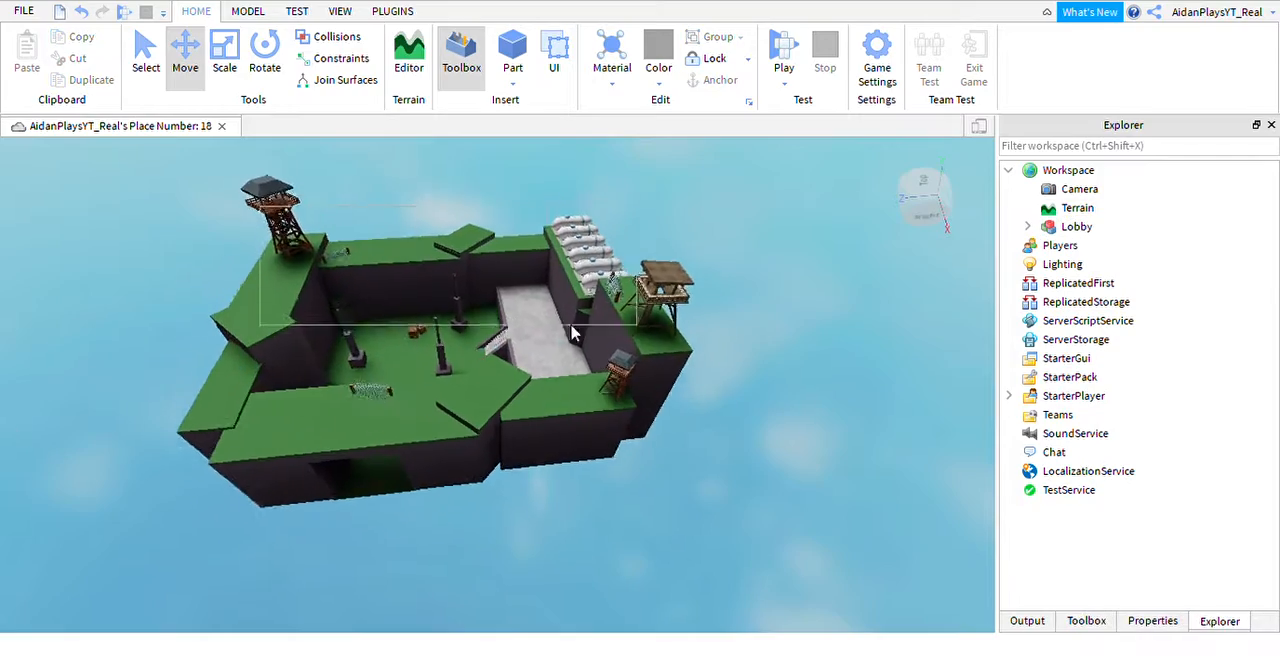
# Look over the lobby map from several sides, including its towers, stone floor and tunnel entrance.
pyautogui.moveTo(571, 333); pyautogui.dragTo(351, 294)
pyautogui.press('w')
pyautogui.moveTo(560, 337); pyautogui.dragTo(529, 269, button='right')
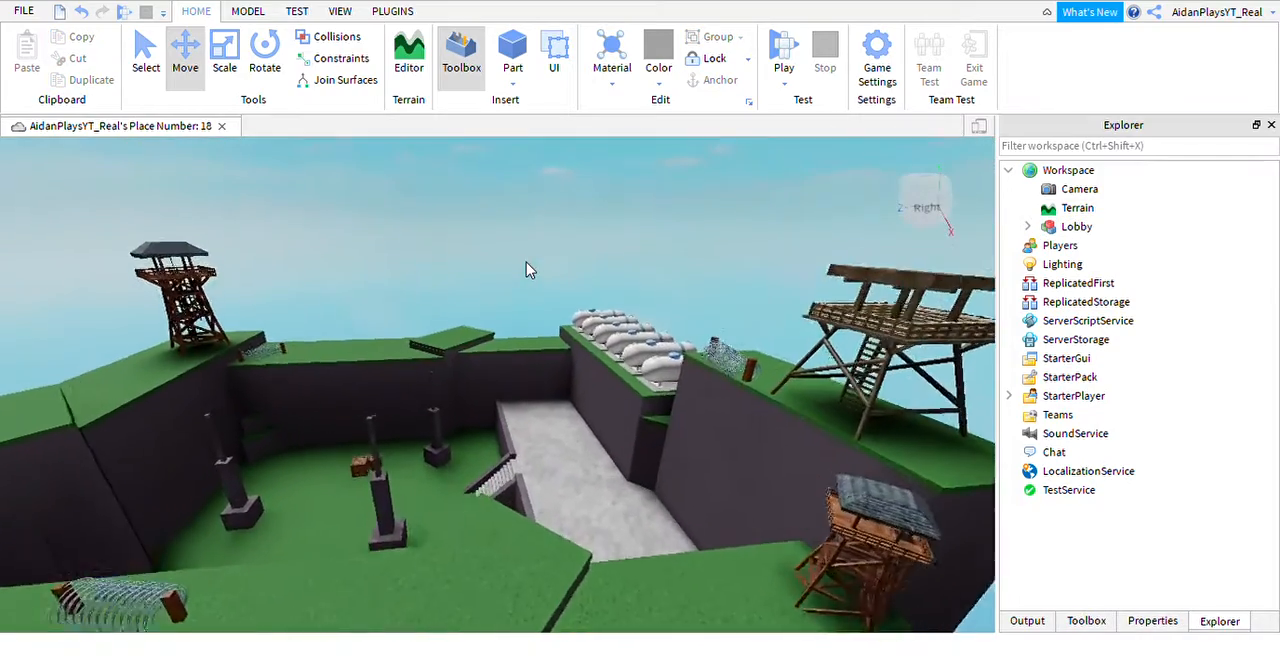
pyautogui.press('w')
pyautogui.moveTo(664, 461); pyautogui.dragTo(660, 455, button='right')
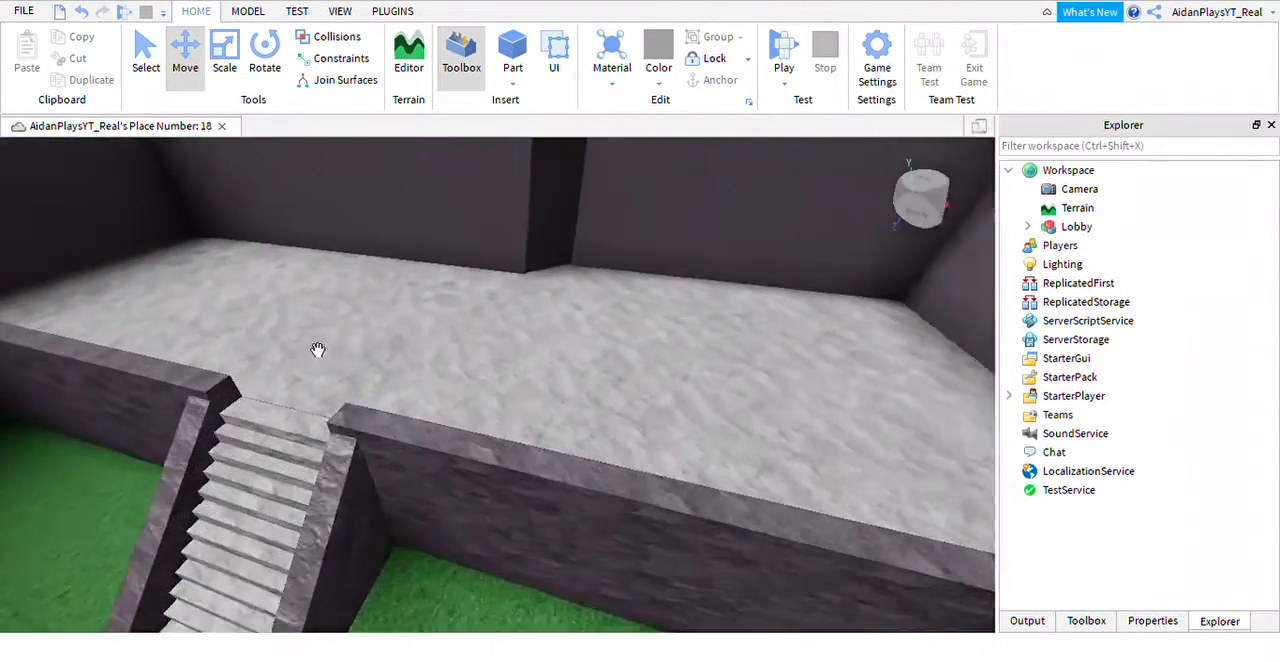
pyautogui.press('s')
pyautogui.moveTo(318, 350); pyautogui.dragTo(974, 414, button='right')
pyautogui.moveTo(583, 397); pyautogui.dragTo(595, 341, button='right')
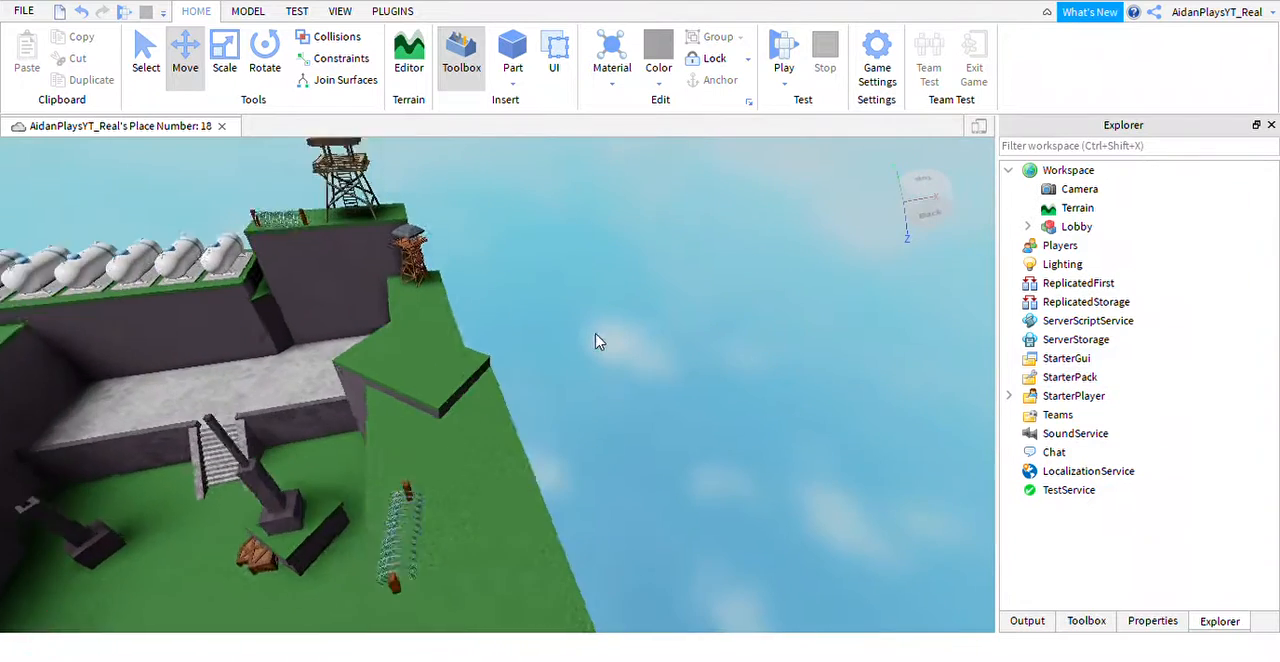
pyautogui.press('w')
pyautogui.press('d')
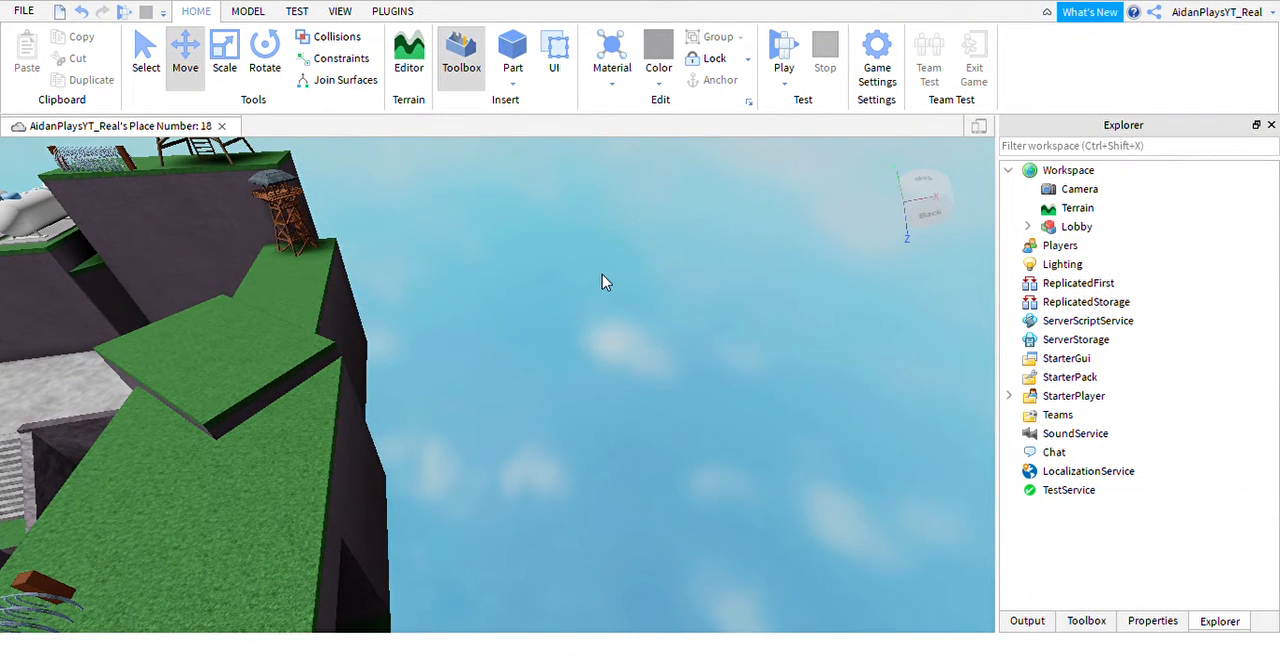
pyautogui.press('w')
pyautogui.moveTo(603, 283); pyautogui.dragTo(571, 466, button='right')
pyautogui.press('w')
pyautogui.press('w')
pyautogui.press('s')
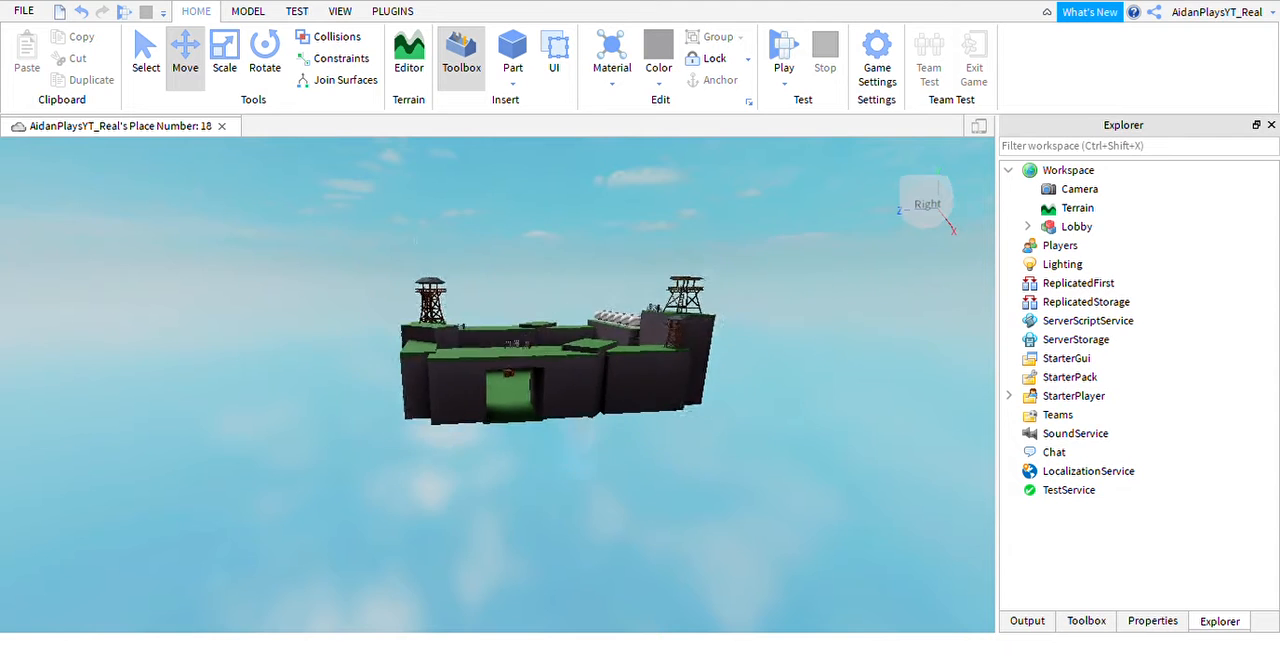
pyautogui.click(567, 468)
pyautogui.press('w')
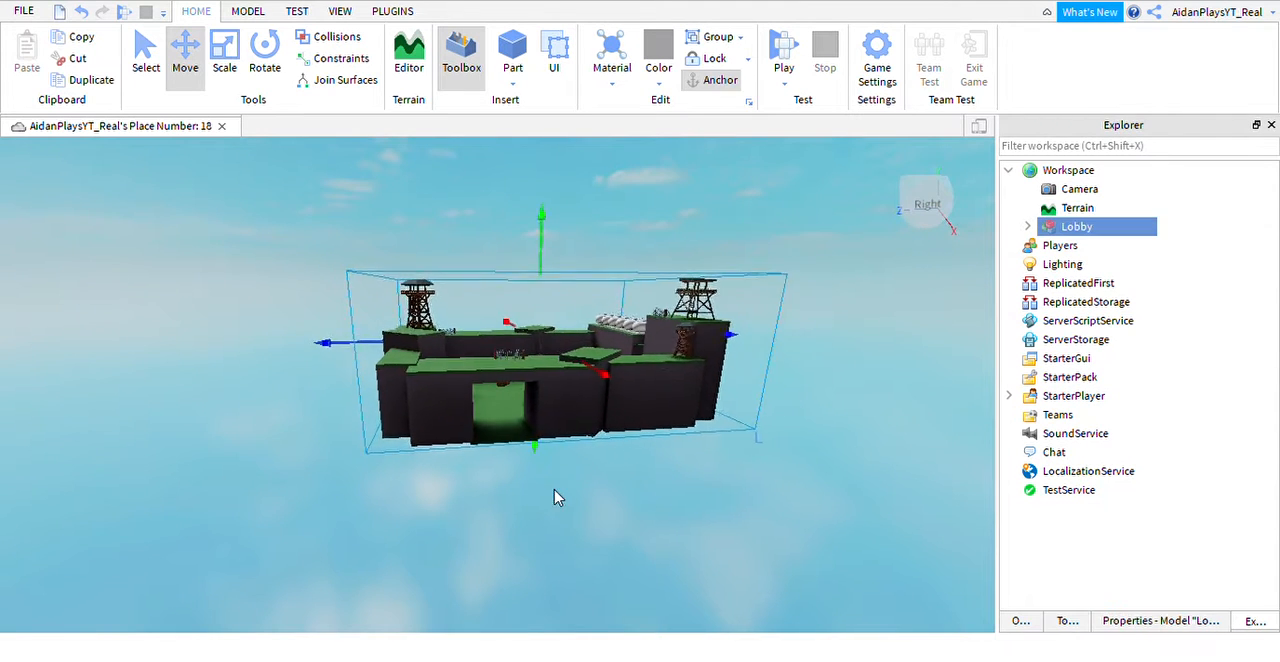
pyautogui.click(586, 507)
pyautogui.press('w')
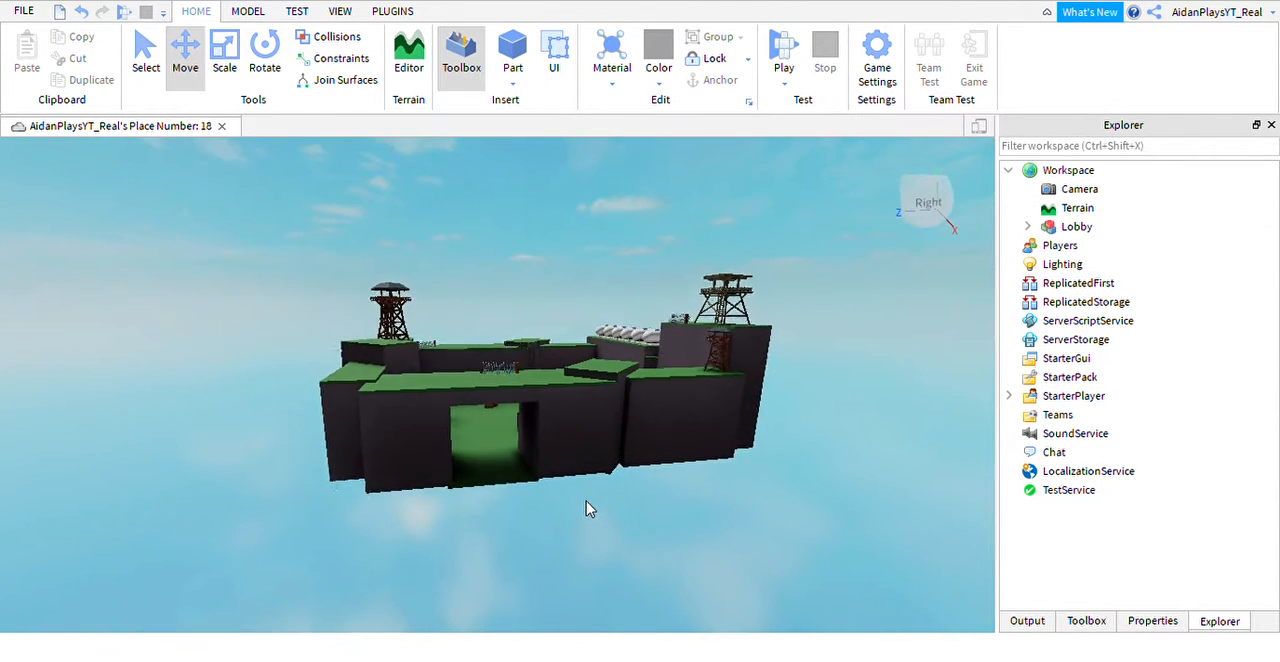
pyautogui.press('w')
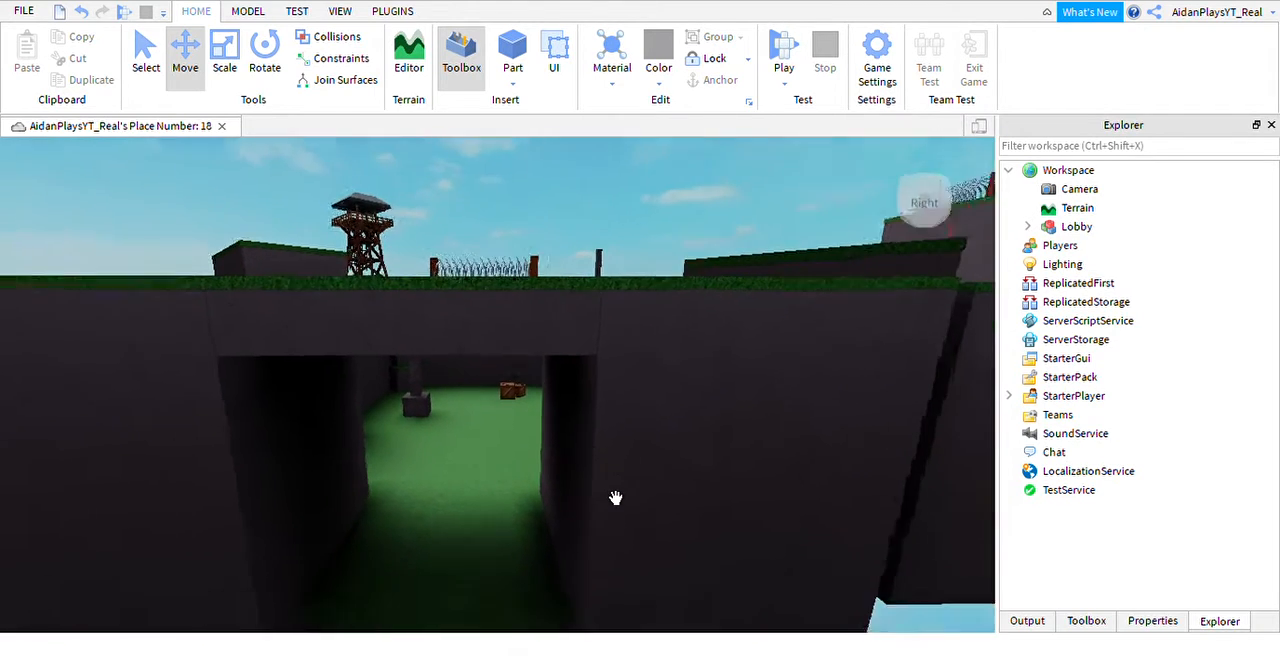
# Insert a block part at the outer floor edge of the tunnel entrance.
pyautogui.moveTo(616, 498); pyautogui.dragTo(614, 464, button='right')
pyautogui.moveTo(576, 315)
pyautogui.mouseDown(button='right')
pyautogui.moveTo(577, 327)
pyautogui.moveTo(584, 316)
pyautogui.mouseUp(button='right')
pyautogui.press('w')
pyautogui.press('a')
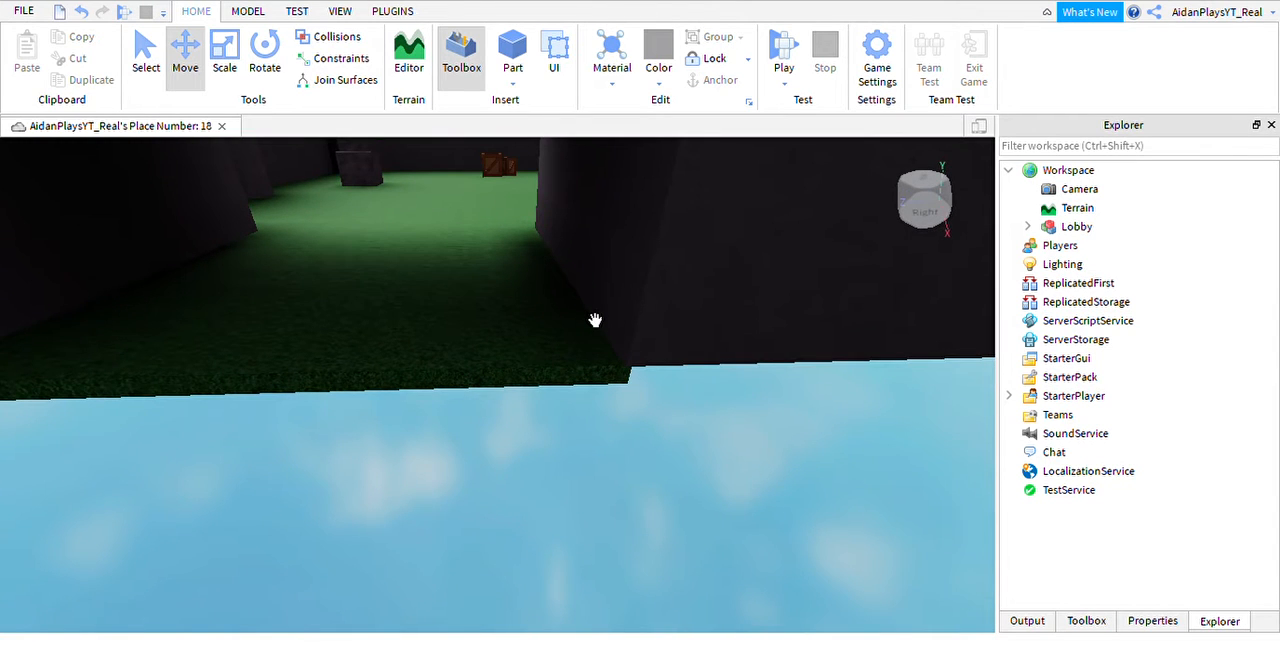
pyautogui.click(512, 50)
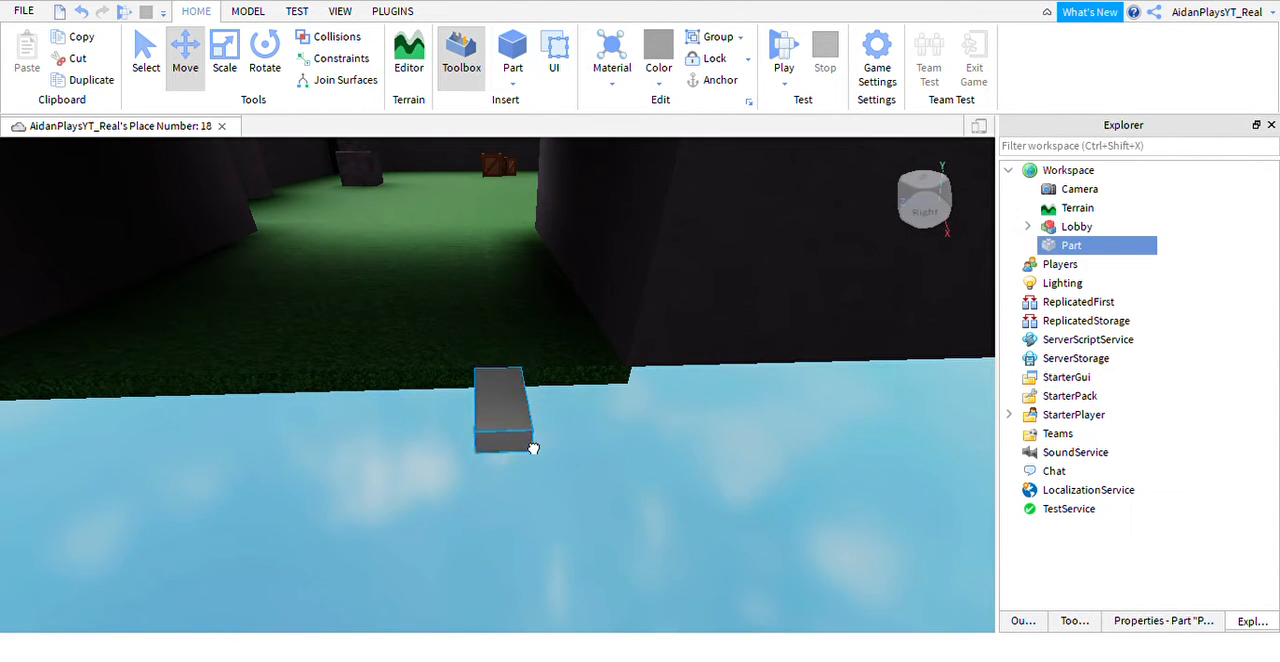
# Stretch the new part lengthwise into a wide slab and place it against the outer wall beside the entrance.
pyautogui.hotkey('ctrl', '3')
pyautogui.press('s')
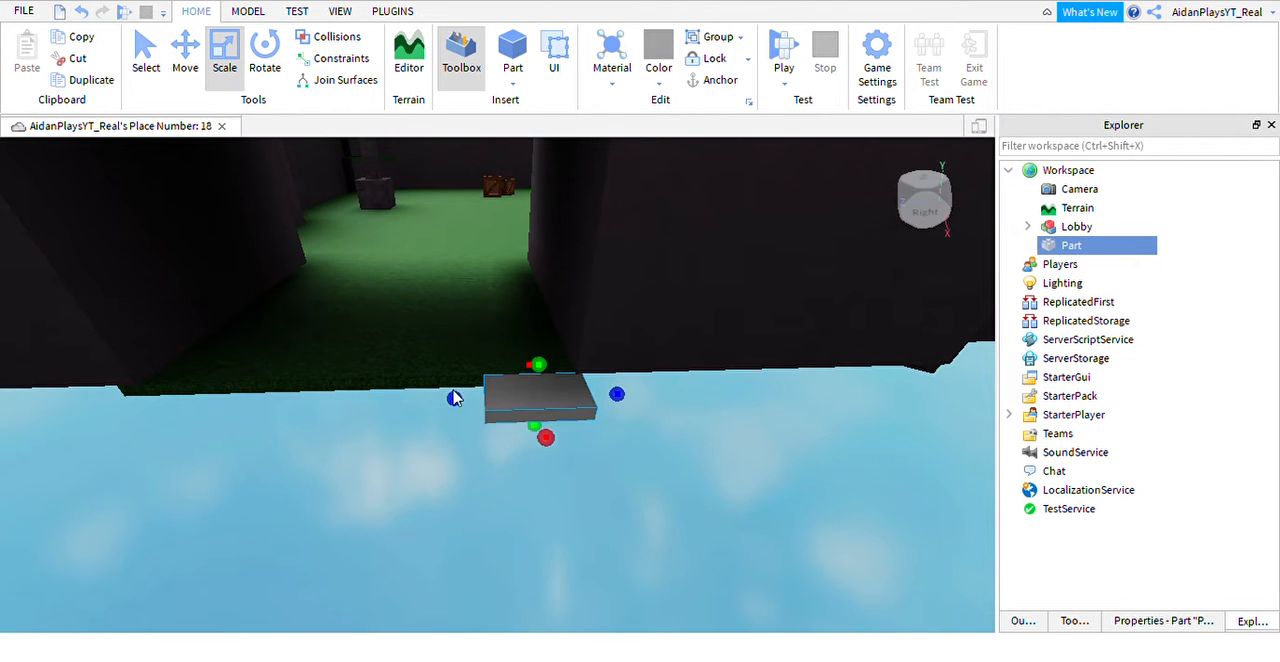
pyautogui.press('a')
pyautogui.moveTo(489, 424); pyautogui.dragTo(353, 435)
pyautogui.press('a')
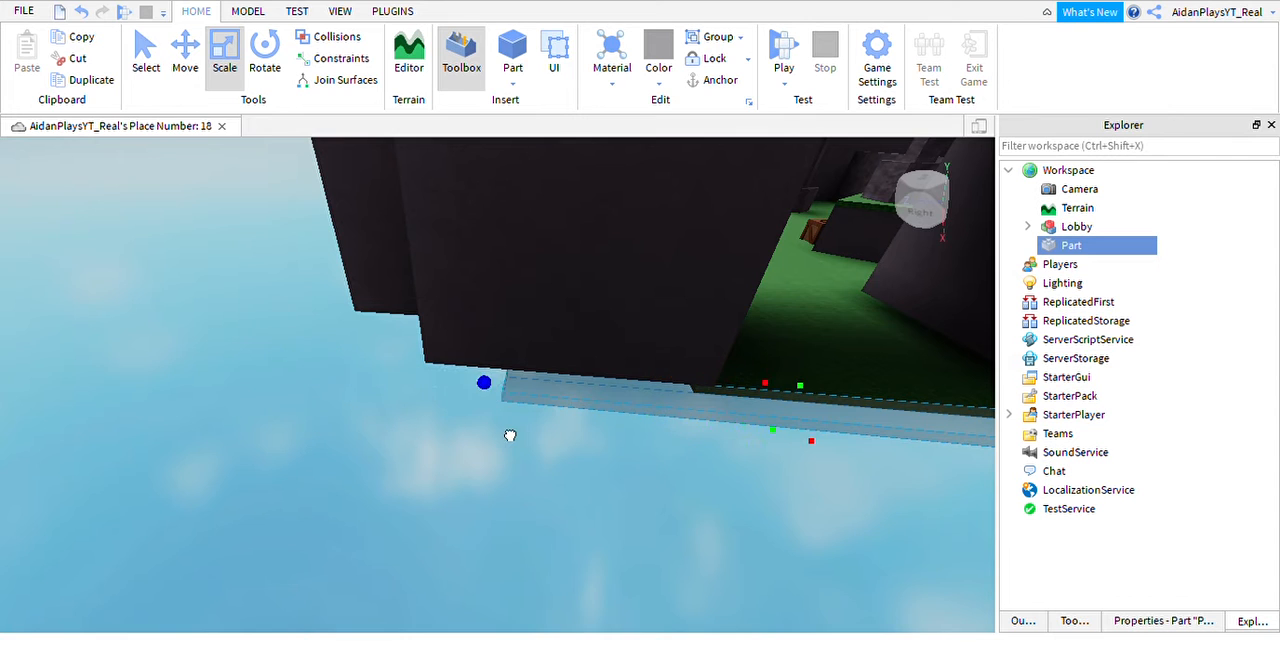
pyautogui.moveTo(510, 435); pyautogui.dragTo(520, 436)
pyautogui.press('d')
pyautogui.moveTo(854, 470); pyautogui.dragTo(492, 440)
pyautogui.press('a')
pyautogui.scroll(-5, 495, 430)
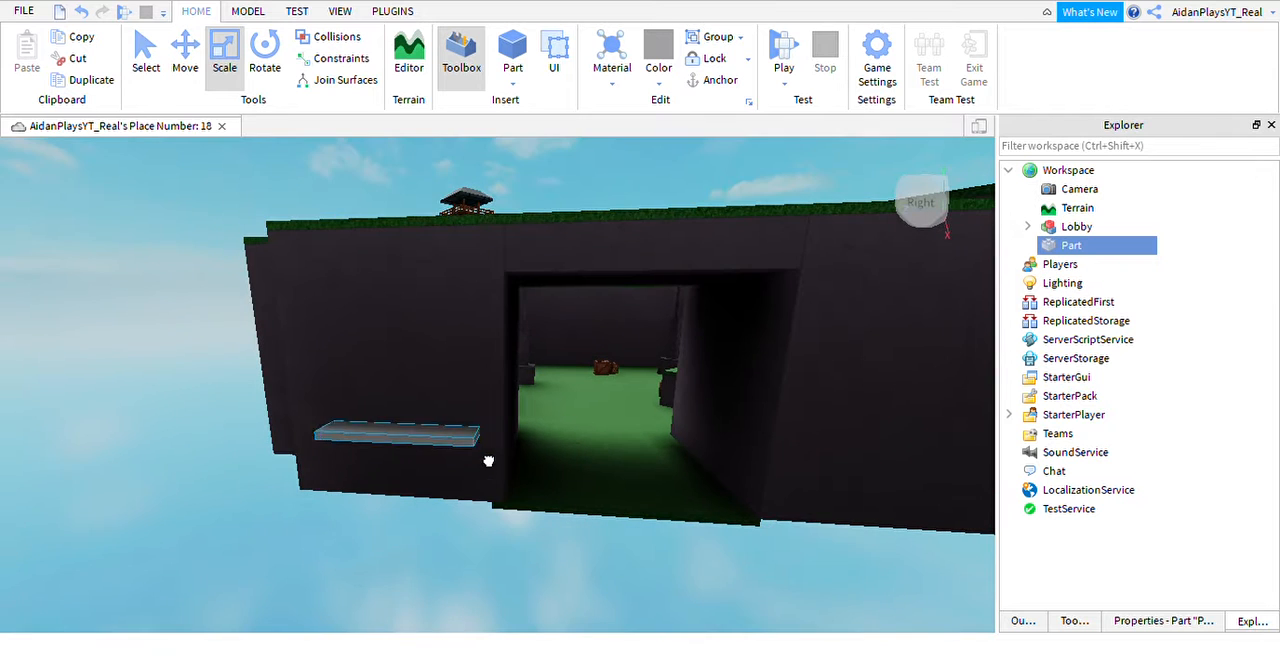
# Give the slab a grass material and green colour, and place it against the floor edge of the entrance.
pyautogui.scroll(8, 560, 509)
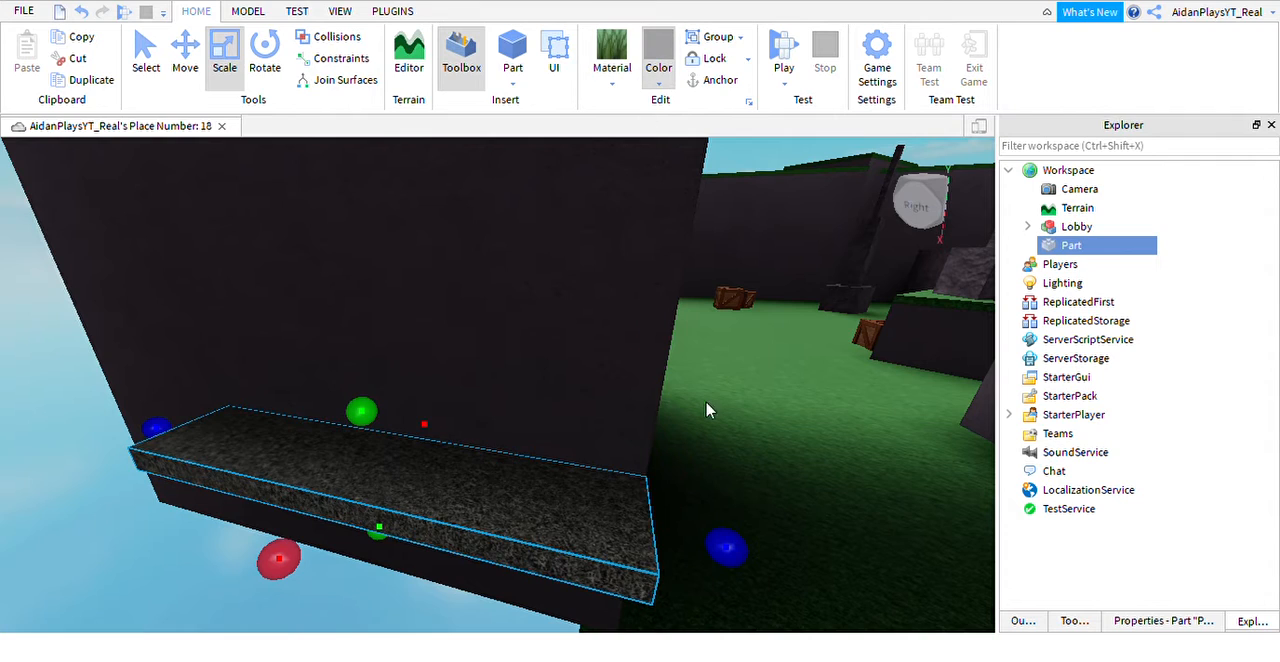
pyautogui.moveTo(596, 488); pyautogui.dragTo(594, 494, button='right')
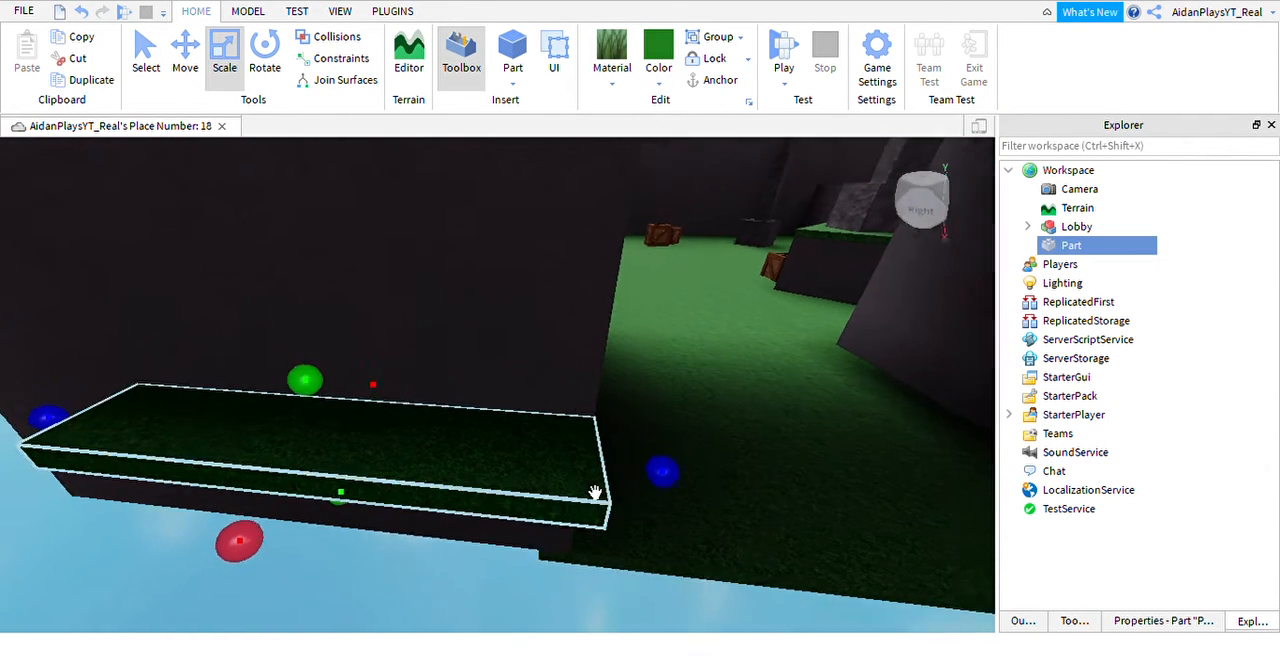
pyautogui.moveTo(594, 494); pyautogui.dragTo(623, 529)
pyautogui.moveTo(616, 521); pyautogui.dragTo(623, 529, button='right')
pyautogui.moveTo(623, 529); pyautogui.dragTo(640, 346)
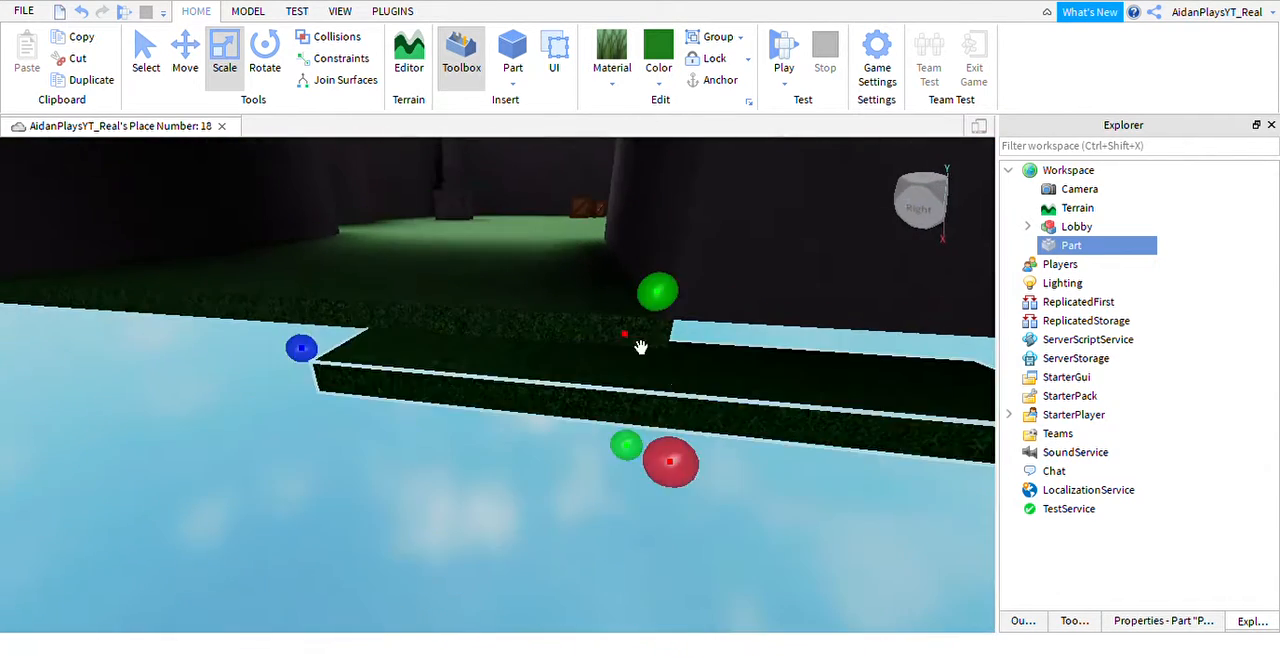
pyautogui.click(641, 346)
pyautogui.moveTo(671, 408); pyautogui.dragTo(524, 368)
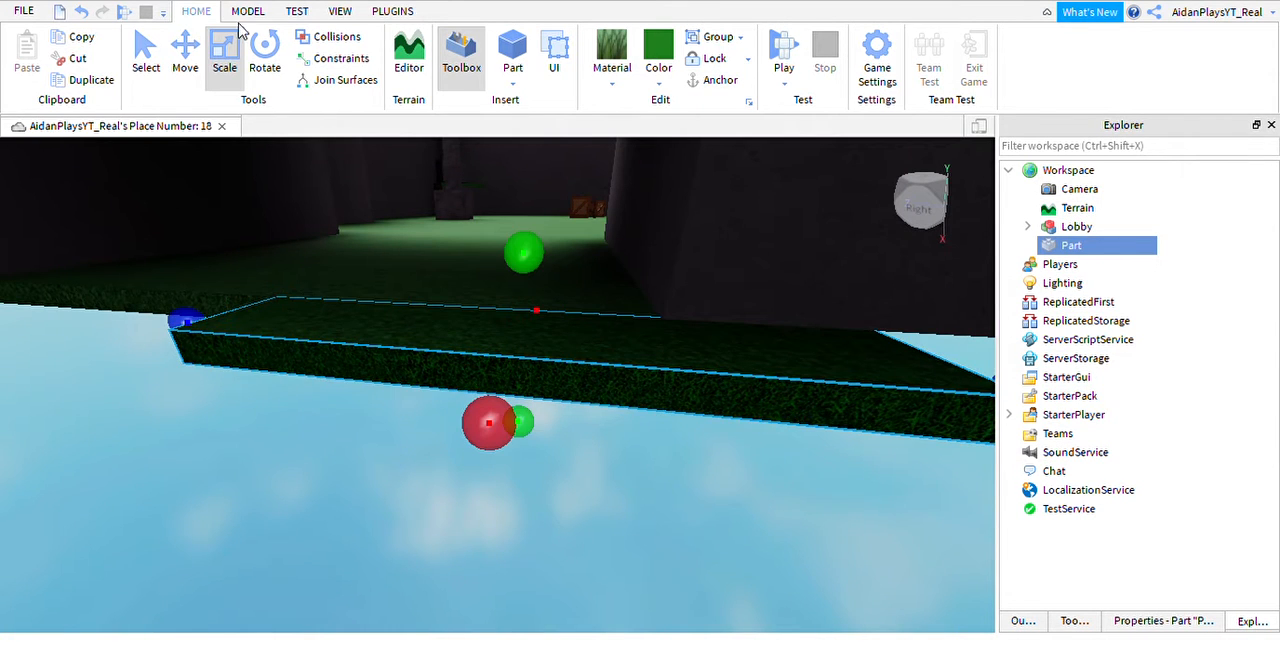
# Move the grass slab into line with the tunnel's floor at the entrance.
pyautogui.click(196, 77)
pyautogui.moveTo(206, 354); pyautogui.dragTo(106, 320)
pyautogui.press('d')
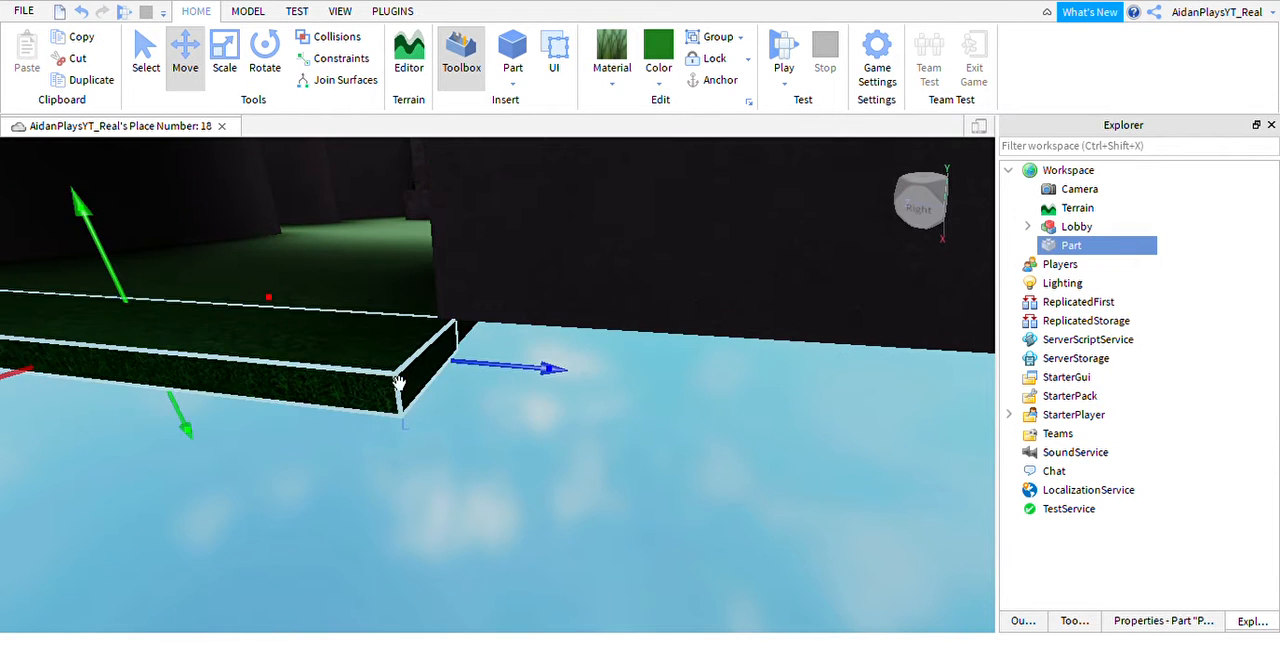
pyautogui.press('a')
pyautogui.press('a')
pyautogui.press('s')
# Widen the grass slab until it spans the full width of the entrance floor.
pyautogui.click(220, 77)
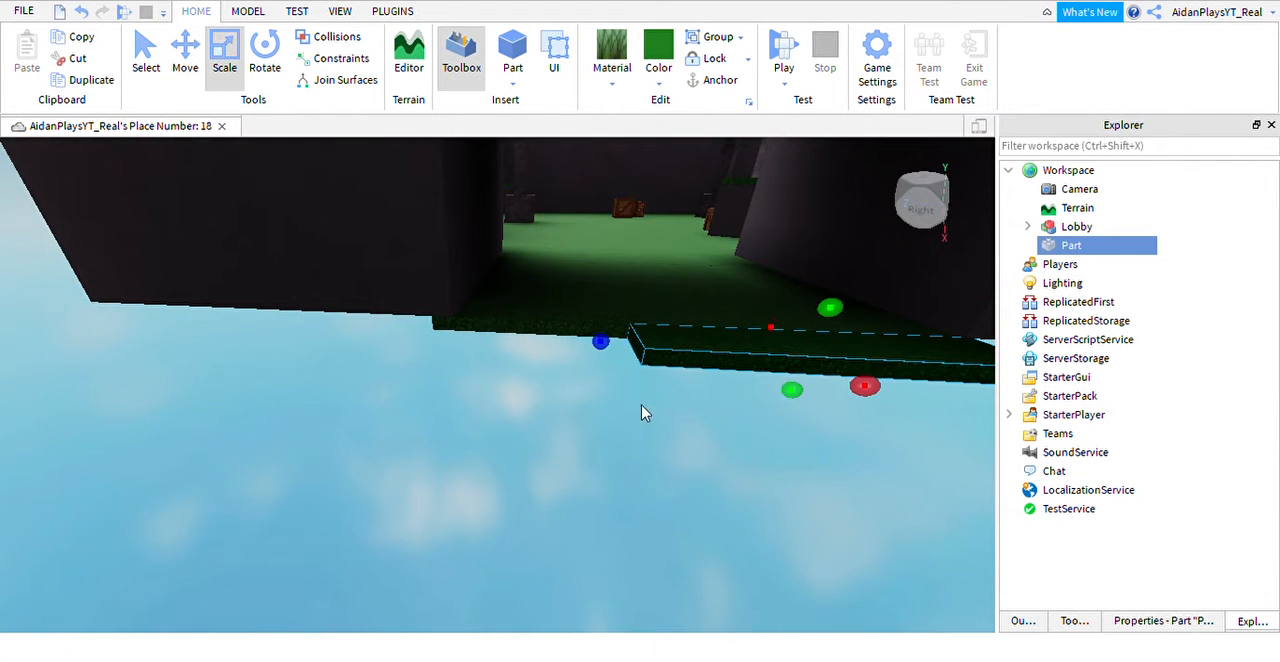
pyautogui.moveTo(635, 370); pyautogui.dragTo(418, 386)
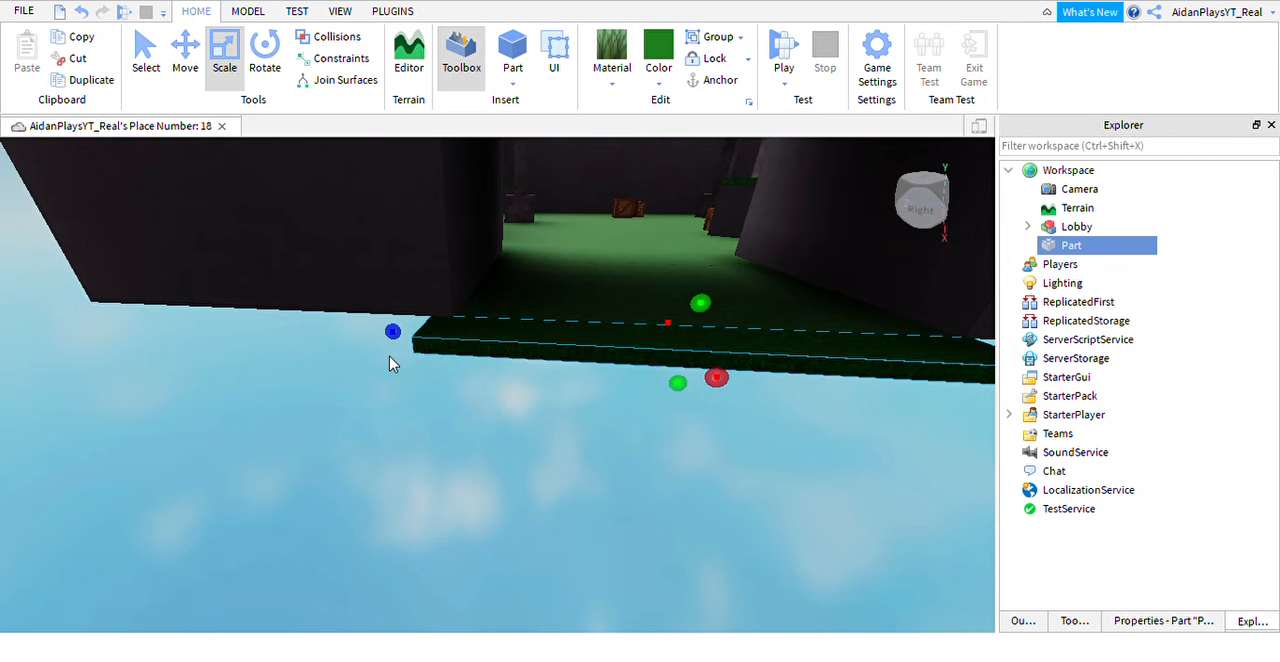
pyautogui.press('a')
pyautogui.moveTo(391, 363); pyautogui.dragTo(391, 365, button='right')
pyautogui.press('s')
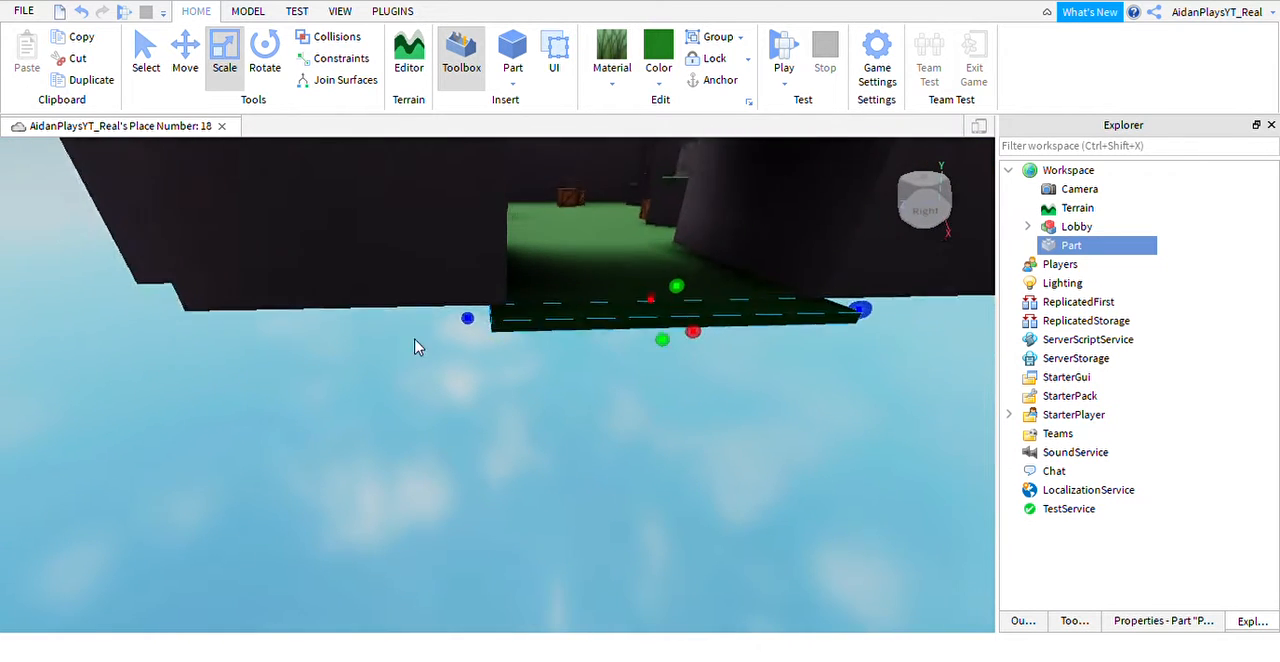
# Extend the grass slab outward from the entrance to form a long floor platform.
pyautogui.moveTo(687, 372); pyautogui.dragTo(689, 380)
pyautogui.moveTo(688, 379); pyautogui.dragTo(689, 380, button='right')
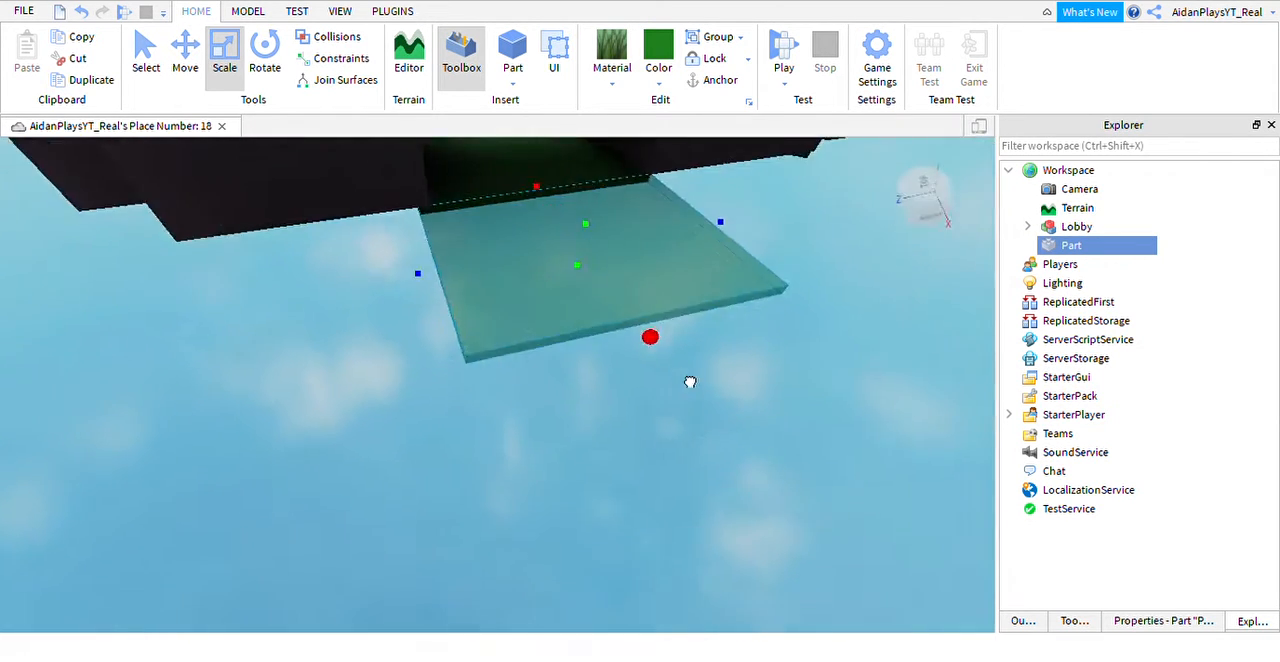
pyautogui.moveTo(689, 380); pyautogui.dragTo(691, 383)
pyautogui.moveTo(689, 380); pyautogui.dragTo(691, 383, button='right')
pyautogui.moveTo(691, 383); pyautogui.dragTo(686, 374)
pyautogui.moveTo(691, 383); pyautogui.dragTo(688, 378, button='right')
pyautogui.moveTo(686, 374); pyautogui.dragTo(750, 306)
pyautogui.moveTo(750, 306); pyautogui.dragTo(746, 307, button='right')
pyautogui.moveTo(750, 306); pyautogui.dragTo(463, 360)
pyautogui.moveTo(463, 360); pyautogui.dragTo(509, 362, button='right')
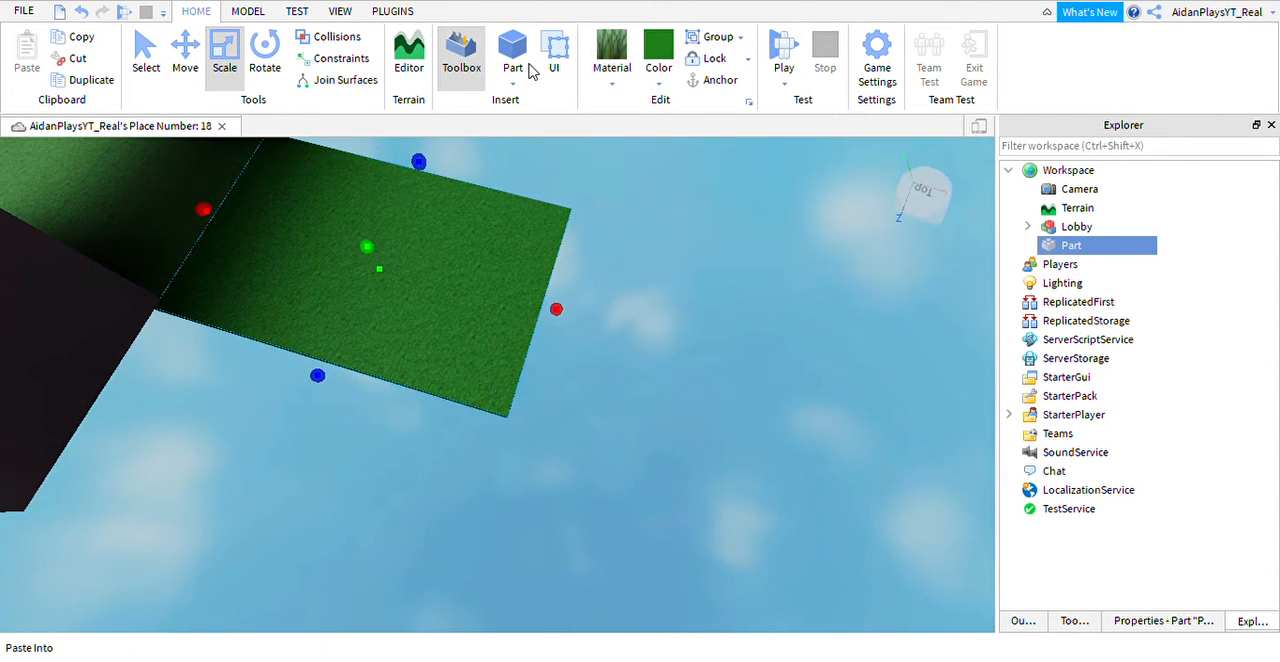
# Duplicate the grass platform and move the copy directly beneath it.
pyautogui.hotkey('ctrl', 'd')
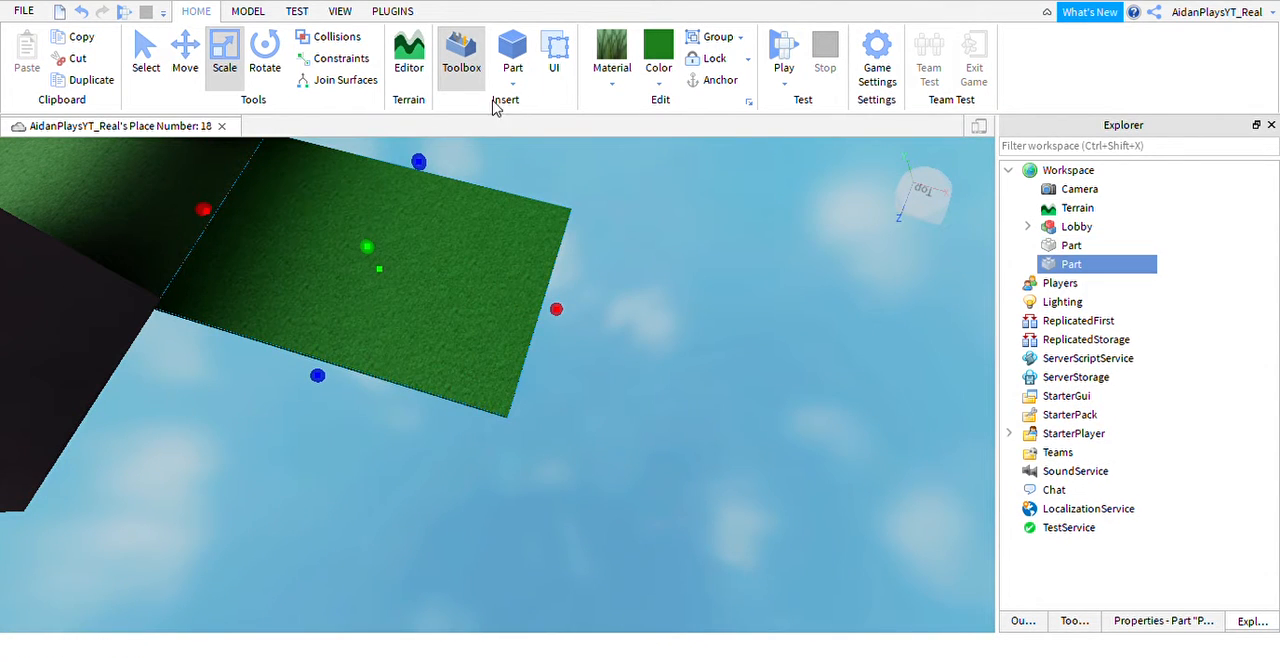
pyautogui.click(186, 55)
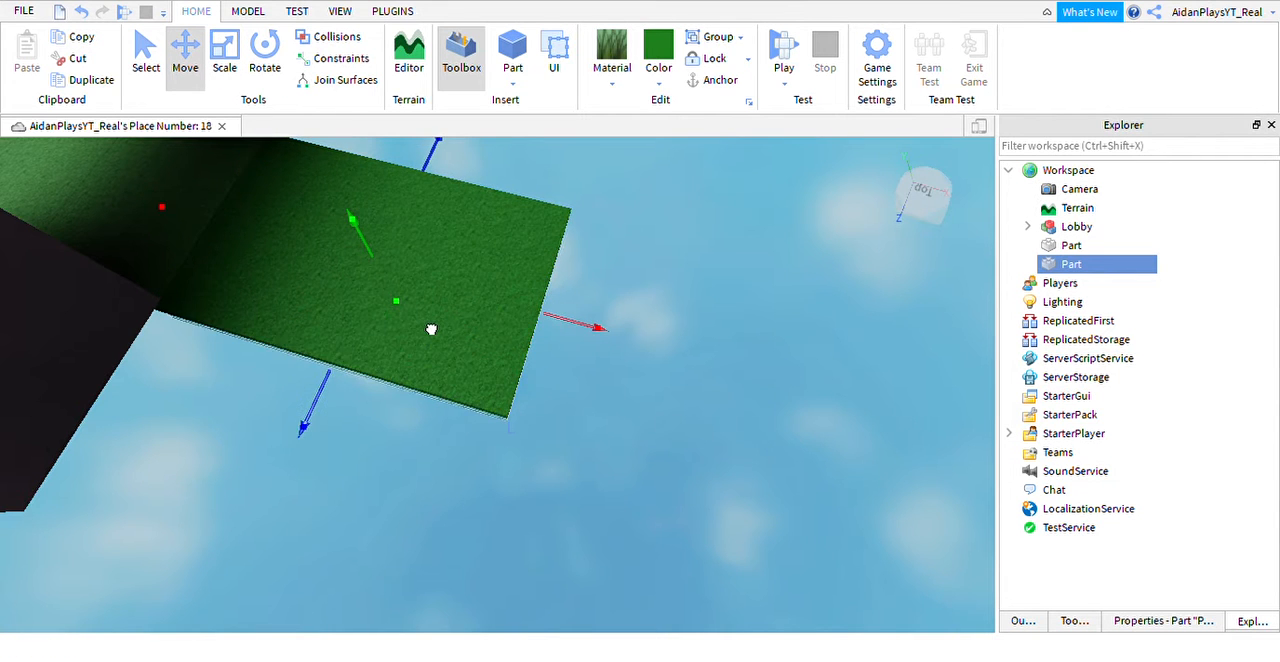
pyautogui.moveTo(431, 329); pyautogui.dragTo(287, 188, button='right')
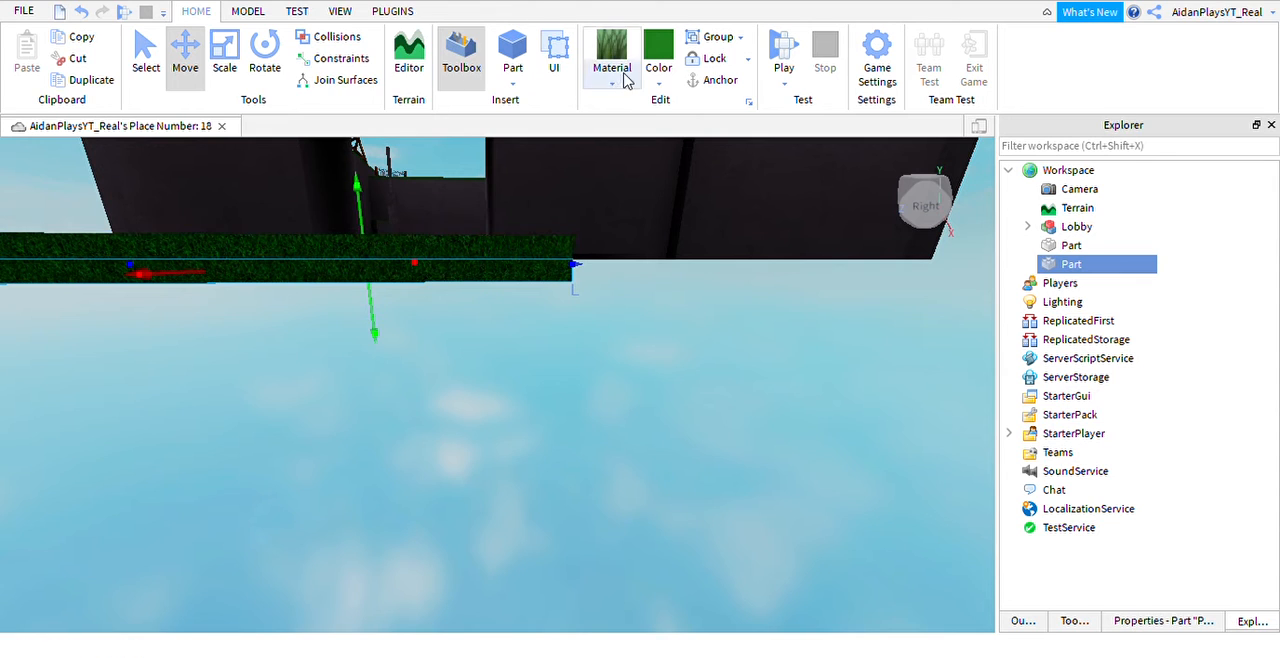
# Give the lower copy a rocky material and a dark grey colour to match the map's walls.
pyautogui.click(680, 151)
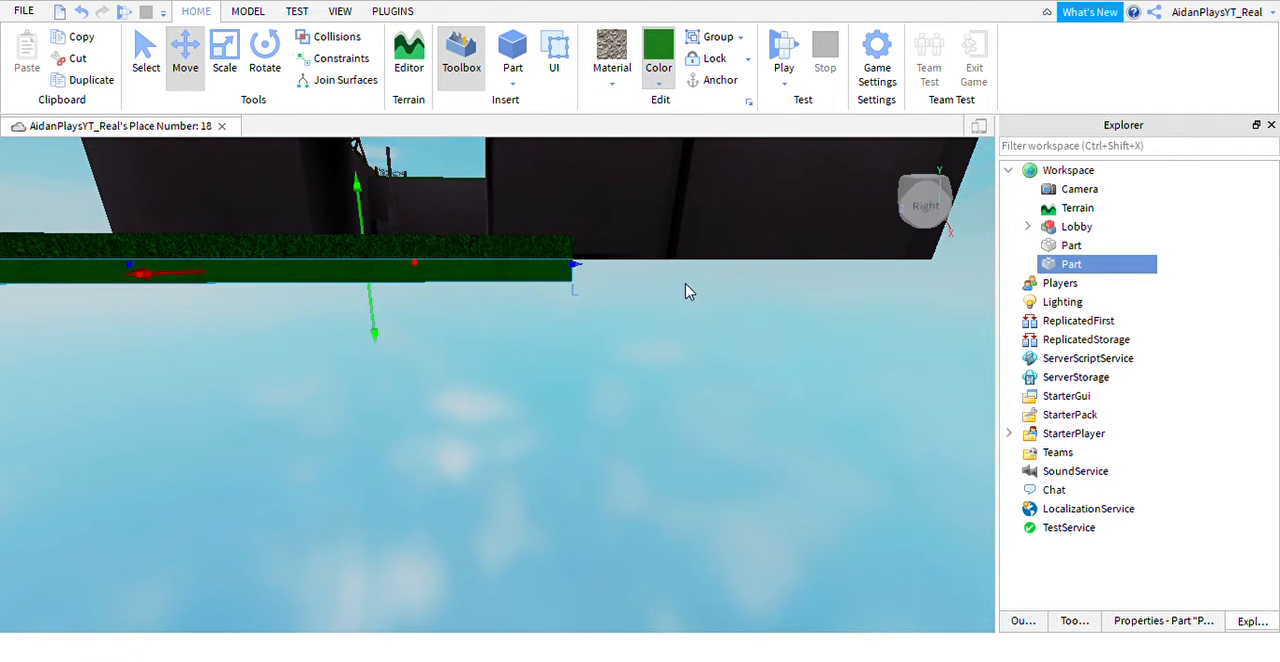
pyautogui.click(705, 404)
pyautogui.moveTo(530, 320); pyautogui.dragTo(408, 284, button='right')
# Scale the dark part downward into a deep base block under the grass platform.
pyautogui.click(226, 55)
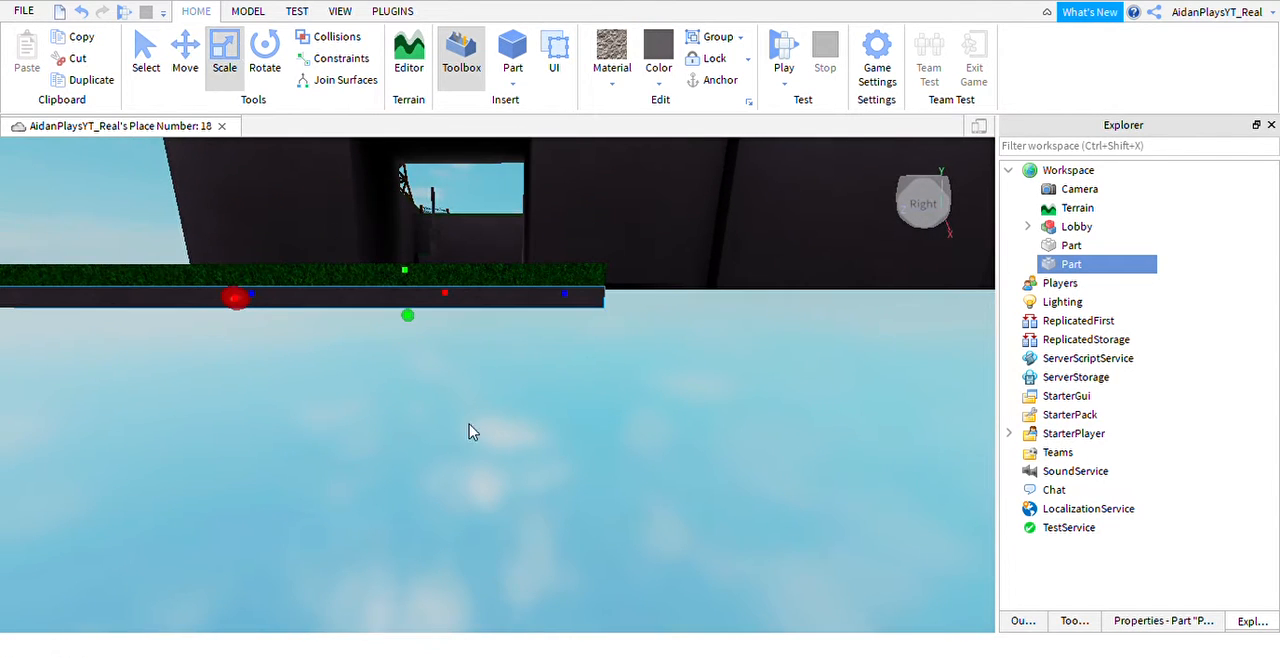
pyautogui.moveTo(436, 348); pyautogui.dragTo(464, 496)
pyautogui.moveTo(464, 496); pyautogui.dragTo(541, 451, button='right')
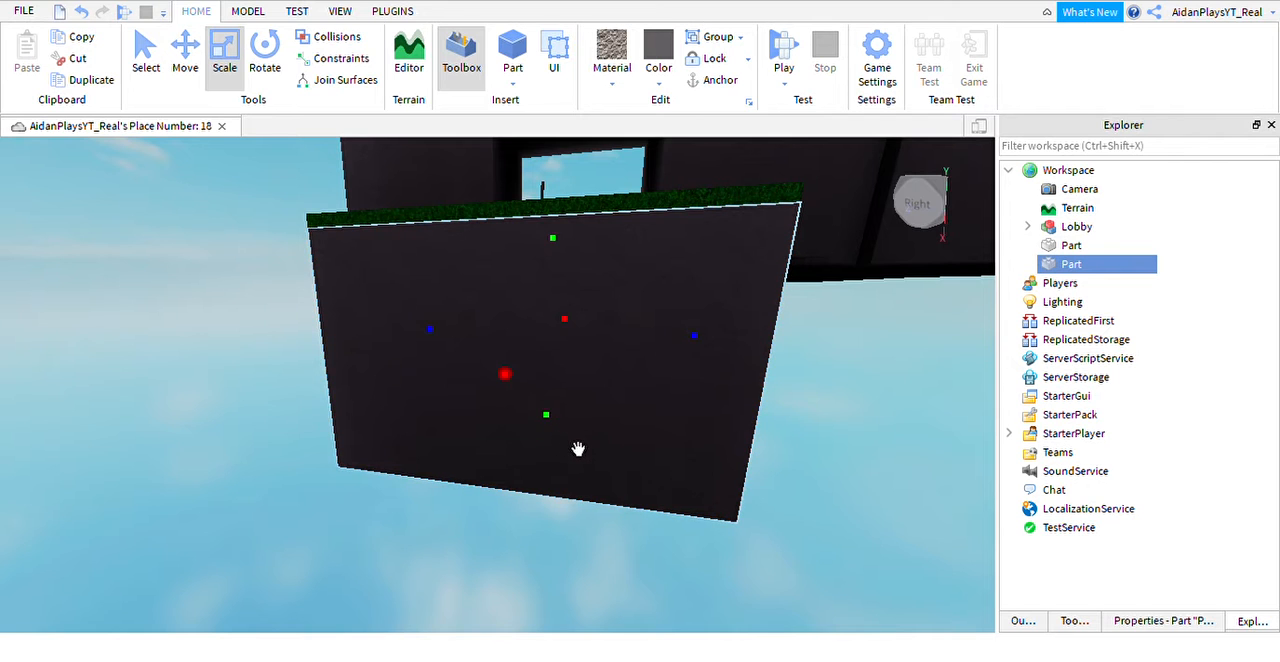
pyautogui.moveTo(578, 449); pyautogui.dragTo(574, 494)
pyautogui.moveTo(574, 494); pyautogui.dragTo(599, 406, button='right')
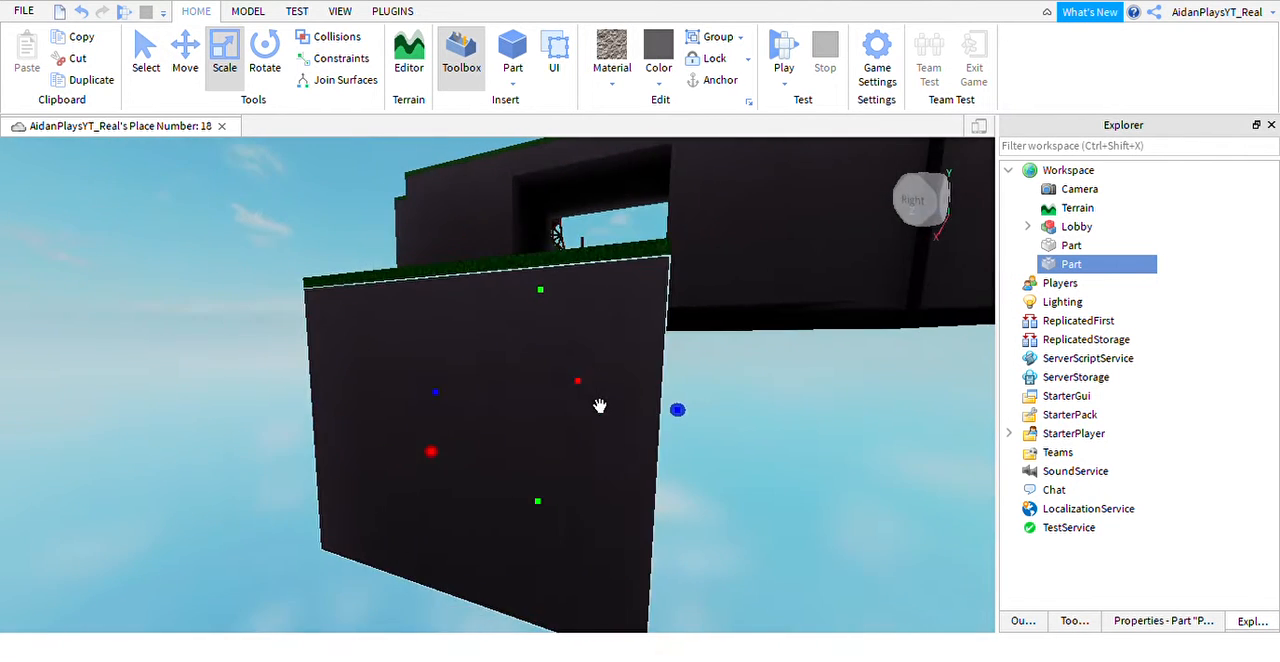
# Duplicate the dark base block, offset the copy sideways and stretch it upward into a tall wall along the grass platform's side.
pyautogui.hotkey('ctrl', 'd')
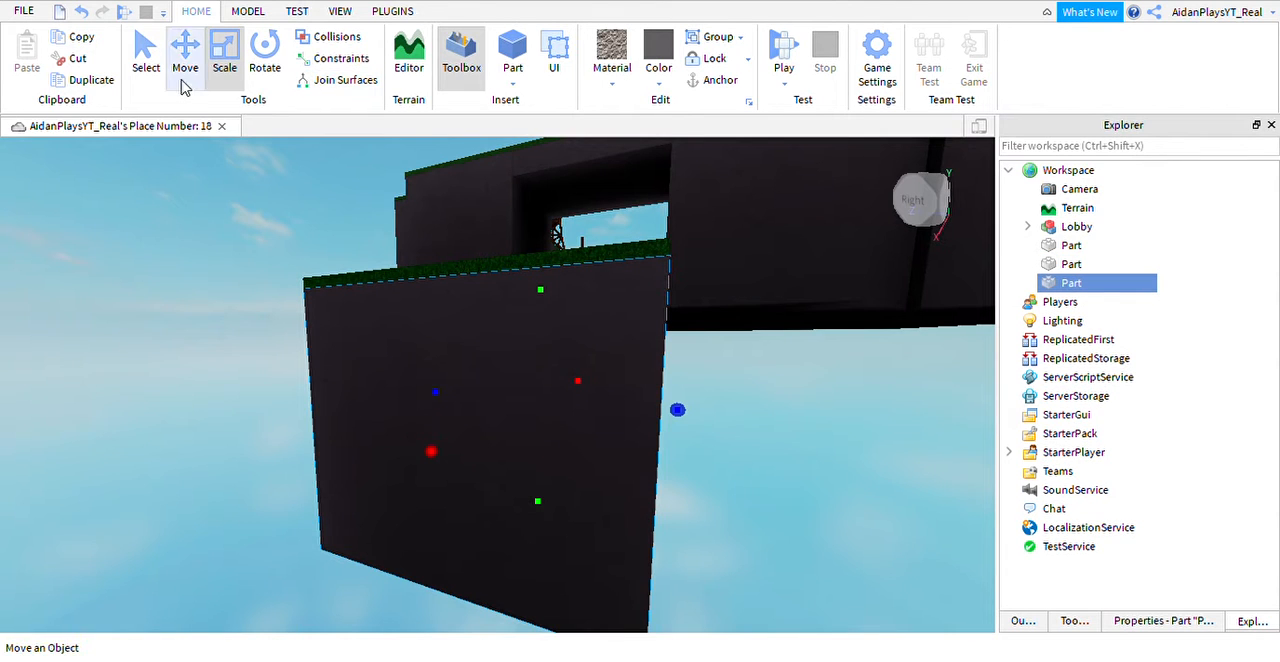
pyautogui.moveTo(754, 450); pyautogui.dragTo(762, 450)
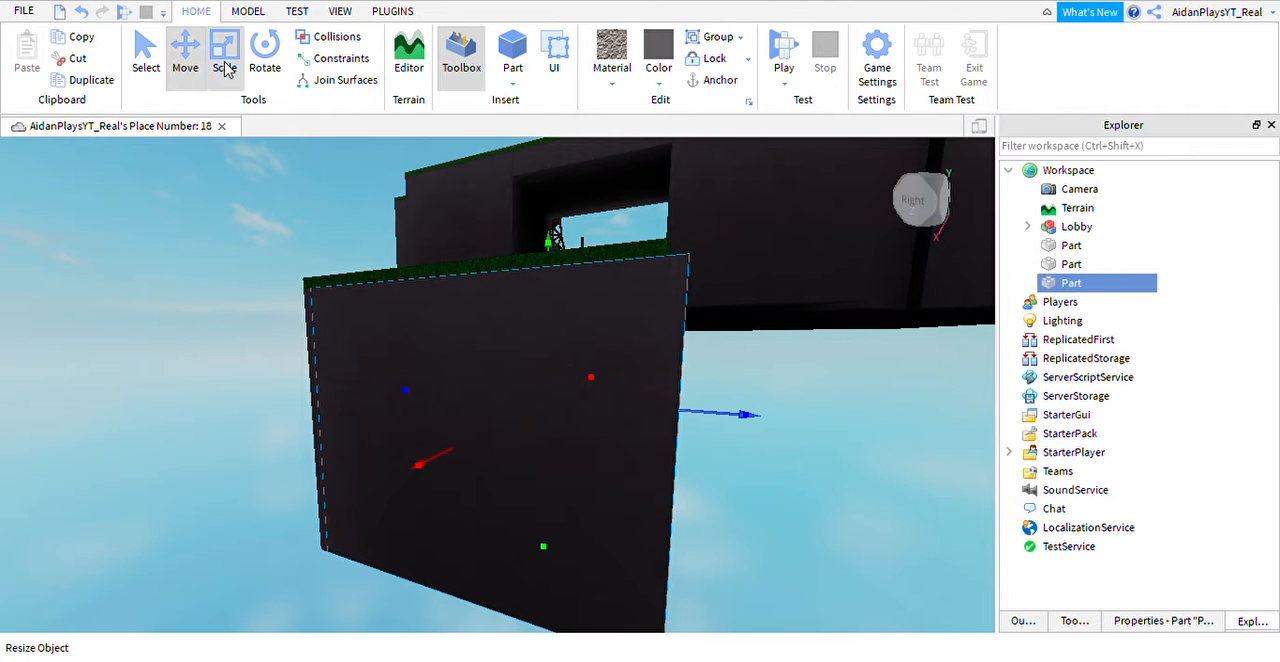
pyautogui.moveTo(470, 415); pyautogui.dragTo(731, 436, button='right')
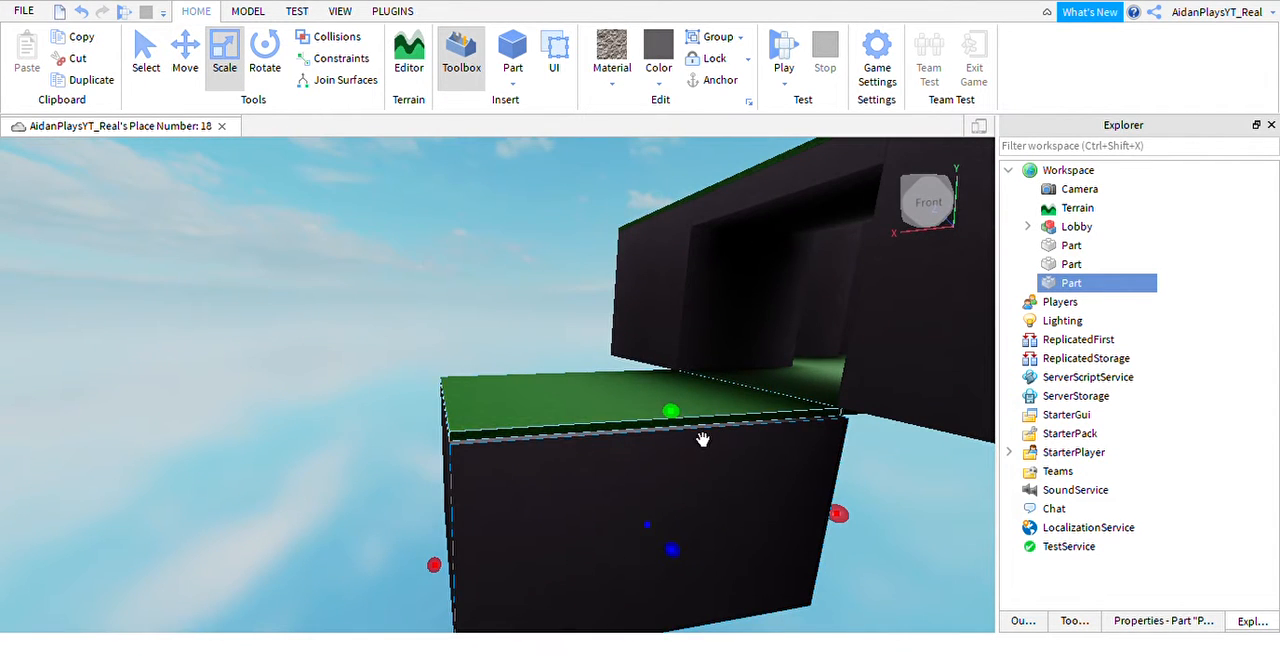
pyautogui.moveTo(702, 440); pyautogui.dragTo(672, 233)
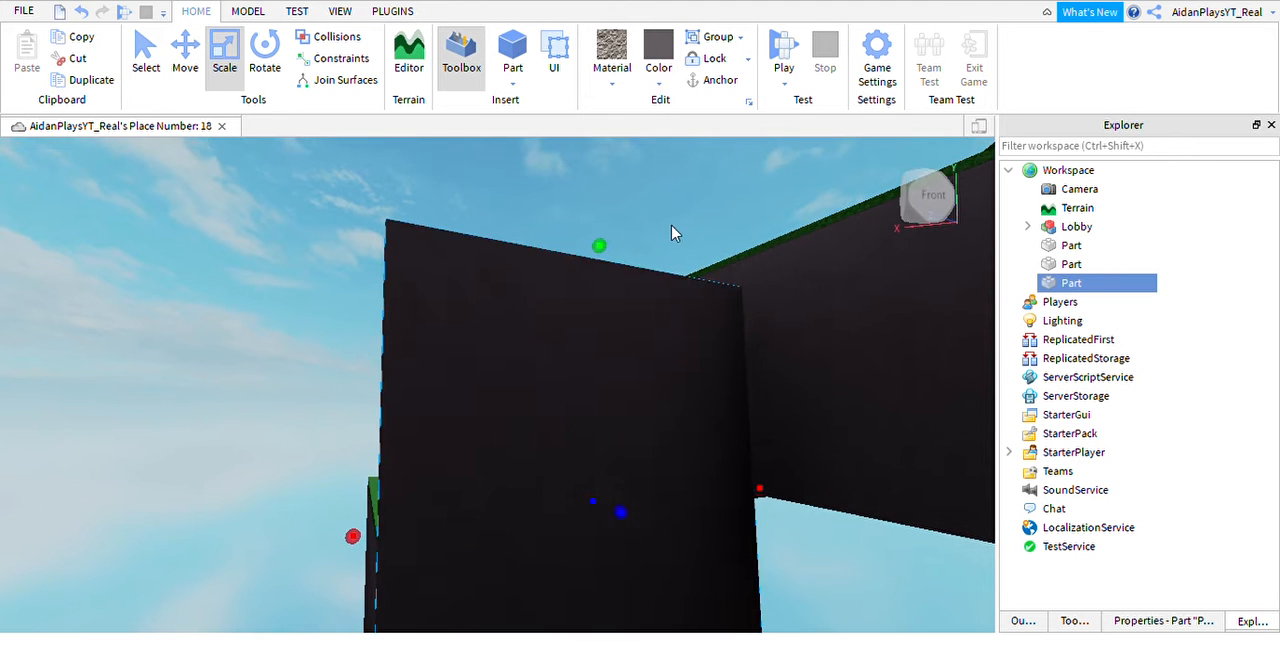
pyautogui.moveTo(721, 292); pyautogui.dragTo(723, 294, button='right')
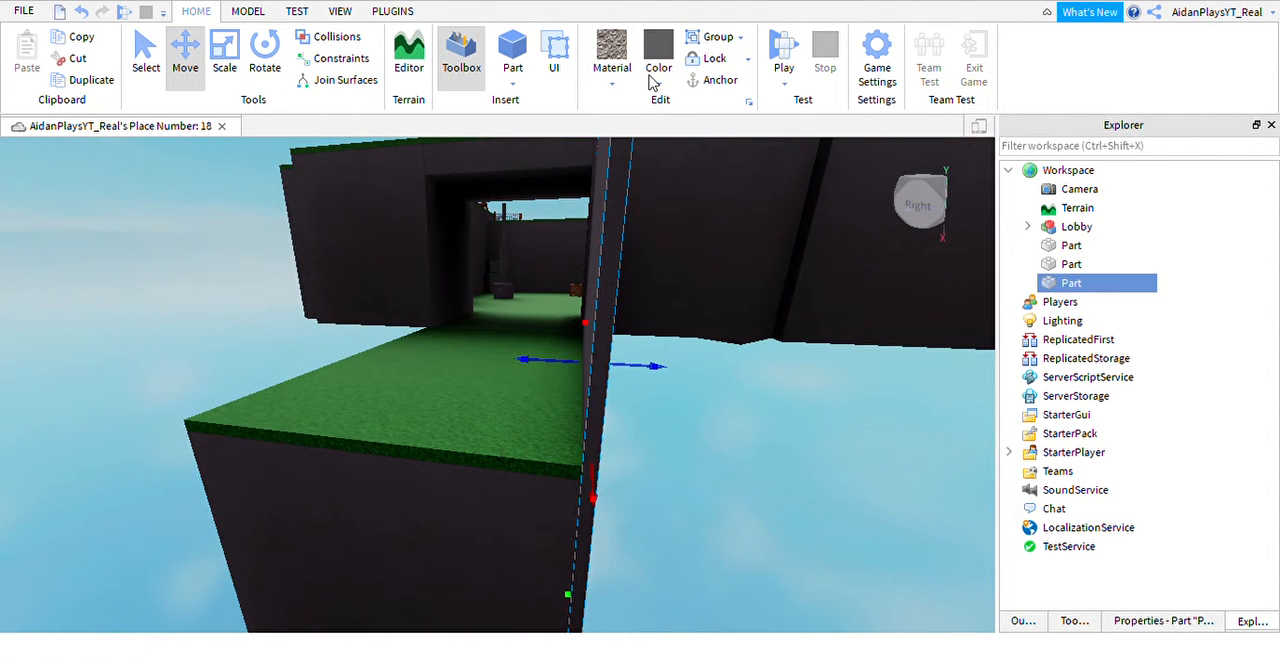
# Duplicate the tall side wall and move the copy to the opposite side of the grass platform.
pyautogui.hotkey('ctrl', 'd')
pyautogui.moveTo(591, 387)
pyautogui.mouseDown(button='right')
pyautogui.moveTo(563, 383)
pyautogui.moveTo(560, 340)
pyautogui.moveTo(617, 371)
pyautogui.moveTo(609, 381)
pyautogui.moveTo(614, 351)
pyautogui.moveTo(580, 386)
pyautogui.moveTo(590, 380)
pyautogui.mouseUp(button='right')
pyautogui.click(262, 70)
pyautogui.click(224, 52)
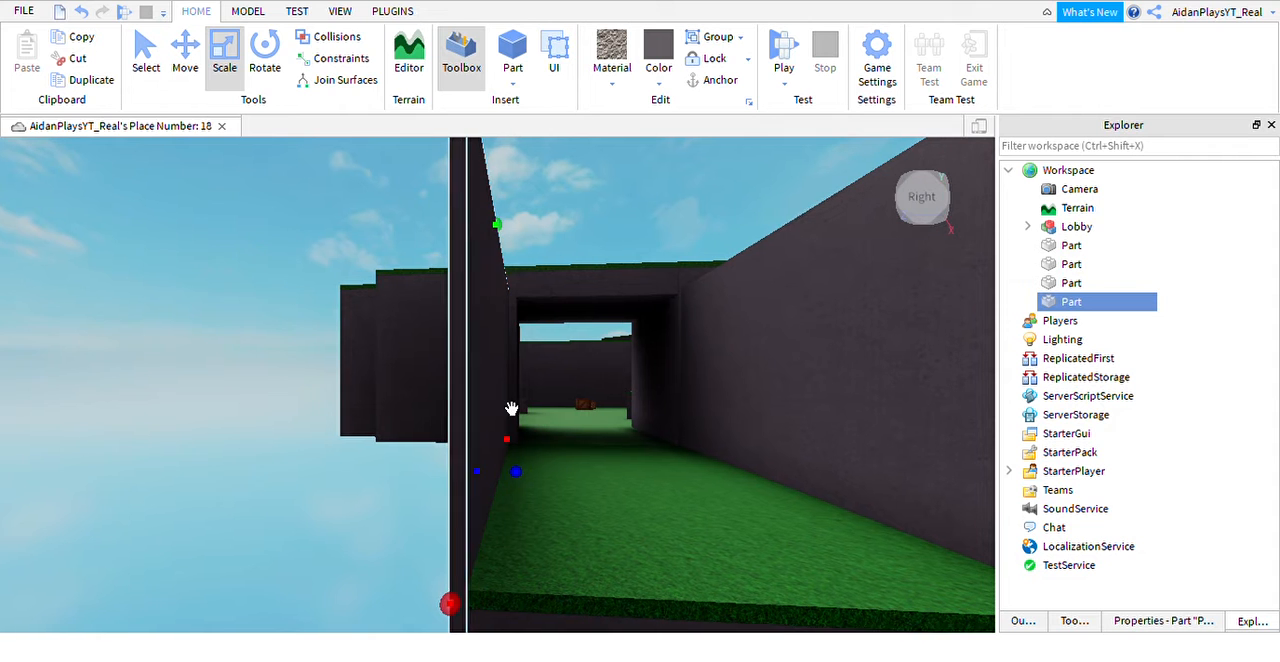
pyautogui.moveTo(645, 270); pyautogui.dragTo(605, 460, button='right')
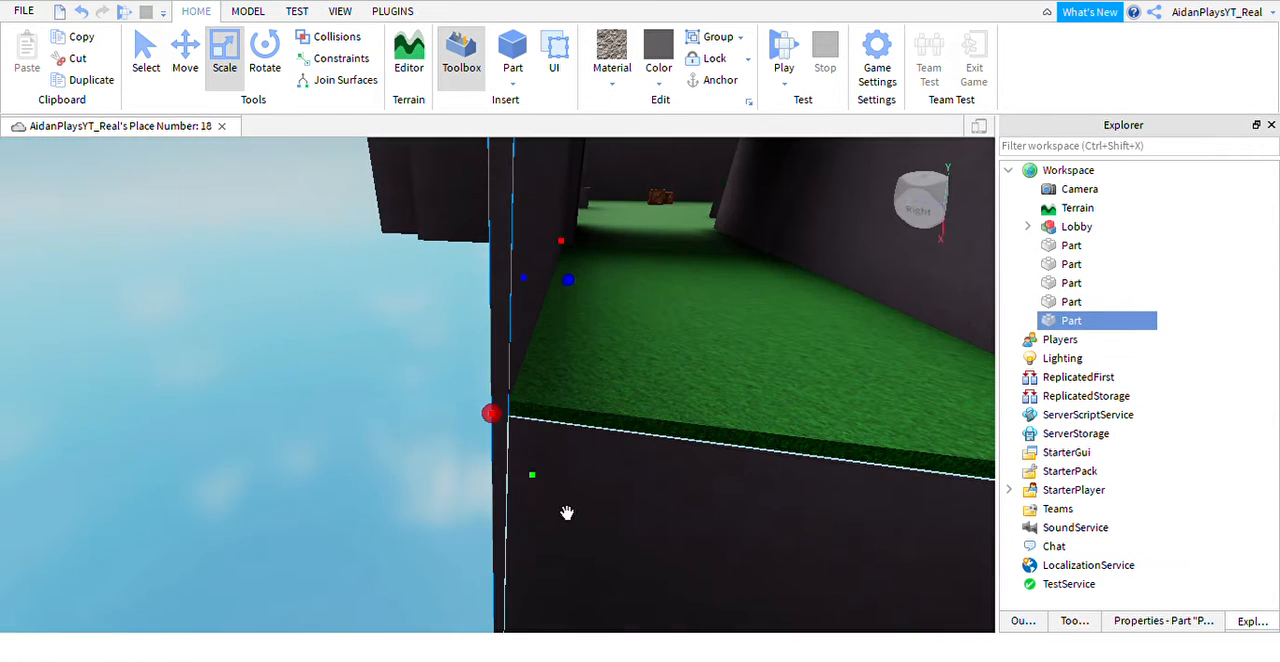
pyautogui.moveTo(561, 502); pyautogui.dragTo(551, 197, button='right')
pyautogui.press('s')
pyautogui.press('d')
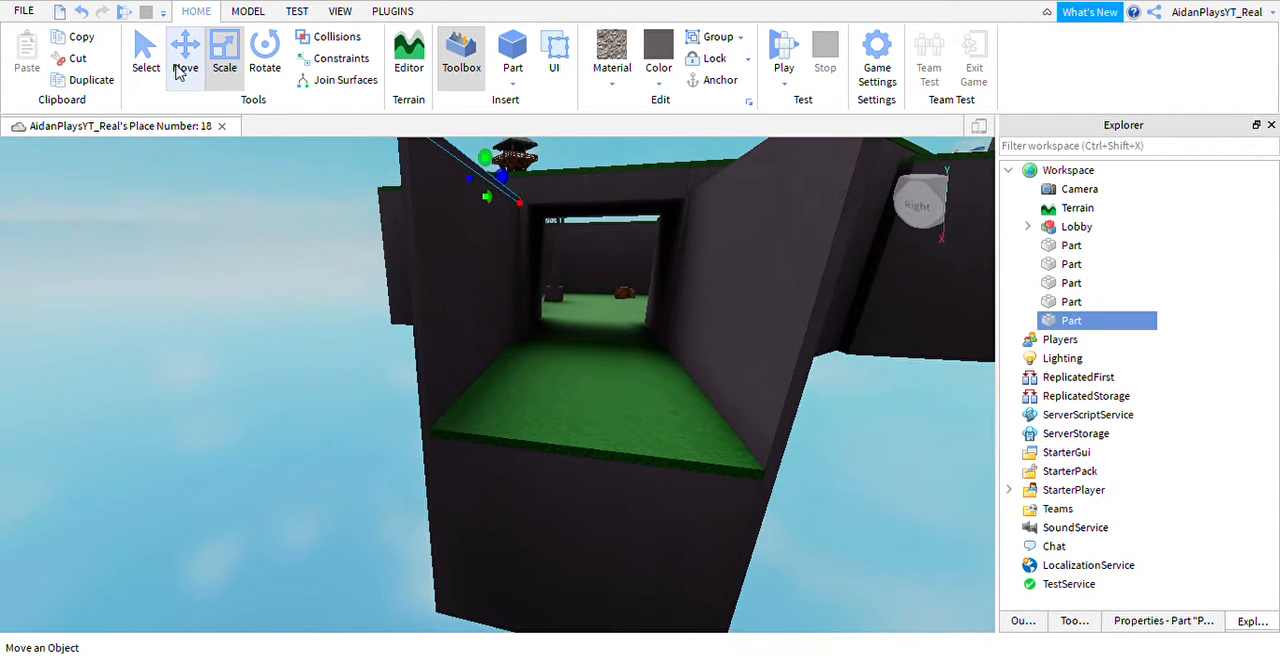
pyautogui.press('Delete')
# Thicken the duplicated side wall outward, away from the grass platform.
pyautogui.click(516, 340)
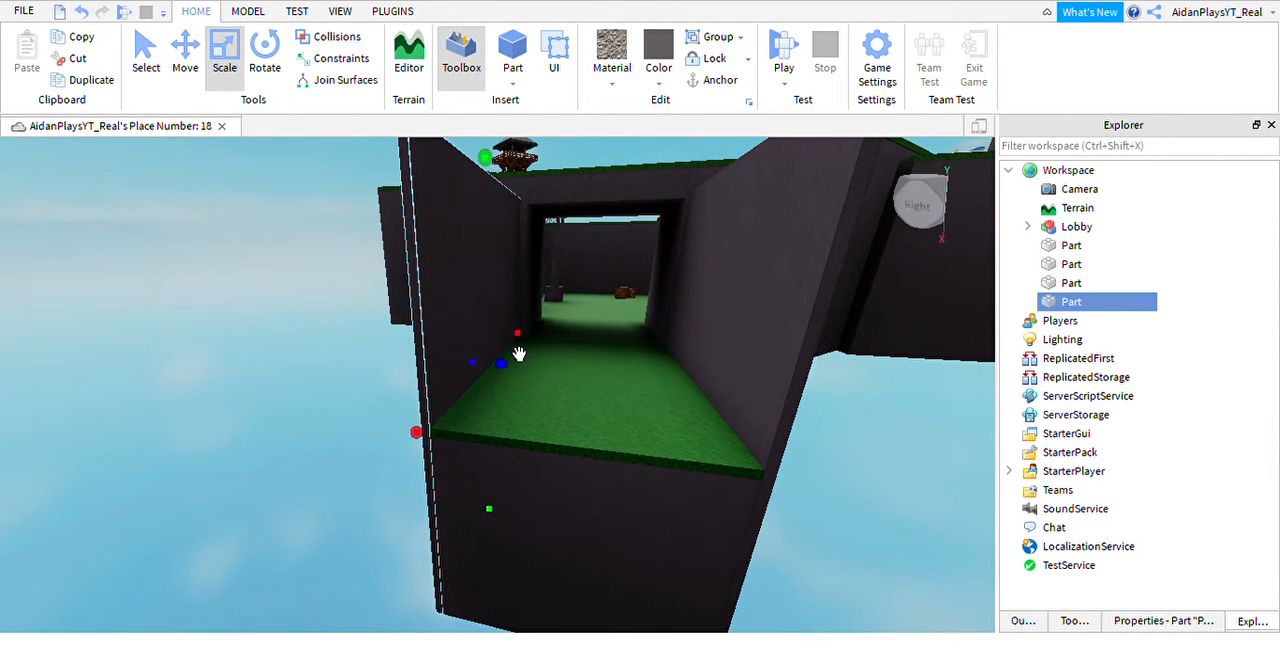
pyautogui.moveTo(520, 354); pyautogui.dragTo(520, 358, button='right')
pyautogui.press('a')
pyautogui.moveTo(572, 335); pyautogui.dragTo(494, 365)
pyautogui.press('d')
# Select the original side wall and thicken it outward to match the one across the platform.
pyautogui.click(750, 307)
pyautogui.press('d')
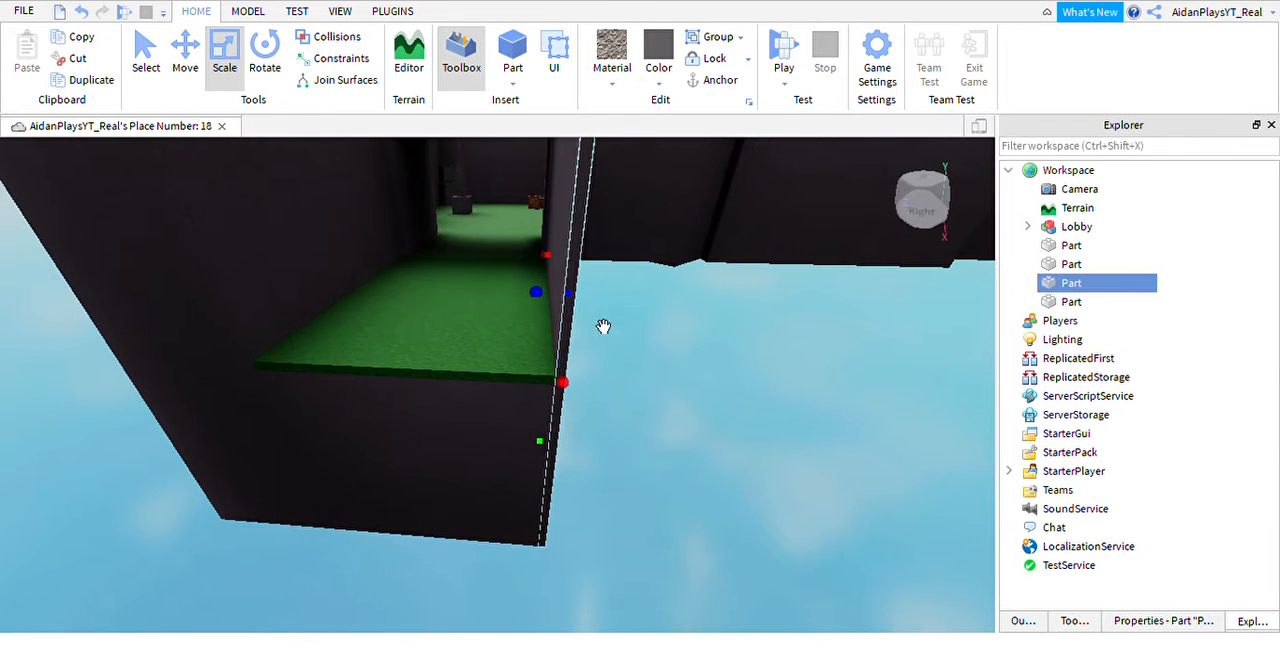
pyautogui.moveTo(549, 323); pyautogui.dragTo(597, 331)
pyautogui.press('w')
pyautogui.moveTo(597, 331); pyautogui.dragTo(550, 367, button='right')
pyautogui.press('w')
pyautogui.press('s')
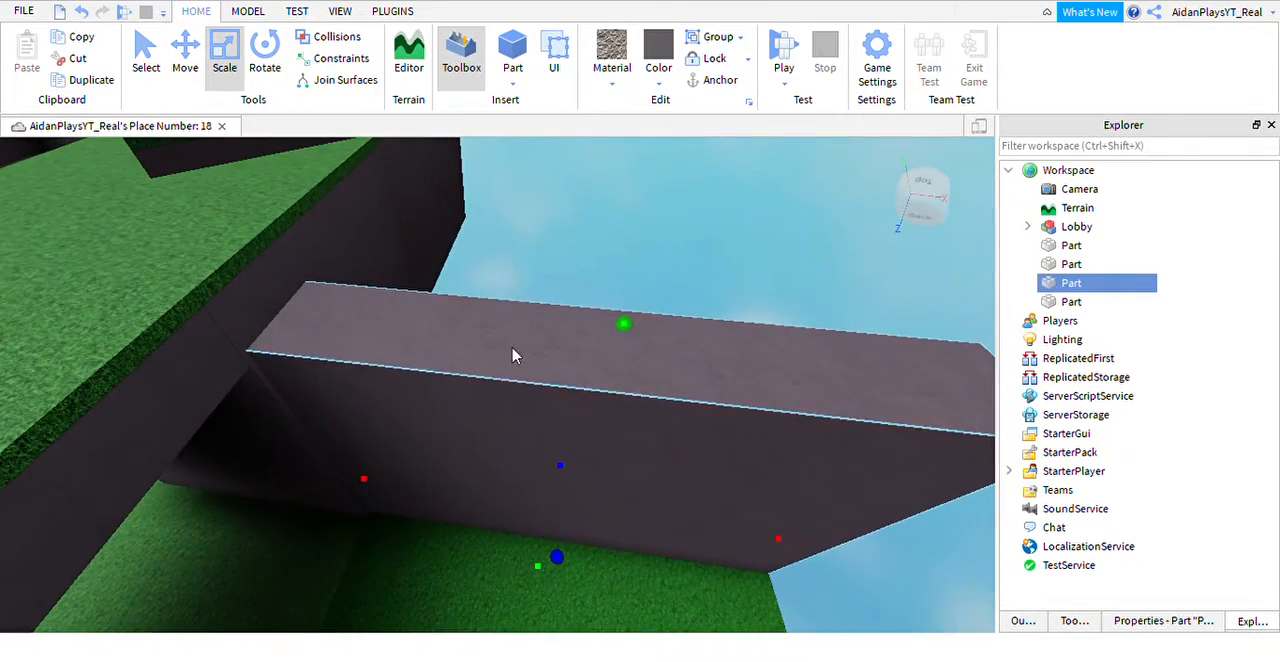
# Duplicate the thickened wall, shorten the copy from the tunnel end and stretch its top above the wall.
pyautogui.hotkey('ctrl', 'd')
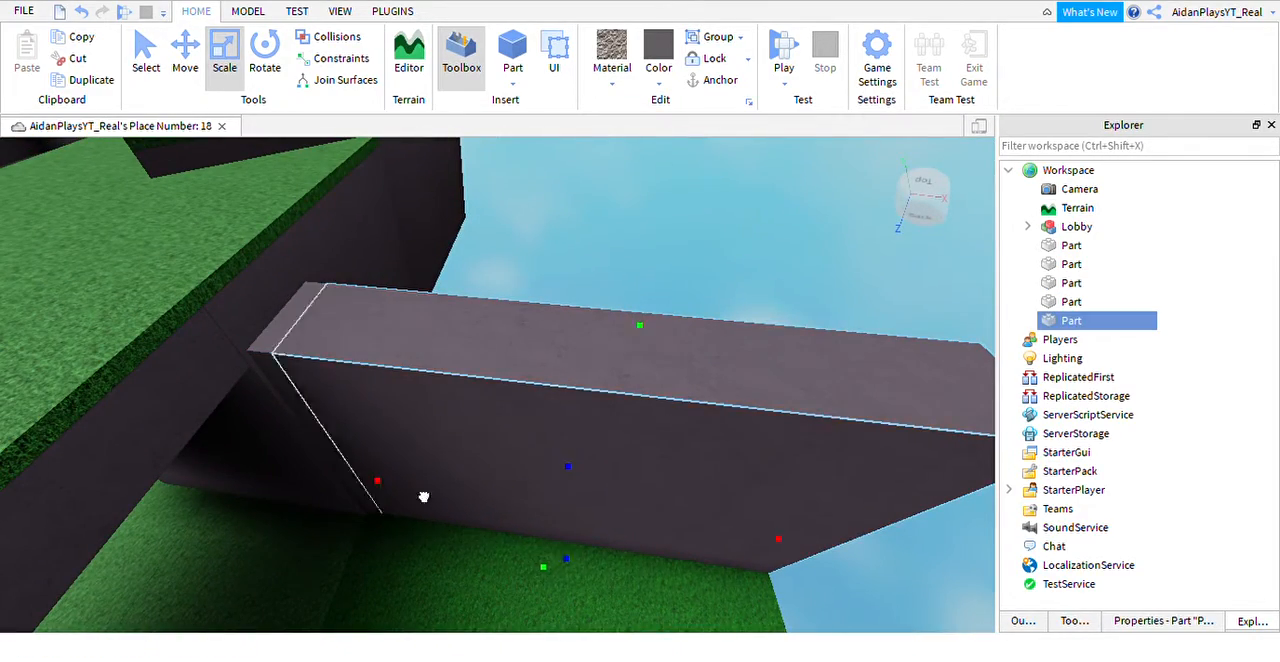
pyautogui.moveTo(826, 374); pyautogui.dragTo(841, 350)
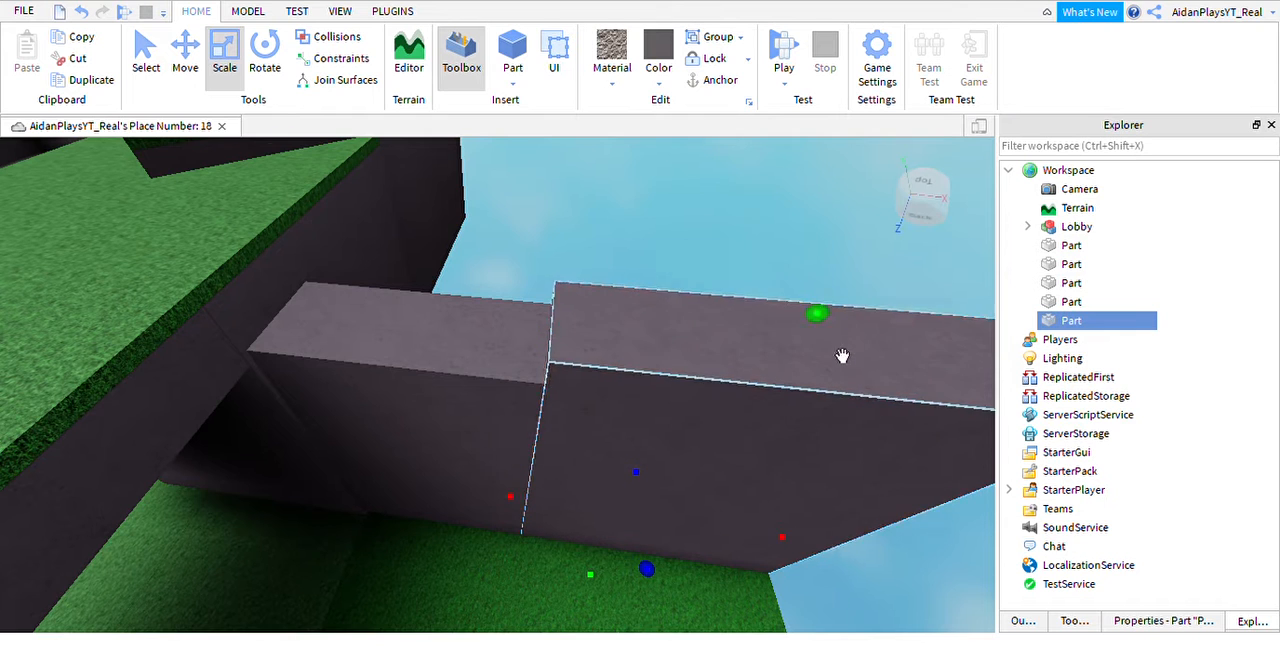
pyautogui.moveTo(843, 357); pyautogui.dragTo(862, 368, button='right')
pyautogui.press('d')
pyautogui.moveTo(528, 549); pyautogui.dragTo(581, 538, button='right')
pyautogui.press('a')
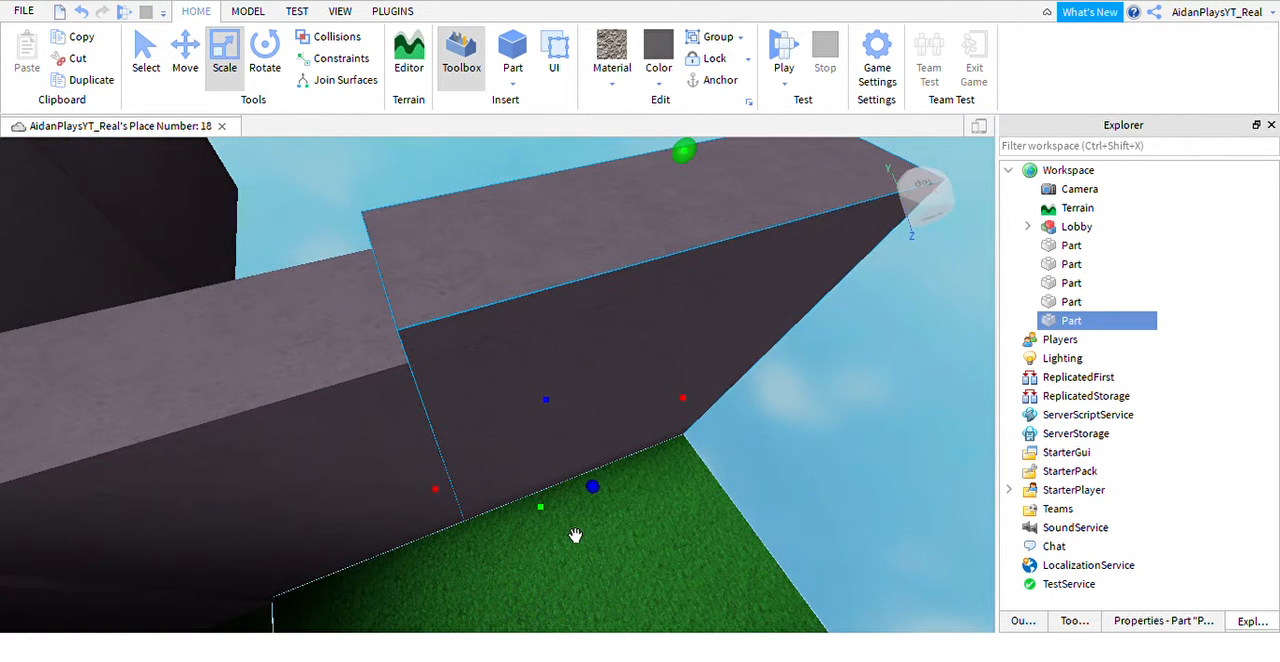
# Raise the copy's underside and pull in its outer end to leave a low slab on top of the wall.
pyautogui.click(595, 340)
pyautogui.moveTo(571, 532); pyautogui.dragTo(533, 272)
pyautogui.press('w')
pyautogui.press('d')
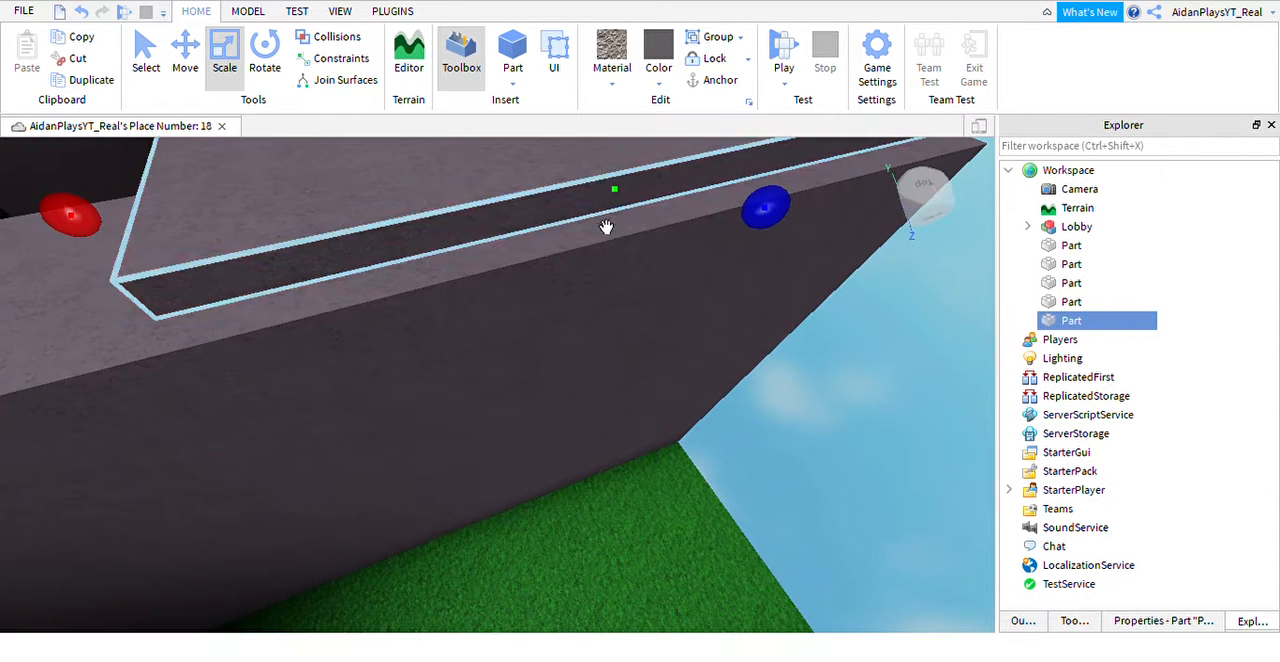
pyautogui.moveTo(644, 206); pyautogui.dragTo(646, 237)
pyautogui.press('d')
pyautogui.moveTo(646, 237); pyautogui.dragTo(660, 250, button='right')
pyautogui.press('s')
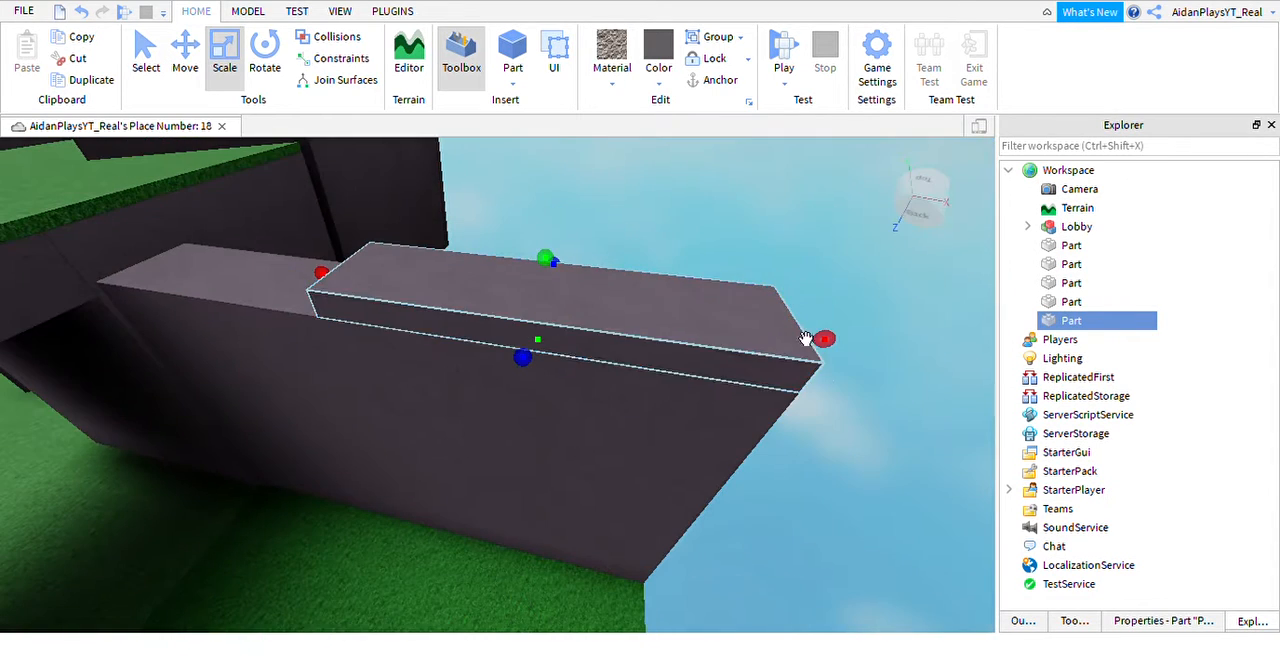
pyautogui.moveTo(850, 365); pyautogui.dragTo(729, 363)
pyautogui.press('a')
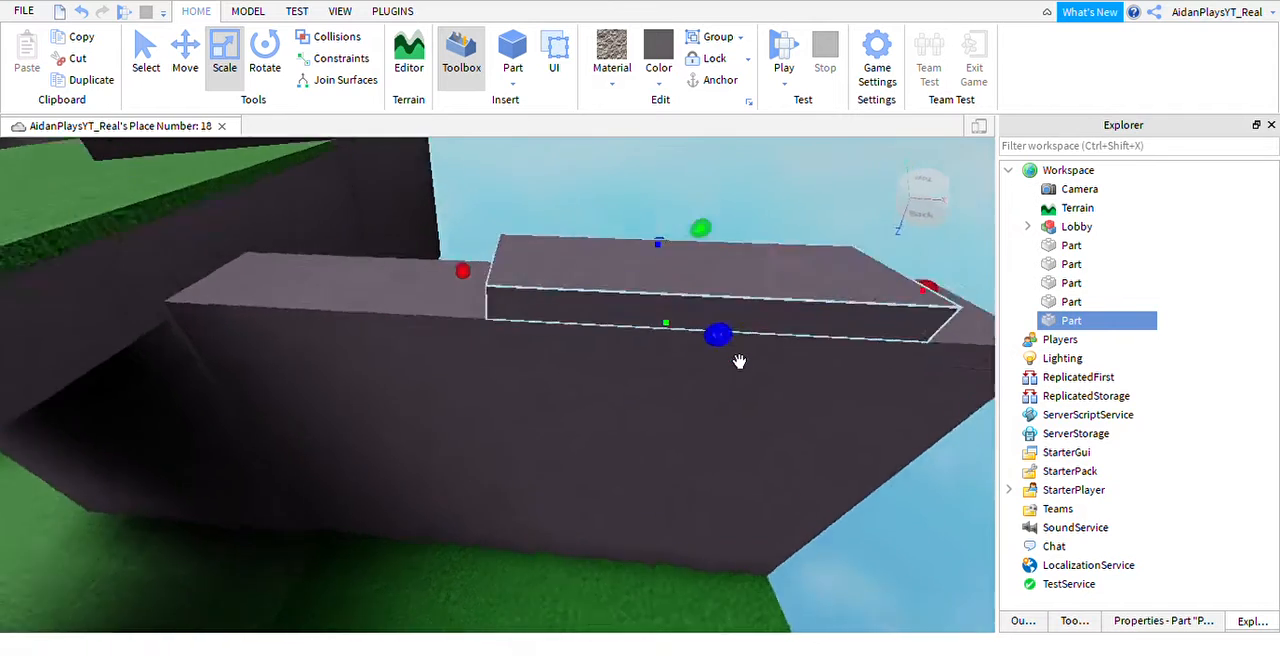
pyautogui.press('s')
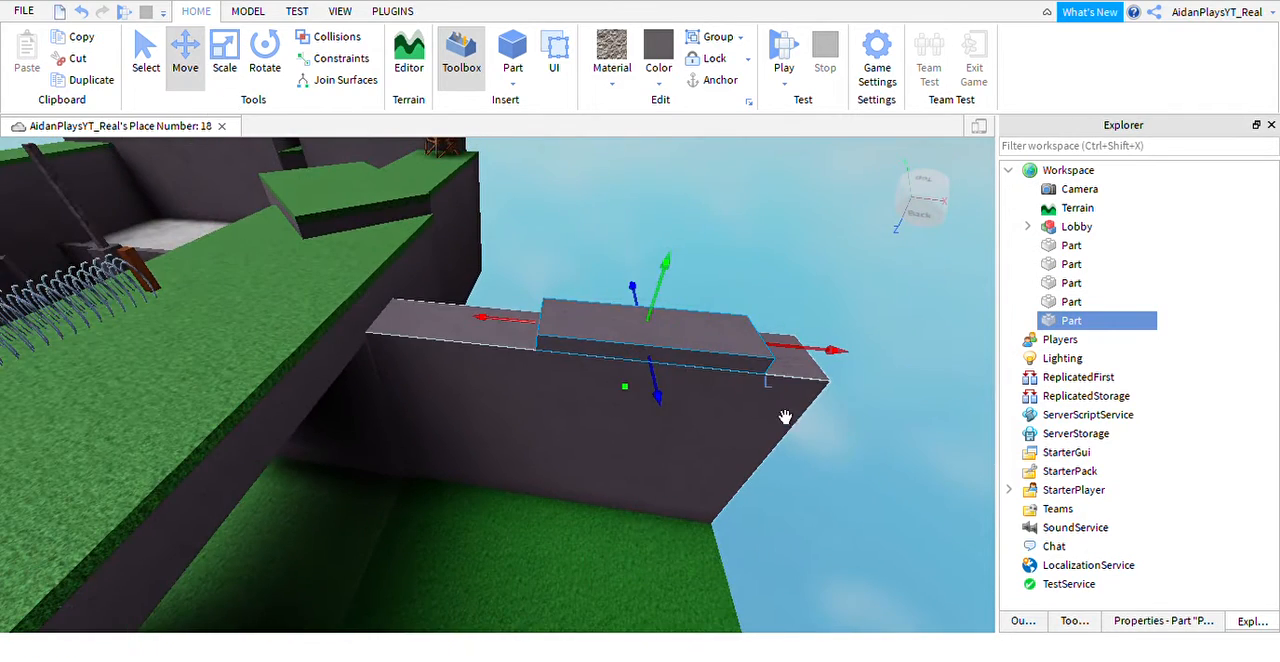
# Duplicate the low slab, move the copy onto the opposite wall and widen it across that wall's top.
pyautogui.hotkey('ctrl', 'd')
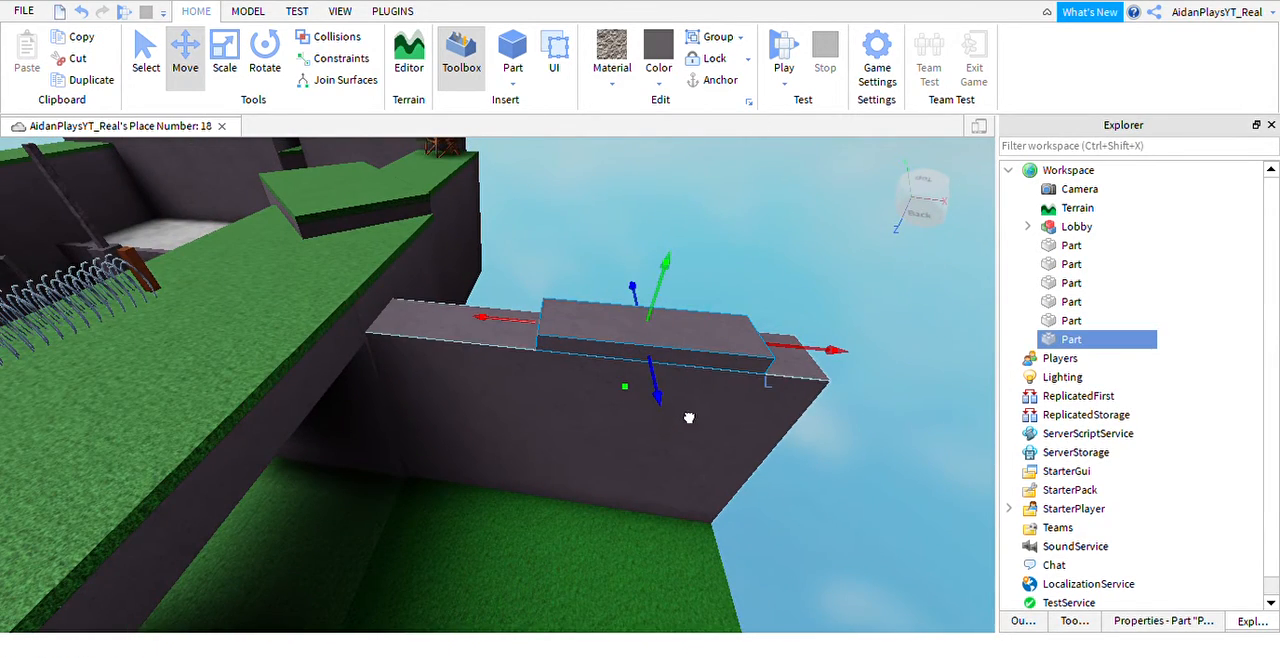
pyautogui.moveTo(688, 417); pyautogui.dragTo(783, 374, button='right')
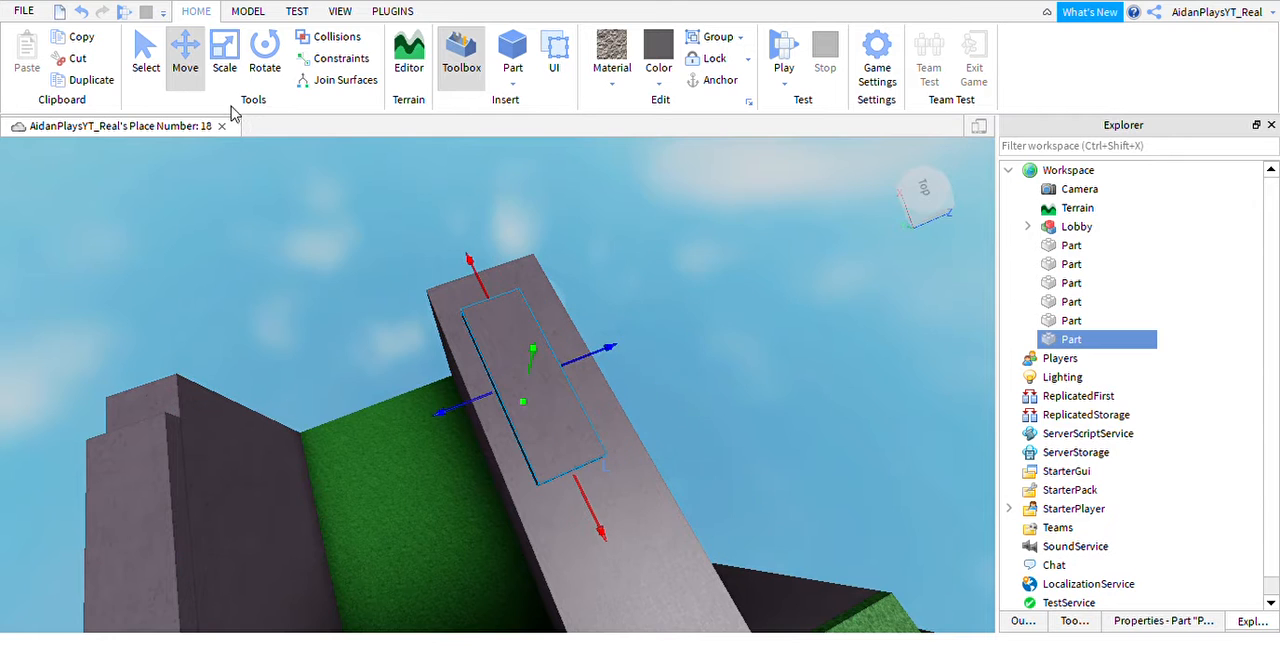
pyautogui.click(224, 58)
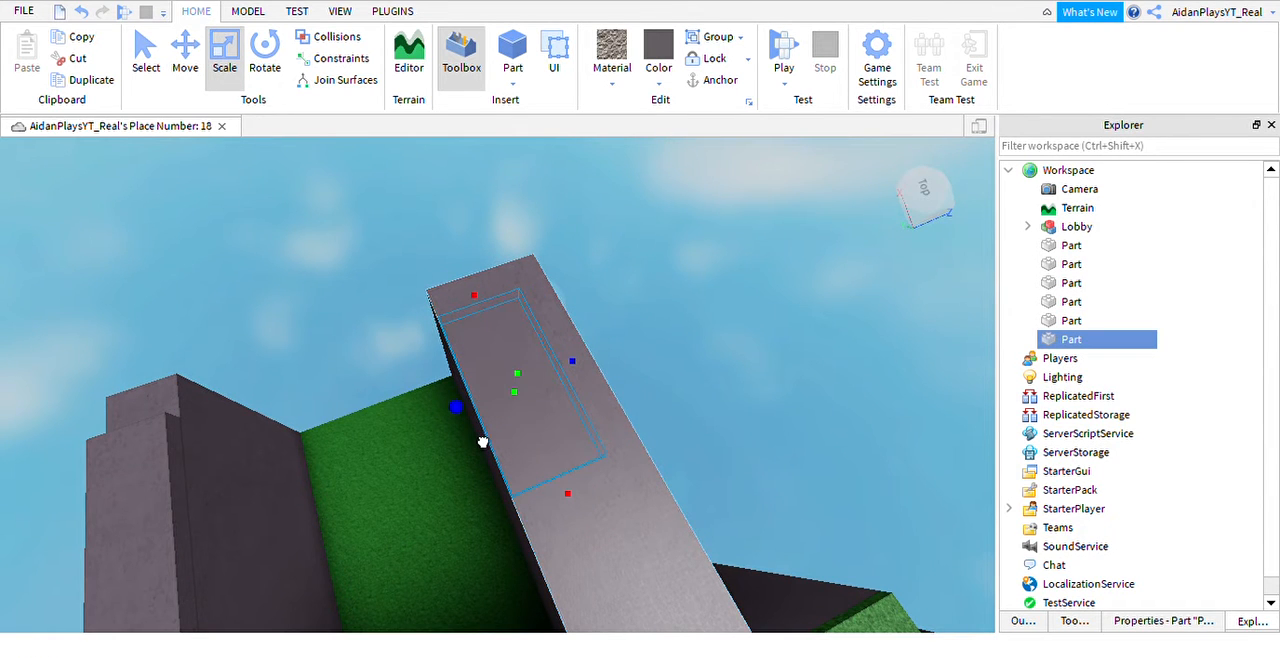
pyautogui.moveTo(600, 385); pyautogui.dragTo(636, 378)
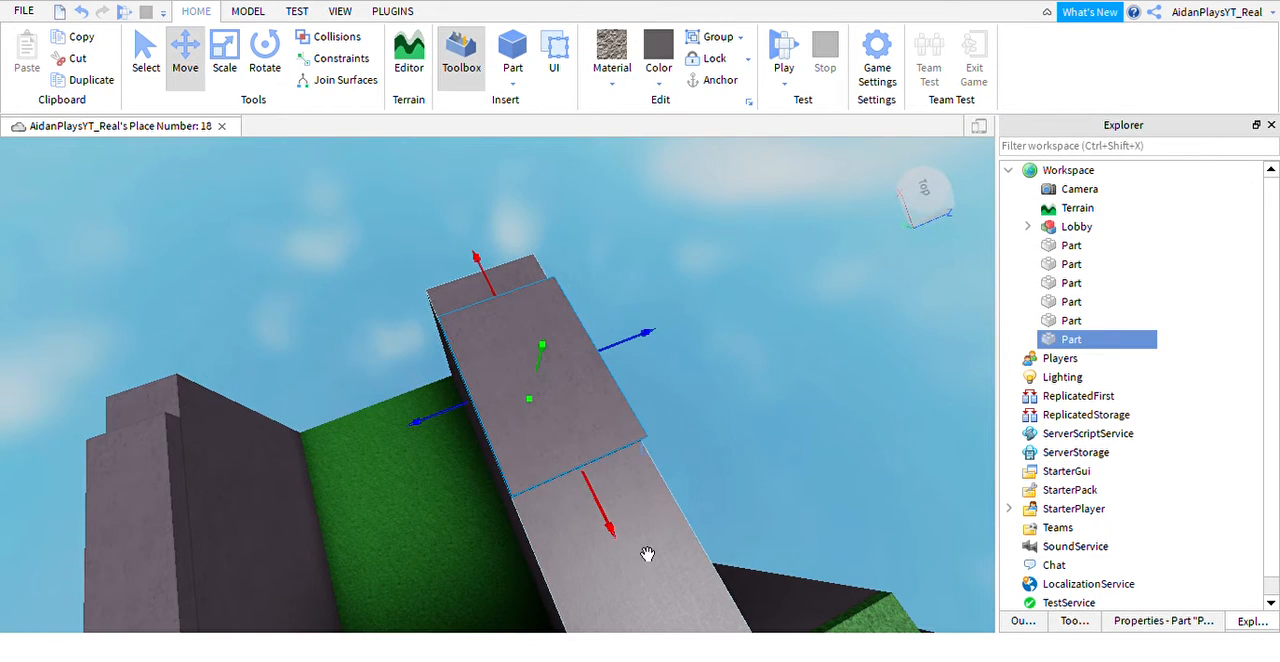
pyautogui.moveTo(647, 554); pyautogui.dragTo(625, 546, button='right')
# Duplicate the grass floor between the walls and raise the copy to the height of the wall tops.
pyautogui.scroll(3, 694, 403)
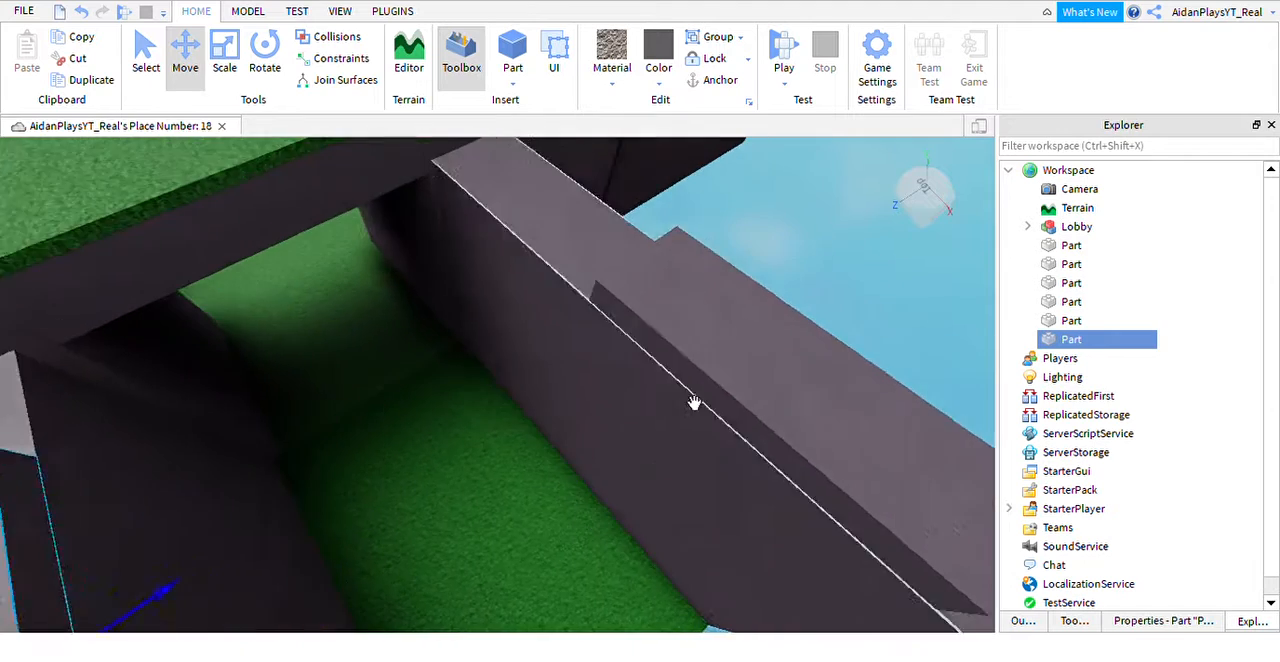
pyautogui.scroll(-3, 694, 403)
pyautogui.click(631, 306)
pyautogui.moveTo(631, 306); pyautogui.dragTo(646, 334, button='right')
pyautogui.scroll(2, 612, 386)
pyautogui.click(600, 401)
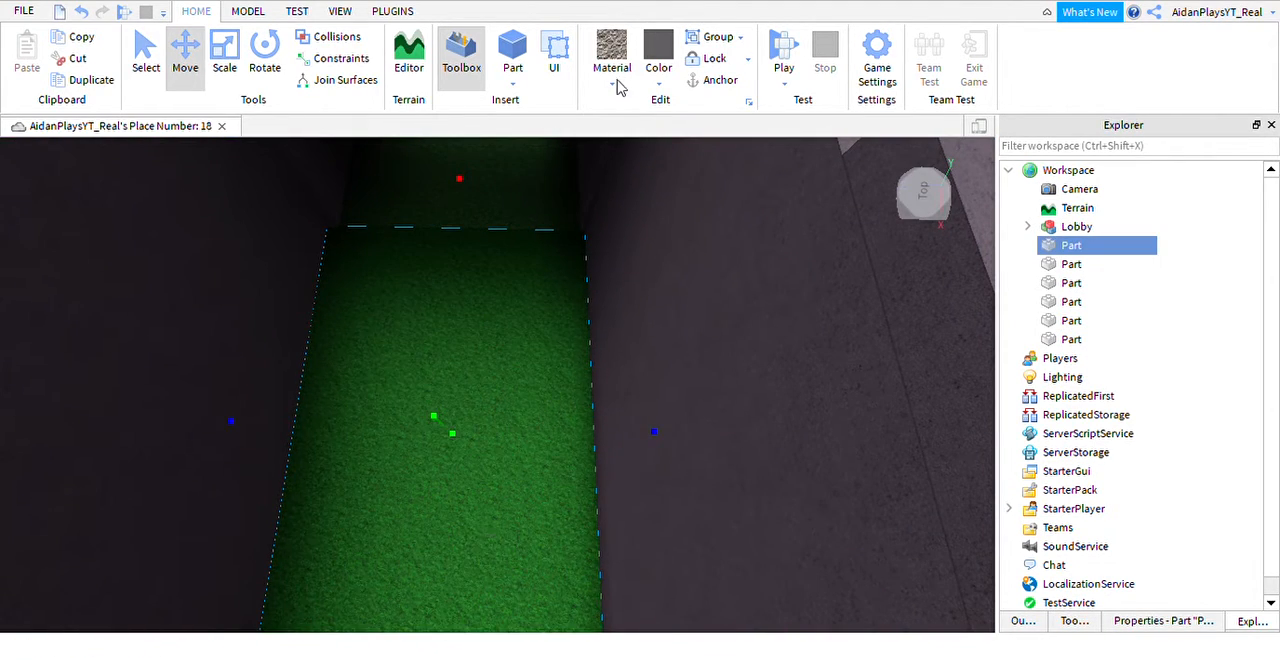
pyautogui.hotkey('ctrl', 'd')
pyautogui.scroll(-5, 467, 453)
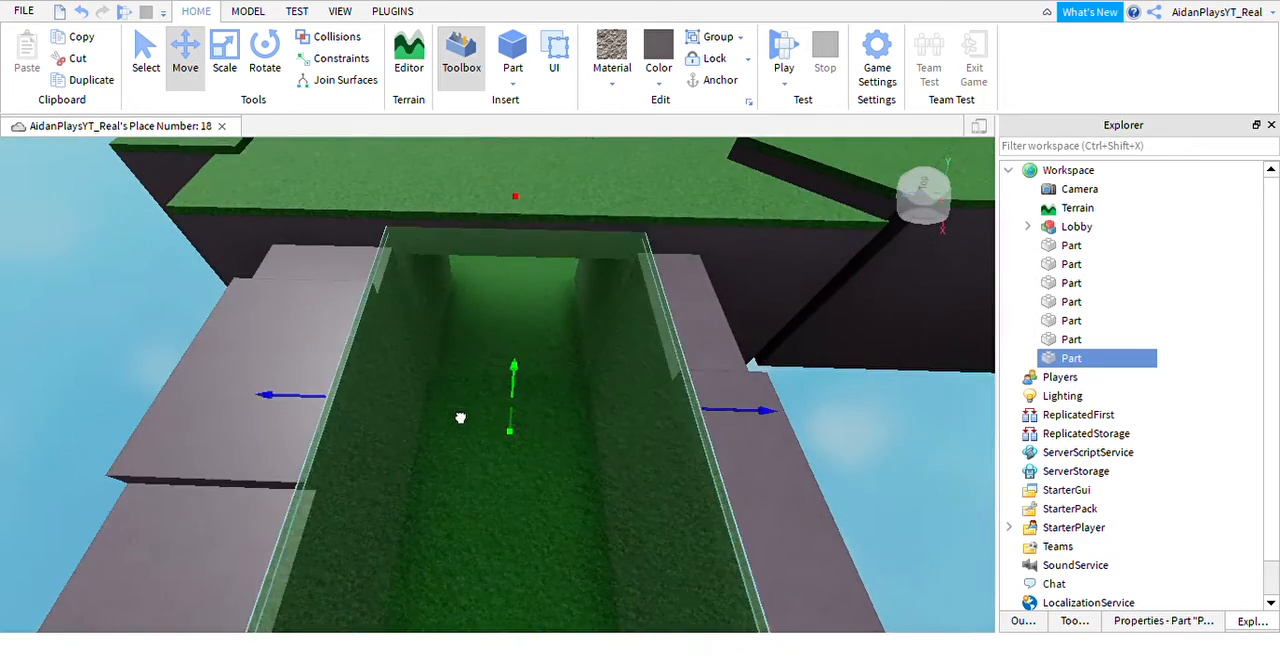
pyautogui.press('a')
pyautogui.moveTo(460, 449); pyautogui.dragTo(589, 402, button='right')
pyautogui.moveTo(721, 343); pyautogui.dragTo(728, 341)
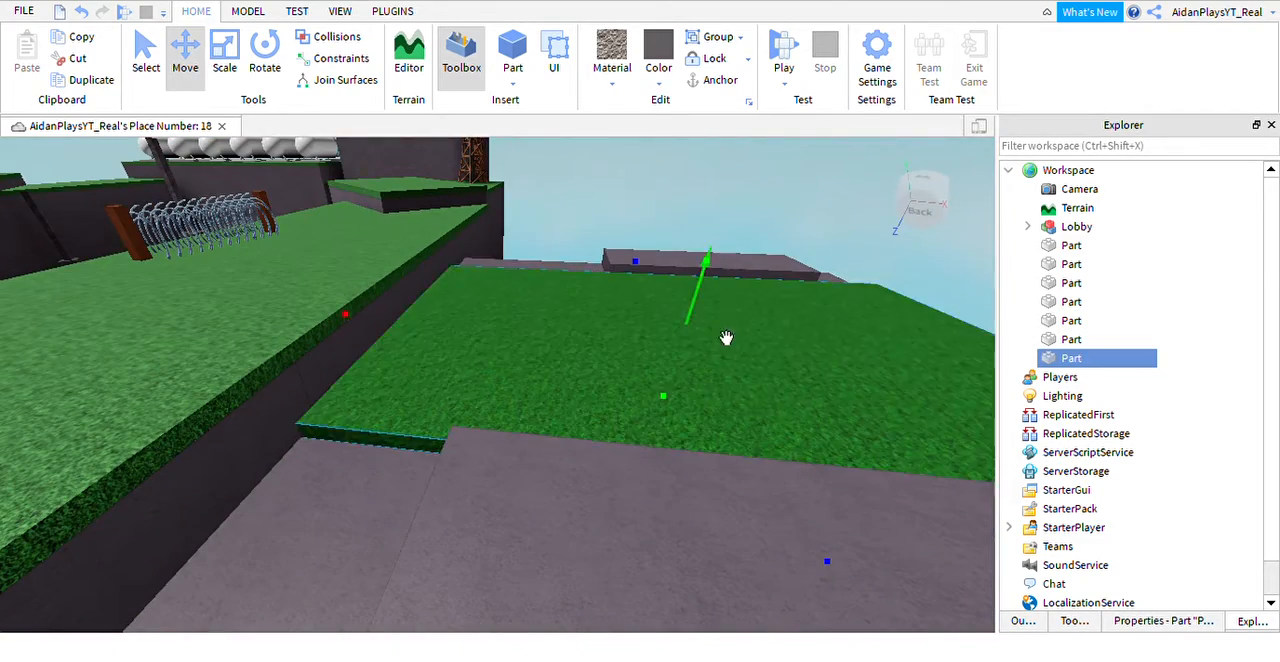
# Shift the raised grass copy onto one side wall and narrow it to the width of the wall's top.
pyautogui.moveTo(728, 341); pyautogui.dragTo(569, 361, button='right')
pyautogui.moveTo(486, 372); pyautogui.dragTo(789, 498)
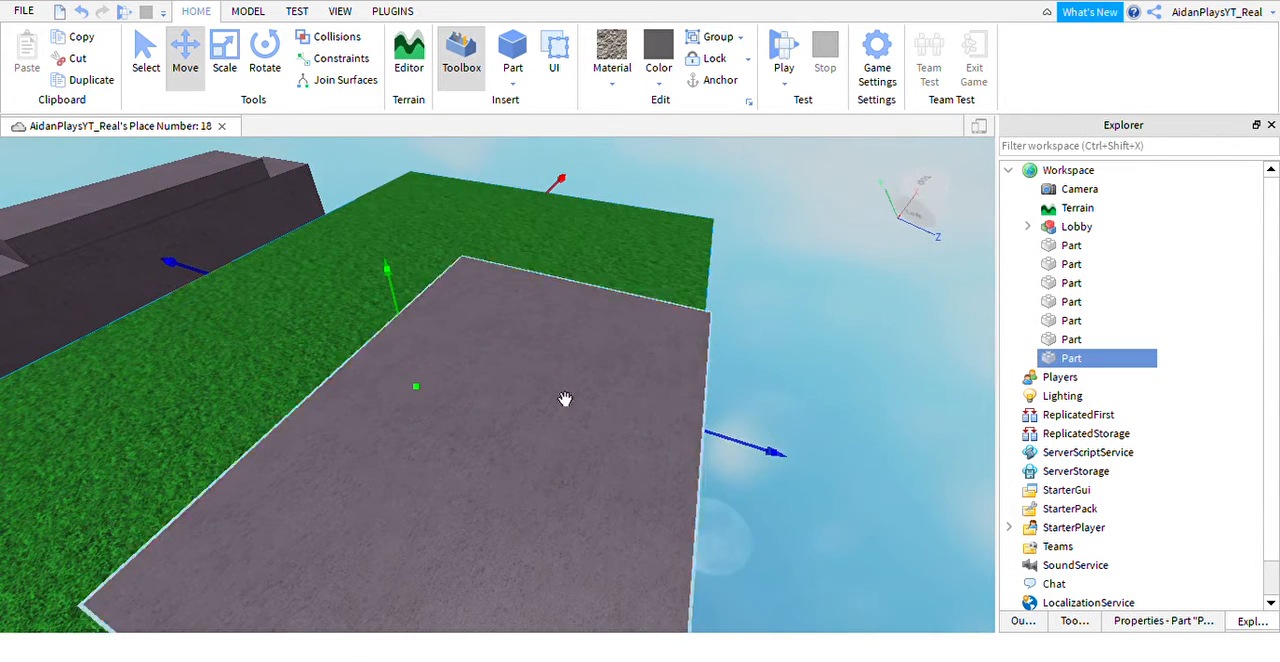
pyautogui.click(224, 67)
pyautogui.moveTo(228, 296); pyautogui.dragTo(409, 376)
pyautogui.moveTo(410, 378); pyautogui.dragTo(622, 381, button='right')
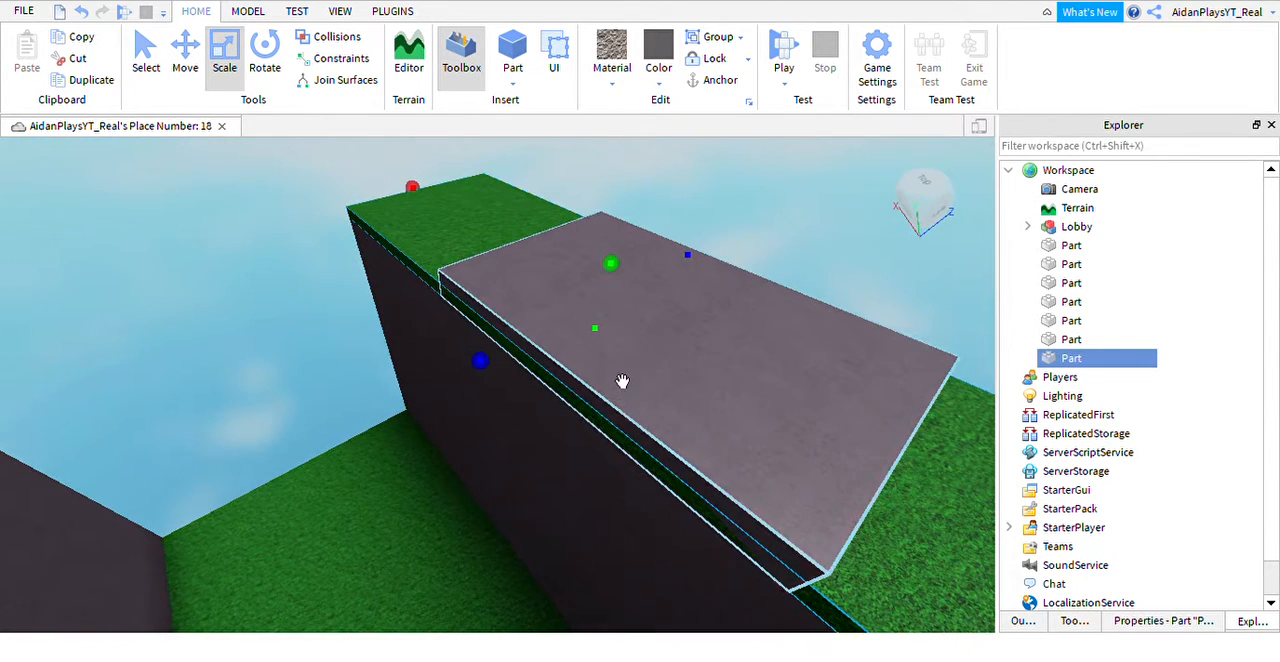
# Widen the slab on the grass-topped wall so it projects slightly past the wall's inner face.
pyautogui.click(624, 378)
pyautogui.click(564, 432)
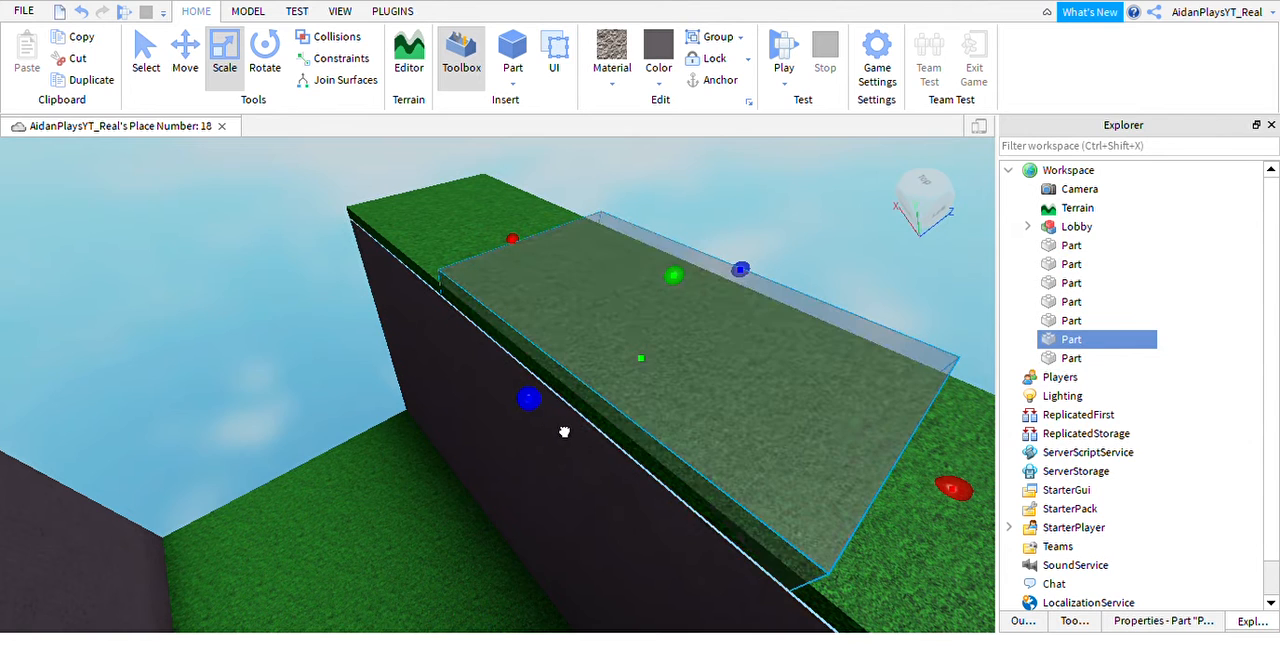
pyautogui.moveTo(558, 438); pyautogui.dragTo(555, 436)
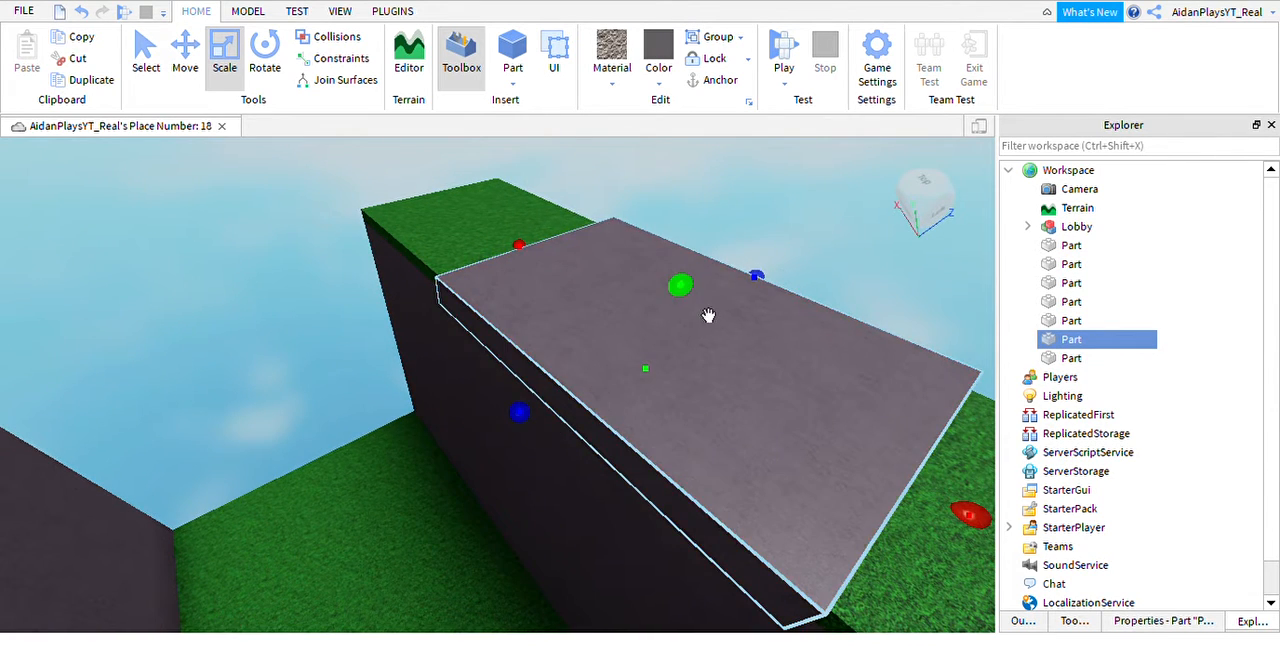
pyautogui.moveTo(708, 316); pyautogui.dragTo(708, 302)
pyautogui.moveTo(708, 302); pyautogui.dragTo(644, 297, button='right')
# Widen the slab on the opposite wall across its top so it overhangs the inner face.
pyautogui.click(339, 315)
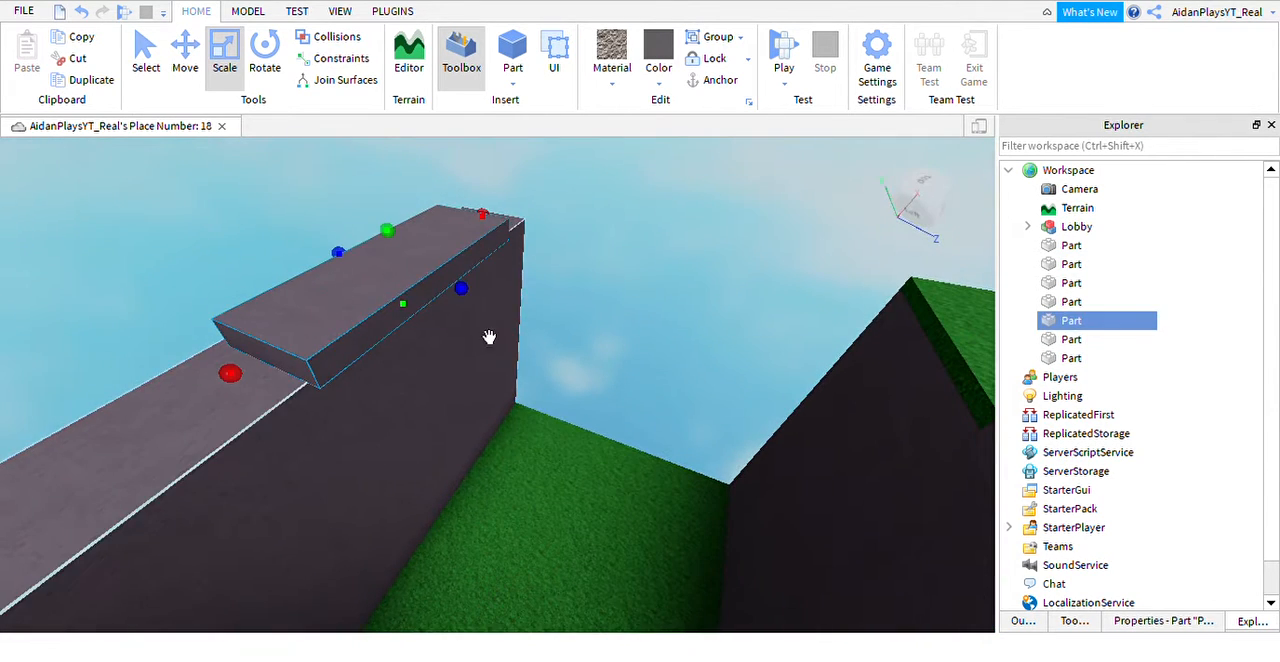
pyautogui.moveTo(489, 337); pyautogui.dragTo(588, 282, button='right')
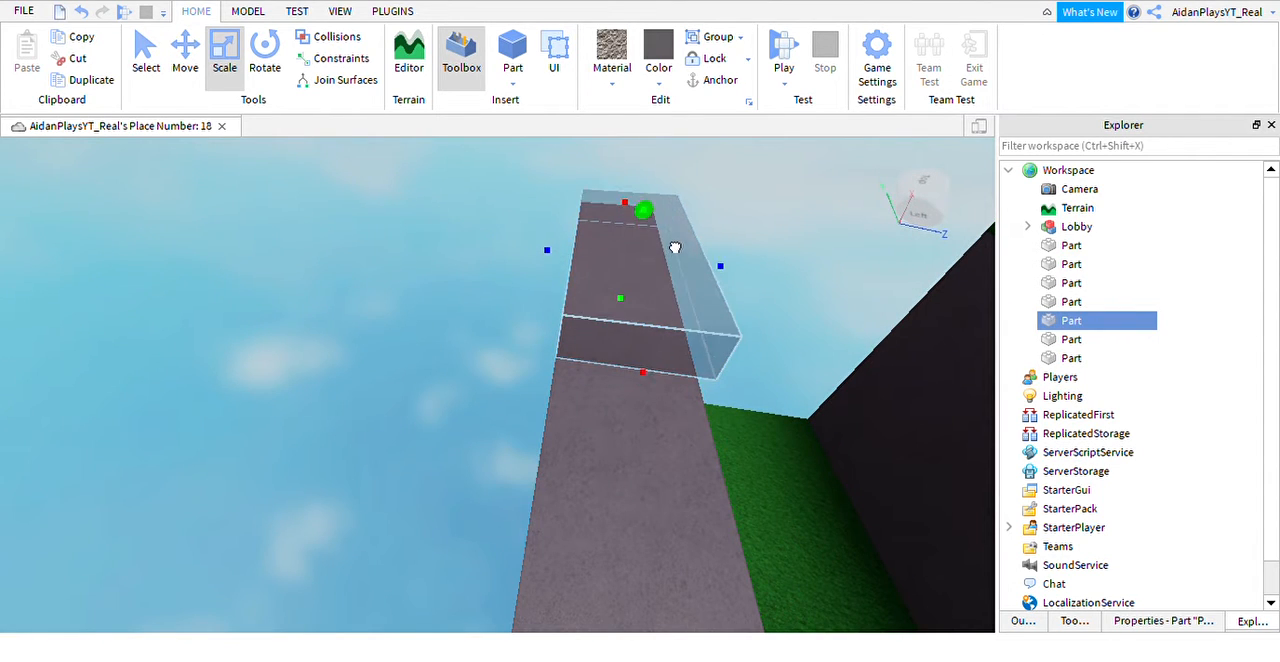
pyautogui.moveTo(675, 247); pyautogui.dragTo(675, 245)
pyautogui.scroll(-3, 663, 229)
pyautogui.moveTo(663, 229); pyautogui.dragTo(728, 346, button='right')
pyautogui.scroll(4, 751, 321)
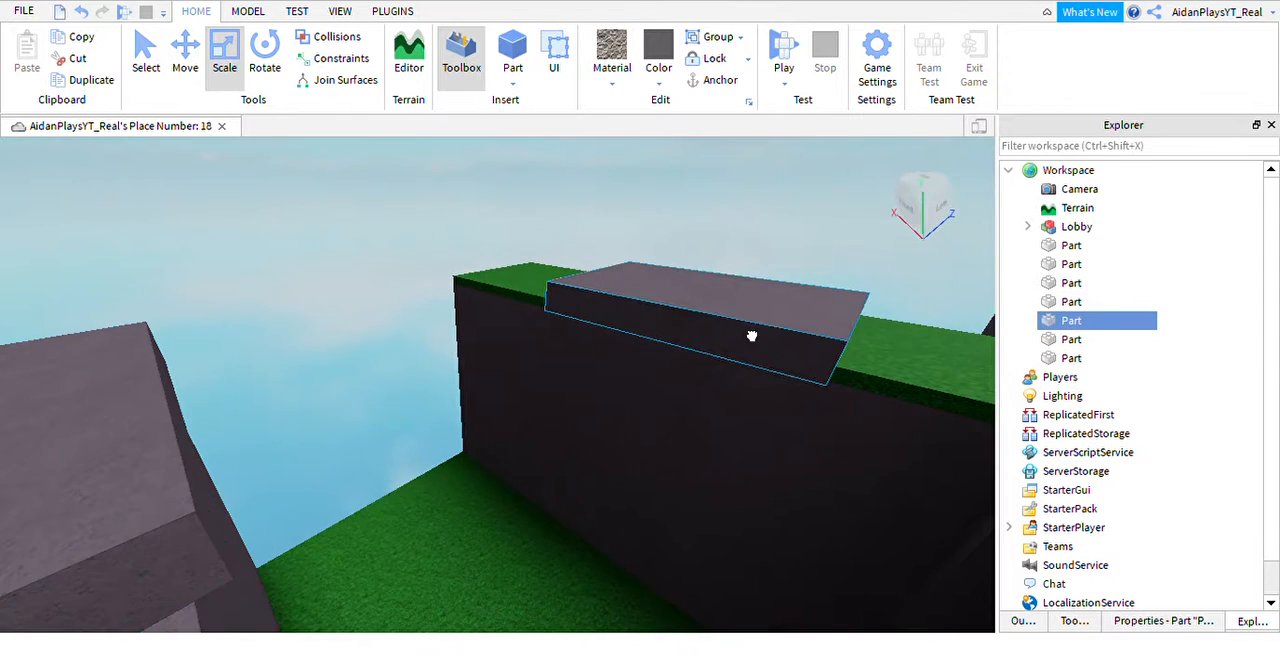
# Duplicate the grass strip on the wall top and move the copy across to the opposite wall.
pyautogui.click(752, 336)
pyautogui.click(699, 348)
pyautogui.click(646, 328)
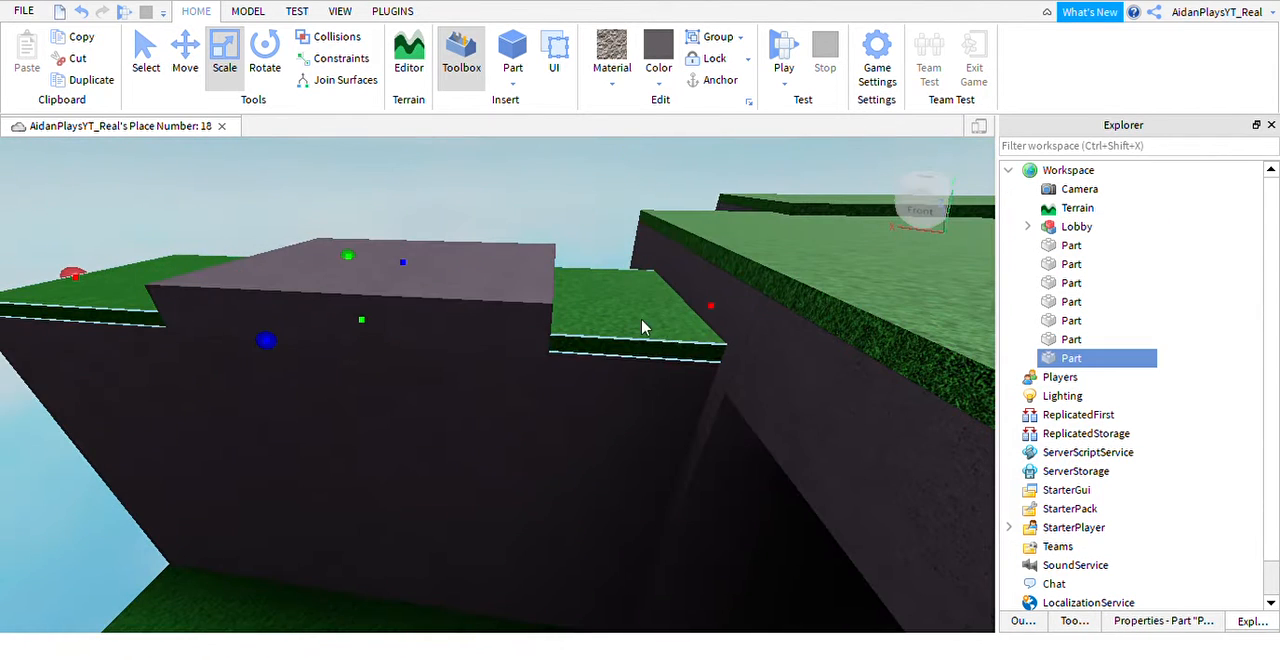
pyautogui.hotkey('ctrl', 'd')
pyautogui.click(188, 70)
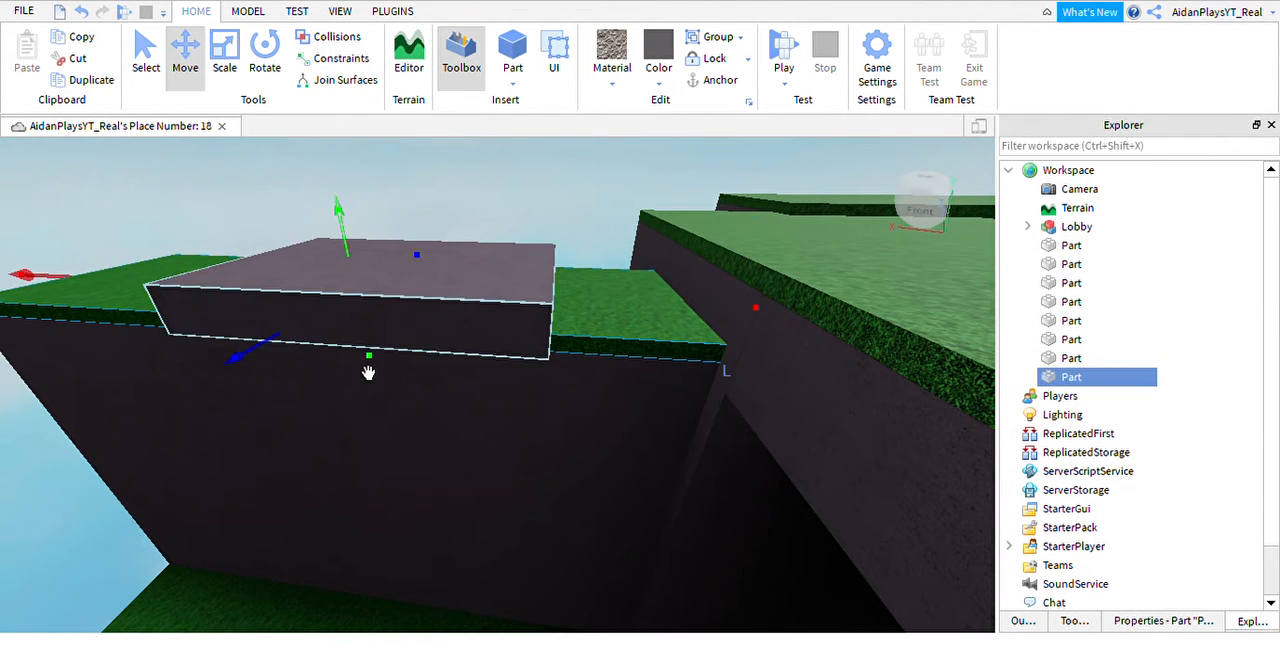
pyautogui.moveTo(272, 384); pyautogui.dragTo(243, 406, button='right')
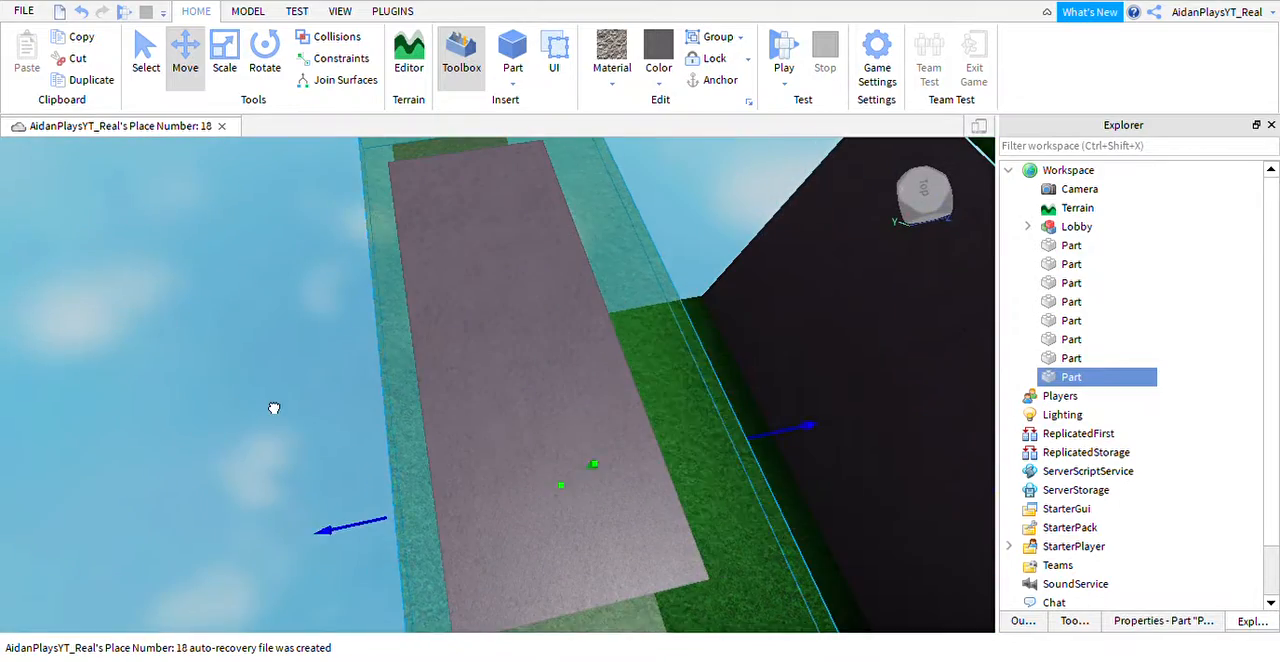
pyautogui.moveTo(329, 401); pyautogui.dragTo(140, 228, button='right')
# Narrow the second grass strip from its inner side to fit the opposite wall's top.
pyautogui.press('s')
pyautogui.press('d')
pyautogui.click(220, 70)
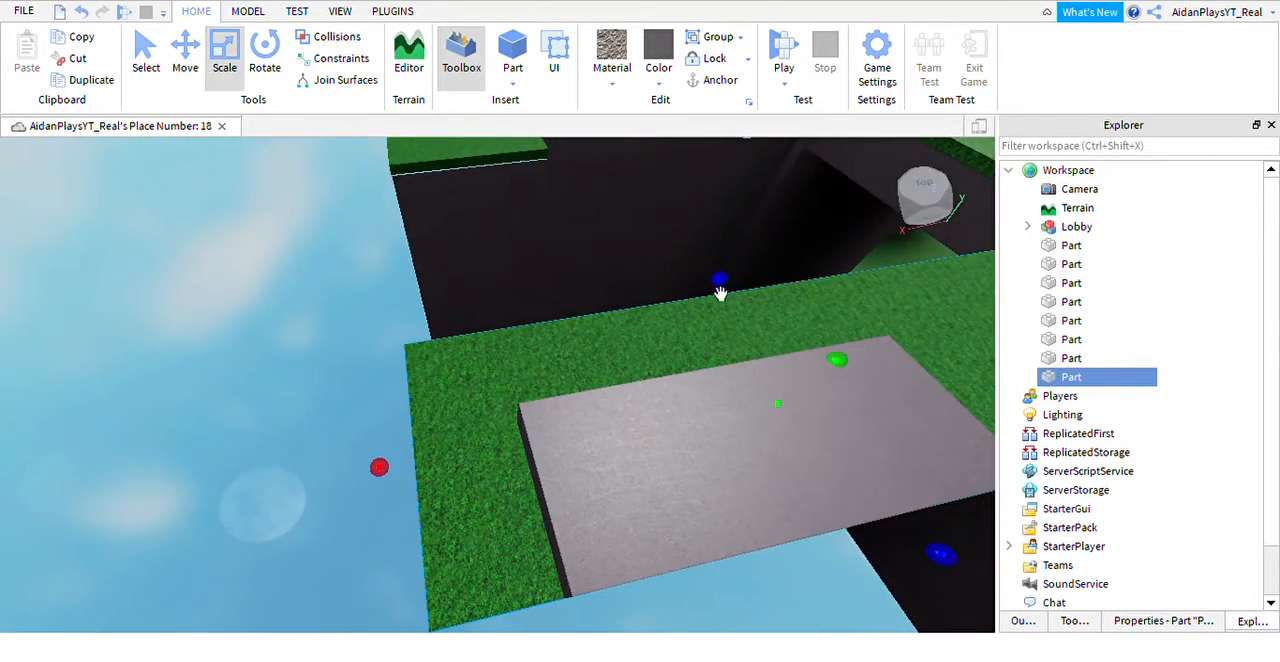
pyautogui.moveTo(767, 307); pyautogui.dragTo(792, 402)
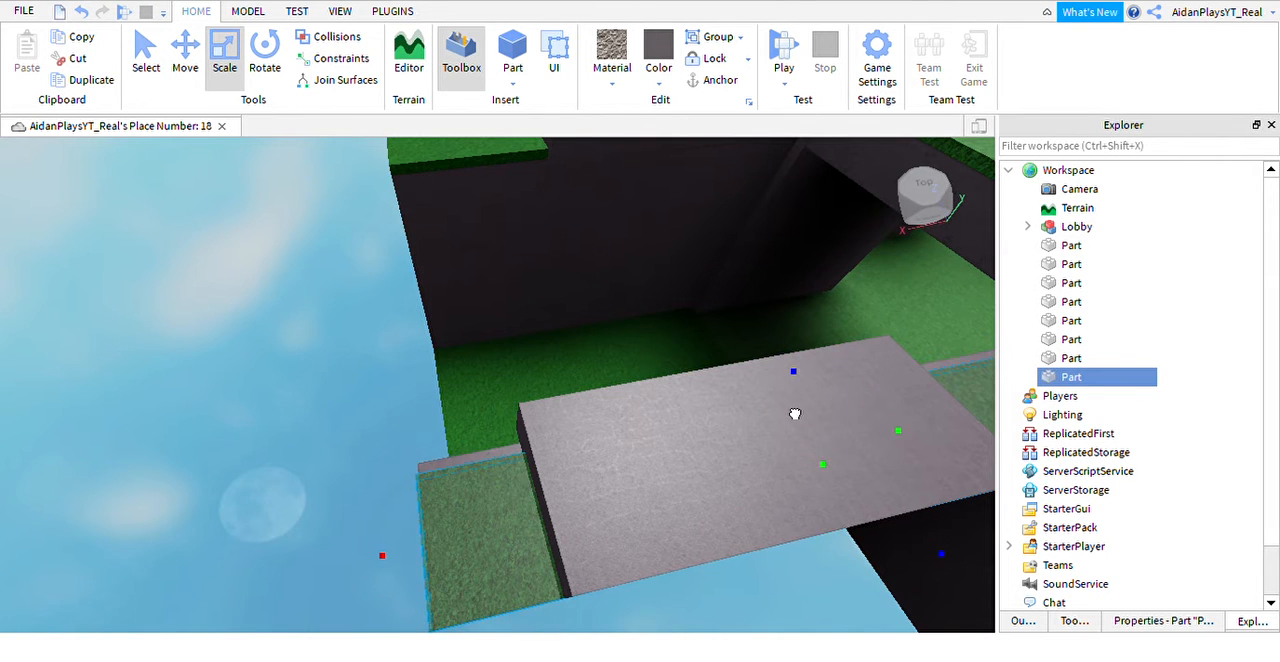
pyautogui.moveTo(795, 407); pyautogui.dragTo(457, 488, button='right')
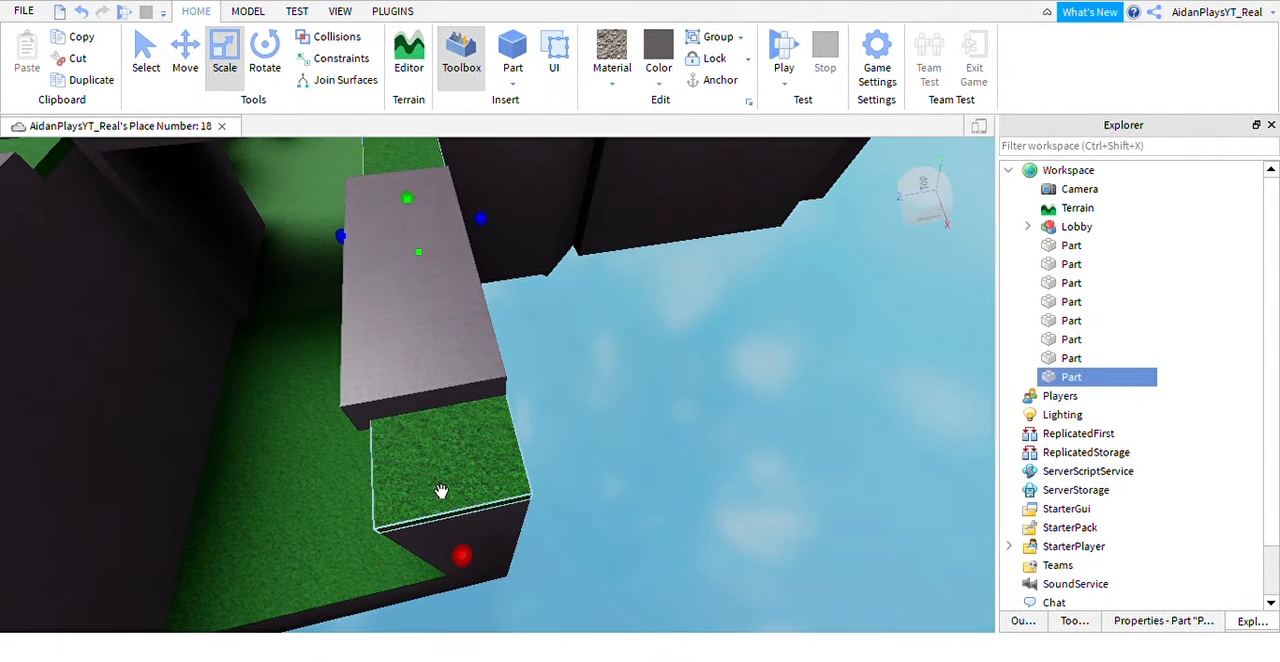
# Duplicate the grass strip on the wall top and raise the copy above the stone slab.
pyautogui.hotkey('ctrl', 'd')
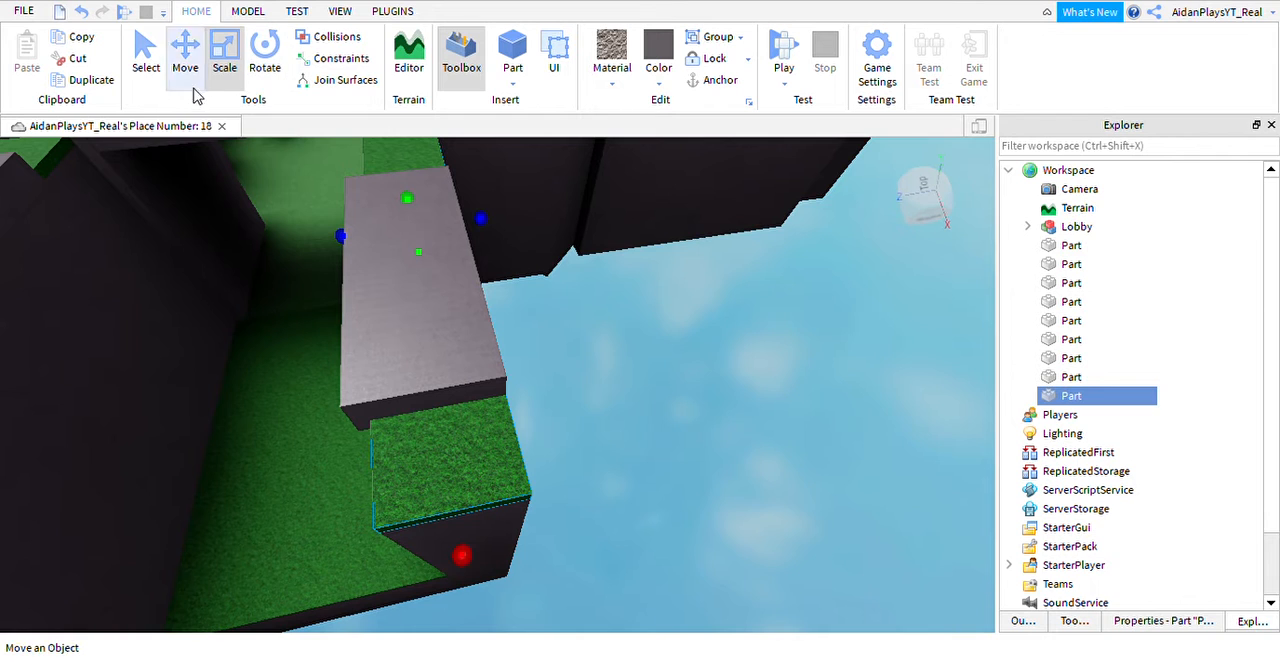
pyautogui.moveTo(433, 244); pyautogui.dragTo(392, 160)
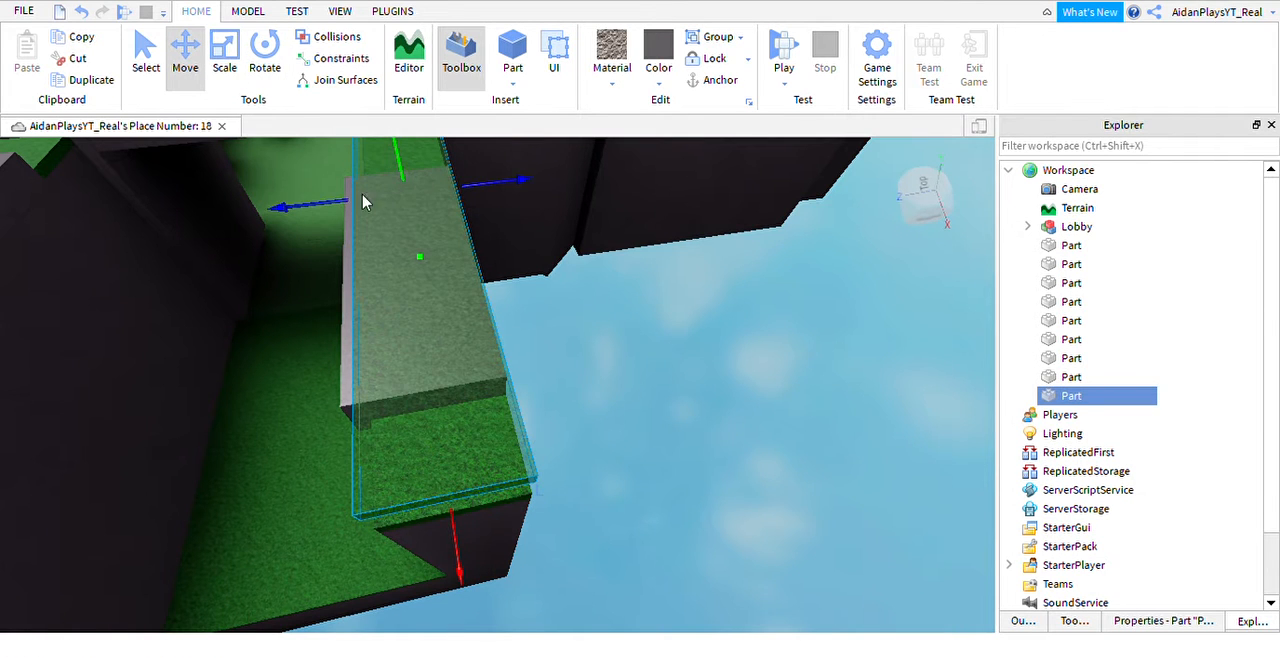
pyautogui.moveTo(363, 202); pyautogui.dragTo(392, 263)
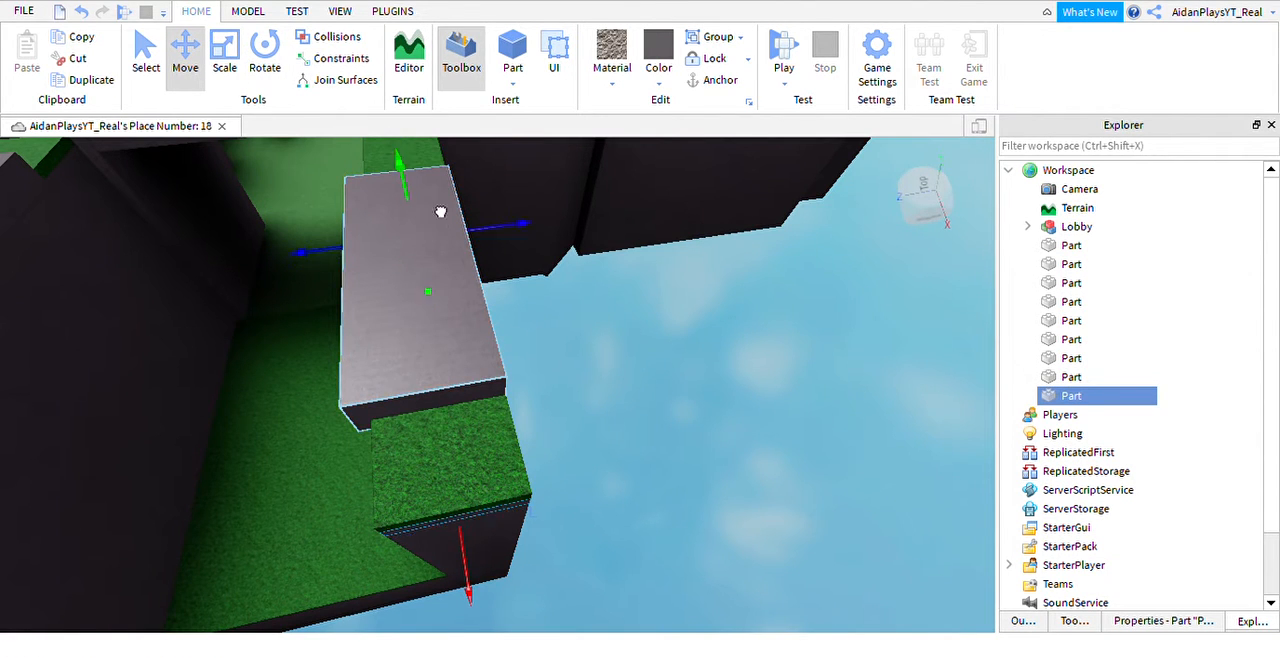
pyautogui.moveTo(440, 212); pyautogui.dragTo(426, 190)
pyautogui.moveTo(428, 220); pyautogui.dragTo(431, 218, button='right')
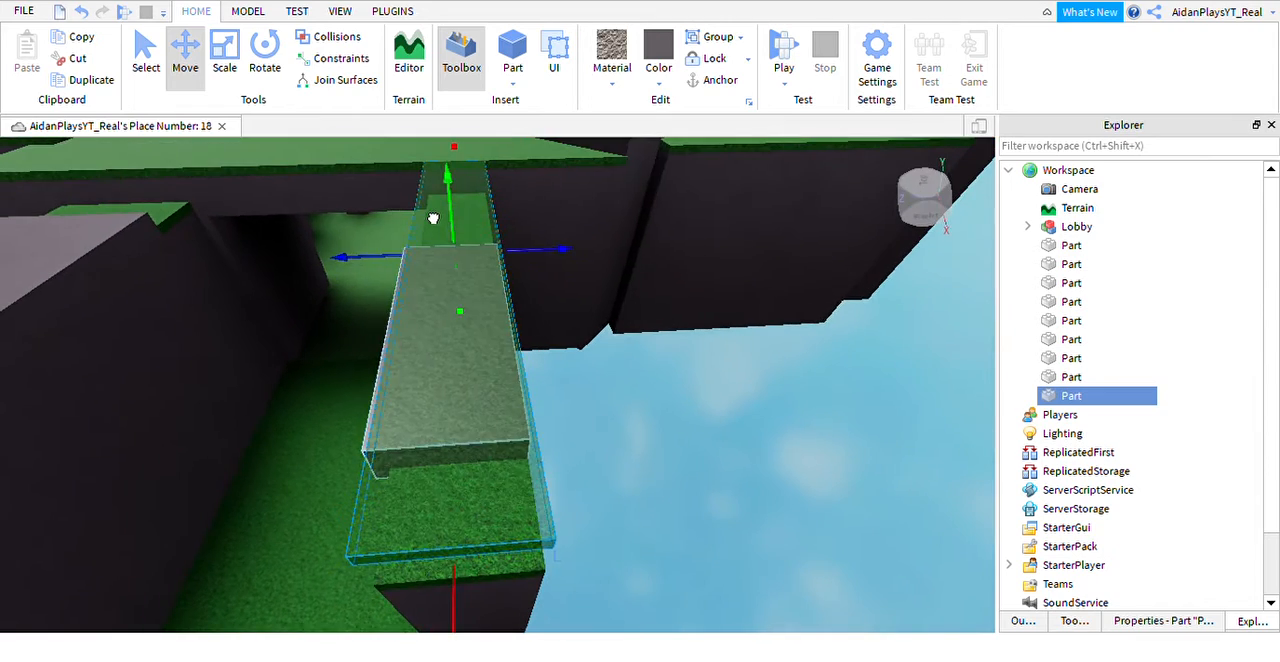
pyautogui.moveTo(431, 218); pyautogui.dragTo(460, 222)
pyautogui.moveTo(460, 222); pyautogui.dragTo(485, 300, button='right')
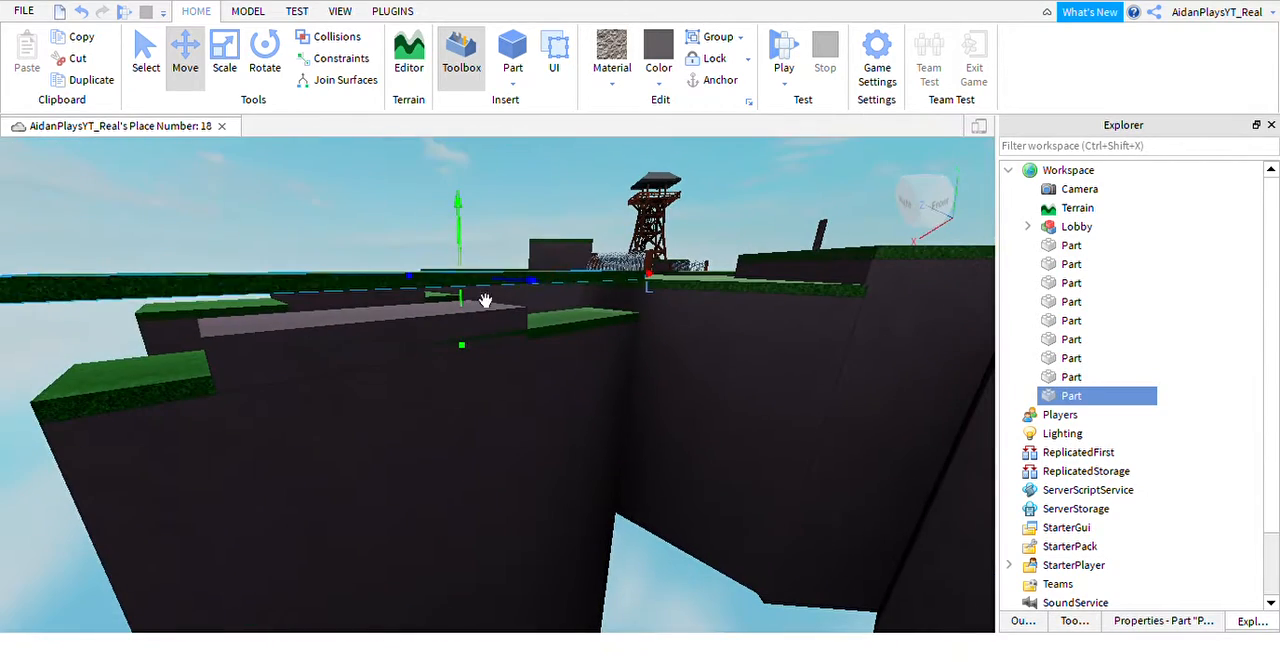
pyautogui.moveTo(491, 340); pyautogui.dragTo(492, 363)
pyautogui.moveTo(498, 361); pyautogui.dragTo(495, 357, button='right')
pyautogui.click(470, 328)
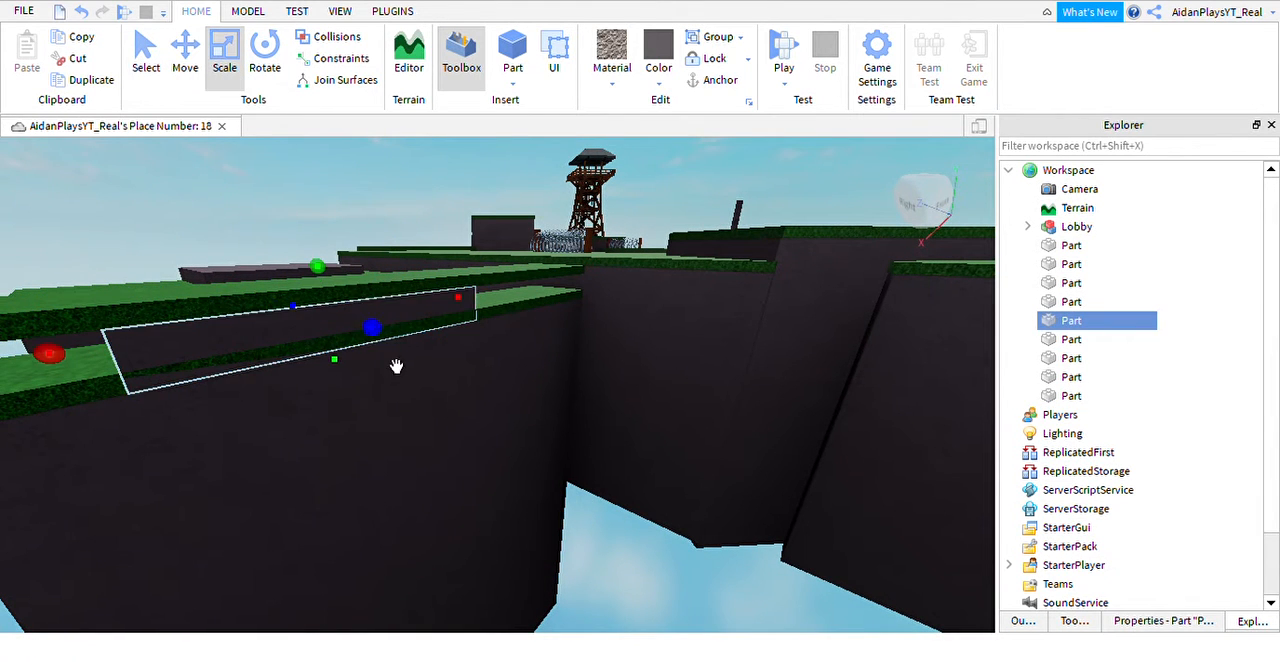
# Shorten the raised grass copy at both ends and fit it as a cap over the wall's slab.
pyautogui.press('a')
pyautogui.moveTo(411, 363); pyautogui.dragTo(408, 365, button='right')
pyautogui.press('s')
pyautogui.moveTo(358, 296); pyautogui.dragTo(423, 260, button='right')
pyautogui.moveTo(624, 277)
pyautogui.mouseDown(button='right')
pyautogui.moveTo(635, 277)
pyautogui.moveTo(621, 278)
pyautogui.mouseUp(button='right')
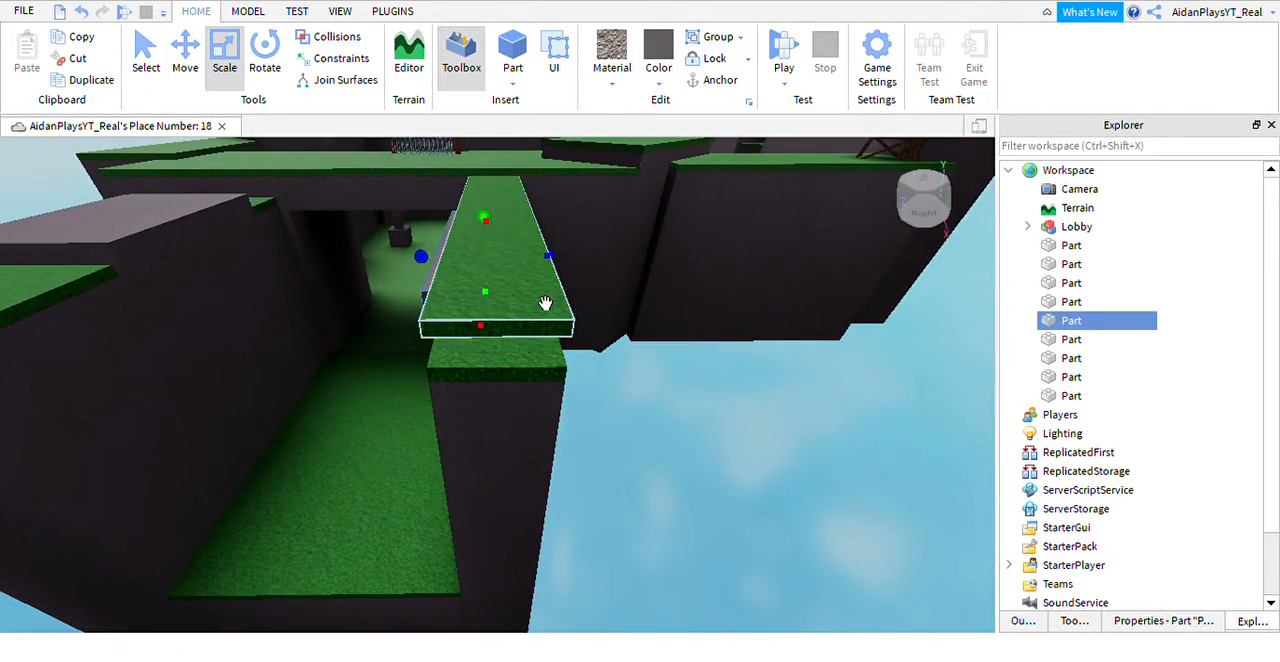
pyautogui.moveTo(545, 303); pyautogui.dragTo(578, 271, button='right')
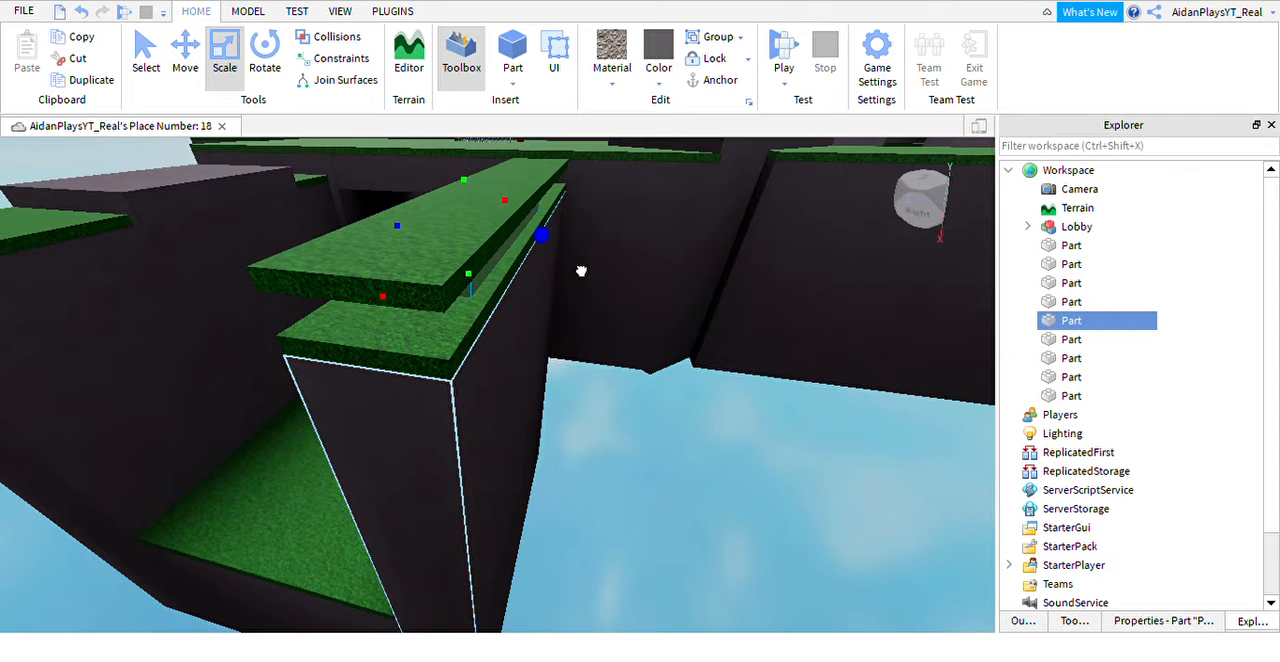
pyautogui.scroll(-10, 581, 271)
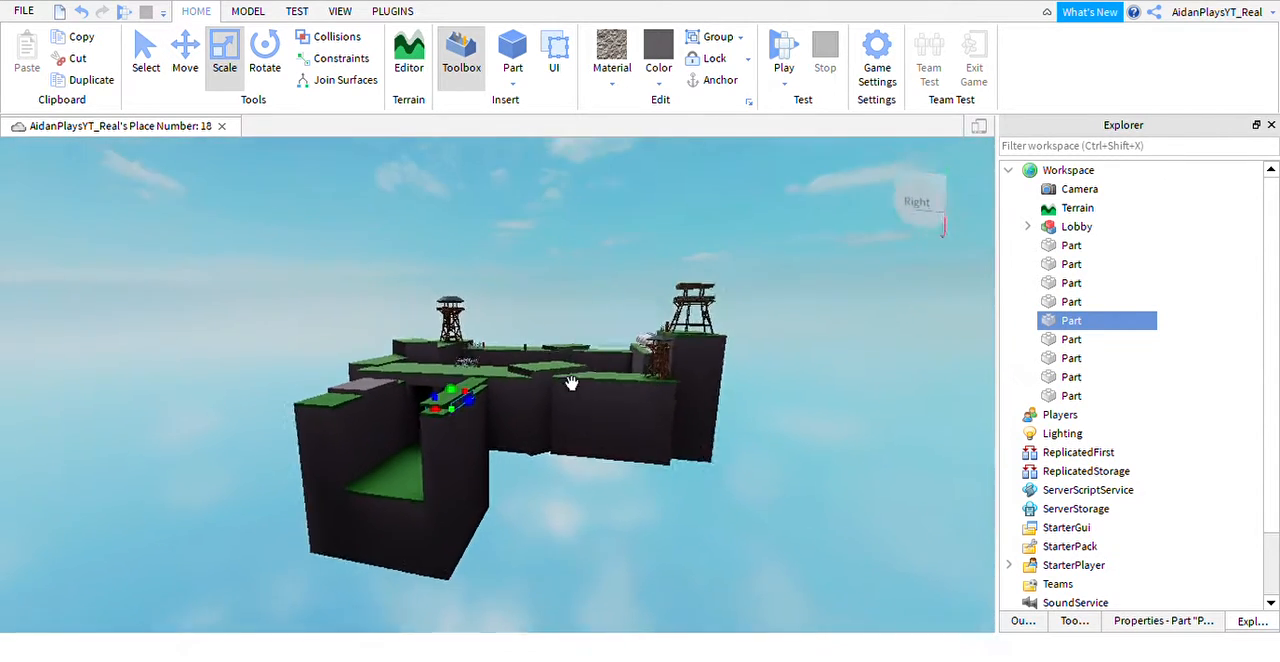
pyautogui.scroll(8, 571, 383)
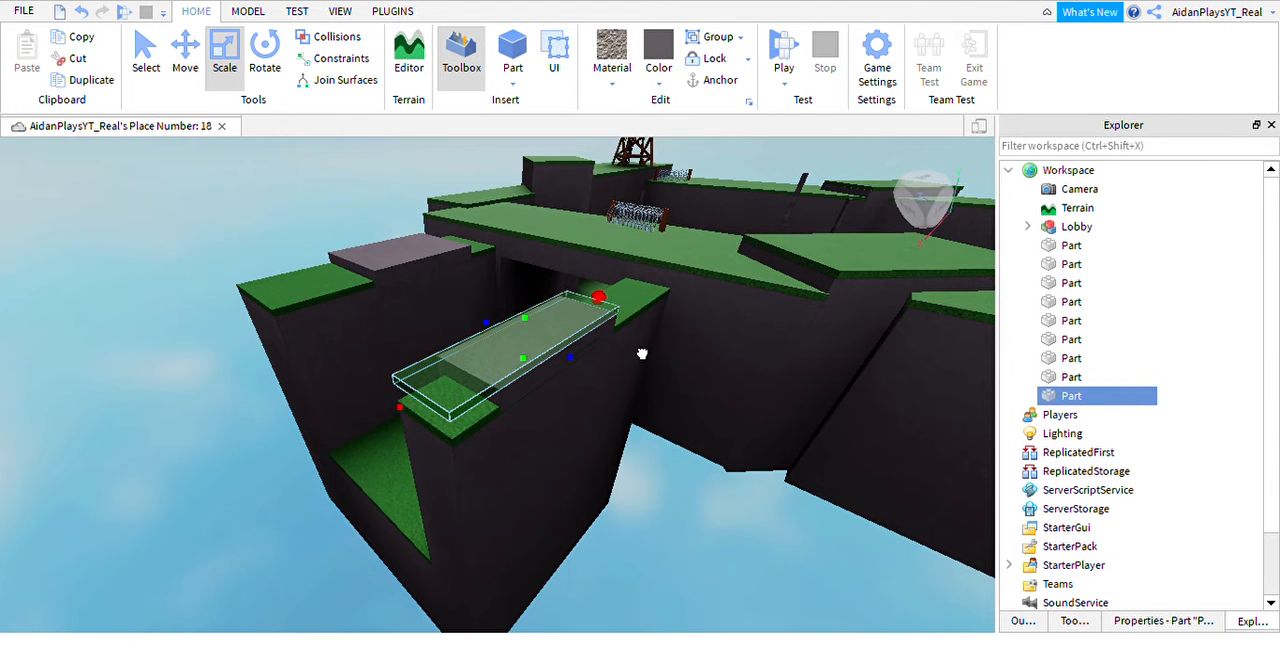
pyautogui.moveTo(642, 354); pyautogui.dragTo(637, 349, button='right')
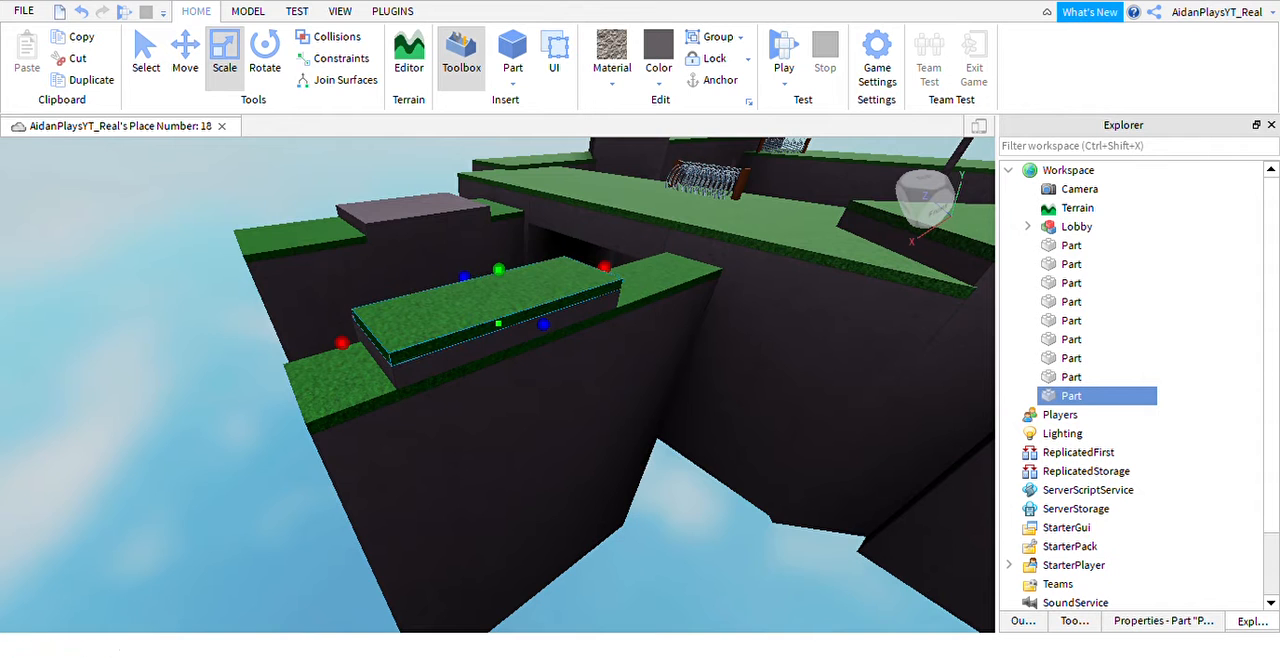
# Duplicate the grass cap and move the copy onto the slab of the opposite wall.
pyautogui.hotkey('ctrl', 'd')
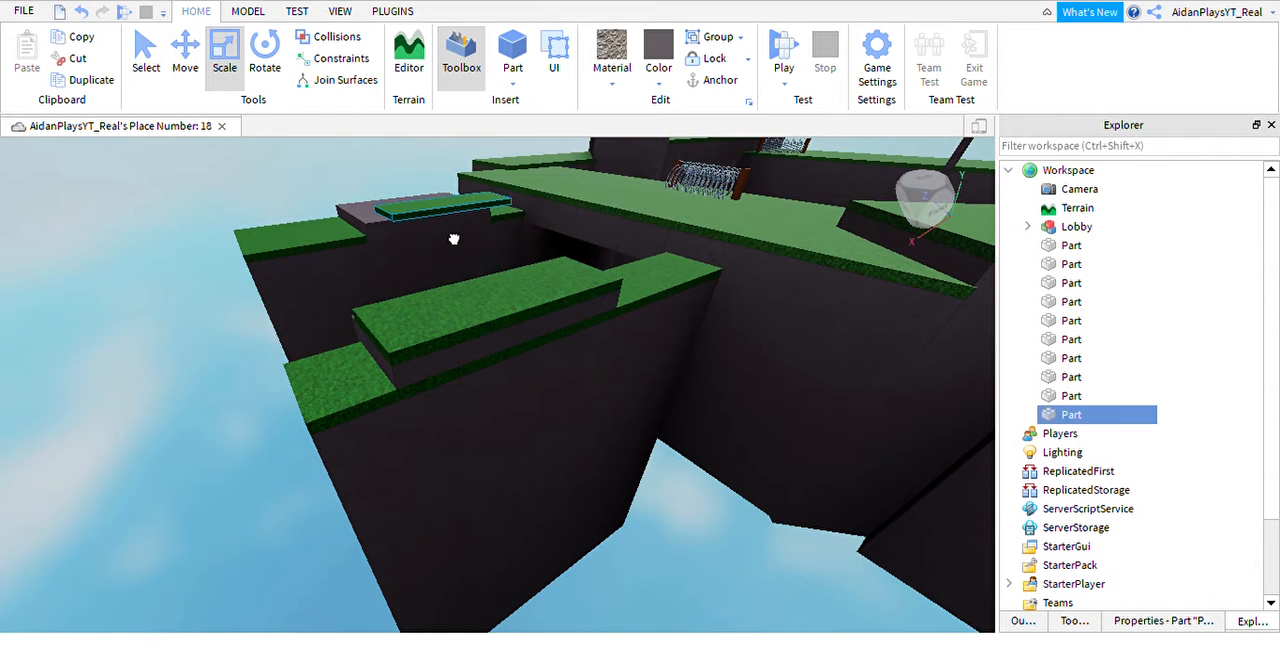
pyautogui.moveTo(433, 240); pyautogui.dragTo(370, 281, button='right')
pyautogui.press('w')
pyautogui.press('w')
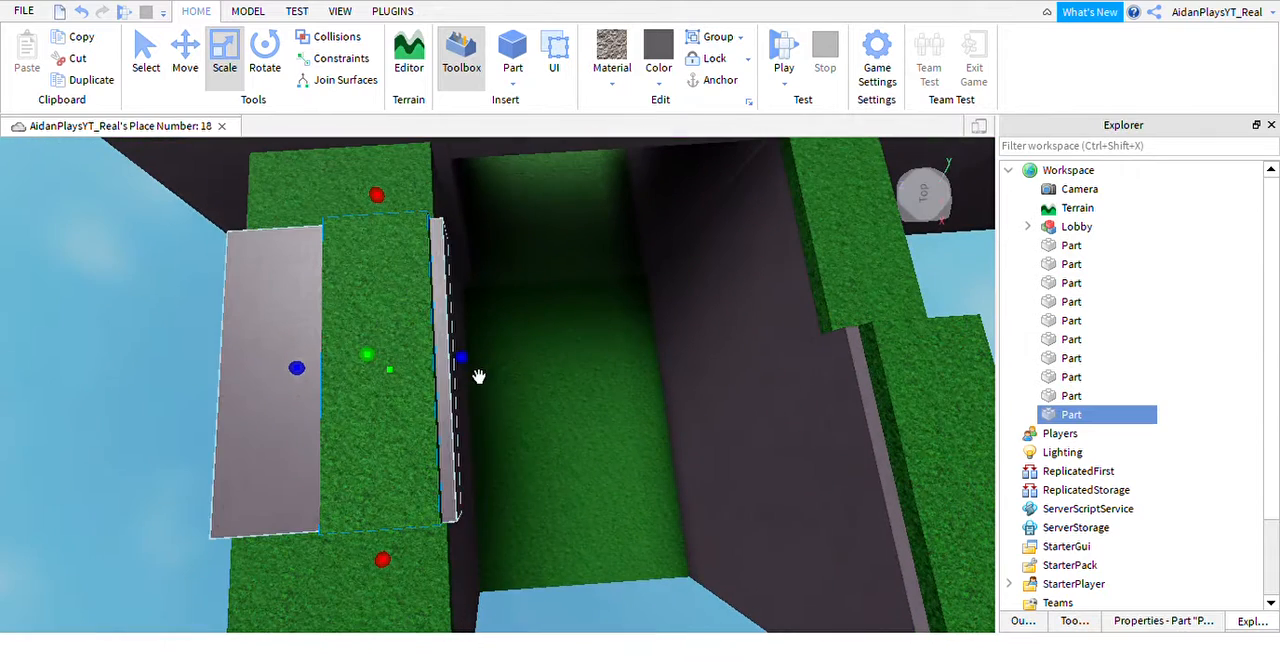
# Widen the second grass cap on both sides until it covers the opposite wall's slab.
pyautogui.moveTo(488, 381); pyautogui.dragTo(377, 436)
pyautogui.press('a')
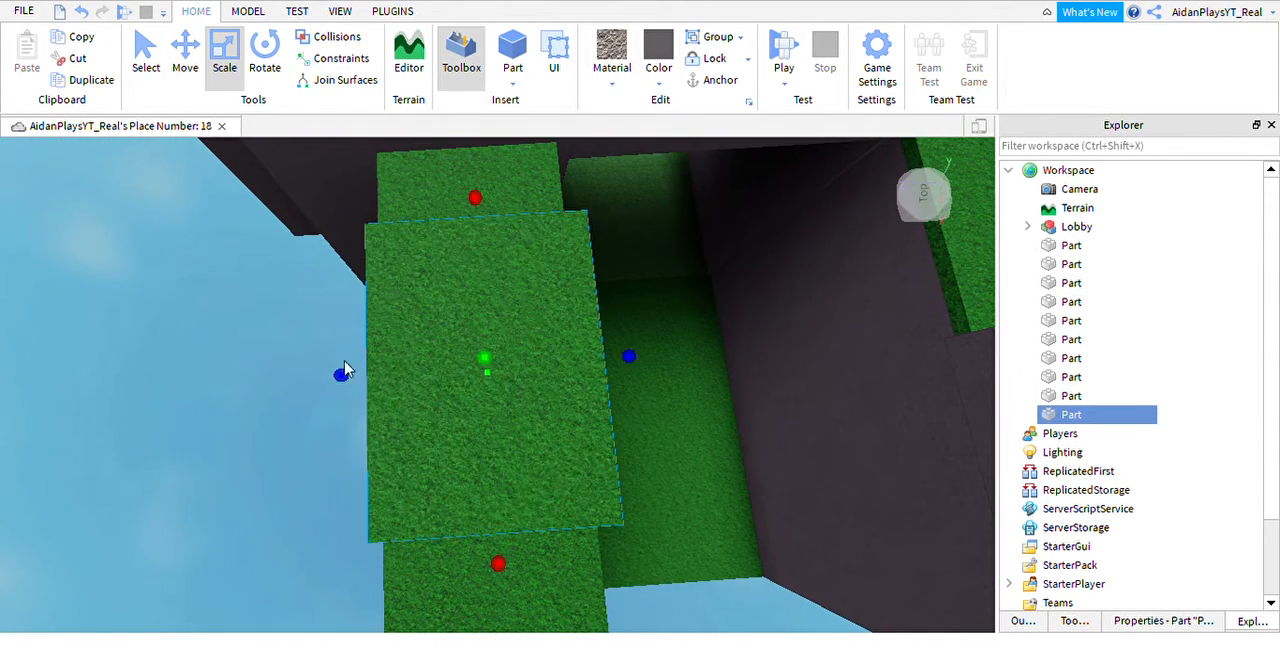
pyautogui.moveTo(346, 366); pyautogui.dragTo(337, 337, button='right')
pyautogui.press('w')
pyautogui.press('s')
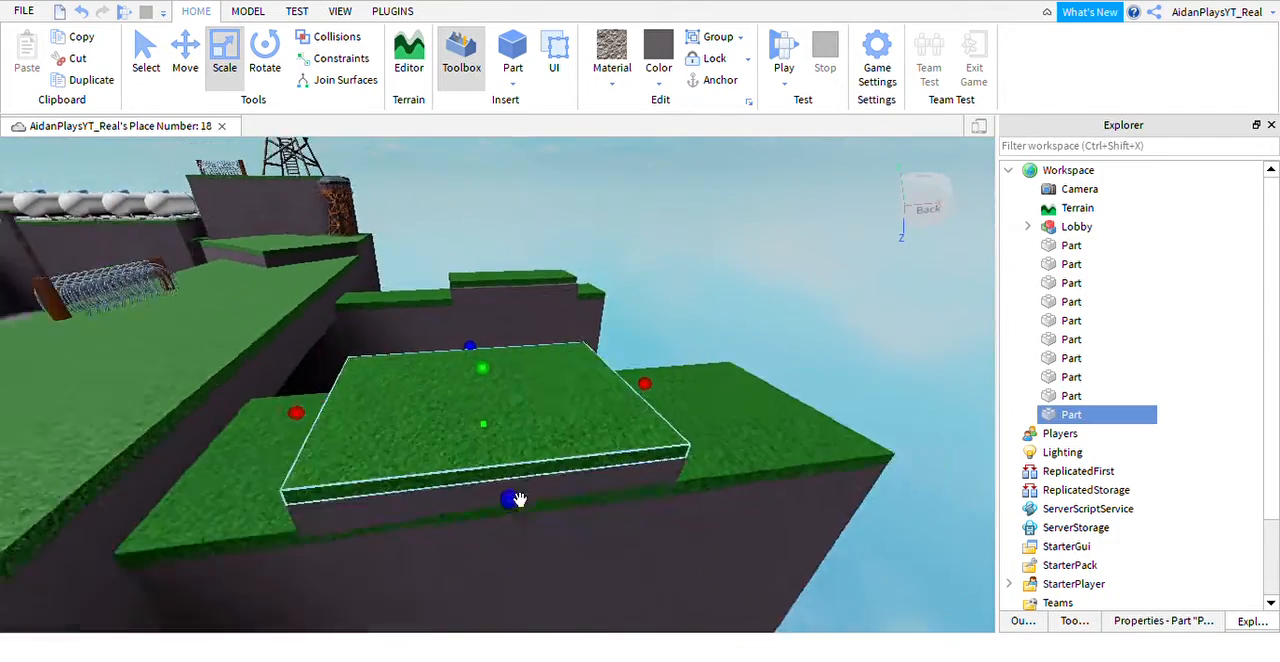
pyautogui.press('w')
pyautogui.press('d')
pyautogui.moveTo(509, 417); pyautogui.dragTo(514, 446, button='right')
# Duplicate the dark base block, flatten the copy to a thin slab at its foot, and undo the accidental change to the grass floor.
pyautogui.press('w')
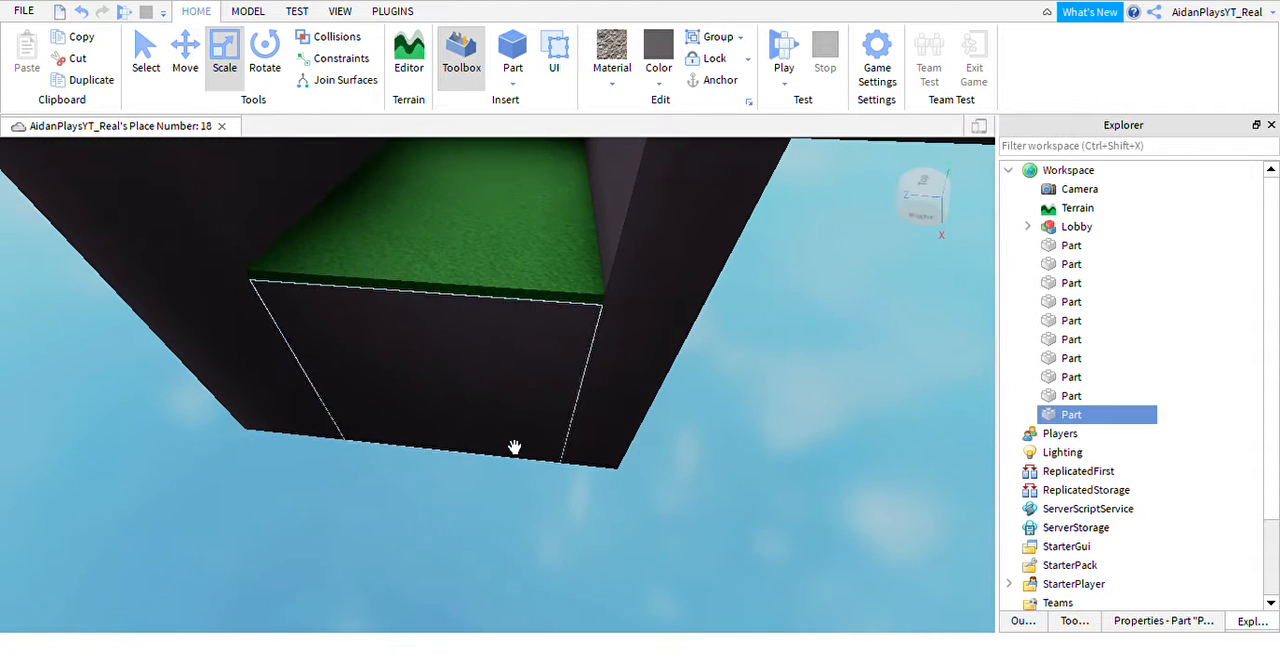
pyautogui.click(518, 445)
pyautogui.hotkey('ctrl', 'd')
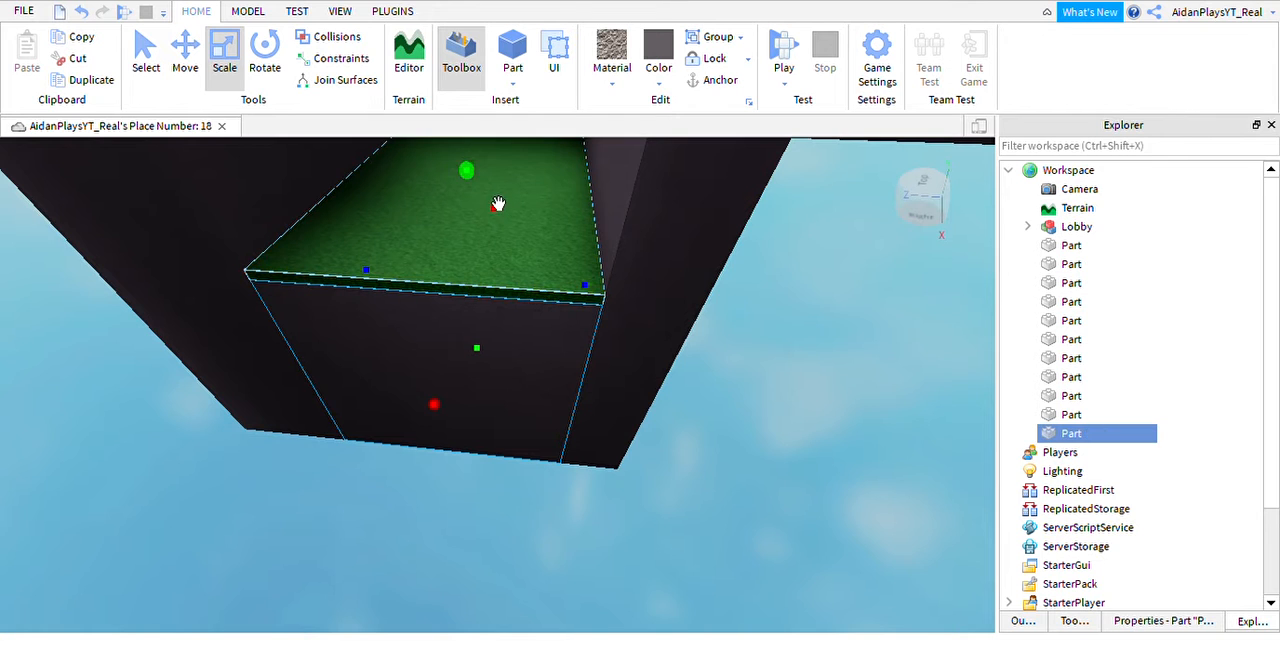
pyautogui.press('d')
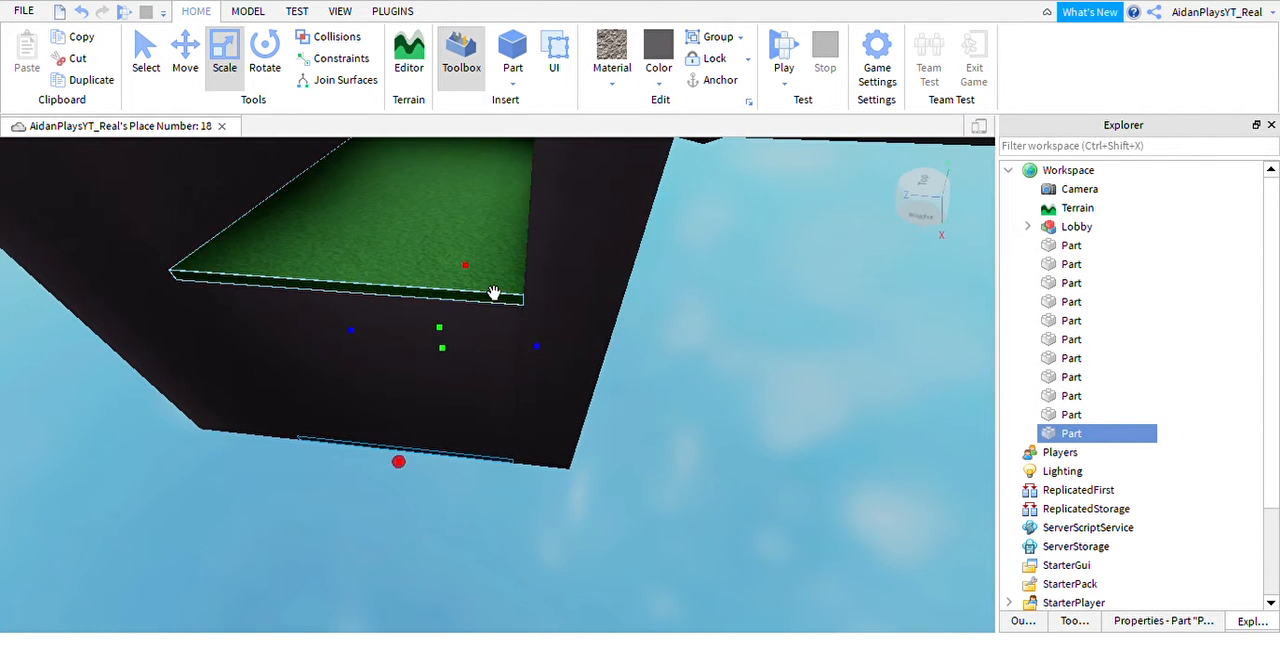
pyautogui.moveTo(499, 294); pyautogui.dragTo(477, 440)
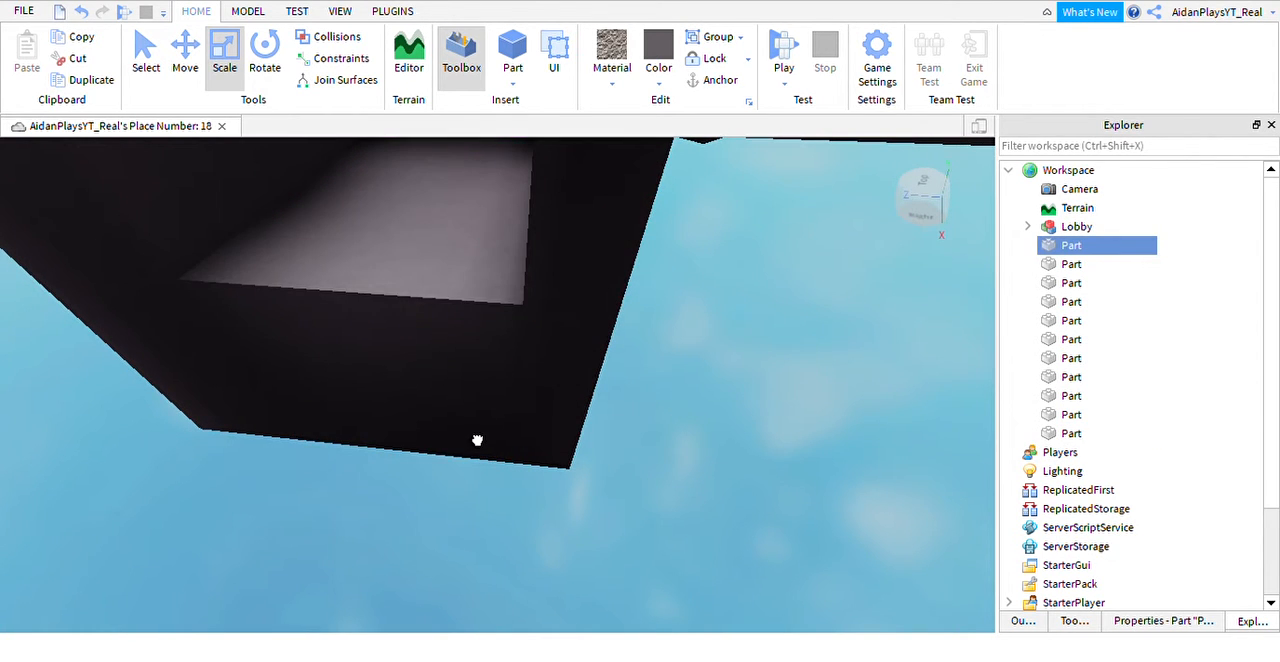
pyautogui.click(80, 12)
# Stretch the thin bottom slab outward from the base into a long ground strip.
pyautogui.click(1068, 433)
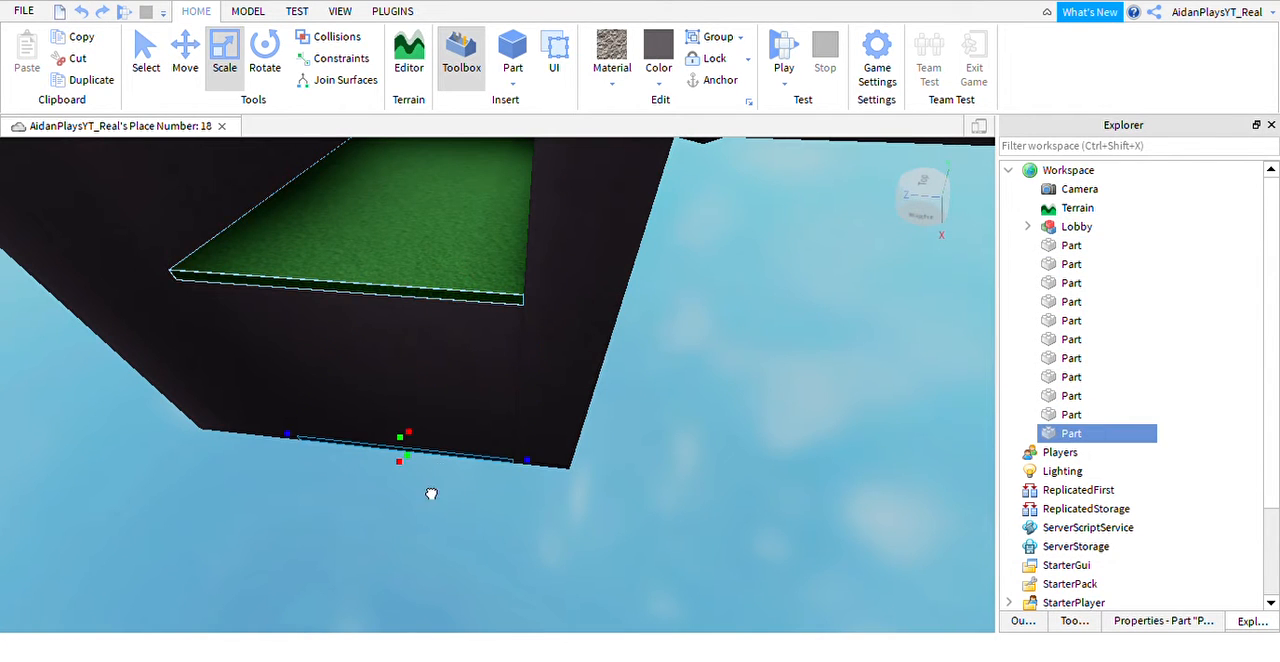
pyautogui.click(395, 477)
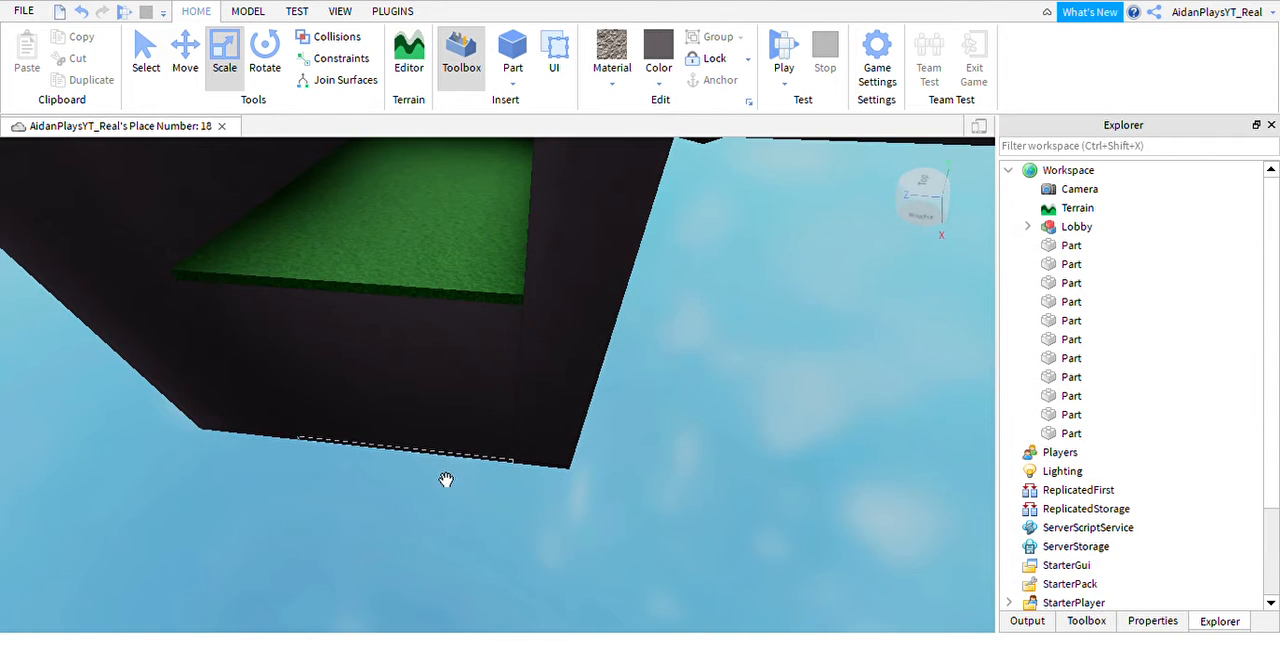
pyautogui.click(444, 480)
pyautogui.moveTo(416, 513); pyautogui.dragTo(384, 546)
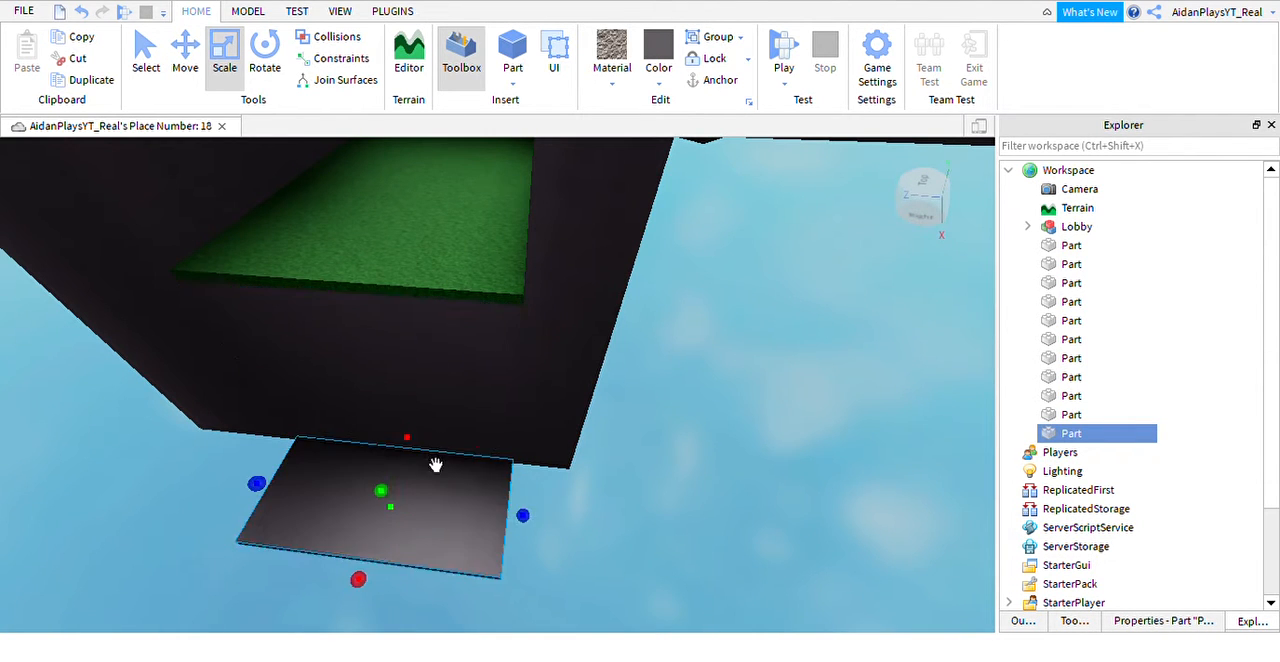
pyautogui.moveTo(434, 463); pyautogui.dragTo(517, 617, button='right')
pyautogui.moveTo(755, 535); pyautogui.dragTo(724, 556, button='right')
# Give the ground strip a rough rock-textured material and color it dark brown.
pyautogui.scroll(3, 724, 556)
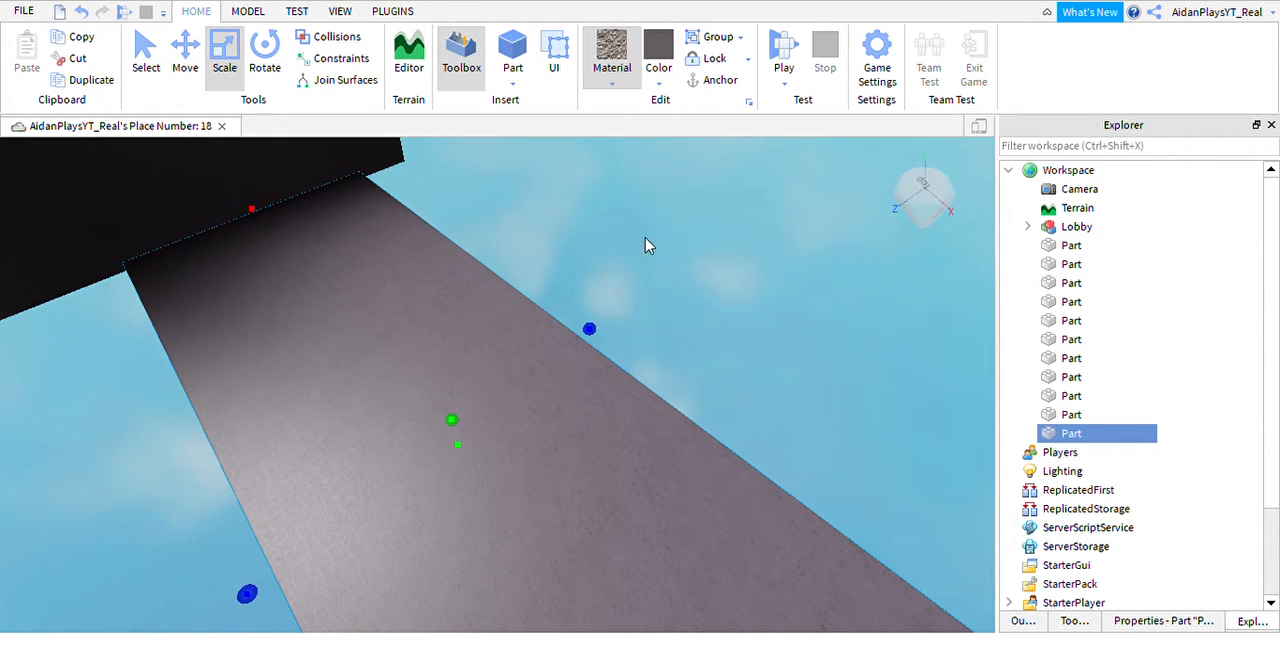
pyautogui.click(681, 489)
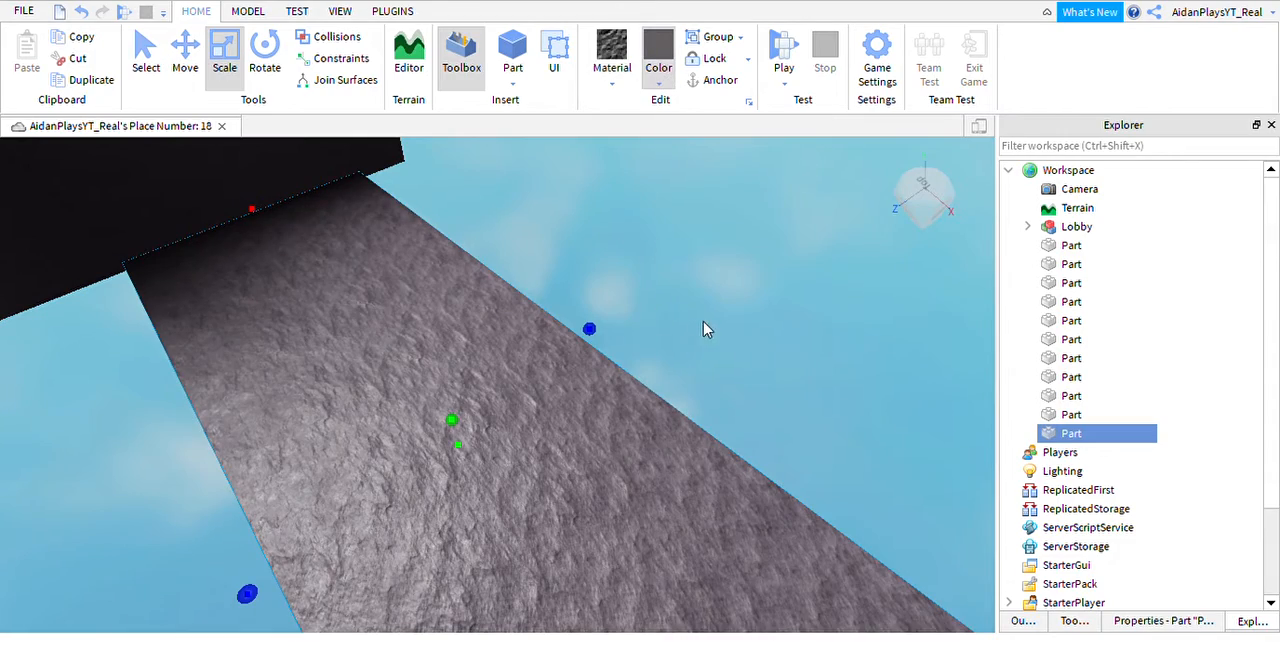
pyautogui.scroll(3, 619, 513)
pyautogui.scroll(-5, 619, 513)
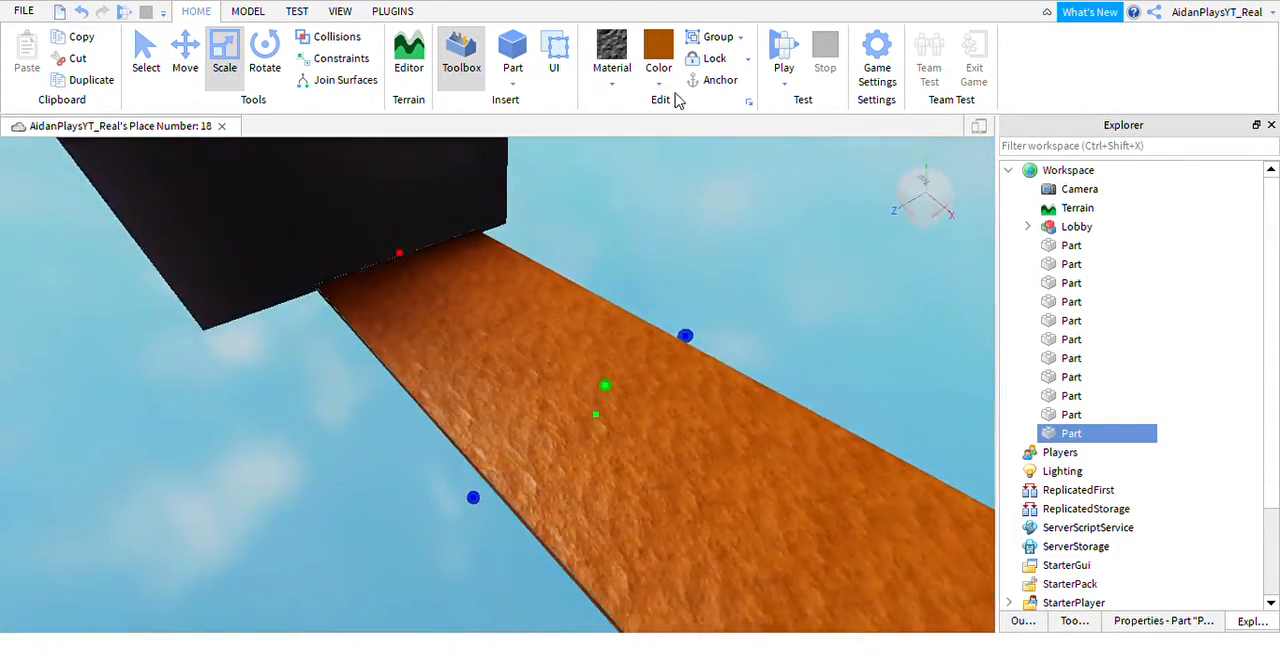
pyautogui.press('d')
pyautogui.click(666, 84)
pyautogui.click(713, 335)
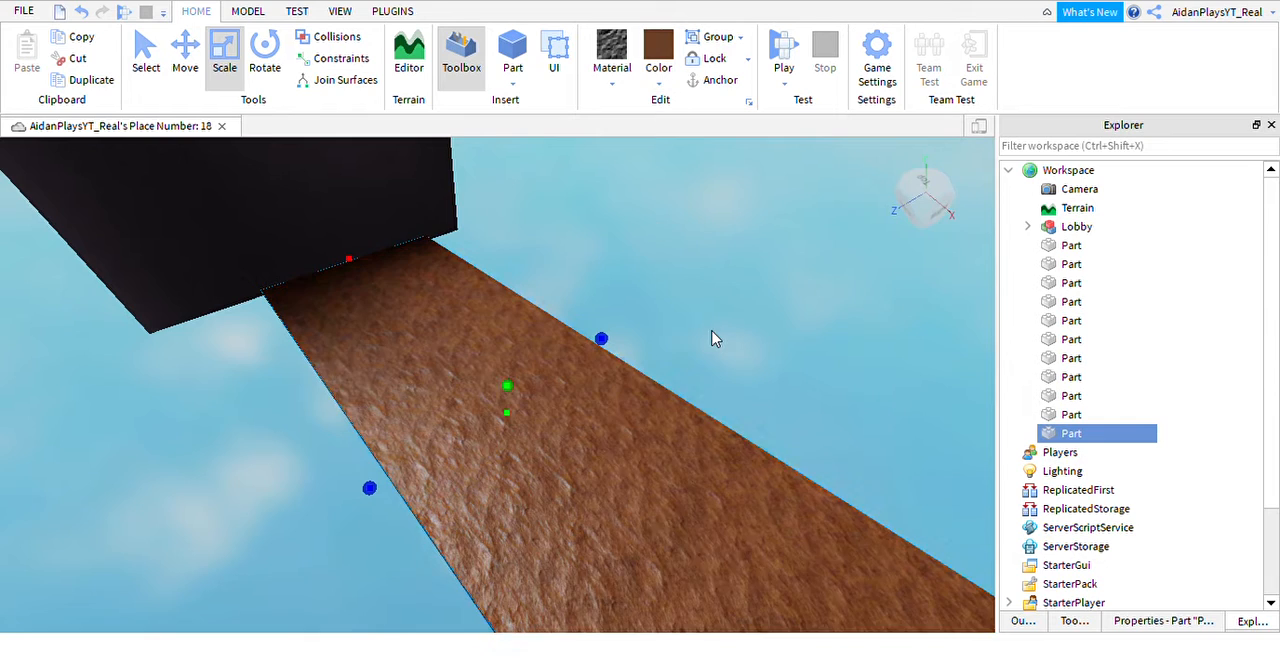
pyautogui.moveTo(590, 562); pyautogui.dragTo(663, 574, button='right')
pyautogui.press('s')
pyautogui.moveTo(843, 587); pyautogui.dragTo(680, 518)
pyautogui.moveTo(643, 515); pyautogui.dragTo(491, 446, button='right')
pyautogui.hotkey('ctrl', 'z')
pyautogui.press('s')
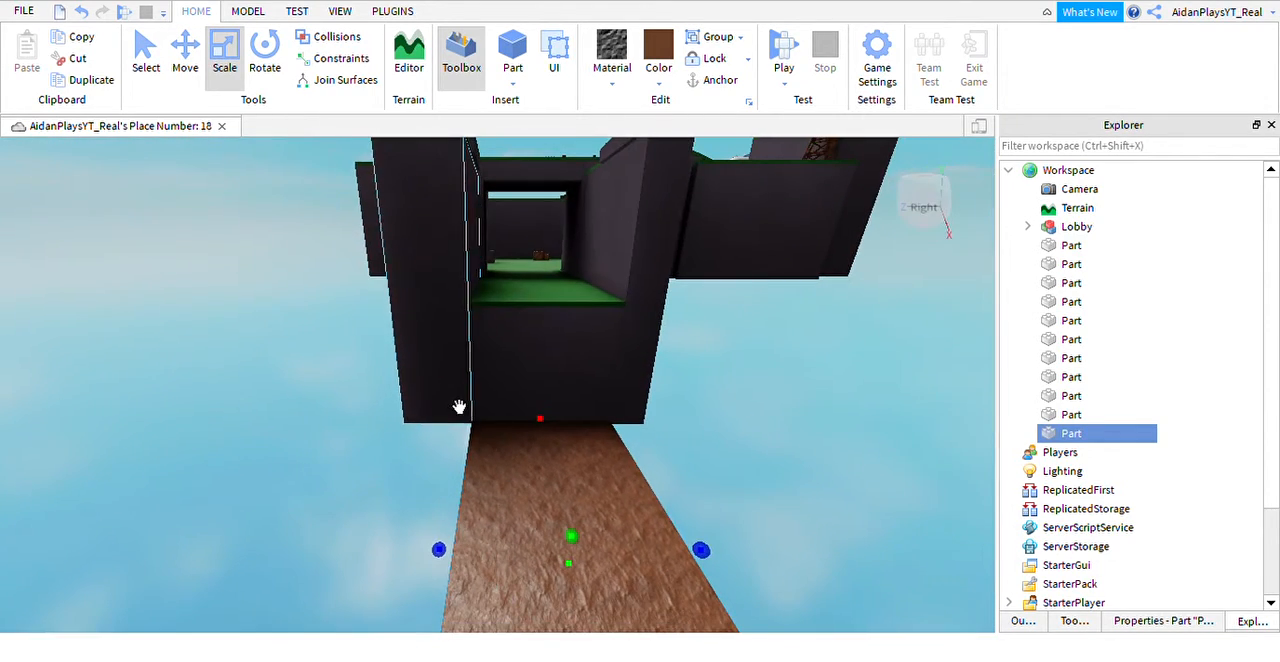
# Extend one side wall outward along the brown ground strip.
pyautogui.click(457, 406)
pyautogui.moveTo(457, 403); pyautogui.dragTo(440, 374, button='right')
pyautogui.moveTo(628, 401); pyautogui.dragTo(435, 479)
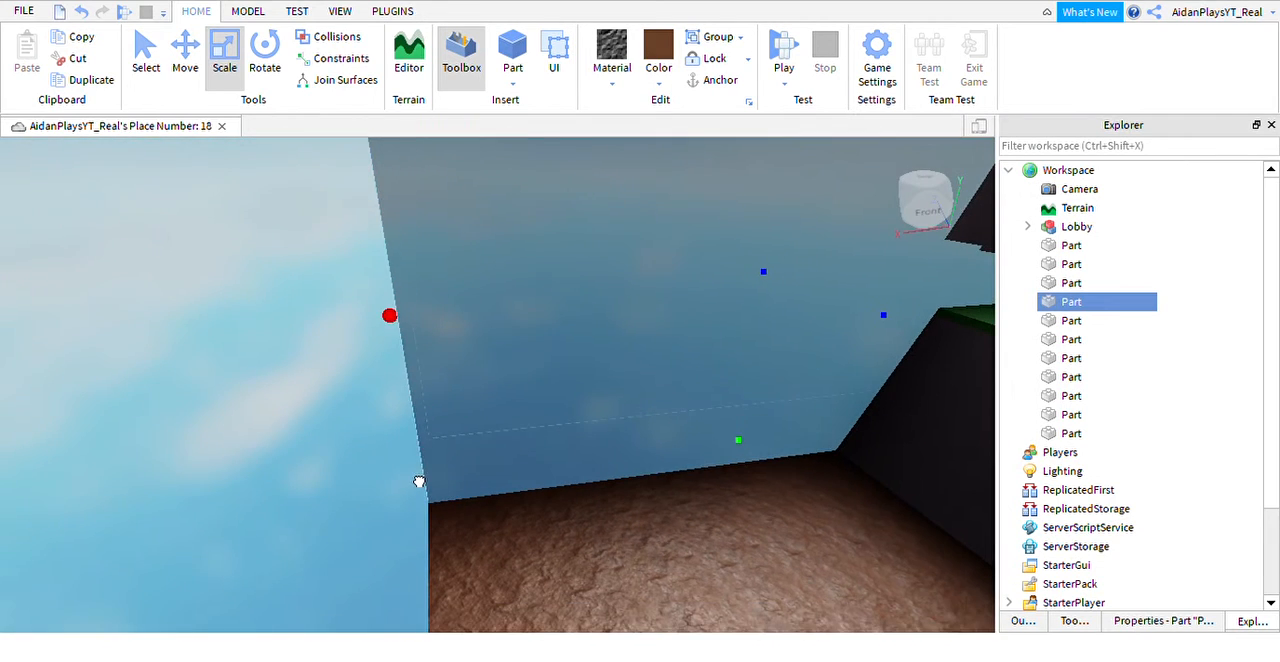
pyautogui.moveTo(419, 481)
pyautogui.mouseDown(button='right')
pyautogui.moveTo(397, 451)
pyautogui.moveTo(431, 494)
pyautogui.mouseUp(button='right')
# Extend the opposite side wall outward along the other edge of the brown ground strip.
pyautogui.click(551, 471)
pyautogui.moveTo(551, 471); pyautogui.dragTo(485, 452, button='right')
pyautogui.press('a')
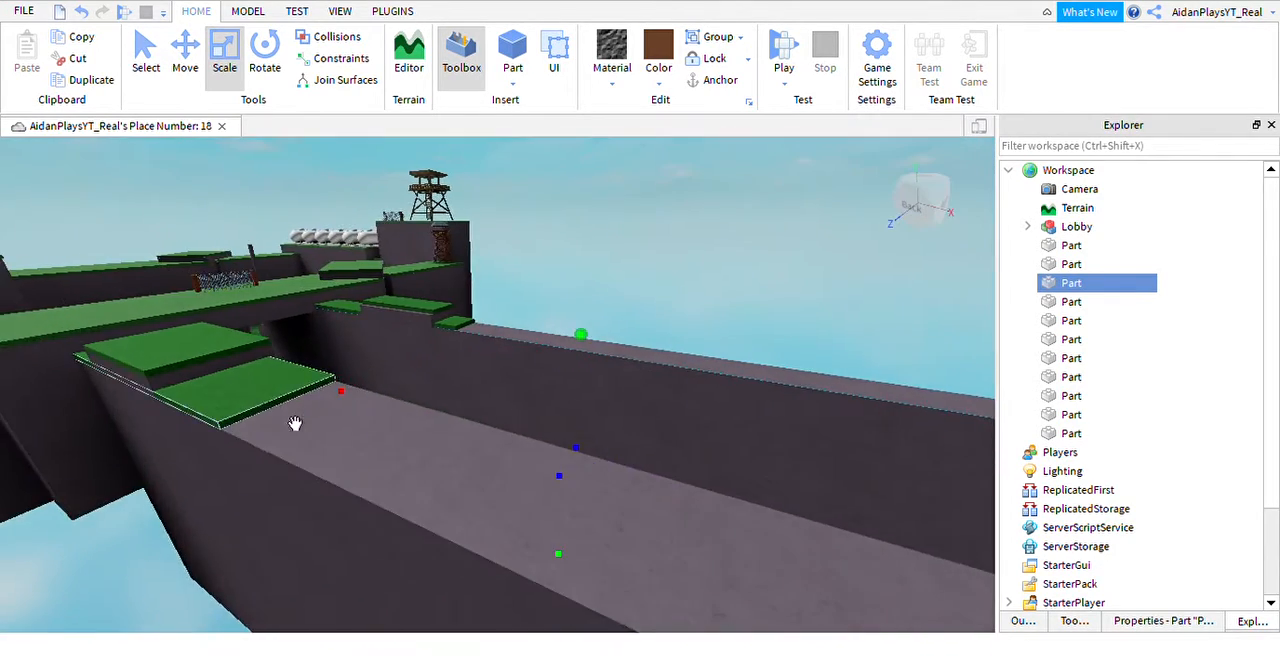
# Stretch the lower grass strip outward along the extended wall's top and adjust the wall's outer length.
pyautogui.click(272, 394)
pyautogui.scroll(10, 520, 491)
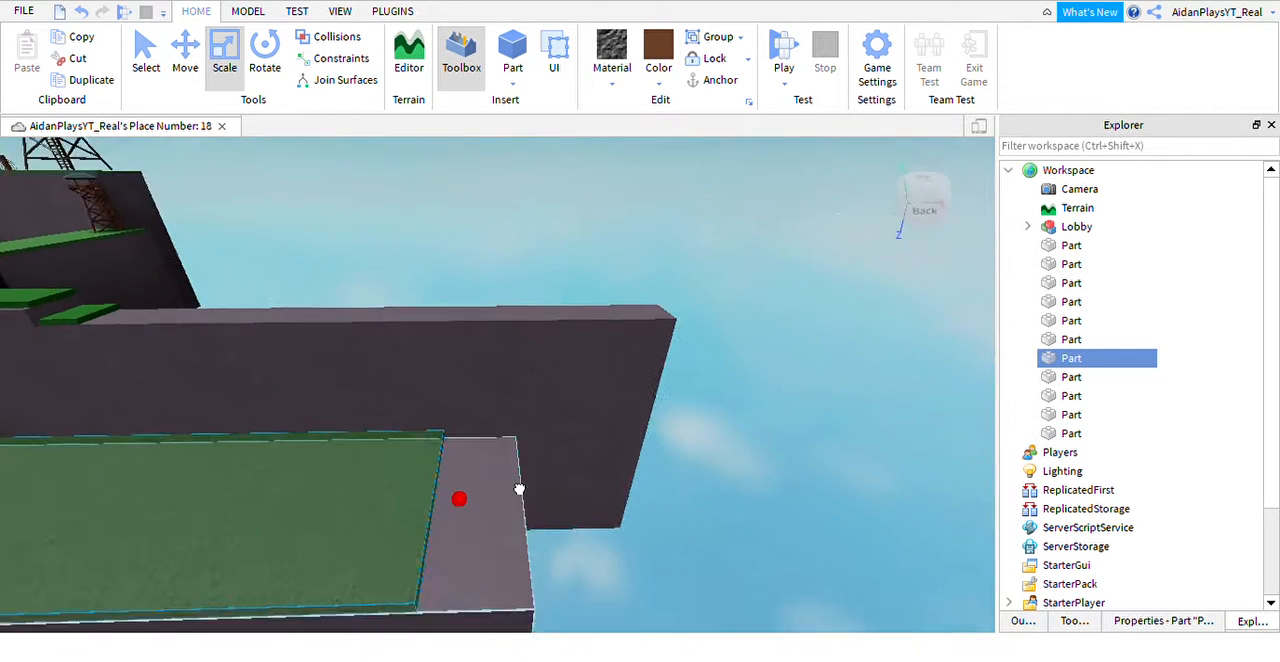
pyautogui.click(476, 581)
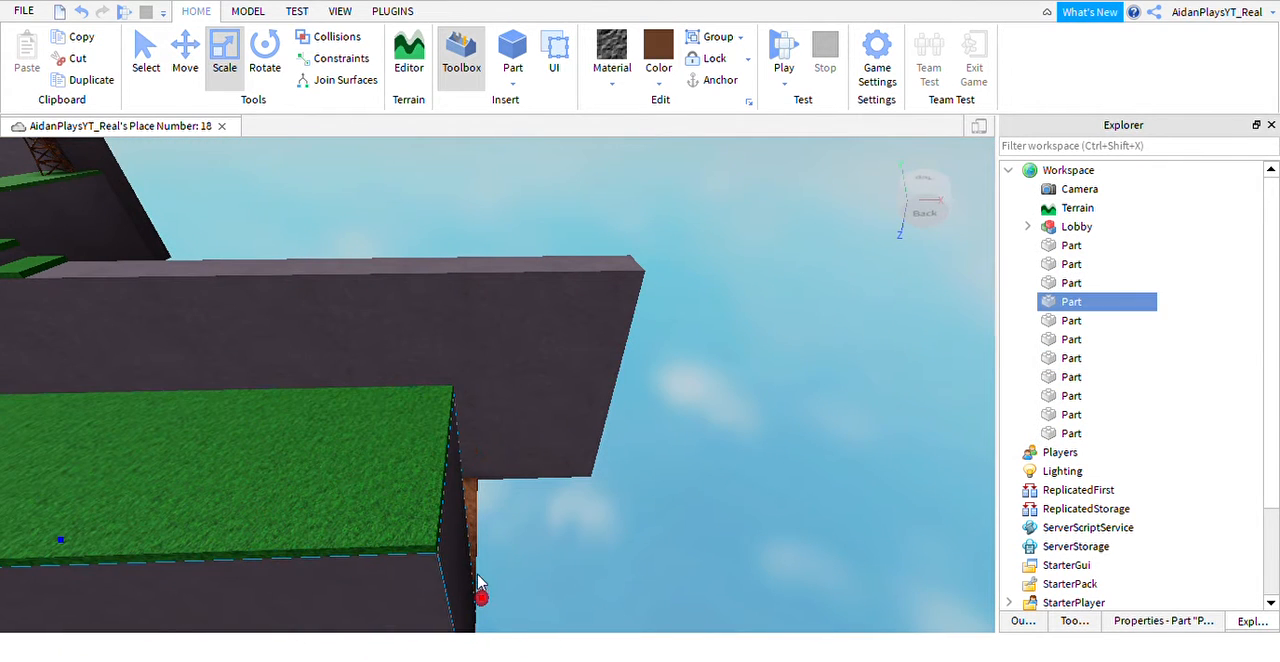
pyautogui.moveTo(507, 621); pyautogui.dragTo(531, 531)
pyautogui.press('d')
pyautogui.press('a')
pyautogui.moveTo(531, 531); pyautogui.dragTo(503, 503, button='right')
pyautogui.press('a')
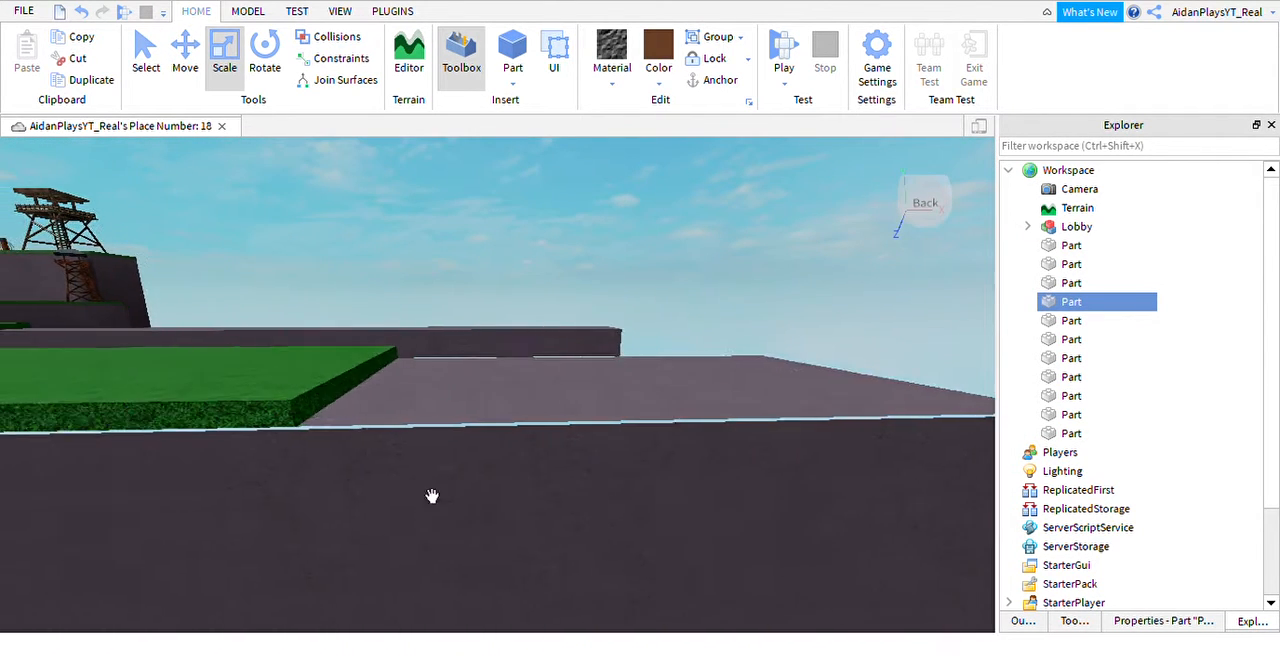
# Lengthen the grass strip to cover the remaining bare top of the extended wall.
pyautogui.click(479, 430)
pyautogui.press('d')
pyautogui.moveTo(546, 398); pyautogui.dragTo(587, 411)
pyautogui.moveTo(587, 411); pyautogui.dragTo(511, 397, button='right')
# Extend the grass strip on the opposite wall's top out to that wall's outer end.
pyautogui.press('w')
pyautogui.press('d')
pyautogui.moveTo(500, 390); pyautogui.dragTo(637, 422)
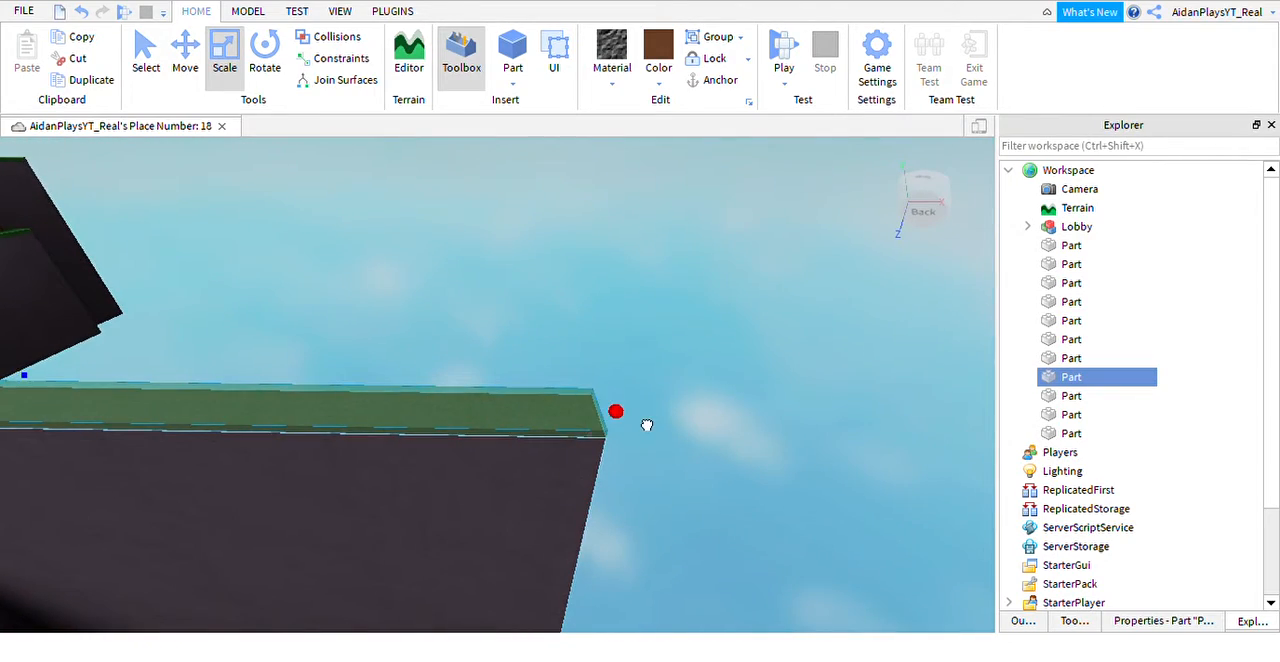
pyautogui.press('s')
pyautogui.click(620, 391)
pyautogui.moveTo(619, 398); pyautogui.dragTo(603, 378, button='right')
# Duplicate the dark end block of the rock-floored trench and move the copy out to the trench's opposite end.
pyautogui.press('w')
pyautogui.press('w')
pyautogui.click(476, 336)
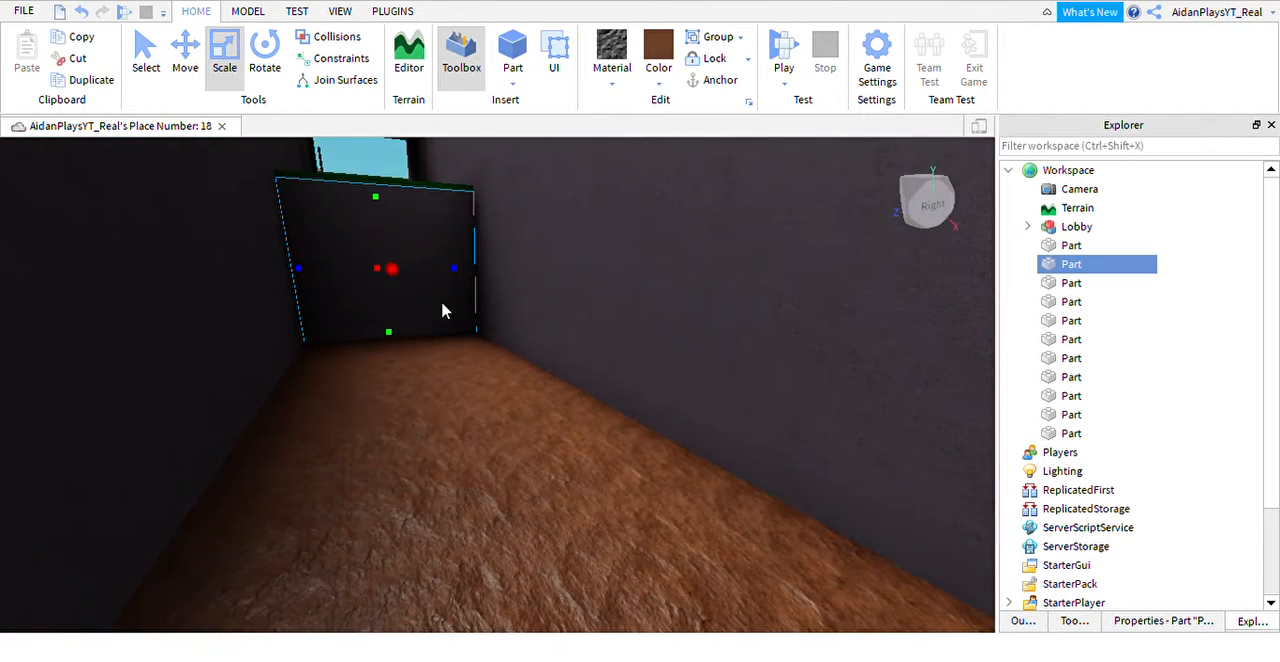
pyautogui.hotkey('ctrl', 'd')
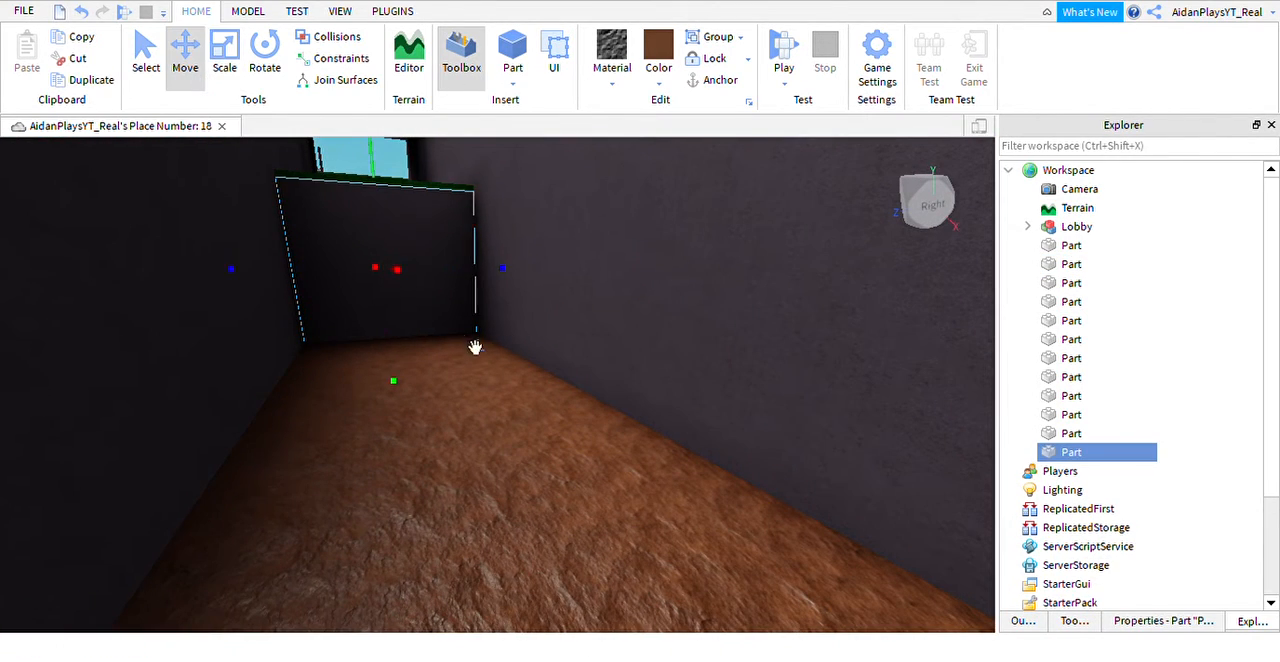
pyautogui.moveTo(430, 303); pyautogui.dragTo(643, 497)
pyautogui.moveTo(643, 497); pyautogui.dragTo(643, 497, button='right')
pyautogui.moveTo(643, 497); pyautogui.dragTo(643, 497)
pyautogui.moveTo(643, 497); pyautogui.dragTo(643, 497, button='right')
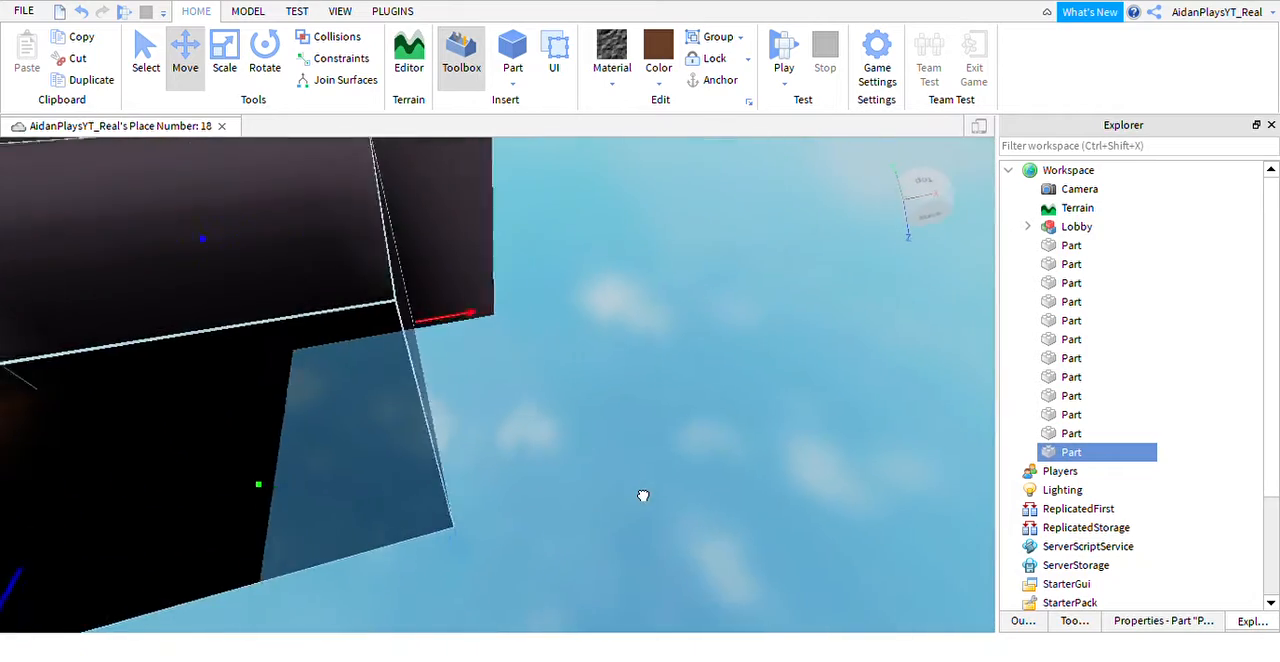
pyautogui.moveTo(643, 497); pyautogui.dragTo(729, 437)
pyautogui.moveTo(729, 437); pyautogui.dragTo(723, 437, button='right')
pyautogui.moveTo(682, 372); pyautogui.dragTo(641, 362)
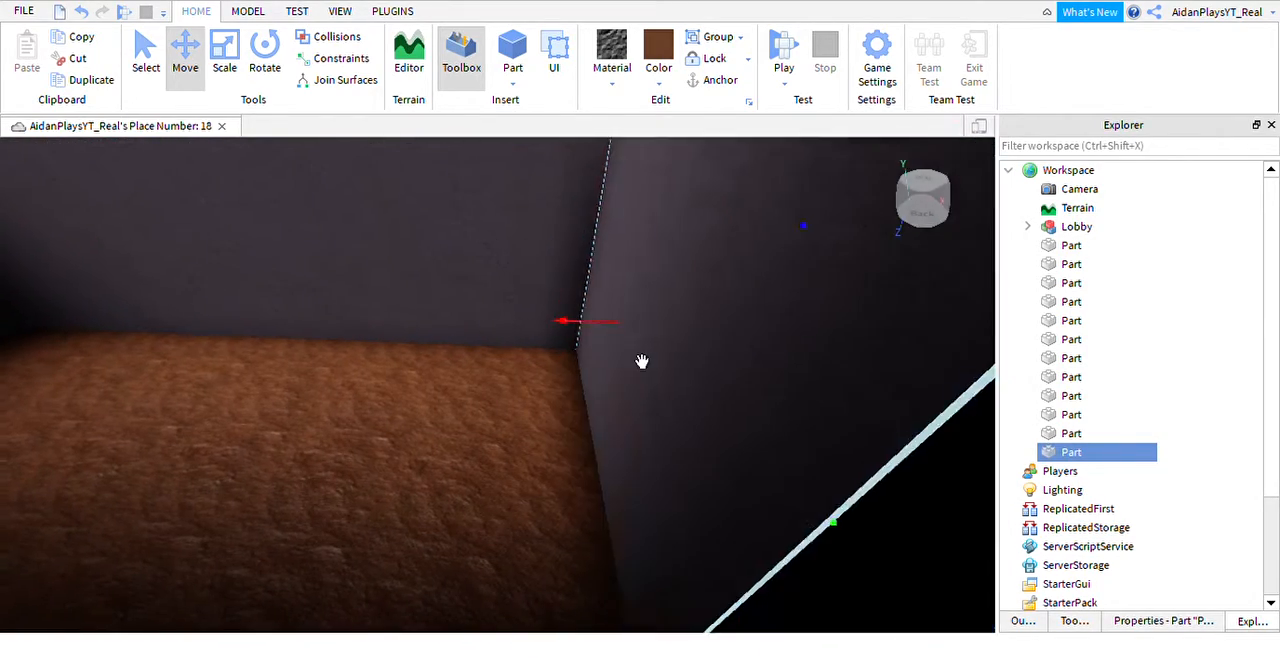
pyautogui.moveTo(641, 362); pyautogui.dragTo(642, 361, button='right')
# Resize the copied block so it fills the gap between the side walls out to their outer ends.
pyautogui.press('s')
pyautogui.click(224, 60)
pyautogui.moveTo(557, 314); pyautogui.dragTo(557, 314, button='right')
pyautogui.moveTo(588, 291); pyautogui.dragTo(578, 346)
pyautogui.moveTo(578, 346); pyautogui.dragTo(578, 346, button='right')
pyautogui.moveTo(586, 388); pyautogui.dragTo(563, 406)
pyautogui.moveTo(563, 406); pyautogui.dragTo(566, 406, button='right')
pyautogui.moveTo(580, 366); pyautogui.dragTo(570, 376, button='right')
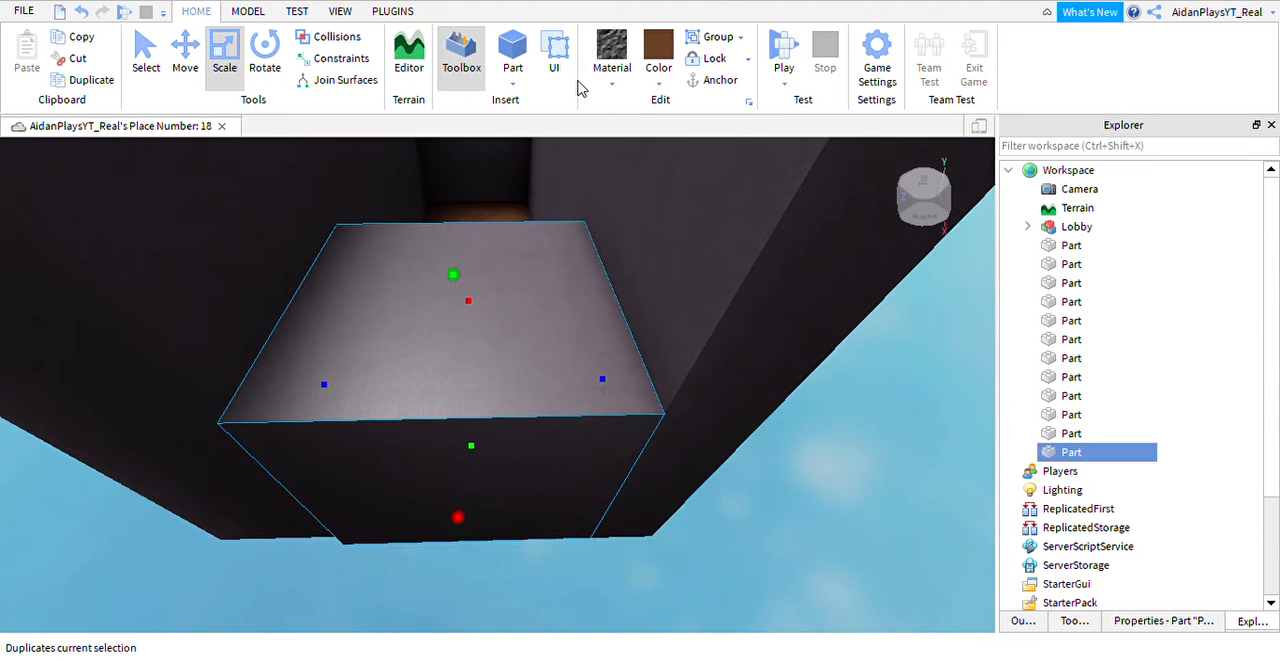
# Duplicate the outer block, flatten the copy into a thin slab on its top, and make it green grass.
pyautogui.hotkey('ctrl', 'd')
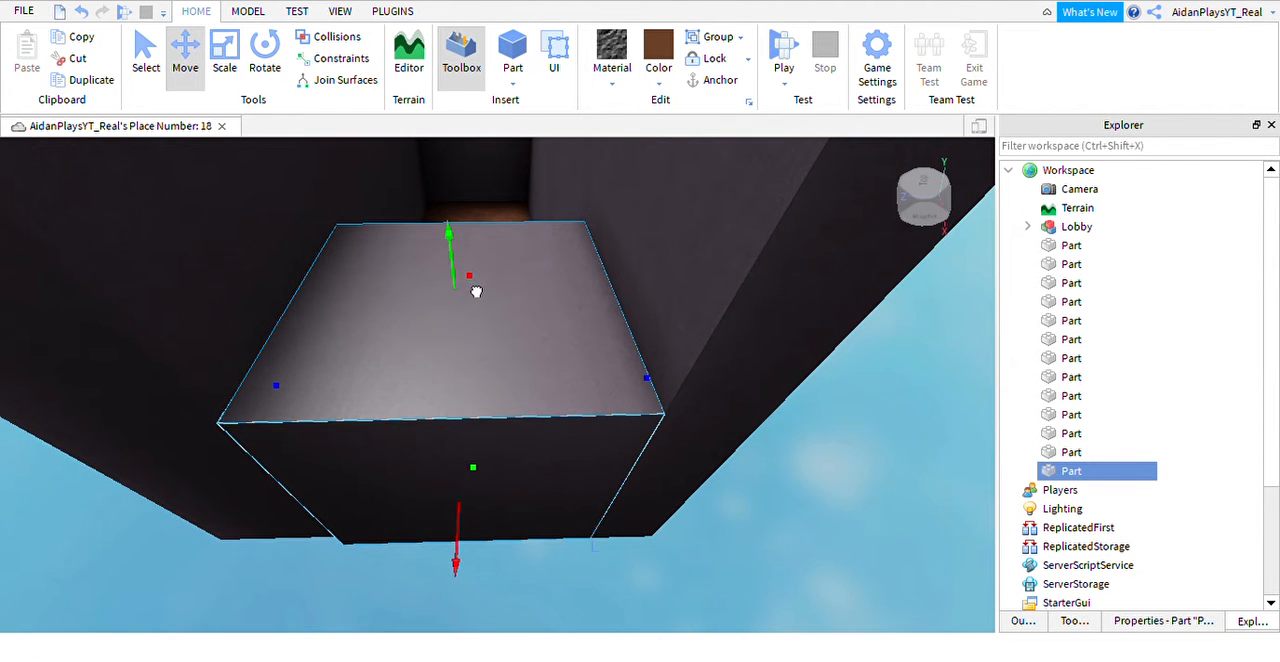
pyautogui.moveTo(476, 291); pyautogui.dragTo(477, 280)
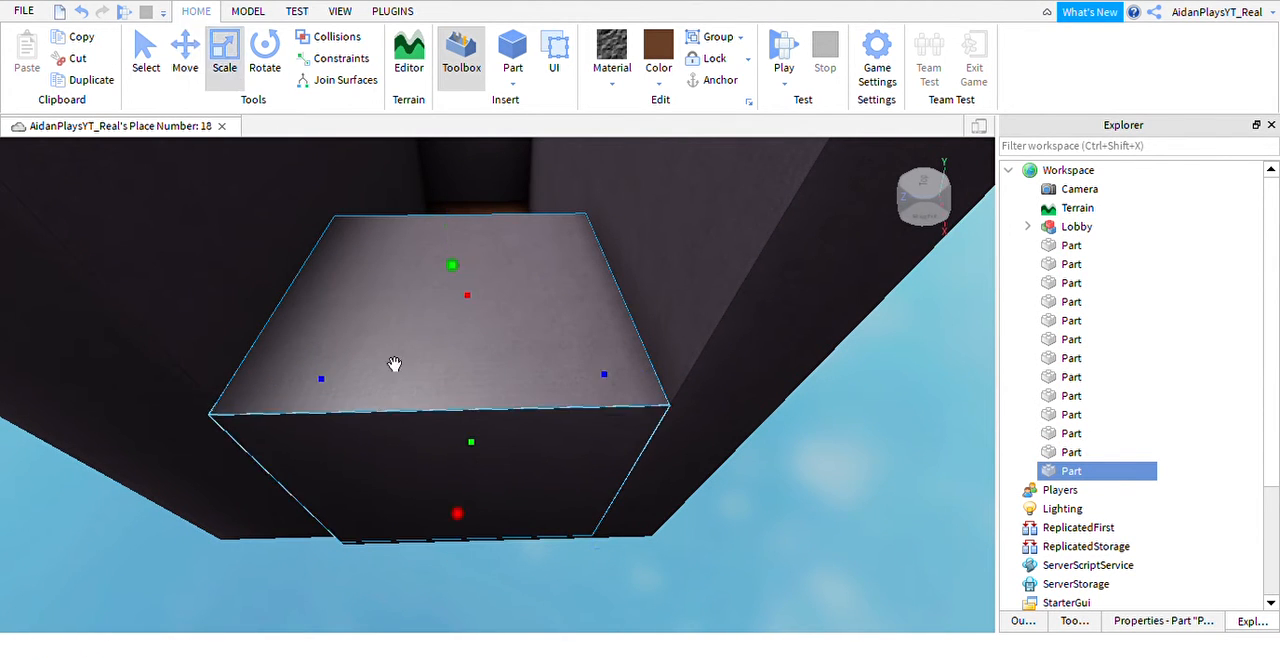
pyautogui.moveTo(507, 472); pyautogui.dragTo(486, 349)
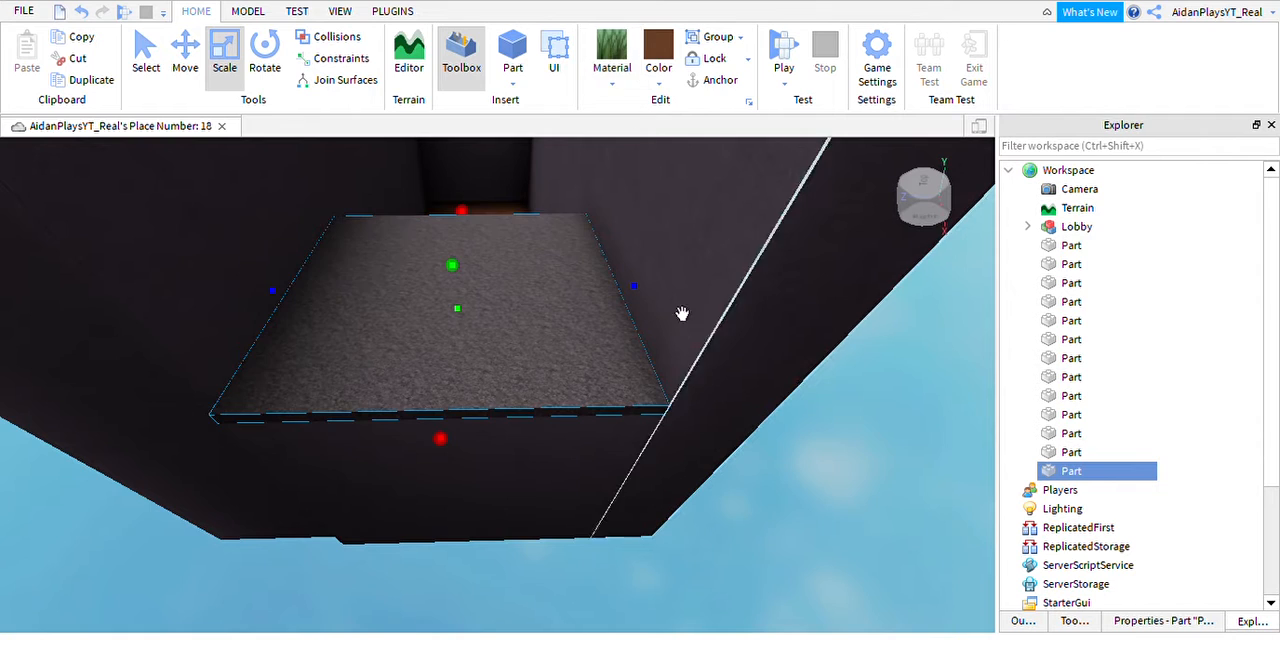
pyautogui.click(716, 186)
# Inspect the trench and tunnel area, comparing the new grass surfaces with the lobby's grass.
pyautogui.moveTo(634, 355); pyautogui.dragTo(634, 355, button='right')
pyautogui.press('w')
pyautogui.press('s')
pyautogui.moveTo(454, 343); pyautogui.dragTo(453, 343, button='right')
pyautogui.press('w')
pyautogui.moveTo(560, 449); pyautogui.dragTo(559, 449, button='right')
pyautogui.press('w')
pyautogui.press('w')
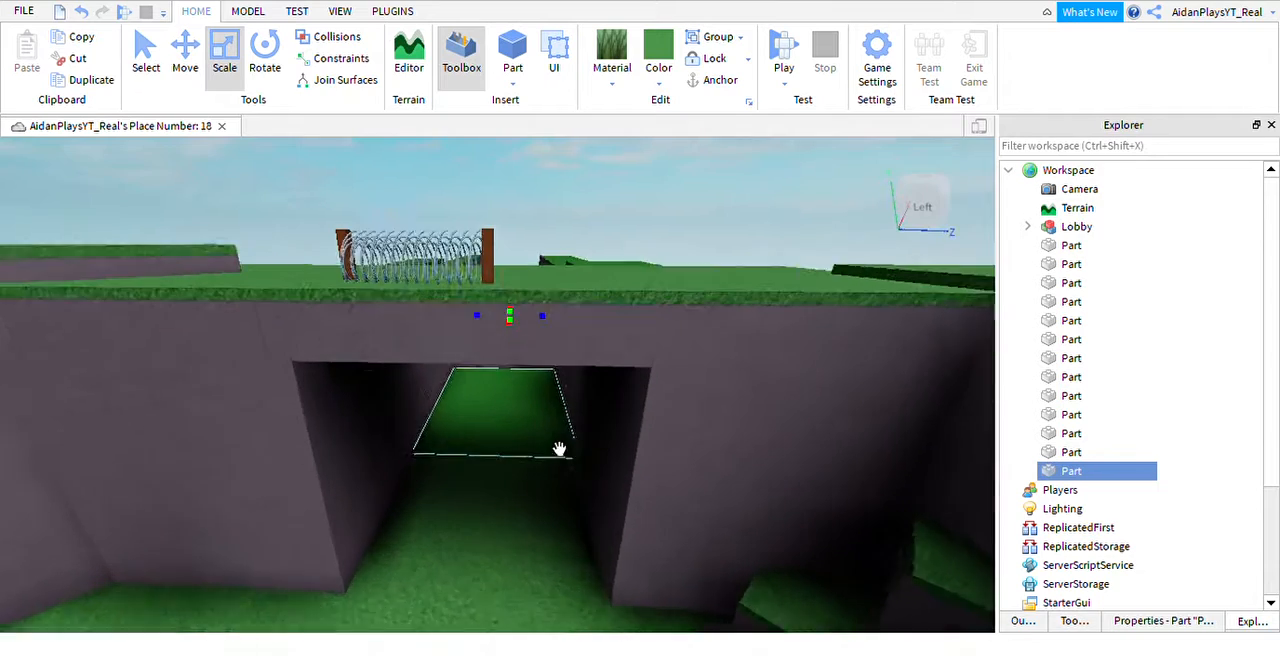
pyautogui.click(594, 363)
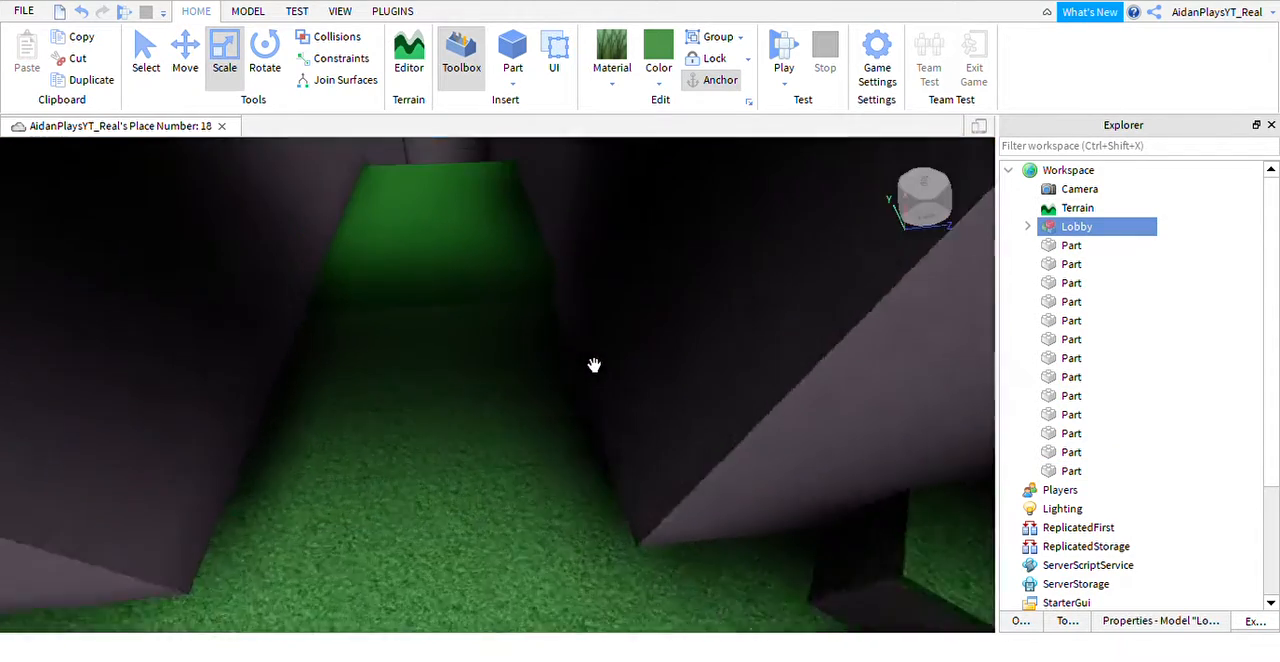
pyautogui.moveTo(594, 365); pyautogui.dragTo(511, 427, button='right')
pyautogui.scroll(-3, 523, 334)
pyautogui.click(469, 323)
pyautogui.scroll(2, 521, 357)
pyautogui.press('w')
pyautogui.press('w')
pyautogui.press('s')
pyautogui.press('w')
pyautogui.press('s')
# Recolor the lower grass strip, the outer grass slab and the wall-top grass pieces in one matching green.
pyautogui.click(525, 506)
pyautogui.moveTo(525, 506); pyautogui.dragTo(562, 466, button='right')
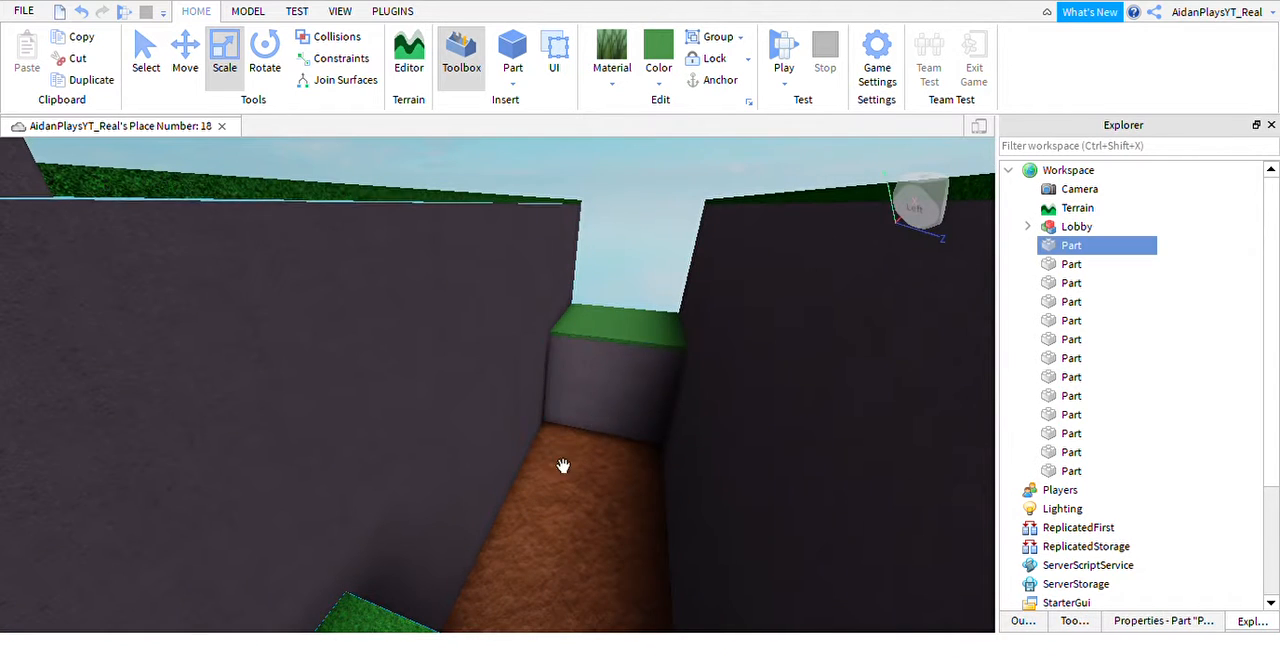
pyautogui.keyDown('ctrl'); pyautogui.click(633, 340); pyautogui.keyUp('ctrl')
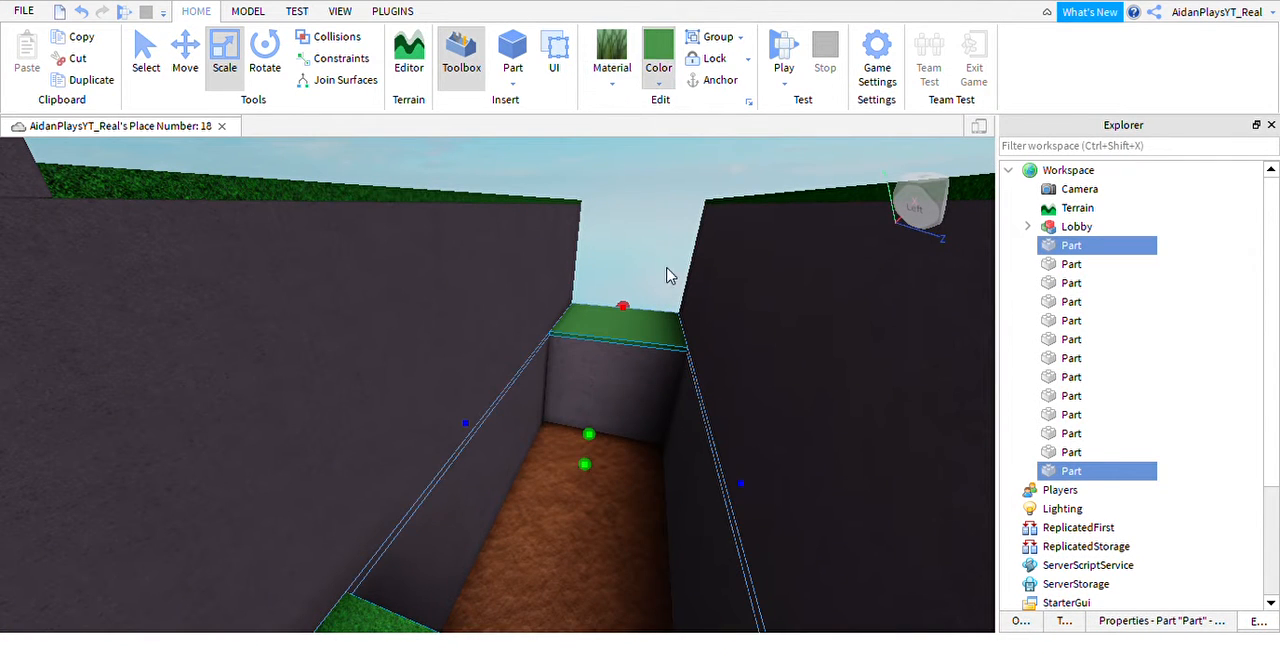
pyautogui.moveTo(696, 490); pyautogui.dragTo(695, 490, button='right')
pyautogui.scroll(-5, 696, 490)
pyautogui.scroll(2, 599, 352)
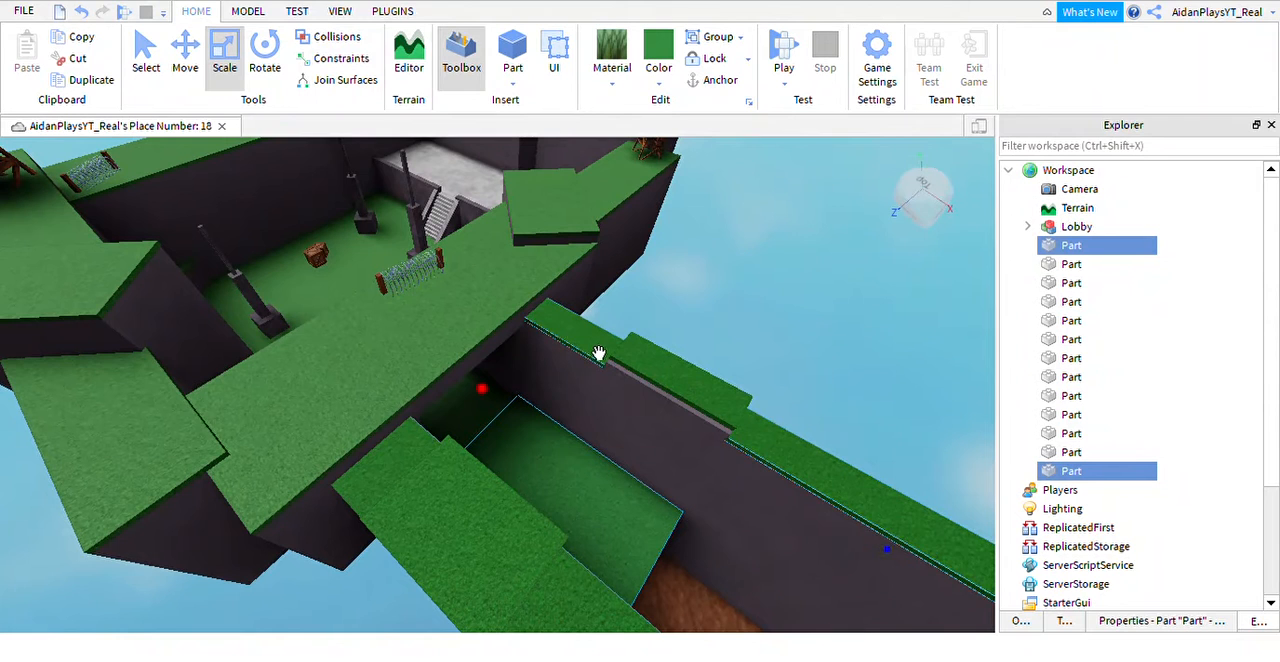
pyautogui.keyDown('ctrl'); pyautogui.click(677, 381); pyautogui.keyUp('ctrl')
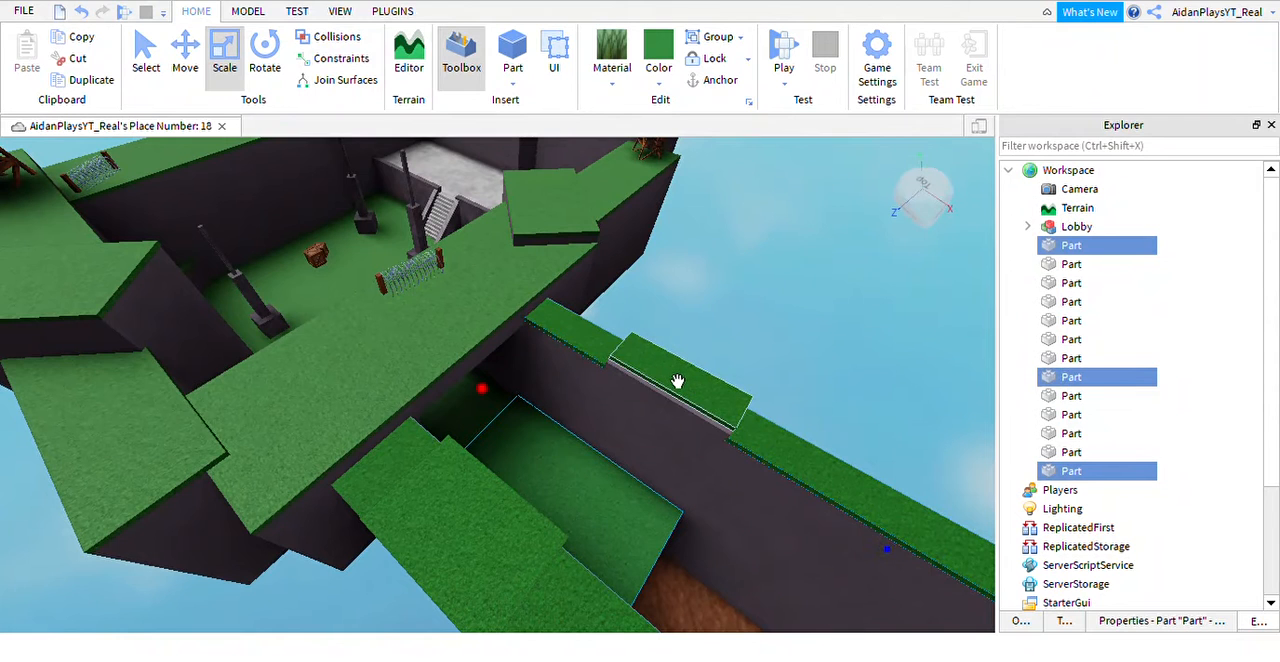
pyautogui.moveTo(683, 429); pyautogui.dragTo(729, 406, button='right')
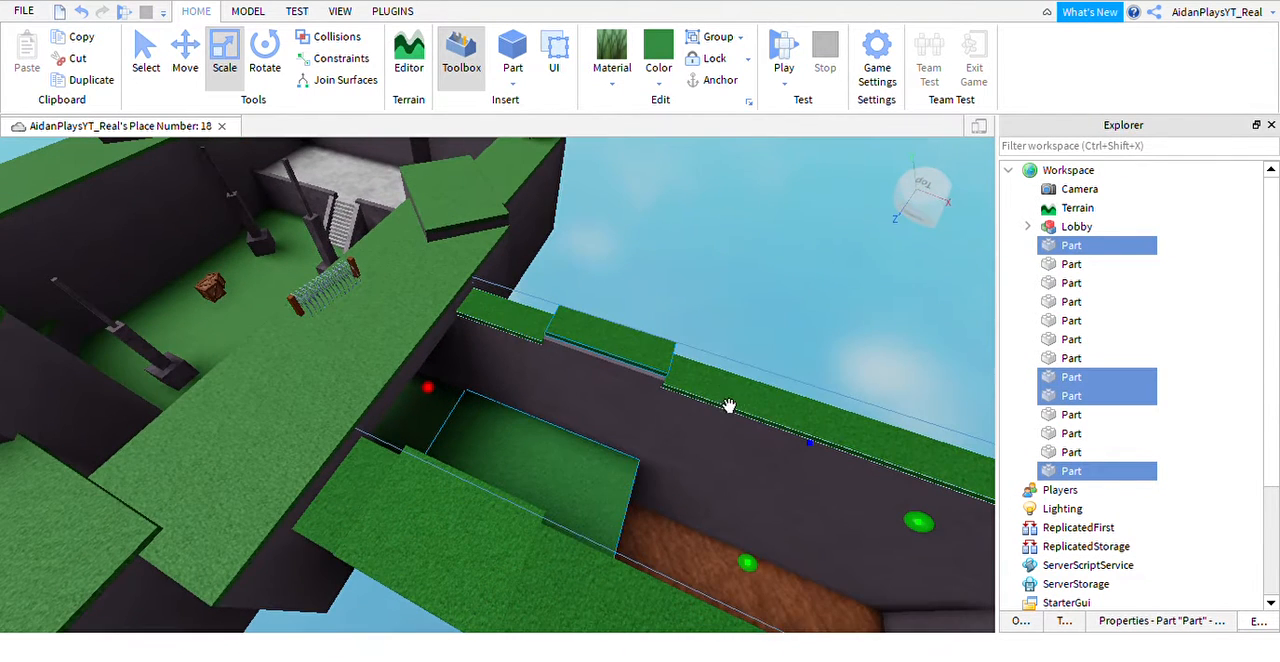
pyautogui.keyDown('ctrl'); pyautogui.click(538, 607); pyautogui.keyUp('ctrl')
pyautogui.moveTo(538, 607); pyautogui.dragTo(580, 604, button='right')
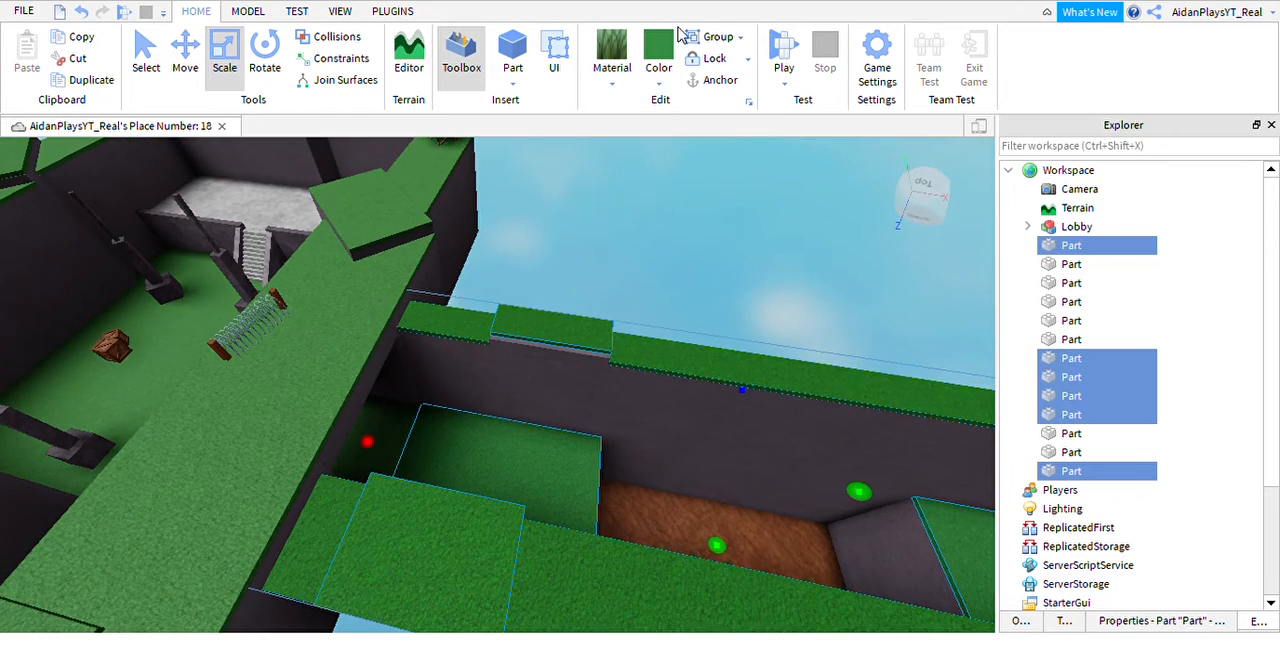
pyautogui.click(662, 250)
# Try a yellower green on the lower grass strip where it meets the tunnel grass.
pyautogui.press('w')
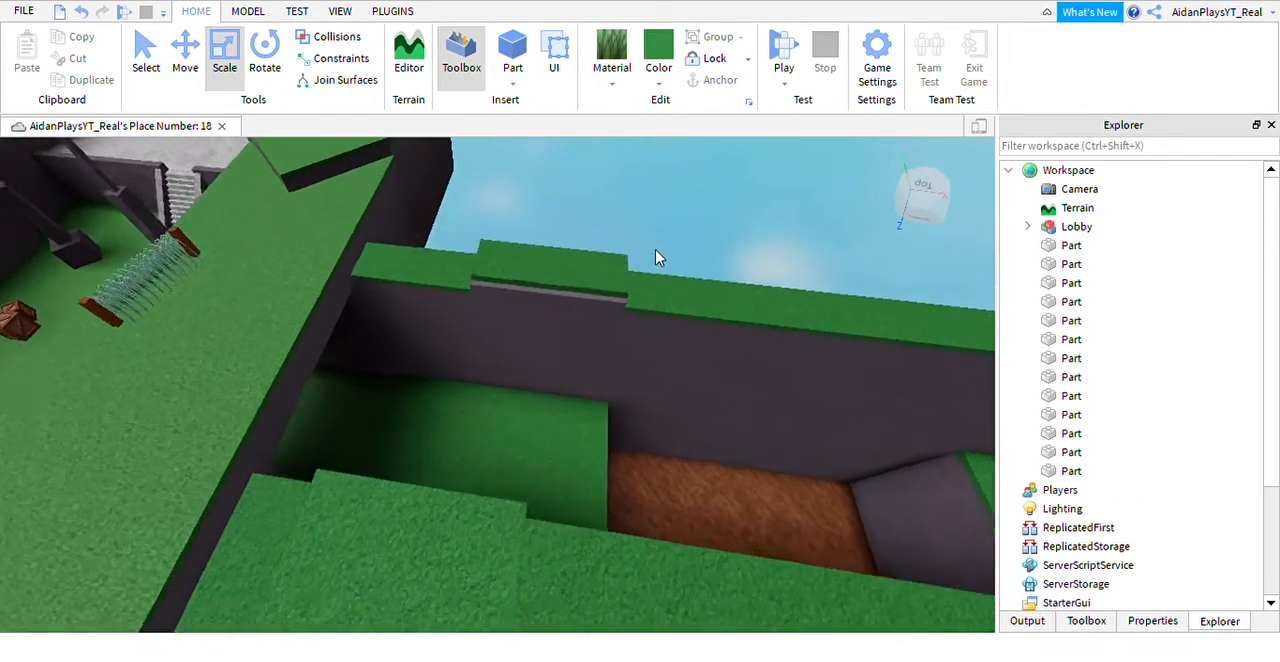
pyautogui.press('a')
pyautogui.press('a')
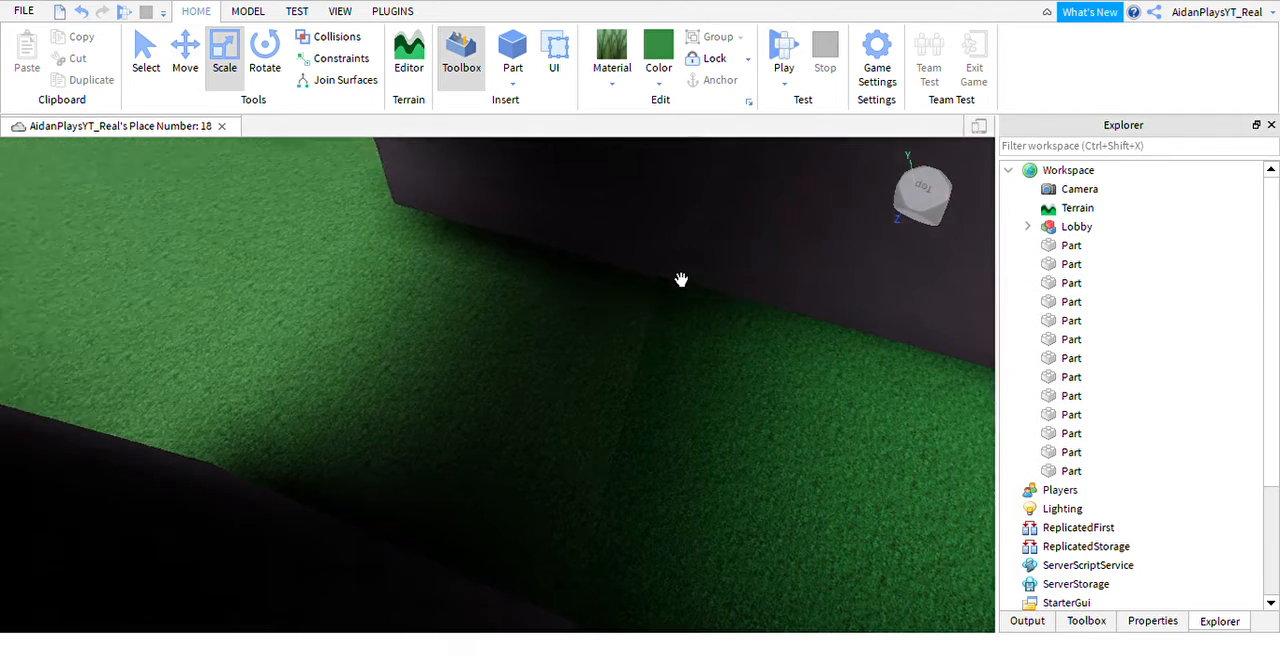
pyautogui.press('w')
pyautogui.moveTo(681, 280); pyautogui.dragTo(681, 280, button='right')
pyautogui.press('s')
pyautogui.press('d')
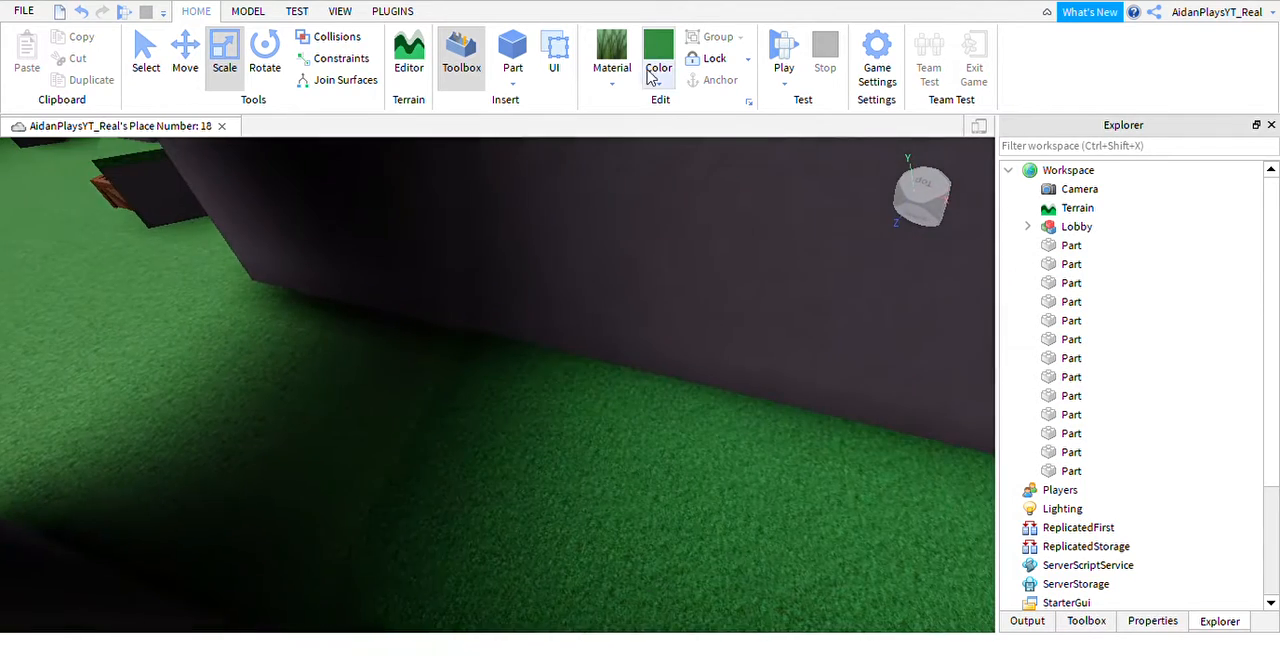
pyautogui.click(623, 517)
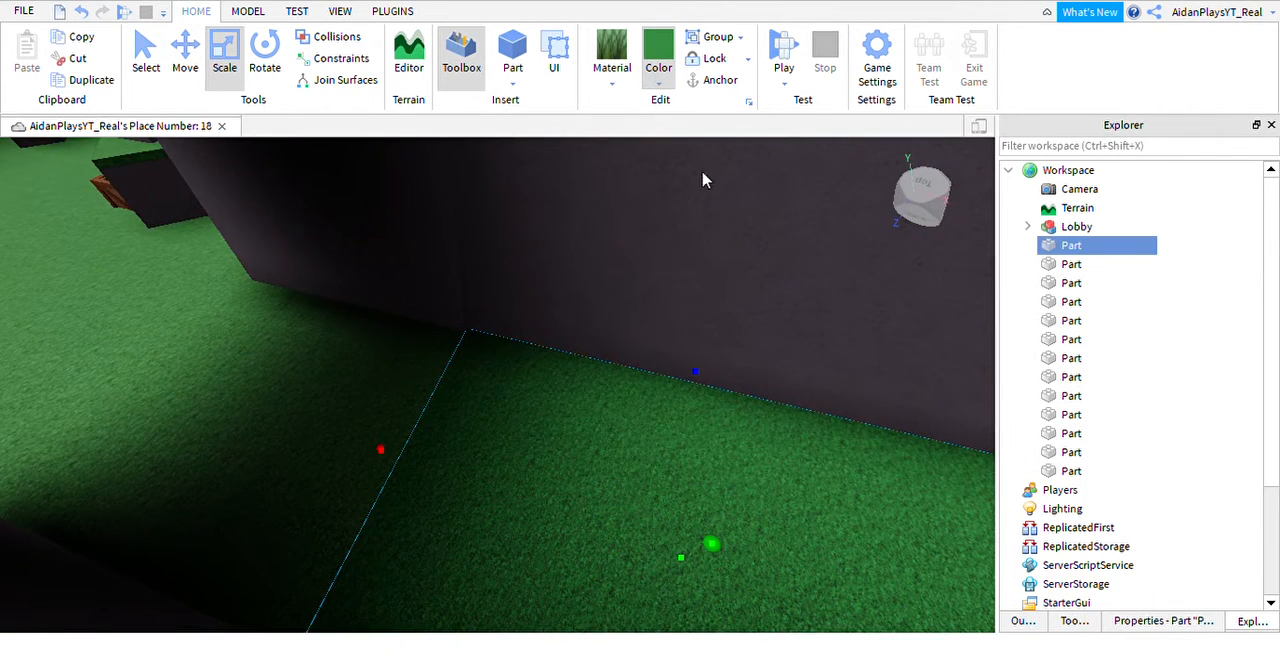
pyautogui.click(755, 168)
# Compare the lower grass strip's color with the adjoining tunnel grass along their seam.
pyautogui.press('a')
pyautogui.moveTo(668, 406); pyautogui.dragTo(669, 406, button='right')
pyautogui.press('w')
pyautogui.press('a')
pyautogui.press('a')
pyautogui.press('d')
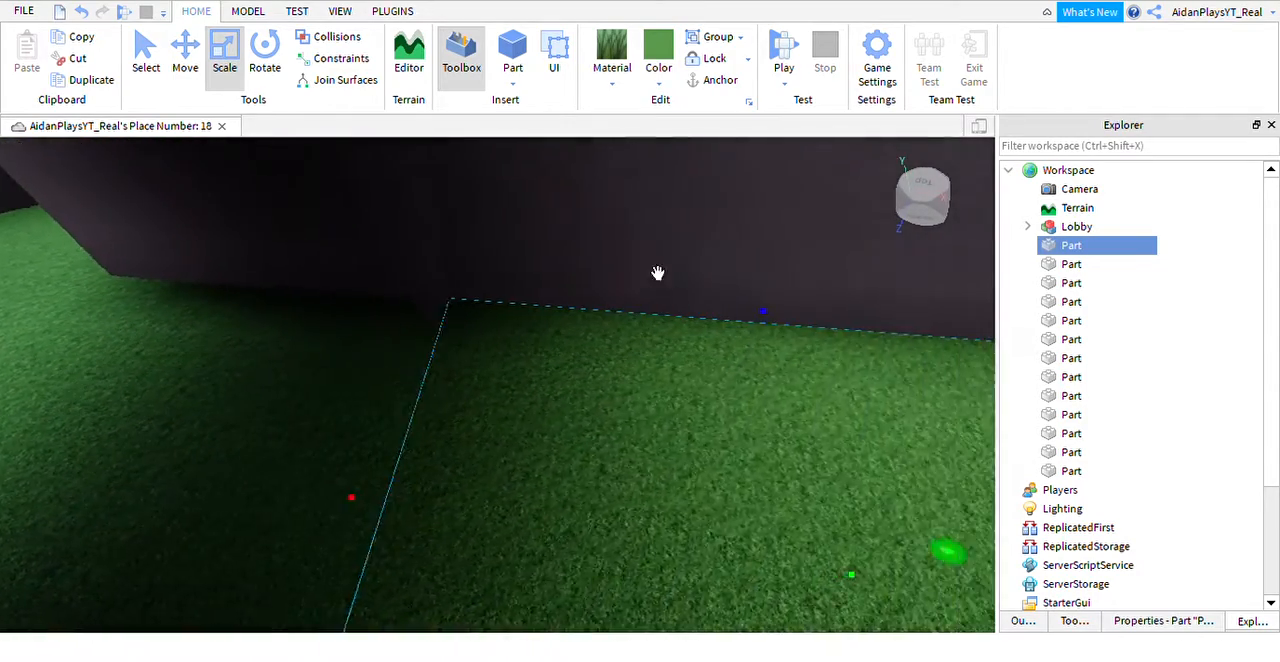
pyautogui.press('a')
pyautogui.moveTo(641, 328); pyautogui.dragTo(641, 331, button='right')
# Apply the yellower green to the wall-top grass pieces and the outer grass slab as well.
pyautogui.press('d')
pyautogui.press('s')
pyautogui.press('w')
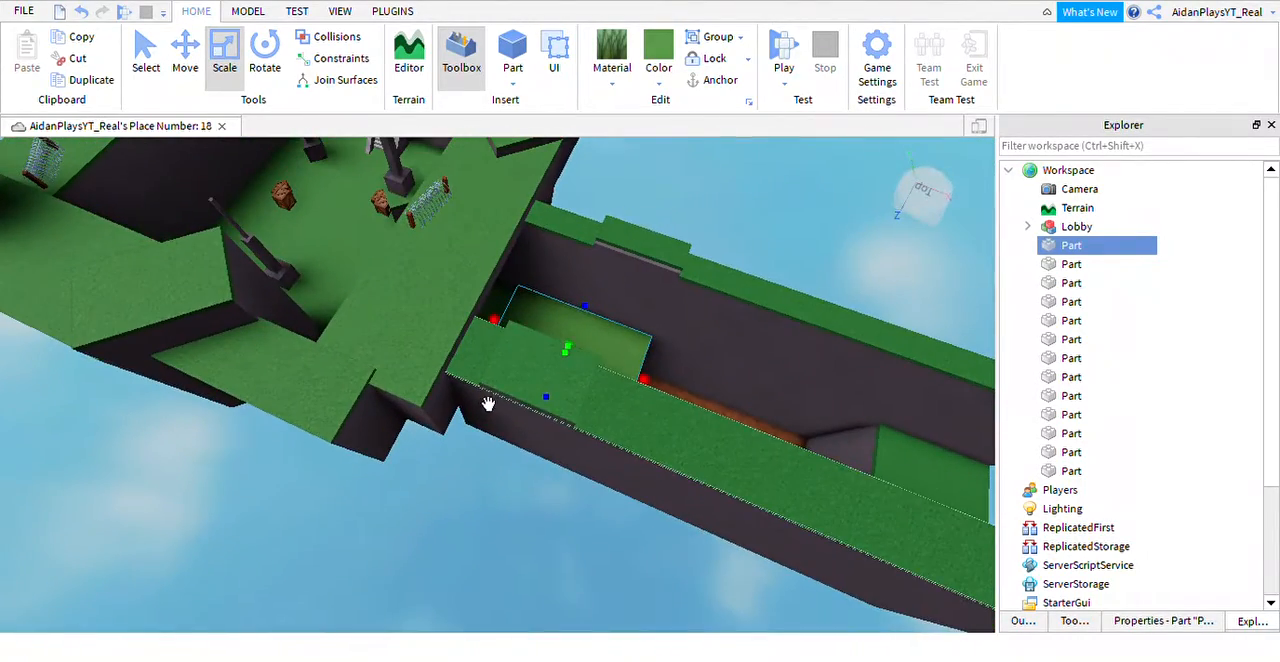
pyautogui.keyDown('ctrl'); pyautogui.click(514, 394); pyautogui.keyUp('ctrl')
pyautogui.keyDown('ctrl'); pyautogui.click(654, 394); pyautogui.keyUp('ctrl')
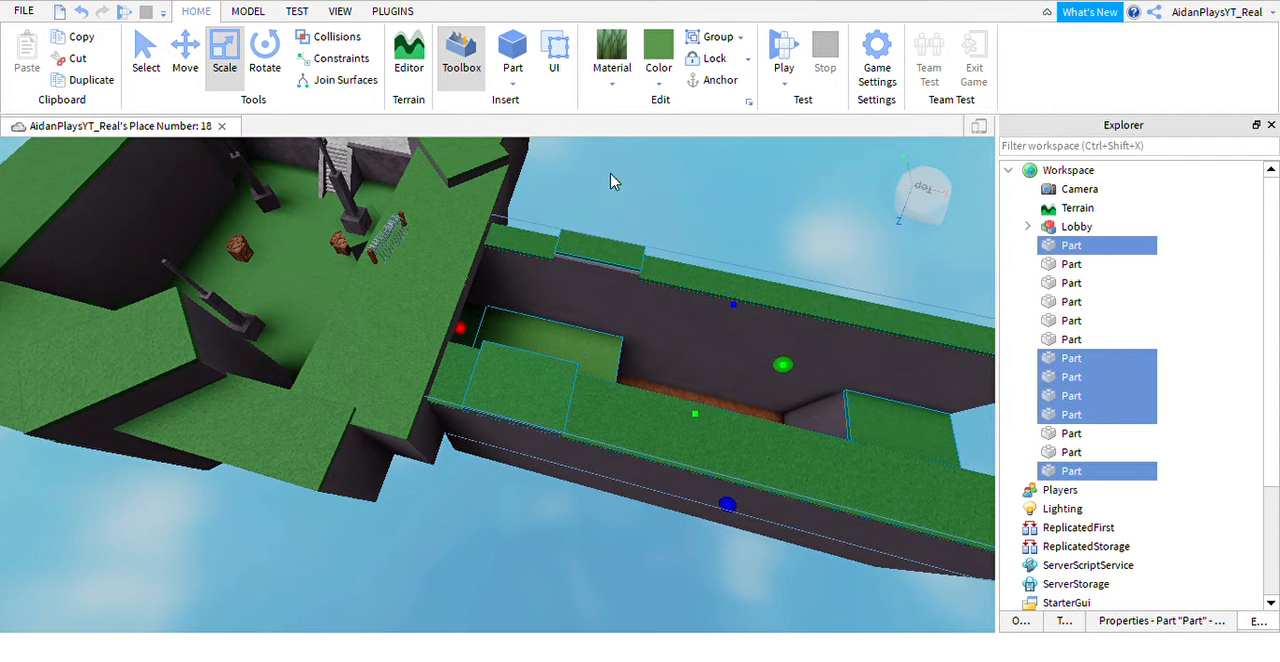
pyautogui.click(671, 62)
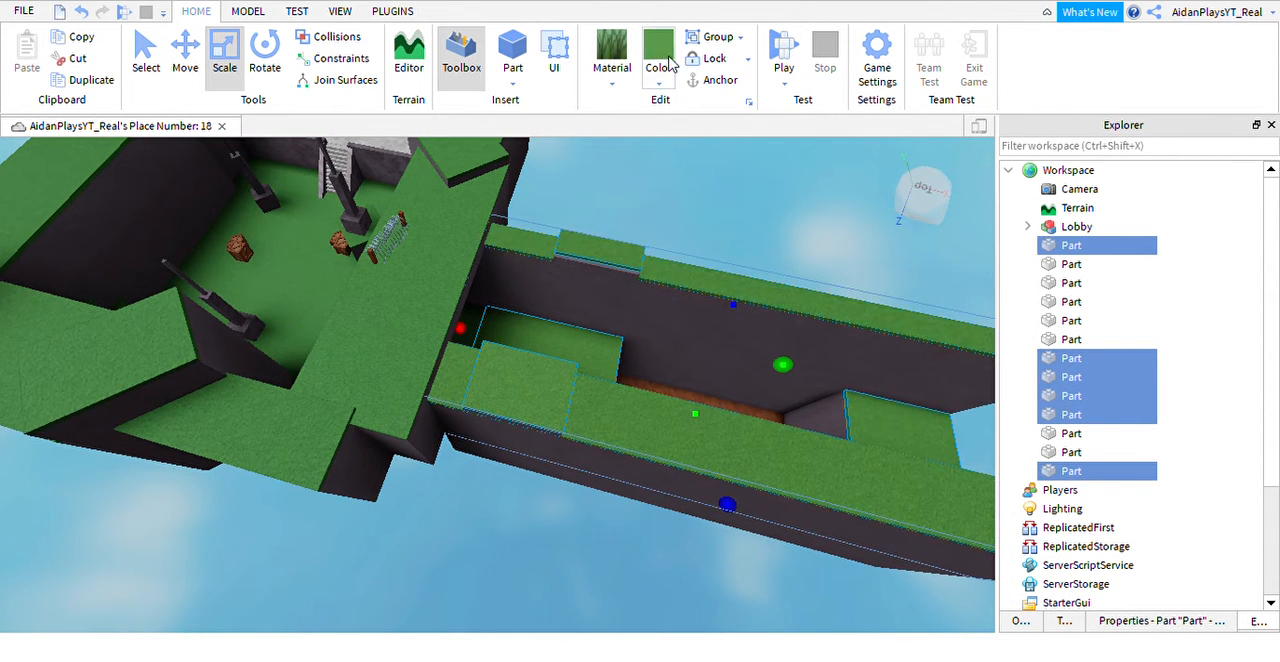
pyautogui.moveTo(680, 287); pyautogui.dragTo(686, 255, button='right')
# Widen the grass piece on the raised wall block to cover the bare ledge facing the trench.
pyautogui.press('w')
pyautogui.press('a')
pyautogui.press('w')
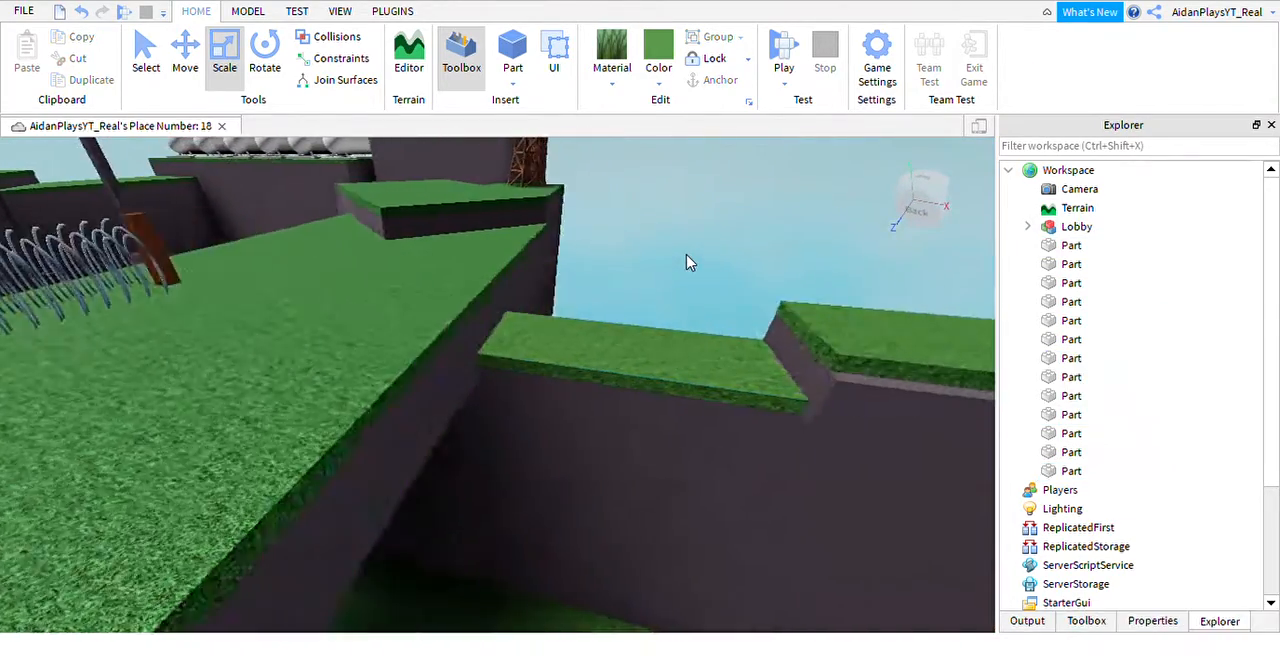
pyautogui.click(751, 380)
pyautogui.scroll(3, 751, 380)
pyautogui.scroll(-4, 754, 380)
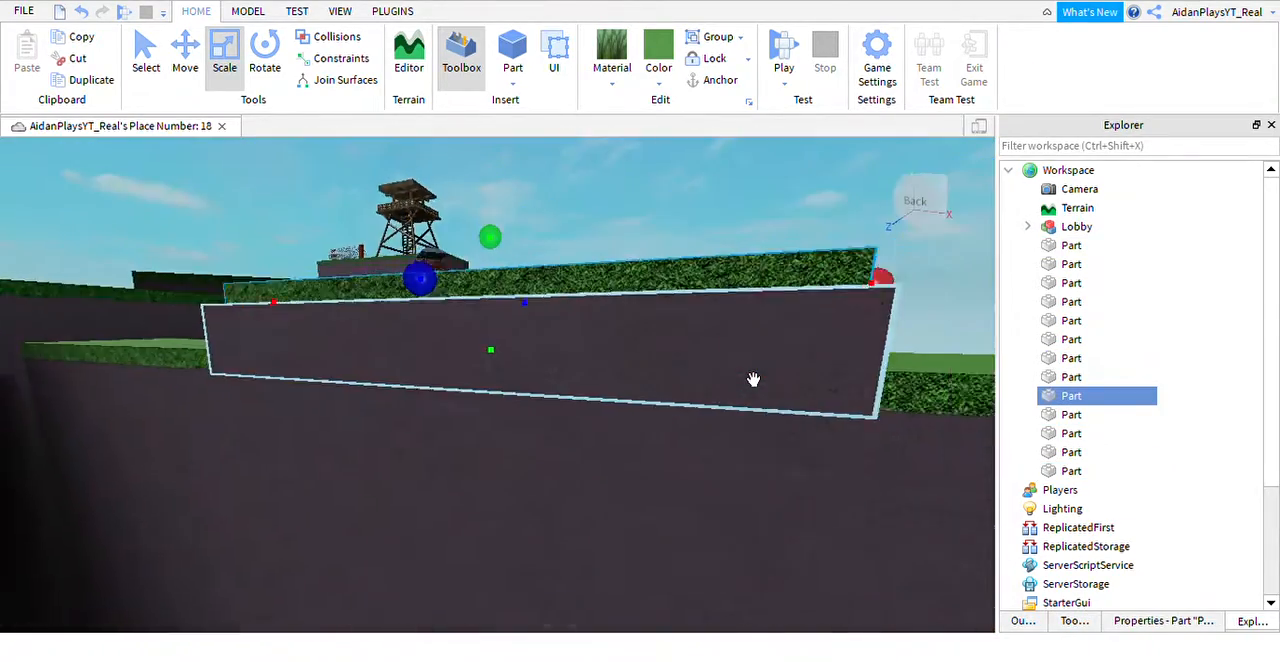
pyautogui.press('s')
pyautogui.moveTo(754, 380); pyautogui.dragTo(754, 380, button='right')
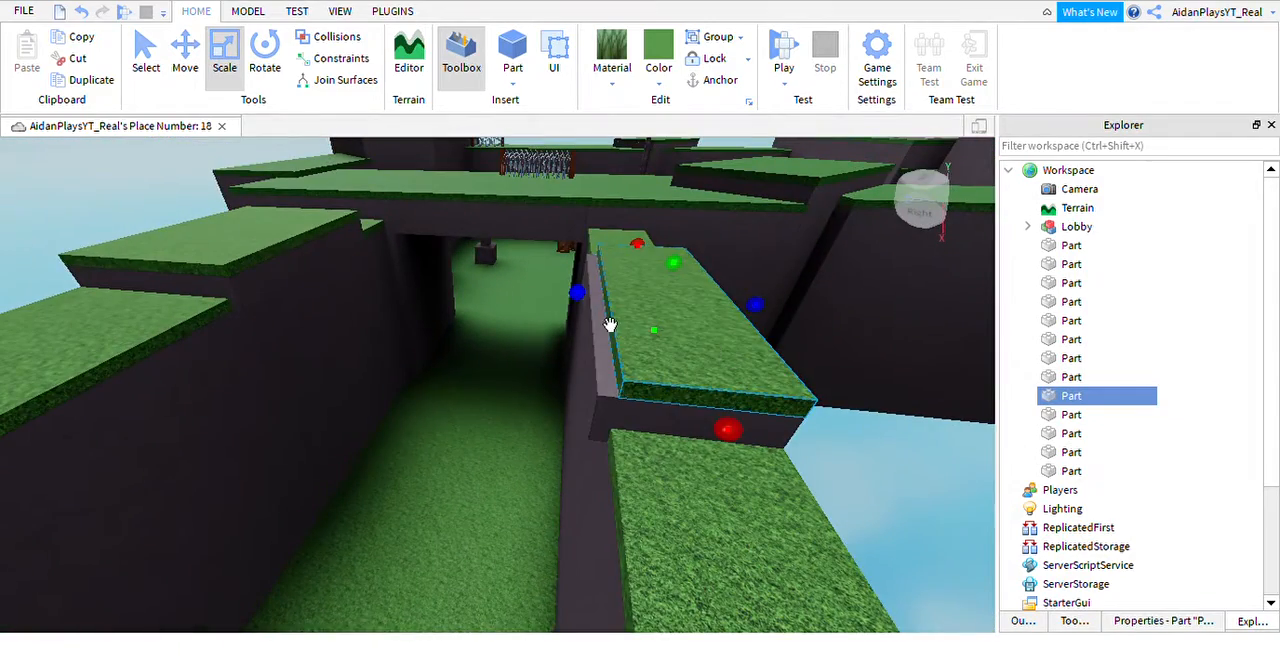
pyautogui.moveTo(591, 332)
pyautogui.mouseDown(button='right')
pyautogui.moveTo(585, 303)
pyautogui.moveTo(611, 325)
pyautogui.mouseUp(button='right')
# Recolor the lower grass strip beside the tunnel a deeper green.
pyautogui.press('a')
pyautogui.press('a')
pyautogui.press('s')
pyautogui.press('w')
pyautogui.click(669, 426)
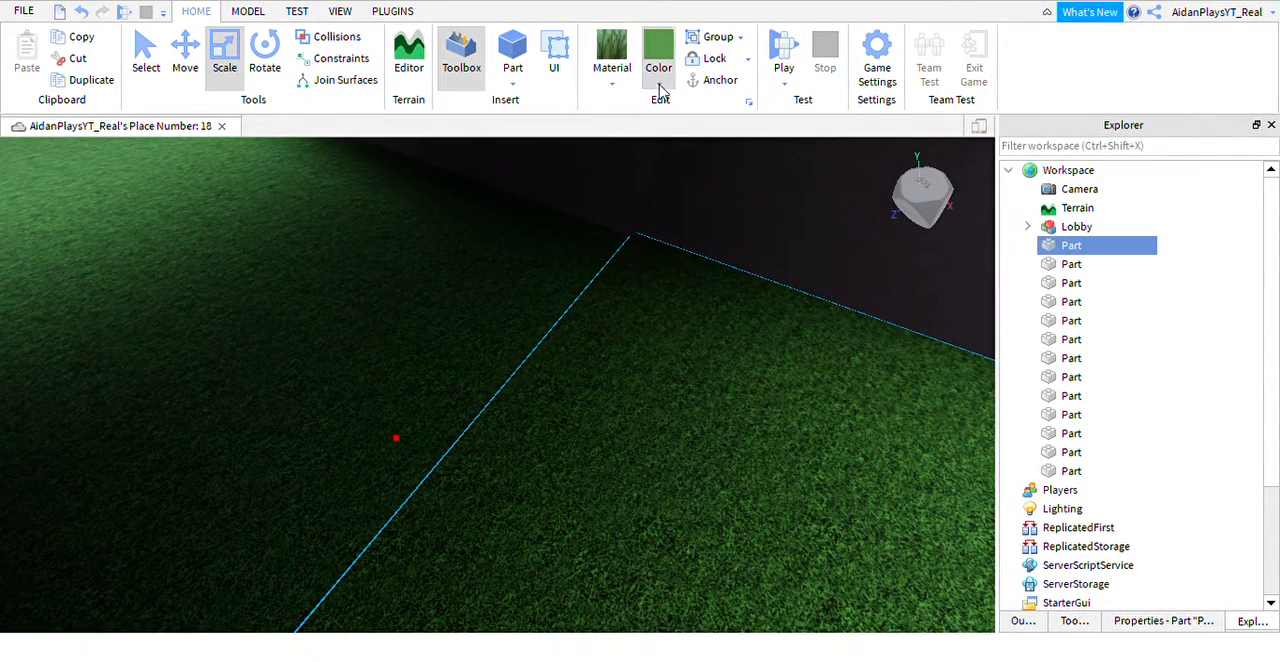
pyautogui.click(777, 174)
pyautogui.press('s')
pyautogui.moveTo(709, 411); pyautogui.dragTo(709, 411, button='right')
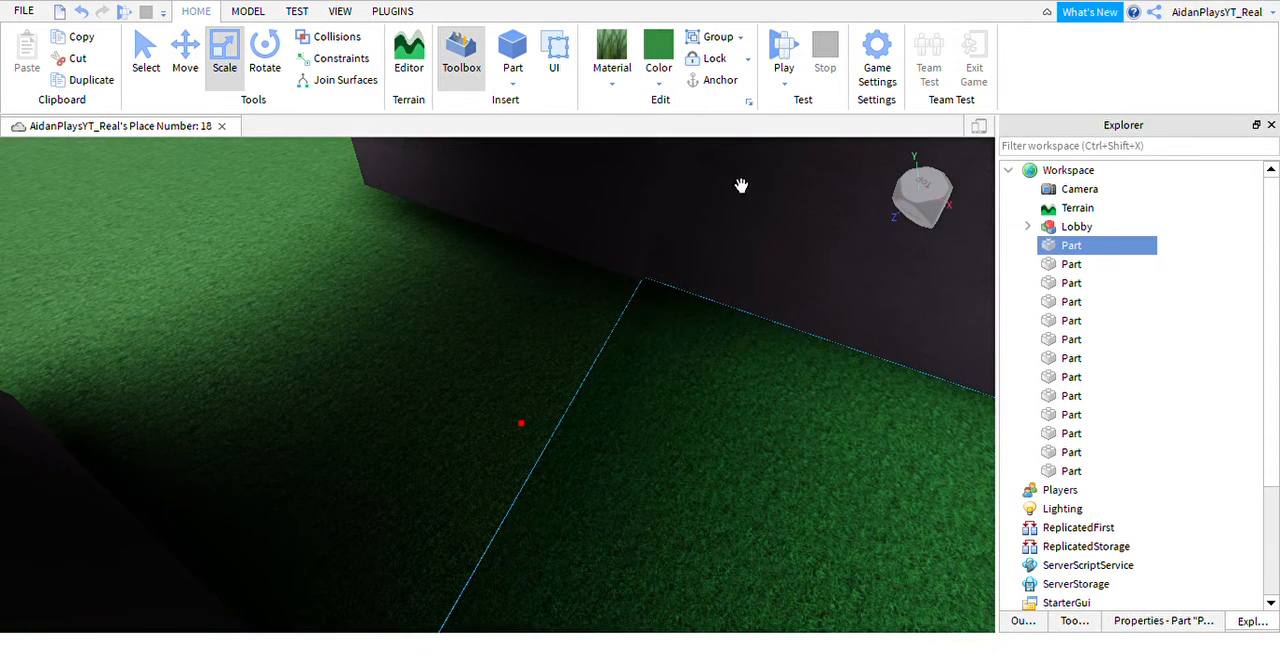
# Apply the deeper green to all wall-top grass pieces on both sides and the outer grass slab.
pyautogui.press('a')
pyautogui.press('s')
pyautogui.moveTo(699, 313); pyautogui.dragTo(699, 313, button='right')
pyautogui.press('s')
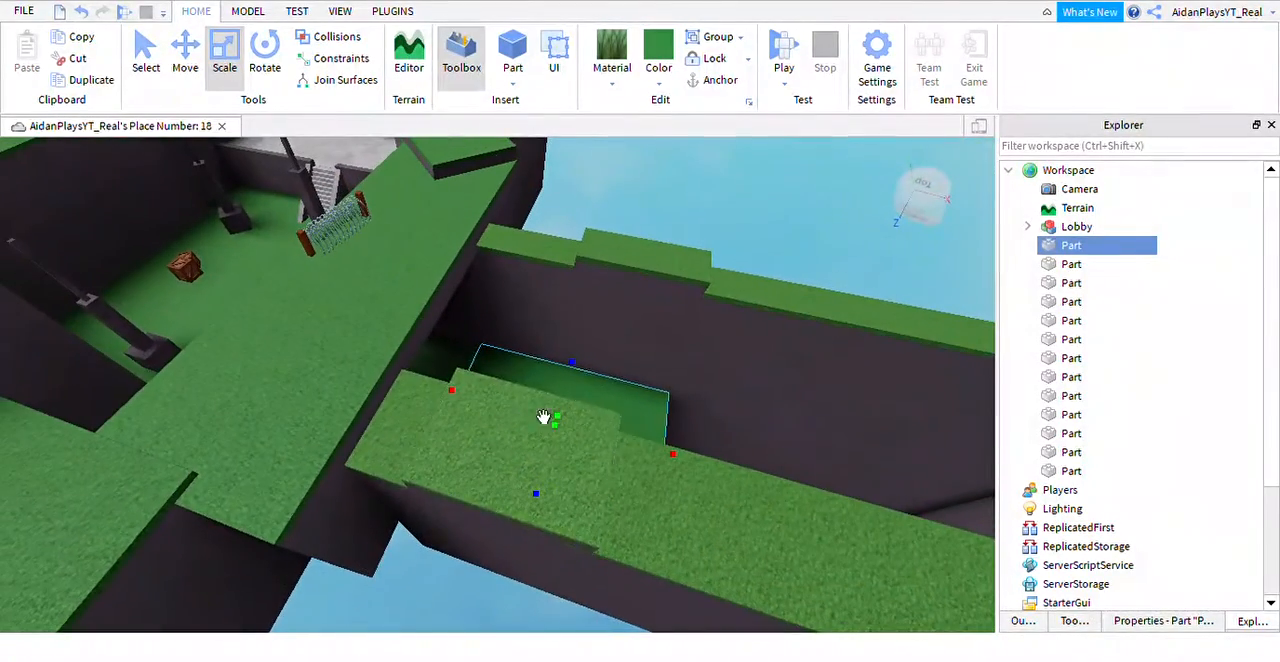
pyautogui.keyDown('ctrl'); pyautogui.click(399, 430); pyautogui.keyUp('ctrl')
pyautogui.keyDown('ctrl'); pyautogui.click(500, 454); pyautogui.keyUp('ctrl')
pyautogui.moveTo(500, 454); pyautogui.dragTo(500, 454, button='right')
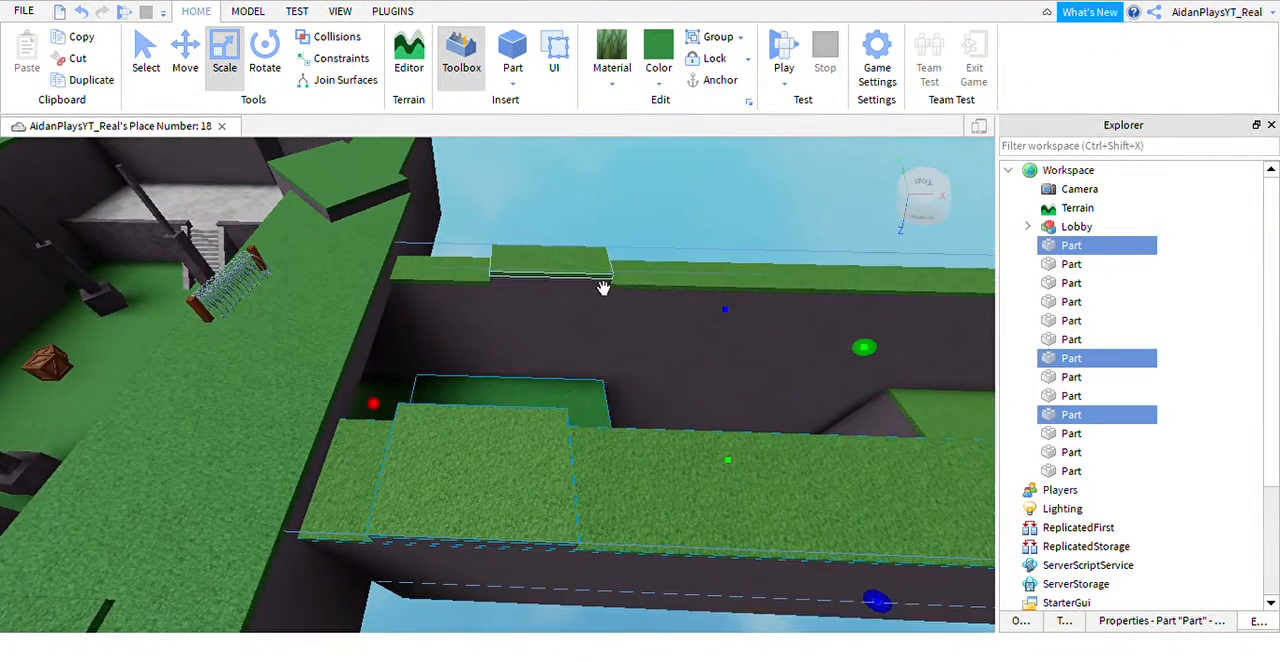
pyautogui.keyDown('ctrl'); pyautogui.click(660, 301); pyautogui.keyUp('ctrl')
pyautogui.moveTo(692, 303); pyautogui.dragTo(692, 303, button='right')
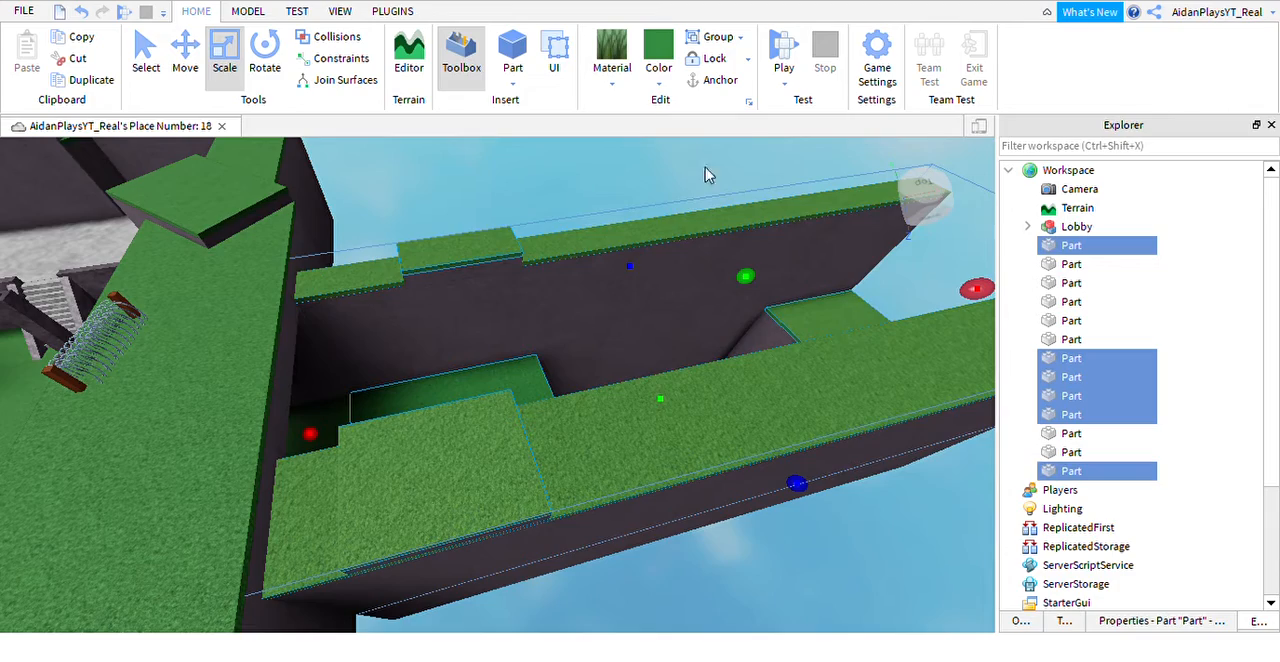
pyautogui.click(652, 34)
pyautogui.click(569, 220)
# Insert a new part on the trench's rock floor, centered against the wall below the lower grass strip.
pyautogui.moveTo(569, 220); pyautogui.dragTo(569, 220, button='right')
pyautogui.press('w')
pyautogui.press('s')
pyautogui.moveTo(640, 409); pyautogui.dragTo(638, 409, button='right')
pyautogui.press('w')
pyautogui.press('w')
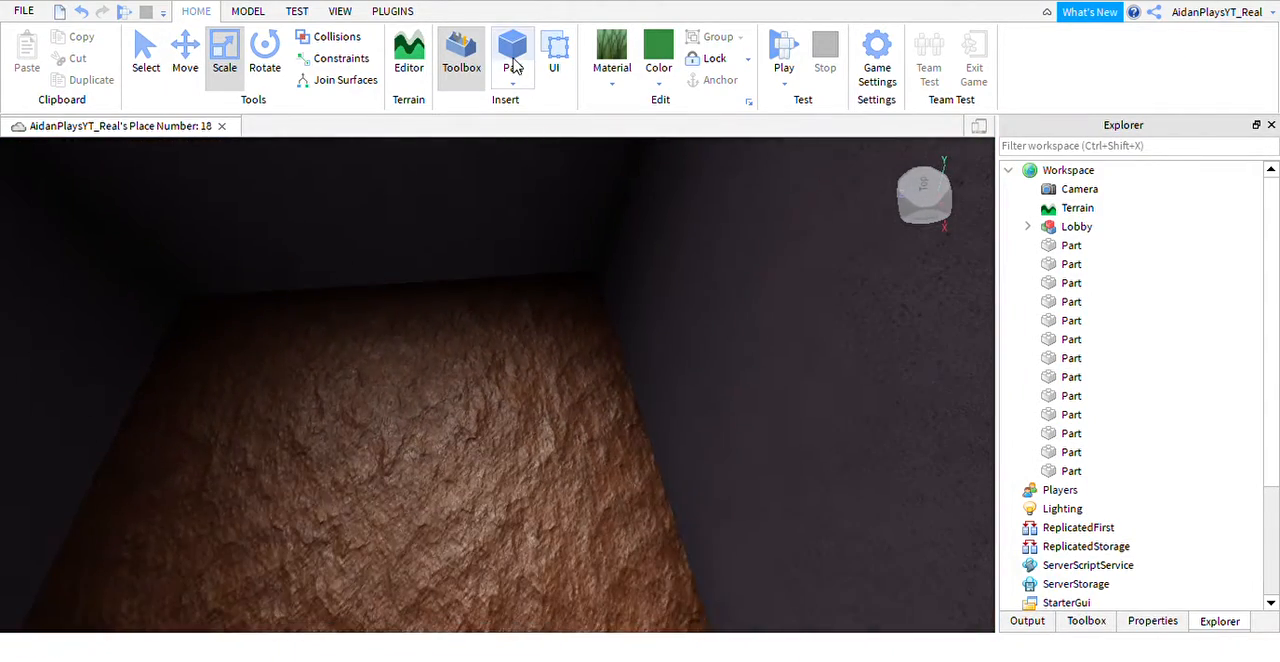
pyautogui.click(514, 64)
pyautogui.moveTo(582, 566); pyautogui.dragTo(529, 623)
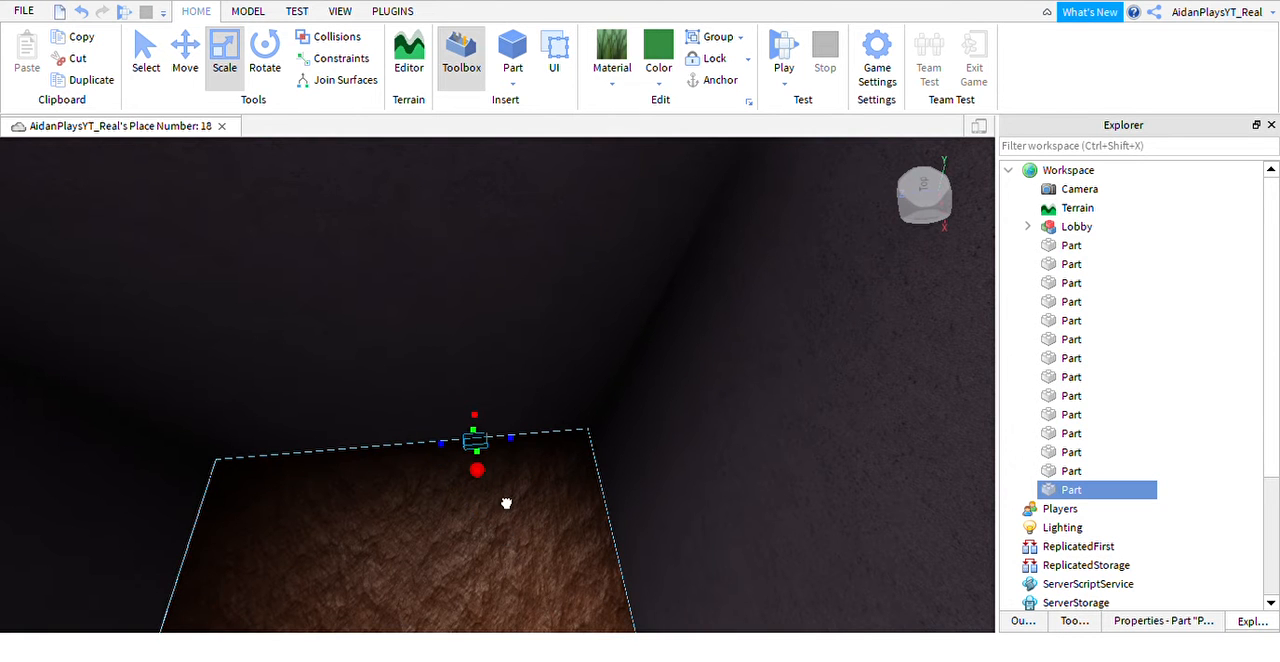
pyautogui.moveTo(560, 497); pyautogui.dragTo(531, 466, button='right')
# Stretch the new part upward into a thin vertical post reaching just above the lower grass strip's edge.
pyautogui.press('w')
pyautogui.moveTo(532, 488); pyautogui.dragTo(531, 466)
pyautogui.moveTo(531, 466); pyautogui.dragTo(557, 526, button='right')
pyautogui.moveTo(531, 466); pyautogui.dragTo(557, 526)
pyautogui.moveTo(557, 526); pyautogui.dragTo(563, 512, button='right')
pyautogui.moveTo(557, 526); pyautogui.dragTo(563, 512)
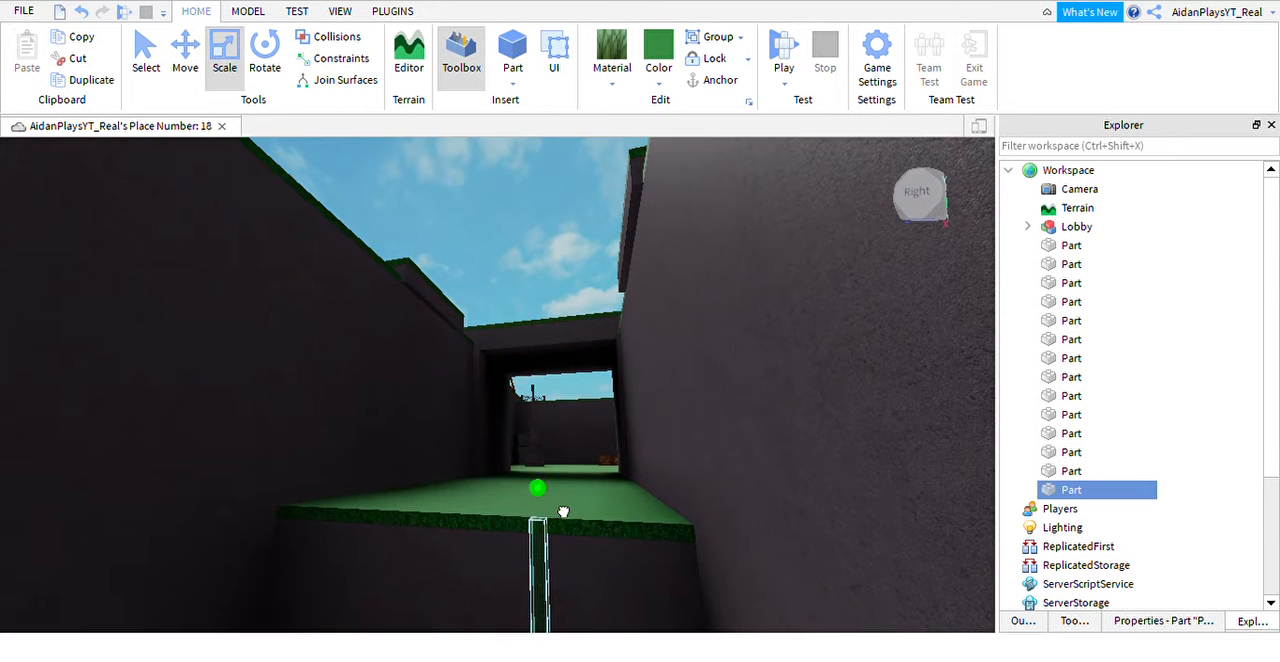
pyautogui.moveTo(567, 503); pyautogui.dragTo(560, 523, button='right')
# Color the vertical post bright yellow and give it a rough, speckled material.
pyautogui.press('w')
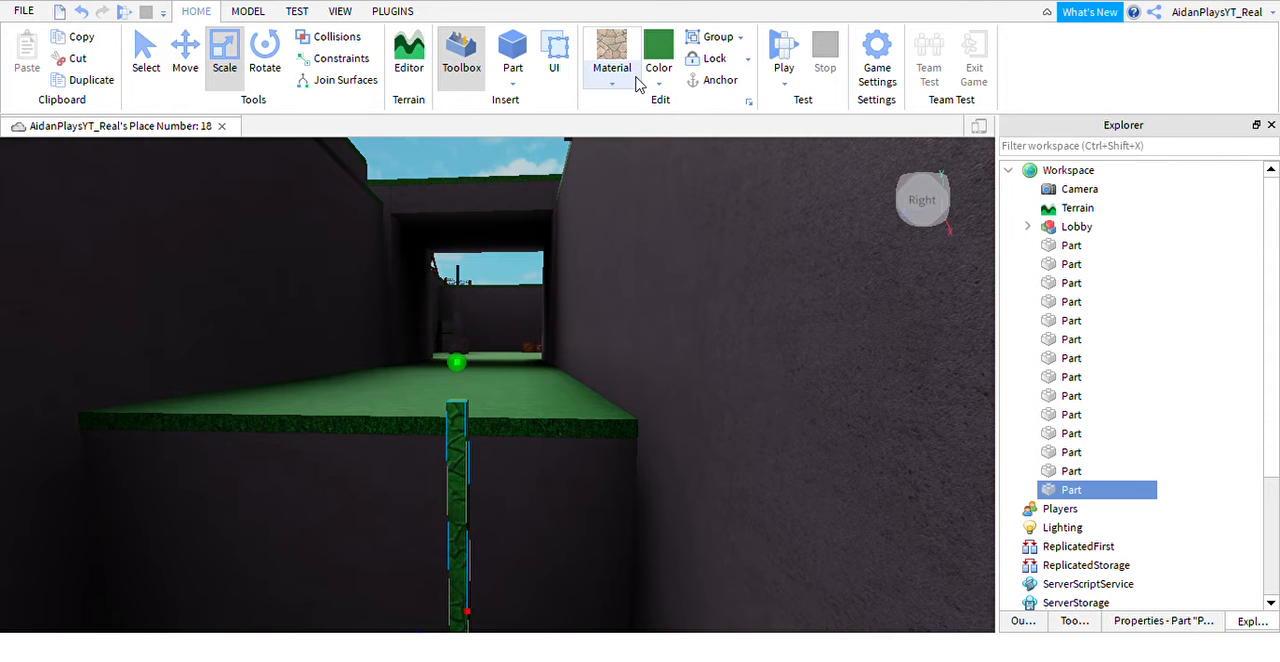
pyautogui.click(685, 265)
pyautogui.moveTo(646, 372); pyautogui.dragTo(643, 363, button='right')
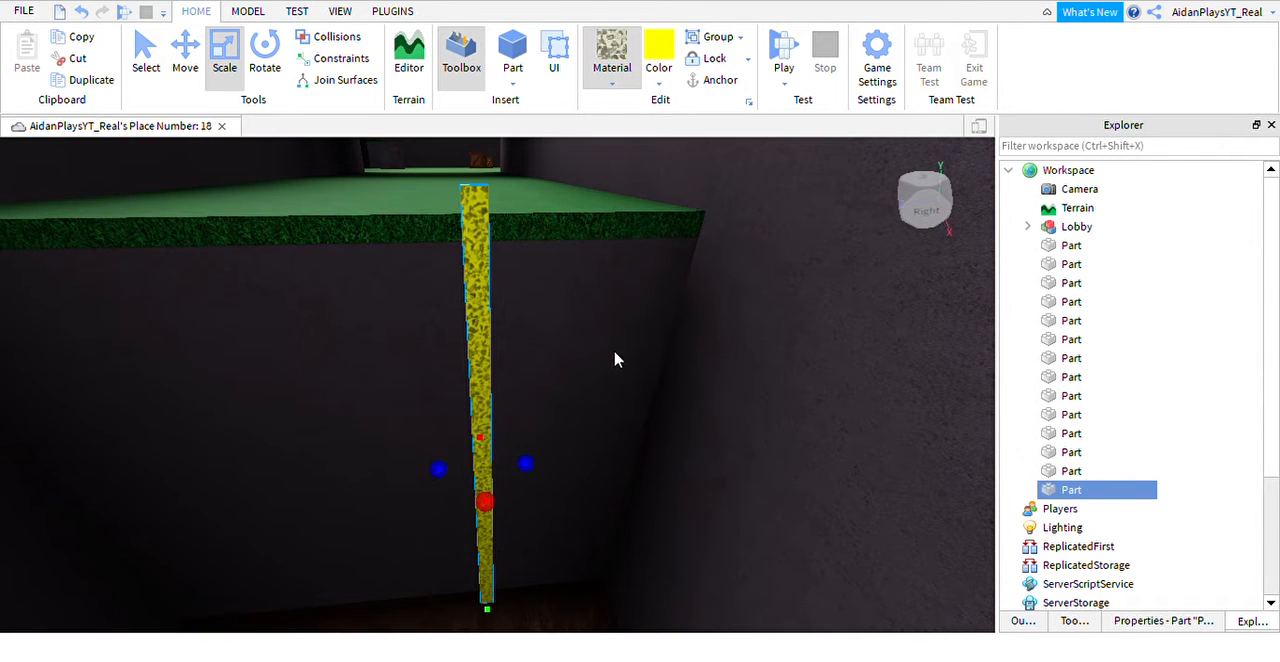
# Switch the post to a smoother material and undo its bright yellow coloring.
pyautogui.click(666, 400)
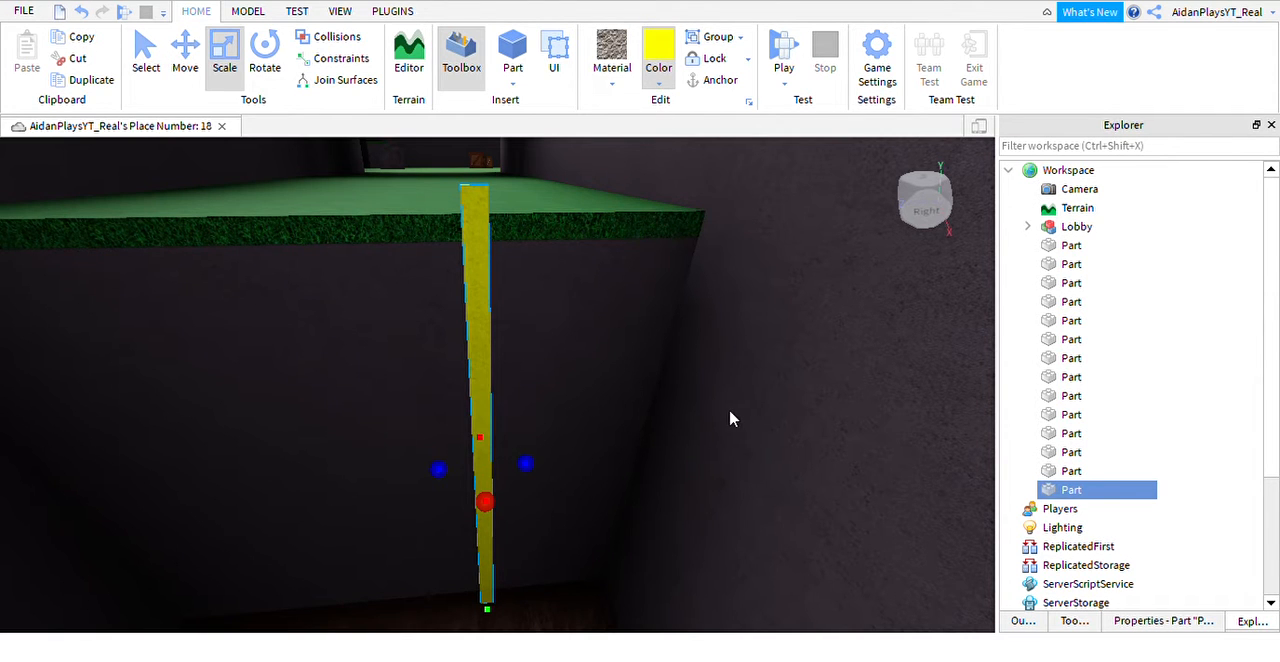
pyautogui.hotkey('ctrl', 'z')
pyautogui.moveTo(594, 450); pyautogui.dragTo(577, 460, button='right')
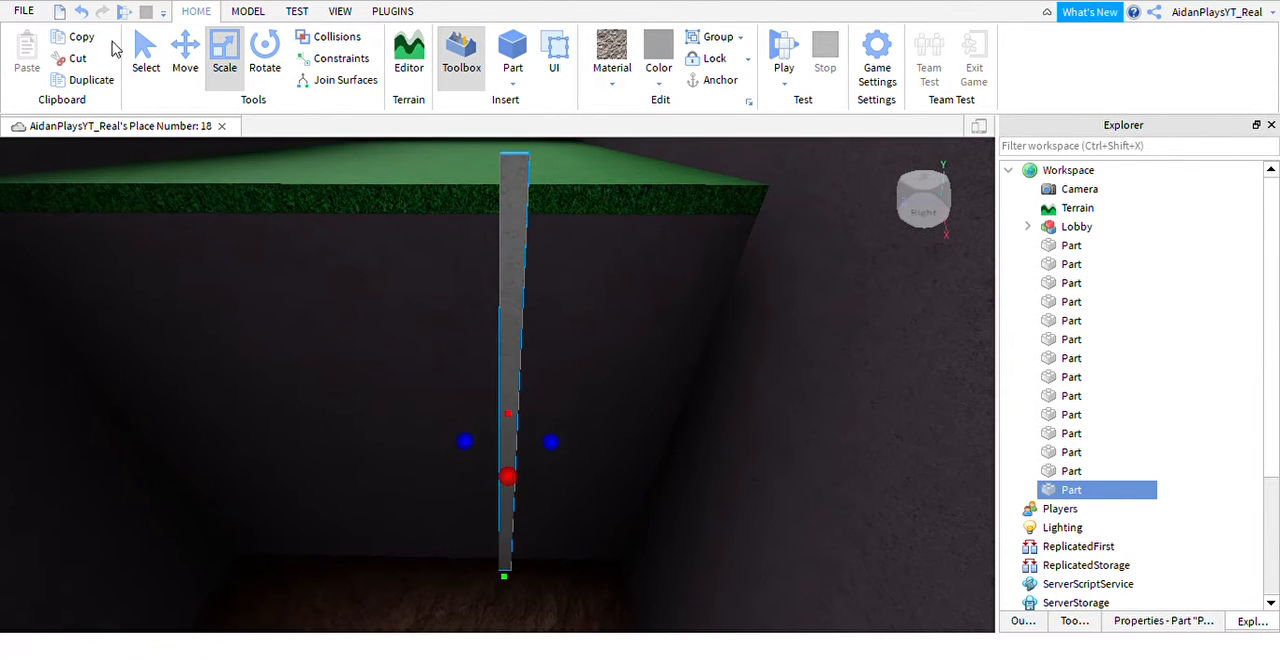
# Duplicate the vertical post and move the copy sideways toward the nearby side wall, leaving a ladder-width gap.
pyautogui.click(185, 50)
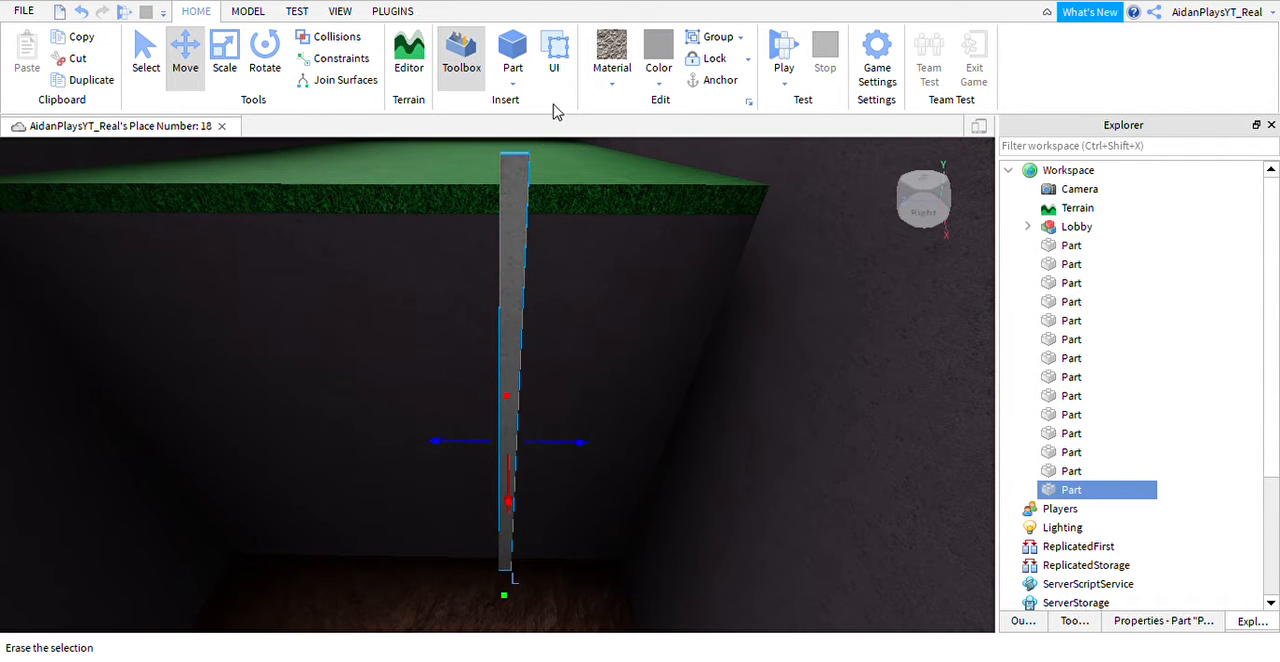
pyautogui.hotkey('ctrl', 'd')
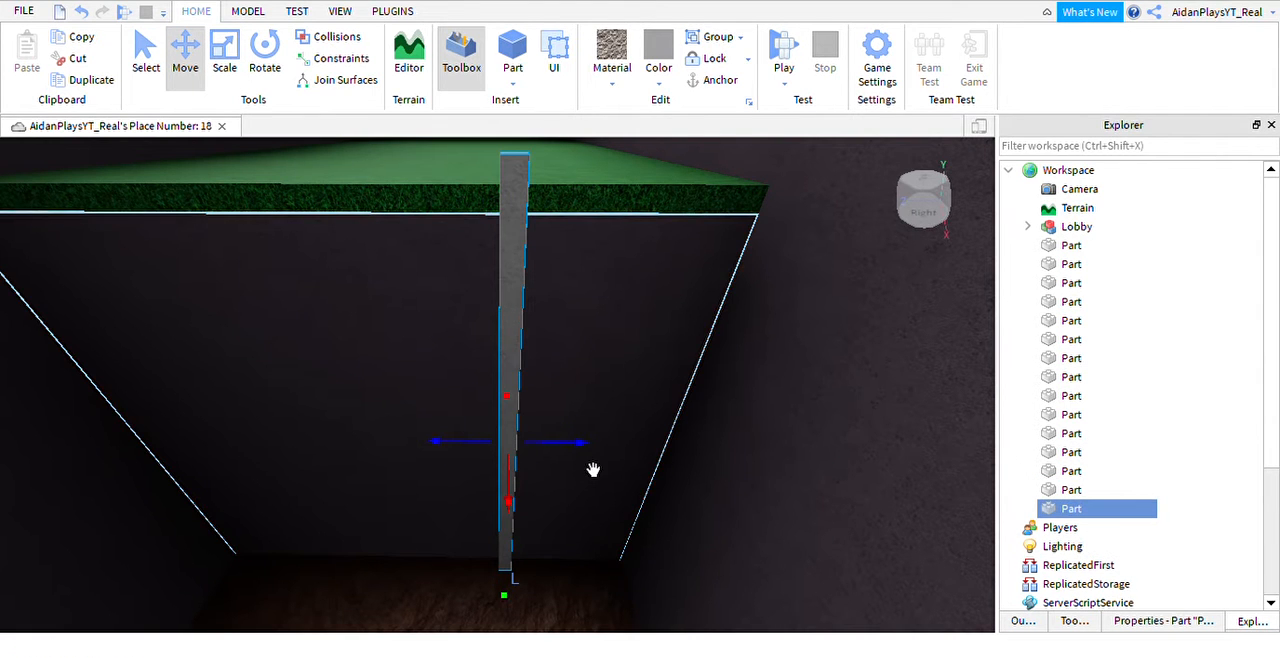
pyautogui.press('d')
pyautogui.moveTo(593, 470)
pyautogui.mouseDown()
pyautogui.moveTo(637, 474)
pyautogui.moveTo(594, 471)
pyautogui.mouseUp()
pyautogui.moveTo(594, 471); pyautogui.dragTo(589, 471, button='right')
pyautogui.press('a')
pyautogui.press('w')
pyautogui.press('d')
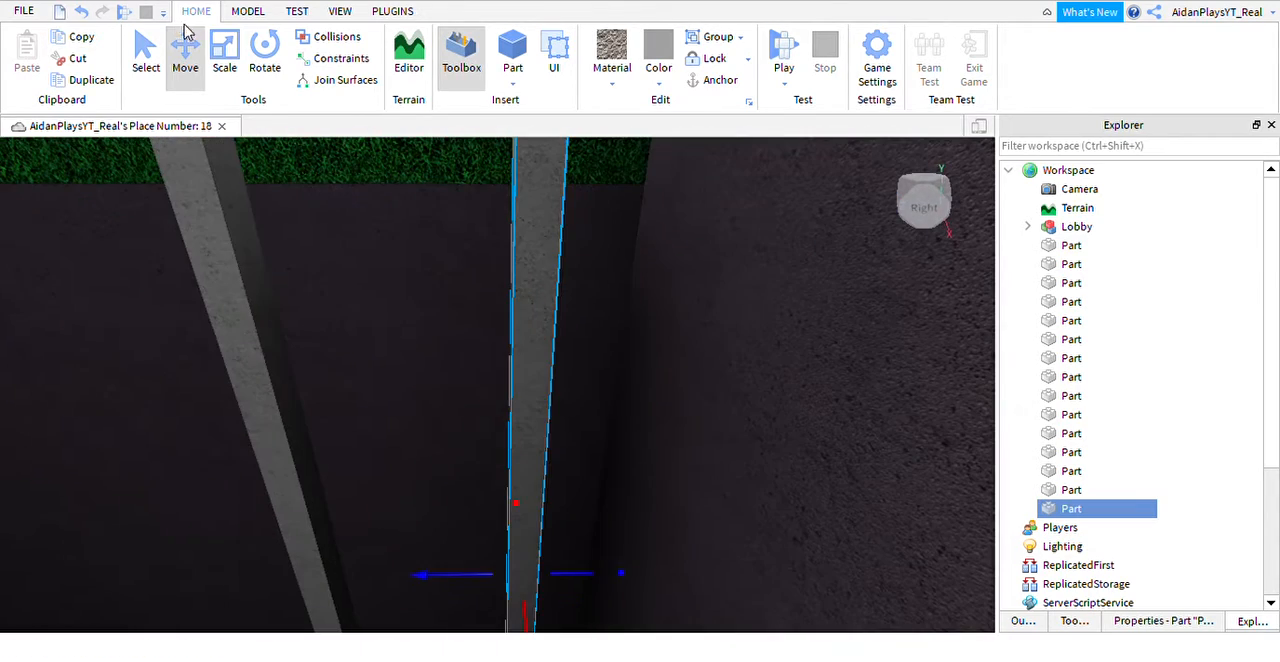
# Duplicate the post nearest the side wall and shorten the copy to a small block just above the rock floor.
pyautogui.click(230, 66)
pyautogui.scroll(-4, 403, 346)
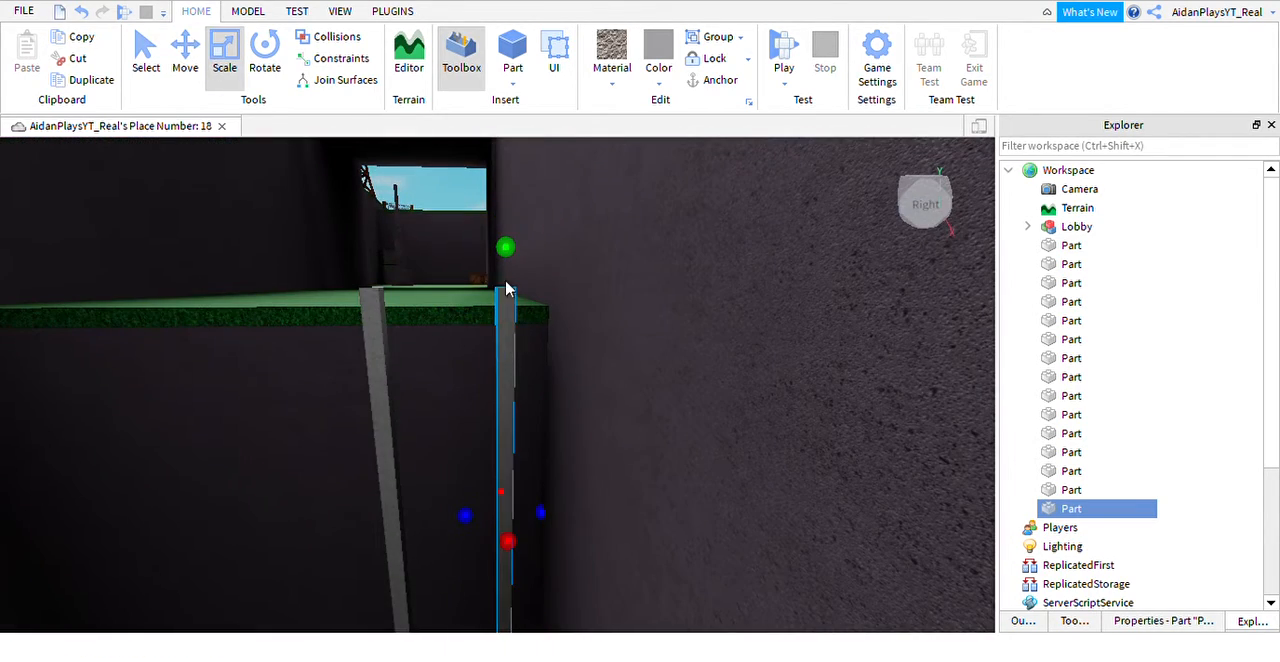
pyautogui.hotkey('ctrl', 'd')
pyautogui.moveTo(541, 346); pyautogui.dragTo(541, 345, button='right')
pyautogui.press('w')
pyautogui.press('s')
pyautogui.press('w')
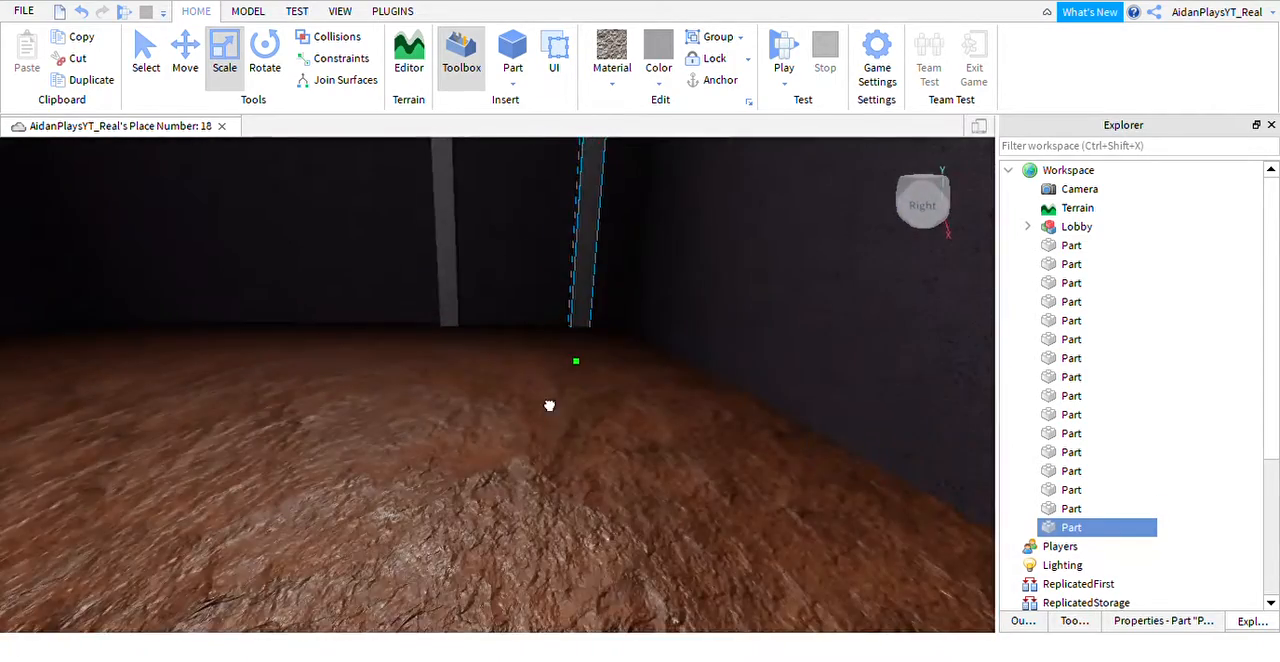
pyautogui.moveTo(549, 470); pyautogui.dragTo(565, 519, button='right')
pyautogui.moveTo(569, 546); pyautogui.dragTo(568, 527)
pyautogui.moveTo(609, 606)
pyautogui.mouseDown(button='right')
pyautogui.moveTo(614, 637)
pyautogui.moveTo(609, 607)
pyautogui.mouseUp(button='right')
pyautogui.moveTo(580, 565); pyautogui.dragTo(577, 540)
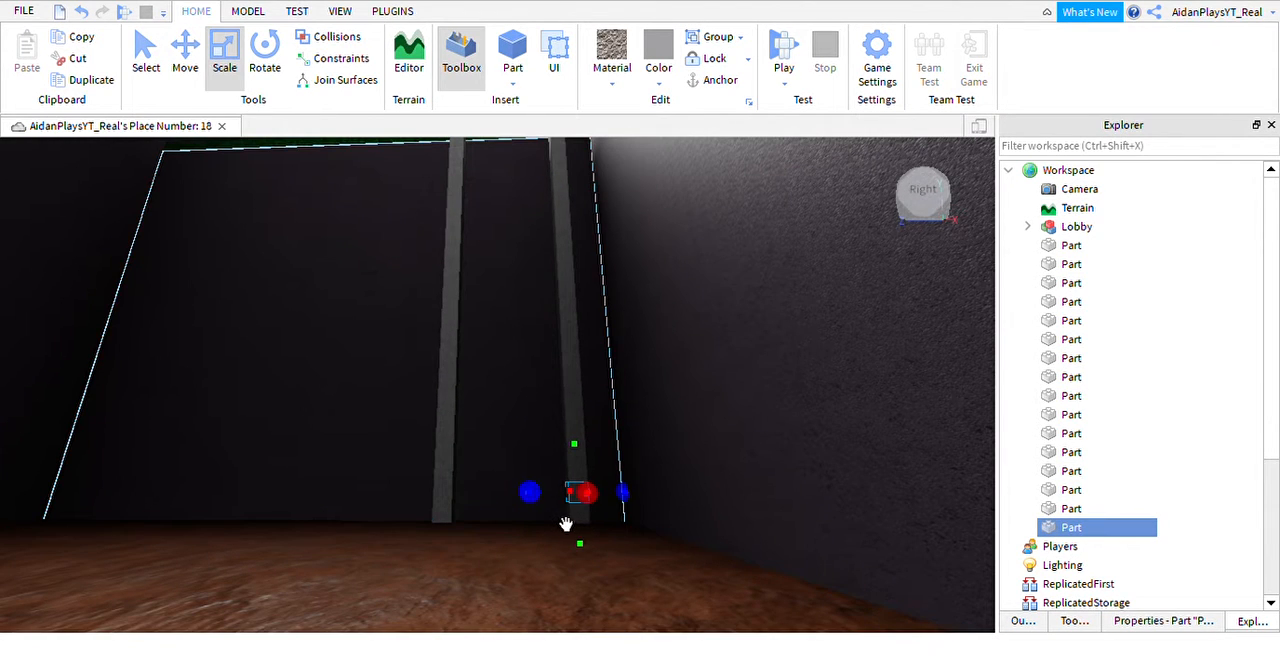
# Widen the small block until it spans the gap between the two posts as the bottom rung.
pyautogui.moveTo(441, 543); pyautogui.dragTo(463, 543)
pyautogui.click(458, 537)
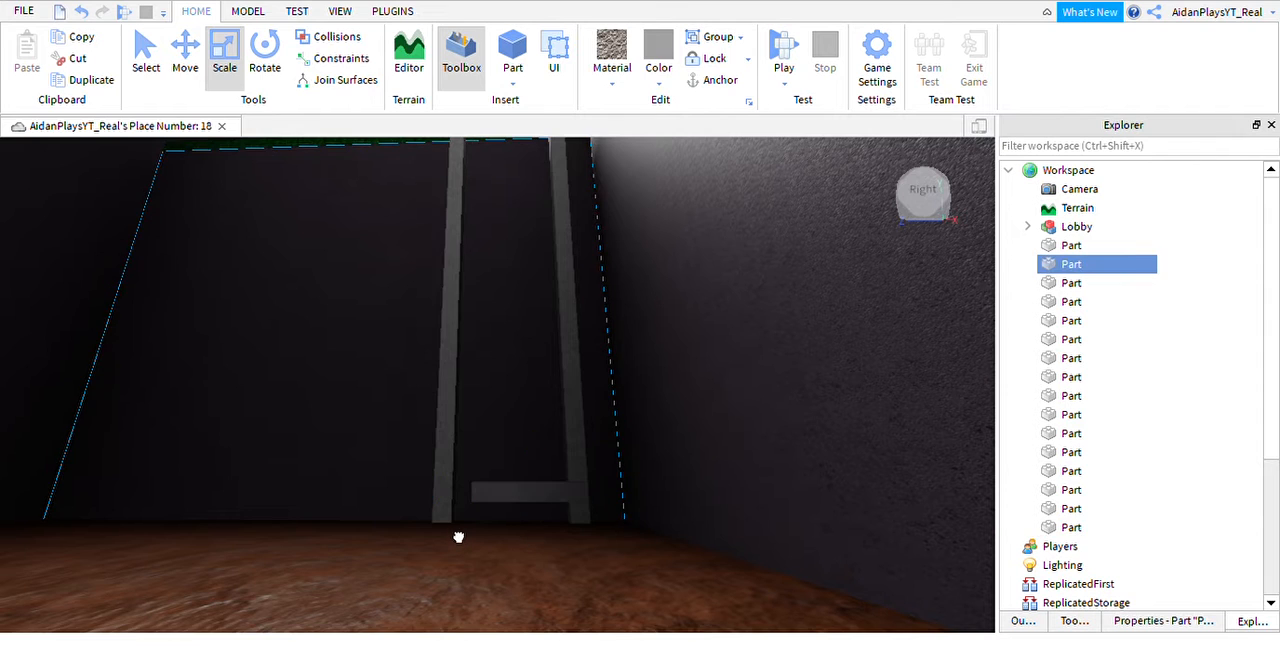
pyautogui.click(520, 520)
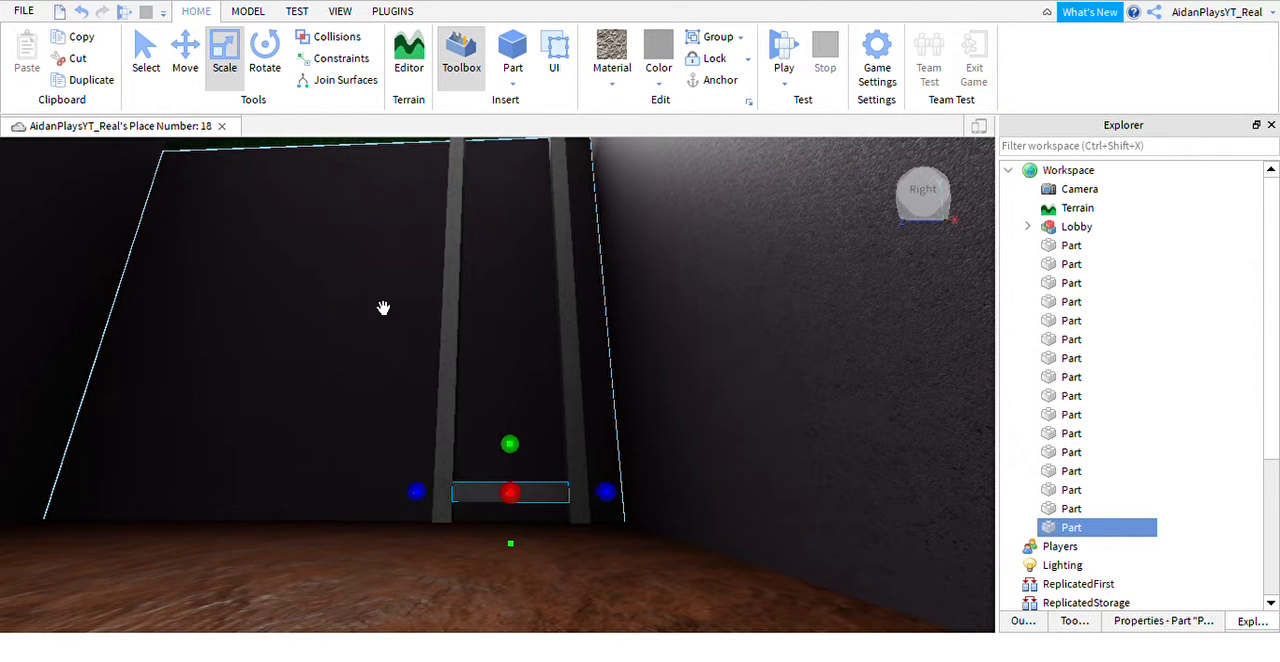
# Duplicate the bottom rung upward with a small gap, then duplicate the pair above it to make four rungs.
pyautogui.click(187, 52)
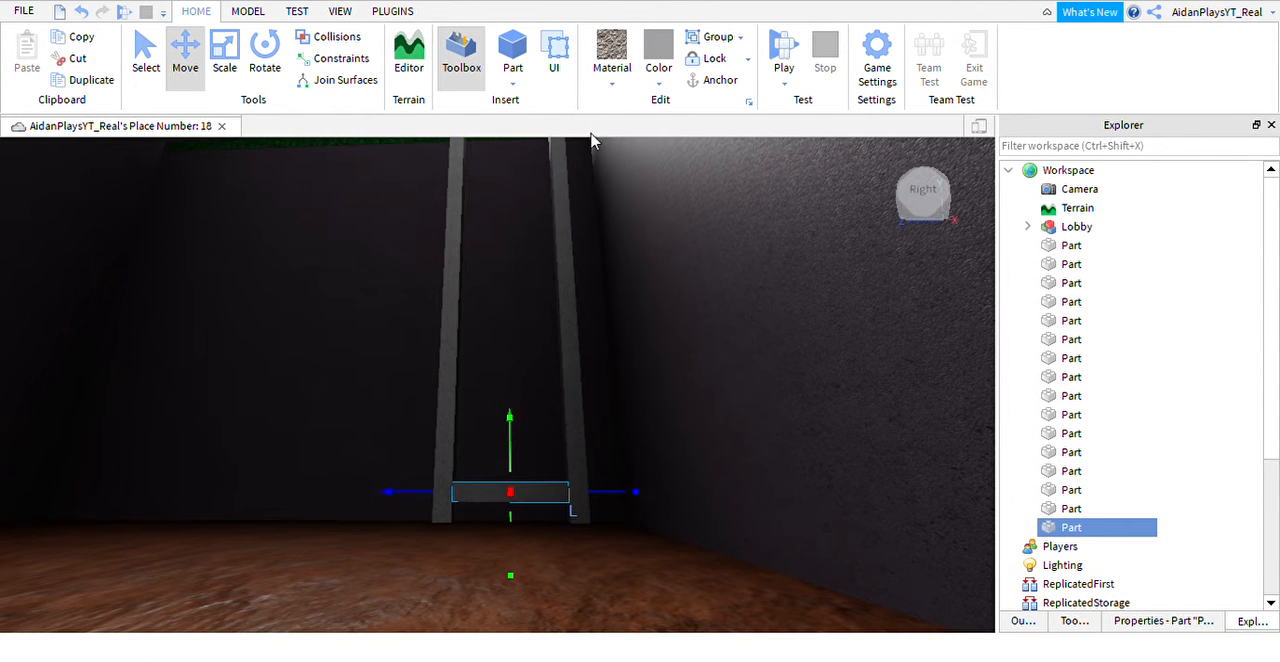
pyautogui.hotkey('ctrl', 'd')
pyautogui.moveTo(541, 486); pyautogui.dragTo(542, 455)
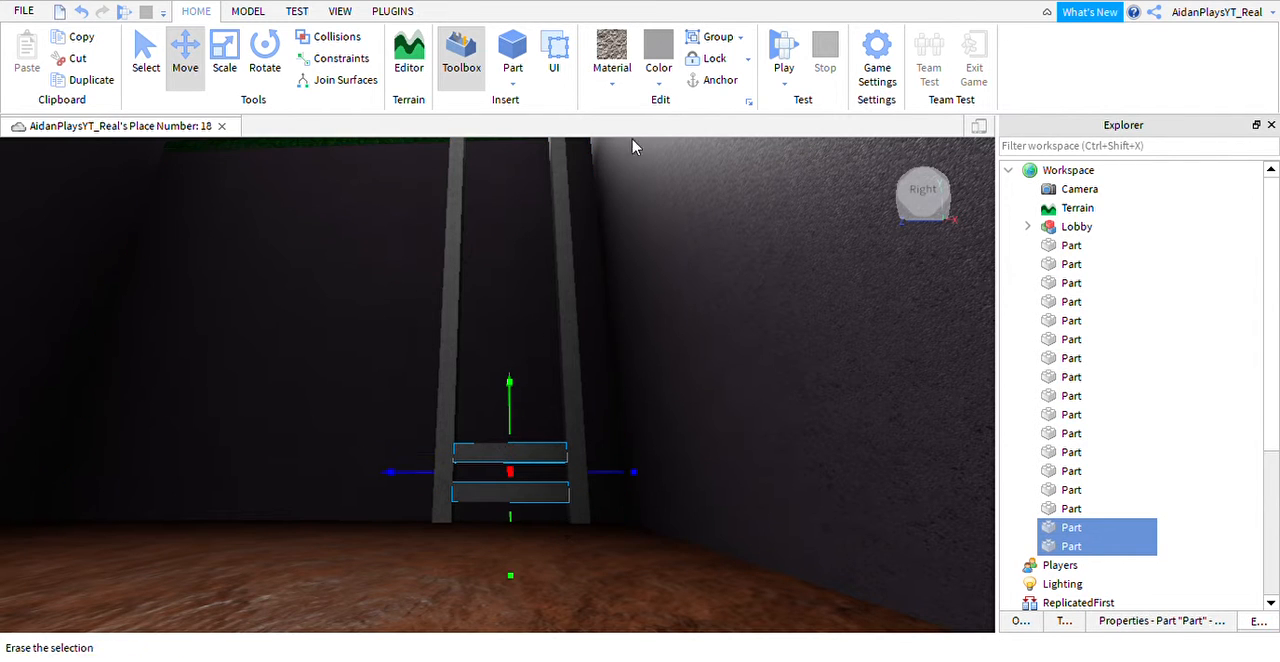
pyautogui.hotkey('ctrl', 'd')
pyautogui.moveTo(537, 449); pyautogui.dragTo(543, 380)
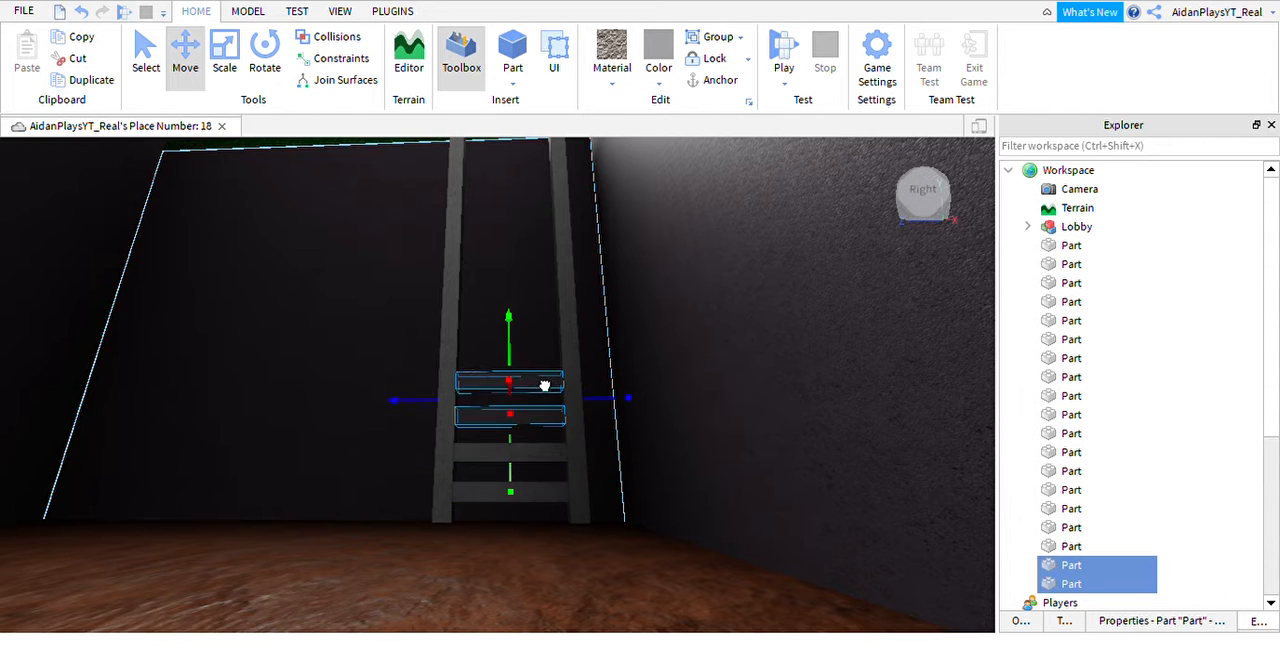
pyautogui.scroll(5, 543, 408)
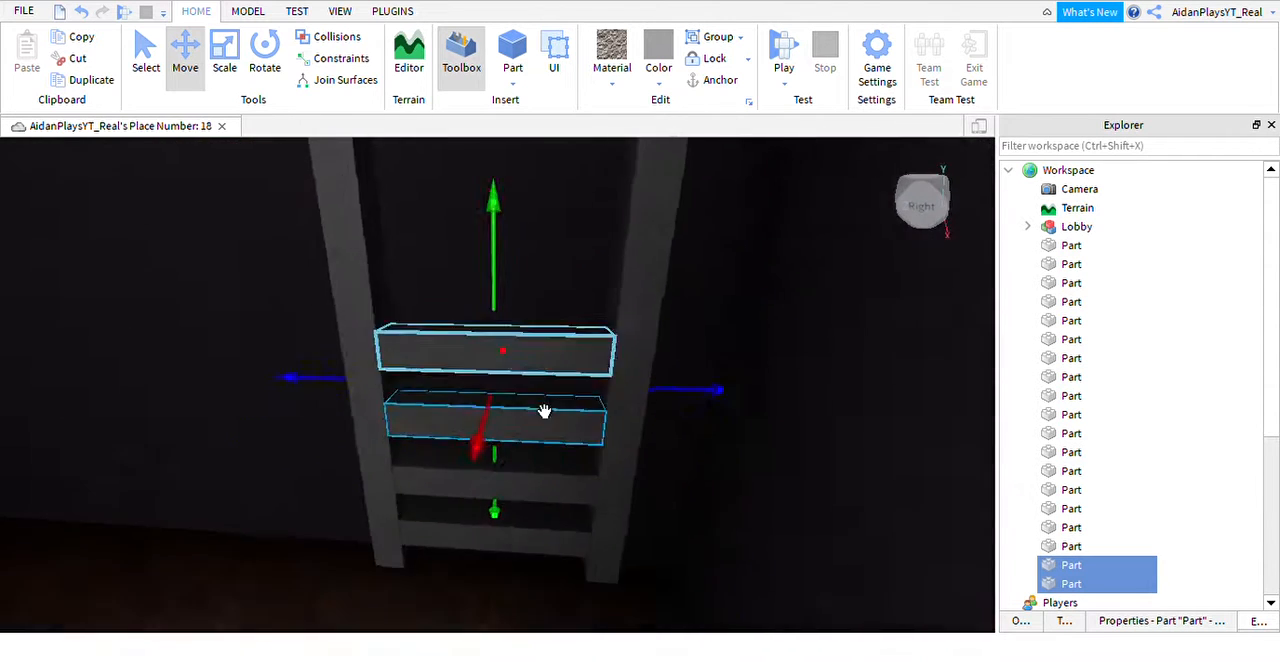
pyautogui.scroll(-5, 545, 413)
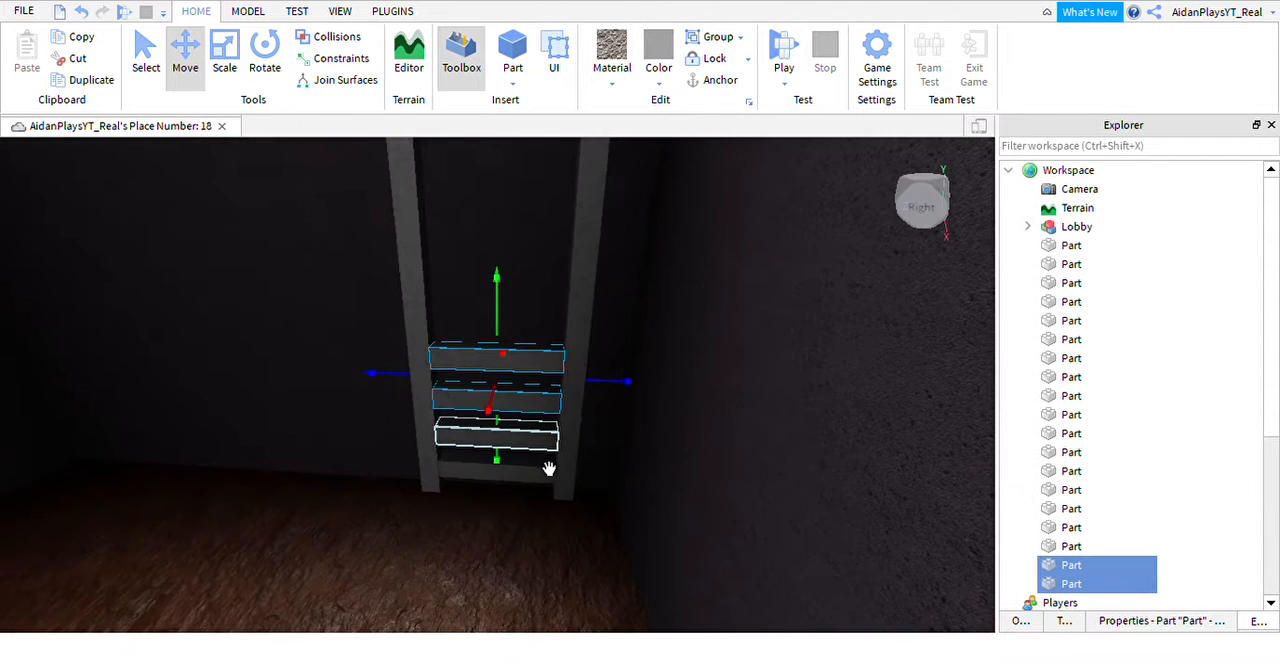
# Select all four rungs and stack a duplicate set directly above them with the same spacing.
pyautogui.keyDown('ctrl'); pyautogui.click(557, 470); pyautogui.keyUp('ctrl')
pyautogui.keyDown('ctrl'); pyautogui.click(558, 498); pyautogui.keyUp('ctrl')
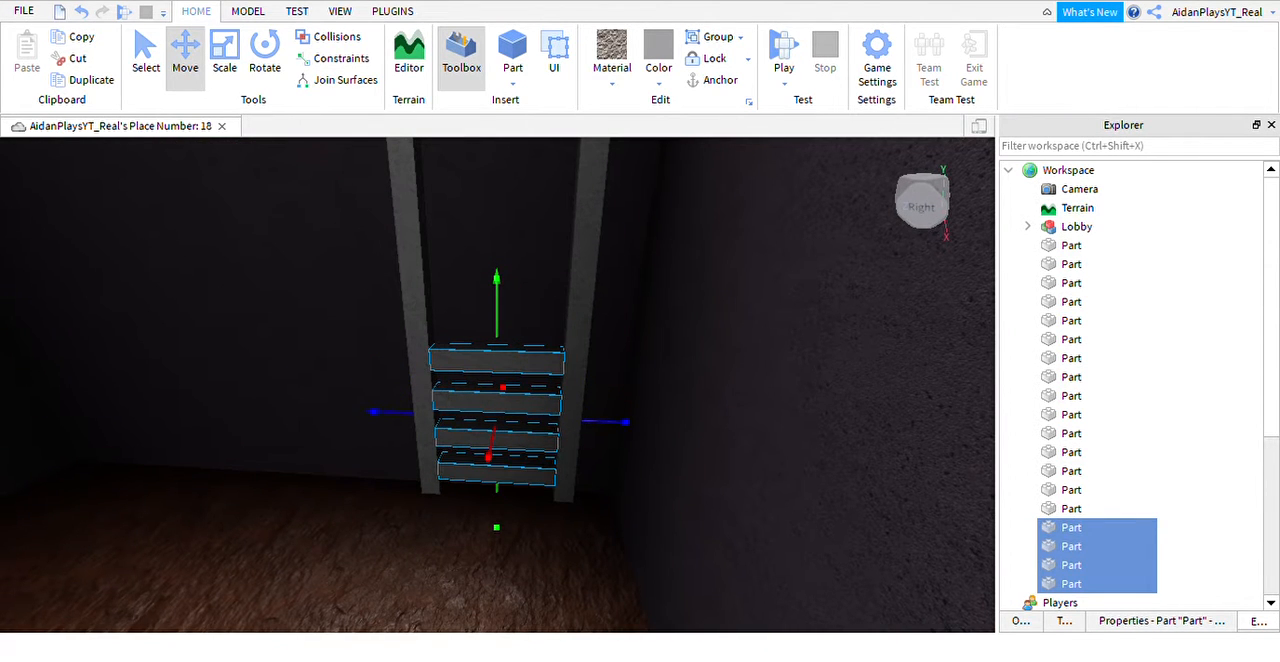
pyautogui.hotkey('ctrl', 'd')
pyautogui.moveTo(527, 315); pyautogui.dragTo(534, 291)
pyautogui.moveTo(534, 291); pyautogui.dragTo(534, 291, button='right')
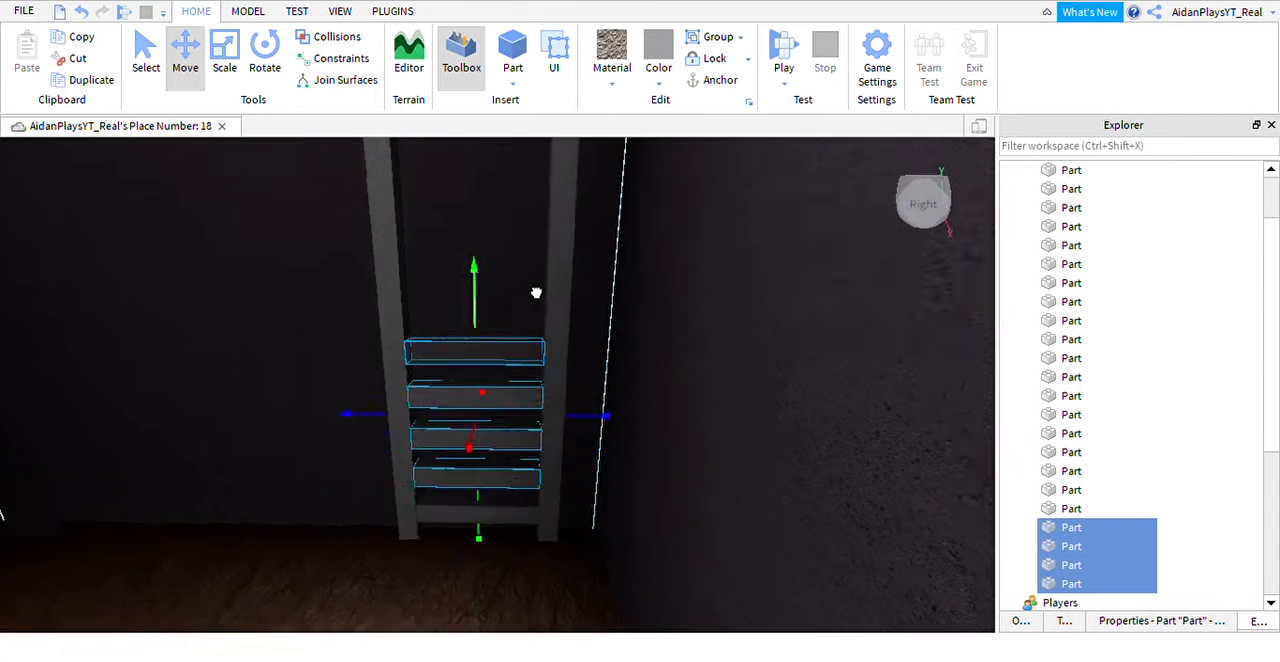
pyautogui.moveTo(534, 291); pyautogui.dragTo(535, 291)
pyautogui.moveTo(534, 291); pyautogui.dragTo(535, 291, button='right')
pyautogui.moveTo(535, 291); pyautogui.dragTo(536, 292)
pyautogui.moveTo(536, 292); pyautogui.dragTo(531, 314, button='right')
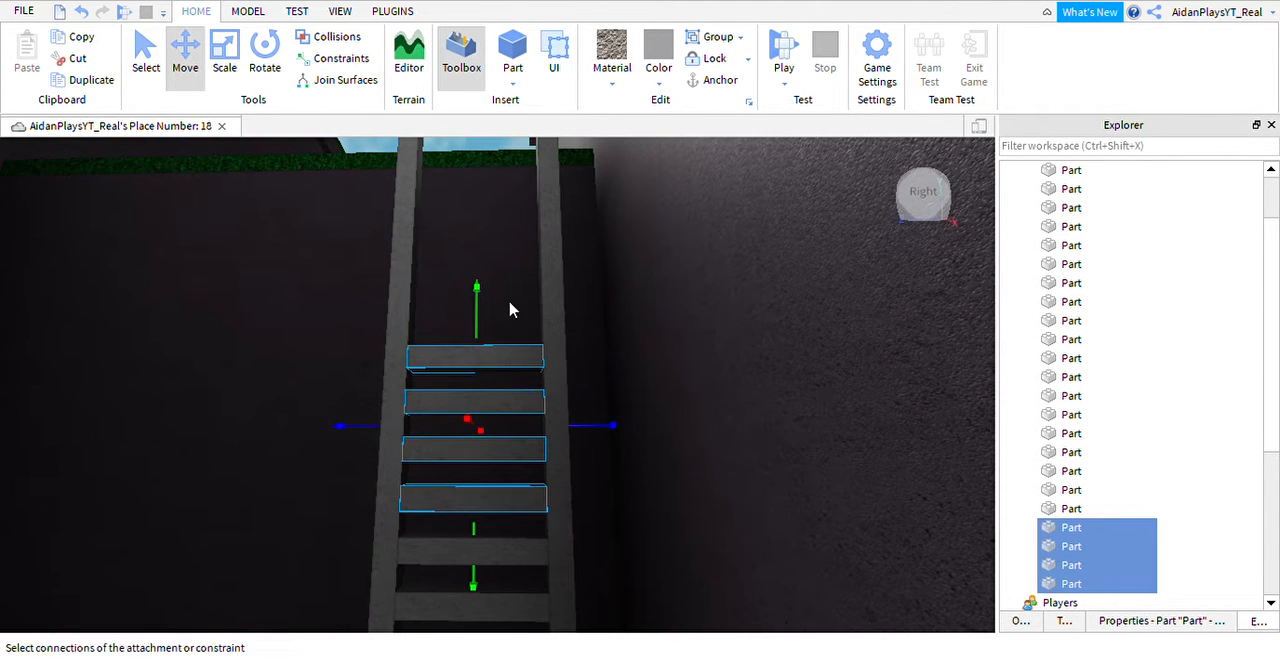
# Stack another set of four duplicated rungs above the eighth rung, ending just below the grass strip.
pyautogui.scroll(-5, 585, 452)
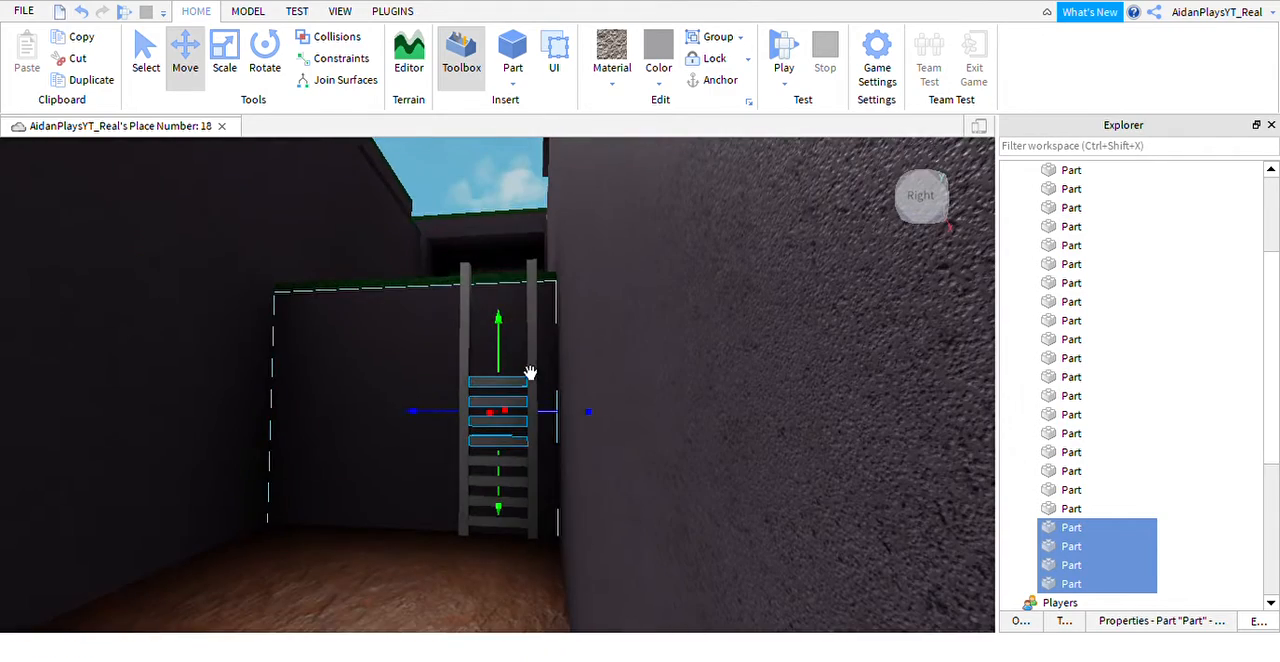
pyautogui.moveTo(536, 304); pyautogui.dragTo(543, 349, button='right')
pyautogui.scroll(4, 512, 300)
pyautogui.scroll(-5, 543, 349)
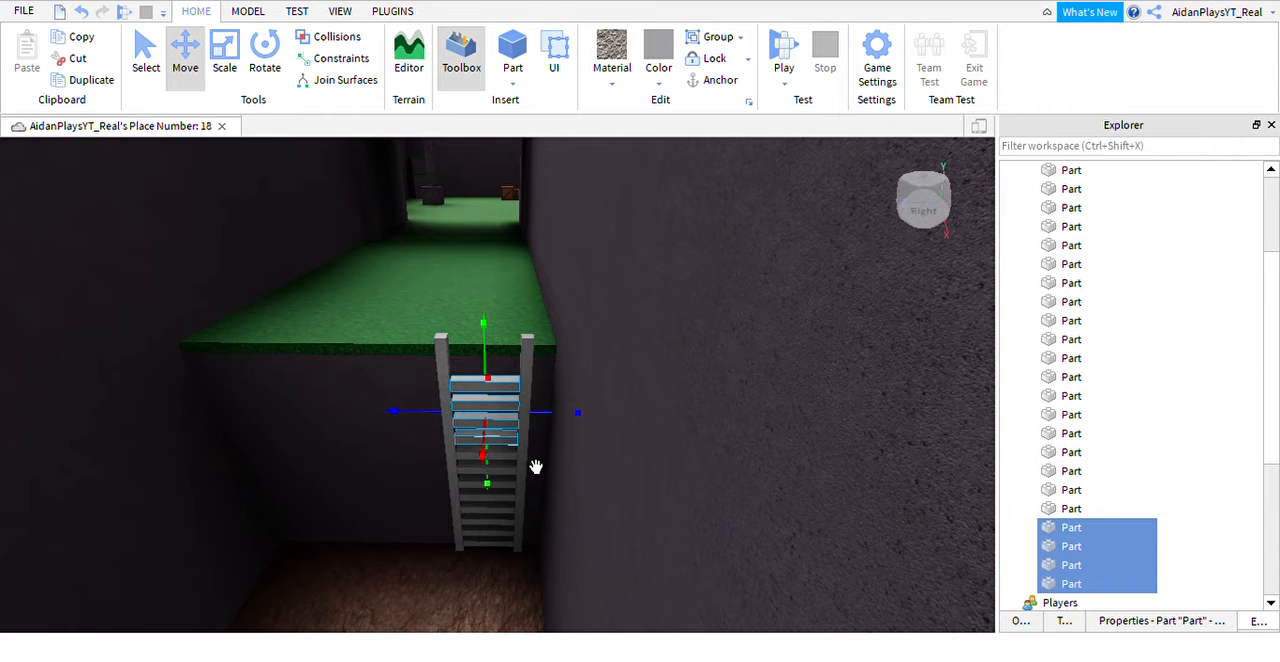
# Duplicate the two highest rungs up to the tops of the posts and delete the uppermost copy.
pyautogui.keyDown('ctrl'); pyautogui.click(474, 439); pyautogui.keyUp('ctrl')
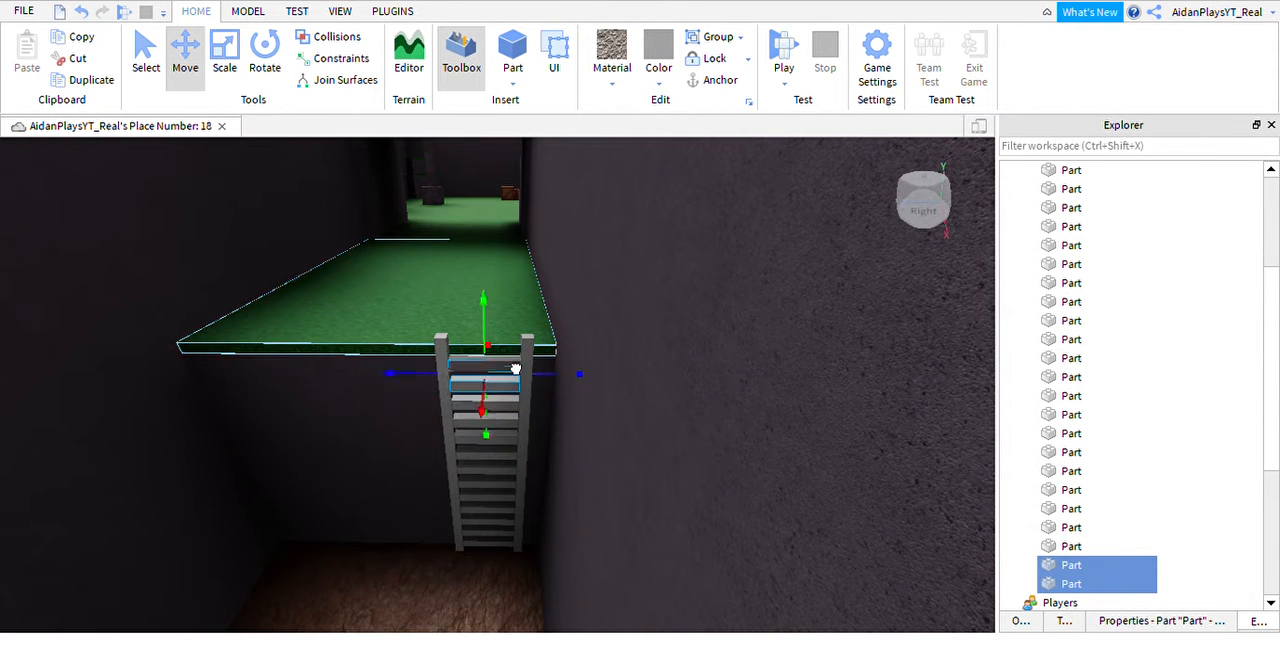
pyautogui.scroll(4, 515, 345)
pyautogui.moveTo(514, 346); pyautogui.dragTo(537, 248, button='right')
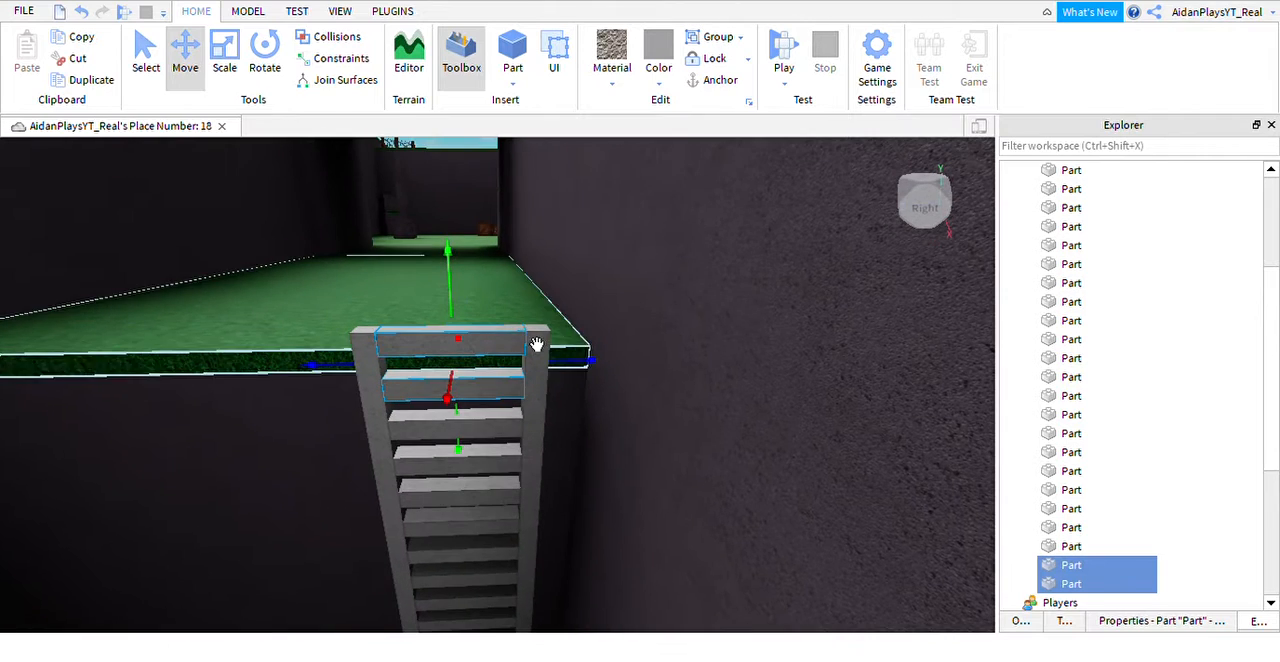
pyautogui.click(550, 376)
pyautogui.click(530, 374)
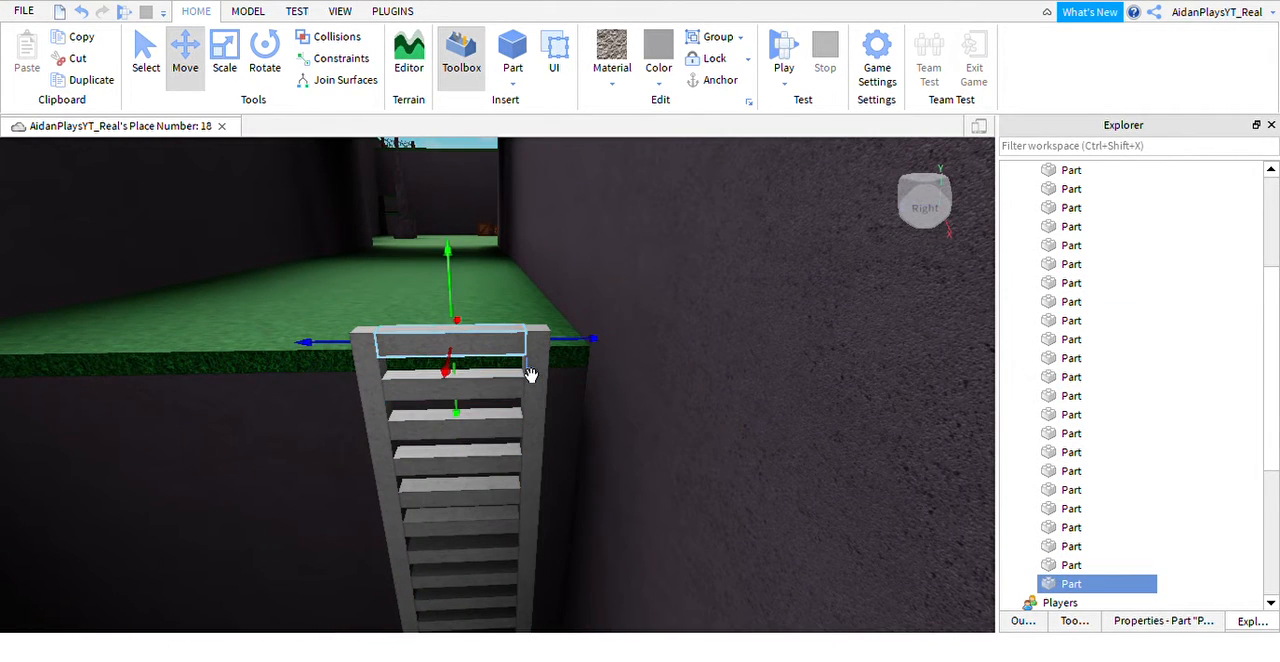
pyautogui.press('Delete')
# Shorten both ladder posts so their tops sit roughly level with the surface of the grass strip.
pyautogui.scroll(2, 563, 329)
pyautogui.scroll(-1, 574, 329)
pyautogui.scroll(3, 575, 329)
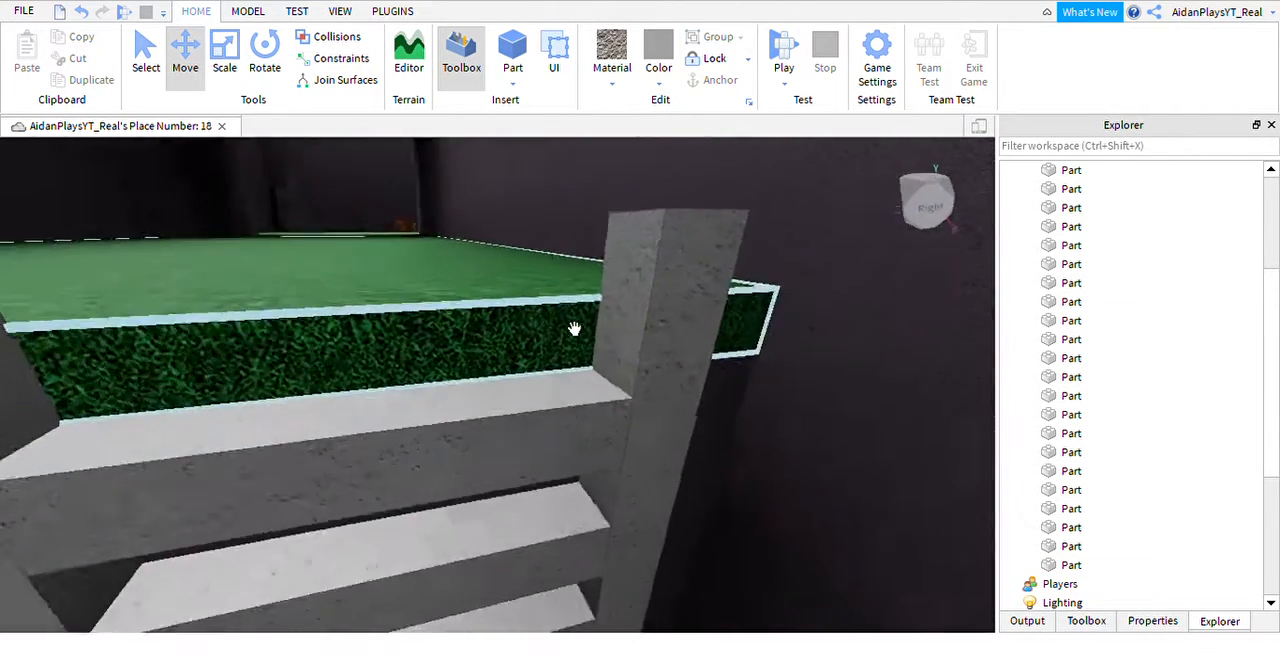
pyautogui.moveTo(574, 329); pyautogui.dragTo(669, 334, button='right')
pyautogui.scroll(-3, 669, 334)
pyautogui.click(618, 366)
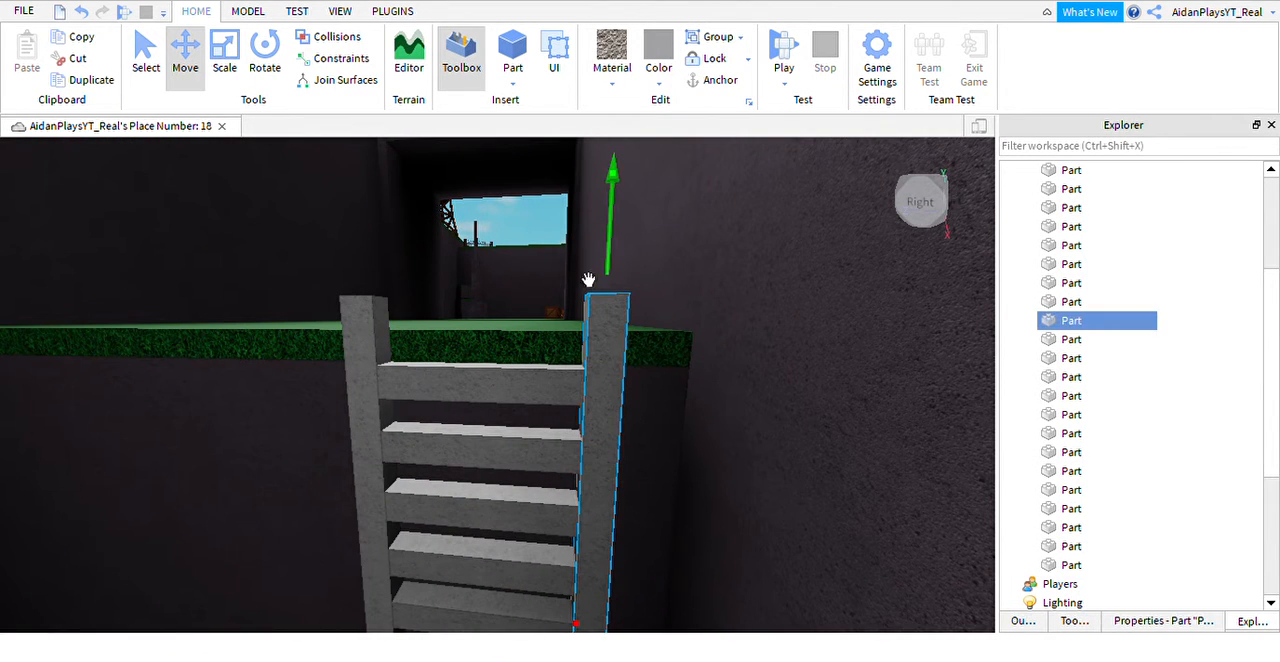
pyautogui.click(222, 57)
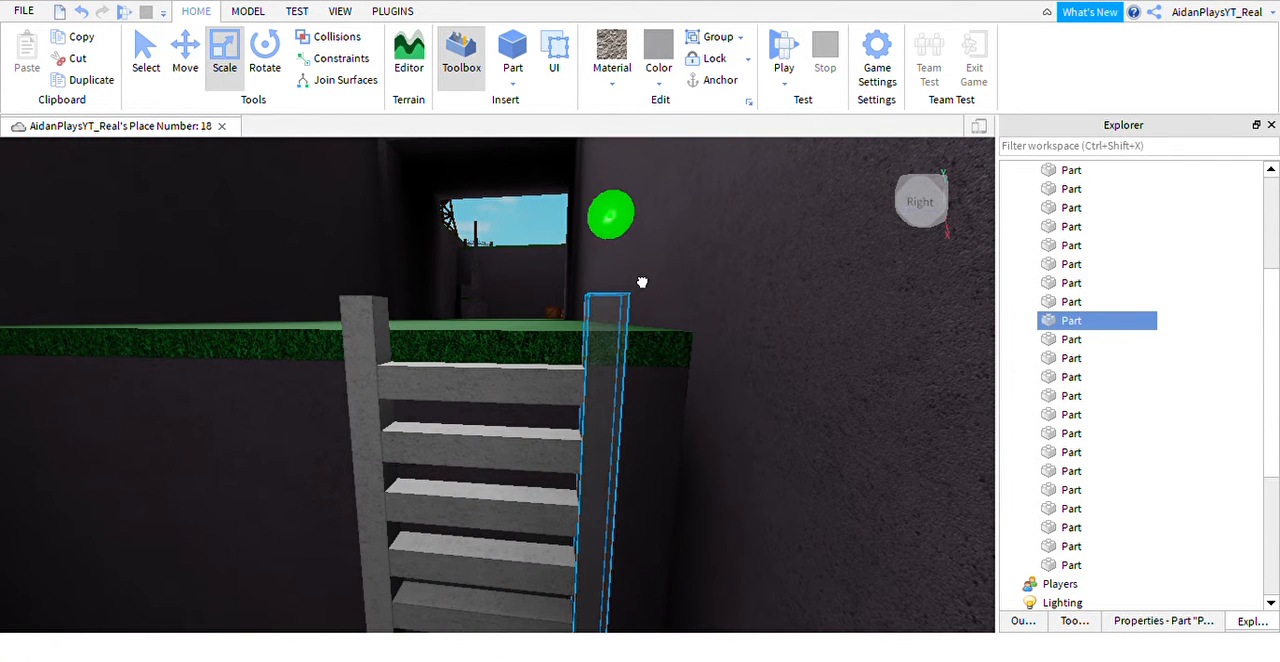
pyautogui.click(372, 330)
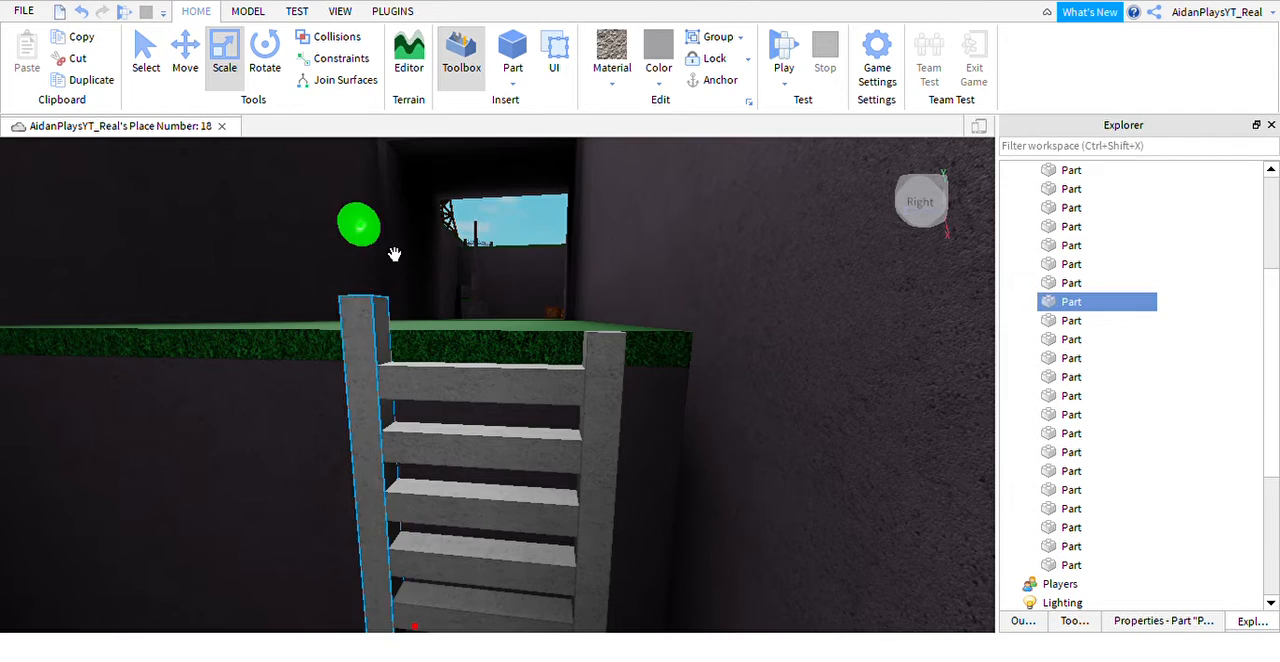
pyautogui.moveTo(394, 254); pyautogui.dragTo(394, 277)
pyautogui.moveTo(426, 277); pyautogui.dragTo(442, 337, button='right')
# Select both posts and every rung of the ladder and group them into one model.
pyautogui.press('s')
pyautogui.press('w')
pyautogui.press('s')
pyautogui.press('w')
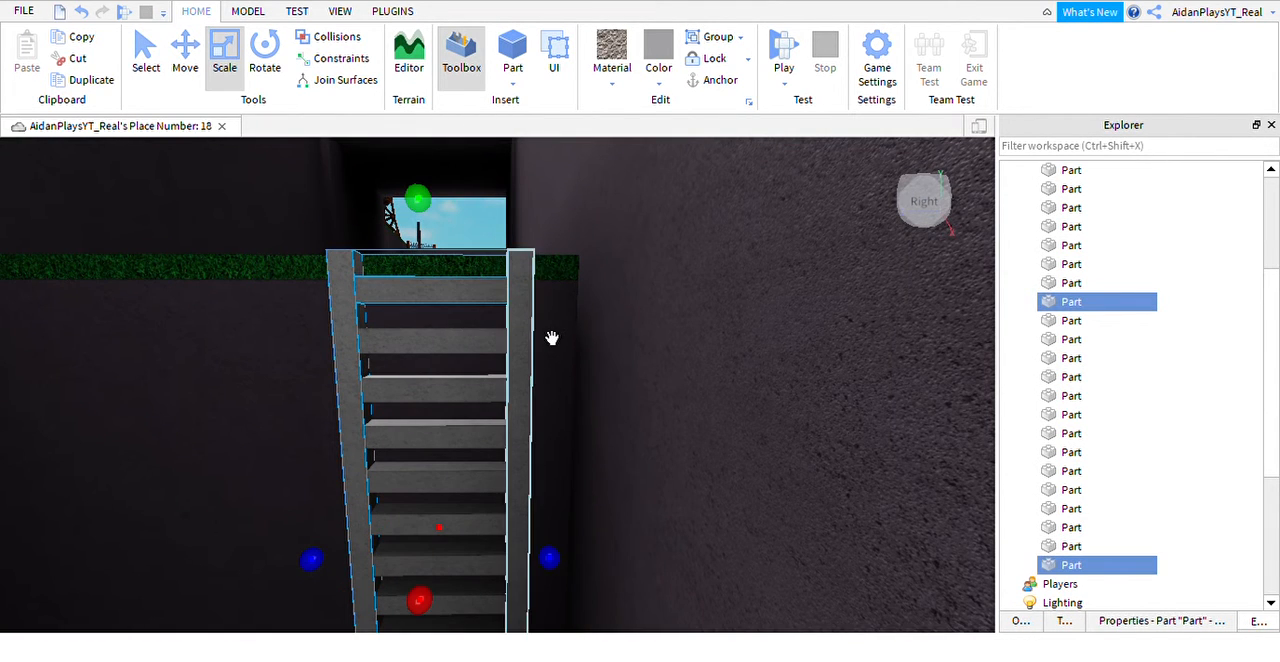
pyautogui.keyDown('ctrl'); pyautogui.click(545, 334); pyautogui.keyUp('ctrl')
pyautogui.keyDown('ctrl'); pyautogui.click(503, 372); pyautogui.keyUp('ctrl')
pyautogui.keyDown('ctrl'); pyautogui.click(491, 424); pyautogui.keyUp('ctrl')
pyautogui.moveTo(491, 424); pyautogui.dragTo(517, 471, button='right')
pyautogui.keyDown('ctrl'); pyautogui.click(503, 429); pyautogui.keyUp('ctrl')
pyautogui.keyDown('ctrl'); pyautogui.click(505, 446); pyautogui.keyUp('ctrl')
pyautogui.keyDown('ctrl'); pyautogui.click(509, 474); pyautogui.keyUp('ctrl')
pyautogui.keyDown('ctrl'); pyautogui.click(524, 476); pyautogui.keyUp('ctrl')
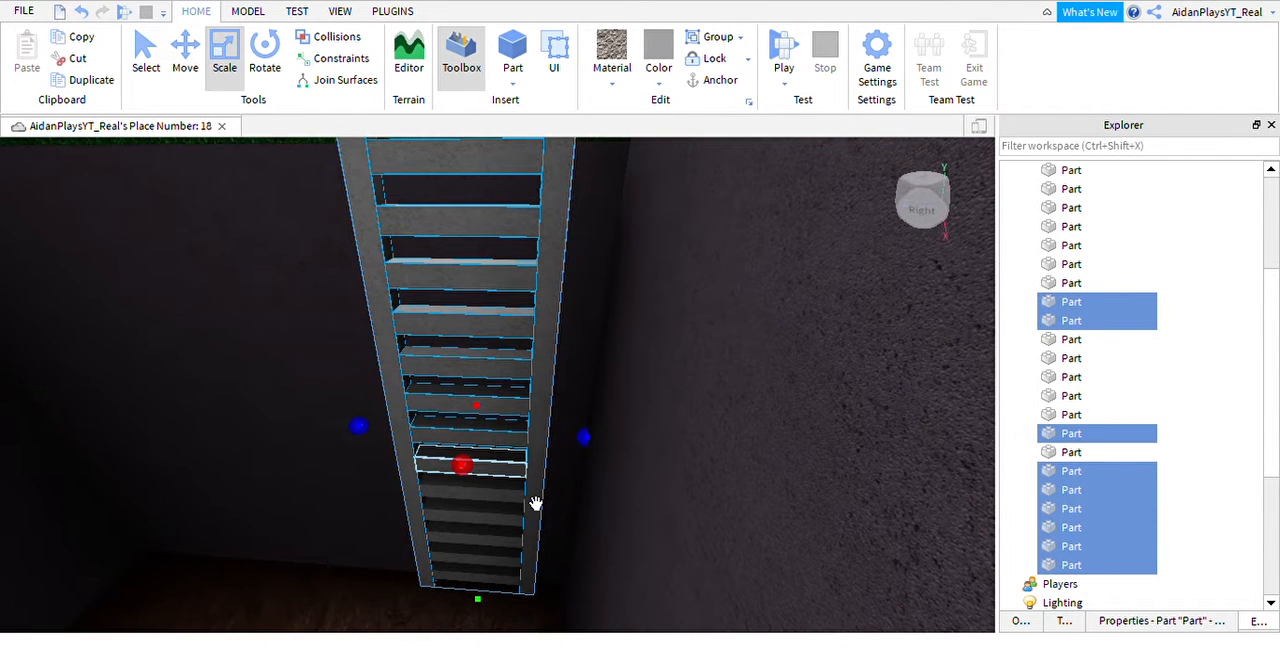
pyautogui.keyDown('ctrl'); pyautogui.click(533, 508); pyautogui.keyUp('ctrl')
pyautogui.keyDown('ctrl'); pyautogui.click(534, 526); pyautogui.keyUp('ctrl')
pyautogui.keyDown('ctrl'); pyautogui.click(535, 555); pyautogui.keyUp('ctrl')
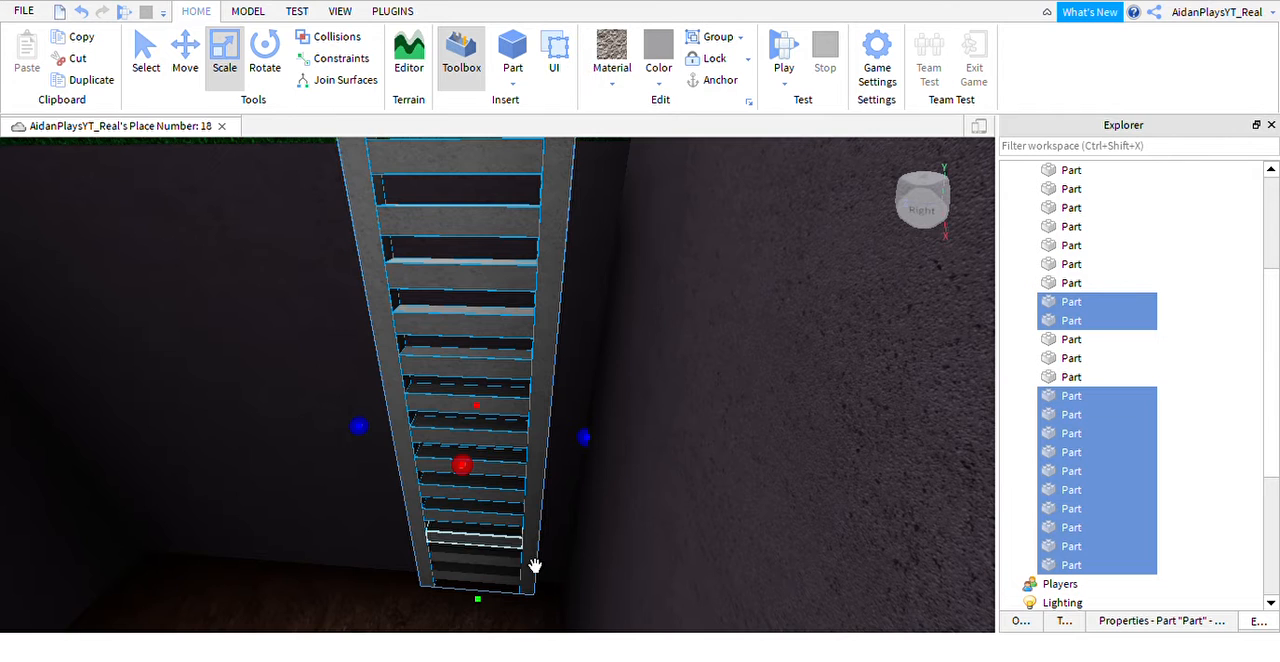
pyautogui.keyDown('ctrl'); pyautogui.click(534, 575); pyautogui.keyUp('ctrl')
pyautogui.keyDown('ctrl'); pyautogui.click(533, 592); pyautogui.keyUp('ctrl')
pyautogui.keyDown('ctrl'); pyautogui.click(536, 592); pyautogui.keyUp('ctrl')
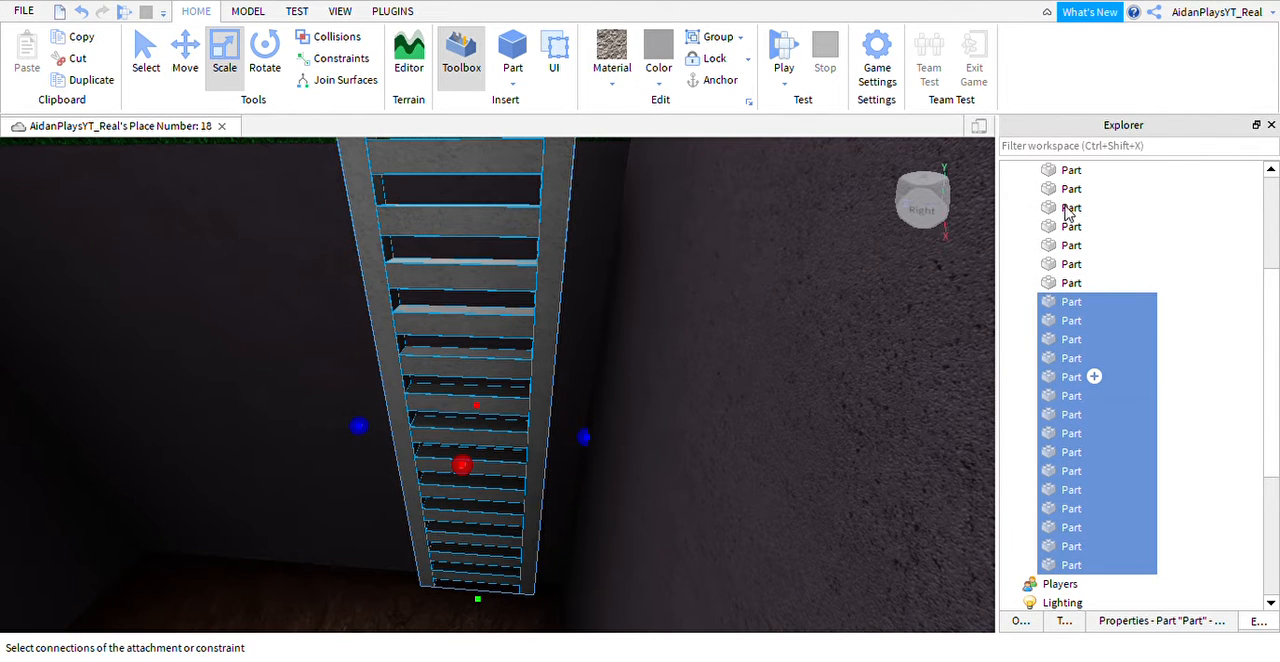
pyautogui.hotkey('ctrl', 'g')
# Rename the grouped model as Ladder1.
pyautogui.press('F2')
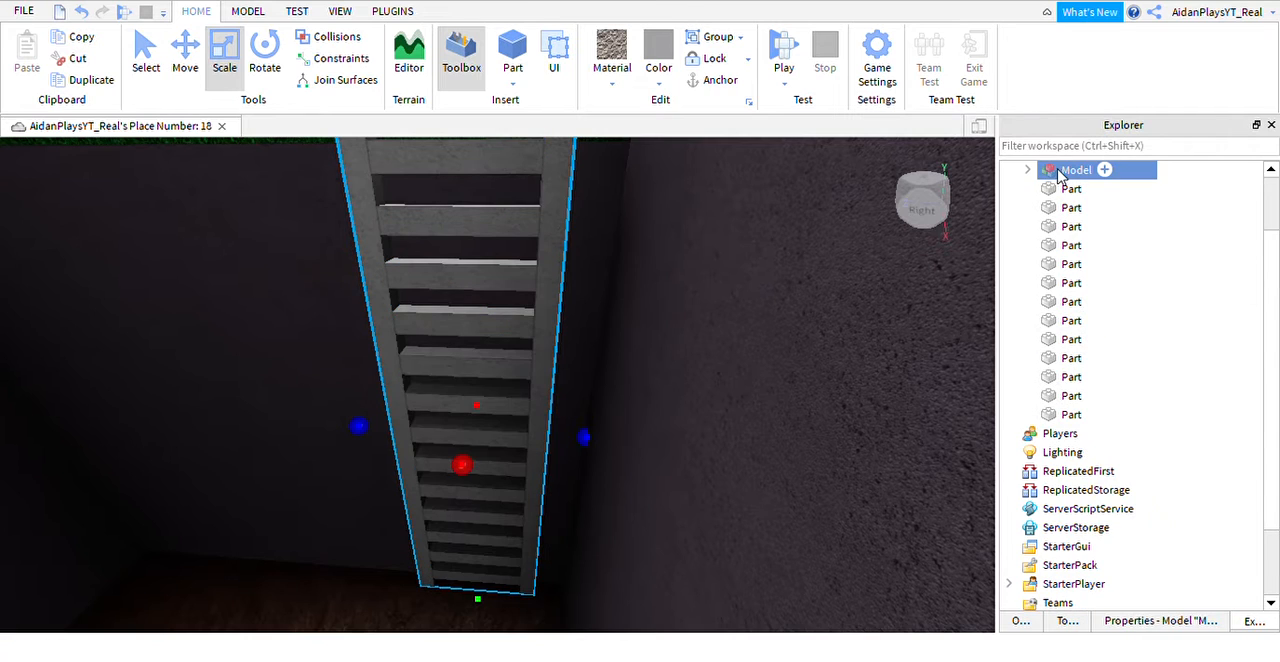
pyautogui.write('Ladder')
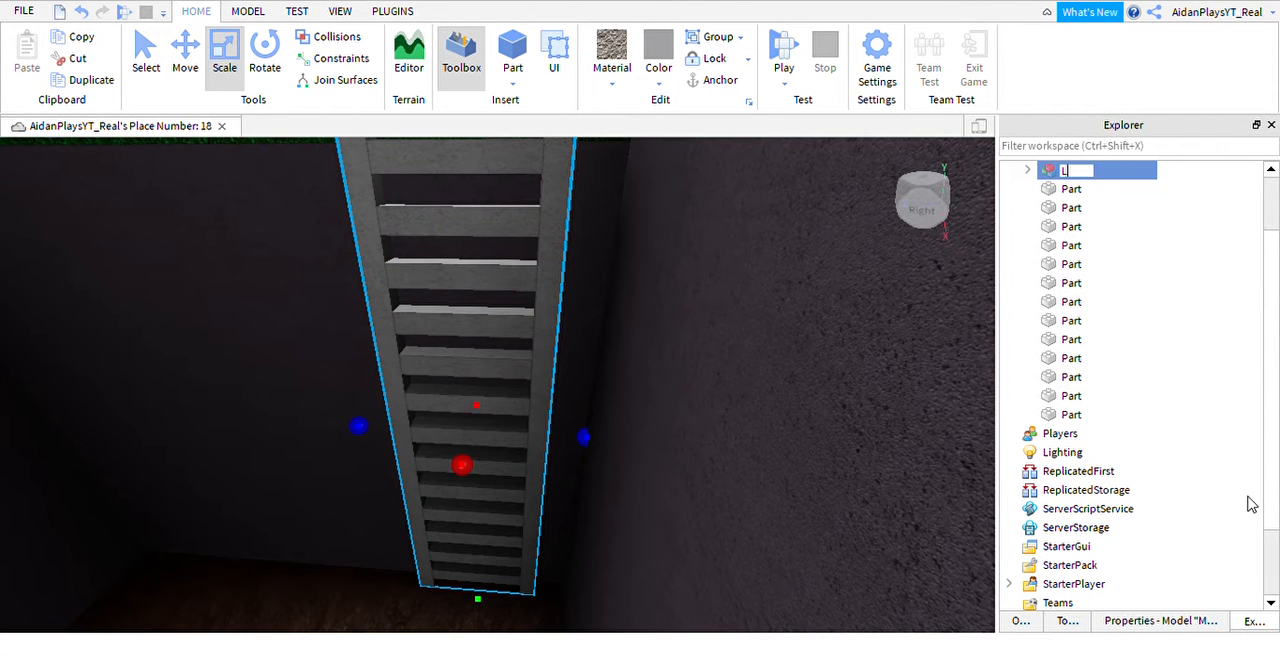
pyautogui.write('1')
pyautogui.press('Return')
pyautogui.scroll(2, 1191, 240)
pyautogui.scroll(-5, 829, 346)
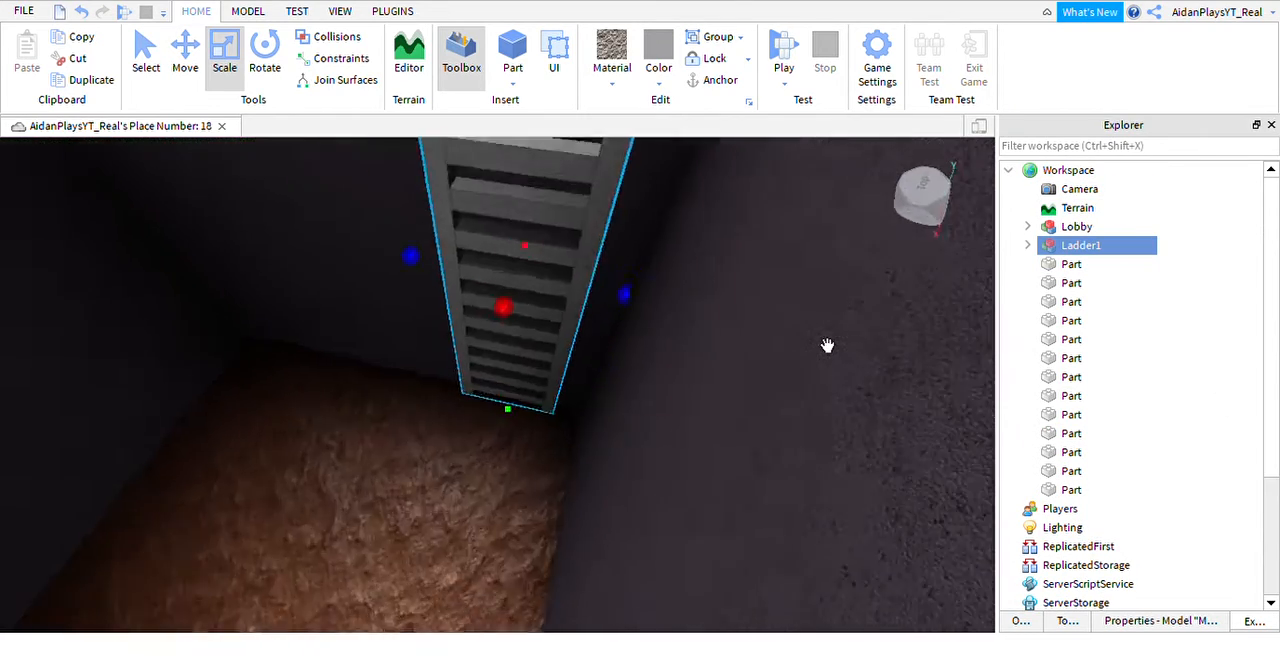
pyautogui.scroll(-3, 606, 366)
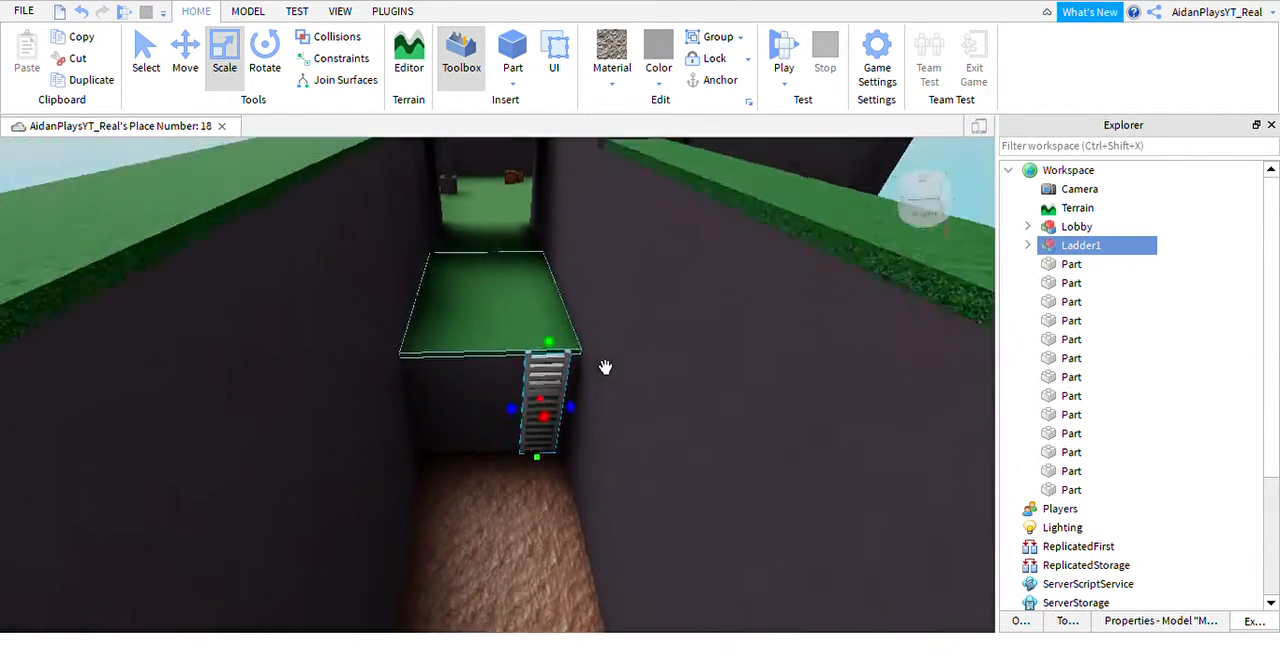
pyautogui.moveTo(605, 367); pyautogui.dragTo(643, 346, button='right')
pyautogui.click(654, 311)
pyautogui.scroll(5, 670, 325)
pyautogui.scroll(3, 628, 286)
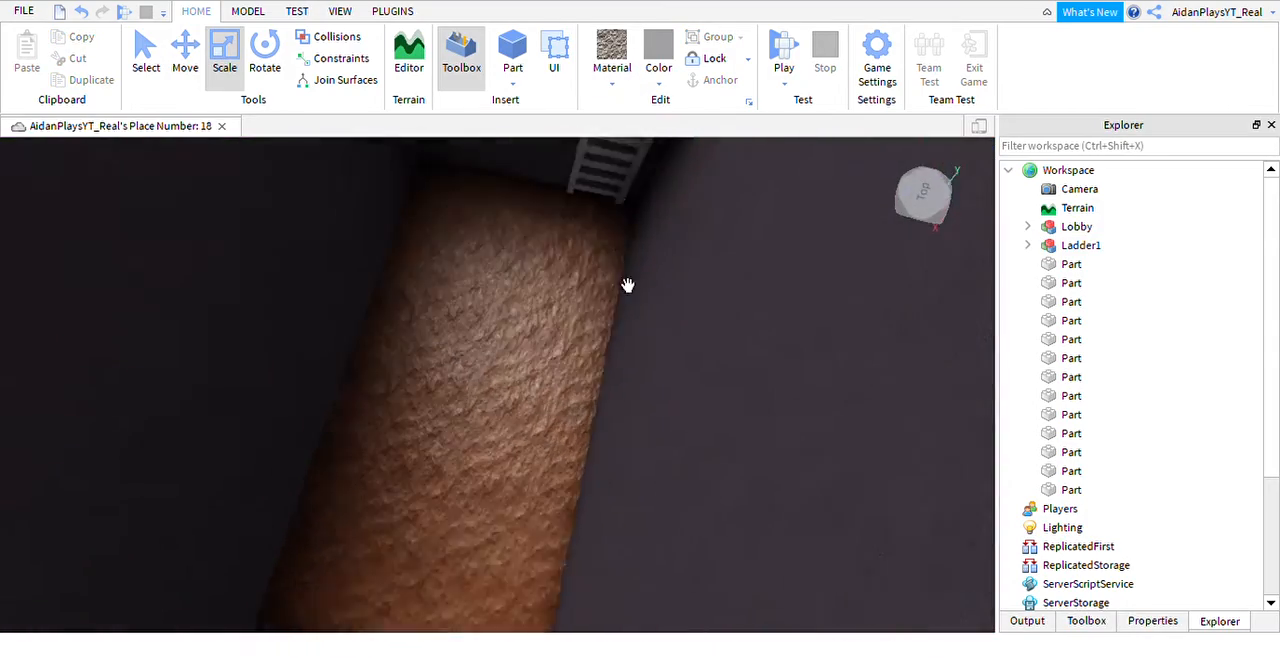
pyautogui.moveTo(628, 286); pyautogui.dragTo(612, 415, button='right')
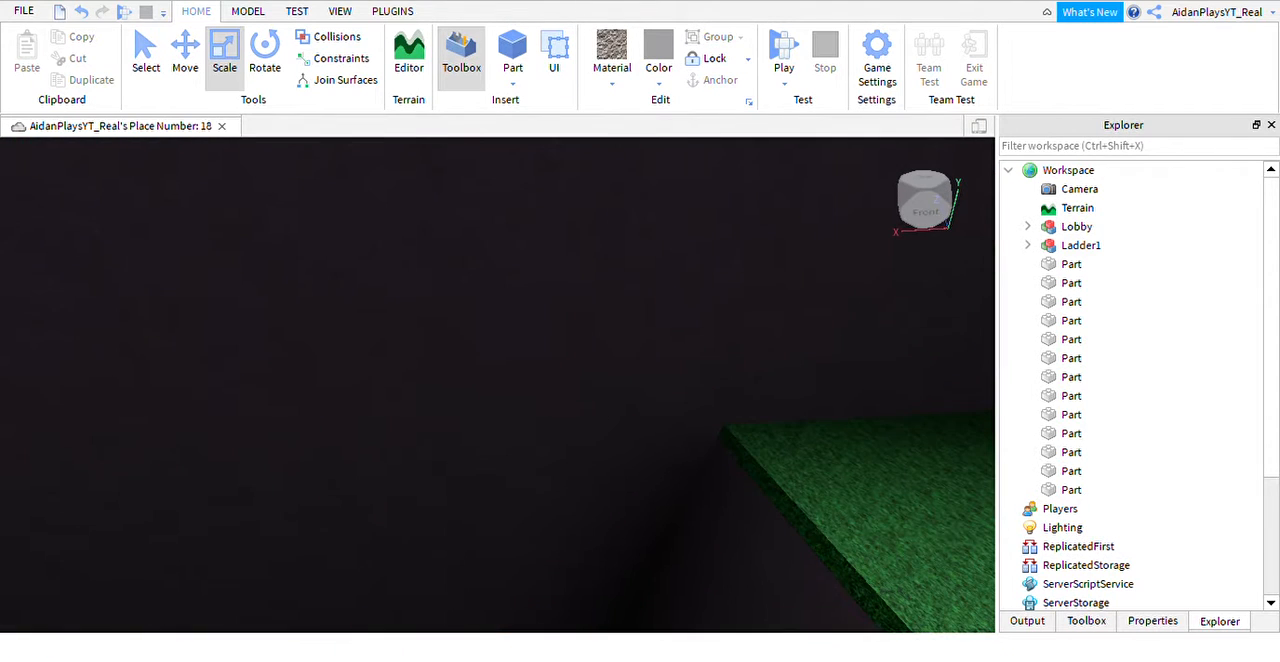
# Choose the brick material and a red colour for new parts, and insert a block part.
pyautogui.click(631, 110)
pyautogui.click(661, 84)
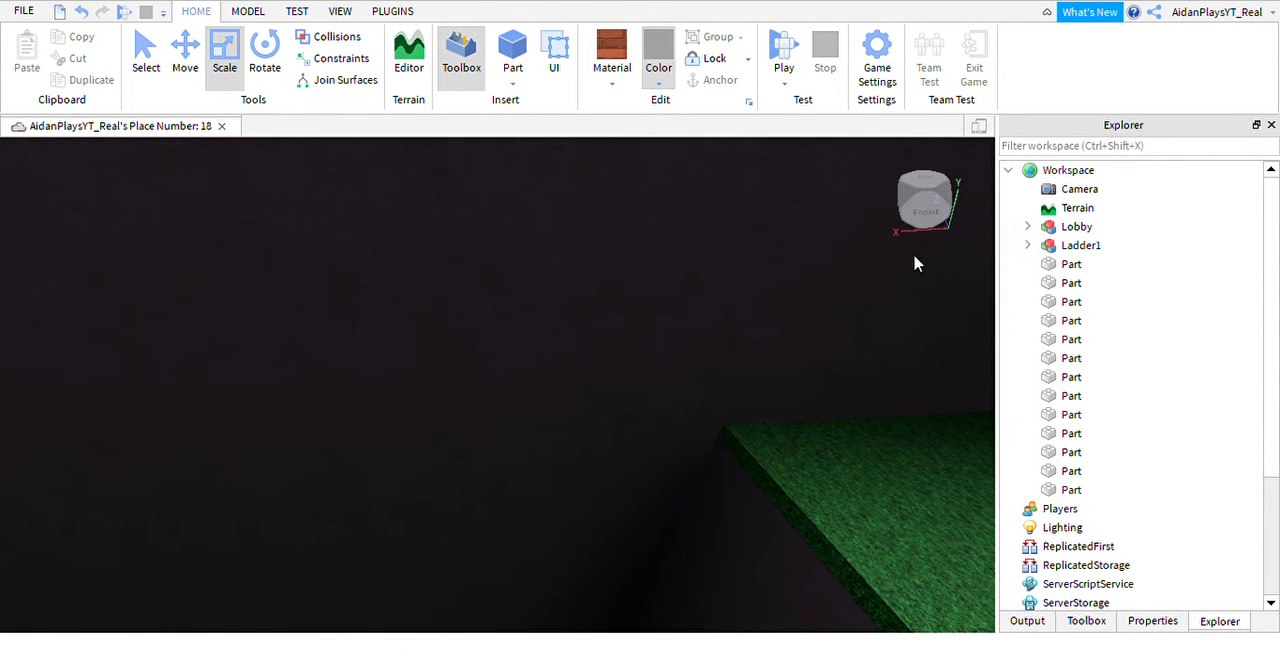
pyautogui.click(949, 297)
pyautogui.moveTo(507, 308); pyautogui.dragTo(474, 264, button='right')
pyautogui.click(512, 50)
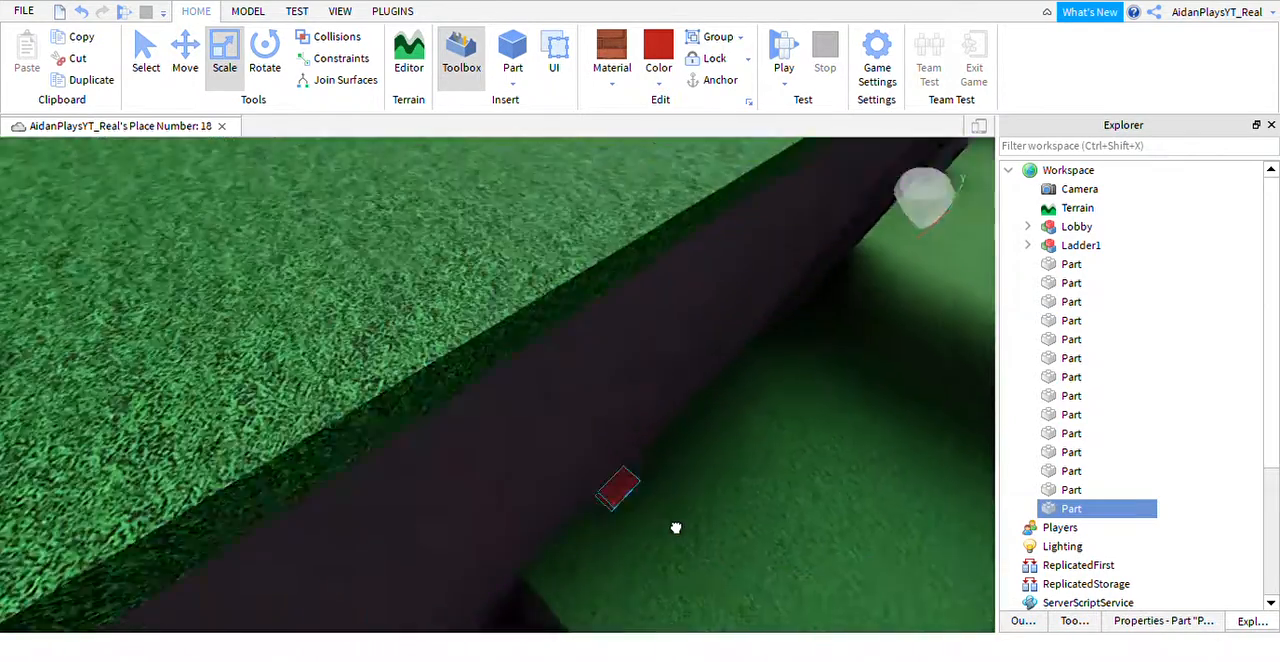
# Move the red brick part beside the corner of the grass strip and stretch it into a wide, flat platform.
pyautogui.moveTo(674, 528); pyautogui.dragTo(674, 526, button='right')
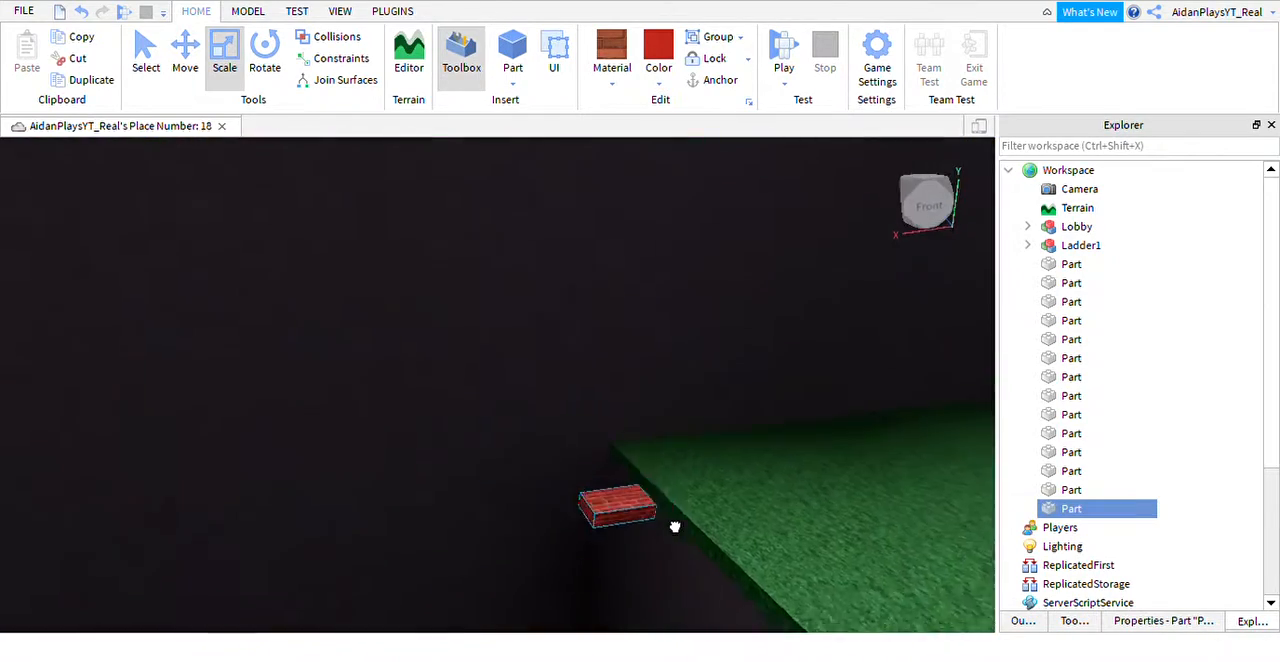
pyautogui.moveTo(674, 526); pyautogui.dragTo(580, 563)
pyautogui.moveTo(580, 563); pyautogui.dragTo(580, 563, button='right')
pyautogui.moveTo(580, 563); pyautogui.dragTo(580, 563)
pyautogui.moveTo(580, 563); pyautogui.dragTo(580, 563, button='right')
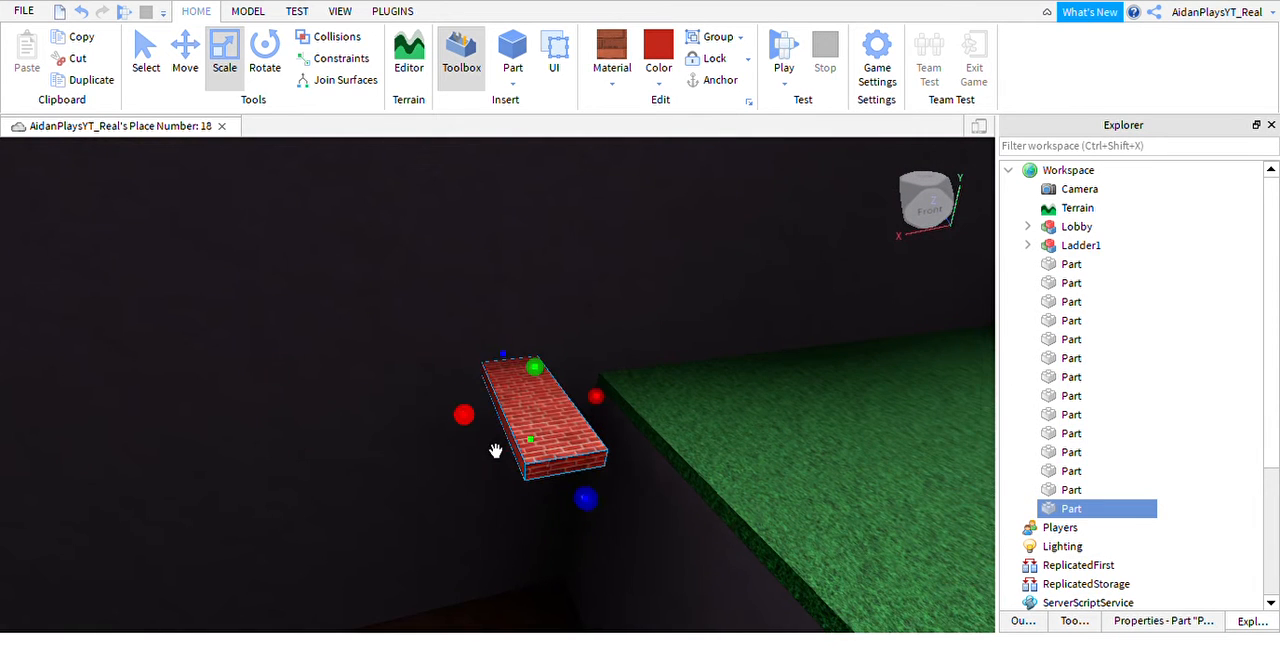
pyautogui.moveTo(494, 449); pyautogui.dragTo(400, 464)
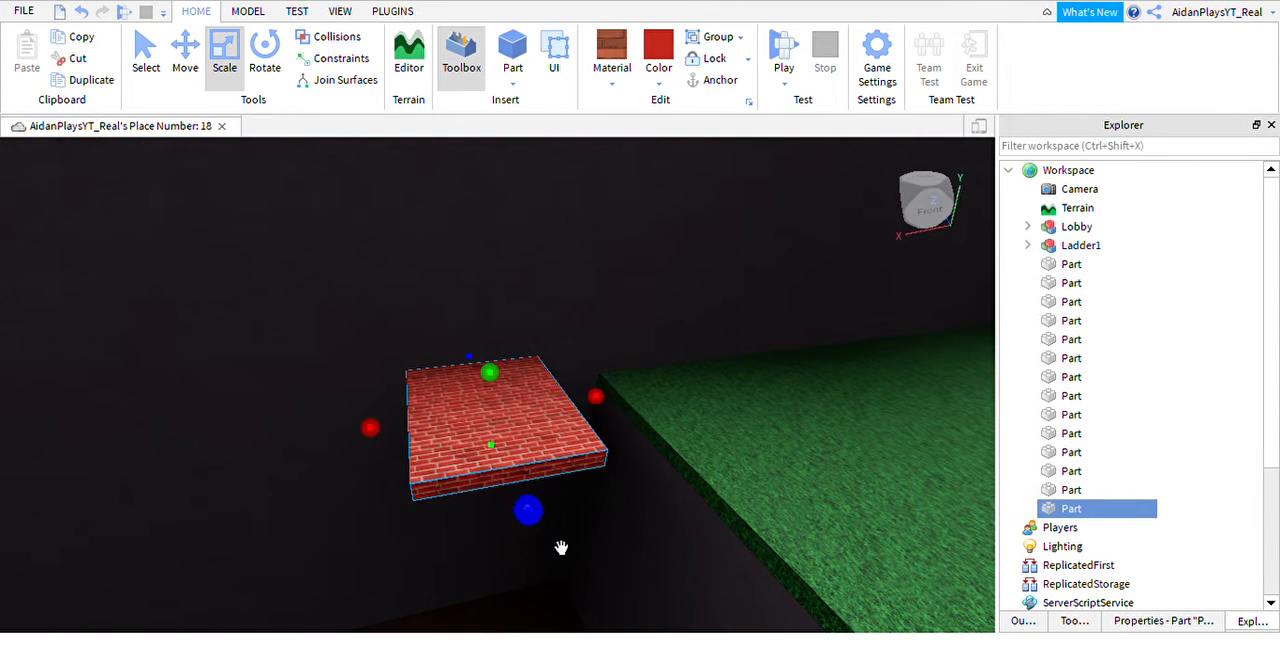
pyautogui.moveTo(560, 548); pyautogui.dragTo(567, 573)
# Add a script to the brick platform and clear its default Hello world code.
pyautogui.moveTo(665, 537); pyautogui.dragTo(665, 537, button='right')
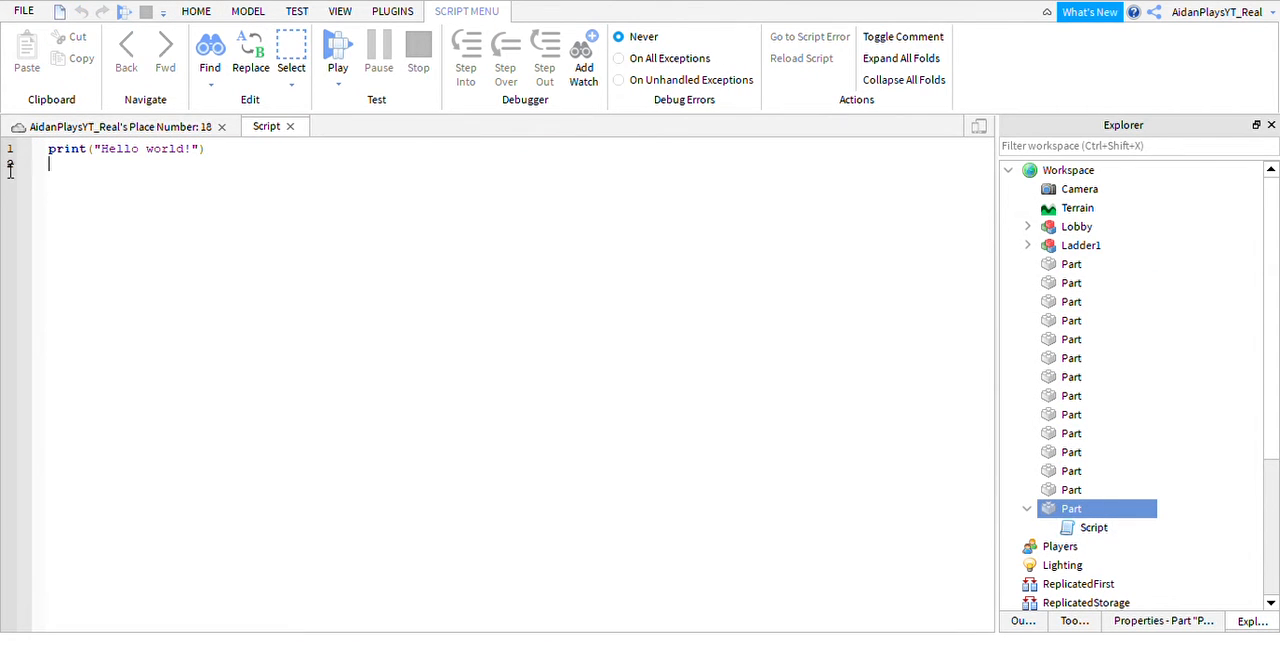
pyautogui.press('BackSpace')
pyautogui.press('BackSpace')
pyautogui.press('BackSpace')
pyautogui.press('BackSpace')
pyautogui.press('BackSpace')
pyautogui.press('BackSpace')
pyautogui.press('BackSpace')
pyautogui.press('BackSpace')
pyautogui.press('BackSpace')
pyautogui.press('BackSpace')
pyautogui.press('BackSpace')
pyautogui.press('BackSpace')
pyautogui.press('BackSpace')
pyautogui.press('BackSpace')
pyautogui.press('BackSpace')
pyautogui.press('BackSpace')
pyautogui.press('BackSpace')
pyautogui.press('BackSpace')
pyautogui.press('BackSpace')
pyautogui.press('BackSpace')
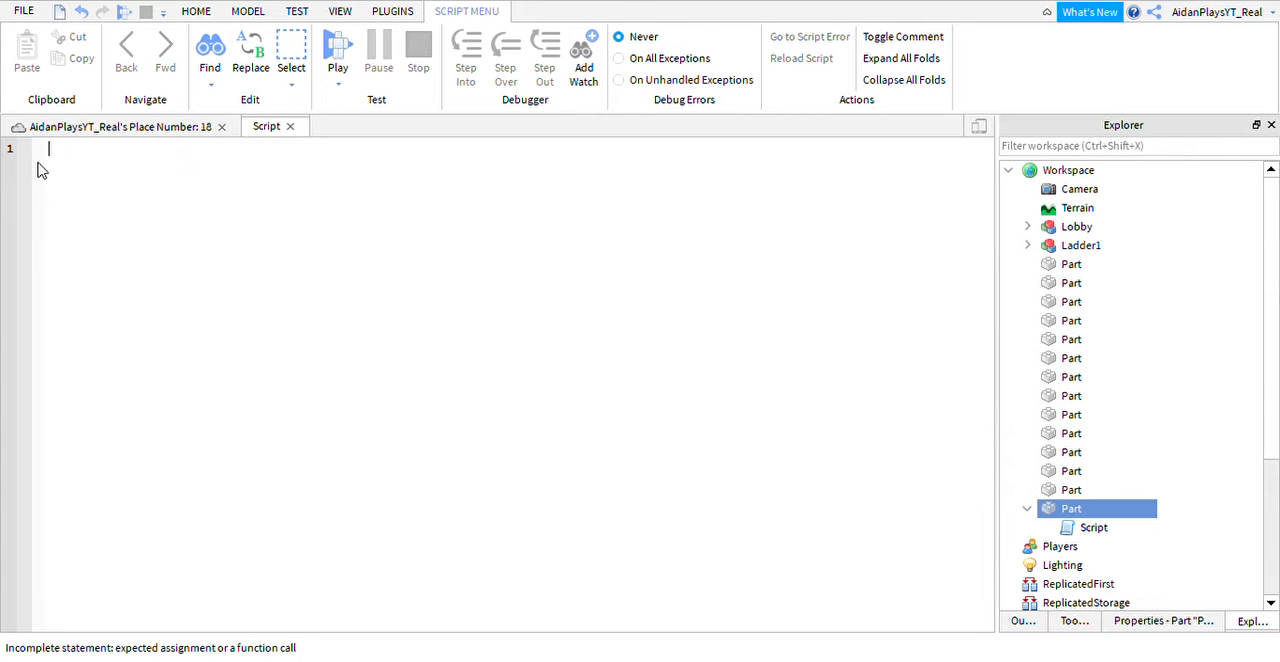
# Rename the red brick part as VanishingPlatform.
pyautogui.click(1052, 511)
pyautogui.press('F2')
pyautogui.write('V')
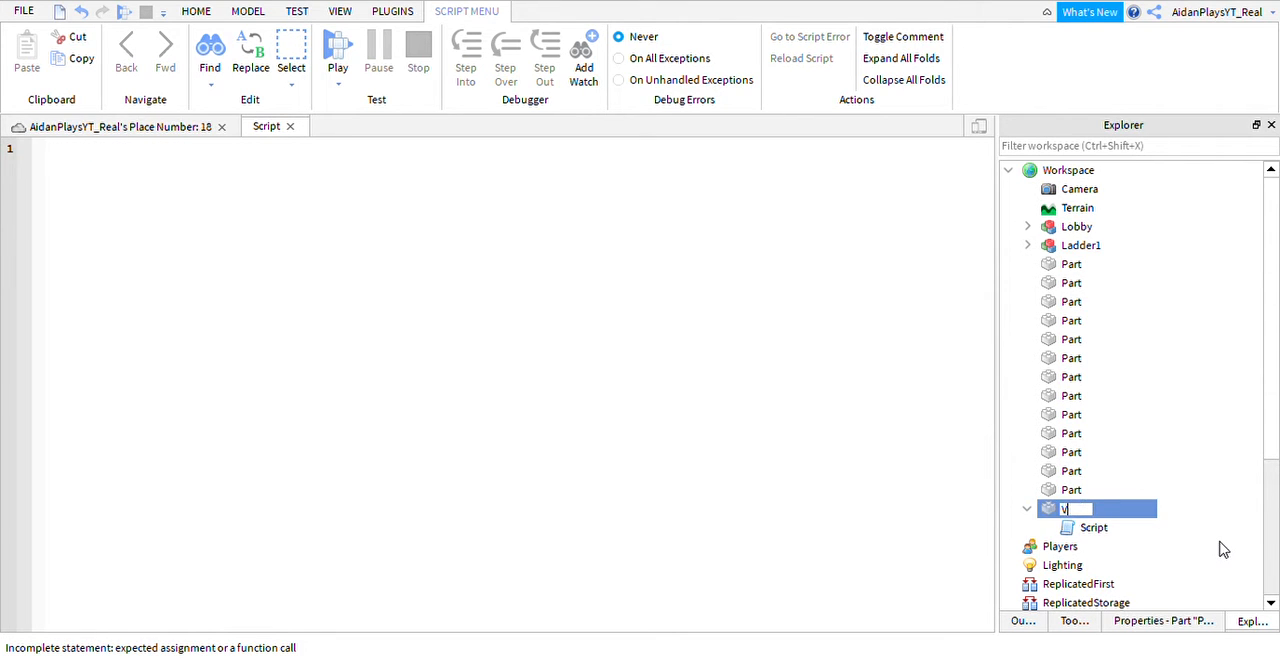
pyautogui.write('anishing')
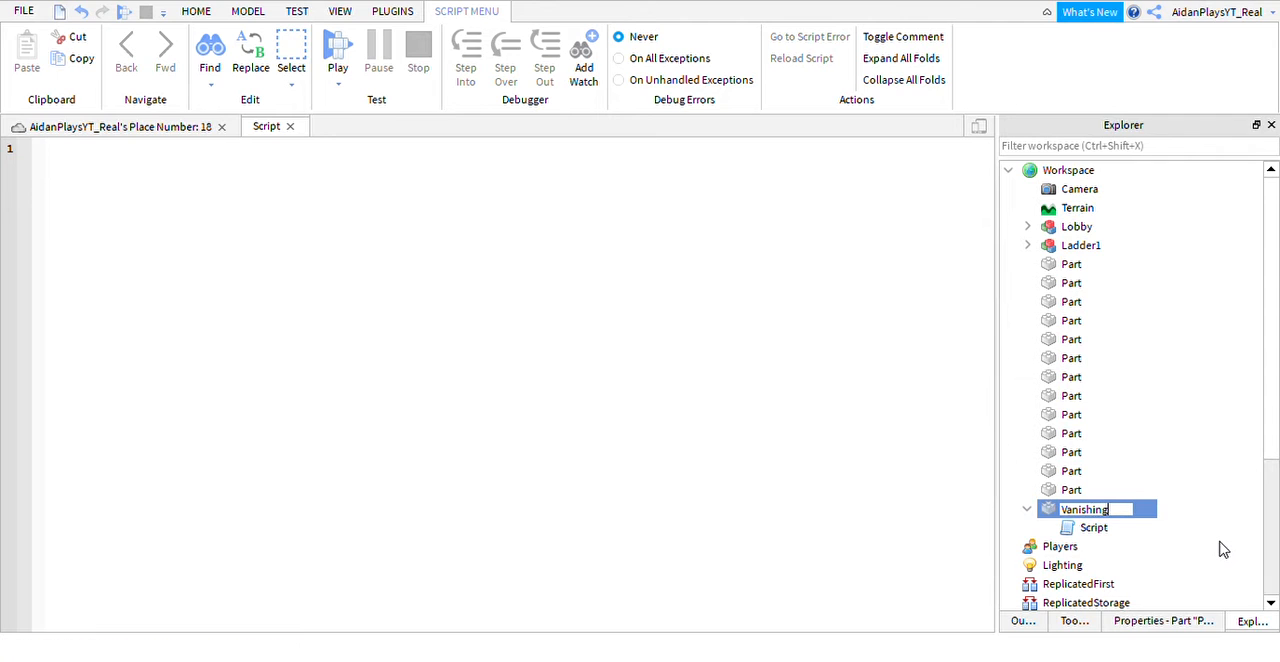
pyautogui.write('Platform')
pyautogui.press('Return')
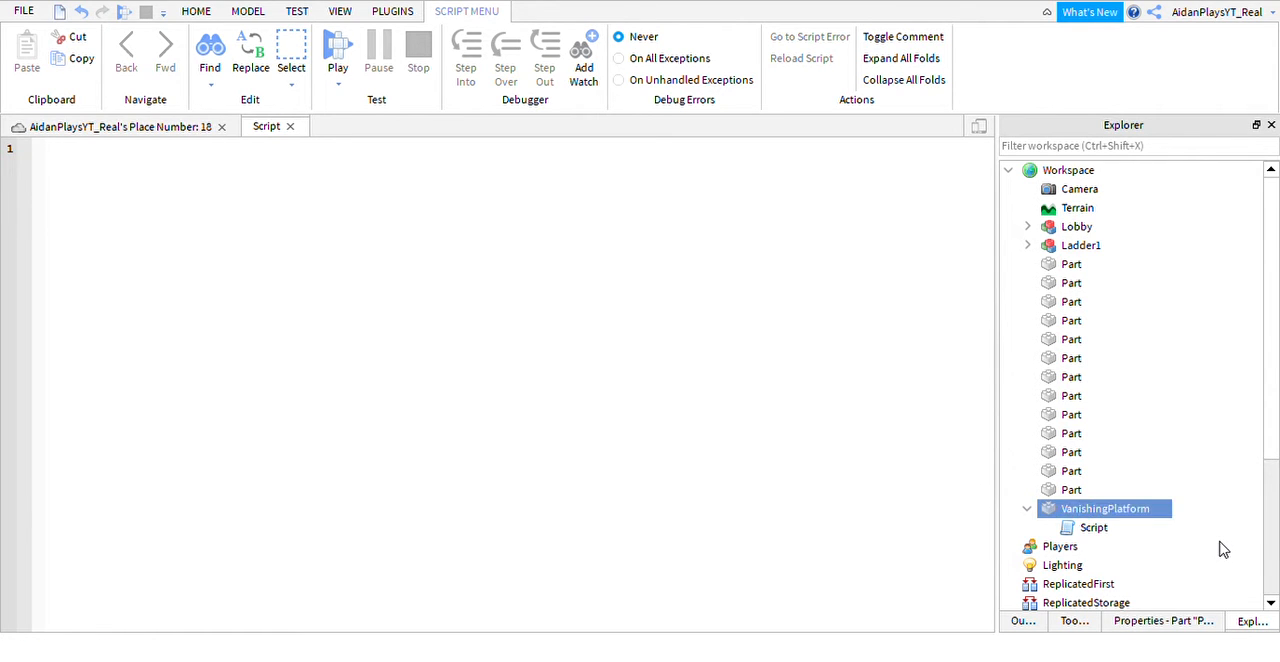
pyautogui.click(229, 253)
pyautogui.write('locla')
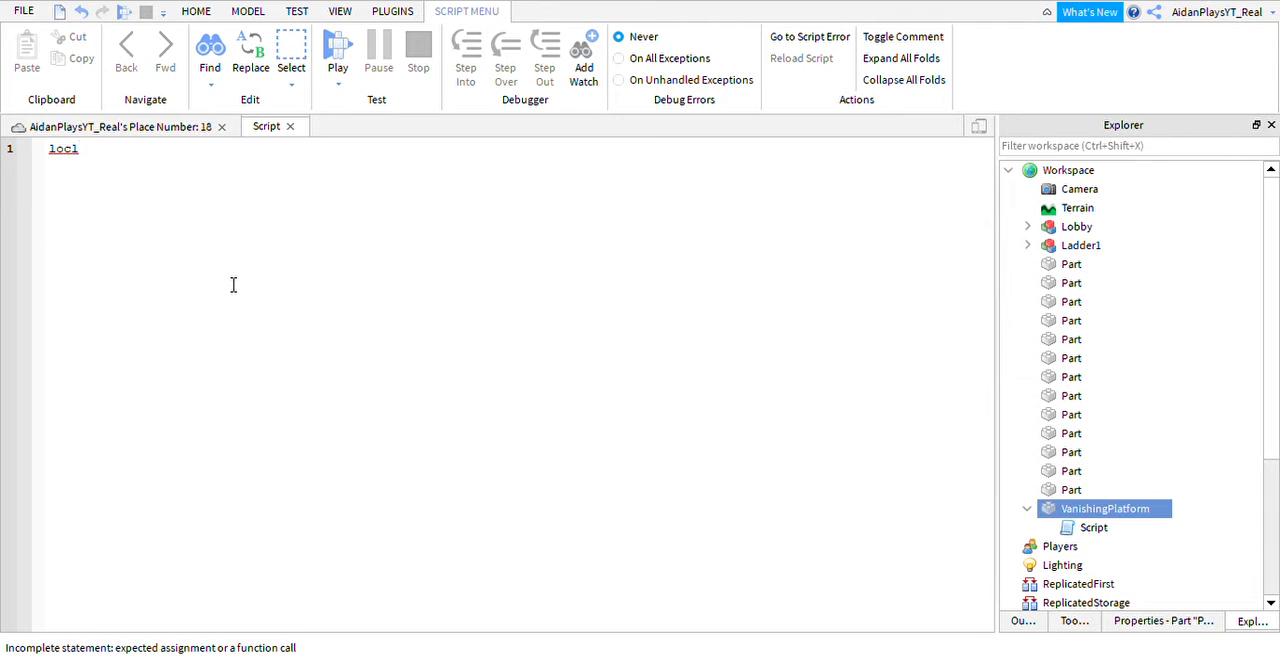
pyautogui.press('BackSpace')
pyautogui.write('al')
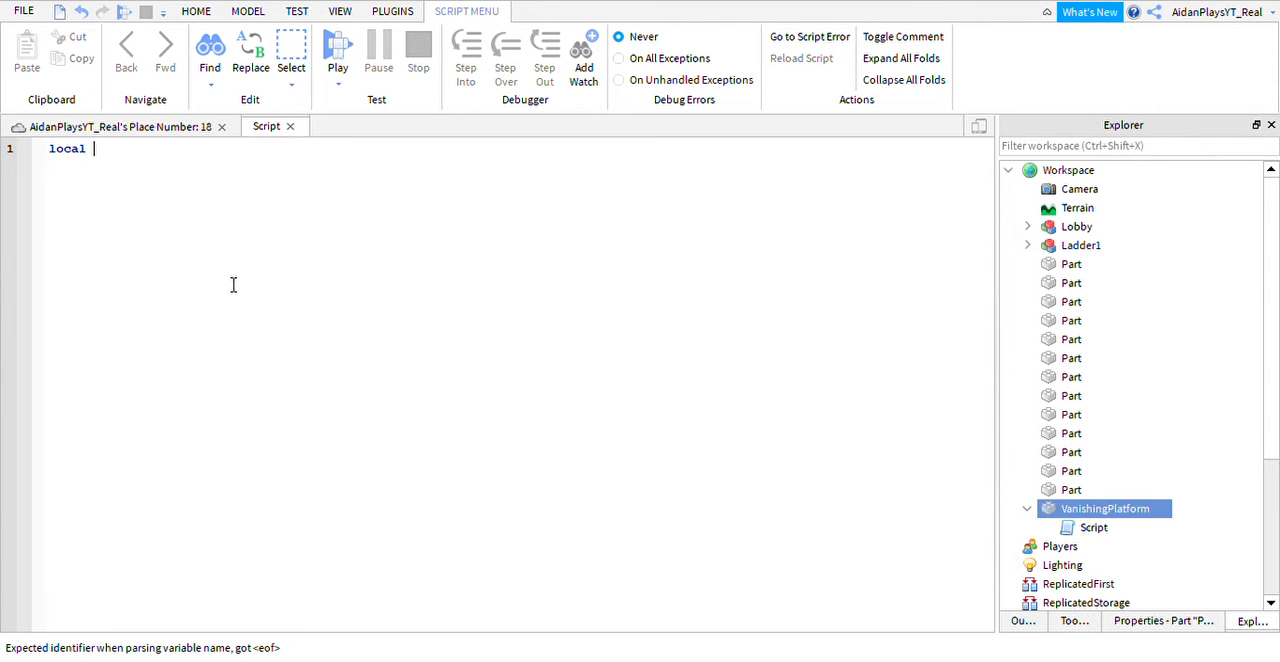
pyautogui.write(' function ()')
pyautogui.press('BackSpace')
pyautogui.press('BackSpace')
pyautogui.press('BackSpace')
pyautogui.press('BackSpace')
pyautogui.press('BackSpace')
pyautogui.press('BackSpace')
pyautogui.press('BackSpace')
pyautogui.press('BackSpace')
pyautogui.press('BackSpace')
pyautogui.press('BackSpace')
pyautogui.press('BackSpace')
pyautogui.press('BackSpace')
pyautogui.press('BackSpace')
pyautogui.press('BackSpace')
pyautogui.press('BackSpace')
pyautogui.press('BackSpace')
pyautogui.press('BackSpace')
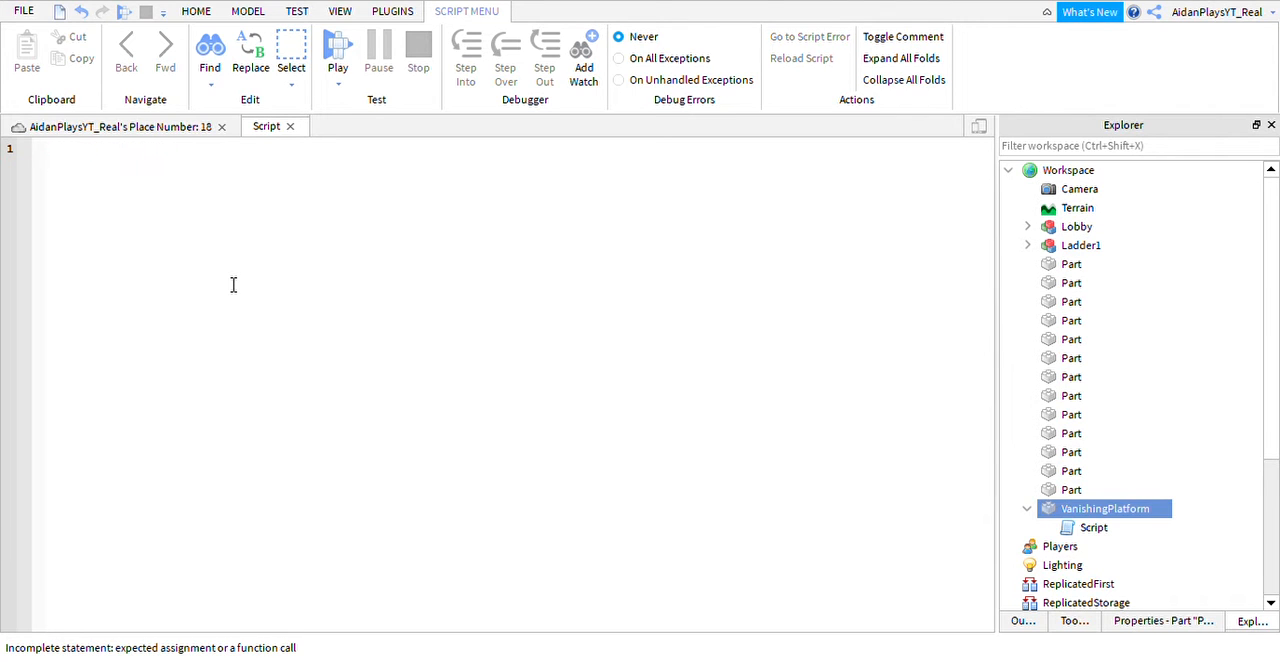
# Declare the variable in the empty script with the line local vanishingPlatform = script.Parent.
pyautogui.write('local')
pyautogui.press('BackSpace')
pyautogui.press('BackSpace')
pyautogui.write('al')
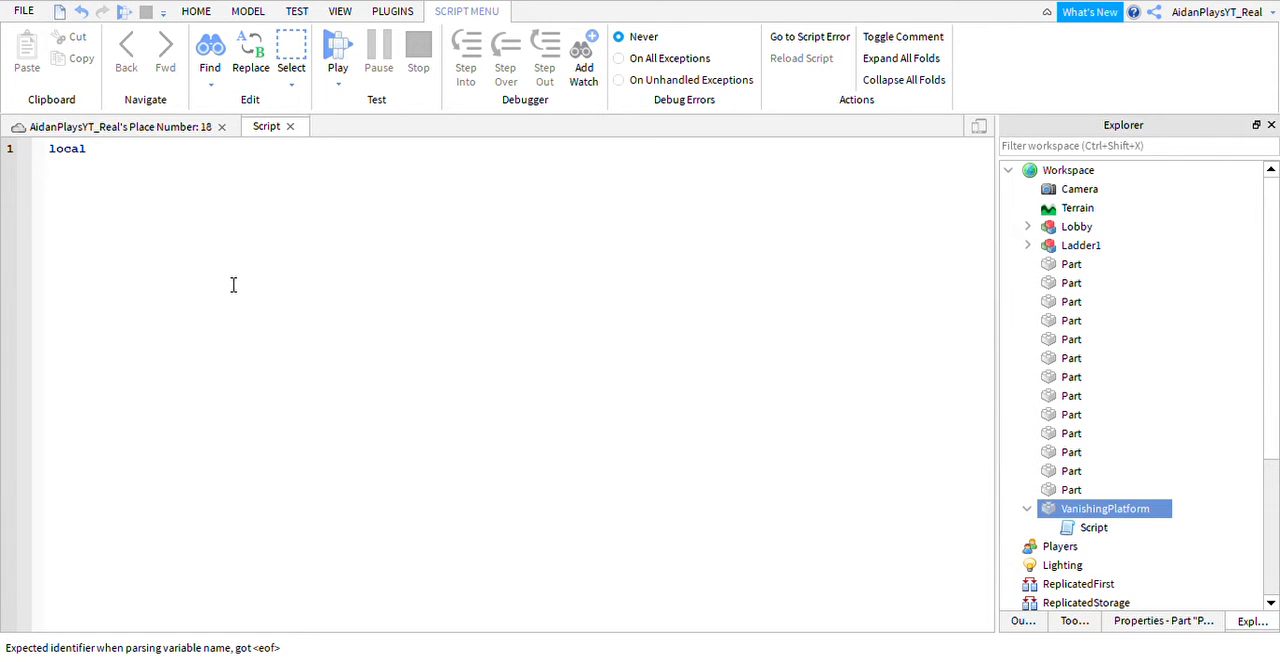
pyautogui.write(' Plat')
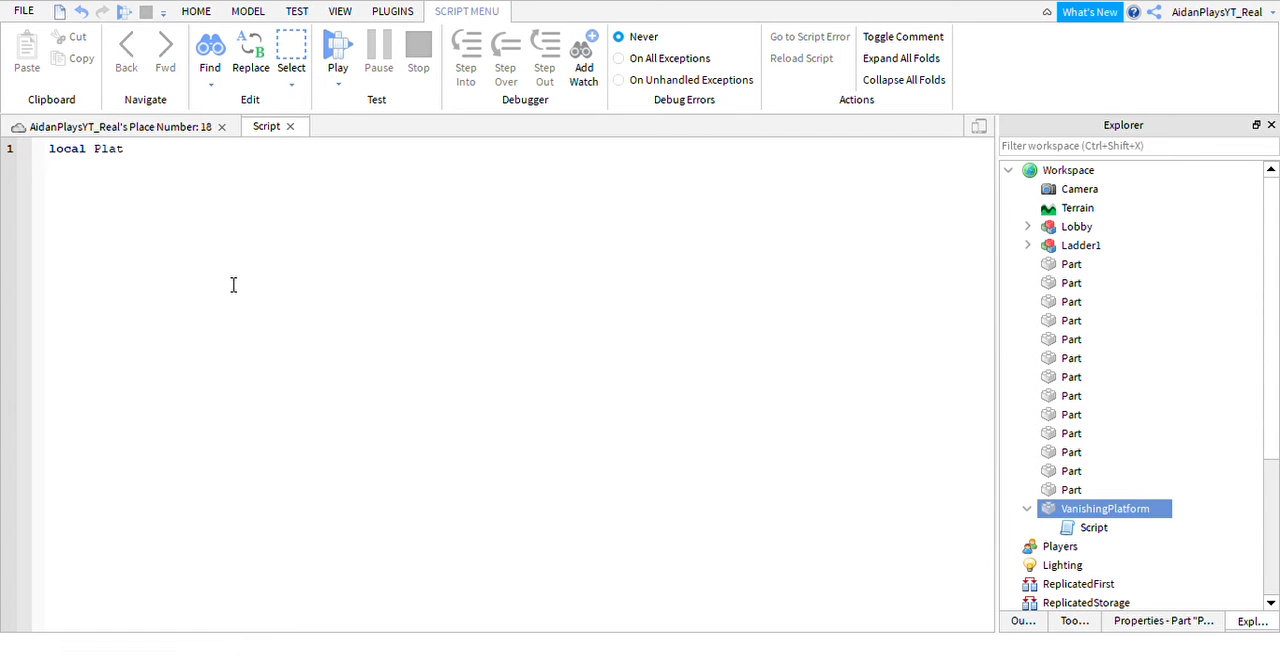
pyautogui.press('BackSpace')
pyautogui.press('BackSpace')
pyautogui.press('BackSpace')
pyautogui.press('BackSpace')
pyautogui.write('vanish')
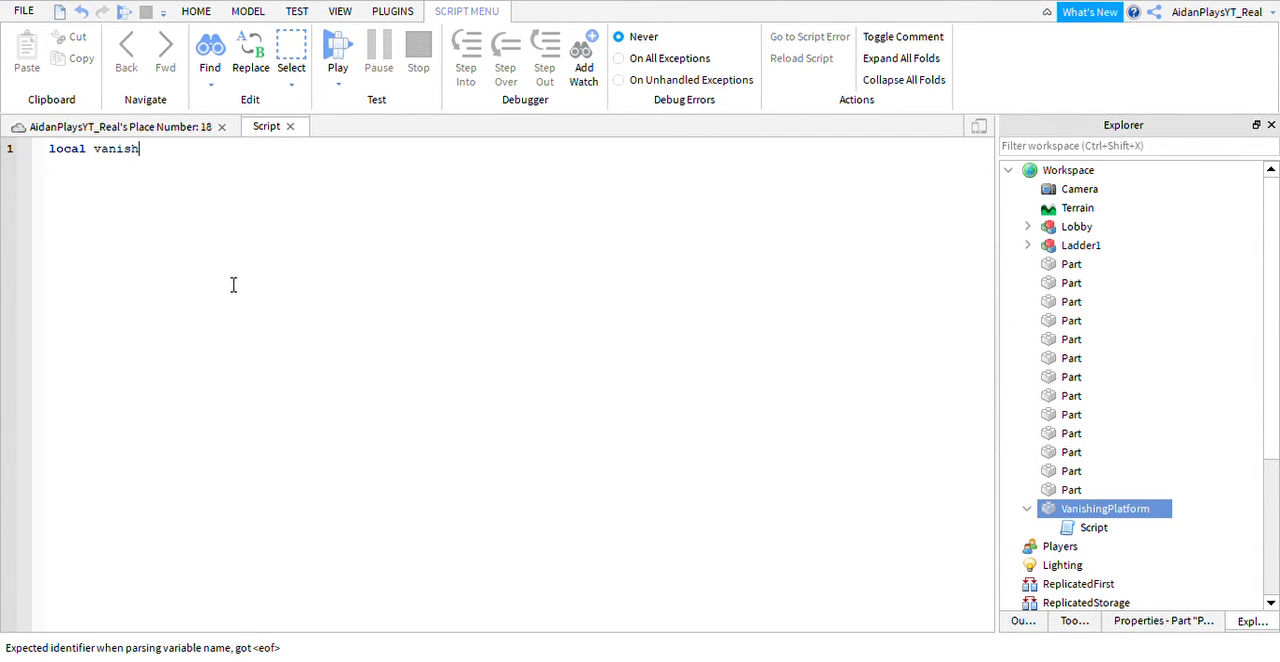
pyautogui.write('ingPlatform = ')
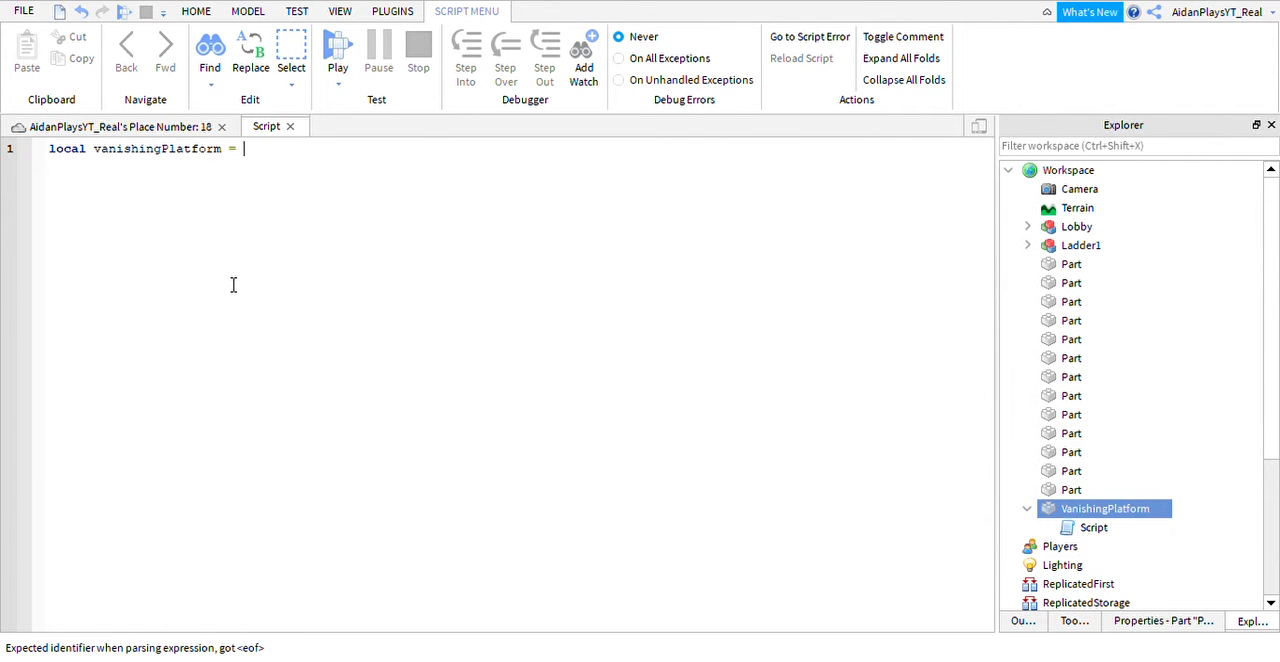
pyautogui.write('script.Parent')
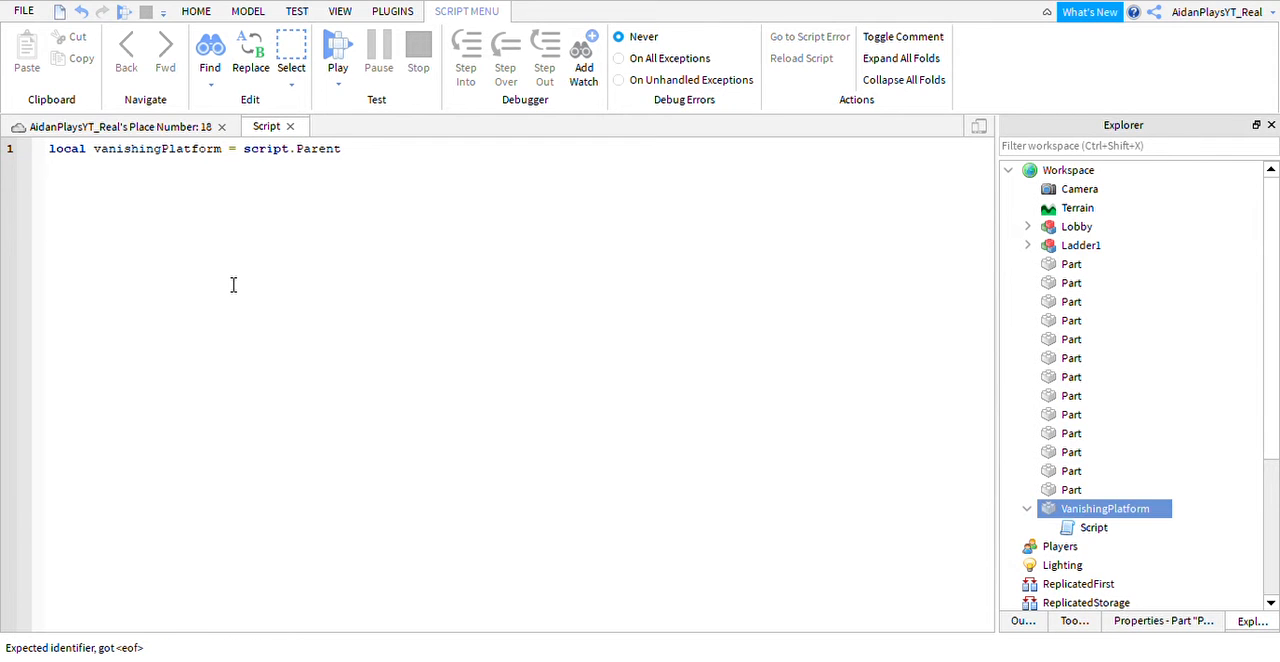
# Begin a local function declaration on line 3, leaving a blank line below the variable.
pyautogui.press('Return')
pyautogui.press('Return')
pyautogui.write('local ')
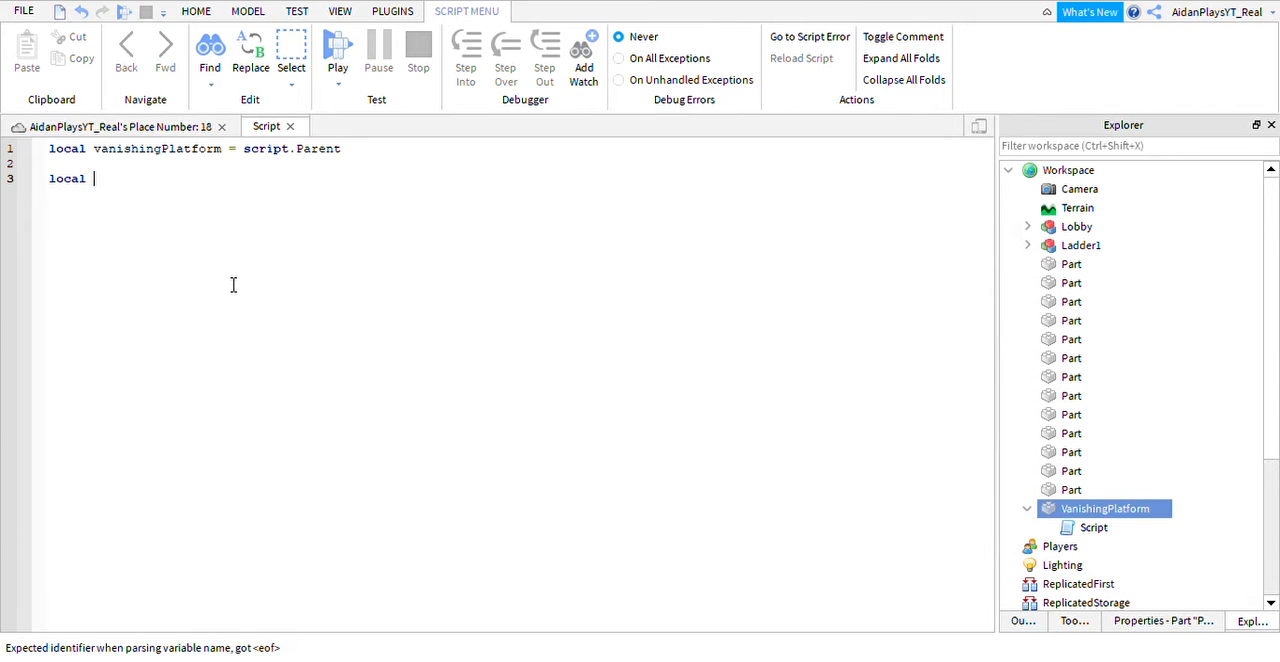
pyautogui.write('function')
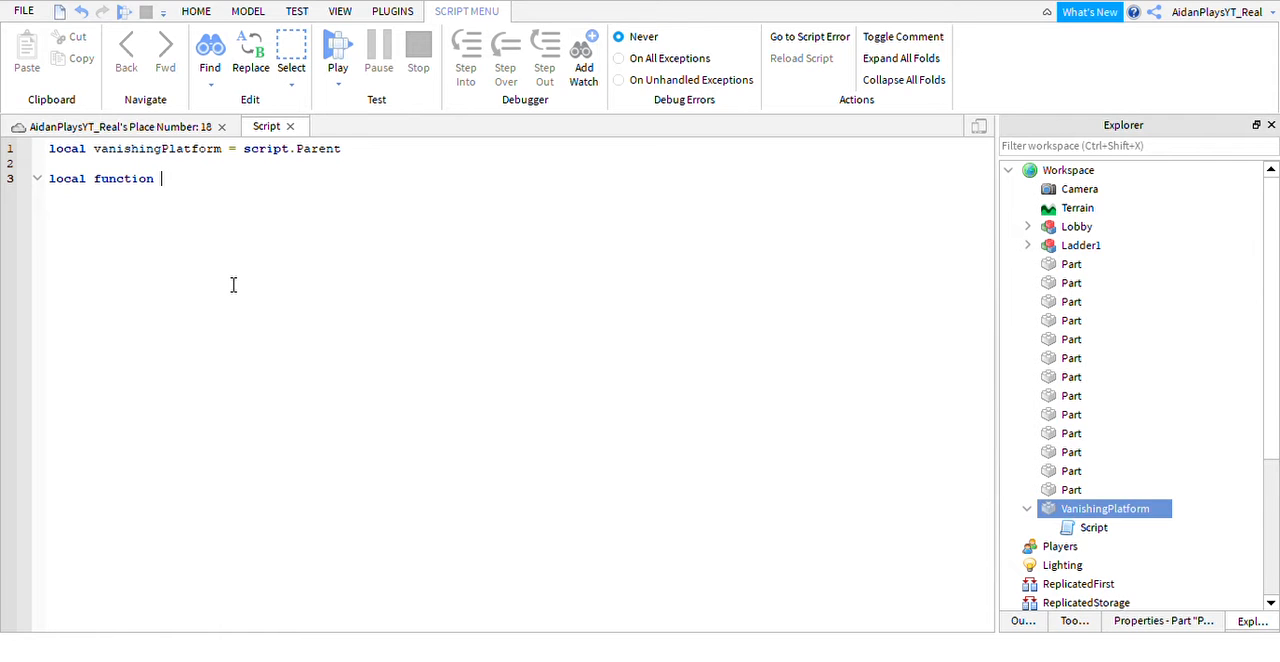
pyautogui.write('O')
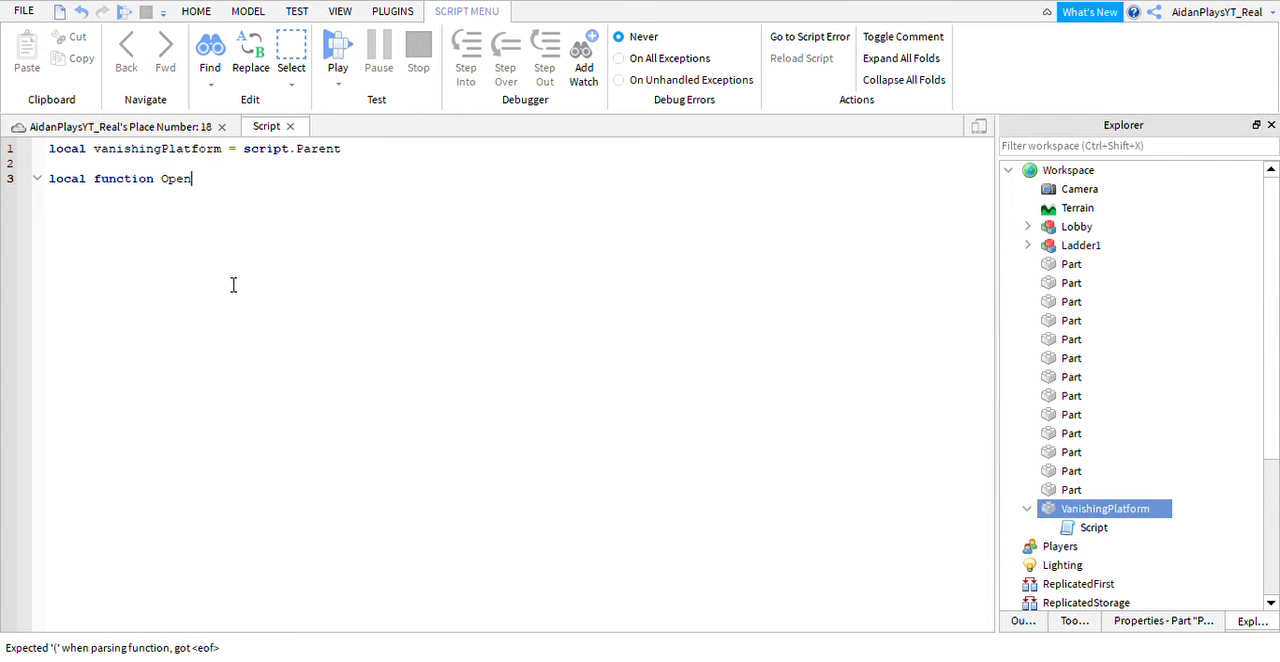
pyautogui.press('BackSpace')
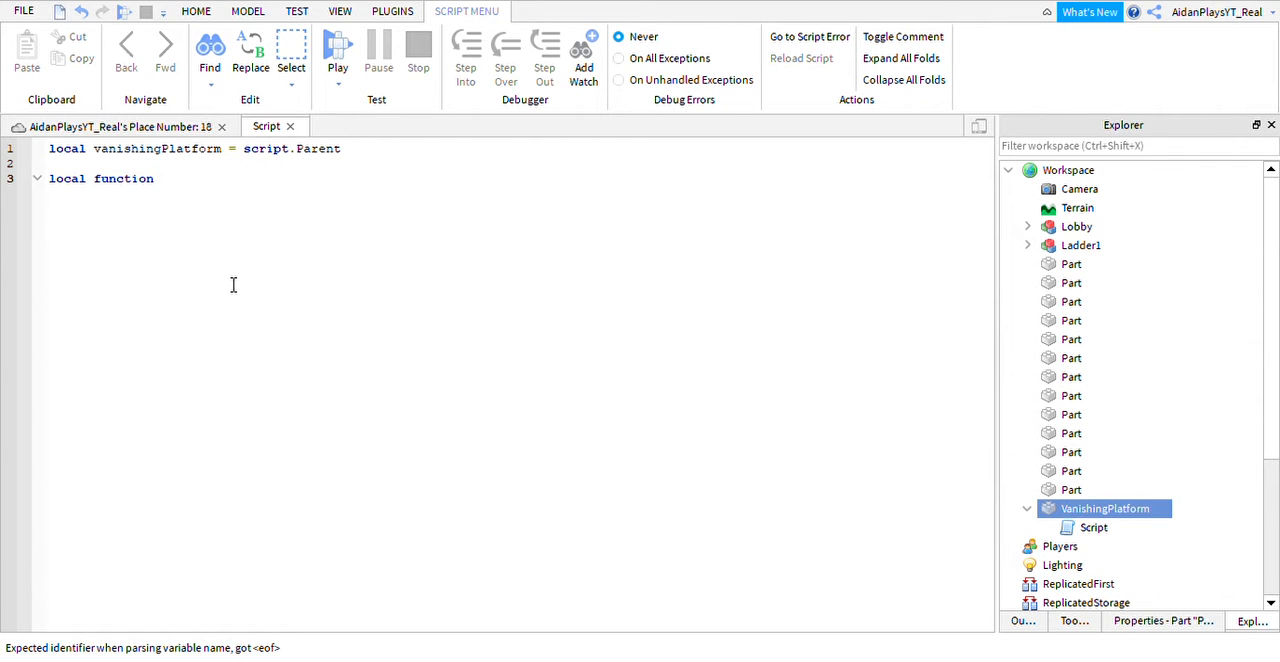
pyautogui.write('O')
pyautogui.press('BackSpace')
pyautogui.write('Ope')
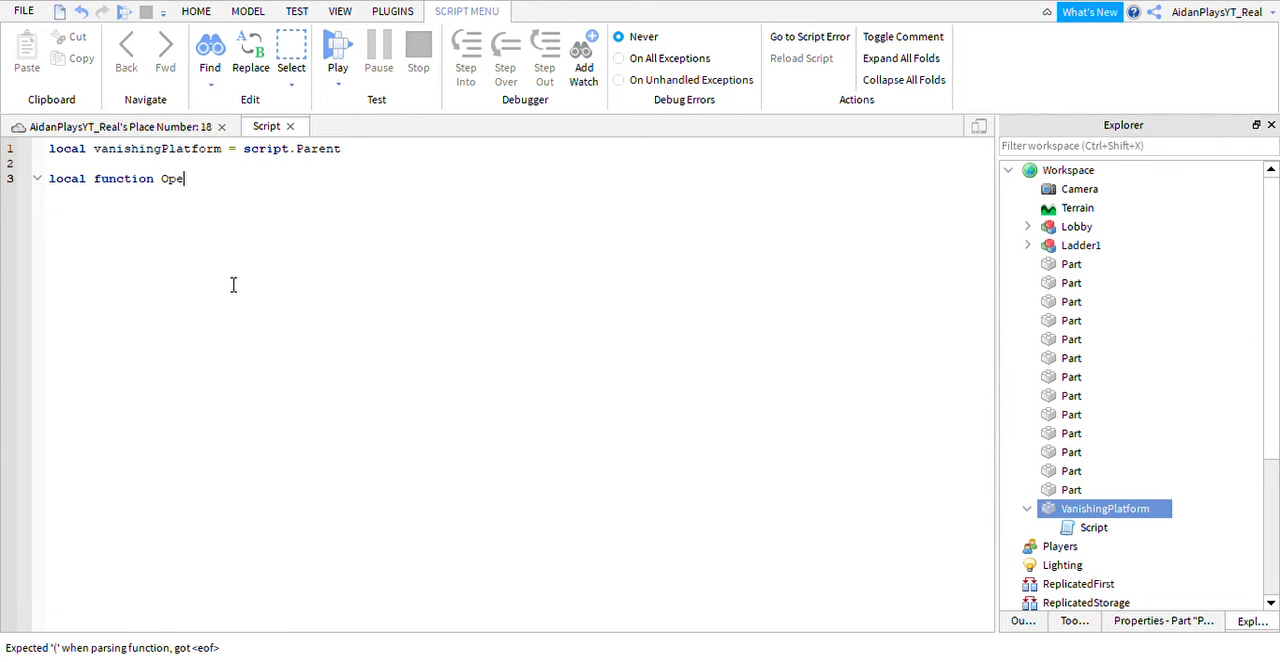
pyautogui.write('n')
pyautogui.press('BackSpace')
pyautogui.press('BackSpace')
pyautogui.press('BackSpace')
pyautogui.press('BackSpace')
# Name the local function Appear() and open its body with a closing end.
pyautogui.write('Ape')
pyautogui.press('BackSpace')
pyautogui.write('pear()')
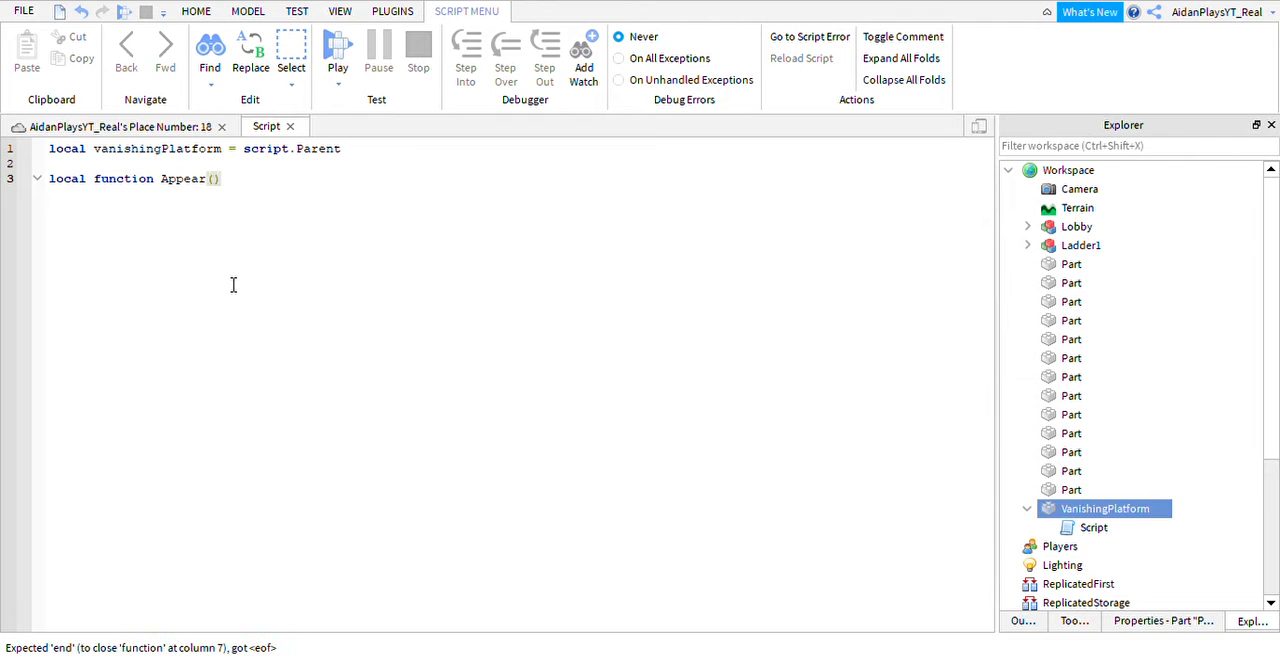
pyautogui.write(')')
pyautogui.press('Return')
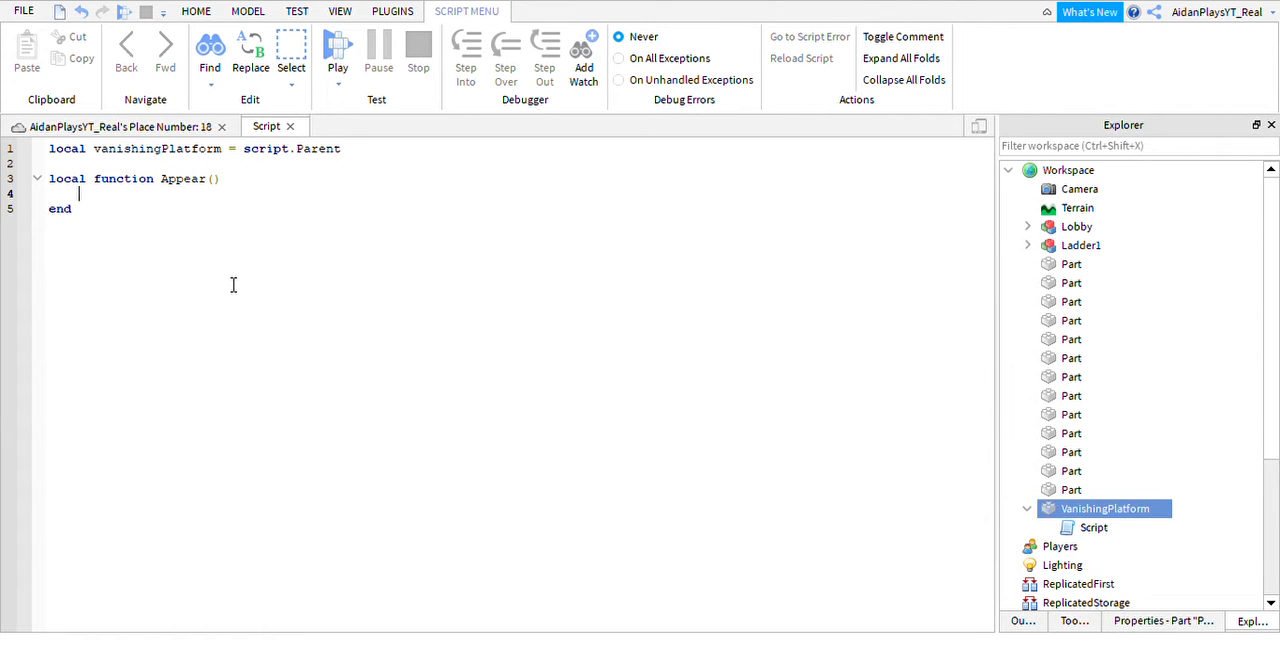
# Inside Appear, add the line vanishingPlatform.CanCollide = true.
pyautogui.write('ca')
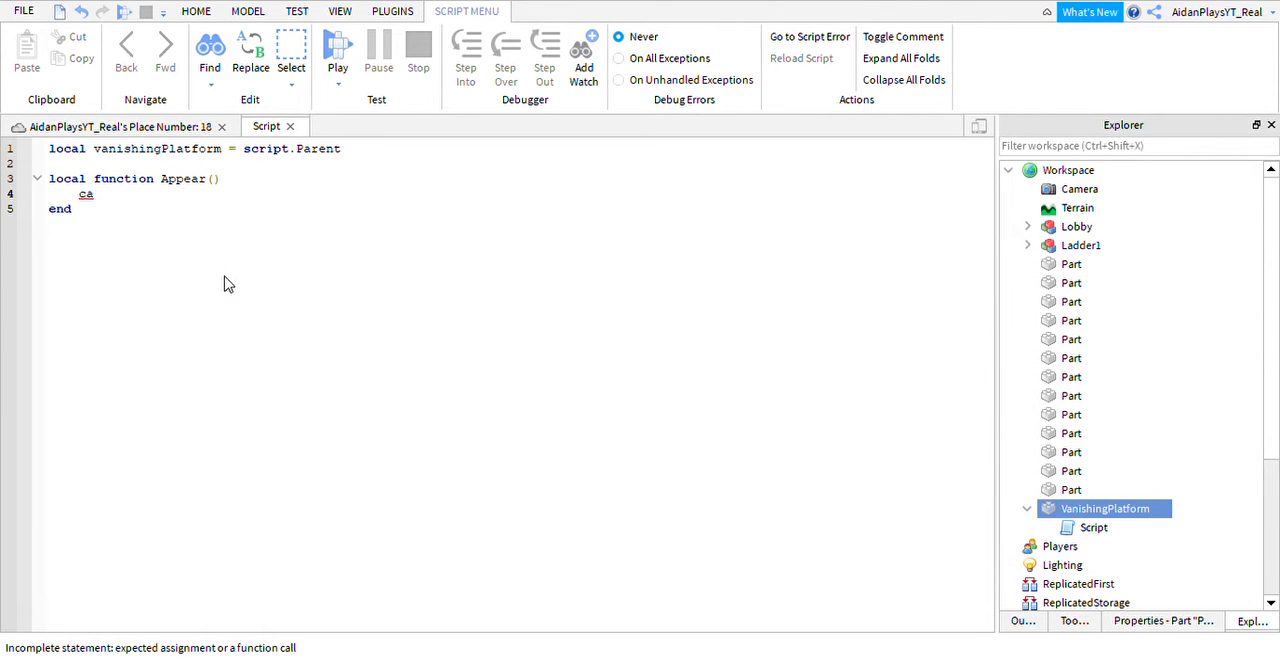
pyautogui.press('BackSpace')
pyautogui.press('BackSpace')
pyautogui.write('vanishingPlatform')
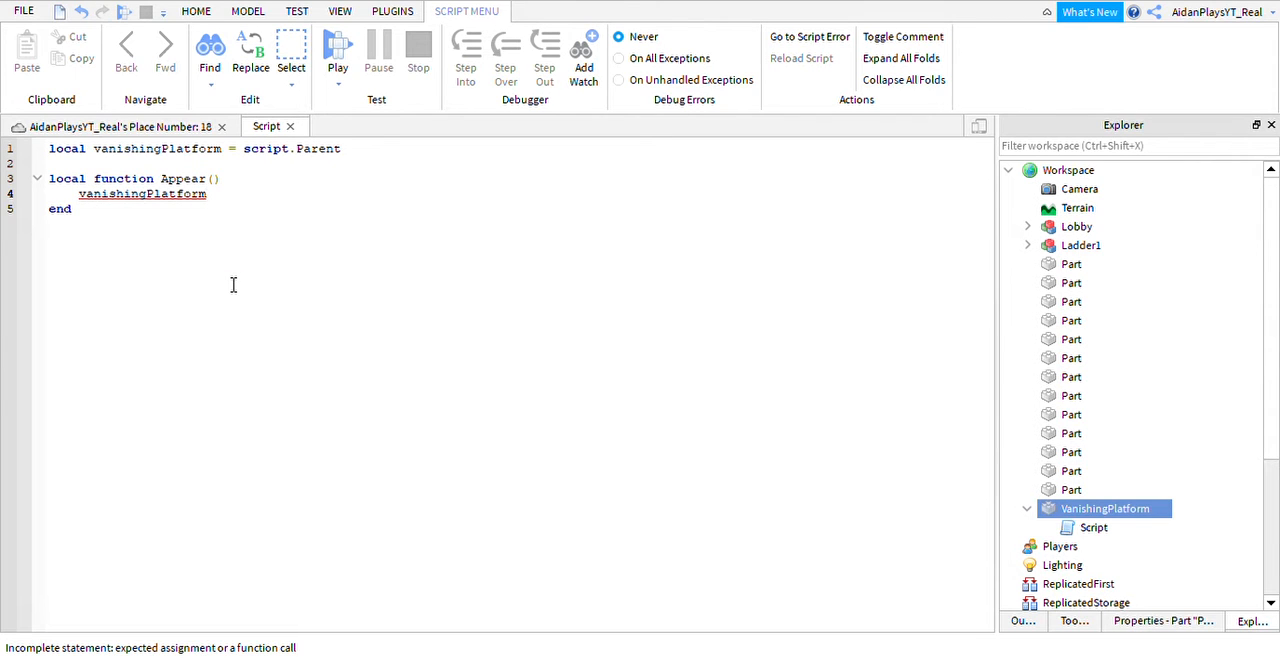
pyautogui.write('.CanCollide')
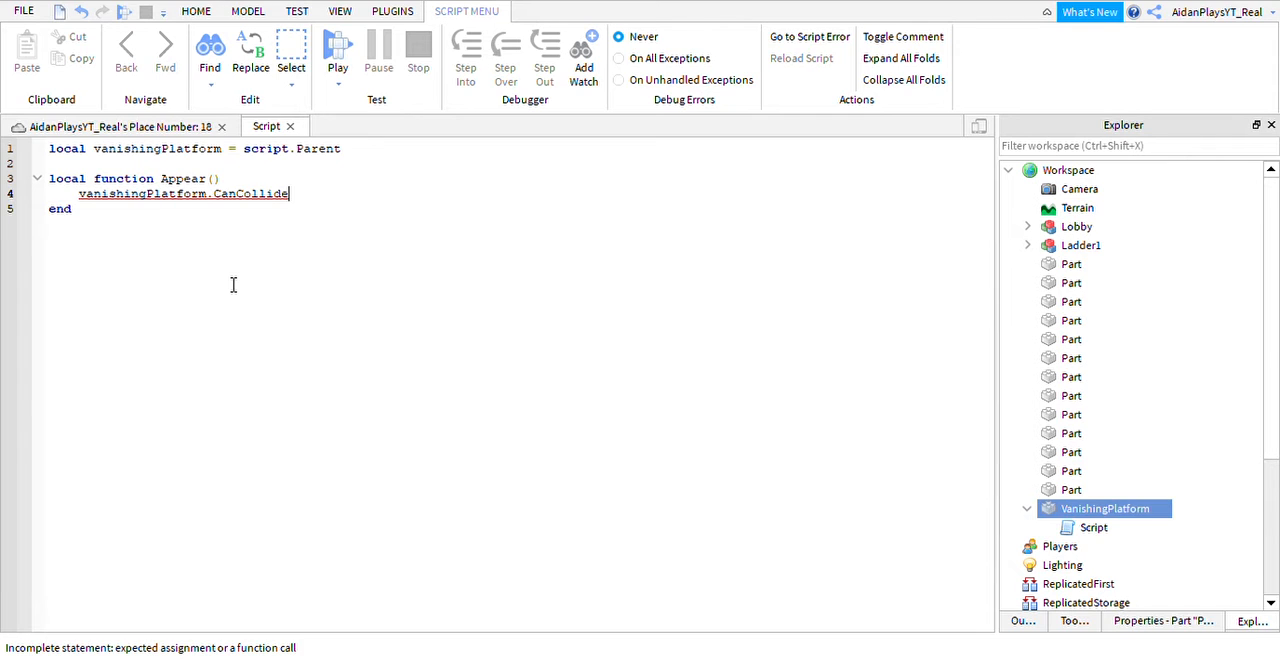
pyautogui.write(' =')
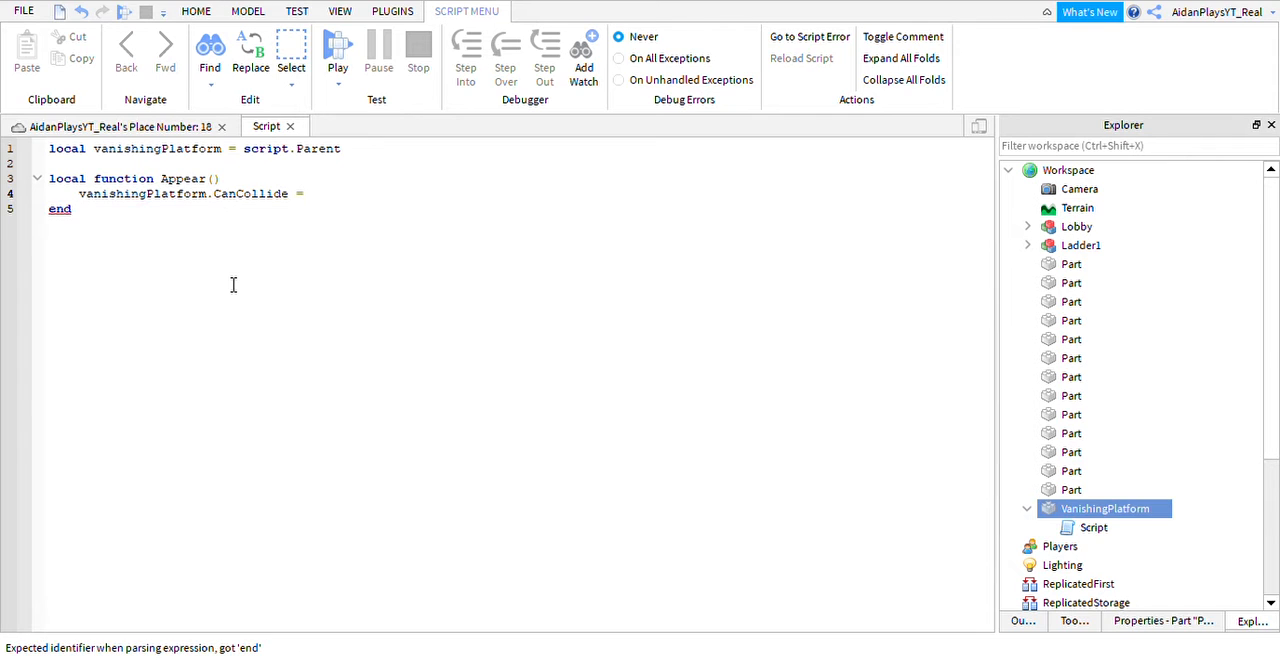
pyautogui.write(' true')
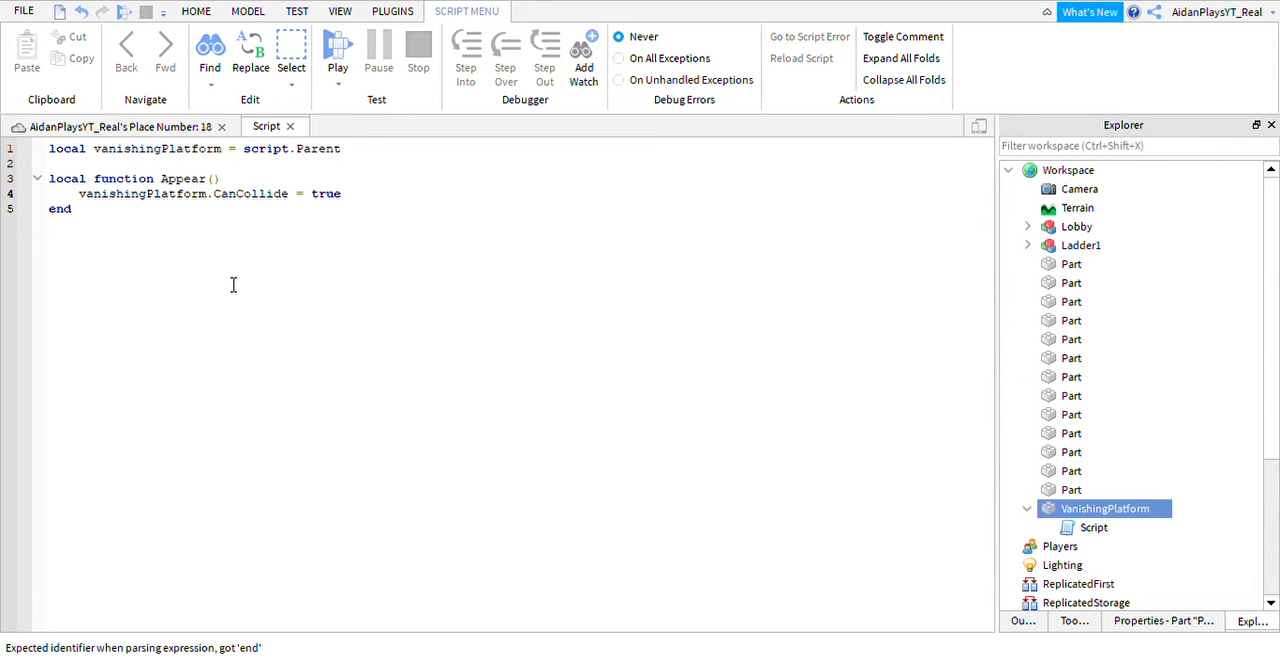
# Add the line vanishingPlatform.Transparency = 0 below the CanCollide line in Appear.
pyautogui.press('Return')
pyautogui.write('van')
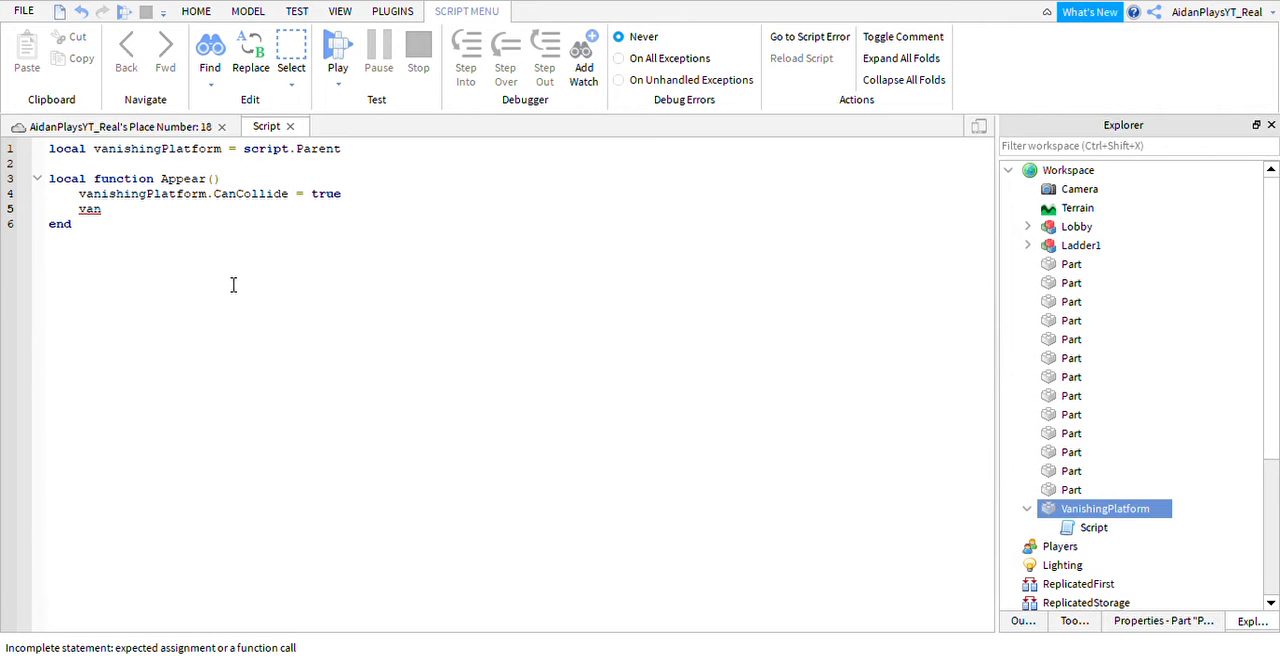
pyautogui.write('ishingPlatform.')
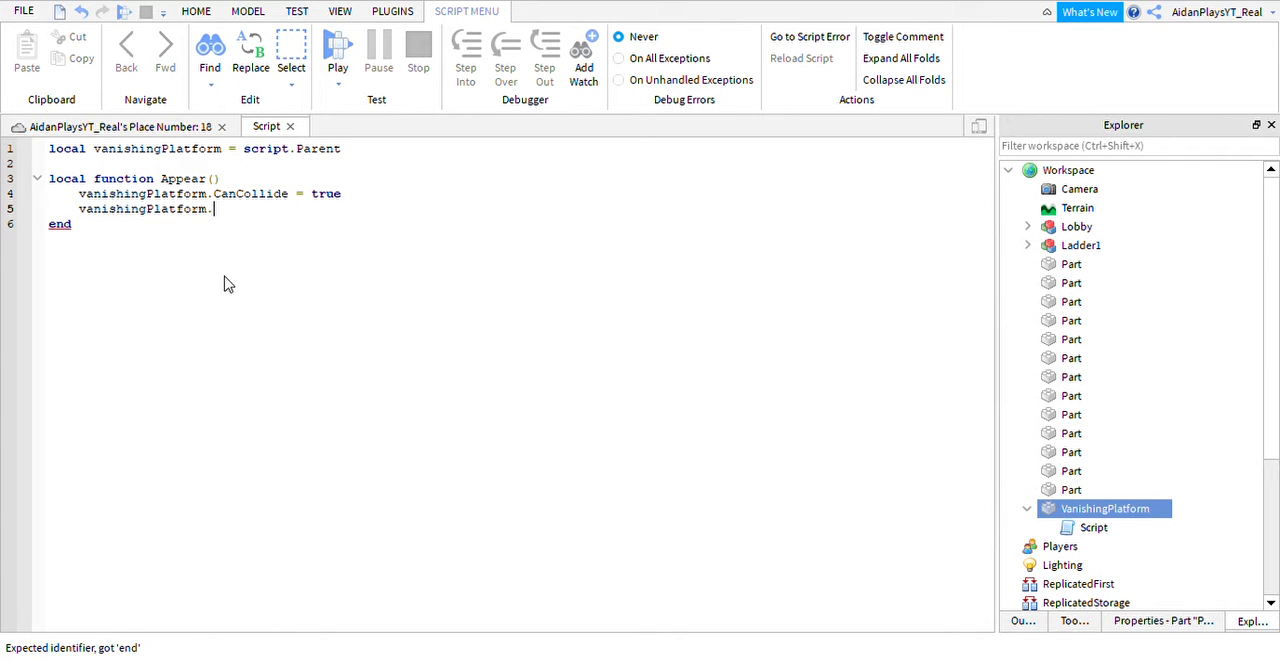
pyautogui.write('Transparency = ')
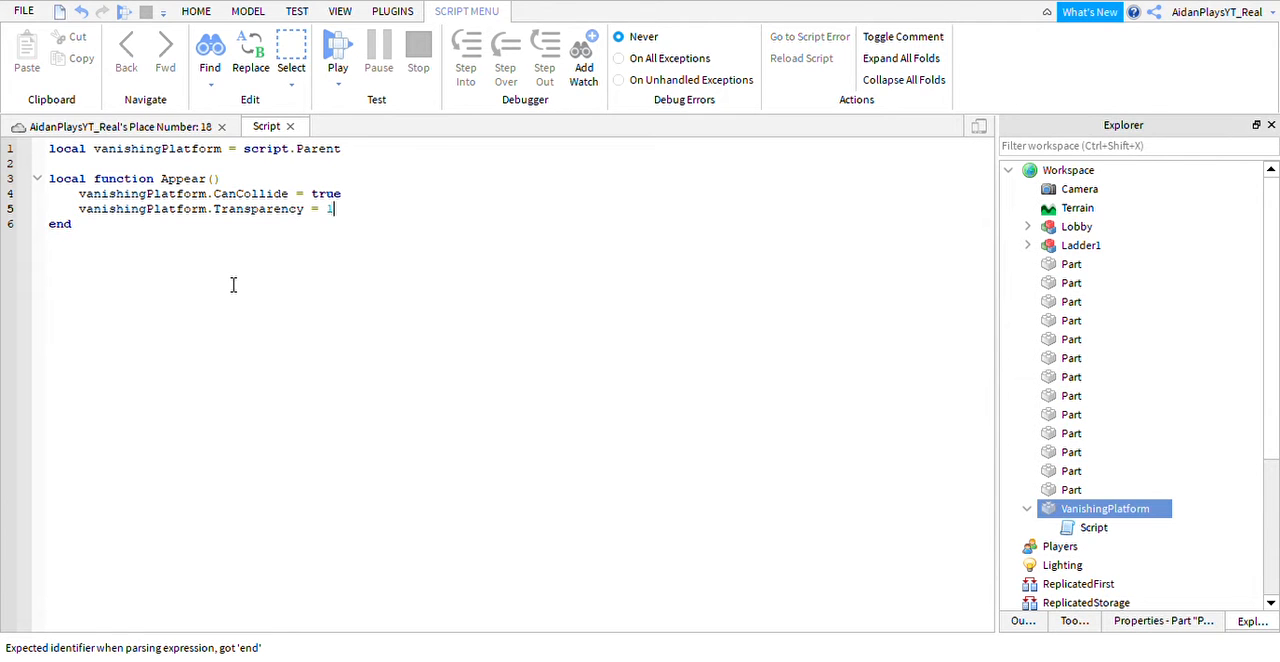
pyautogui.write('0')
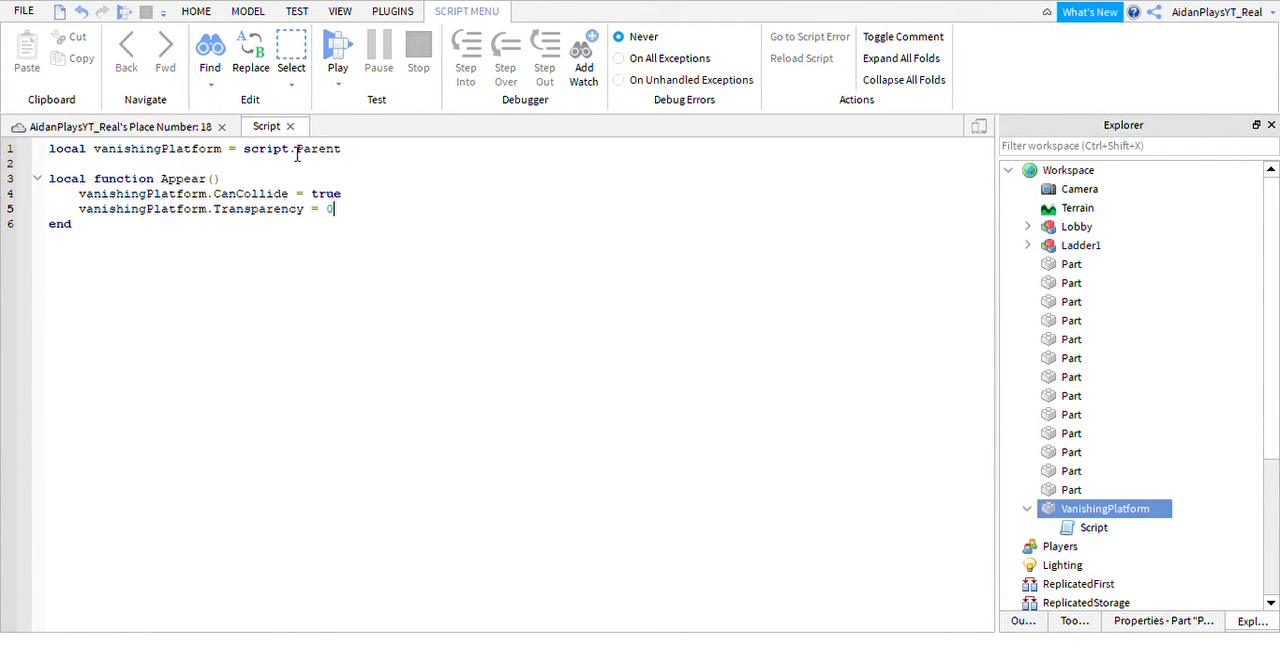
# Below Appear, add a local function named Disappear() and open its body with a closing end.
pyautogui.click(335, 230)
pyautogui.press('Return')
pyautogui.press('Return')
pyautogui.write('local')
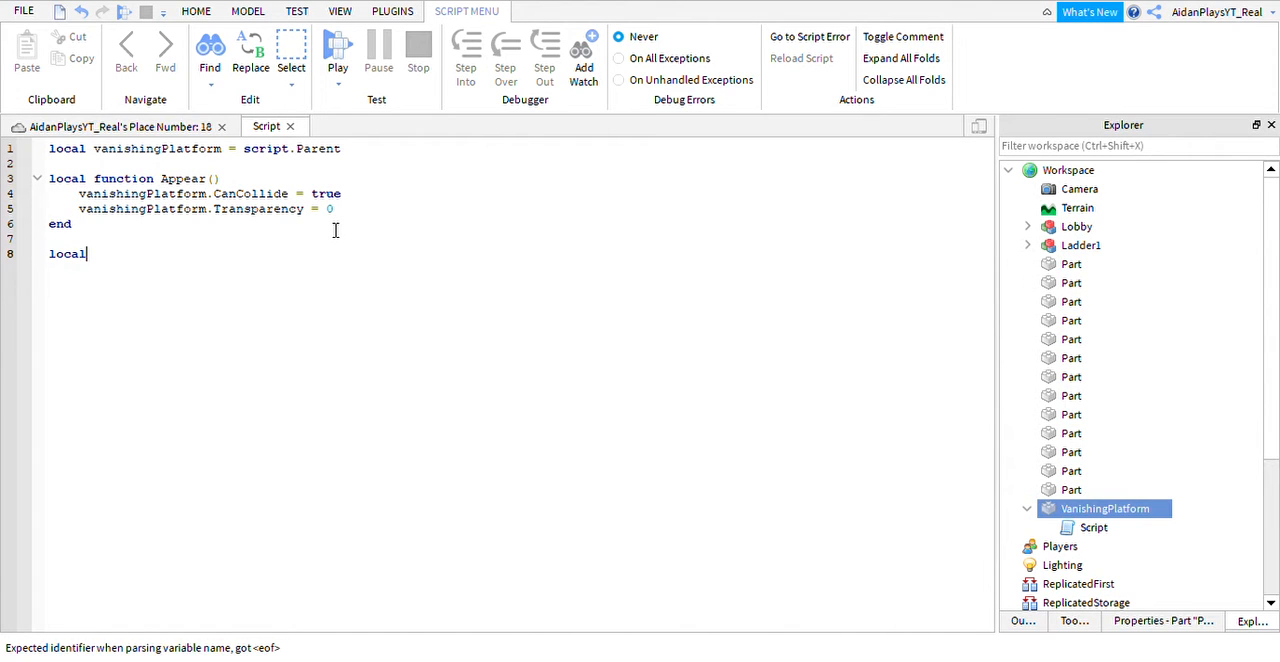
pyautogui.write(' function Disappea')
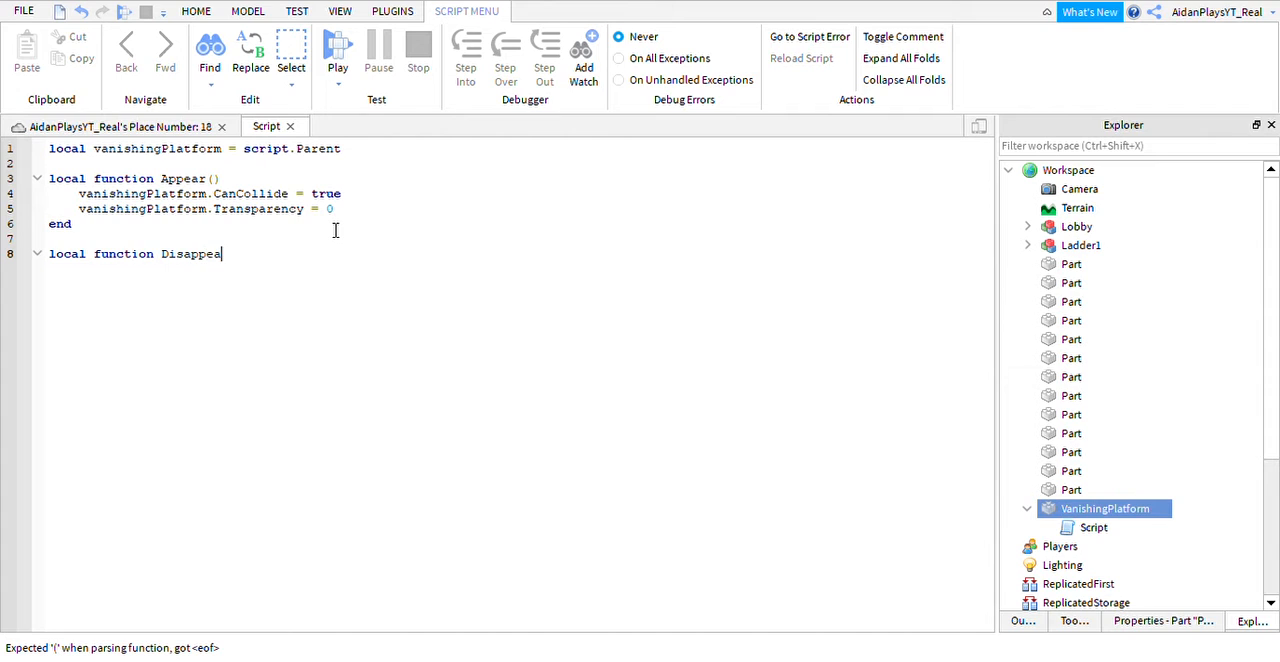
pyautogui.write('r()')
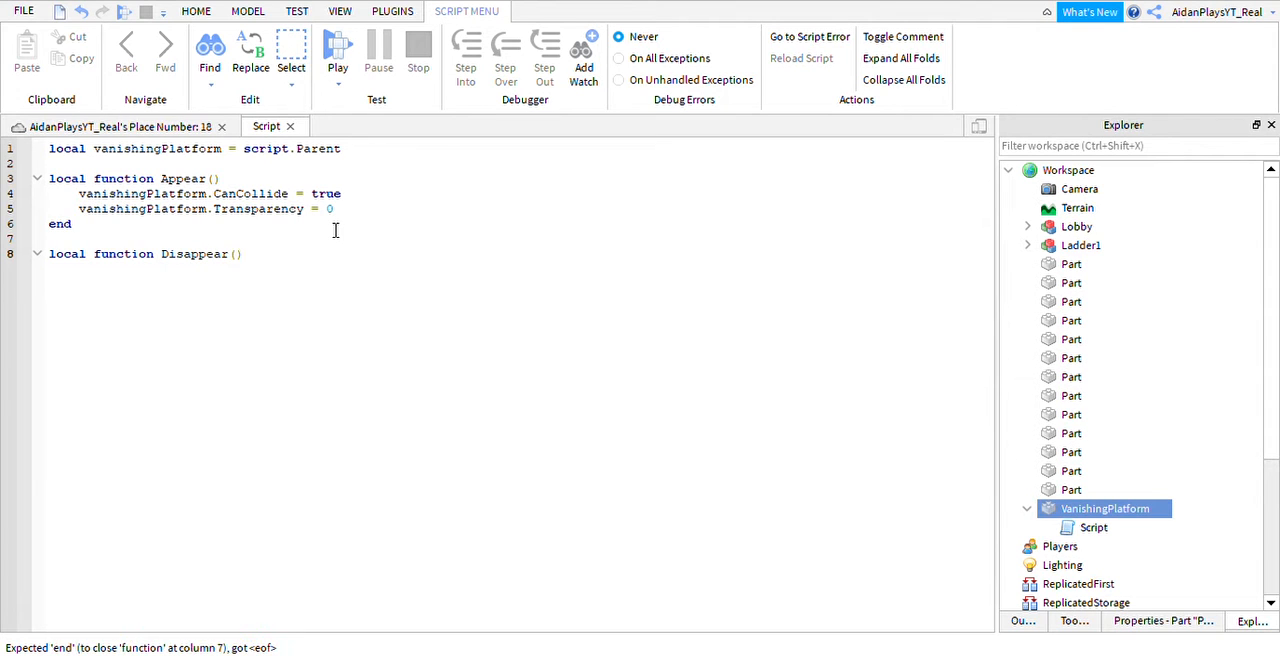
pyautogui.press('Return')
# Inside Disappear, add the line vanishingPlatform.CanCollide = false.
pyautogui.write('v')
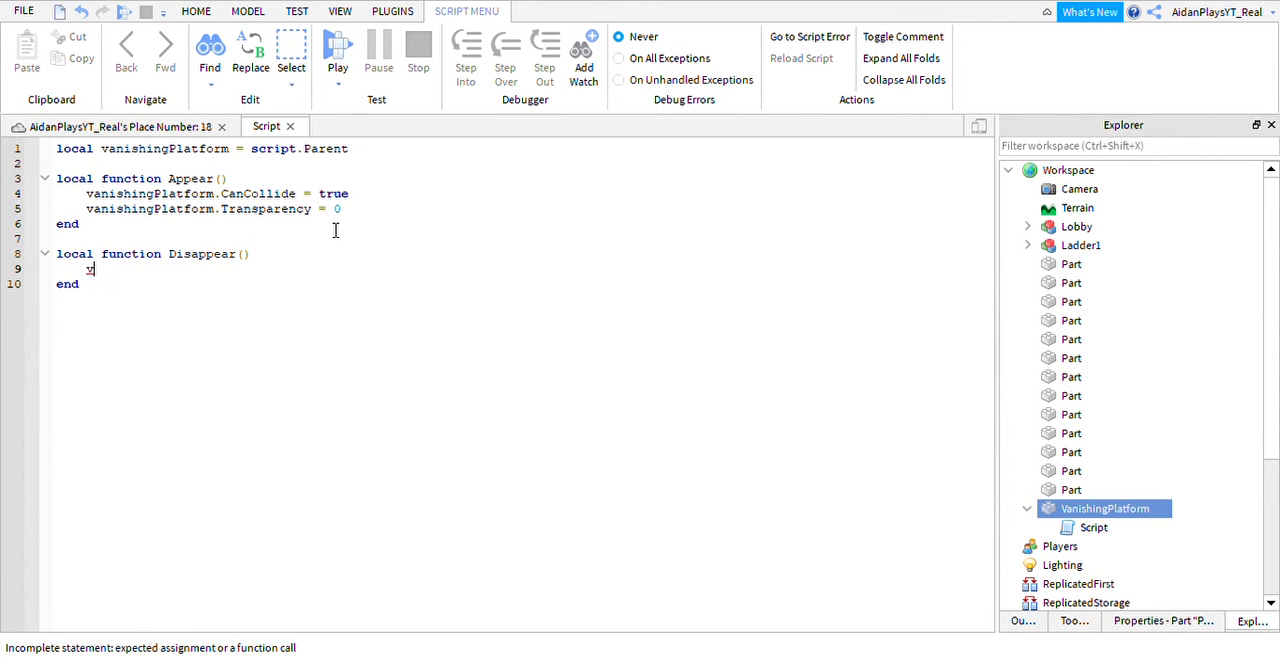
pyautogui.write('anishingPlatform.T')
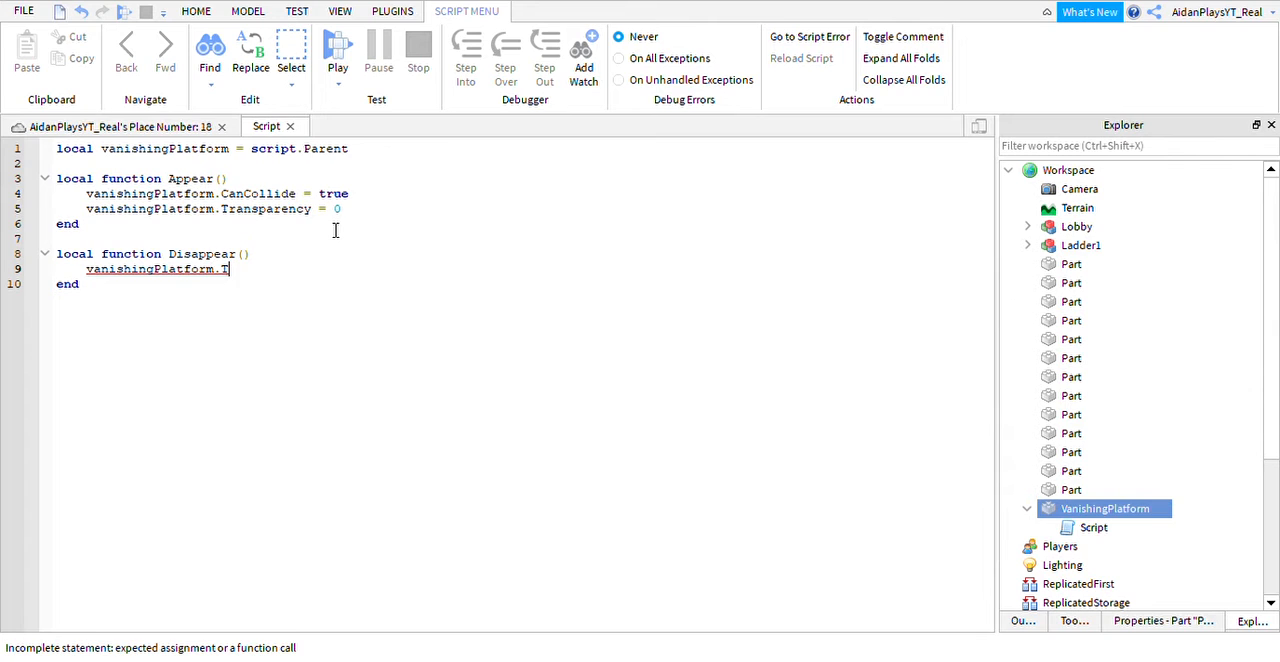
pyautogui.press('BackSpace')
pyautogui.write('ChildAdded')
pyautogui.press('BackSpace')
pyautogui.press('BackSpace')
pyautogui.press('BackSpace')
pyautogui.press('BackSpace')
pyautogui.press('BackSpace')
pyautogui.press('BackSpace')
pyautogui.press('BackSpace')
pyautogui.press('BackSpace')
pyautogui.press('BackSpace')
pyautogui.write('anCollide = fla')
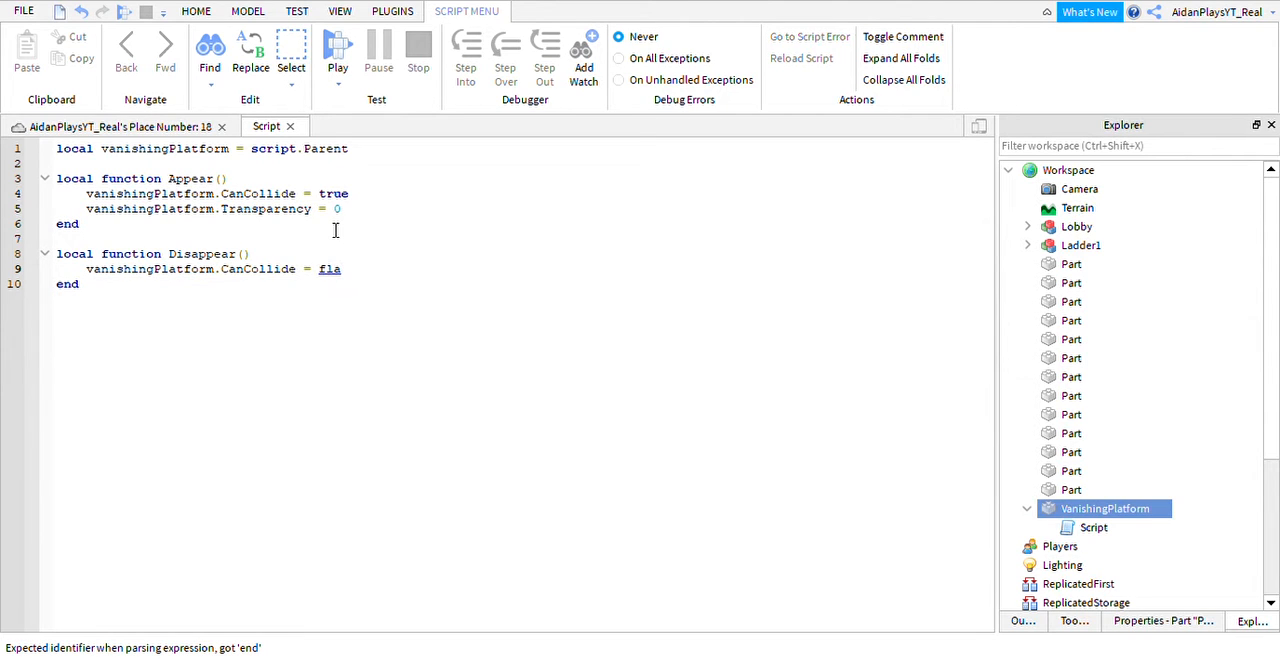
pyautogui.press('BackSpace')
pyautogui.press('BackSpace')
# Add the line vanishingPlatform.Transparency = 0.5 below the CanCollide line in Disappear.
pyautogui.write('v')
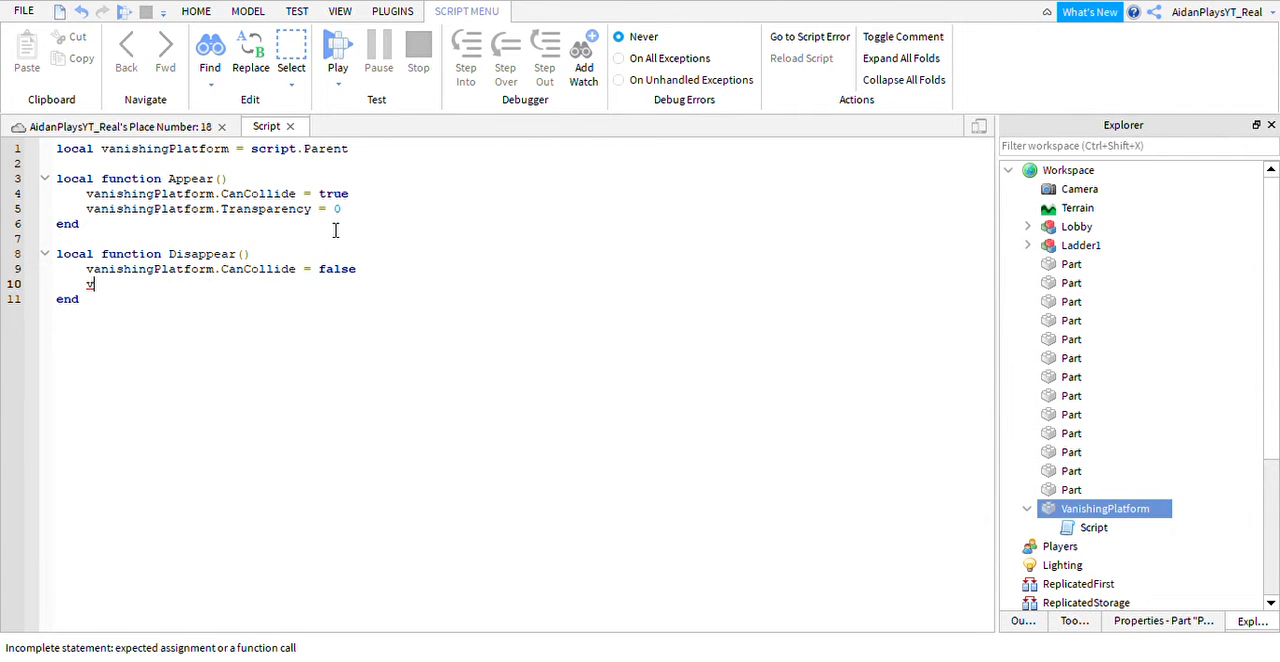
pyautogui.write('anishingPlatform.Tr')
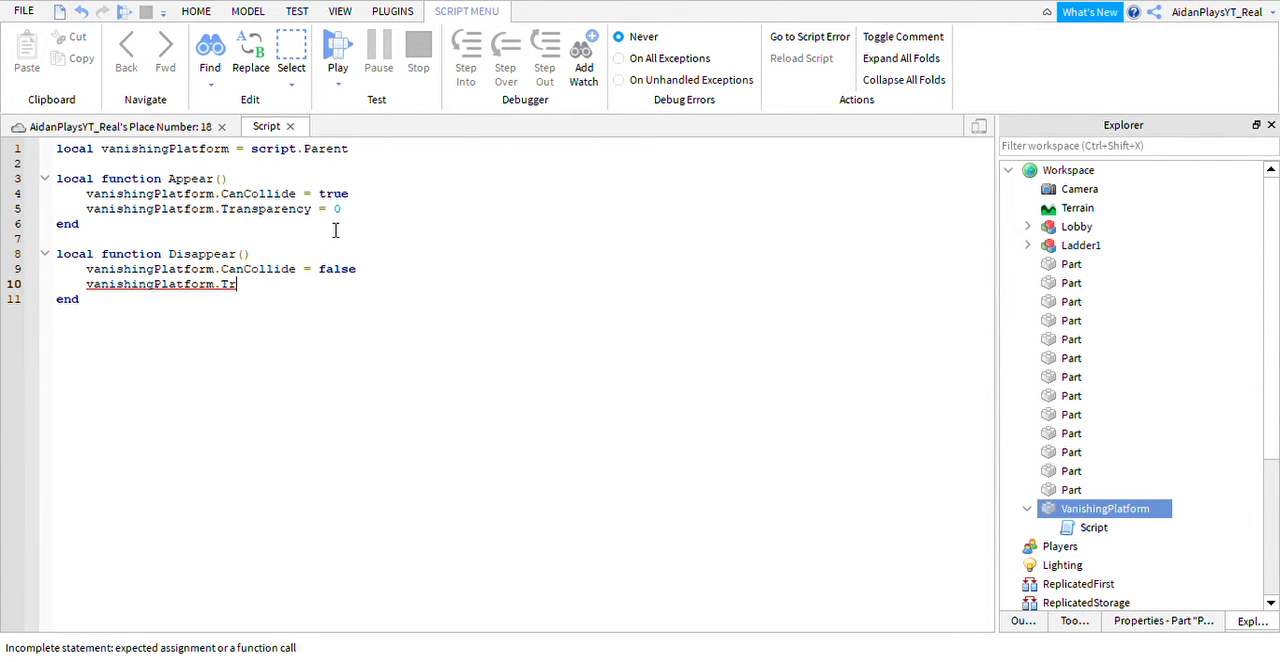
pyautogui.write('ansparency = 1')
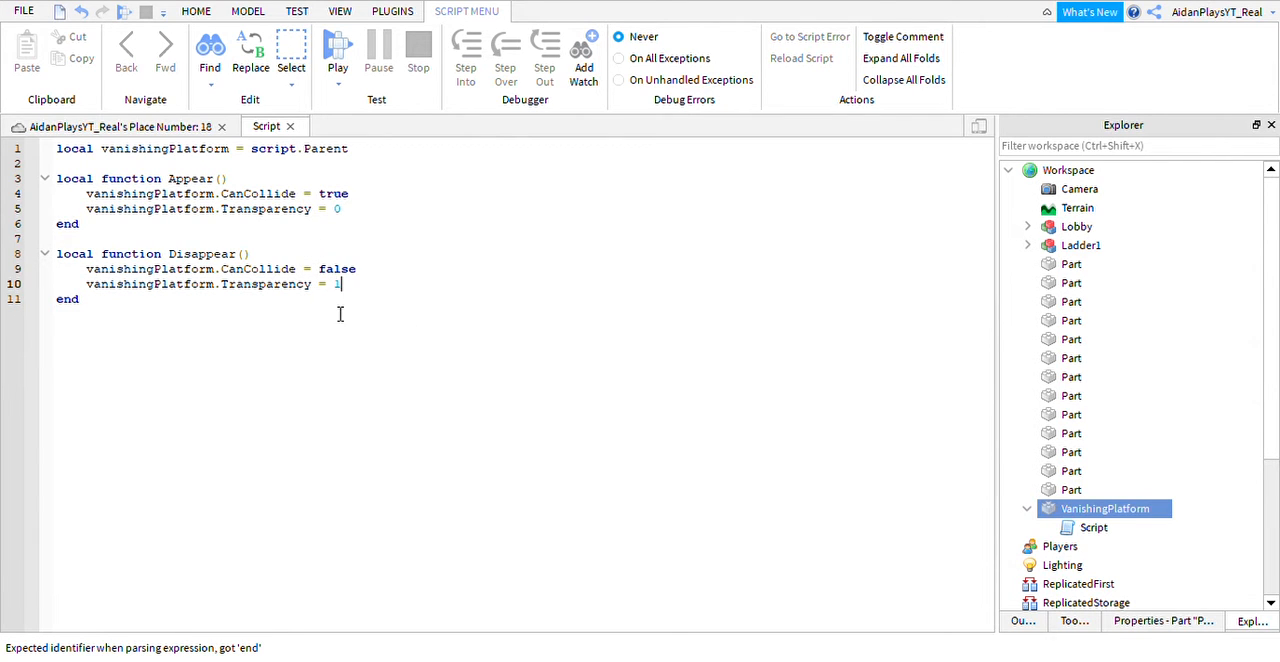
pyautogui.press('BackSpace')
pyautogui.write('0.5')
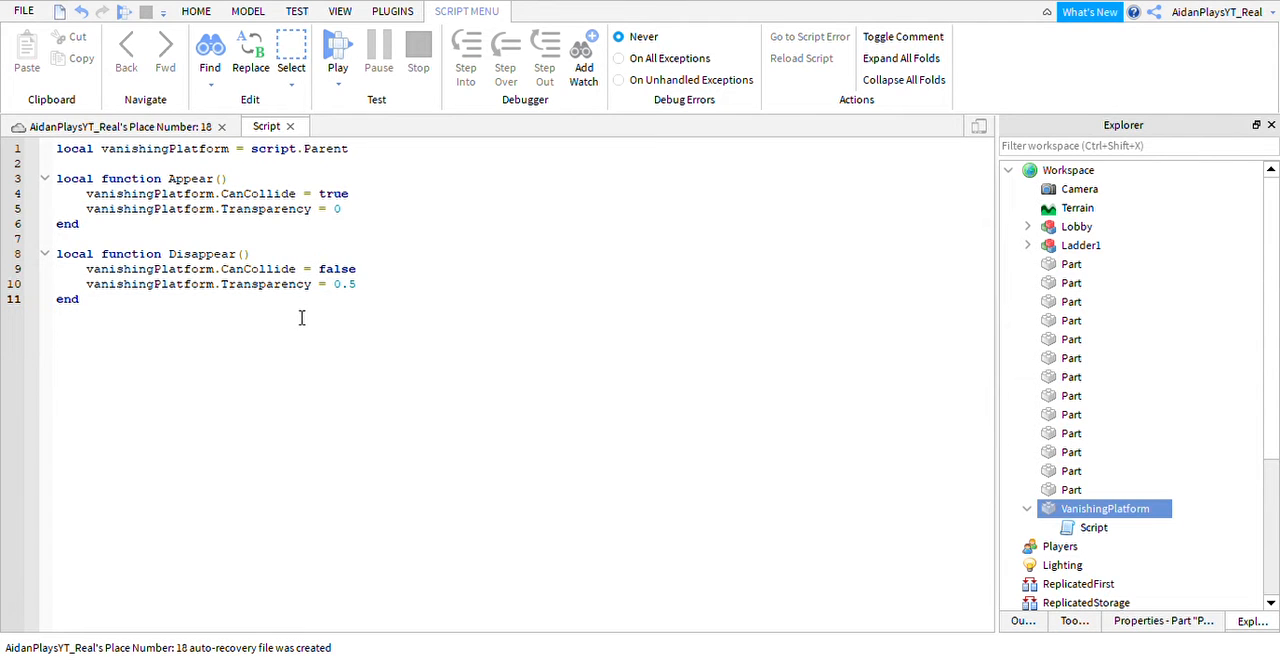
# Below the Disappear function, leave a blank line and open a while true do loop with a closing end.
pyautogui.press('Return')
pyautogui.write('while')
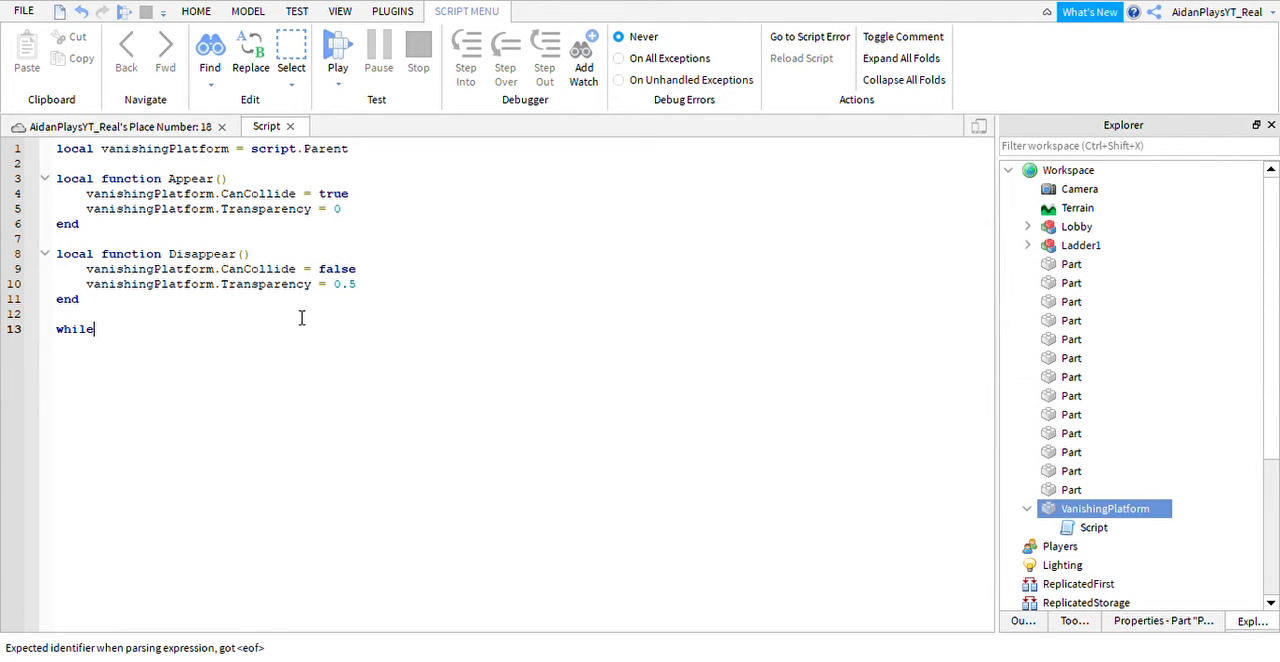
pyautogui.write(' t')
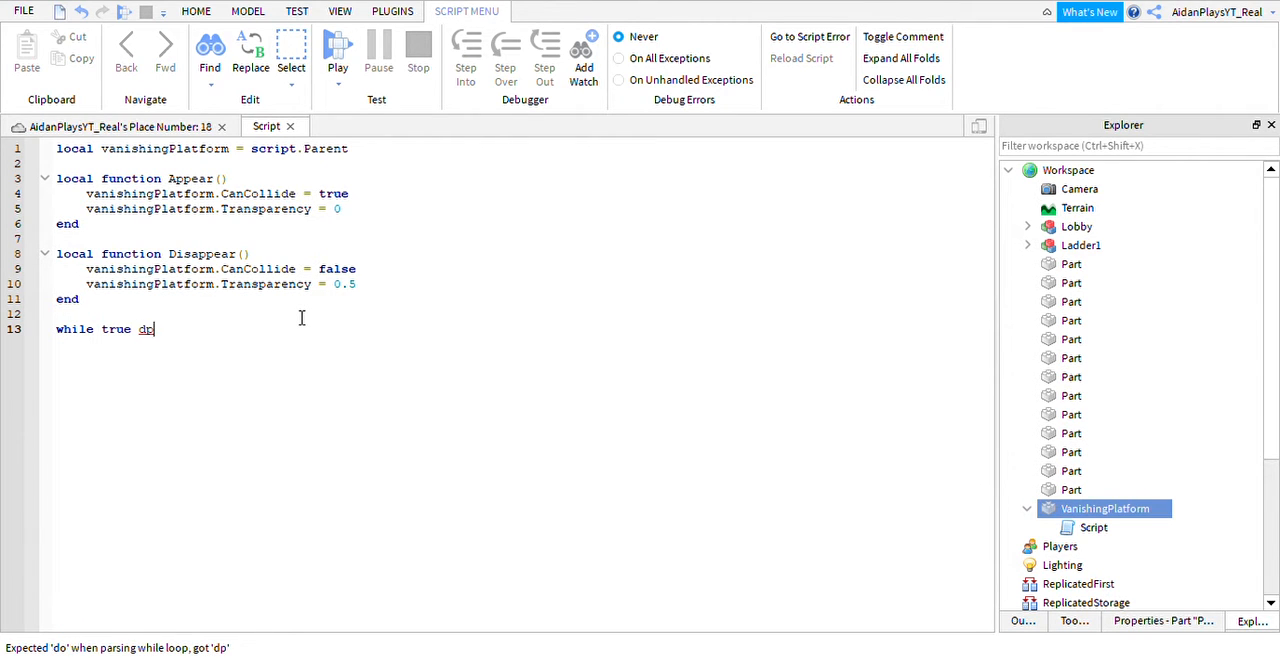
pyautogui.write('rue do')
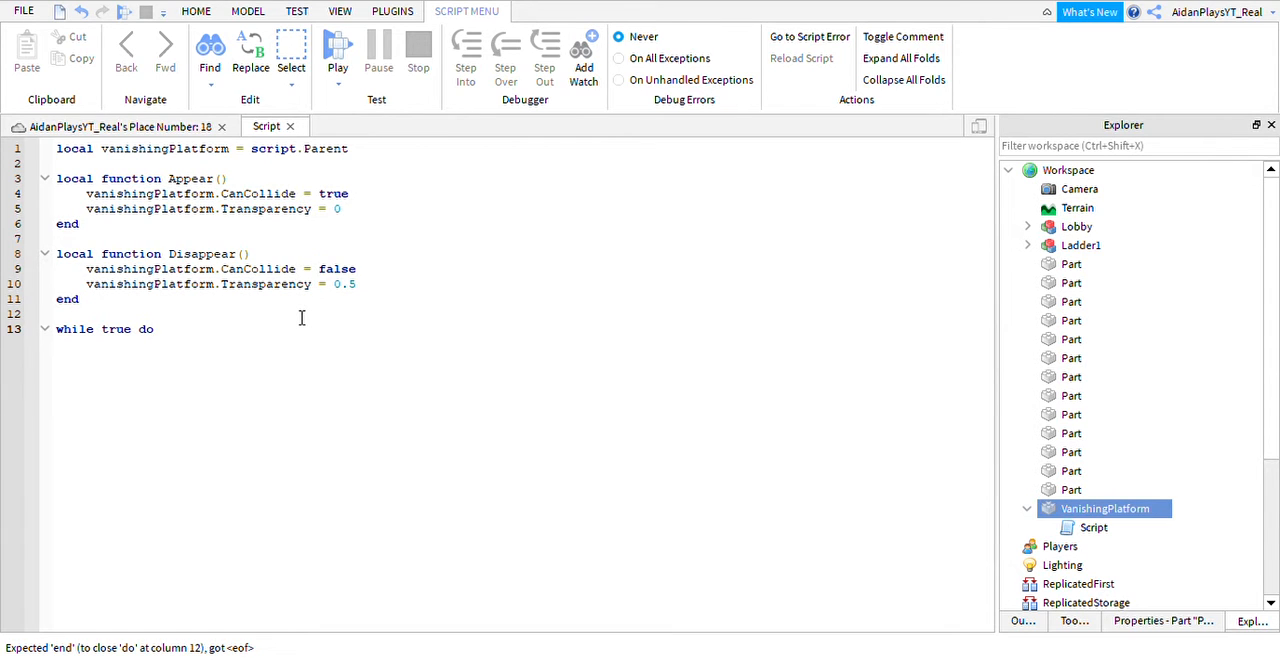
pyautogui.press('Return')
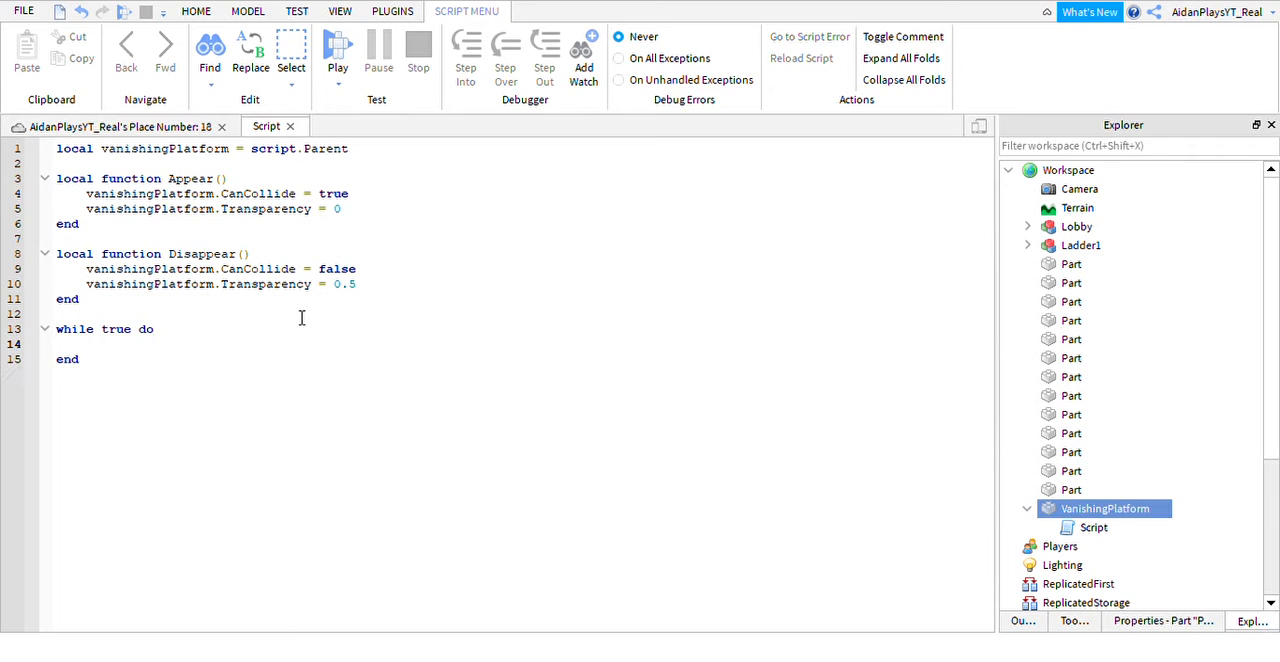
# Inside the while loop, add wait(4) followed by a call to Appear().
pyautogui.write('wait')
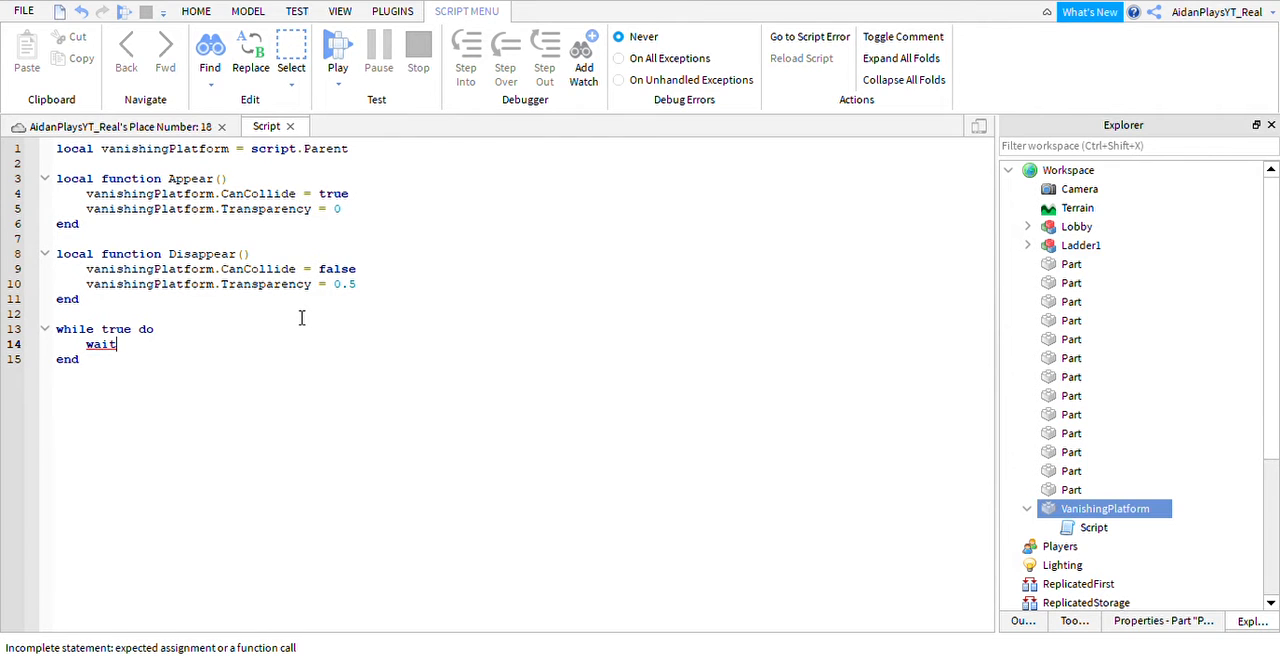
pyautogui.write('()')
pyautogui.press('Return')
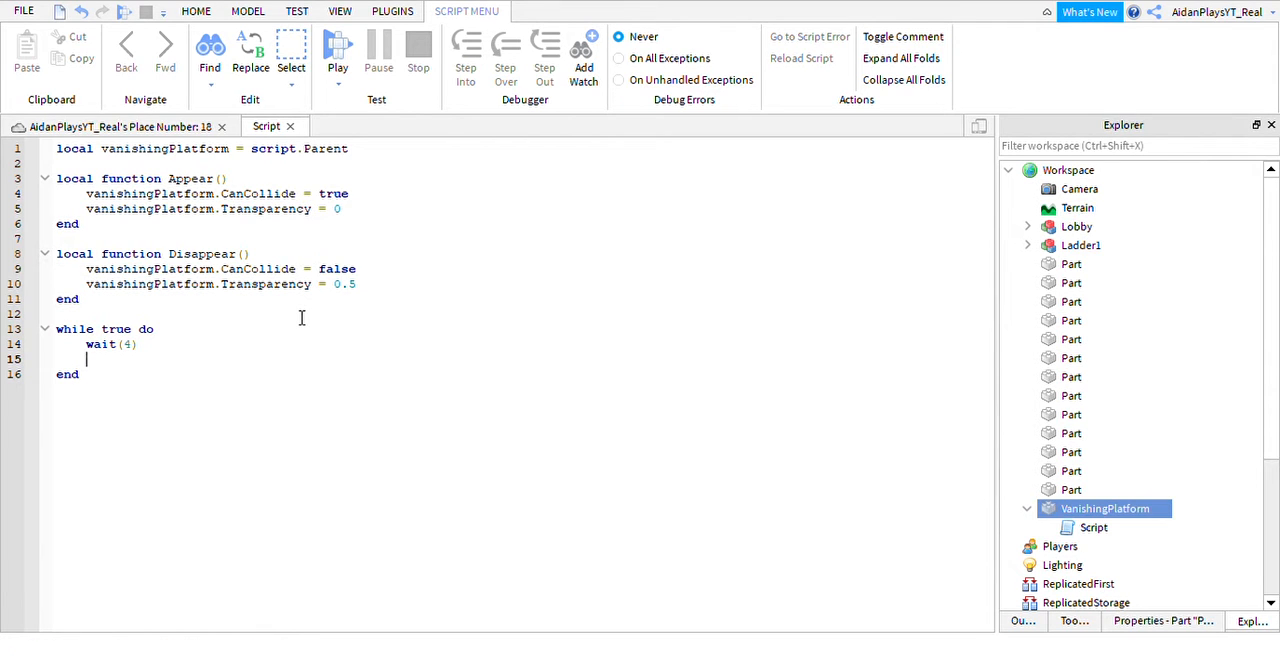
pyautogui.write('Ap')
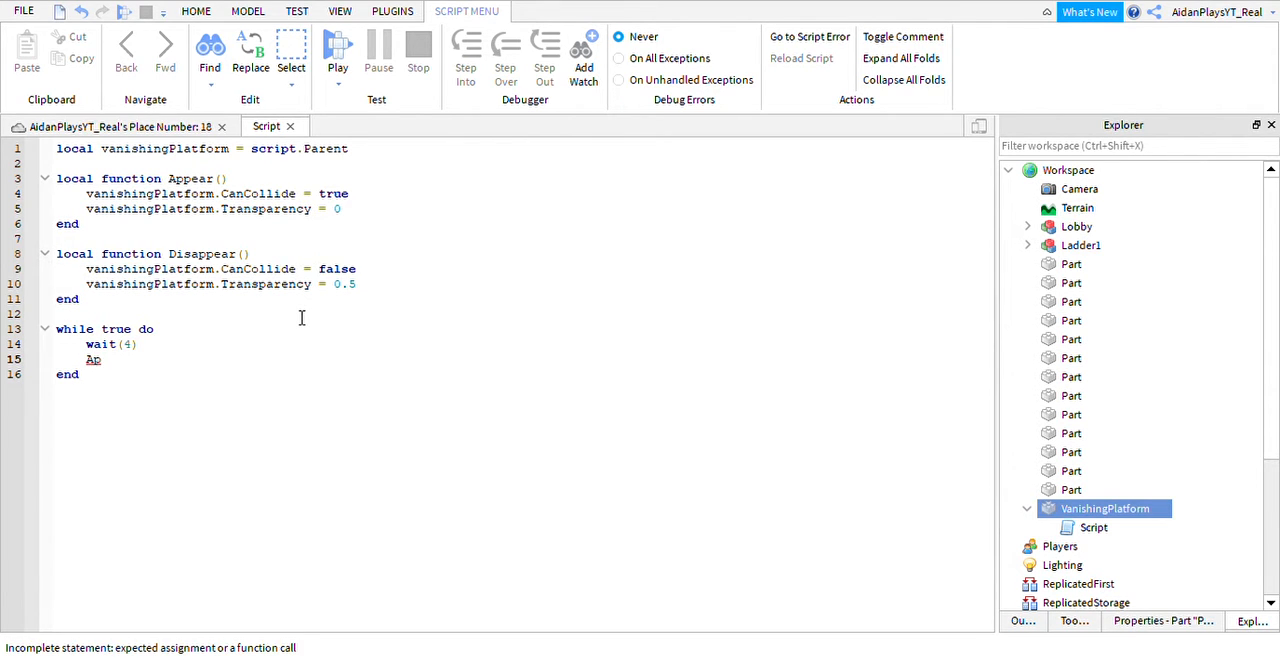
pyautogui.write('pear() \tw')
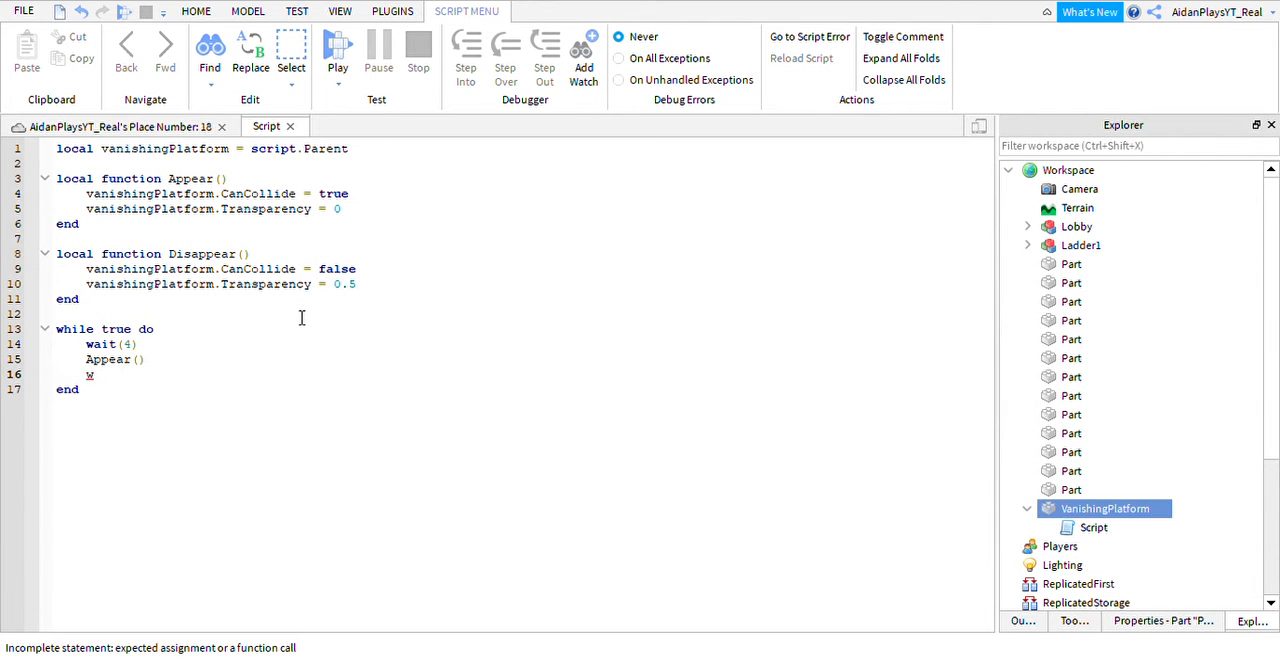
pyautogui.write('ait(5')
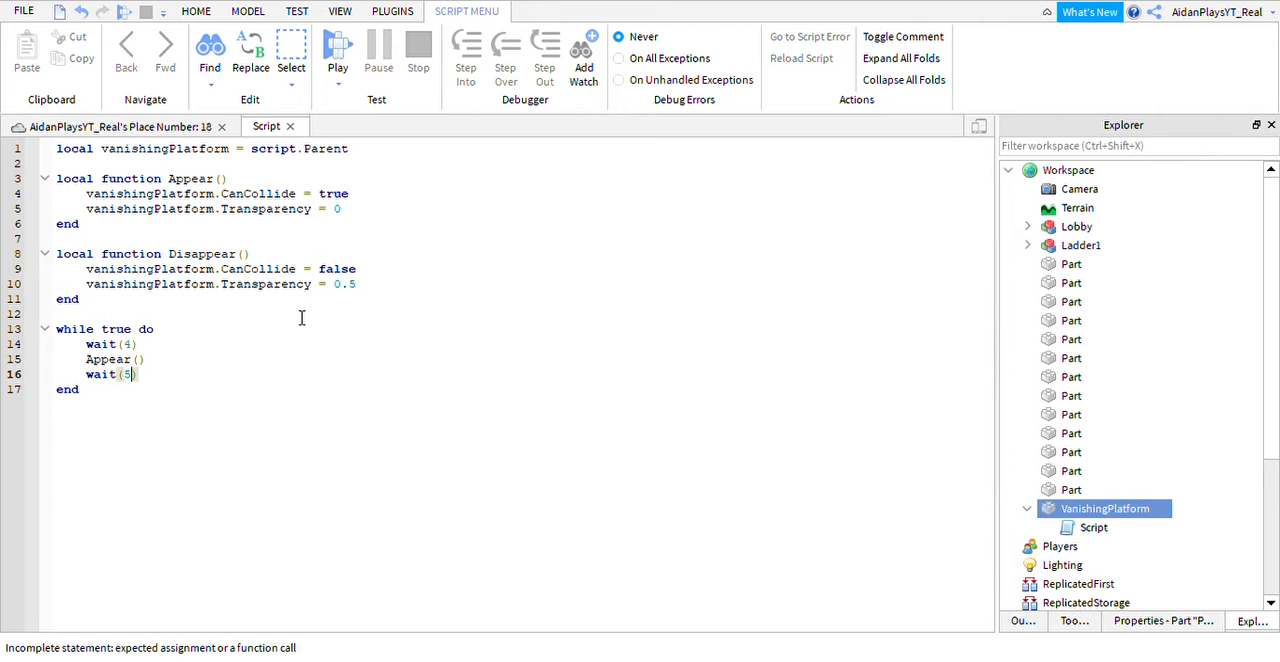
# Add wait(5) and a call to Disappear() below the Appear() call in the loop.
pyautogui.press('Return')
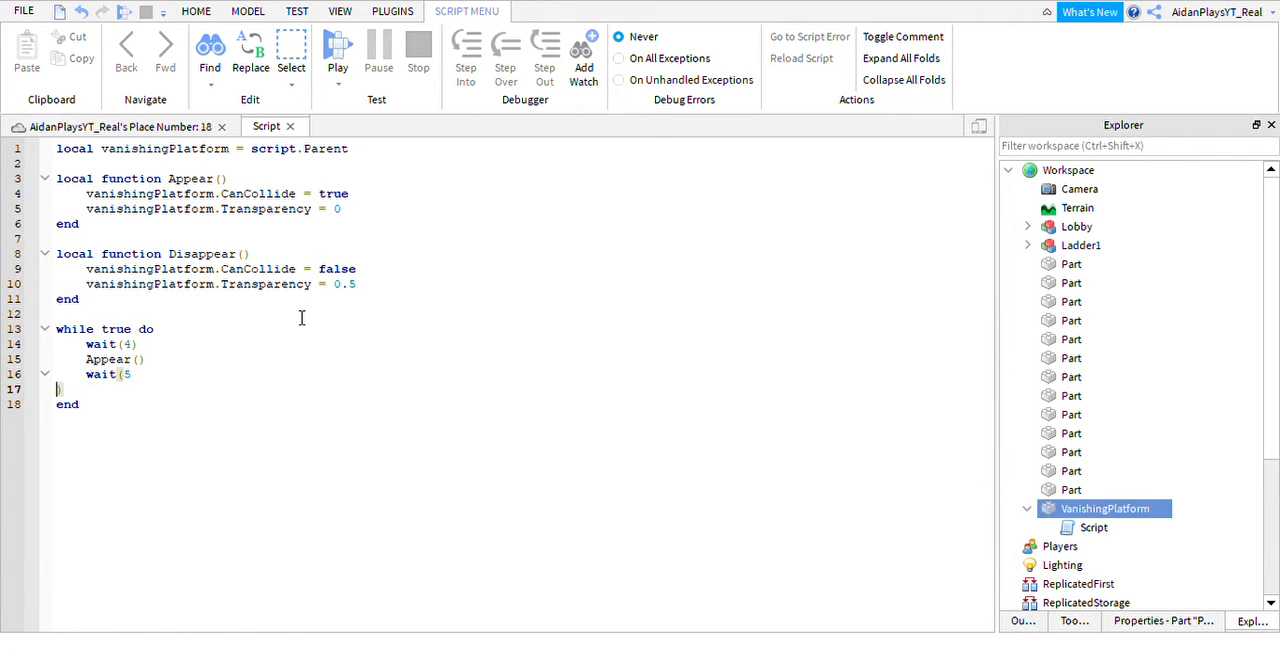
pyautogui.press('BackSpace')
pyautogui.press('Return')
pyautogui.write('d')
pyautogui.press('BackSpace')
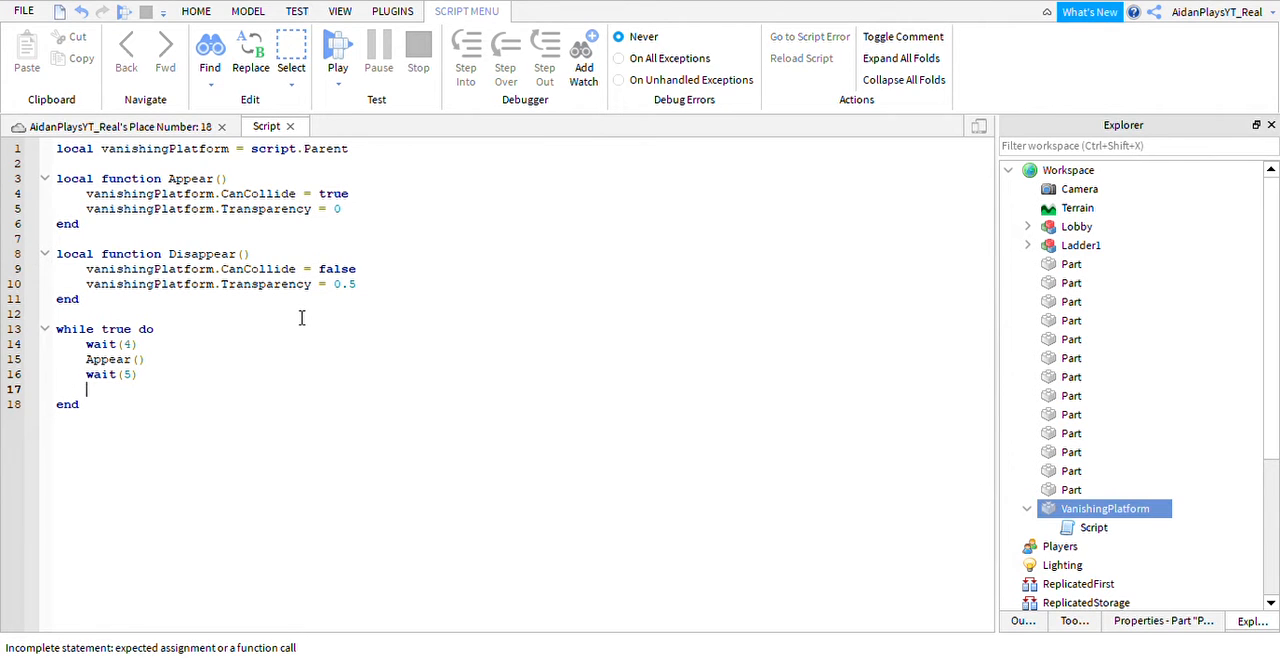
pyautogui.write('dis')
pyautogui.press('Tab')
pyautogui.write('()')
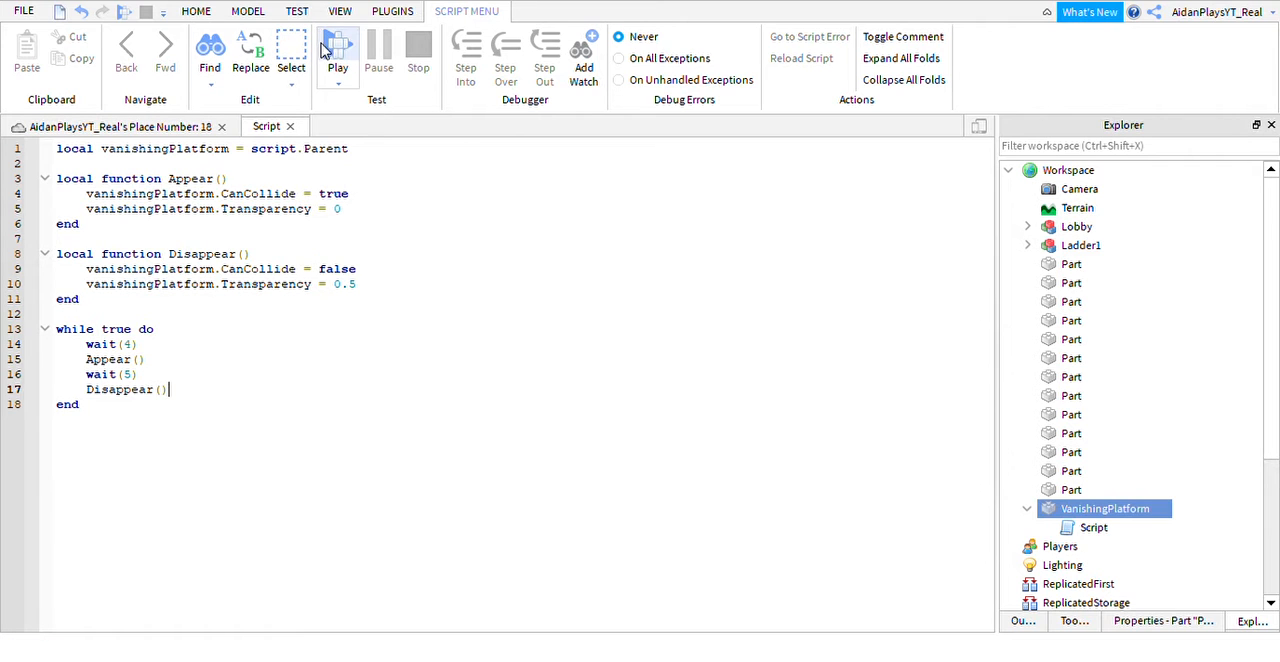
# Return to the place view and anchor every loose Part, VanishingPlatform and the Ladder1 model.
pyautogui.click(197, 11)
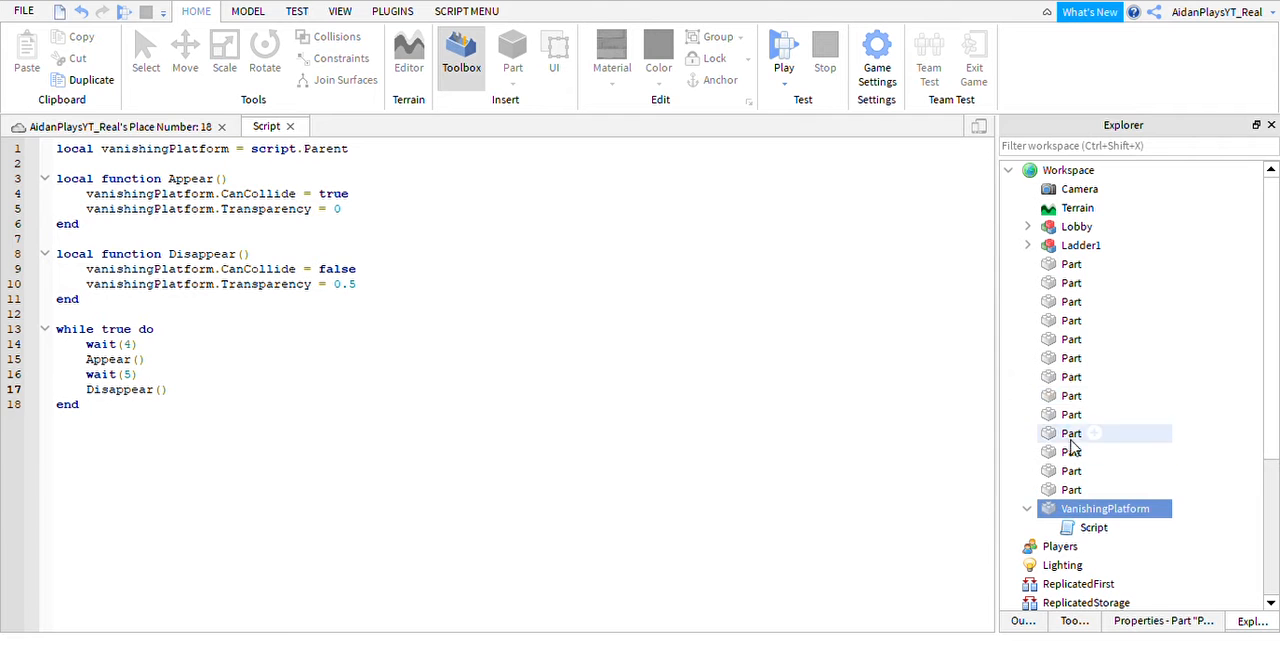
pyautogui.click(1027, 508)
pyautogui.click(143, 127)
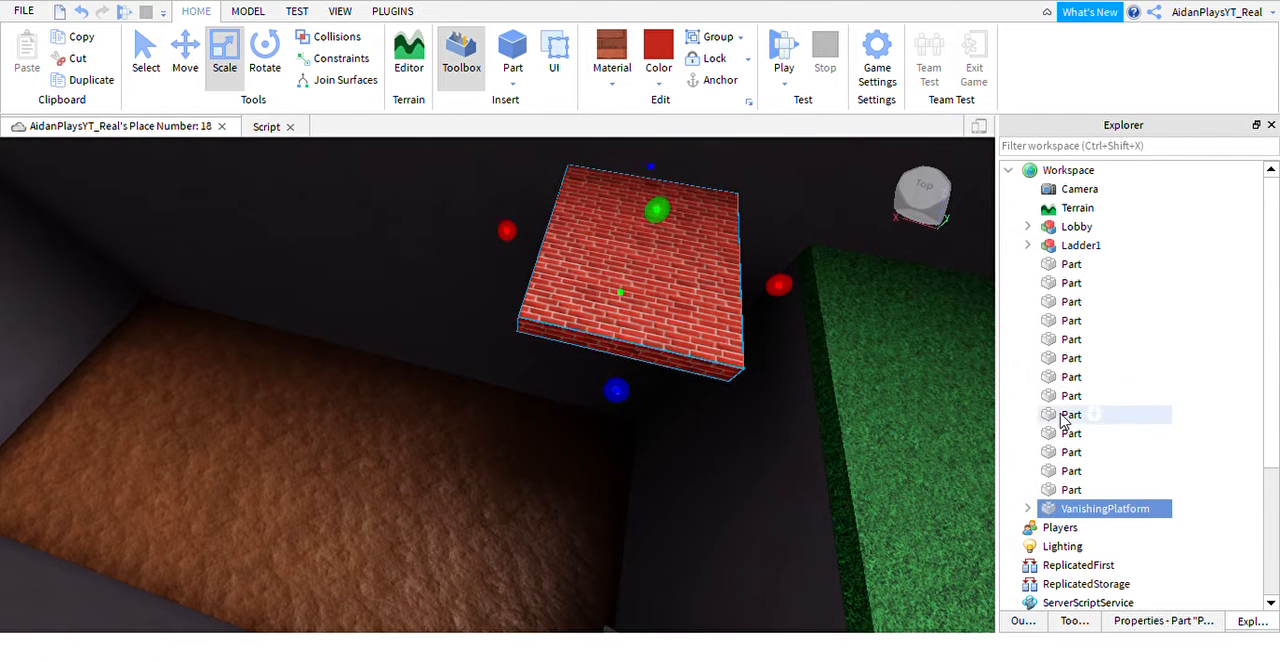
pyautogui.keyDown('shift'); pyautogui.click(1071, 264); pyautogui.keyUp('shift')
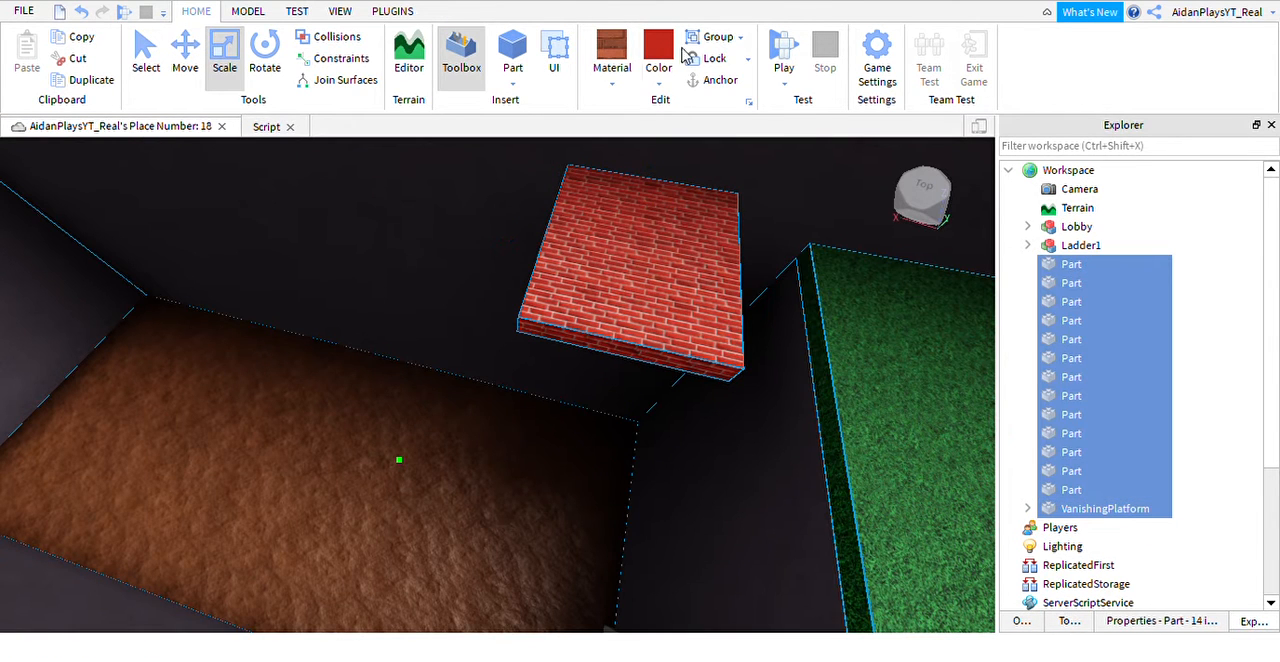
pyautogui.click(1060, 245)
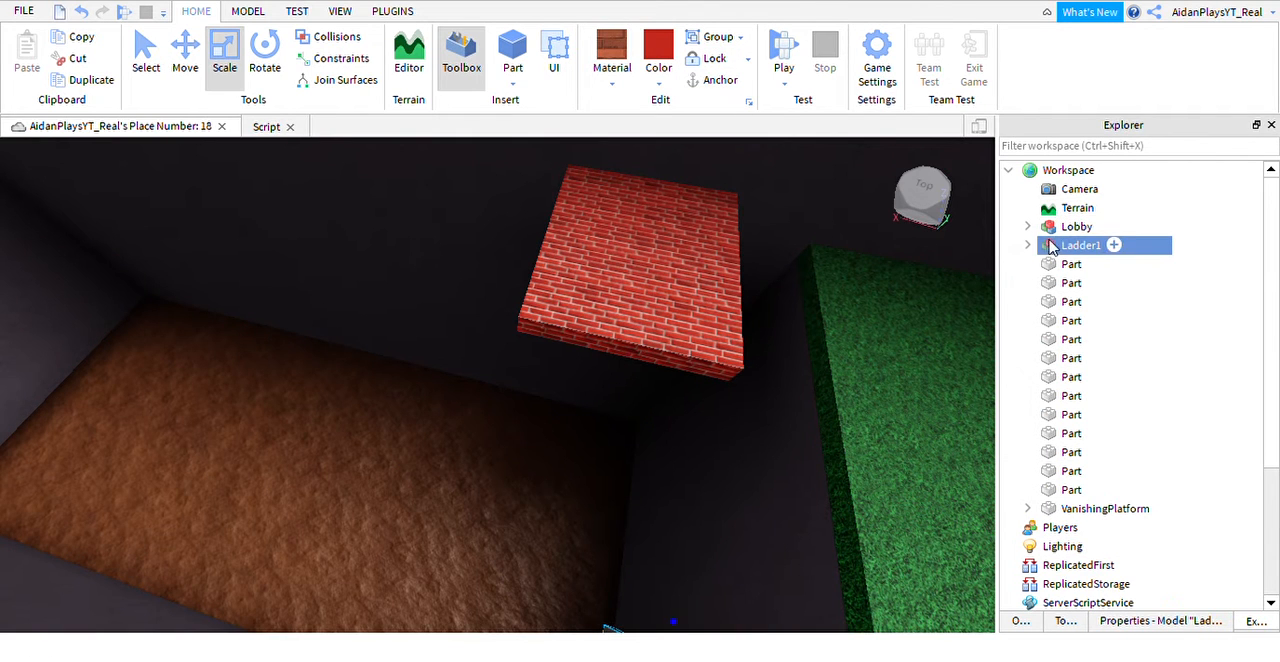
pyautogui.click(718, 80)
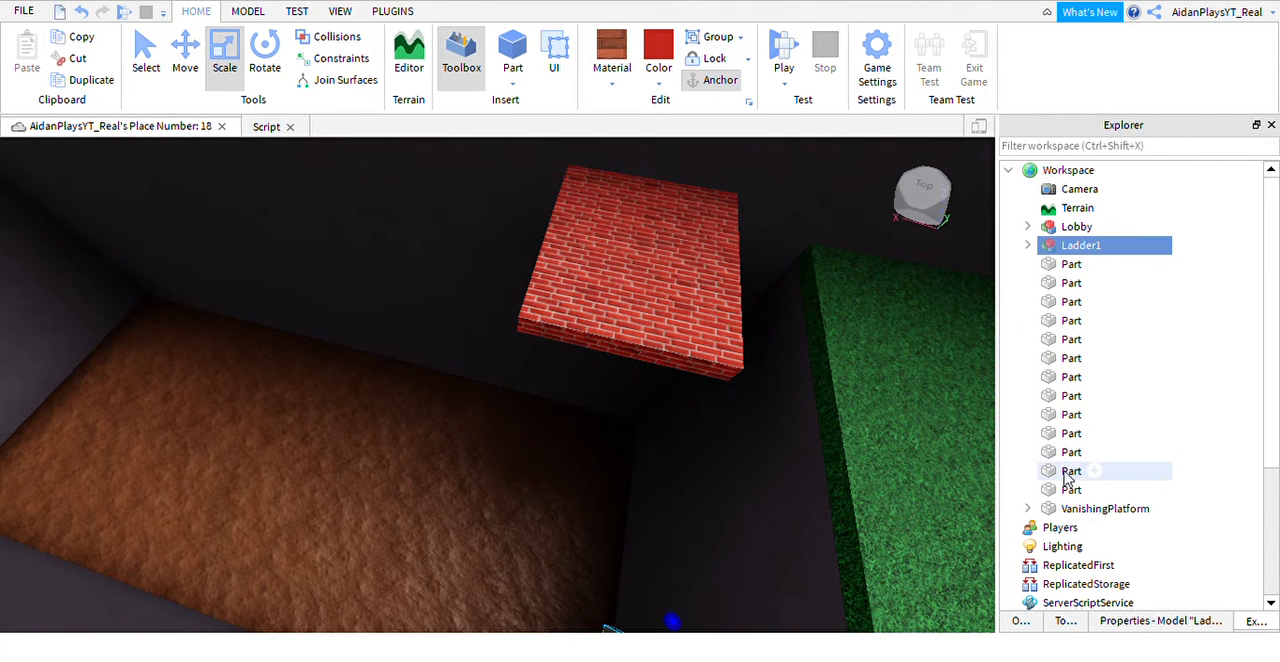
pyautogui.click(1100, 508)
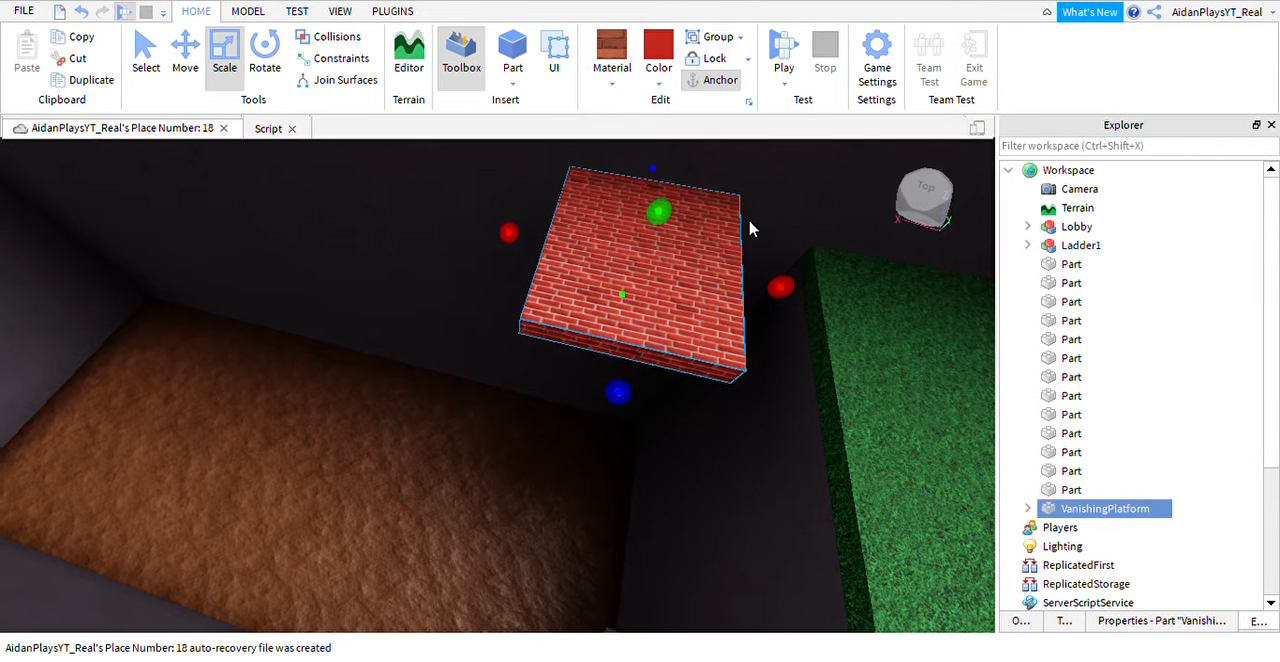
# Playtest the place, stop the test, and select the grass part beside the brick platform.
pyautogui.press('F5')
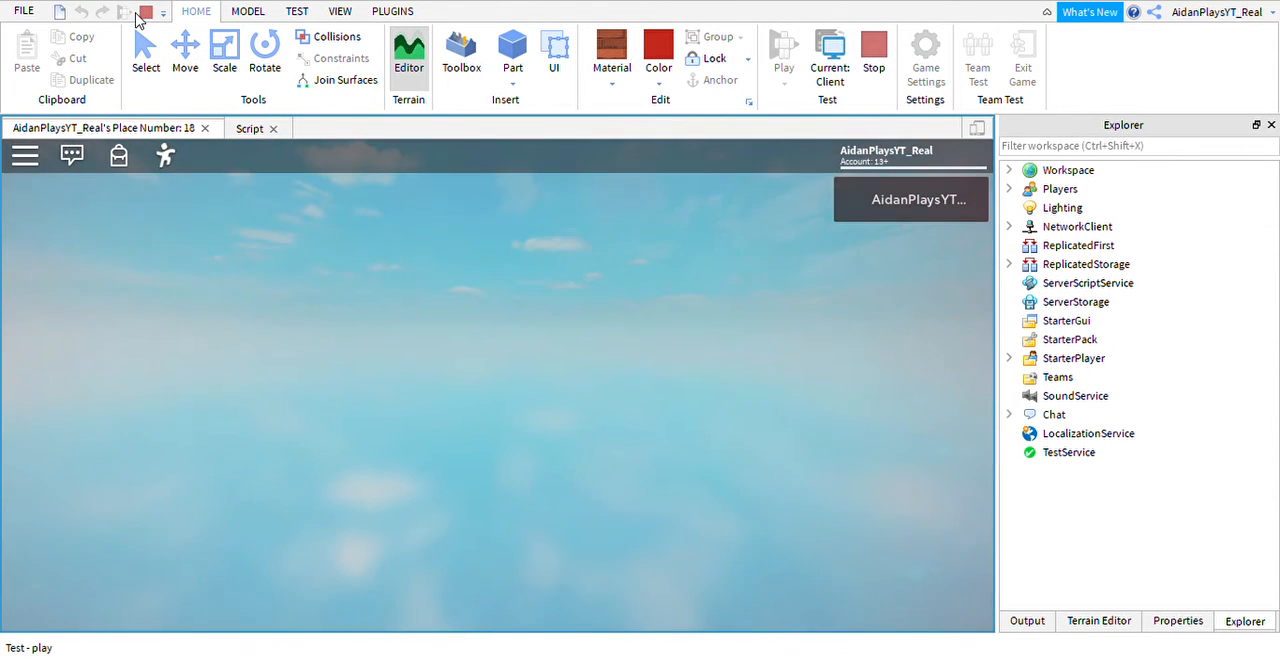
pyautogui.click(145, 12)
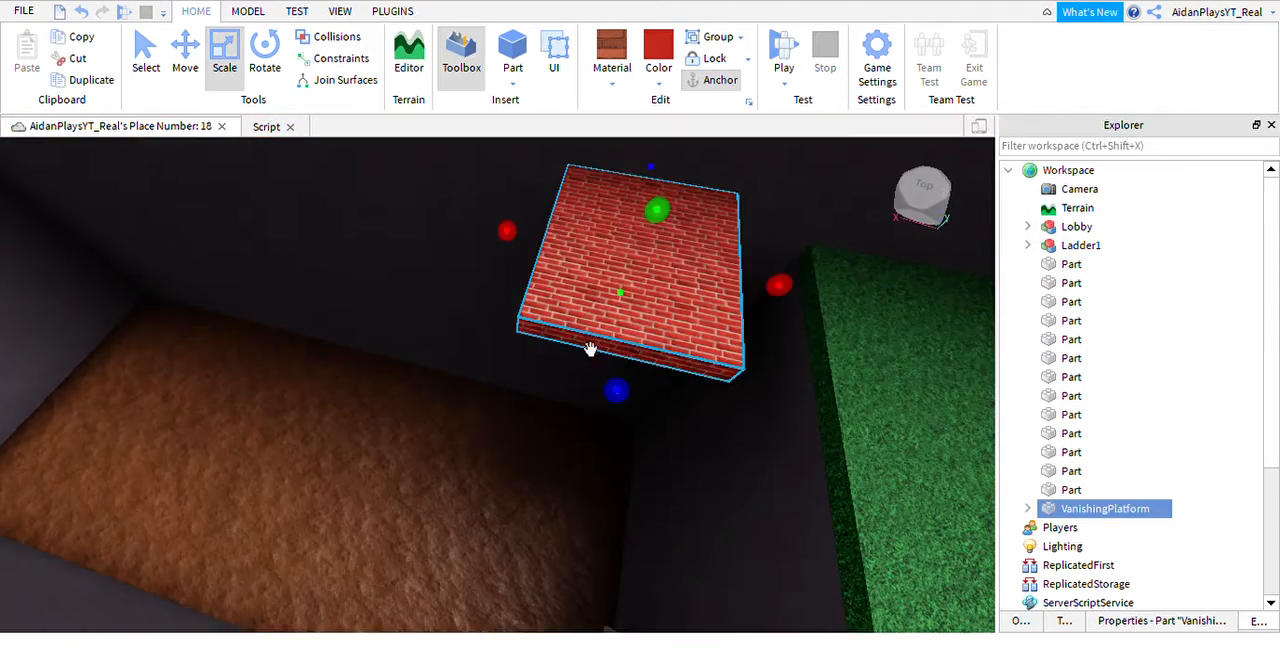
pyautogui.moveTo(591, 349); pyautogui.dragTo(574, 368, button='right')
pyautogui.click(563, 457)
pyautogui.moveTo(563, 457); pyautogui.dragTo(565, 457, button='right')
pyautogui.scroll(-2, 565, 457)
pyautogui.scroll(2, 649, 346)
pyautogui.click(649, 346)
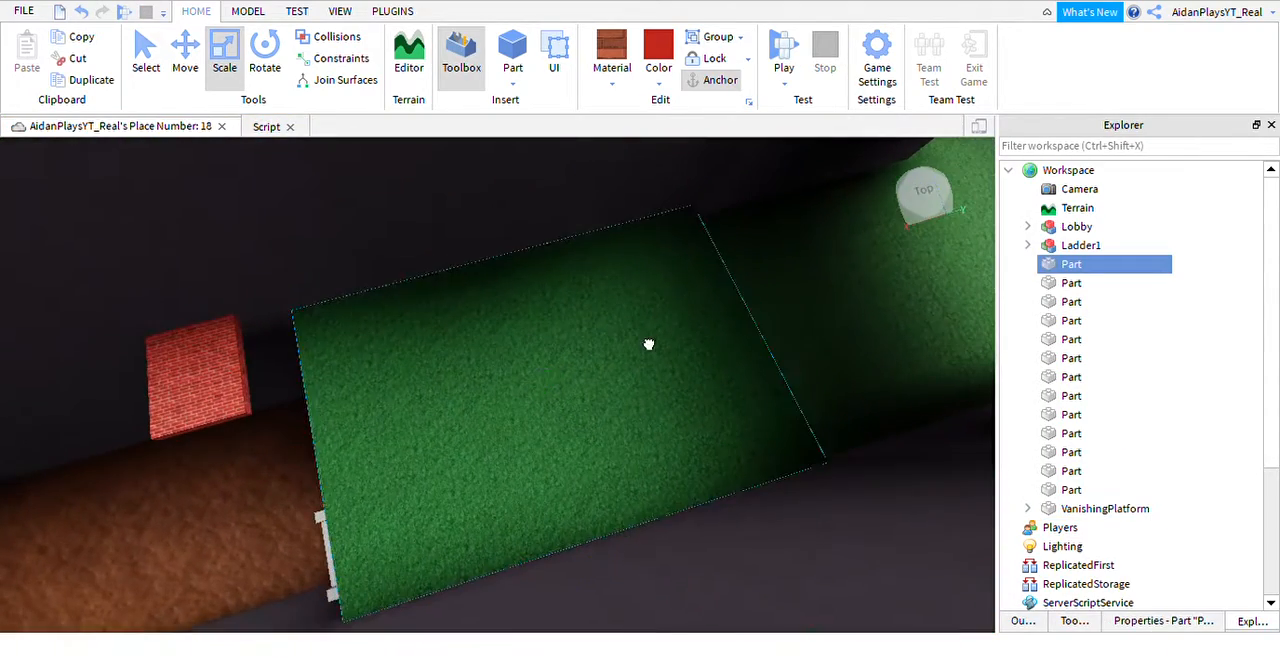
# Run another playtest of the place, stop it, and start the test again.
pyautogui.click(785, 74)
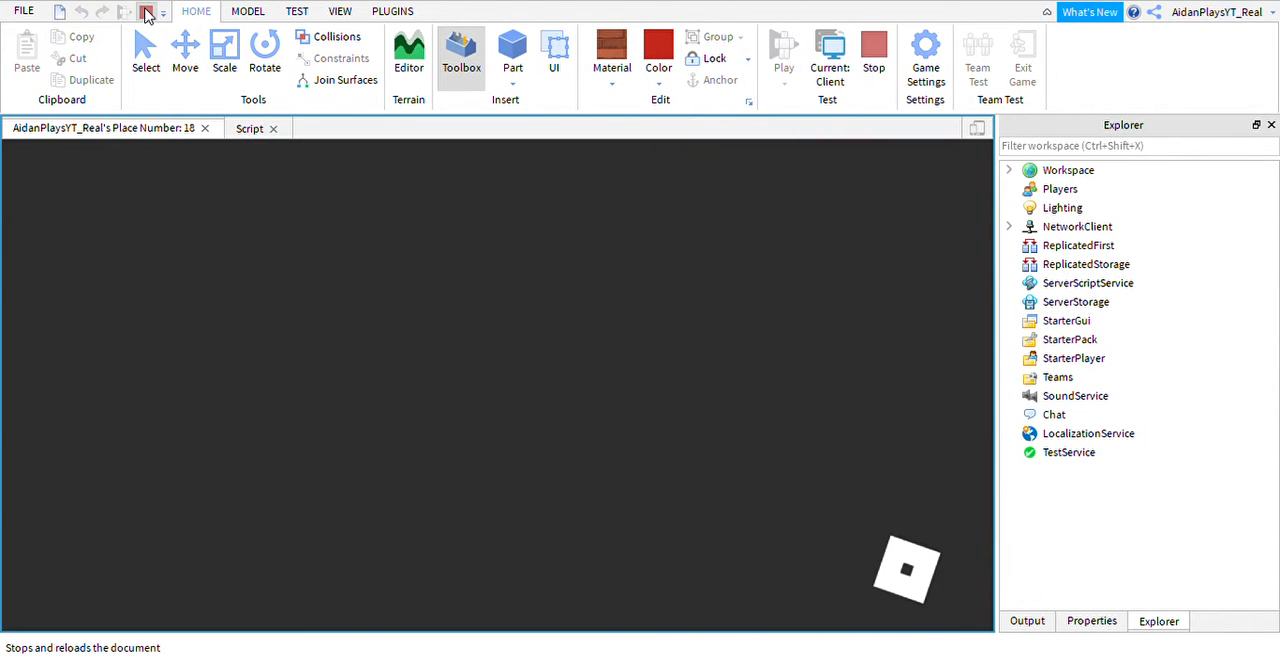
pyautogui.click(146, 12)
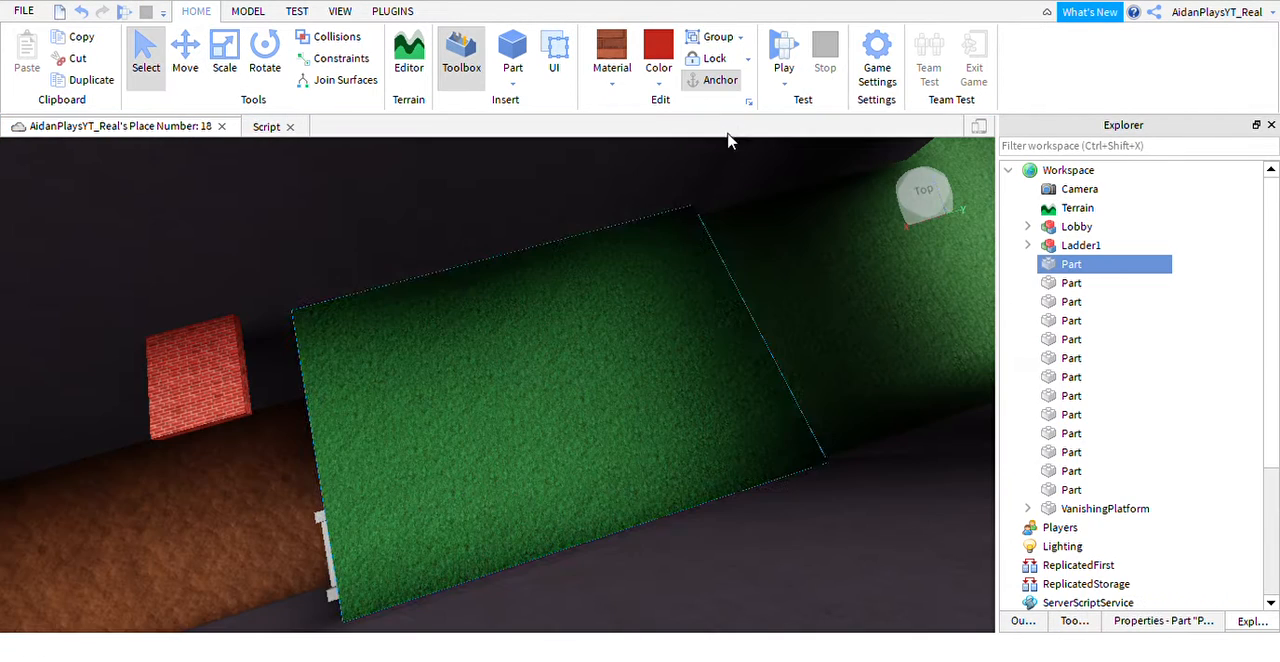
pyautogui.click(782, 68)
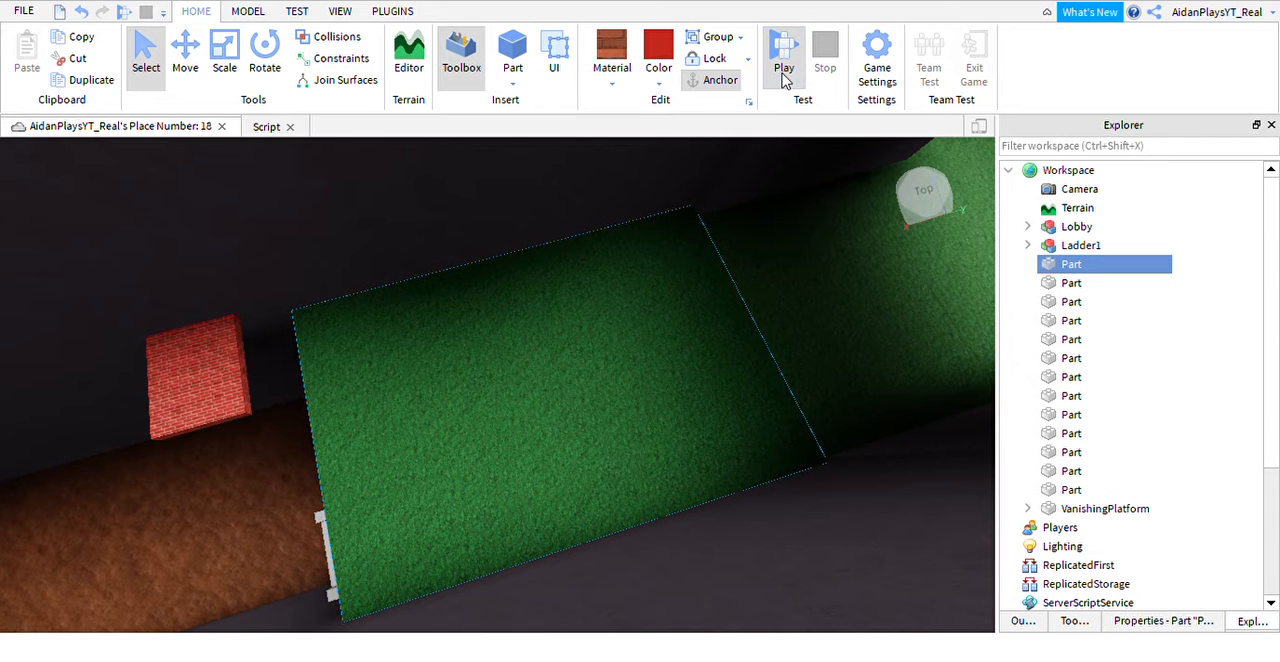
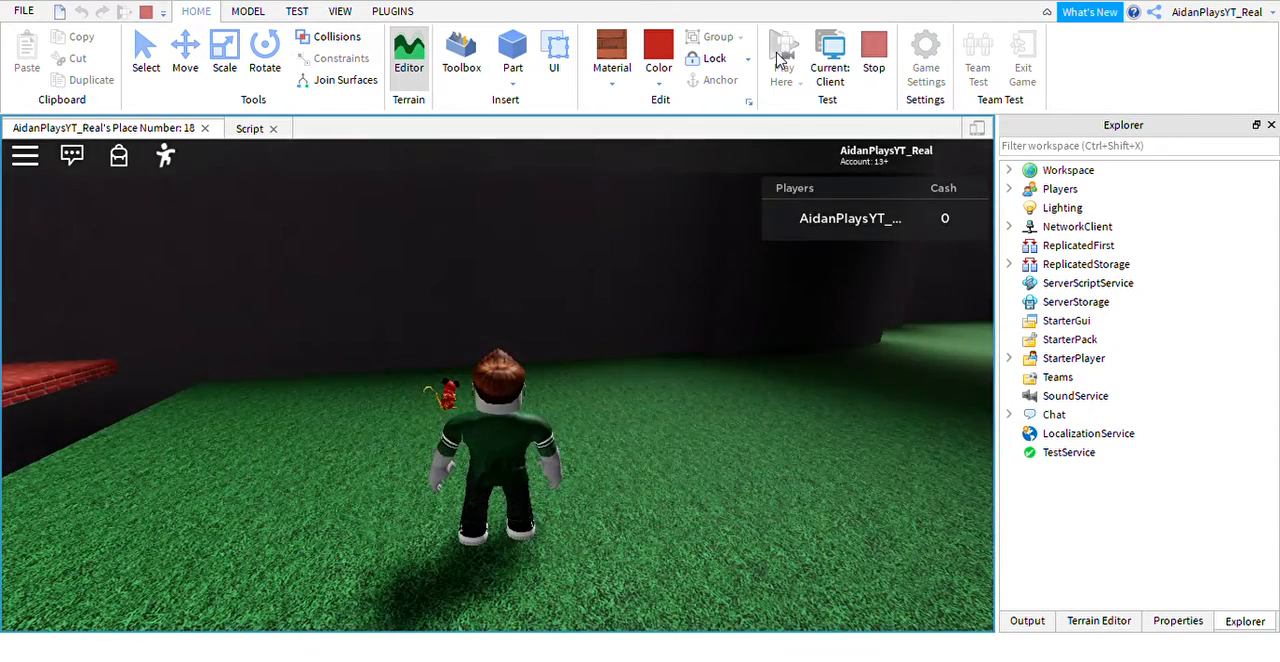
# Walk the character into the trench and test climbing the ladder out of it.
pyautogui.press('w')
pyautogui.moveTo(626, 428); pyautogui.dragTo(641, 448, button='right')
pyautogui.press('w')
pyautogui.press('s')
pyautogui.press('w')
pyautogui.press('space')
pyautogui.press('w')
pyautogui.press('w')
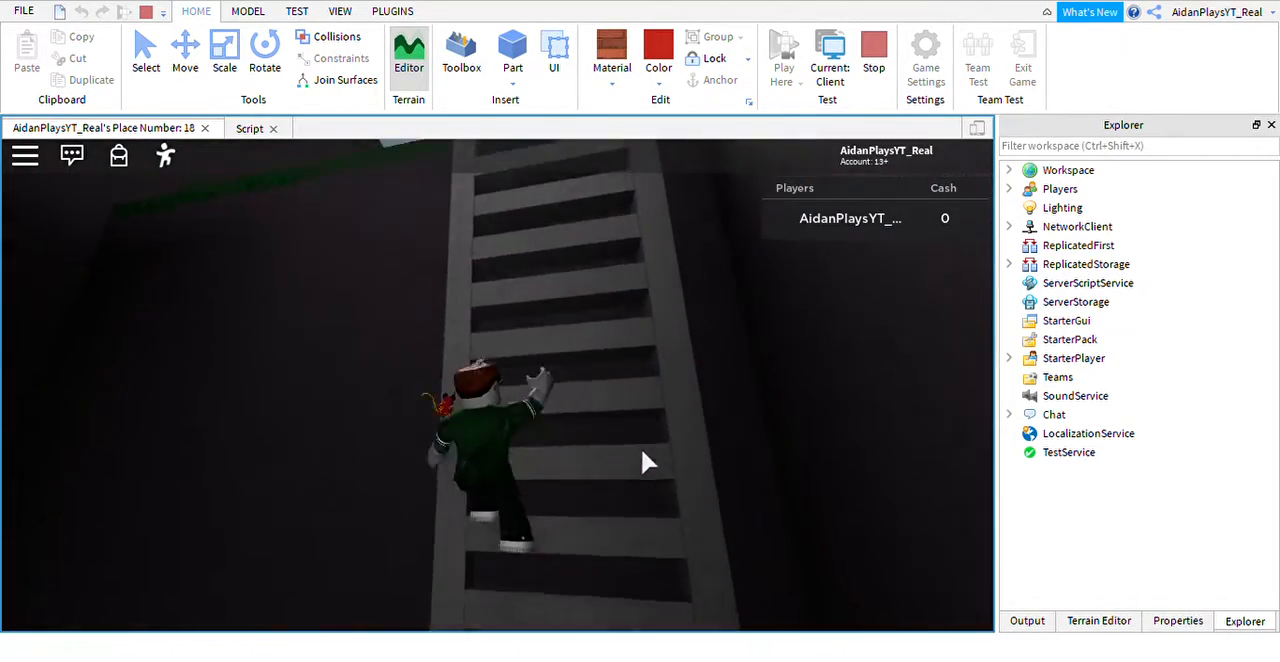
pyautogui.moveTo(589, 478); pyautogui.dragTo(589, 478, button='right')
pyautogui.press('w')
pyautogui.press('space')
pyautogui.press('w')
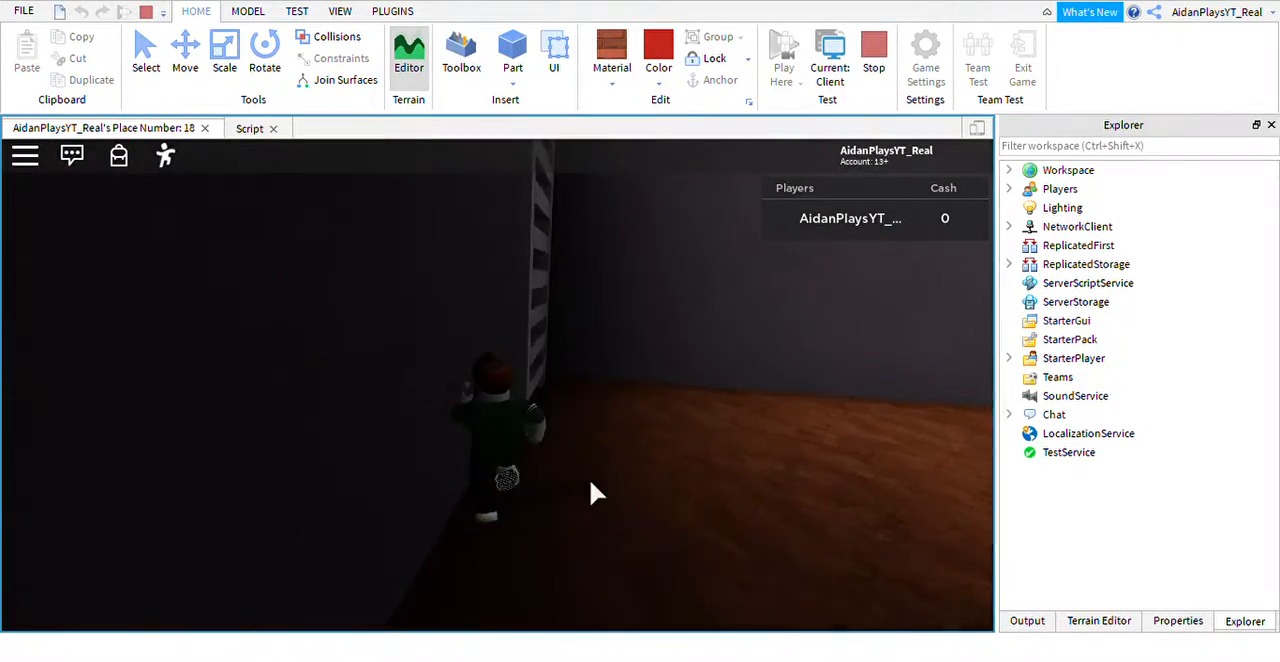
# Climb the ladder to its top edge once more, drop back to the trench floor, and stop the playtest.
pyautogui.press('w')
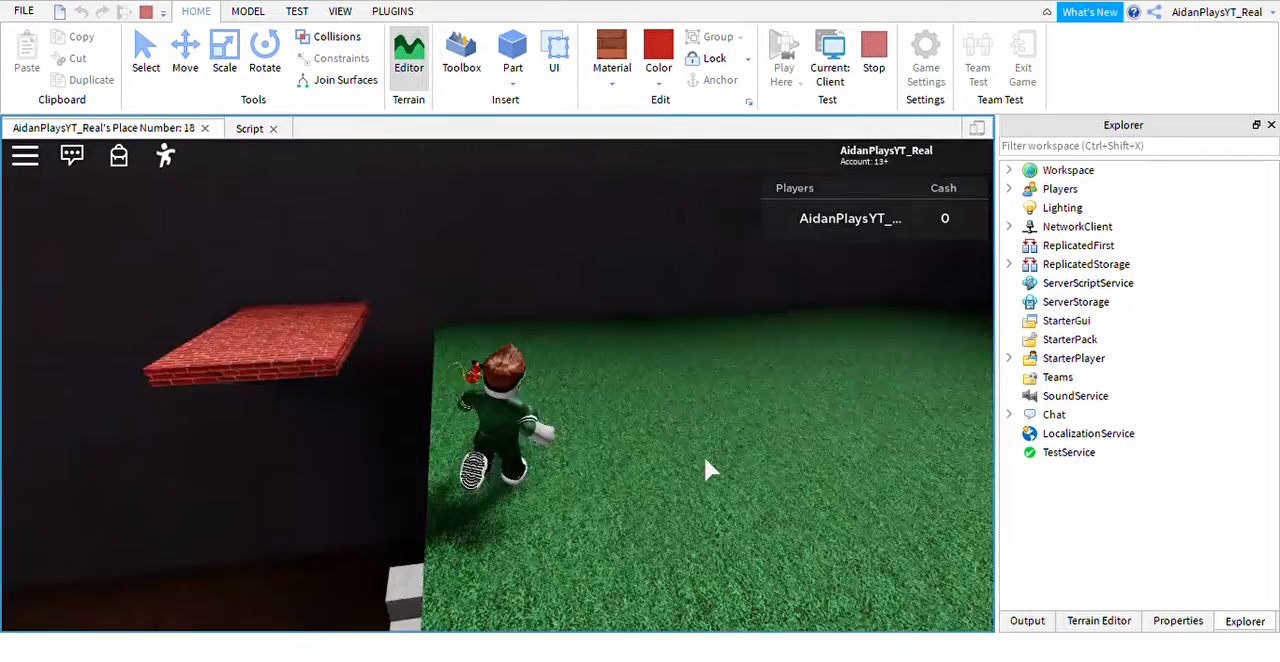
pyautogui.press('w')
pyautogui.press('space')
pyautogui.moveTo(705, 459); pyautogui.dragTo(705, 459, button='right')
pyautogui.press('space')
pyautogui.press('w')
pyautogui.press('s')
pyautogui.press('w')
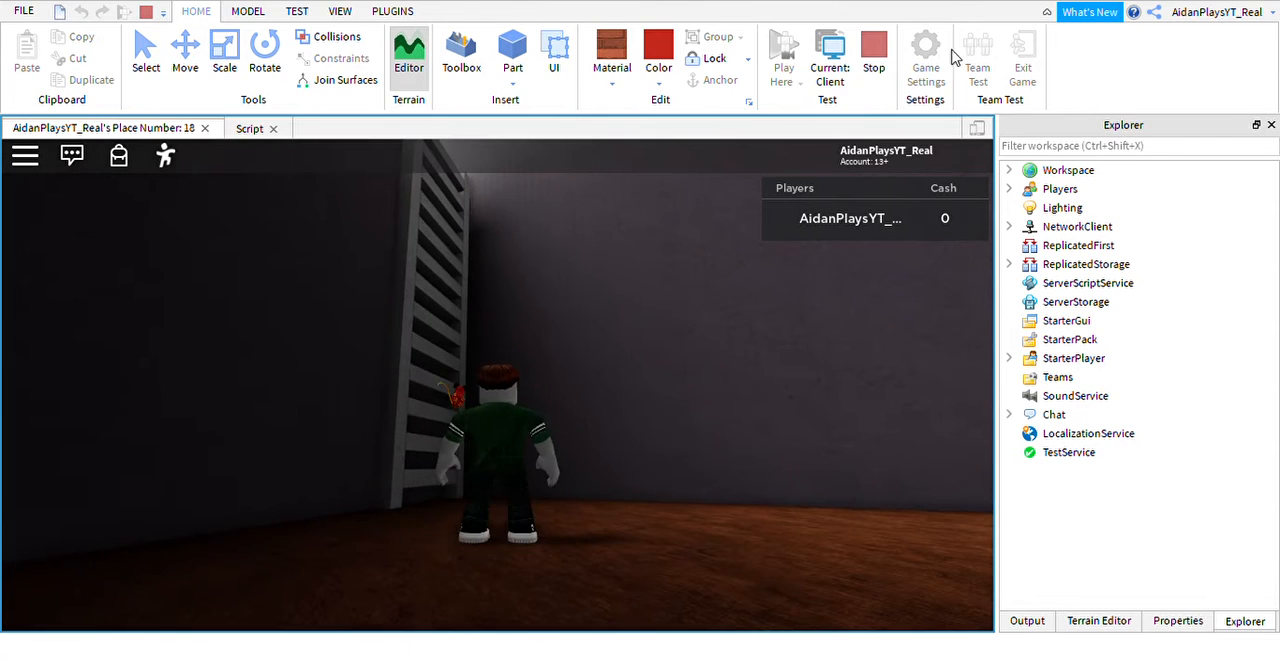
pyautogui.click(874, 60)
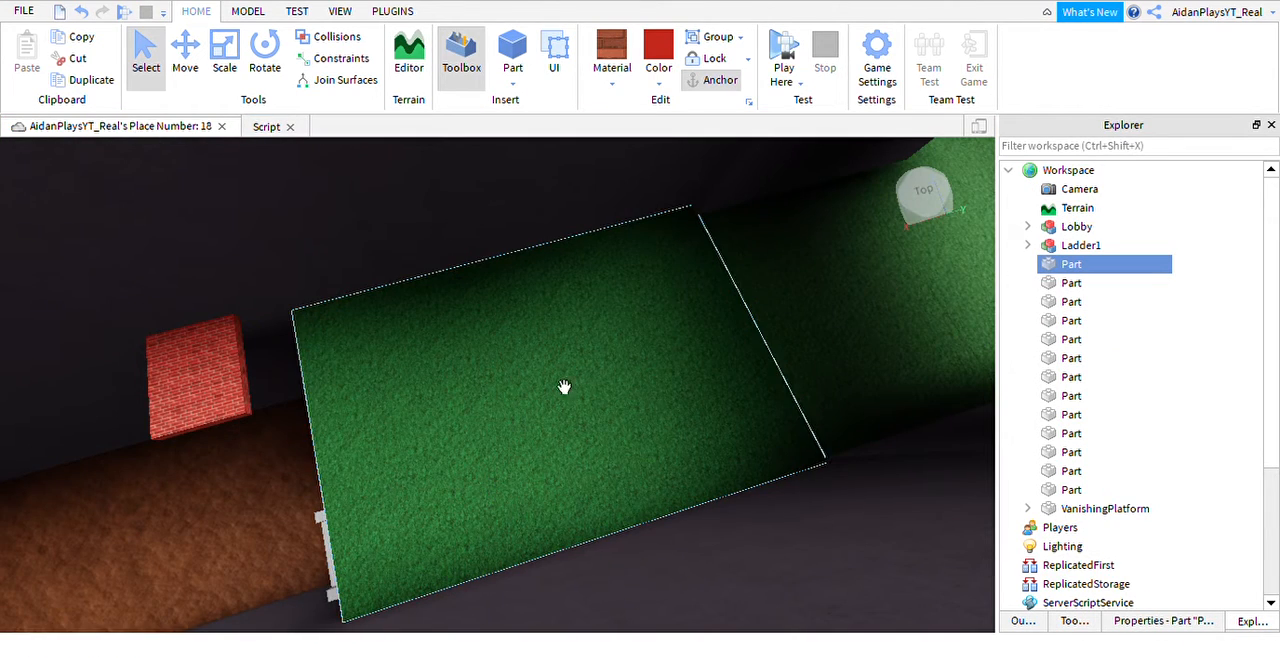
# Select the brick VanishingPlatform and review its appear and disappear script before returning to the place view.
pyautogui.moveTo(480, 371); pyautogui.dragTo(480, 371, button='right')
pyautogui.click(403, 384)
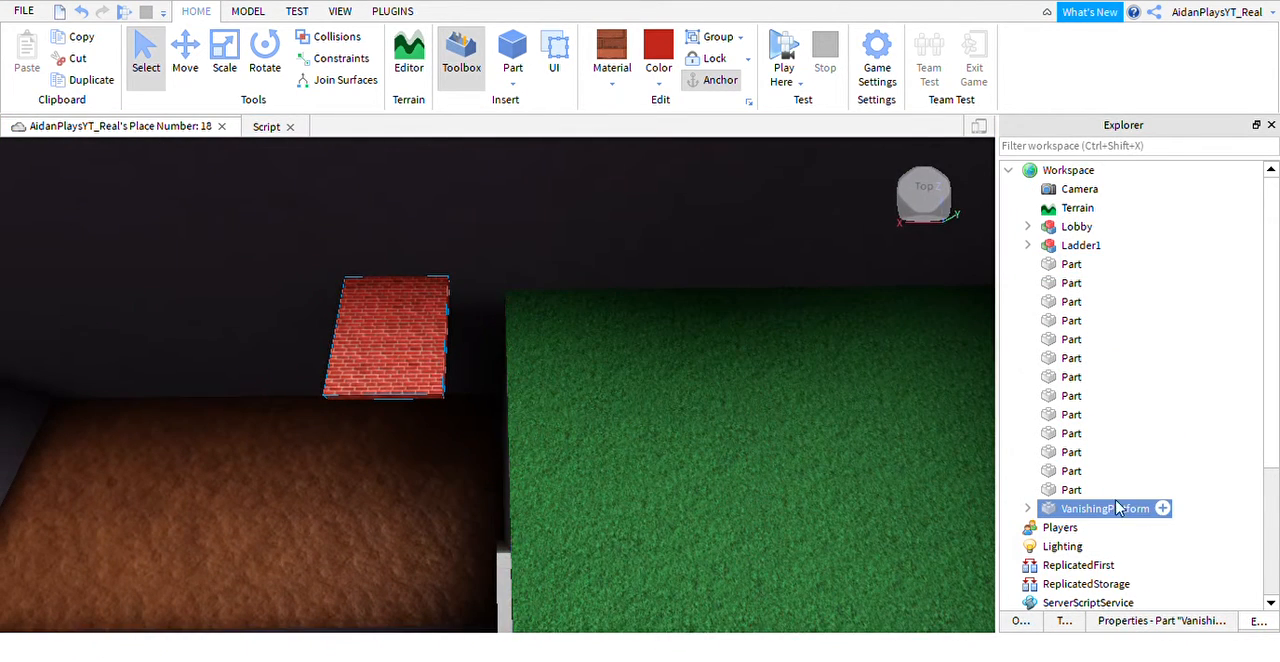
pyautogui.click(266, 127)
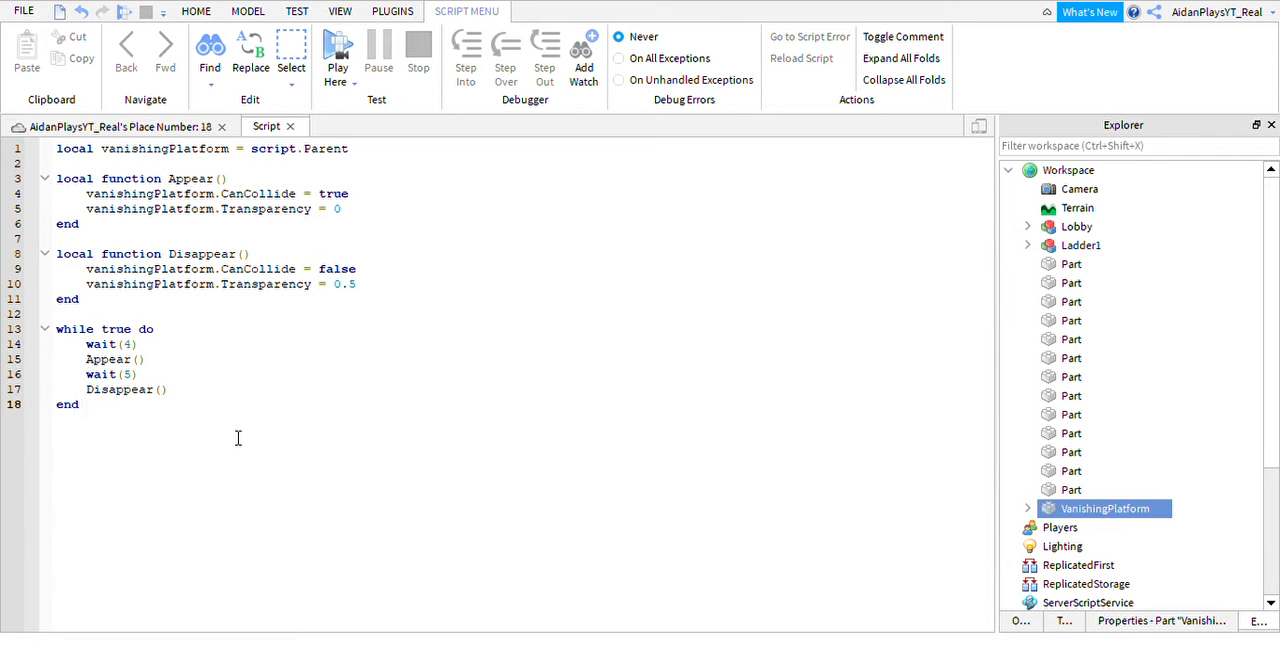
pyautogui.click(112, 134)
# Duplicate the VanishingPlatform and move the copy farther out over the trench, leaving a gap between the two.
pyautogui.moveTo(479, 381); pyautogui.dragTo(411, 289, button='right')
pyautogui.press('w')
pyautogui.press('a')
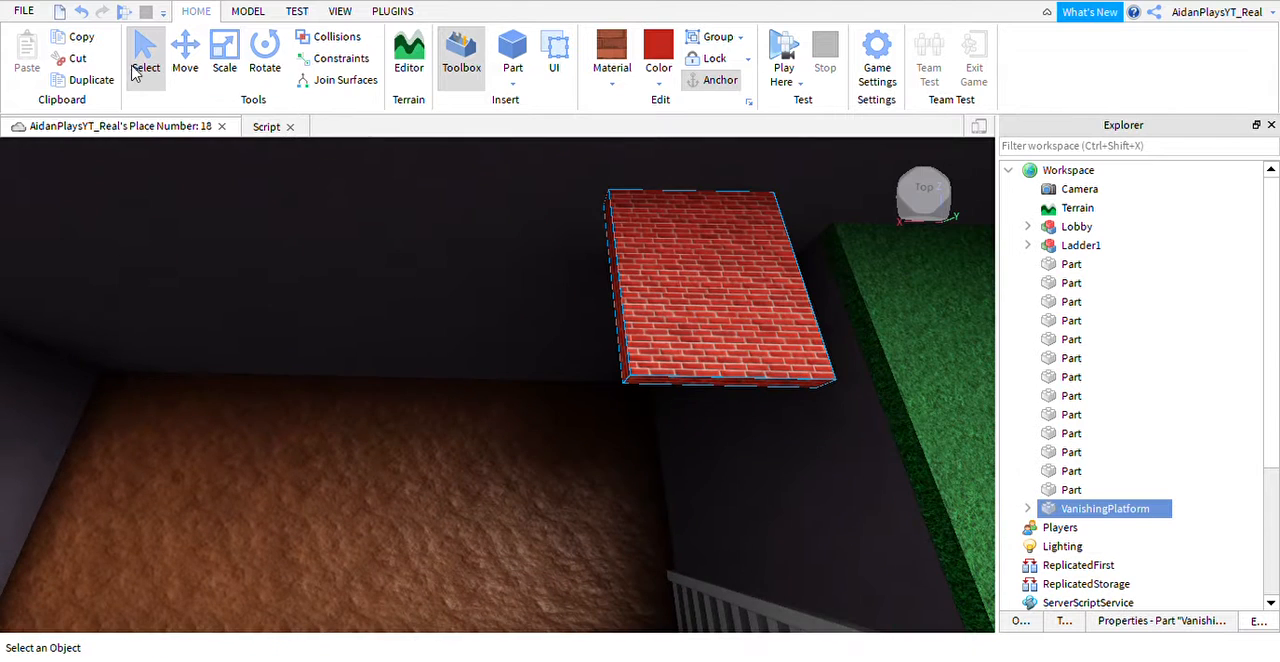
pyautogui.click(190, 78)
pyautogui.hotkey('ctrl', 'd')
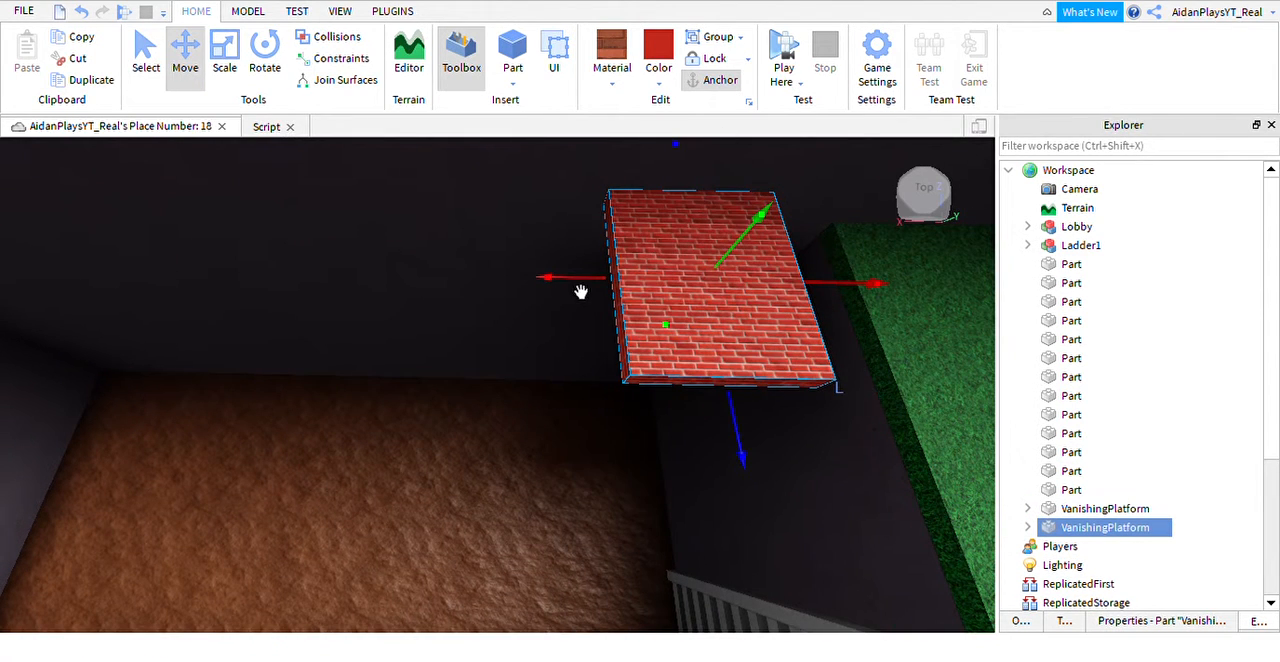
pyautogui.moveTo(591, 315); pyautogui.dragTo(397, 345)
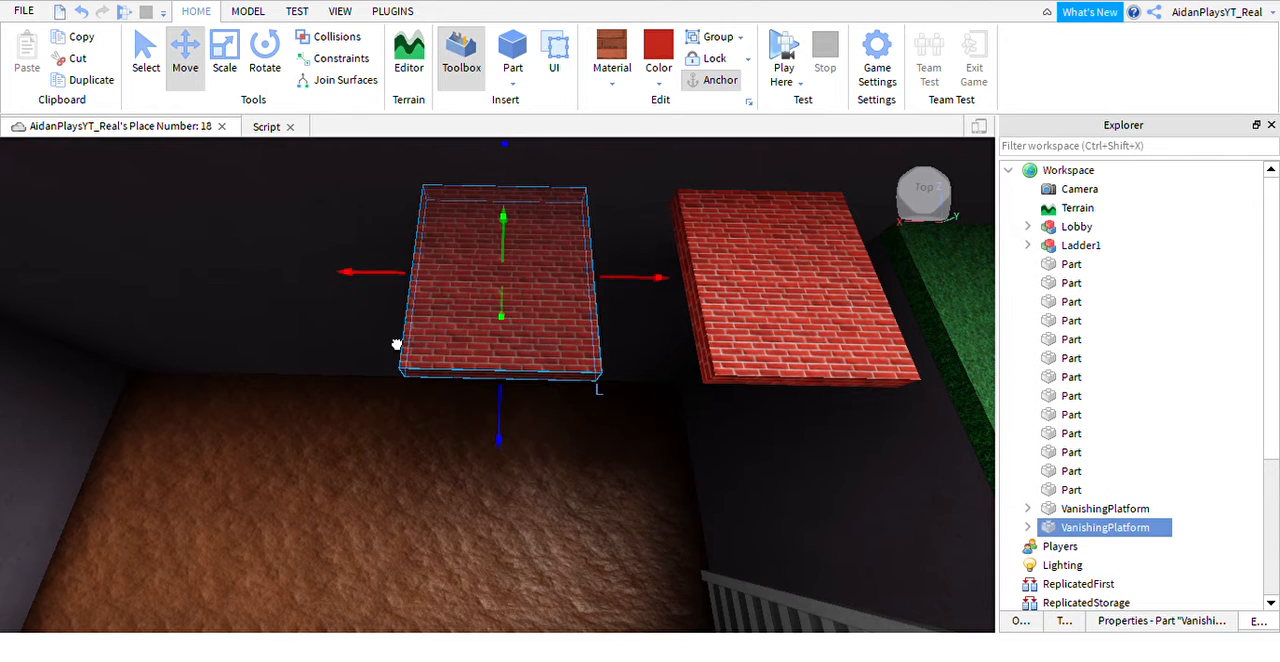
# Scale the copied platform narrower than the original and close the open script.
pyautogui.click(228, 68)
pyautogui.moveTo(375, 272); pyautogui.dragTo(451, 304)
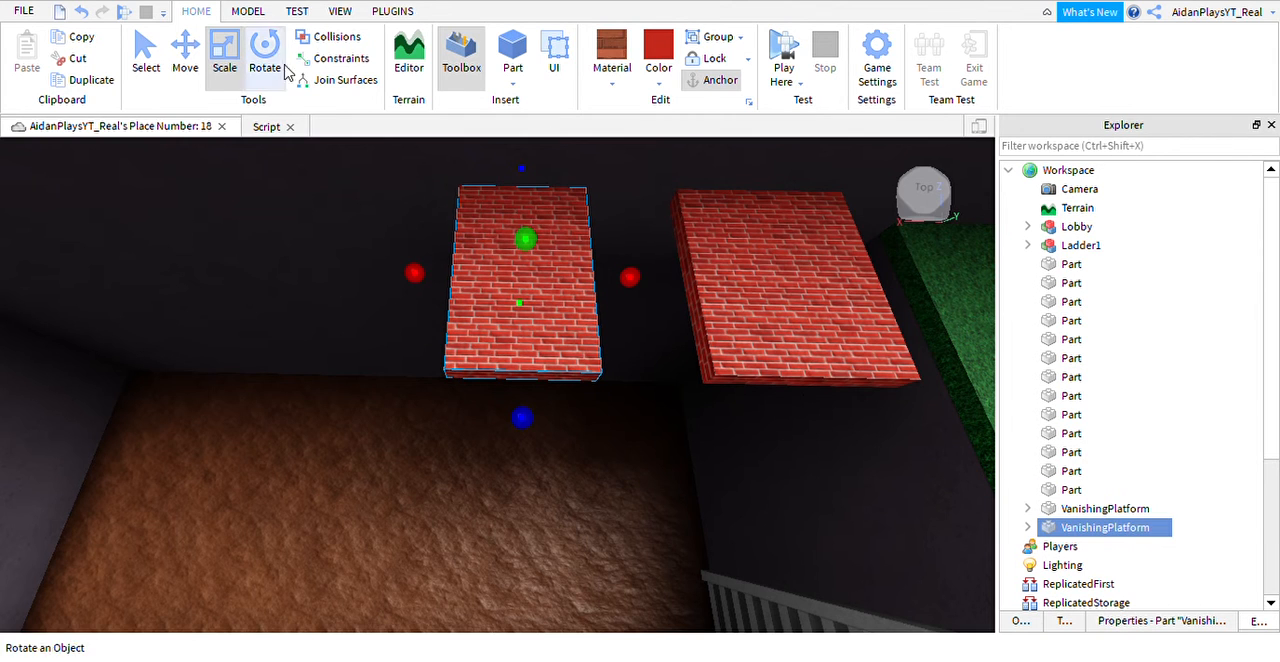
pyautogui.click(290, 128)
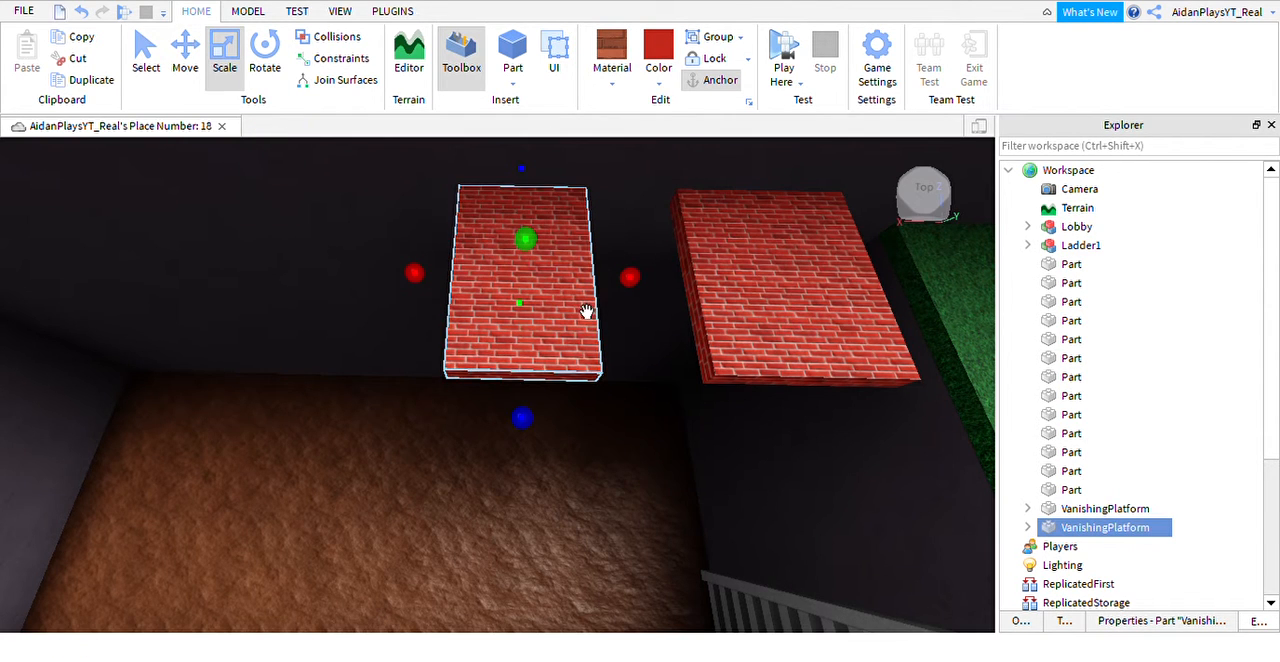
# Duplicate the narrowed platform, place the copy farther across the trench, and shorten its length to about half.
pyautogui.hotkey('ctrl', 'd')
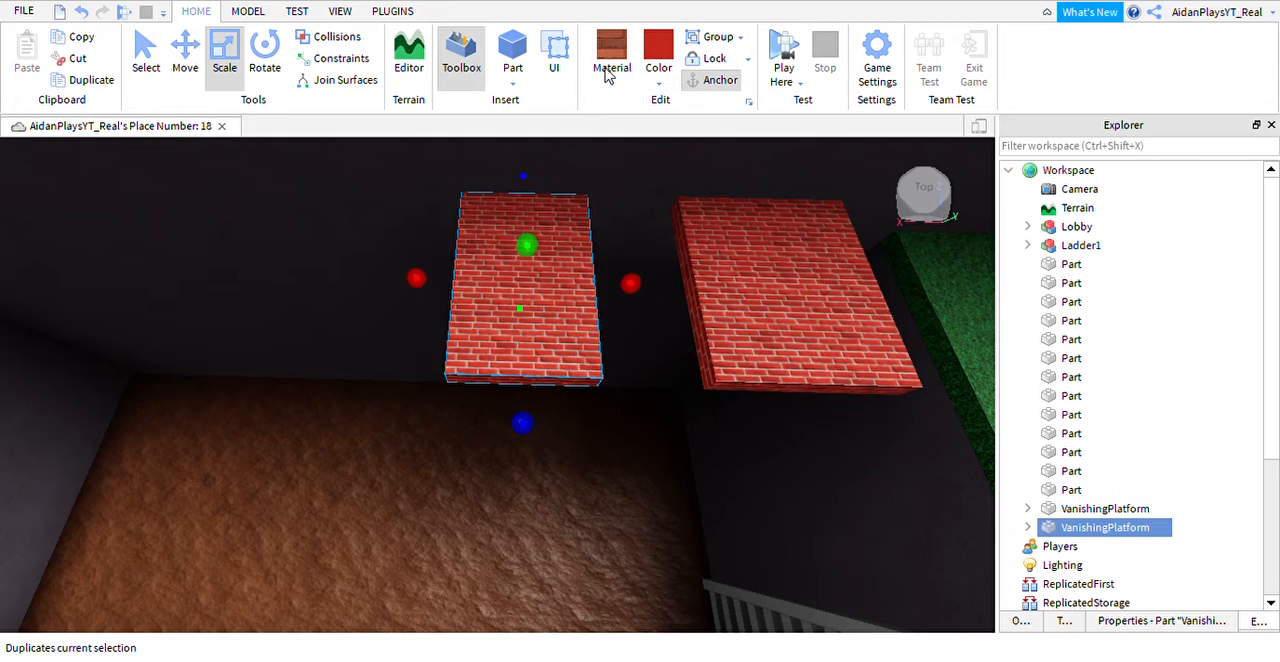
pyautogui.moveTo(571, 289); pyautogui.dragTo(574, 323)
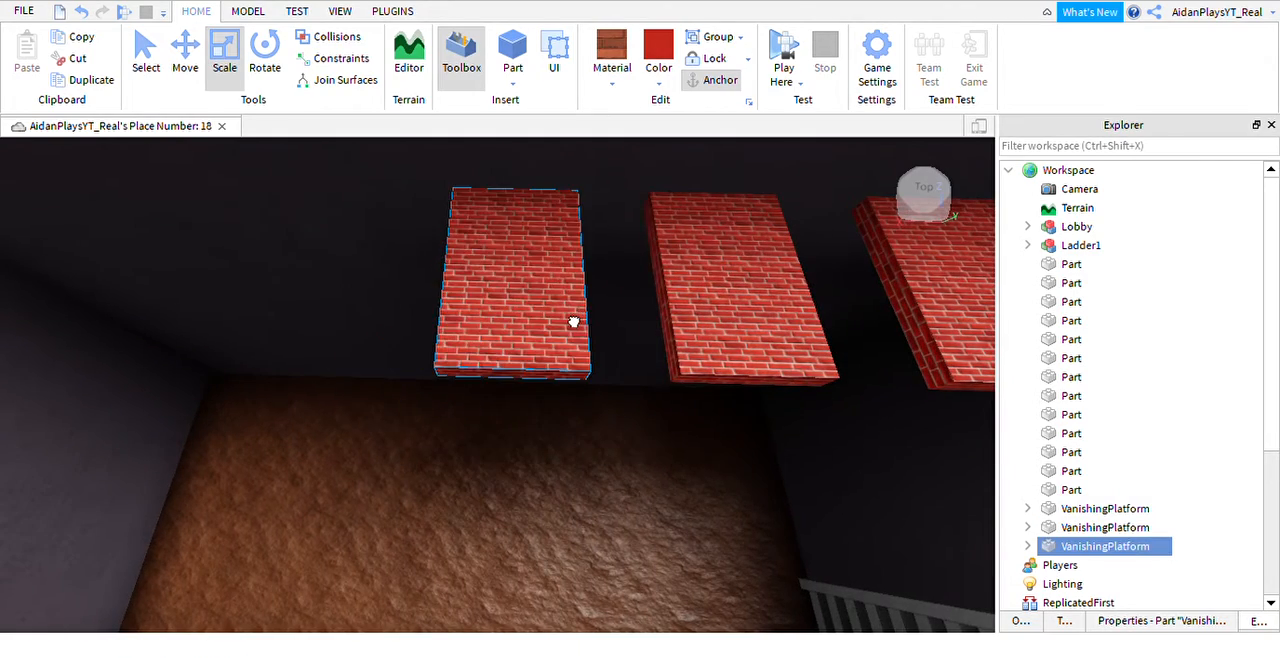
pyautogui.scroll(4, 574, 320)
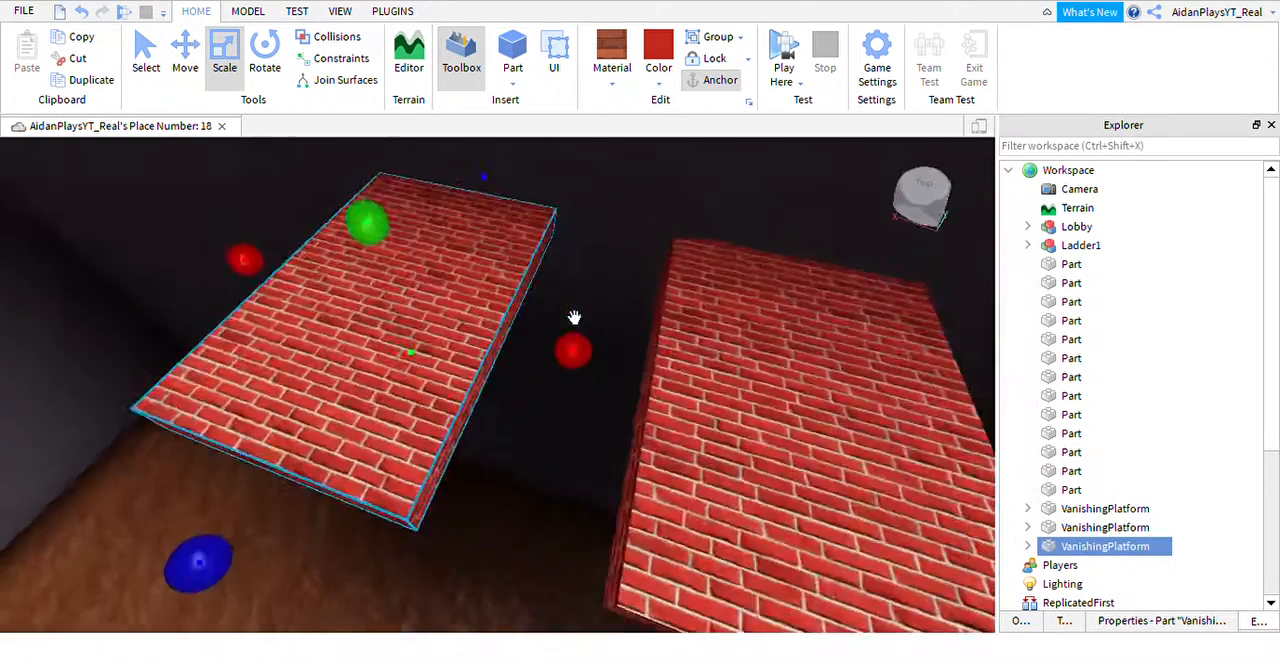
pyautogui.scroll(-5, 574, 318)
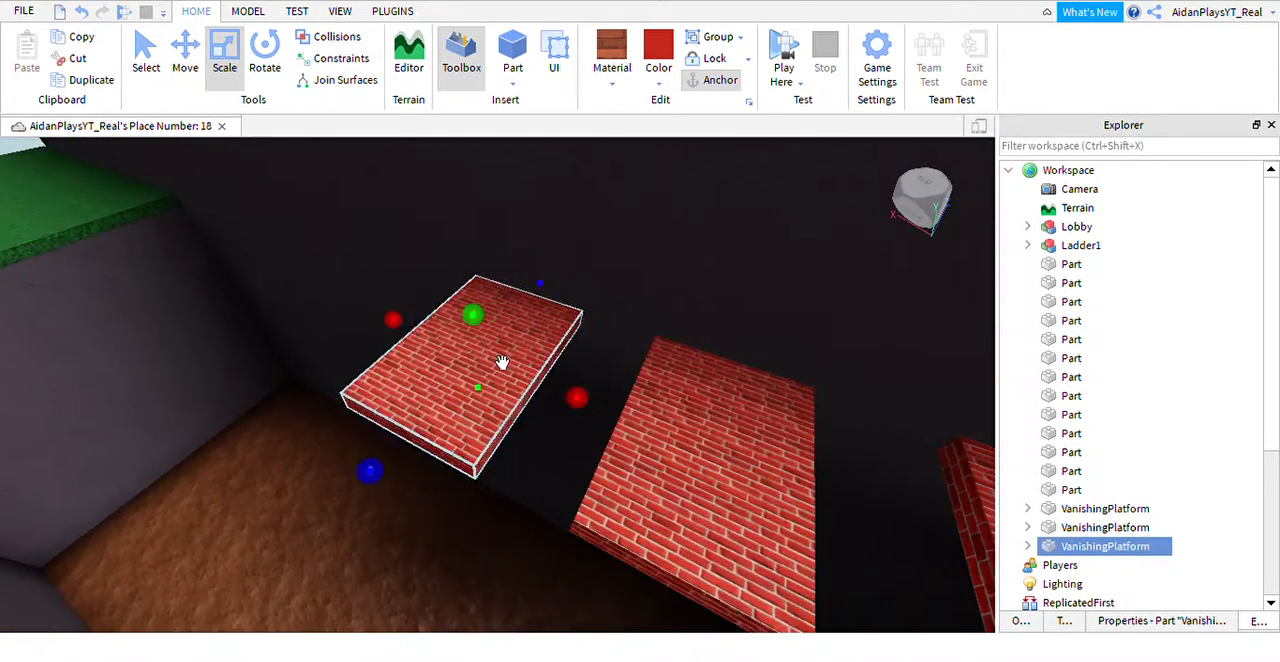
pyautogui.moveTo(400, 497); pyautogui.dragTo(466, 437)
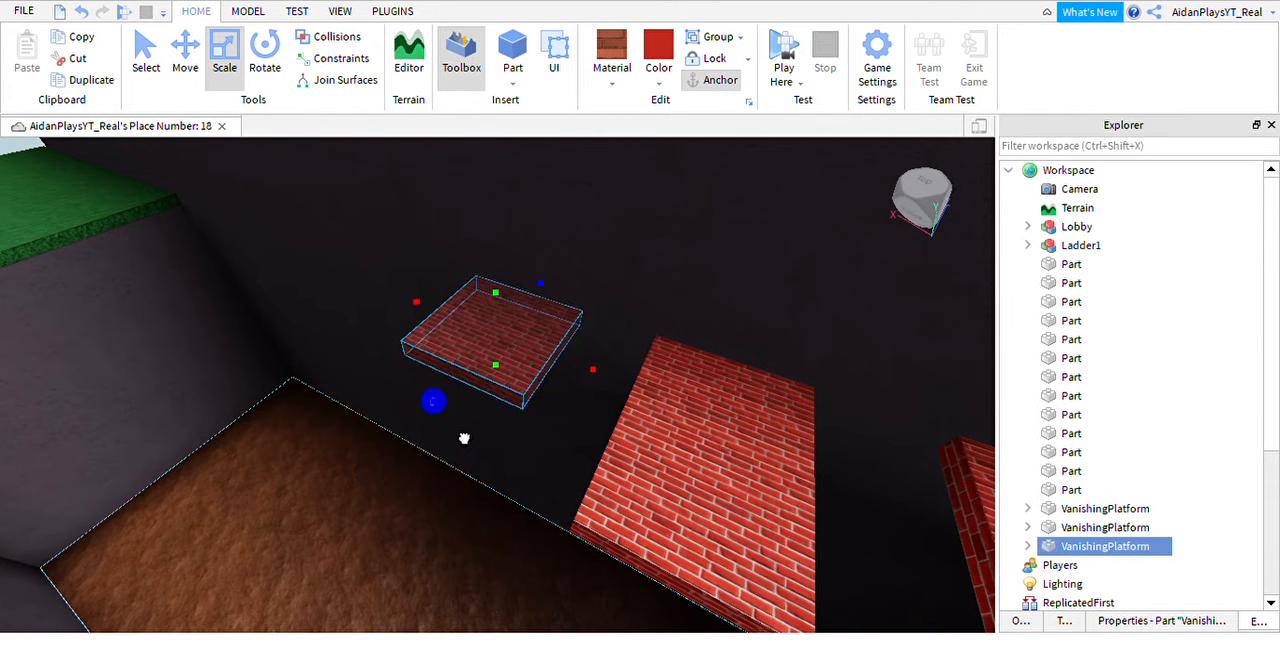
pyautogui.press('a')
pyautogui.moveTo(531, 303); pyautogui.dragTo(581, 354)
# Duplicate the short platform, place the copy as the fourth in the row, and stretch it into a long plank.
pyautogui.hotkey('ctrl', 'd')
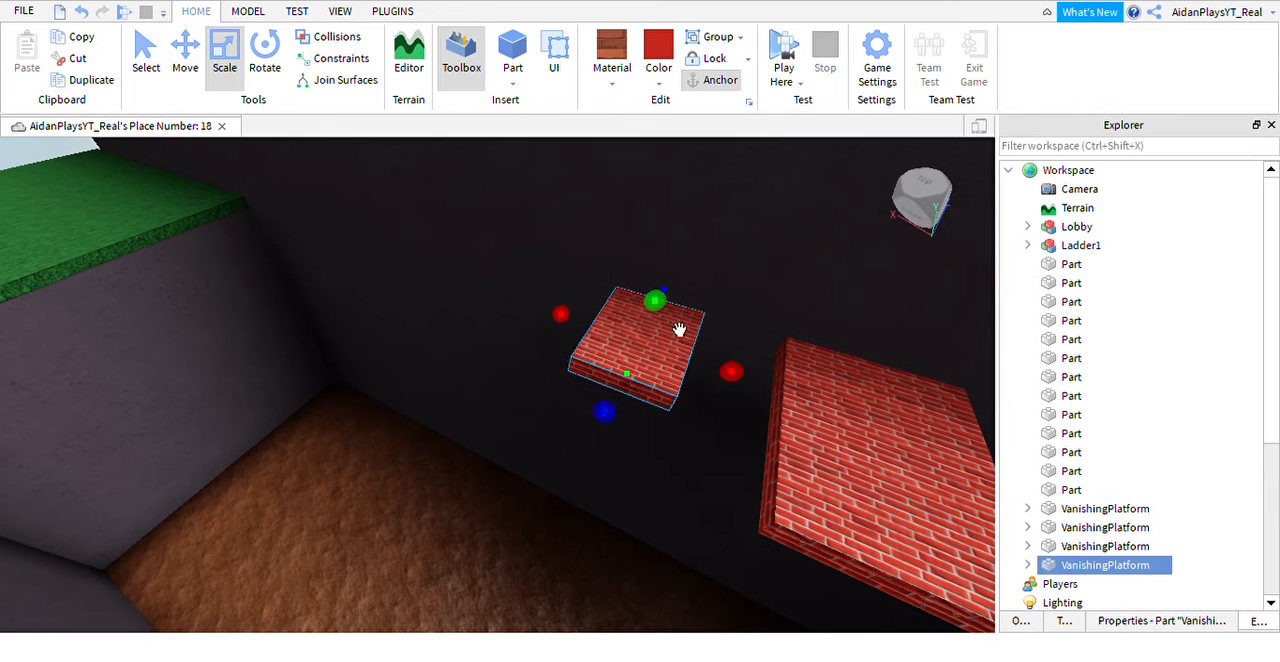
pyautogui.press('a')
pyautogui.moveTo(677, 329); pyautogui.dragTo(590, 298)
pyautogui.press('a')
pyautogui.moveTo(590, 298)
pyautogui.mouseDown(button='right')
pyautogui.moveTo(596, 288)
pyautogui.moveTo(570, 292)
pyautogui.mouseUp(button='right')
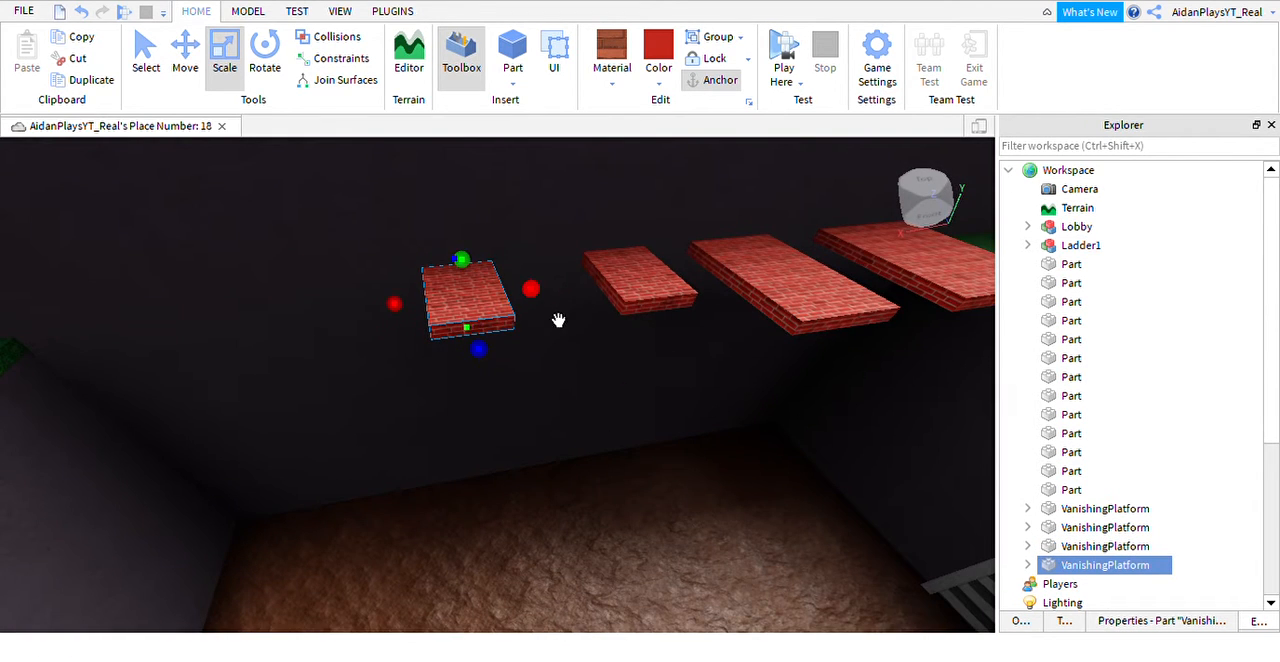
pyautogui.moveTo(520, 386); pyautogui.dragTo(564, 515)
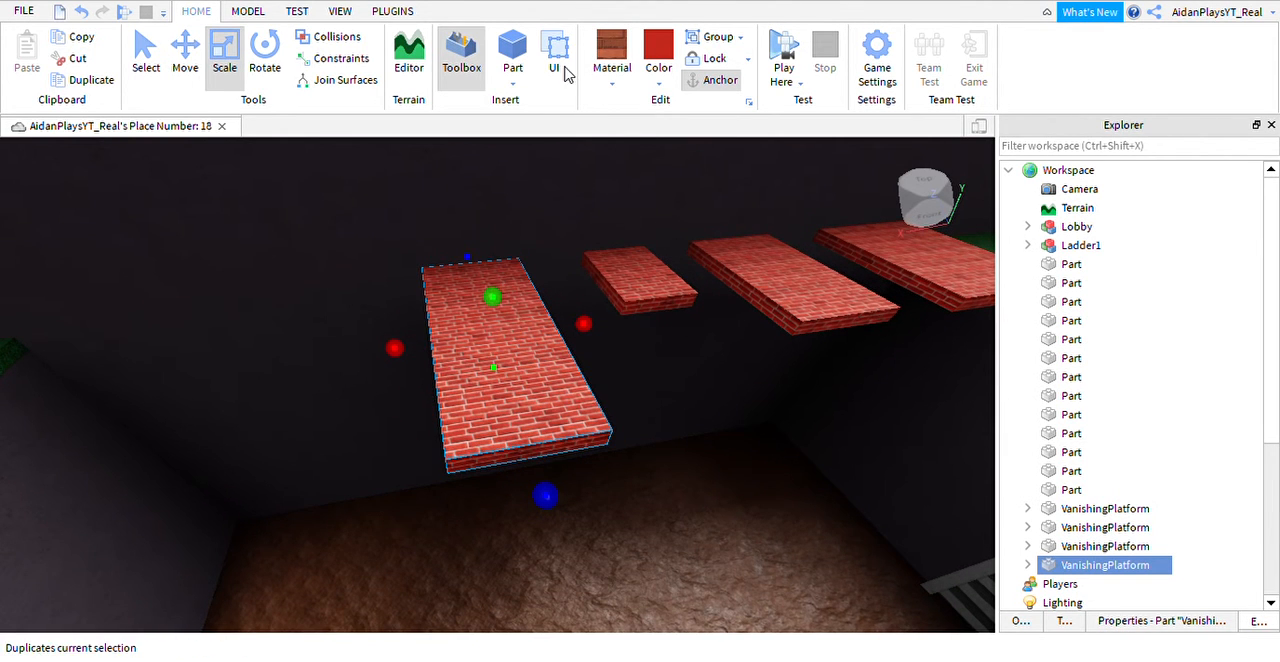
# Duplicate the long platform and place the copy as the fifth in the row, before the far grass ledge.
pyautogui.moveTo(556, 326); pyautogui.dragTo(441, 373)
pyautogui.press('a')
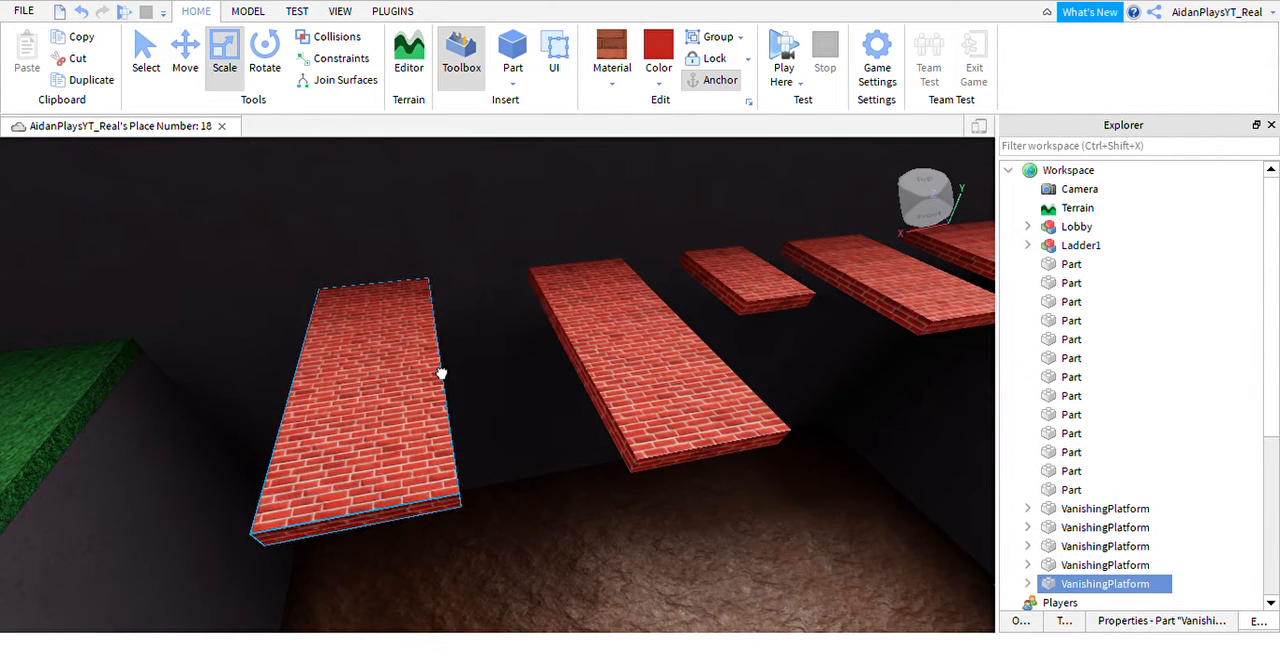
pyautogui.press('a')
pyautogui.moveTo(616, 383); pyautogui.dragTo(637, 391)
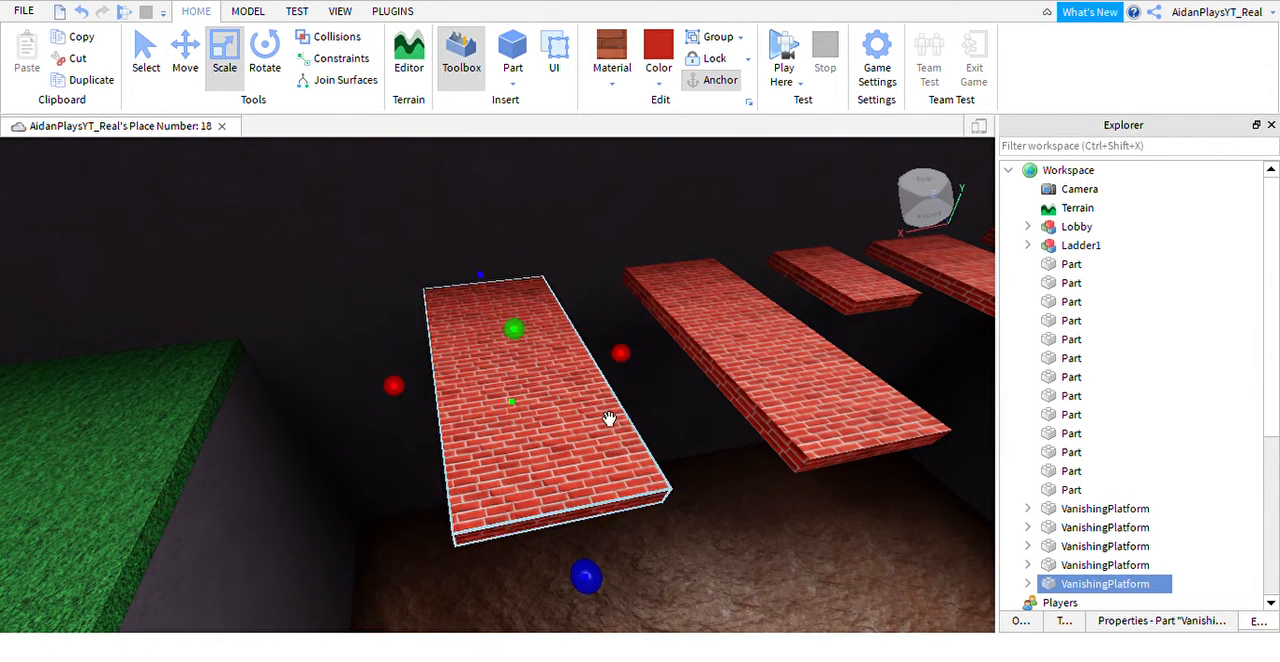
pyautogui.rightClick(609, 419)
pyautogui.click(652, 80)
pyautogui.press('a')
pyautogui.moveTo(535, 495); pyautogui.dragTo(270, 547)
pyautogui.press('a')
pyautogui.moveTo(647, 449); pyautogui.dragTo(531, 497)
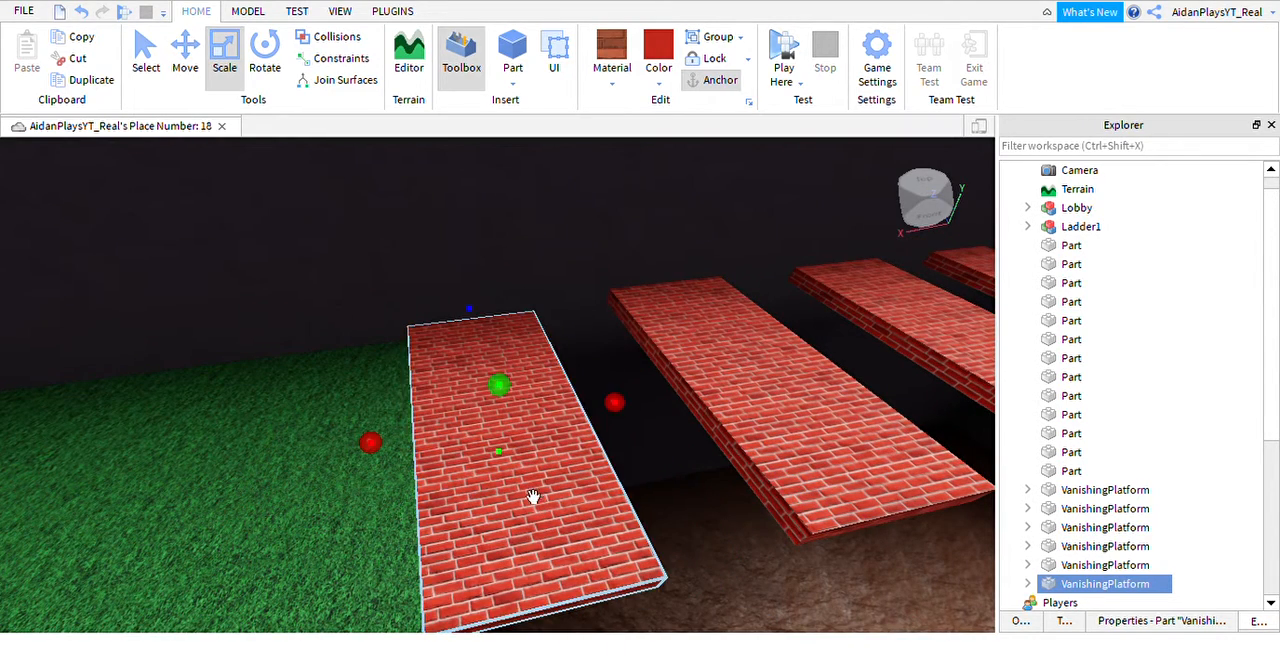
pyautogui.press('Delete')
# Open the script of the second VanishingPlatform and change the wait before Disappear() to wait(7).
pyautogui.moveTo(569, 517); pyautogui.dragTo(564, 515, button='right')
pyautogui.press('s')
pyautogui.press('a')
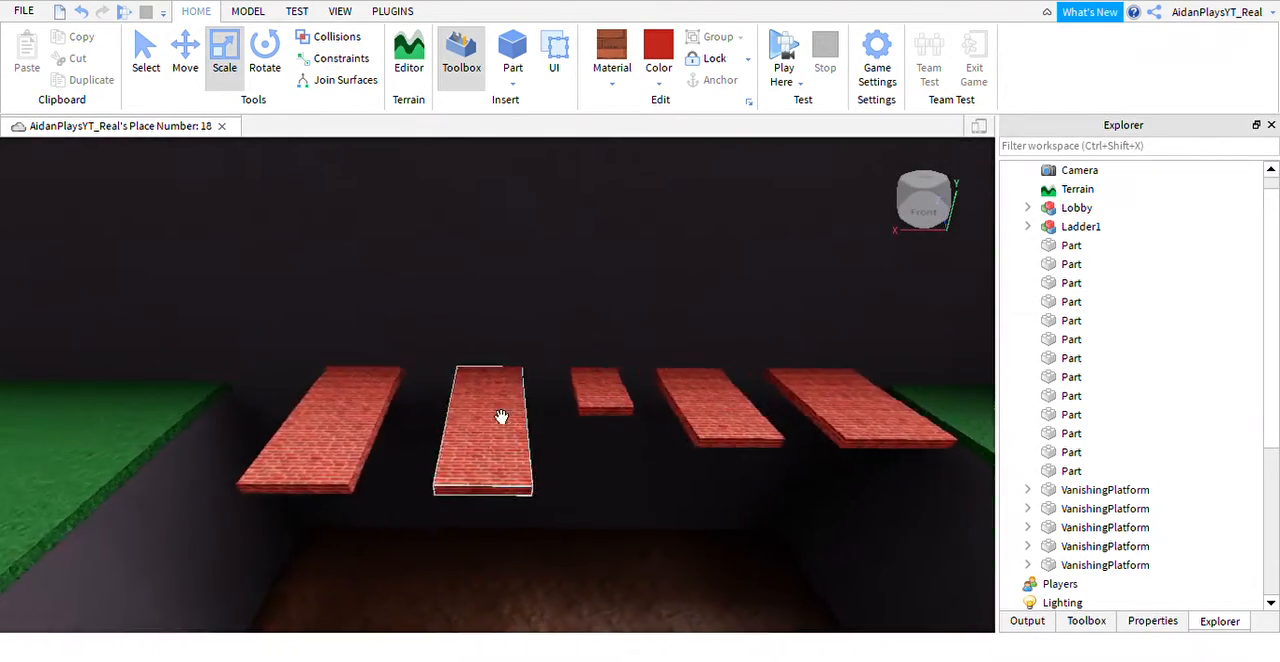
pyautogui.press('d')
pyautogui.press('d')
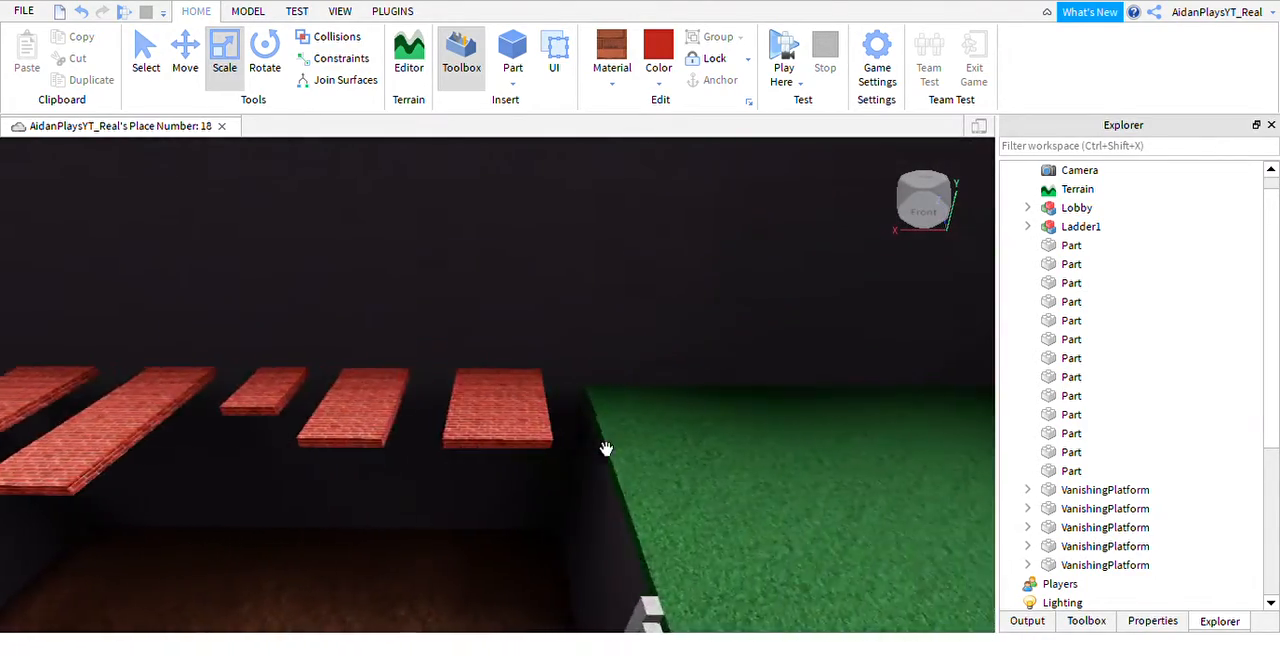
pyautogui.press('a')
pyautogui.click(486, 444)
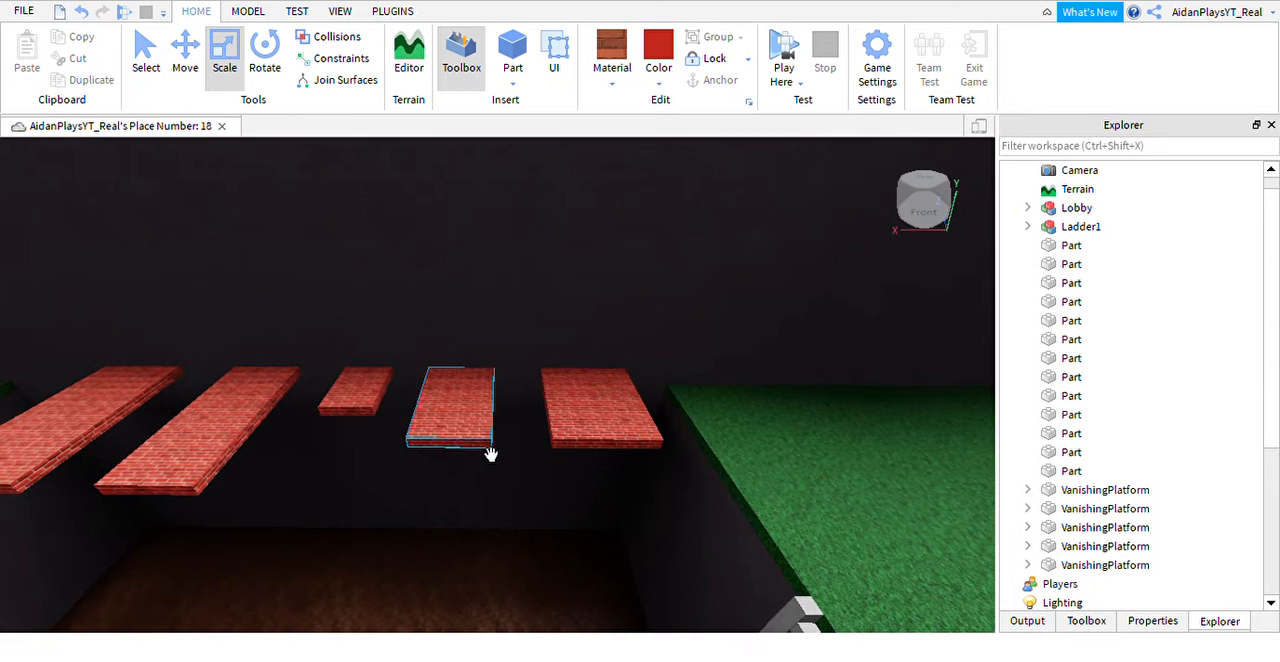
pyautogui.click(1027, 508)
pyautogui.doubleClick(1090, 527)
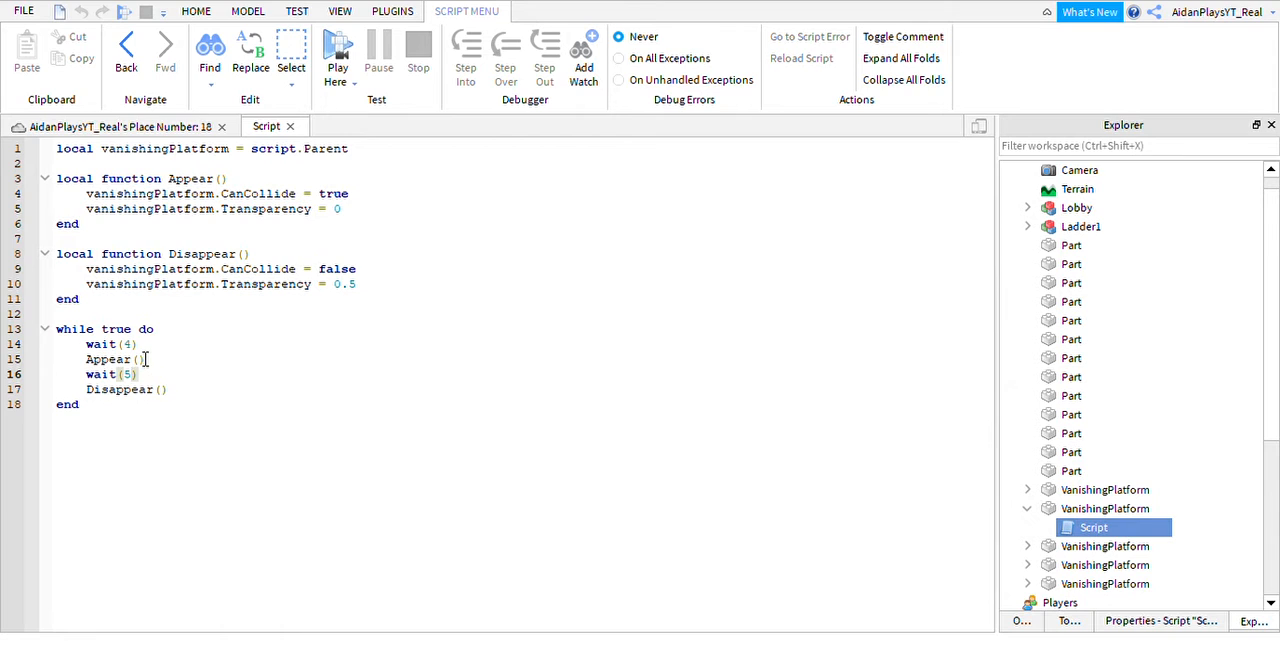
pyautogui.press('Up')
pyautogui.press('Up')
pyautogui.click(140, 378)
# Change the wait before Disappear() to wait(6) in the third VanishingPlatform's script, and collapse the finished platforms in the Explorer tree.
pyautogui.click(1027, 546)
pyautogui.click(1068, 548)
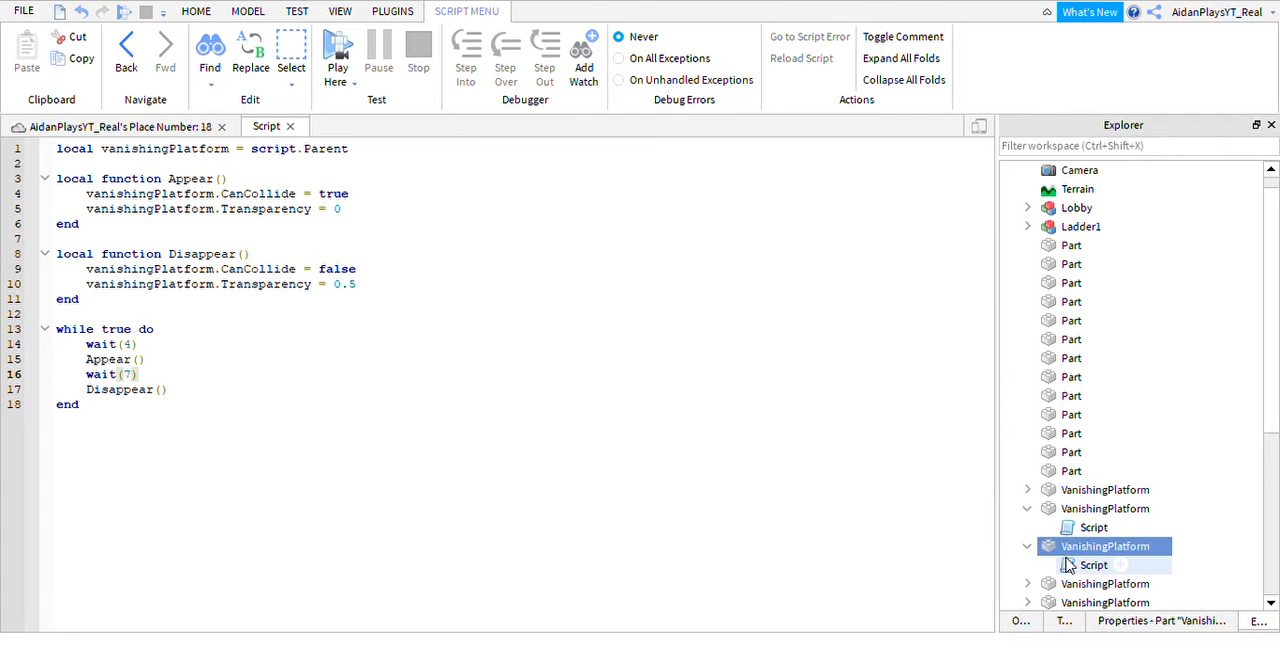
pyautogui.doubleClick(1068, 566)
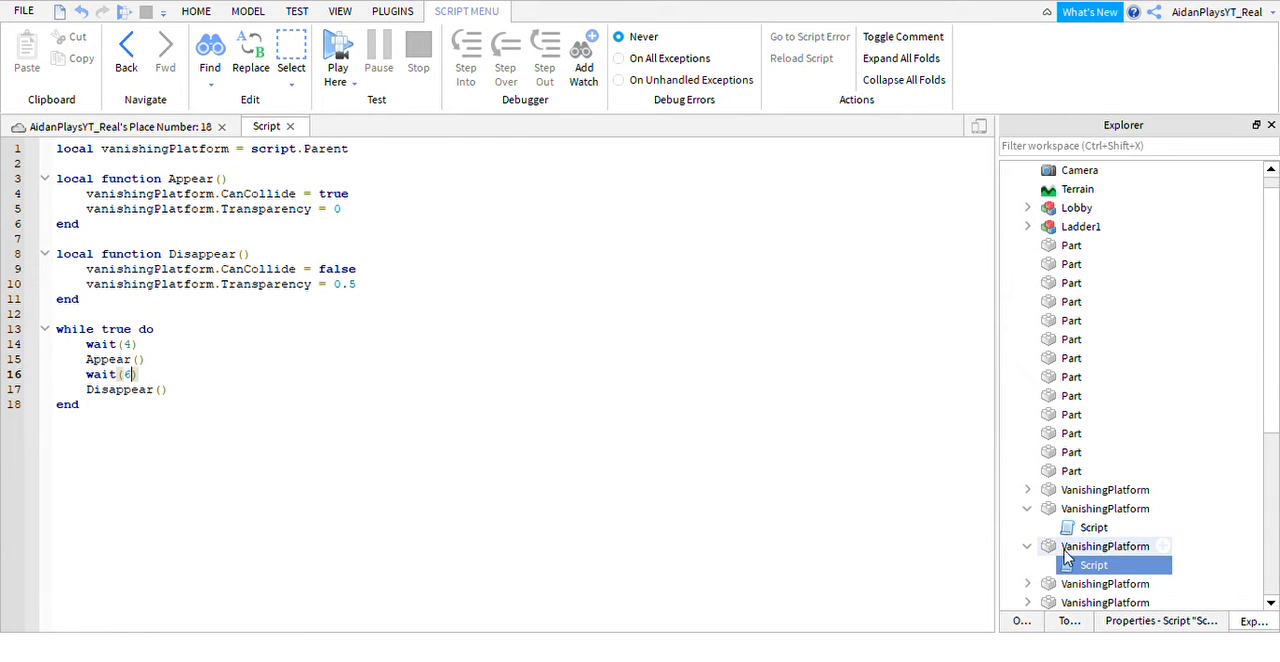
pyautogui.scroll(-2, 1045, 570)
pyautogui.click(1024, 398)
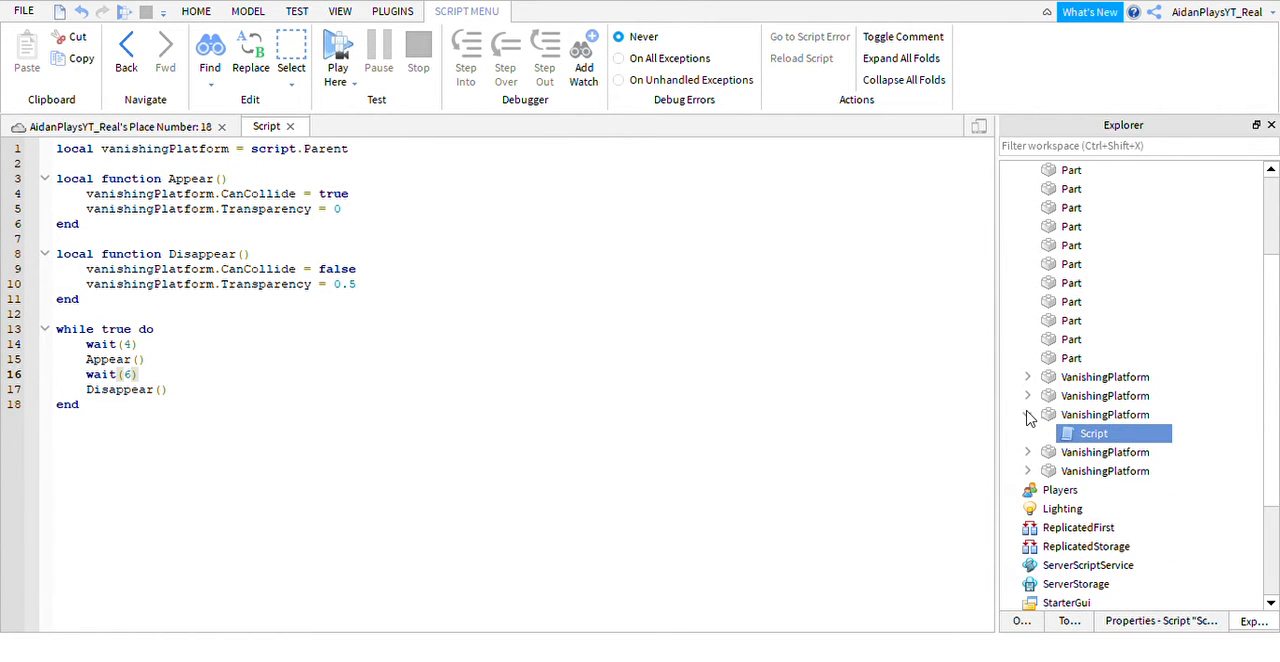
pyautogui.click(1028, 415)
# Open the fourth VanishingPlatform's script to check its wait times, and collapse that platform.
pyautogui.click(1026, 433)
pyautogui.doubleClick(1092, 452)
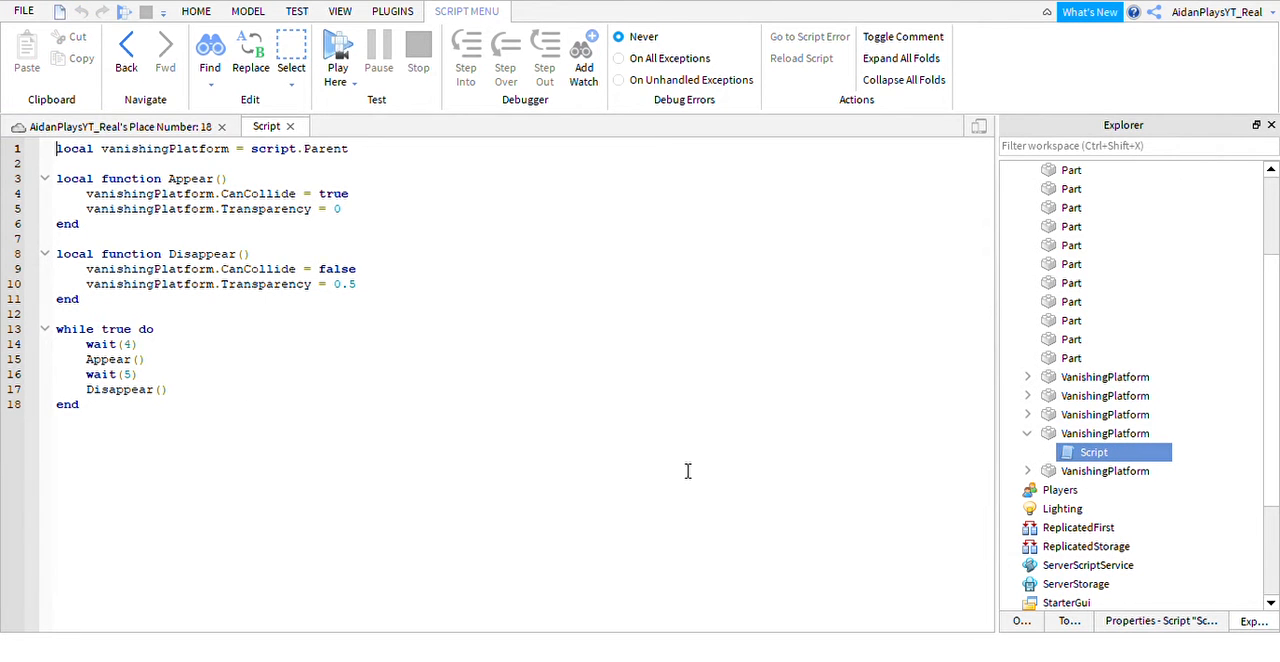
pyautogui.click(1027, 433)
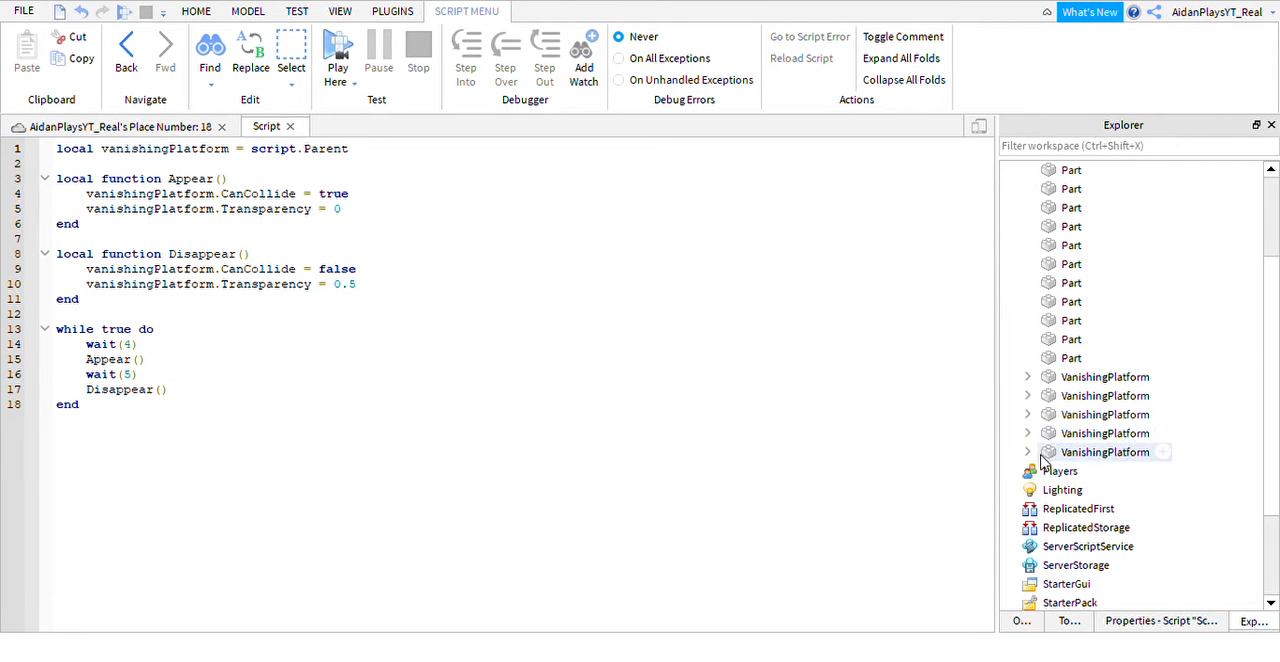
# Change the wait before Disappear() to wait(8) in the fifth VanishingPlatform's script, and collapse that platform.
pyautogui.click(1027, 452)
pyautogui.doubleClick(1092, 471)
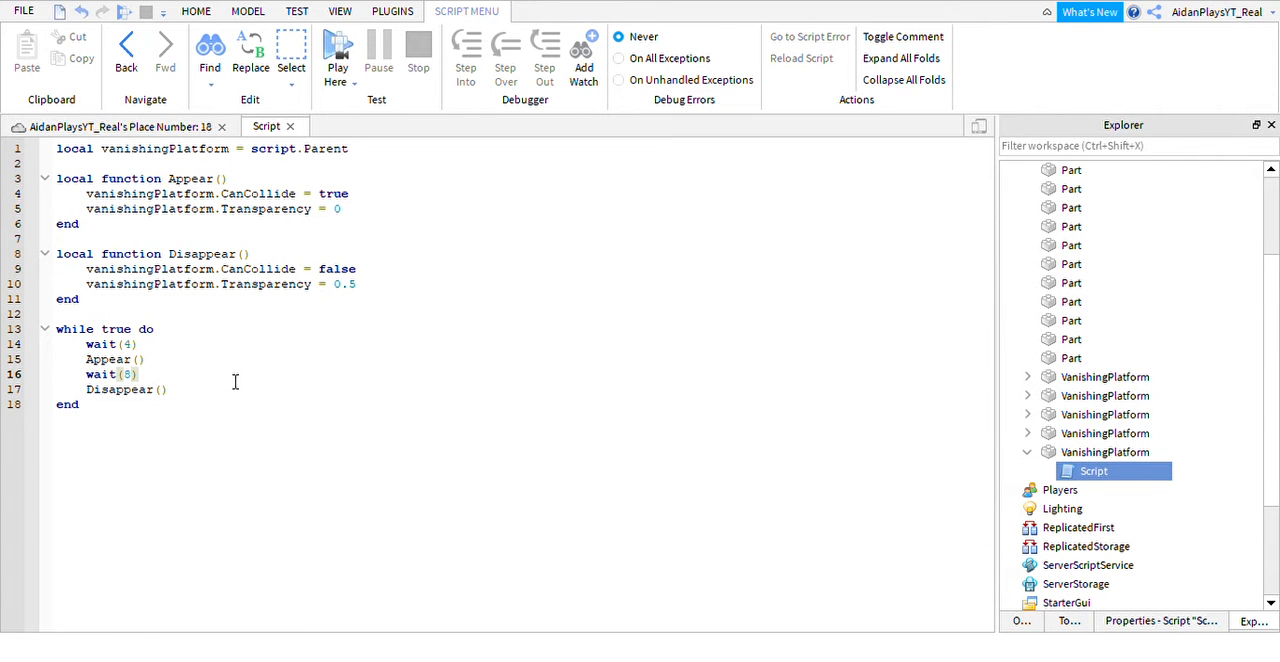
pyautogui.click(1027, 452)
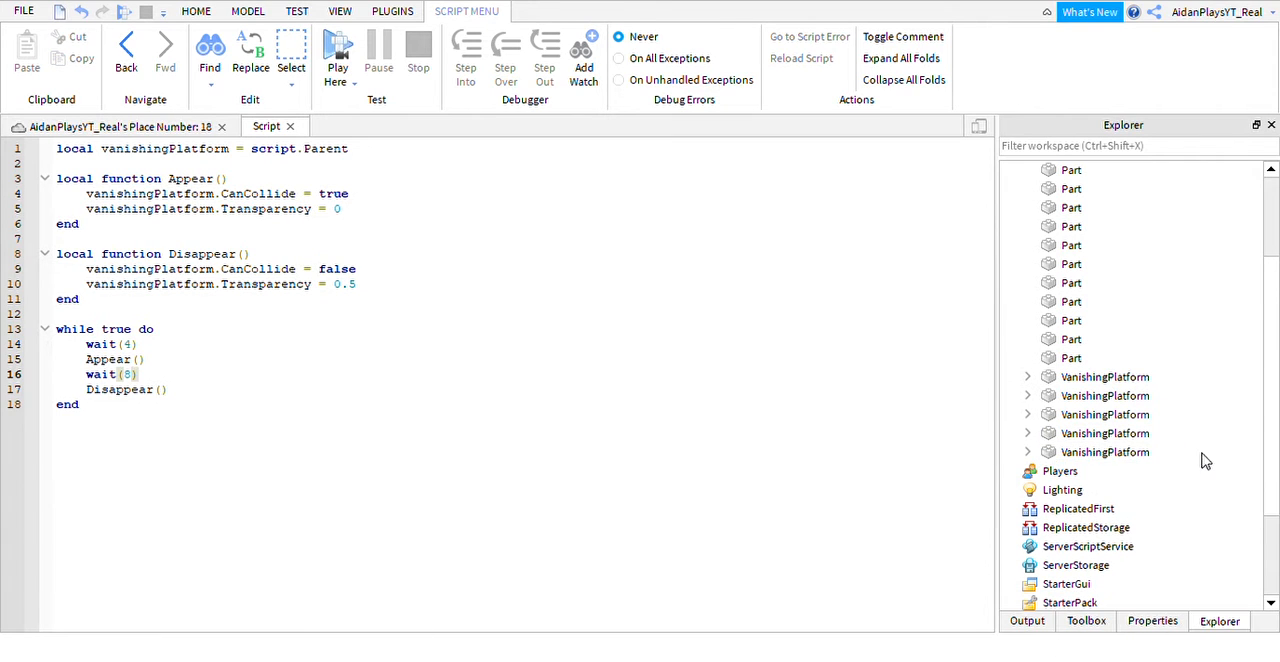
# Return to the place view and rename the script inside the first VanishingPlatform as VanishingScript.
pyautogui.click(143, 124)
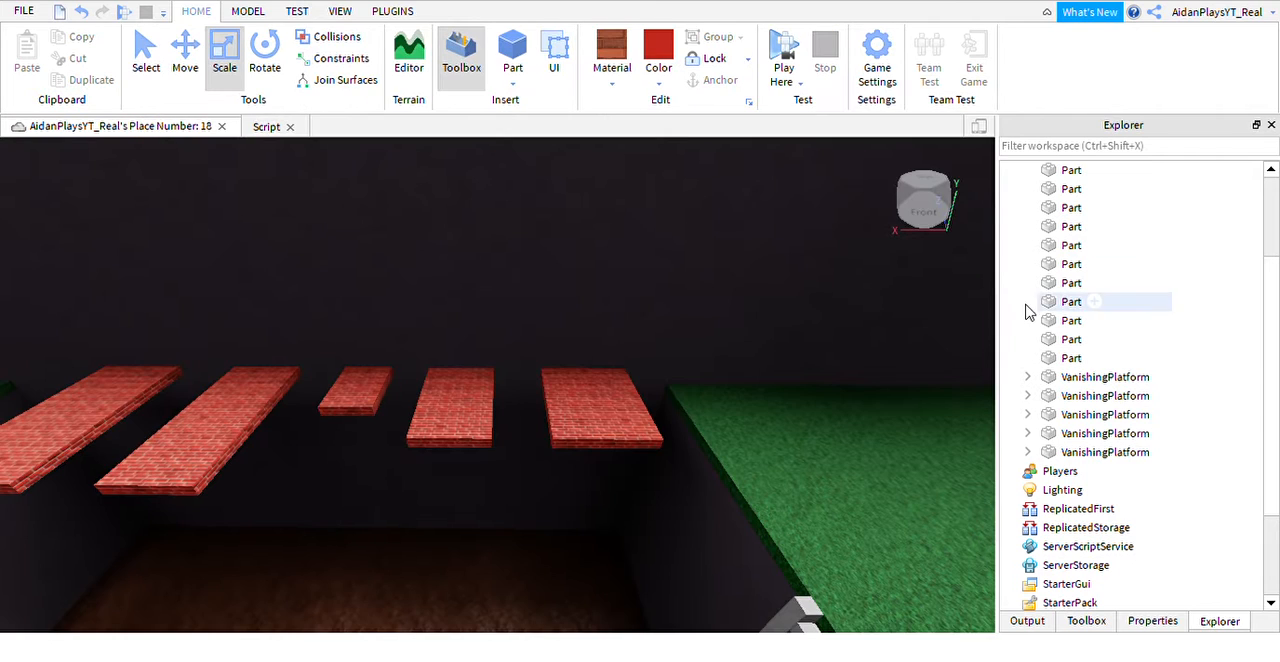
pyautogui.click(1027, 377)
pyautogui.click(1063, 397)
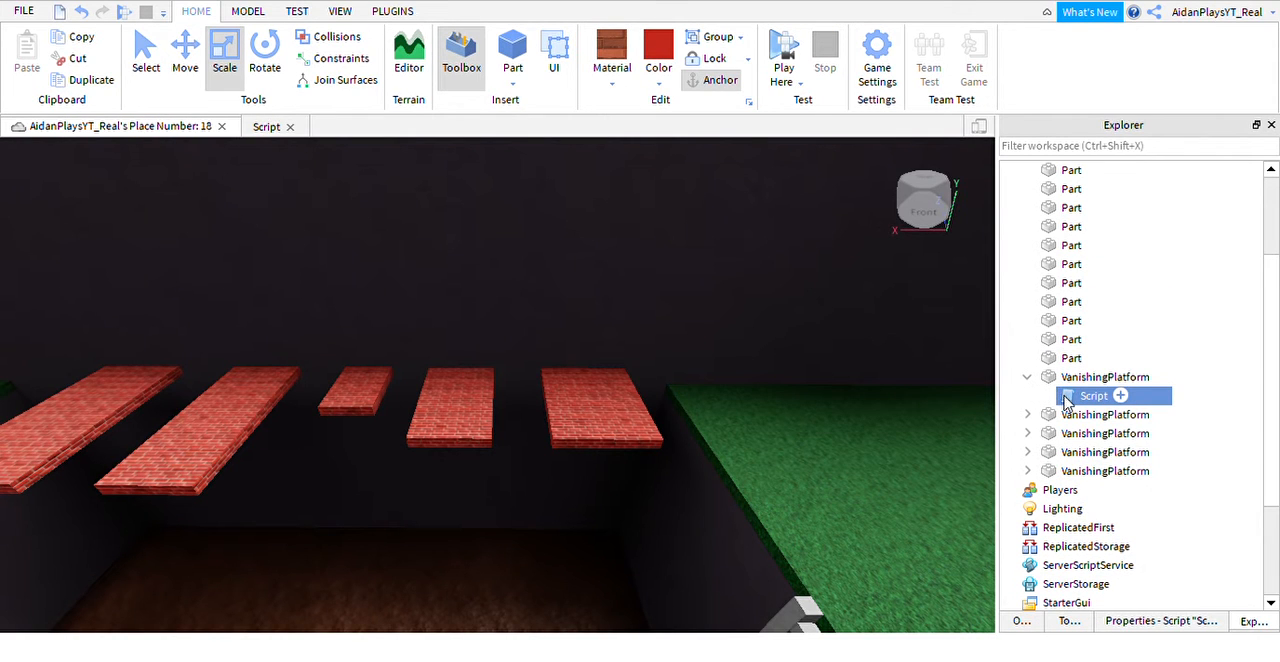
pyautogui.press('F2')
pyautogui.write('VanishingScript')
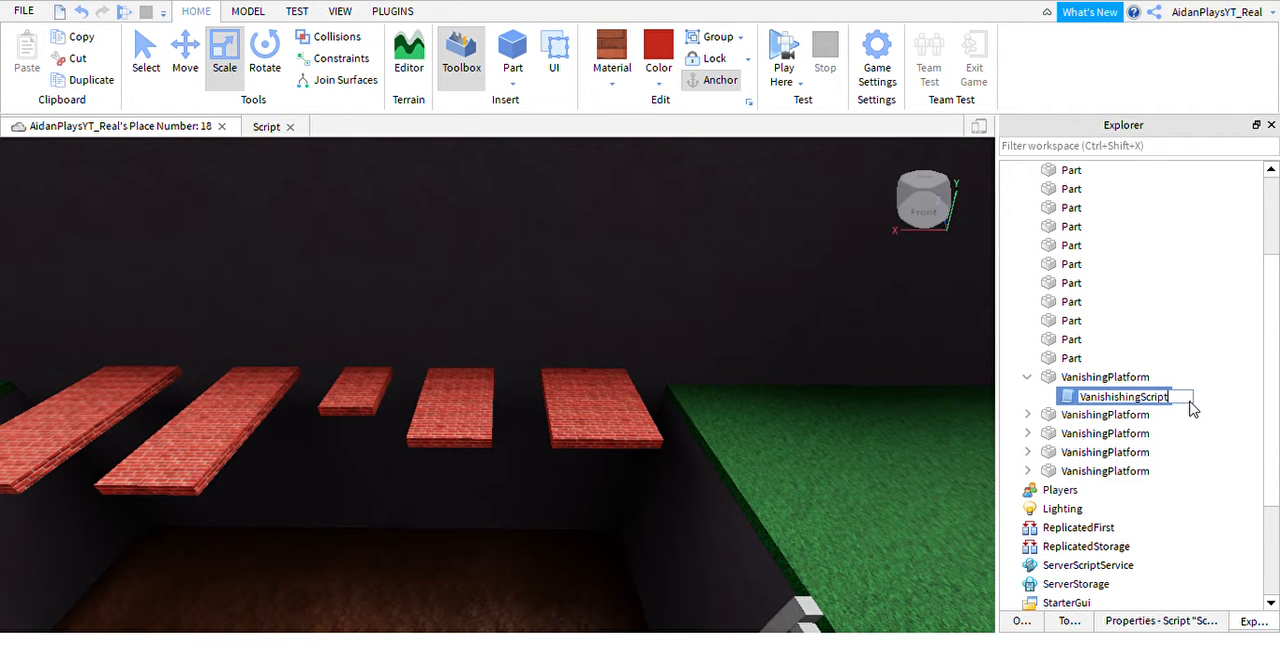
pyautogui.press('Return')
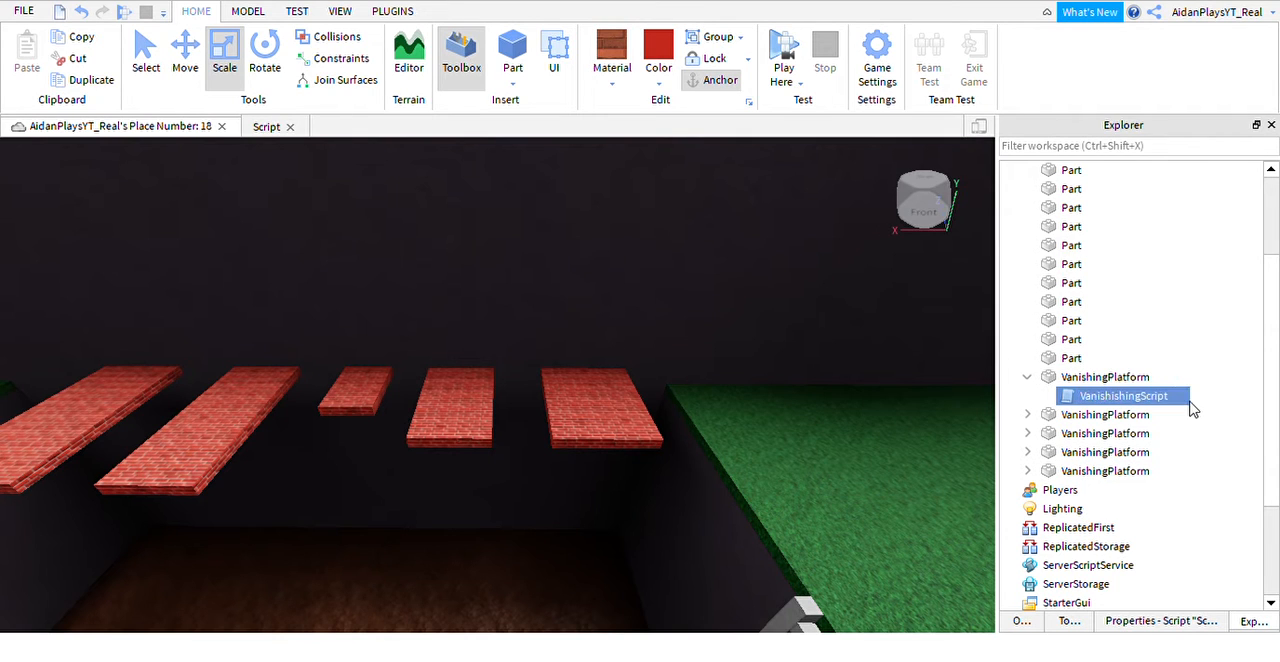
pyautogui.click(1100, 397)
pyautogui.click(1122, 399)
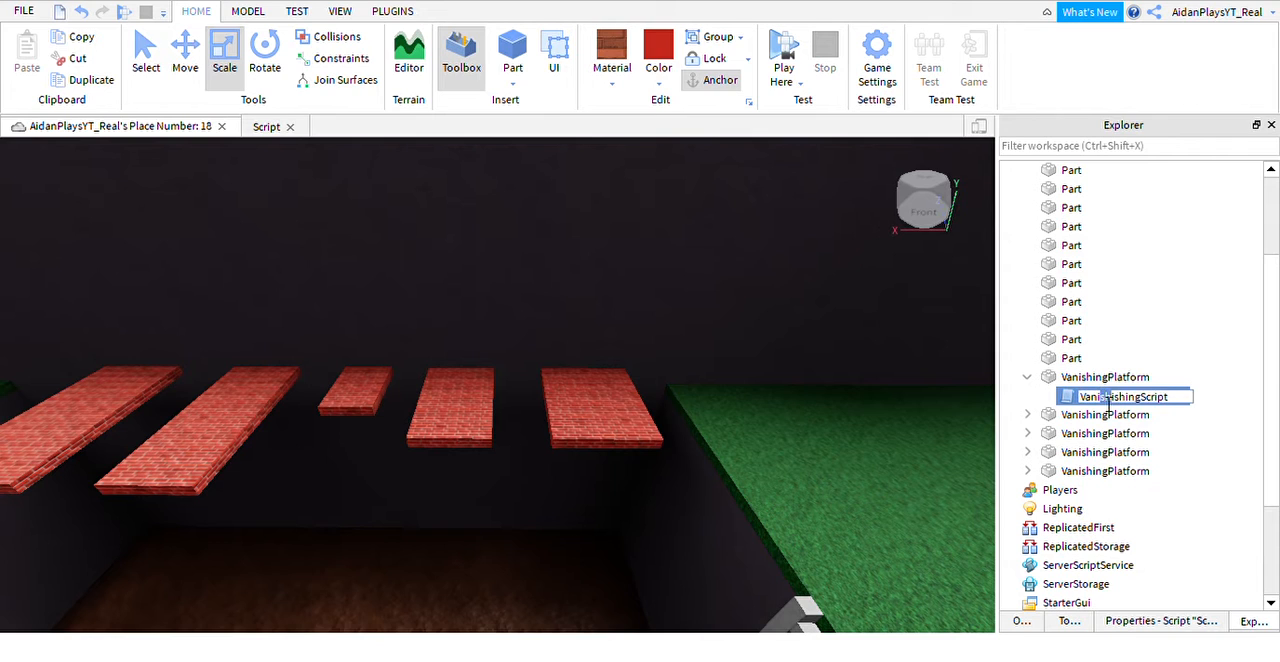
pyautogui.press('BackSpace')
pyautogui.press('BackSpace')
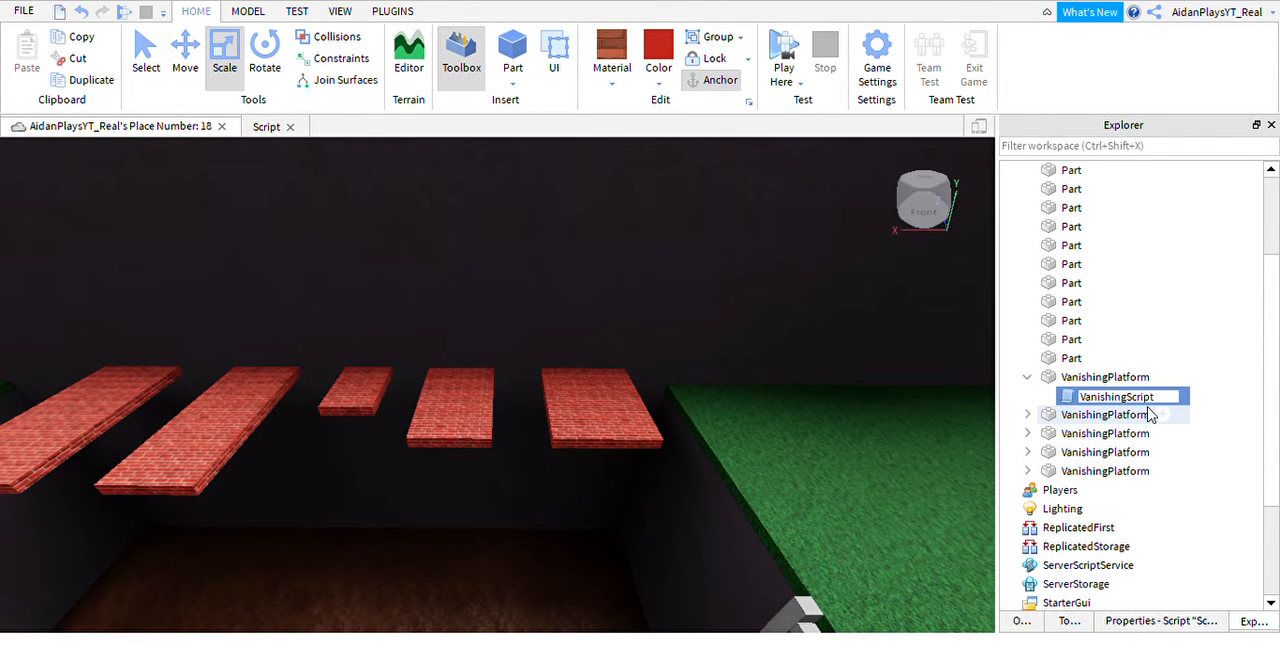
pyautogui.press('Return')
# Rename the script inside the second VanishingPlatform as VanishingScript.
pyautogui.click(1053, 421)
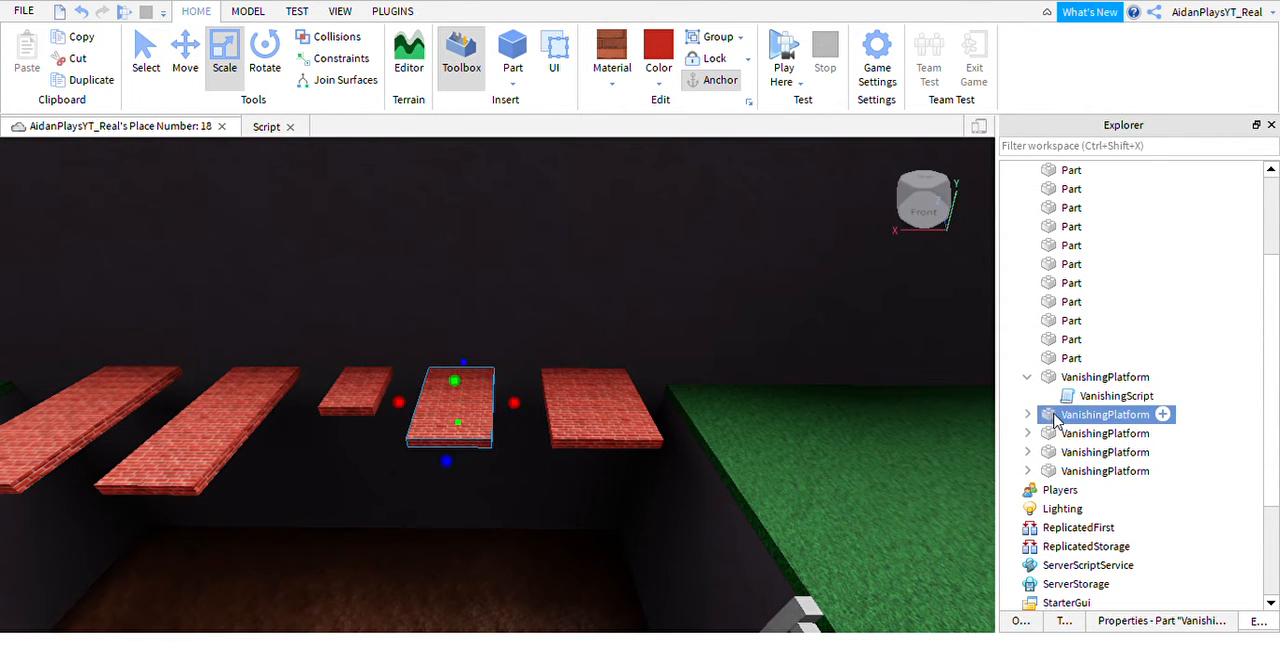
pyautogui.click(1027, 414)
pyautogui.click(1069, 434)
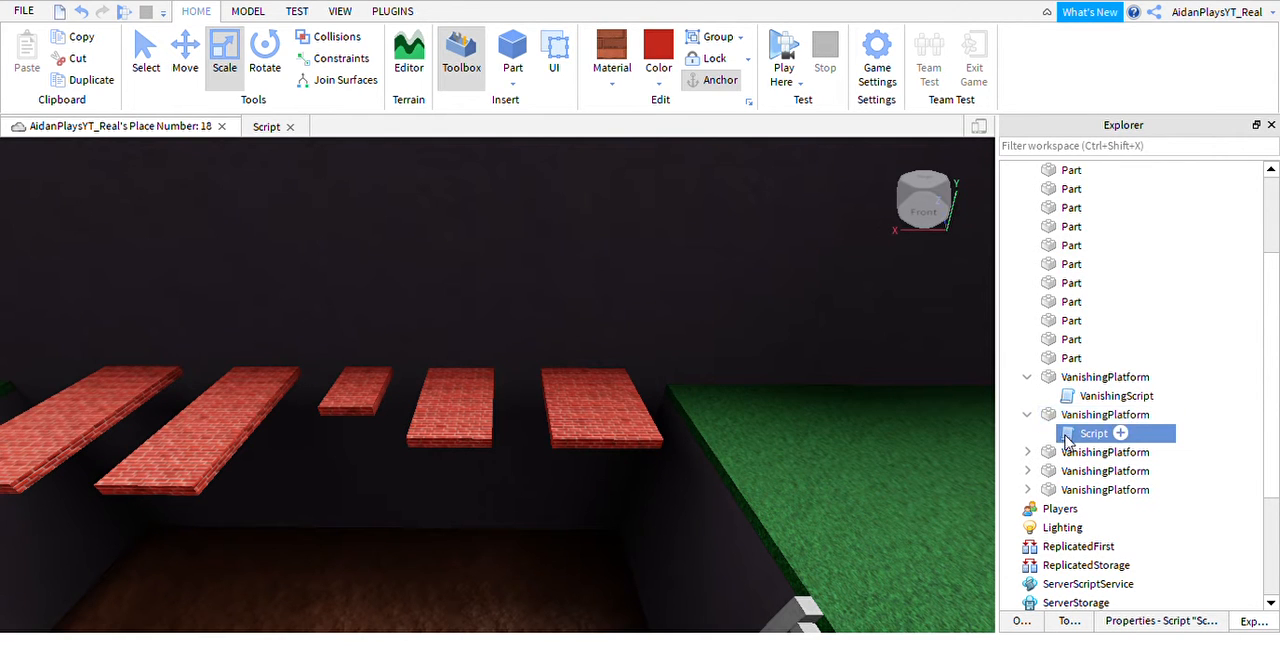
pyautogui.click(1096, 434)
pyautogui.write('C')
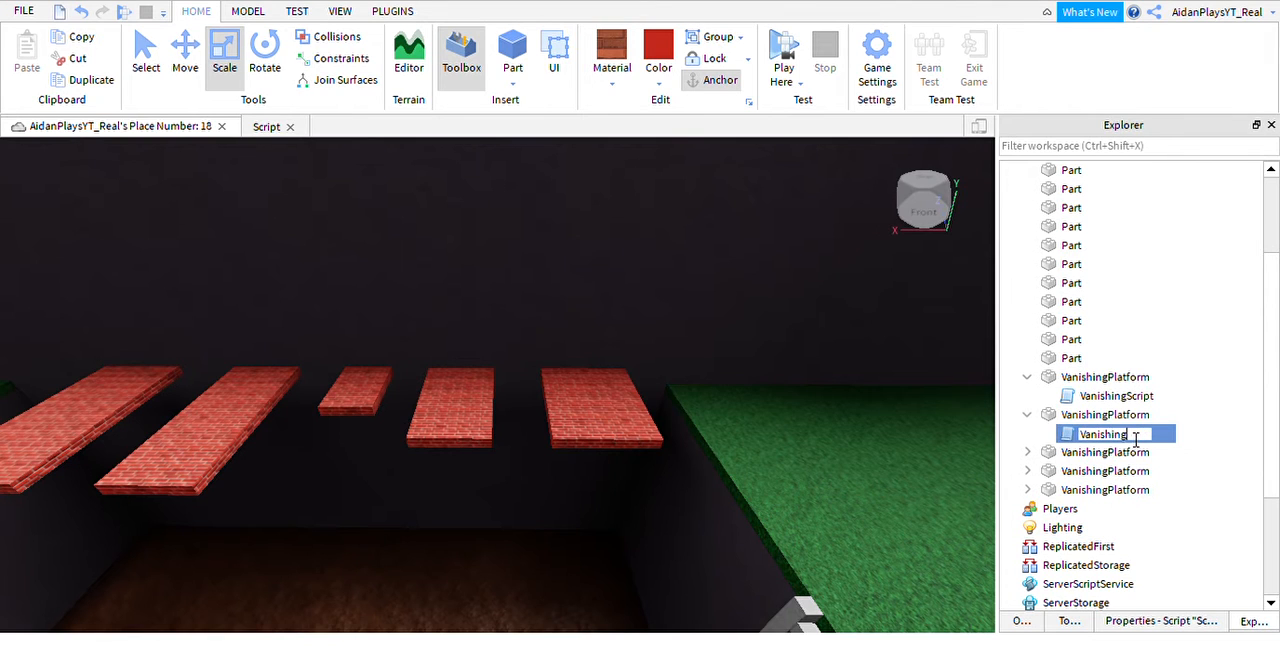
pyautogui.press('Return')
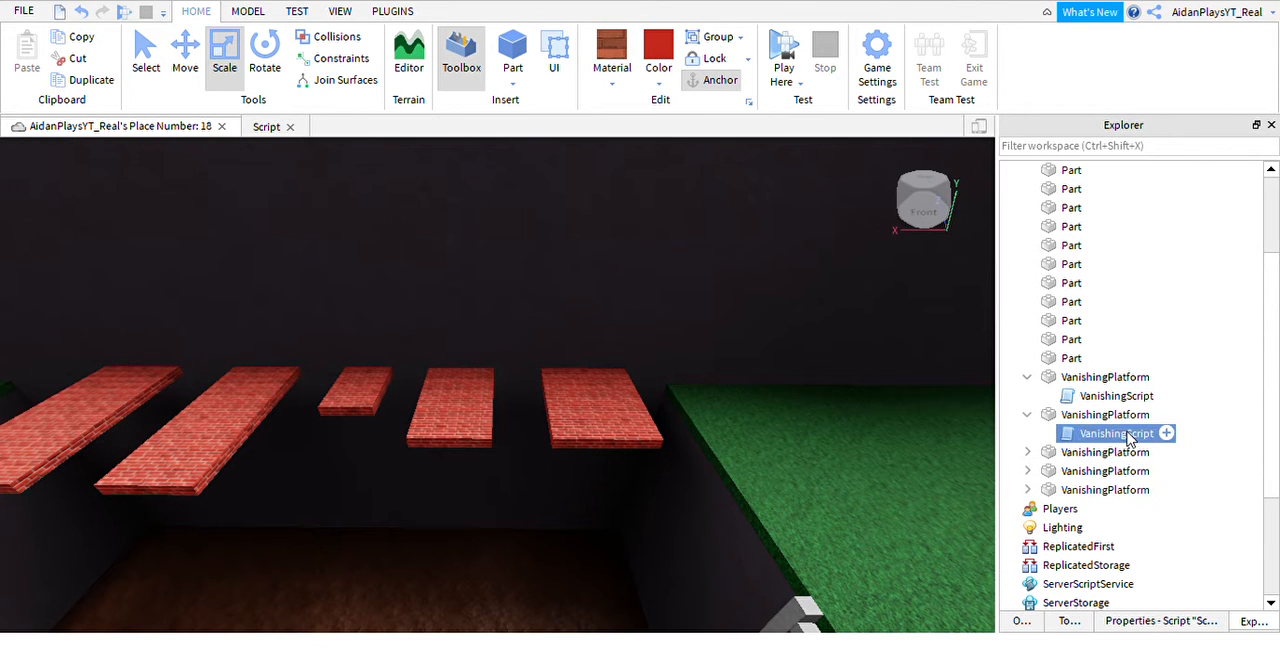
# Rename the script inside the third VanishingPlatform as VanishingScript.
pyautogui.click(1027, 452)
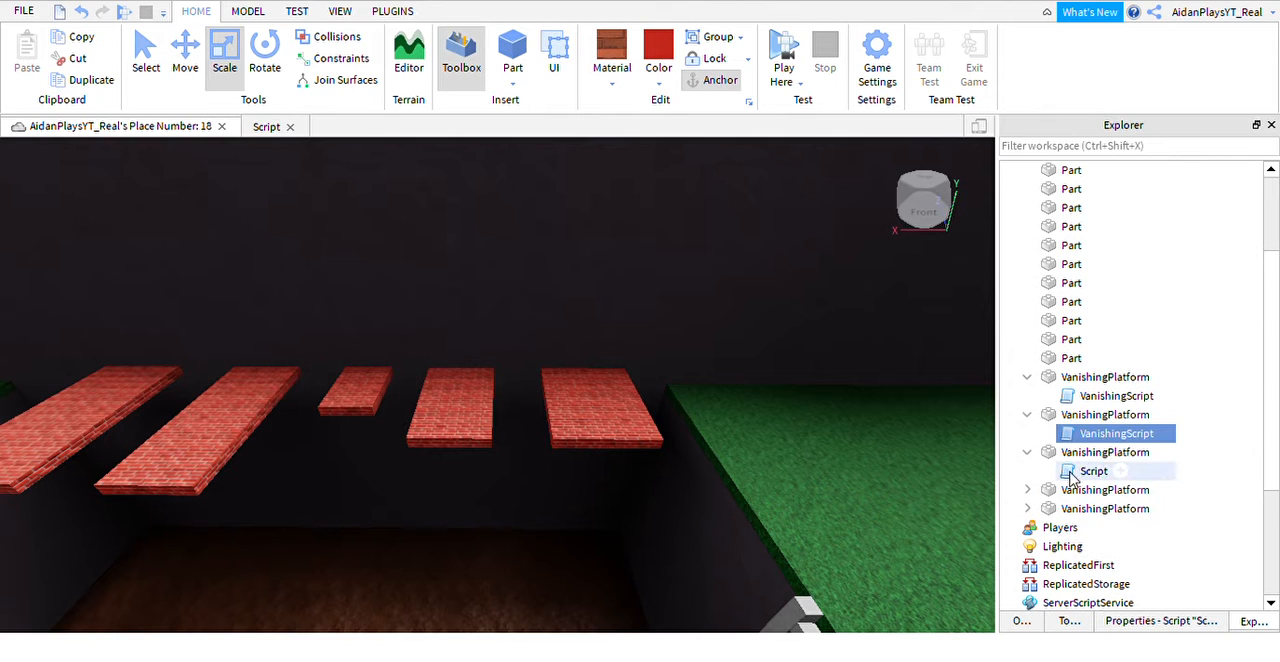
pyautogui.click(1078, 472)
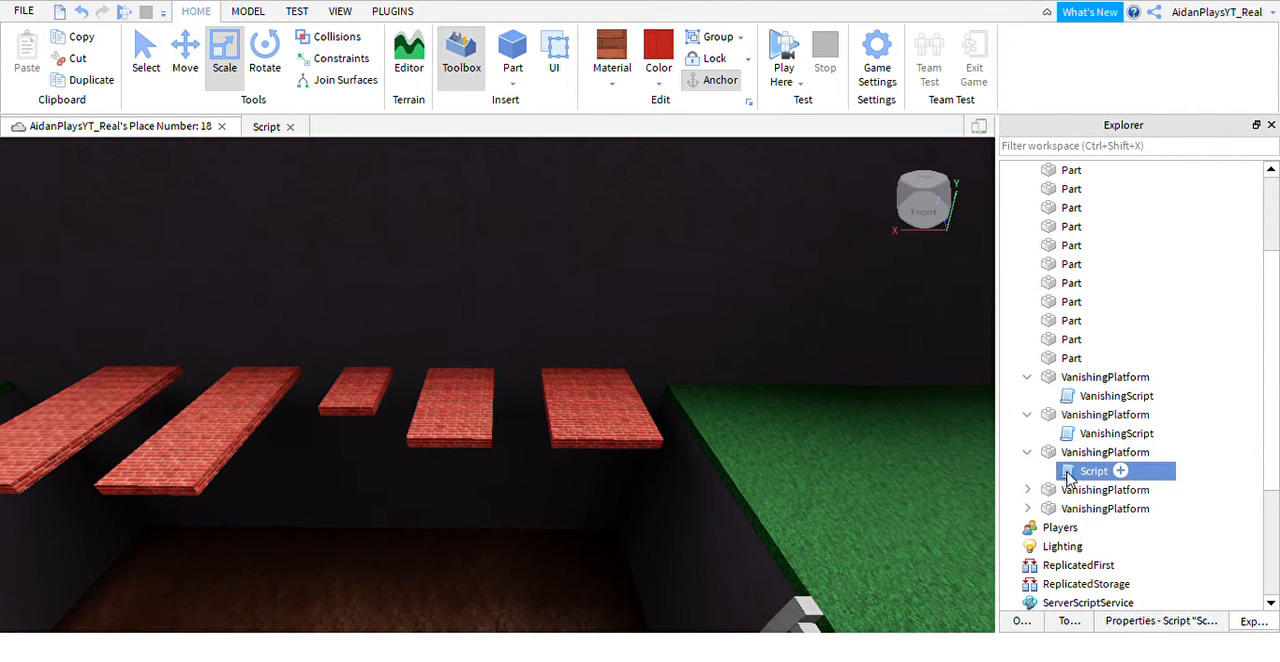
pyautogui.press('F2')
pyautogui.write('VanishingScr')
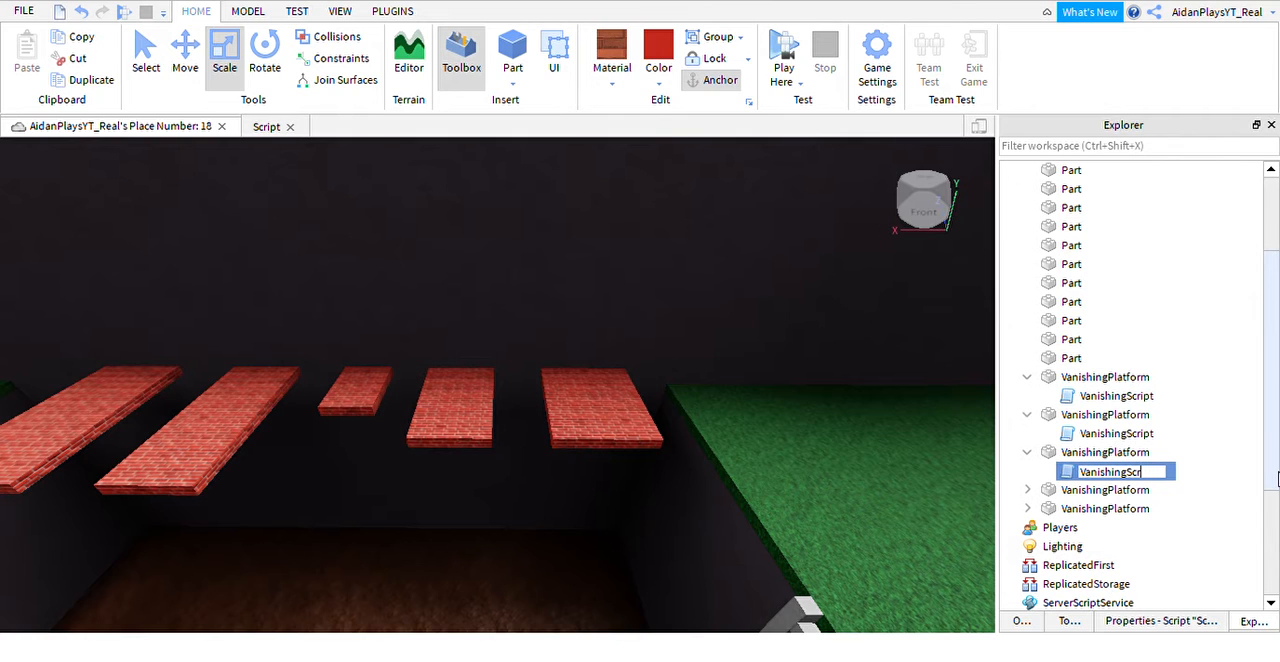
pyautogui.write('ipt')
pyautogui.press('Return')
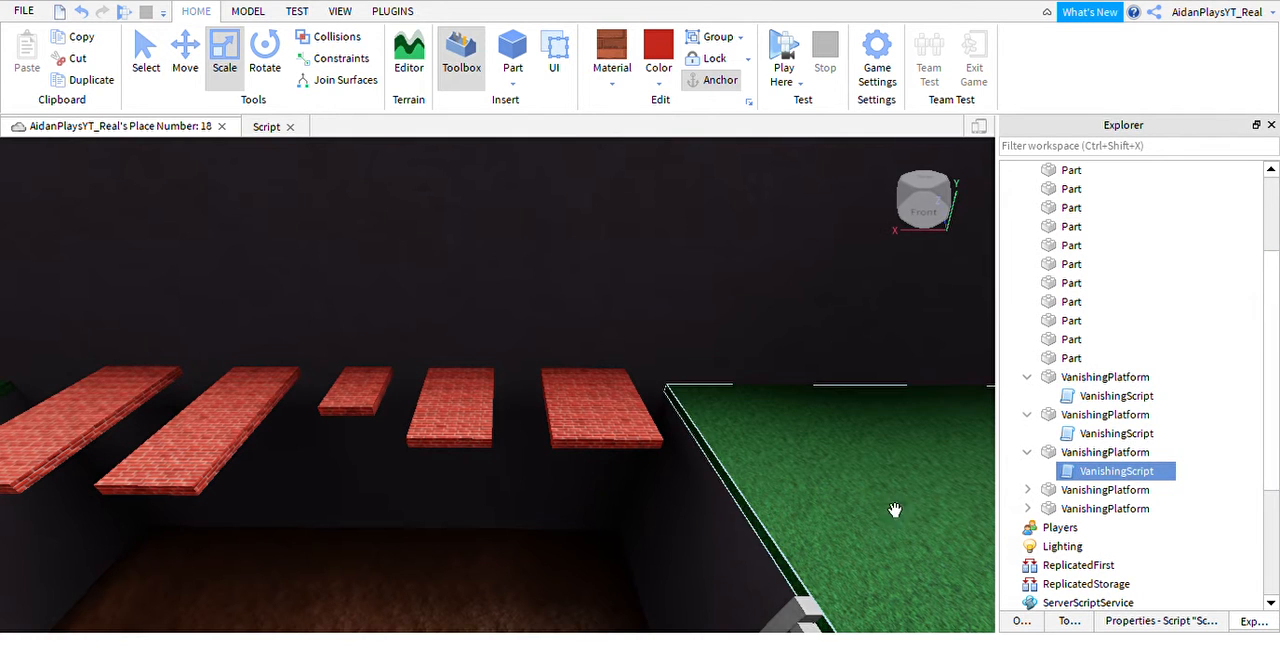
# Rename the script inside the fourth VanishingPlatform as VanishingScript.
pyautogui.click(1028, 490)
pyautogui.click(1066, 509)
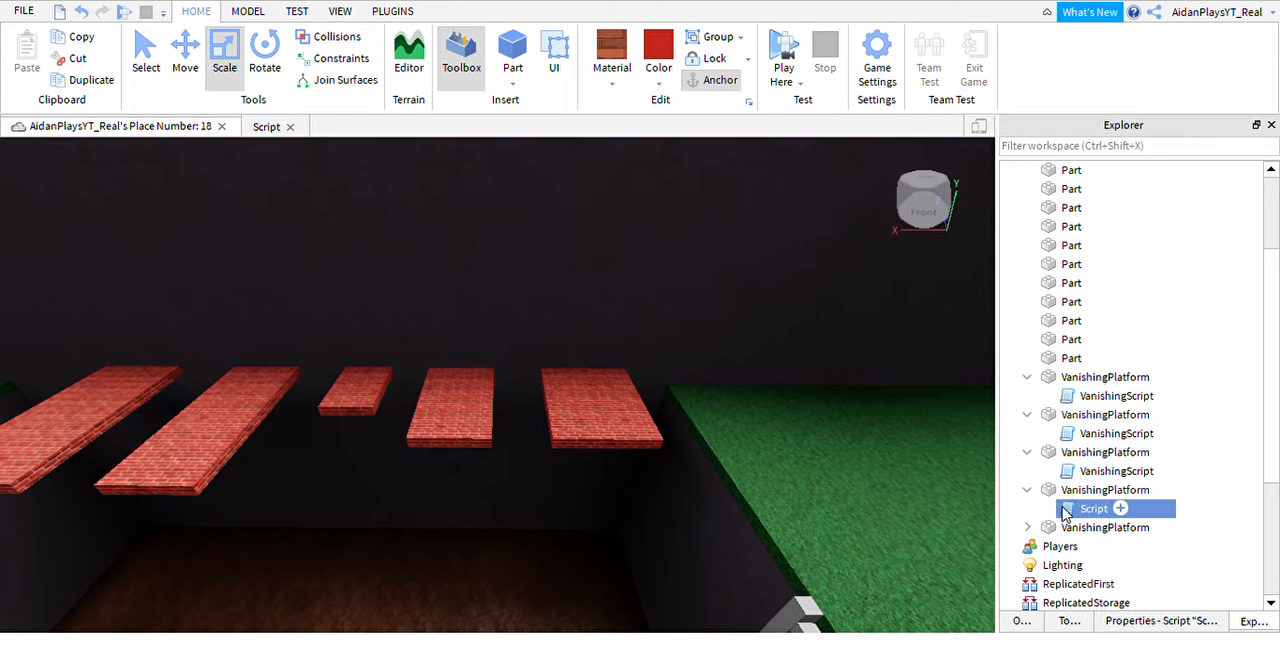
pyautogui.press('F2')
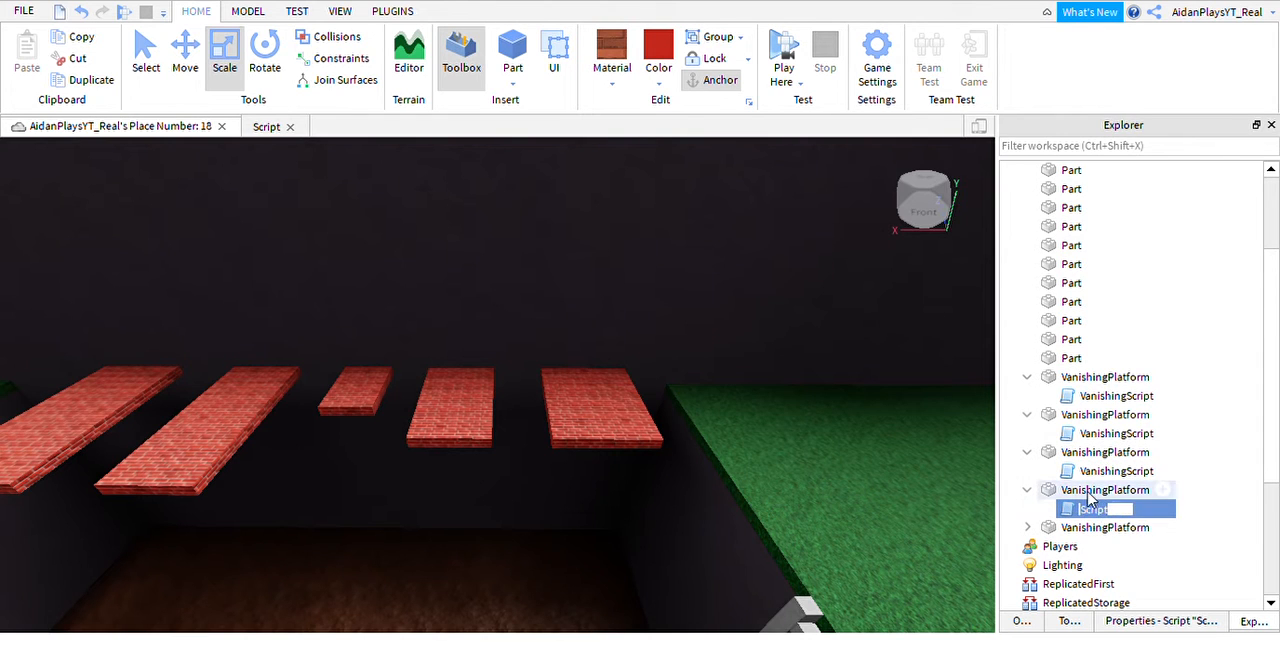
pyautogui.write('Vanishing')
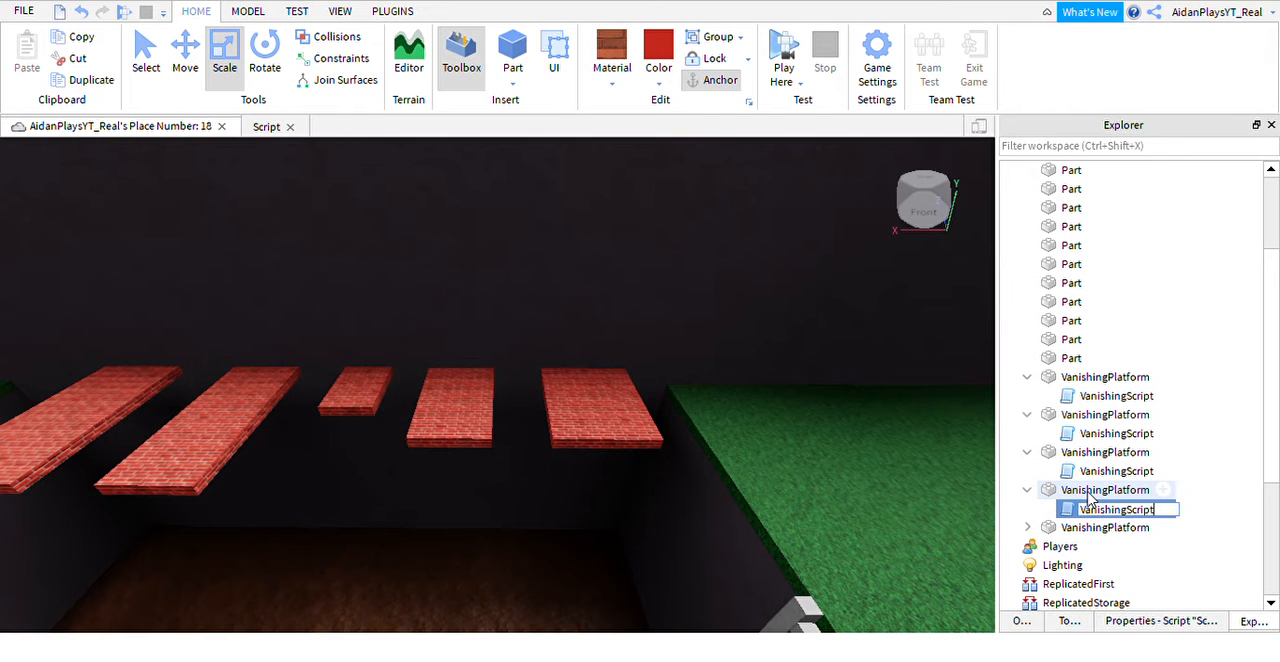
pyautogui.press('Return')
# Rename the script inside the fifth VanishingPlatform as VanishingScript.
pyautogui.click(1027, 527)
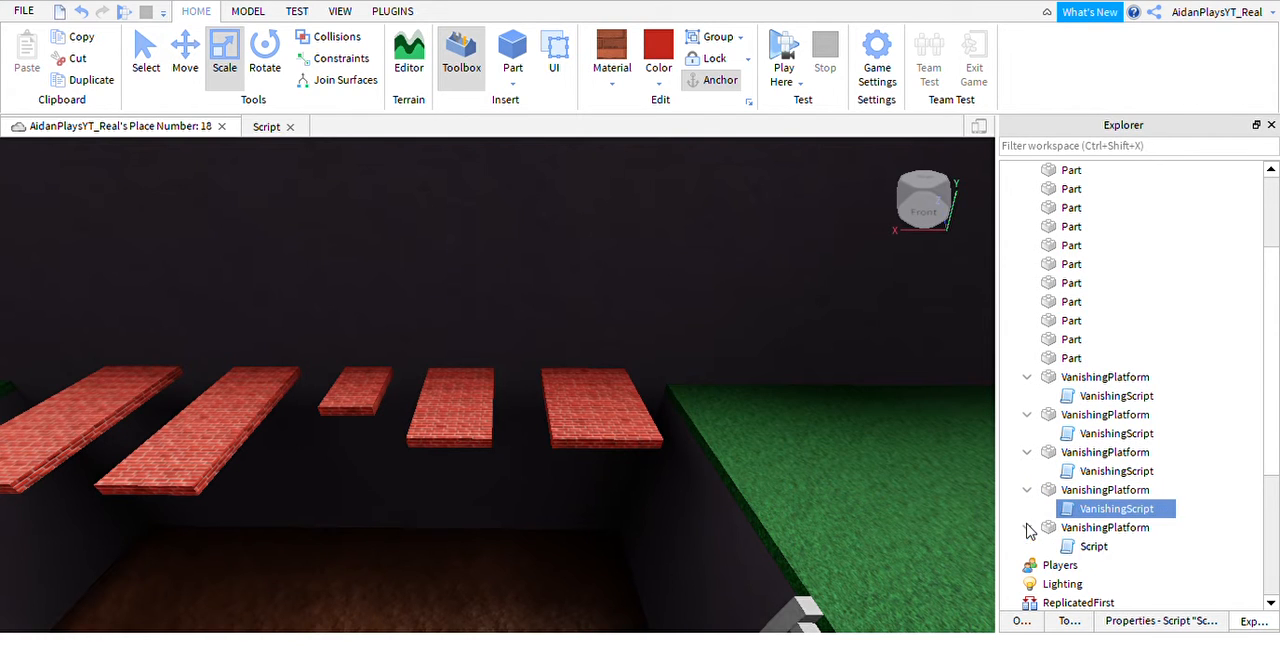
pyautogui.click(1092, 546)
pyautogui.click(1069, 547)
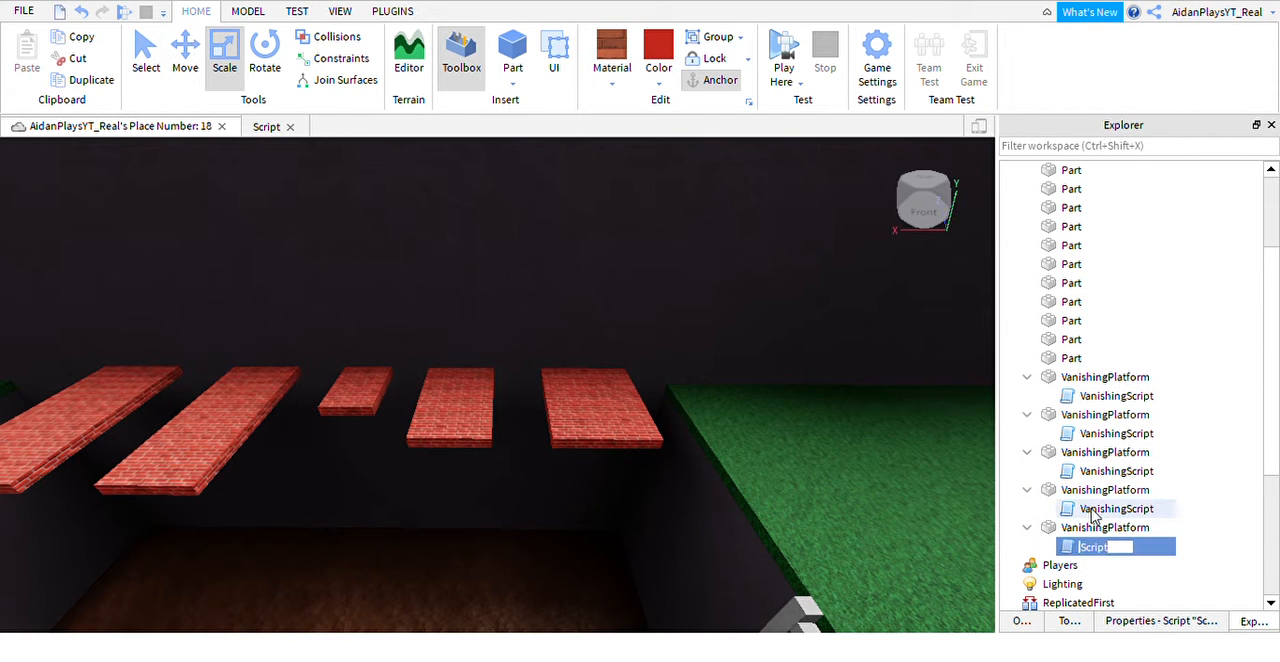
pyautogui.write('Vanishing')
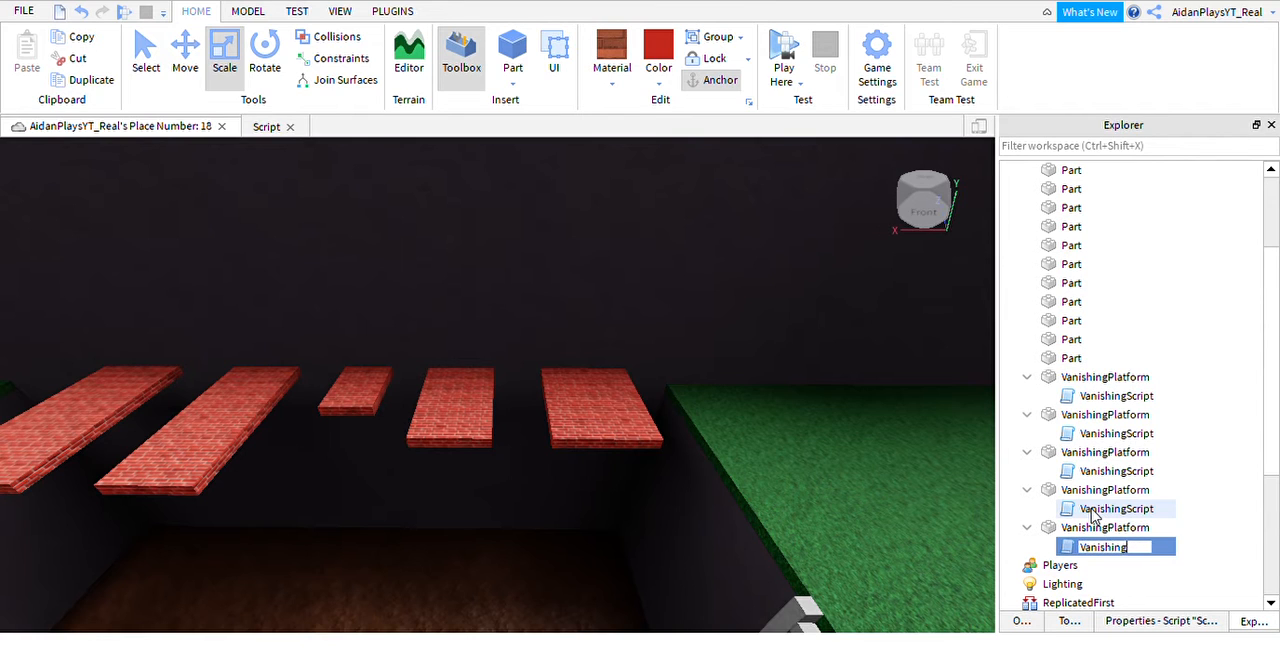
pyautogui.write('Script')
pyautogui.press('Return')
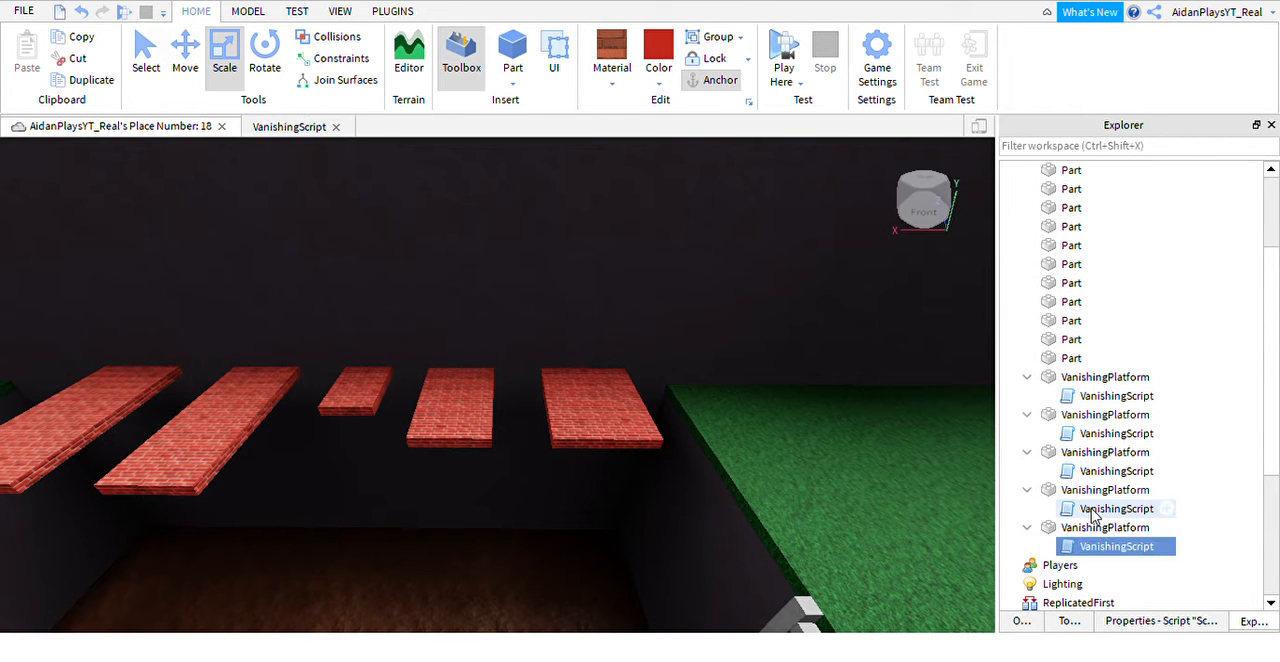
# Collapse all five VanishingPlatform entries in the Explorer tree and clear the selection.
pyautogui.click(1027, 377)
pyautogui.click(1029, 396)
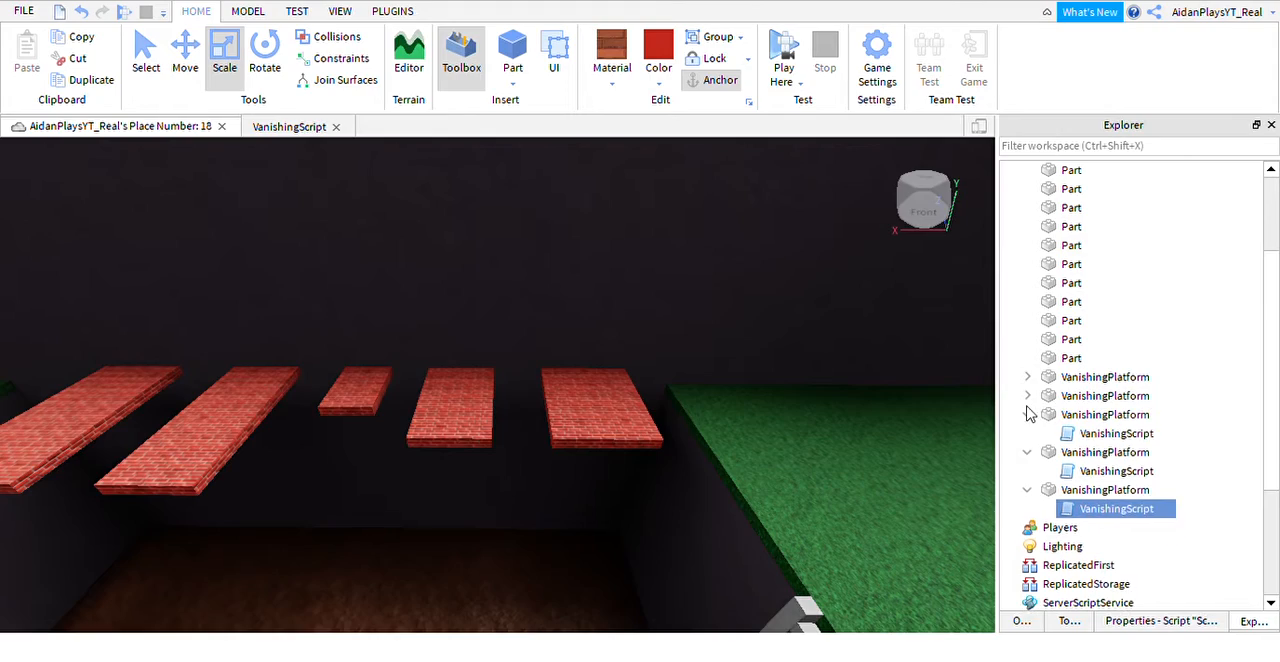
pyautogui.click(1027, 414)
pyautogui.click(1027, 433)
pyautogui.click(1027, 452)
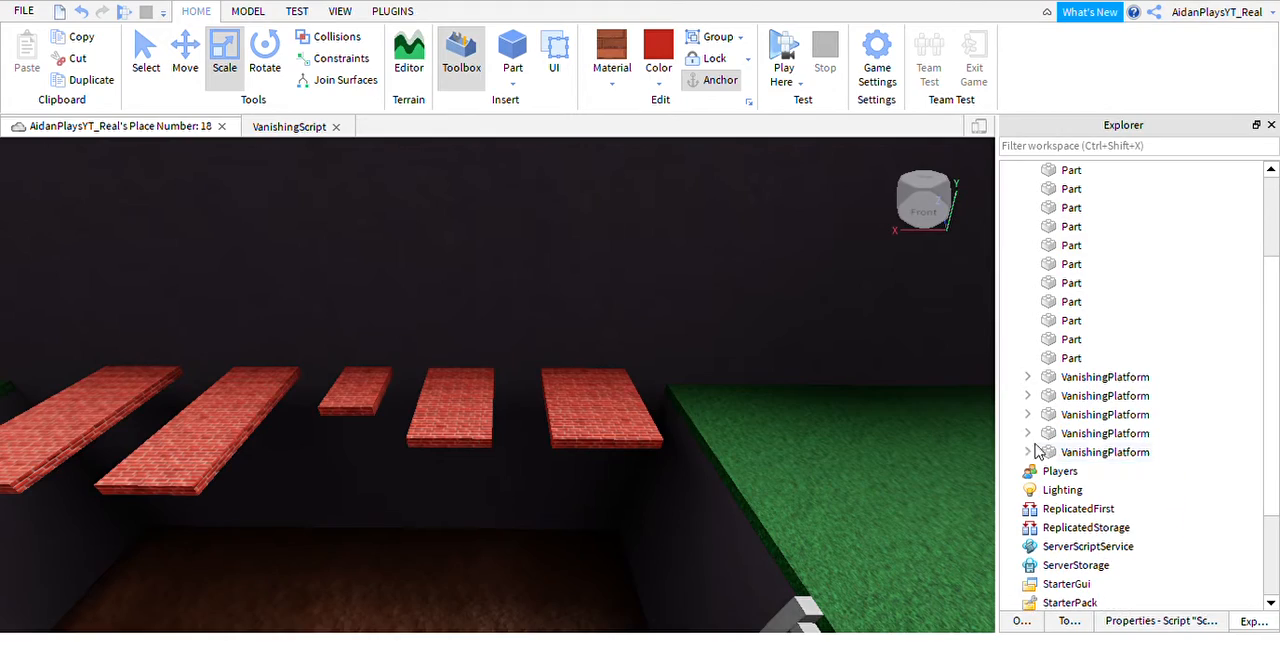
pyautogui.click(1223, 454)
# Undo and redo the last change, and collapse the fifth VanishingPlatform in the Explorer tree again.
pyautogui.moveTo(831, 466); pyautogui.dragTo(796, 446, button='right')
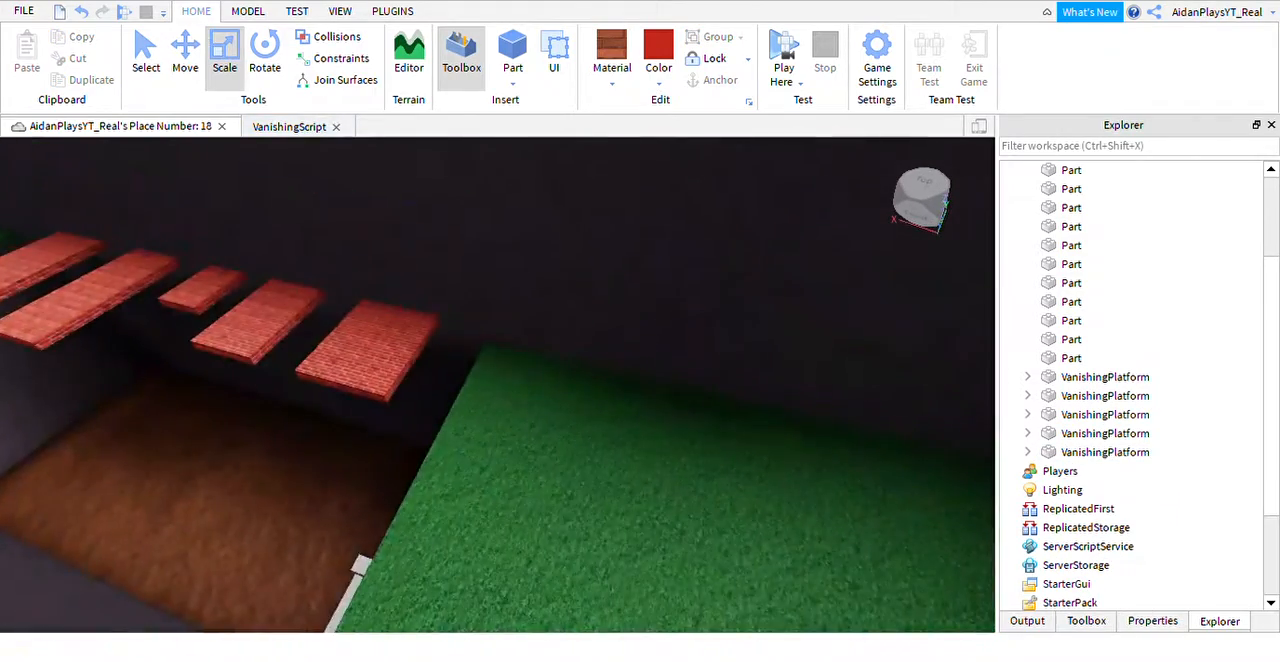
pyautogui.click(81, 11)
pyautogui.click(102, 11)
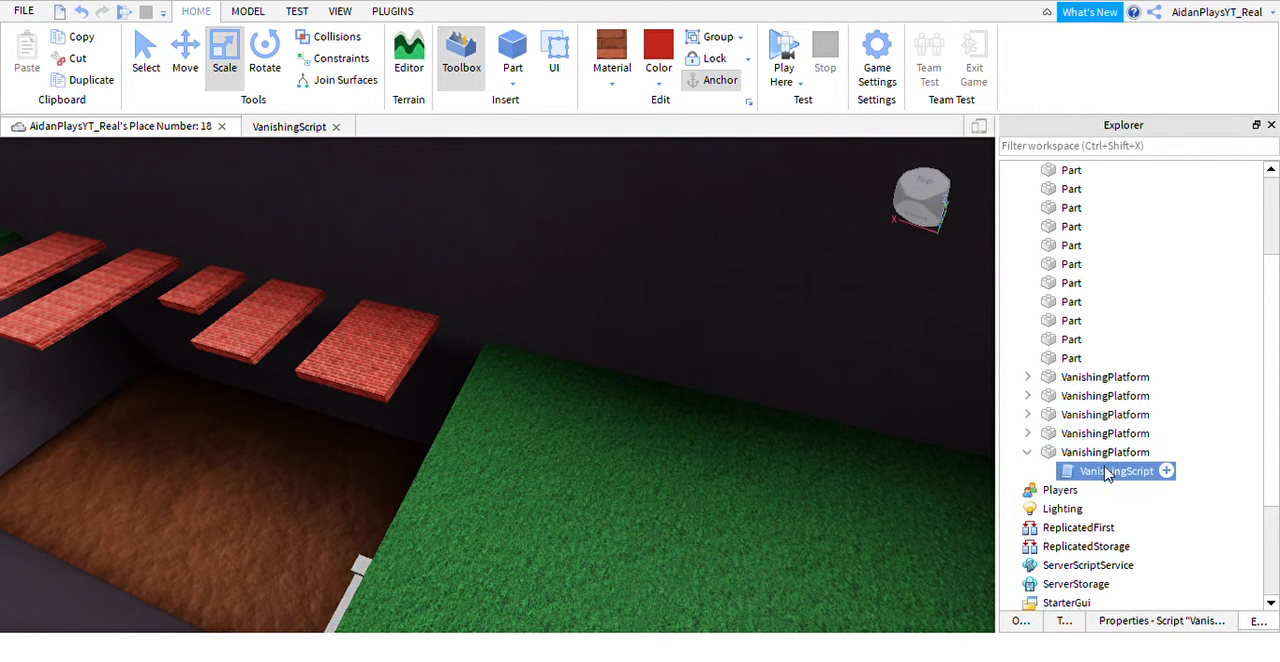
pyautogui.click(1027, 452)
pyautogui.click(1236, 468)
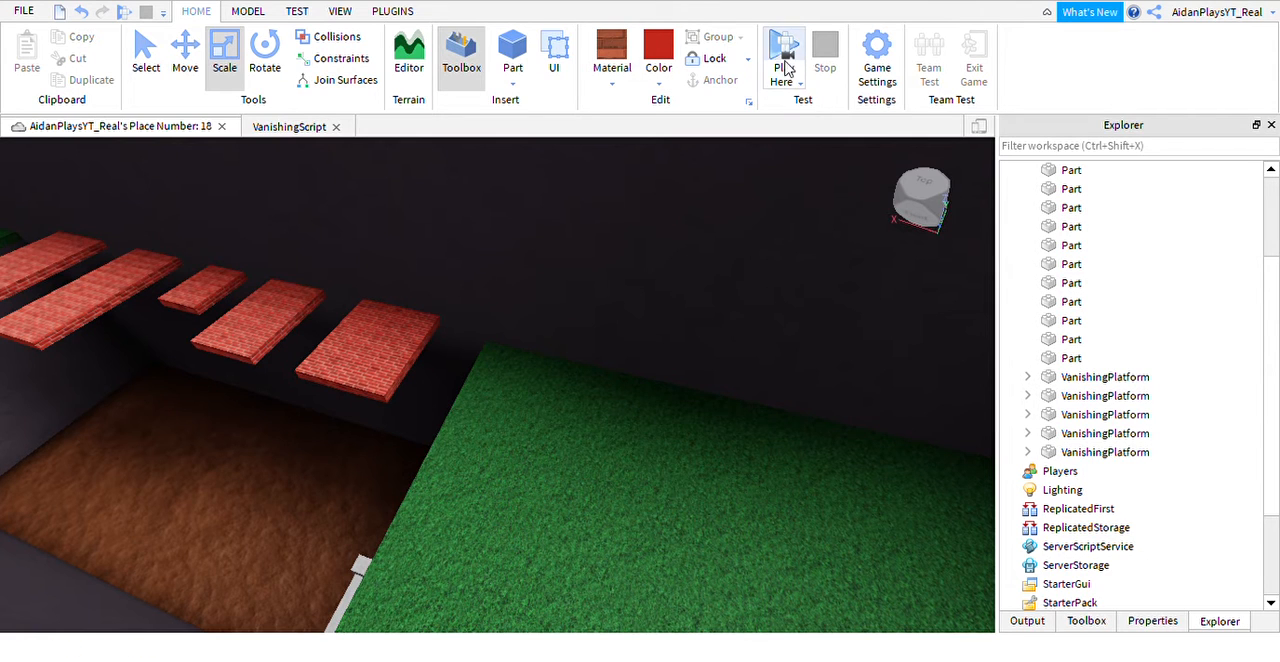
# Start a playtest from the grass ledge beside the trench, and run and jump the character onto the vanishing brick platforms.
pyautogui.scroll(3, 706, 394)
pyautogui.click(706, 394)
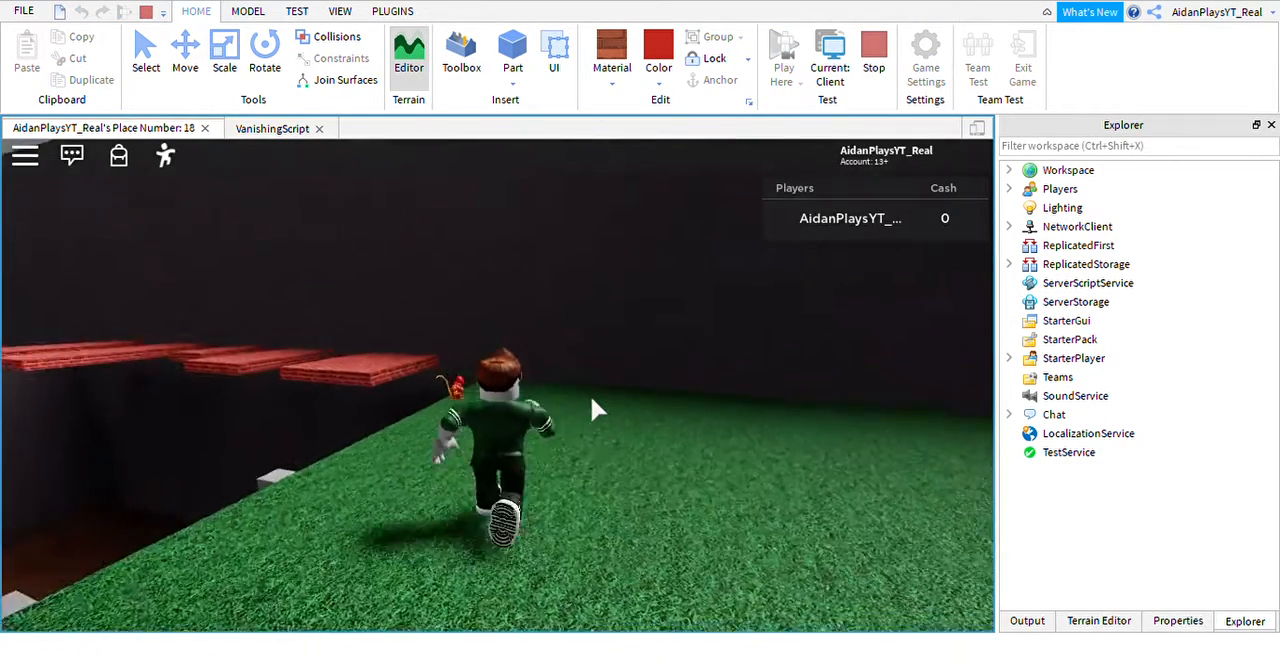
pyautogui.press('w')
pyautogui.moveTo(590, 396); pyautogui.dragTo(578, 408, button='right')
pyautogui.press('space')
pyautogui.press('space')
pyautogui.press('w')
pyautogui.press('space')
pyautogui.press('space')
pyautogui.press('w')
pyautogui.press('space')
pyautogui.press('space')
pyautogui.press('w')
pyautogui.press('space')
# Climb the character up the ladder out of the trench, walk back to the platforms, and stop the playtest.
pyautogui.press('w')
pyautogui.press('w')
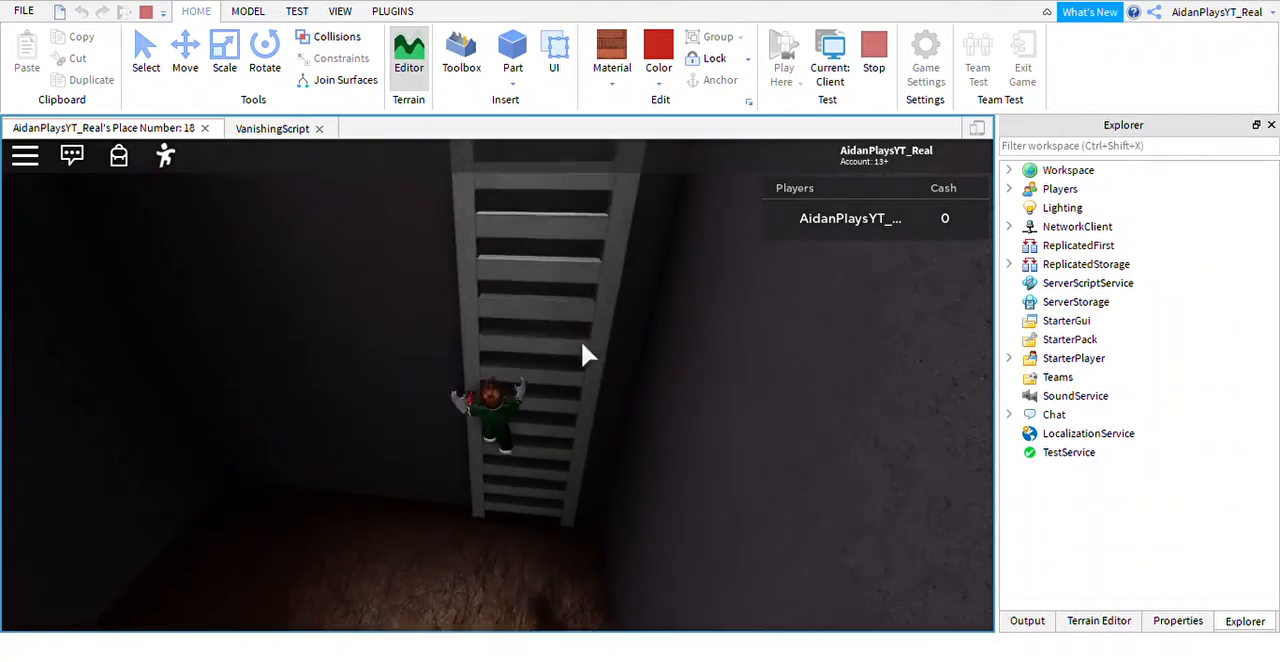
pyautogui.press('w')
pyautogui.moveTo(528, 306); pyautogui.dragTo(496, 275, button='right')
pyautogui.press('w')
pyautogui.press('w')
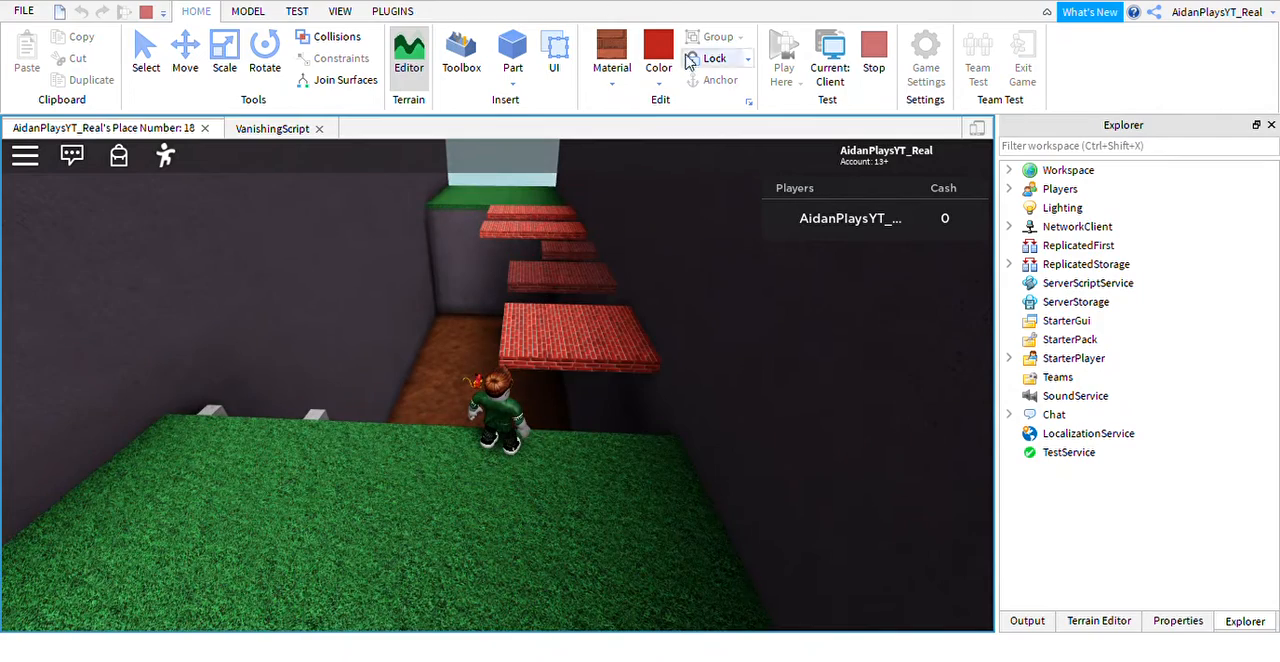
pyautogui.click(873, 67)
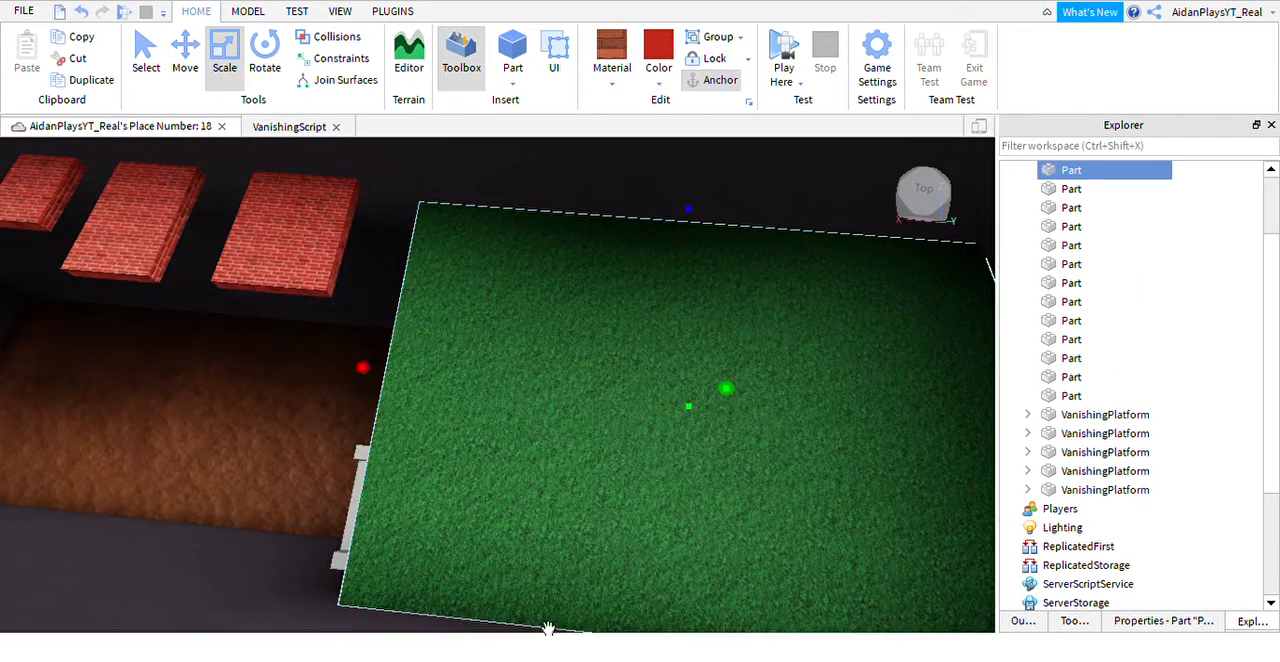
# Scale the fifth VanishingPlatform, beside the far grass ledge, down from its front edge to a short slab along the back wall.
pyautogui.moveTo(548, 628); pyautogui.dragTo(180, 345, button='right')
pyautogui.click(372, 505)
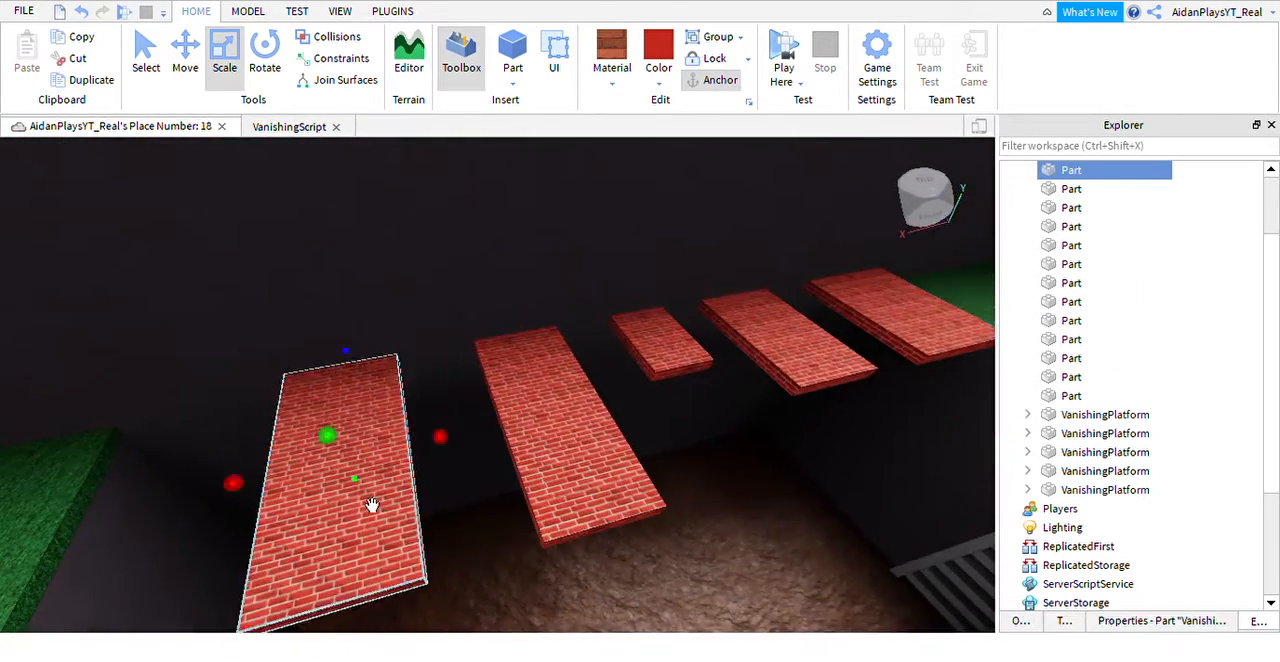
pyautogui.press('f')
pyautogui.moveTo(441, 430); pyautogui.dragTo(352, 428)
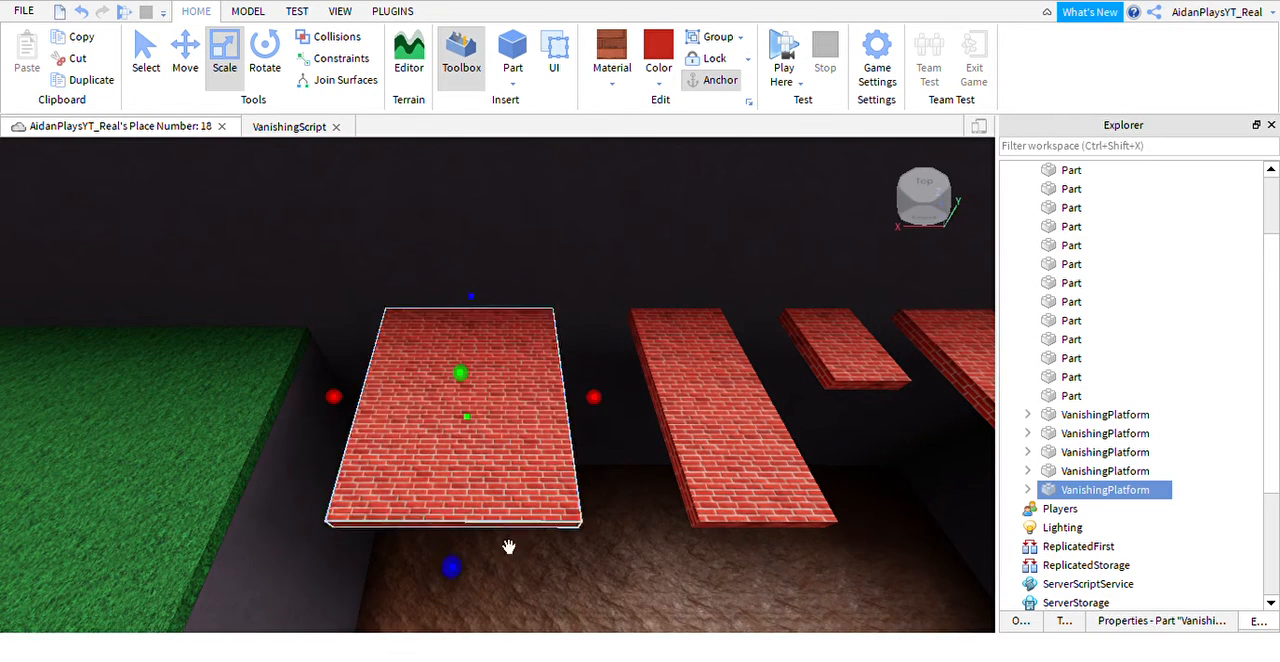
pyautogui.moveTo(497, 597); pyautogui.dragTo(481, 421)
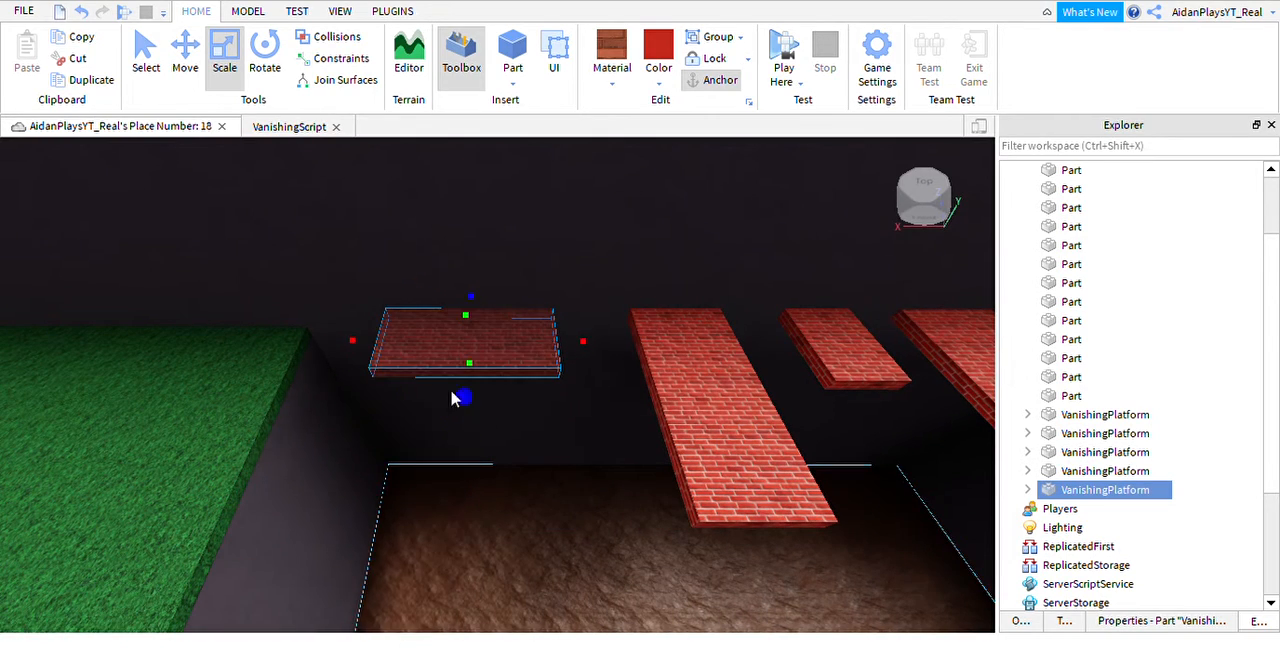
pyautogui.moveTo(455, 398); pyautogui.dragTo(557, 354, button='right')
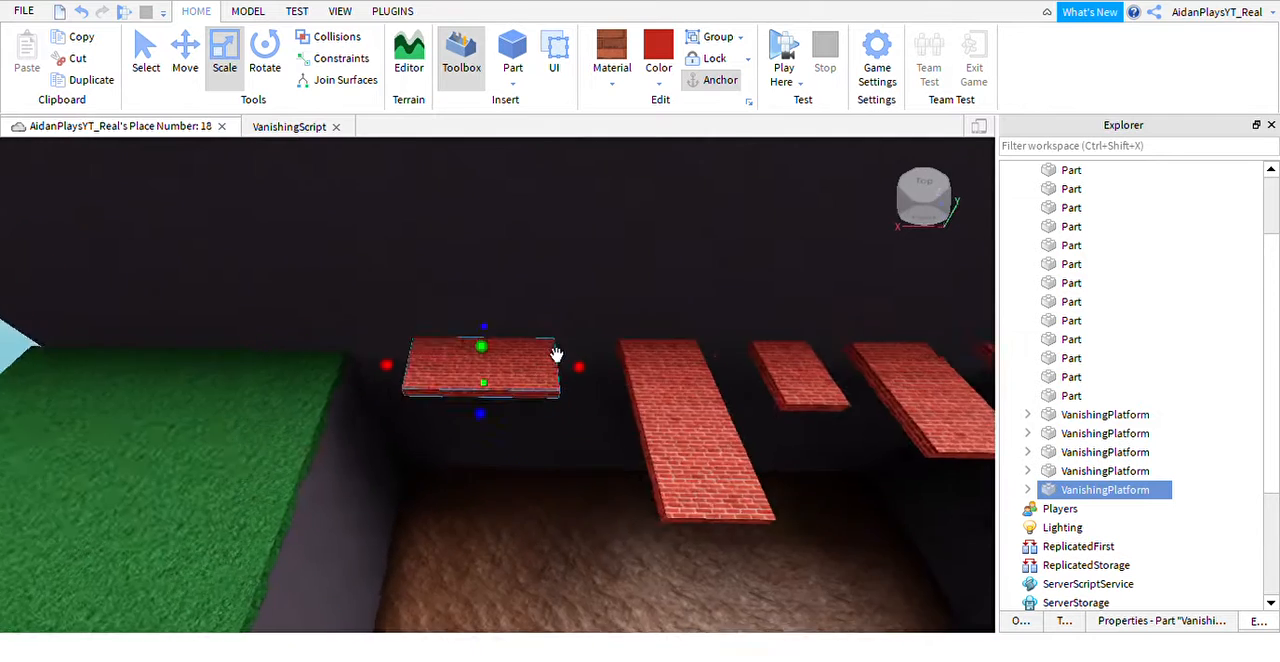
pyautogui.press('d')
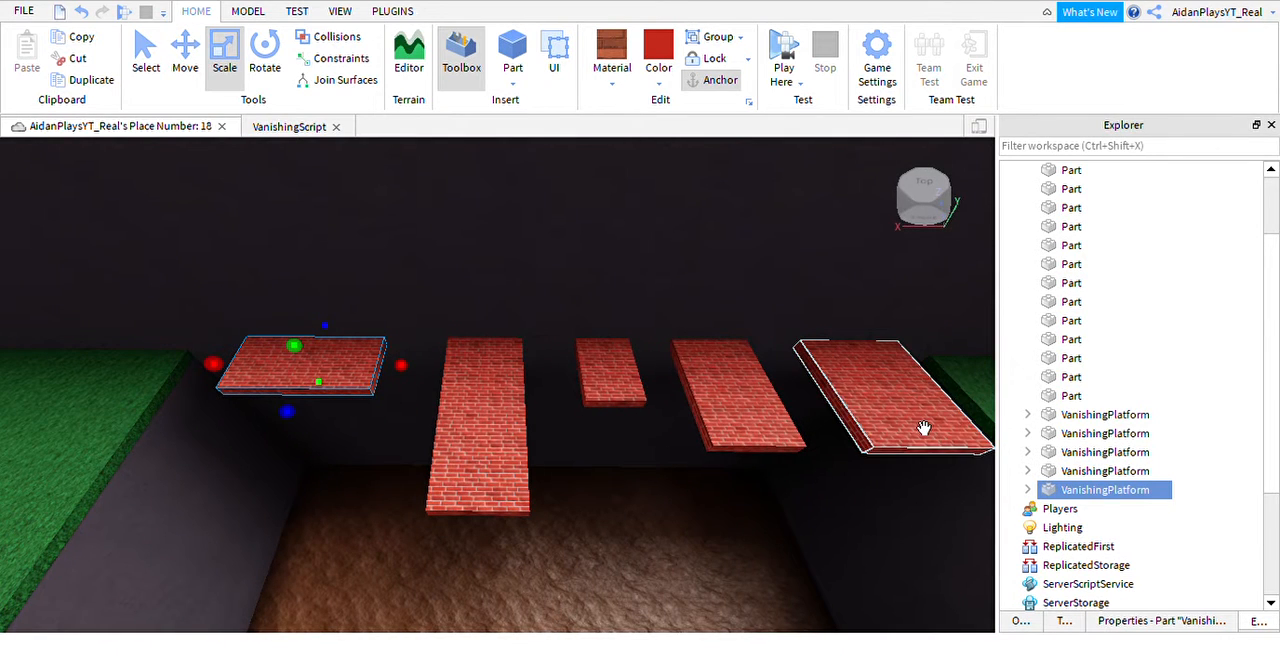
# Group all five VanishingPlatform parts into a single model.
pyautogui.keyDown('ctrl'); pyautogui.click(919, 426); pyautogui.keyUp('ctrl')
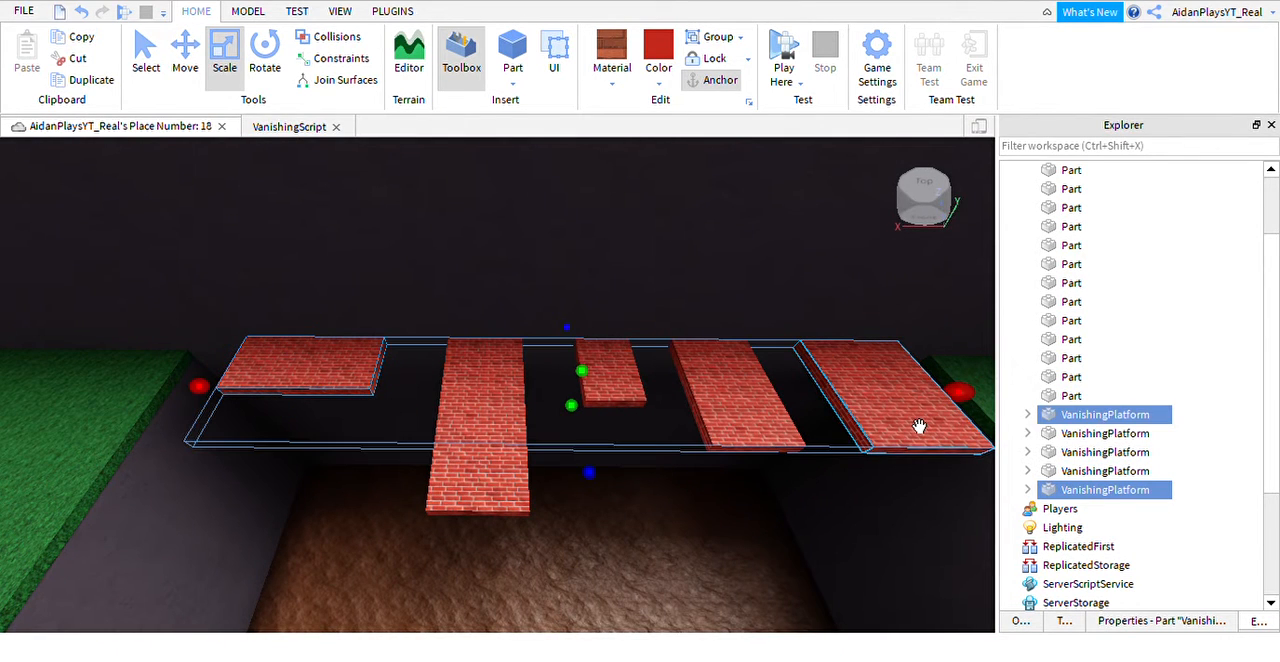
pyautogui.keyDown('ctrl'); pyautogui.click(766, 455); pyautogui.keyUp('ctrl')
pyautogui.keyDown('ctrl'); pyautogui.click(646, 405); pyautogui.keyUp('ctrl')
pyautogui.keyDown('ctrl'); pyautogui.click(548, 446); pyautogui.keyUp('ctrl')
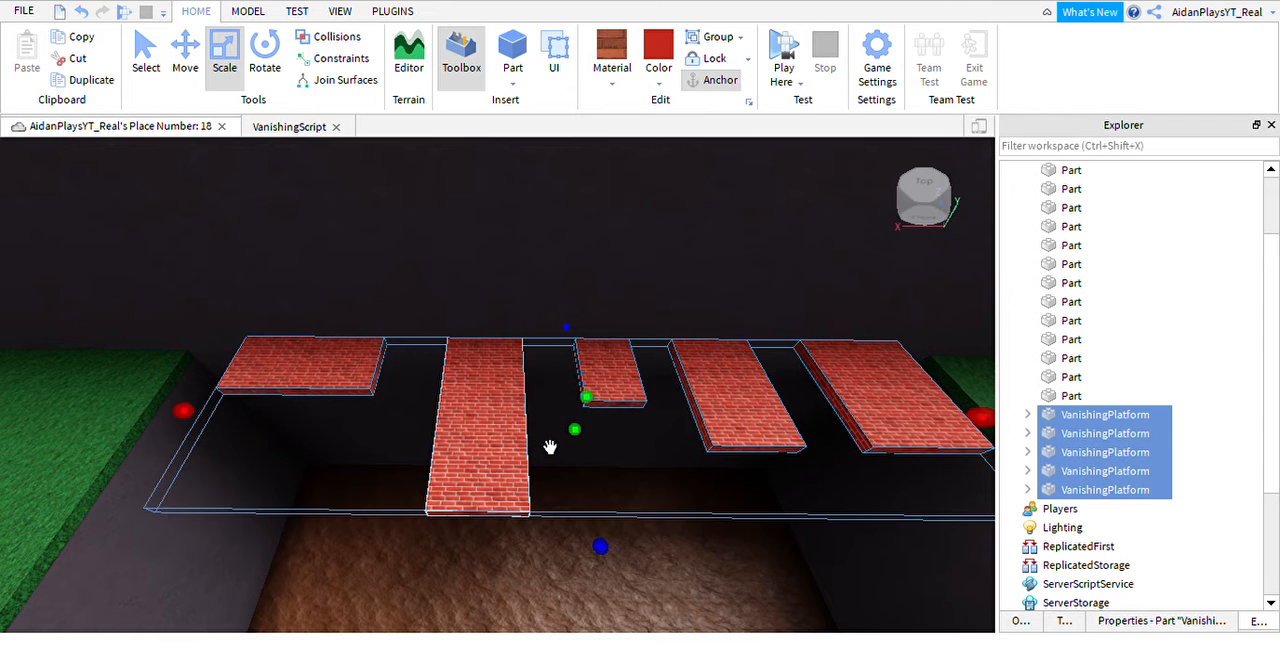
pyautogui.hotkey('ctrl', 'g')
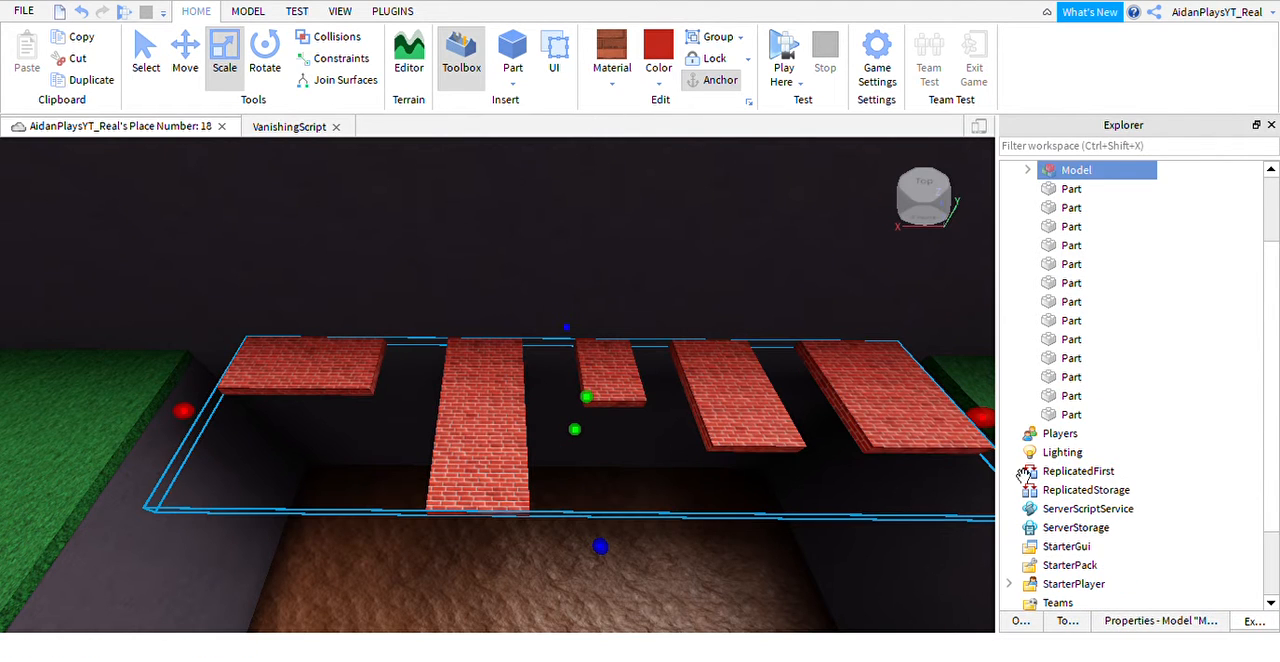
# Rename the grouped platform model to VanishingPlatforms1.
pyautogui.press('F2')
pyautogui.write('D')
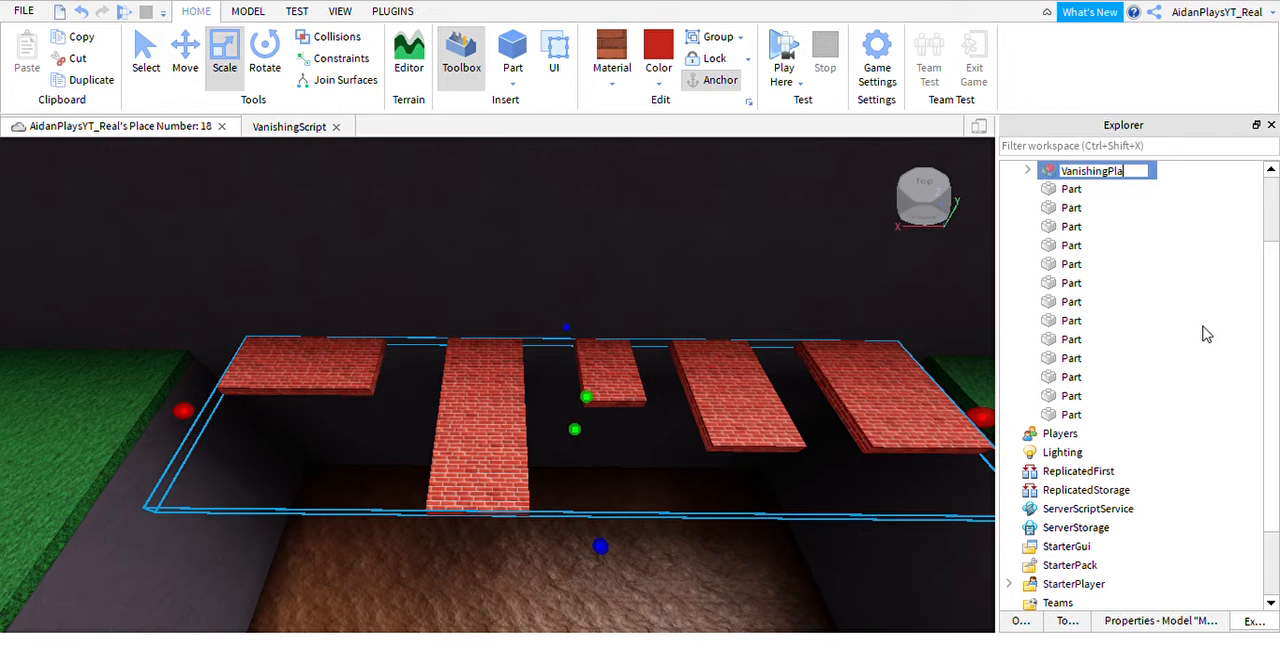
pyautogui.write('anishingPlatforms1')
pyautogui.press('Return')
pyautogui.scroll(1, 1137, 394)
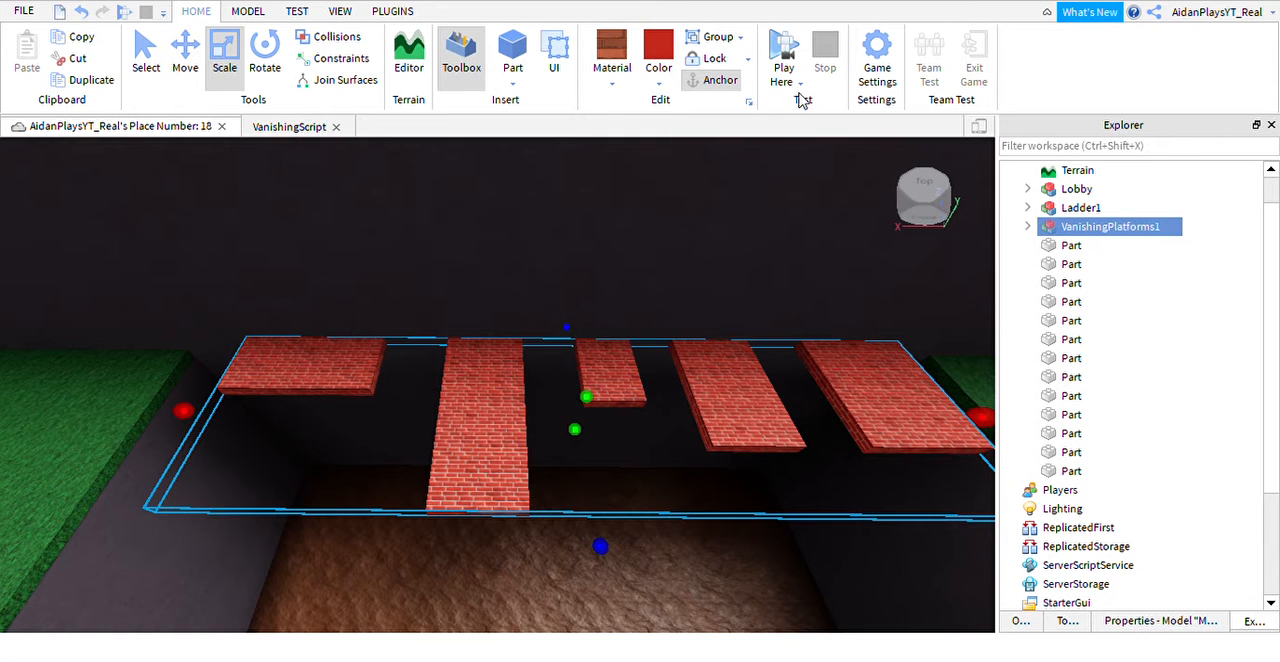
# Start a playtest, climb the character up the ladder out of the trench, and jump onto the vanishing brick platforms.
pyautogui.press('d')
pyautogui.moveTo(496, 463); pyautogui.dragTo(674, 480, button='right')
pyautogui.click(660, 345)
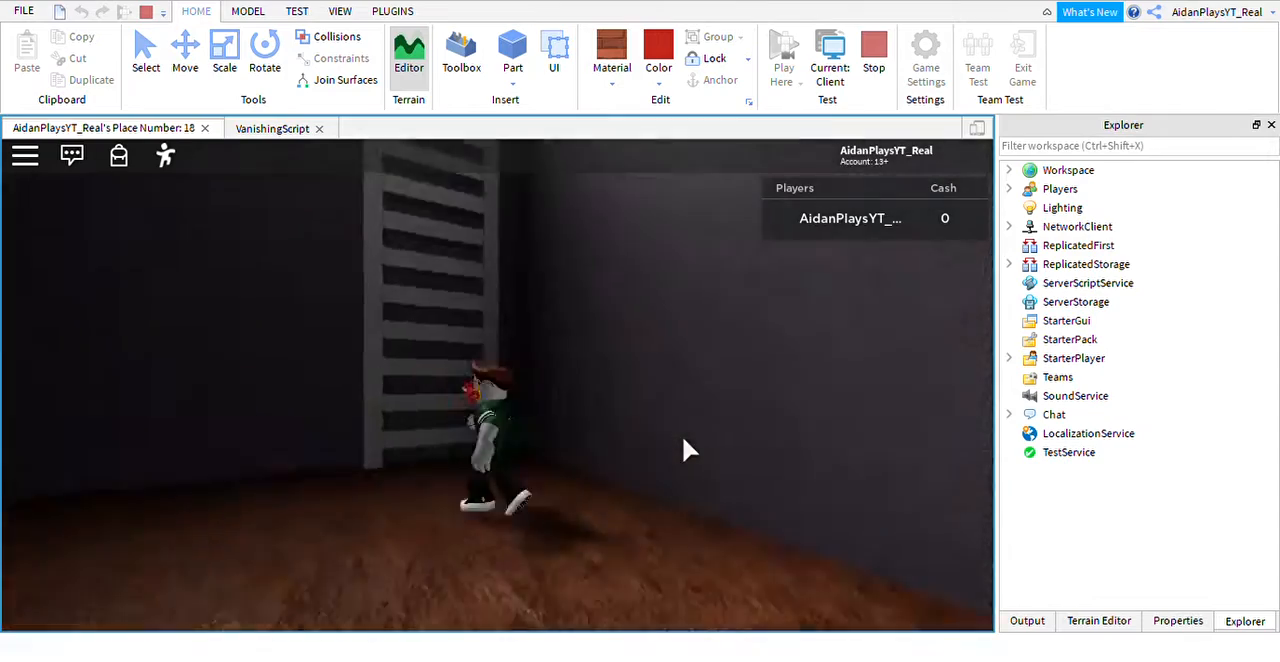
pyautogui.press('w')
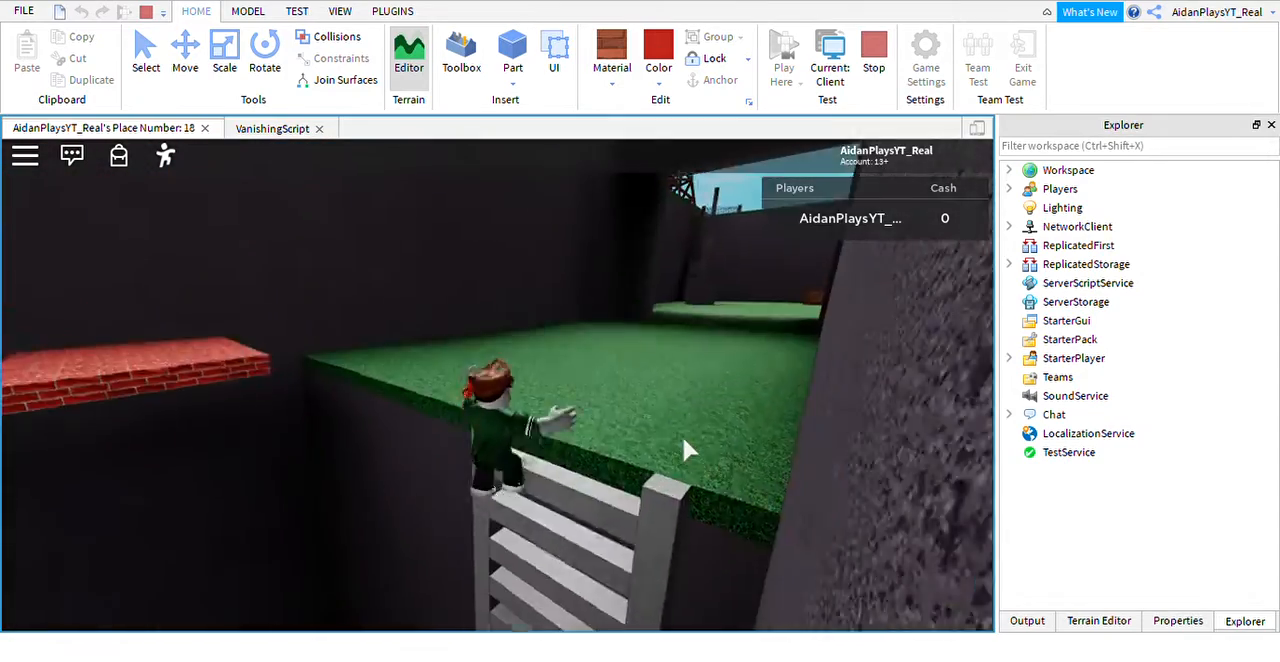
pyautogui.press('w')
pyautogui.press('space')
pyautogui.press('space')
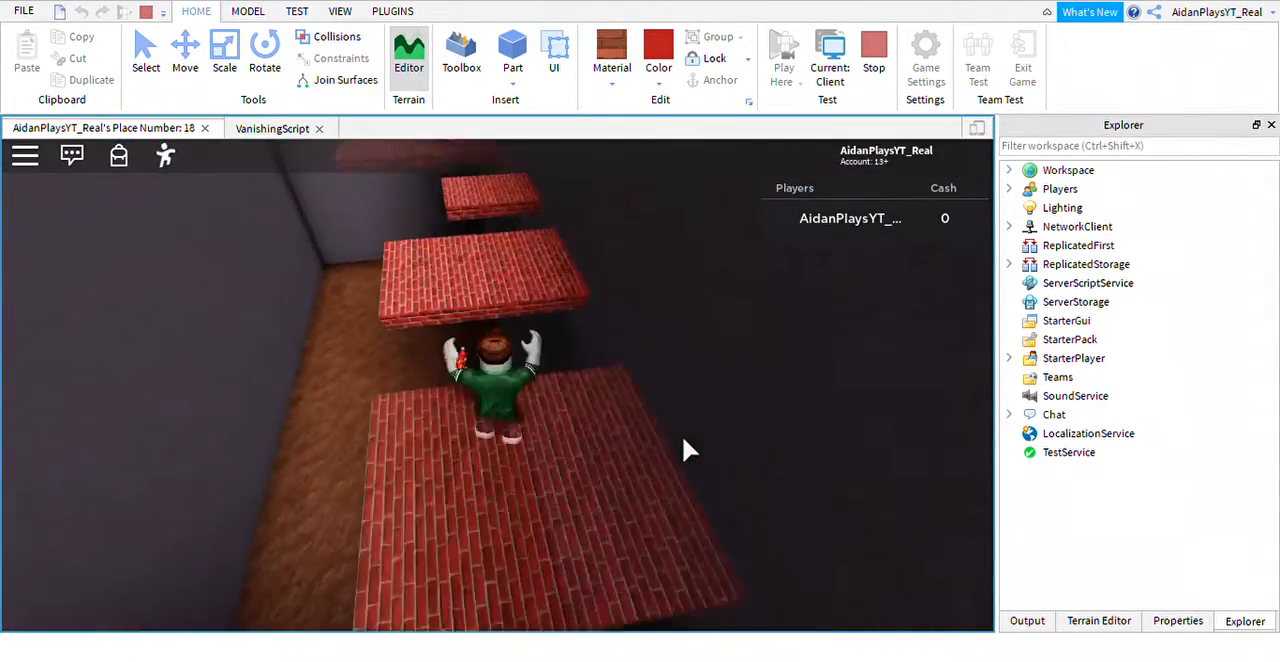
# Run the character back to the ladder, climb to the grass ledge, and try crossing the vanishing platforms again.
pyautogui.press('w')
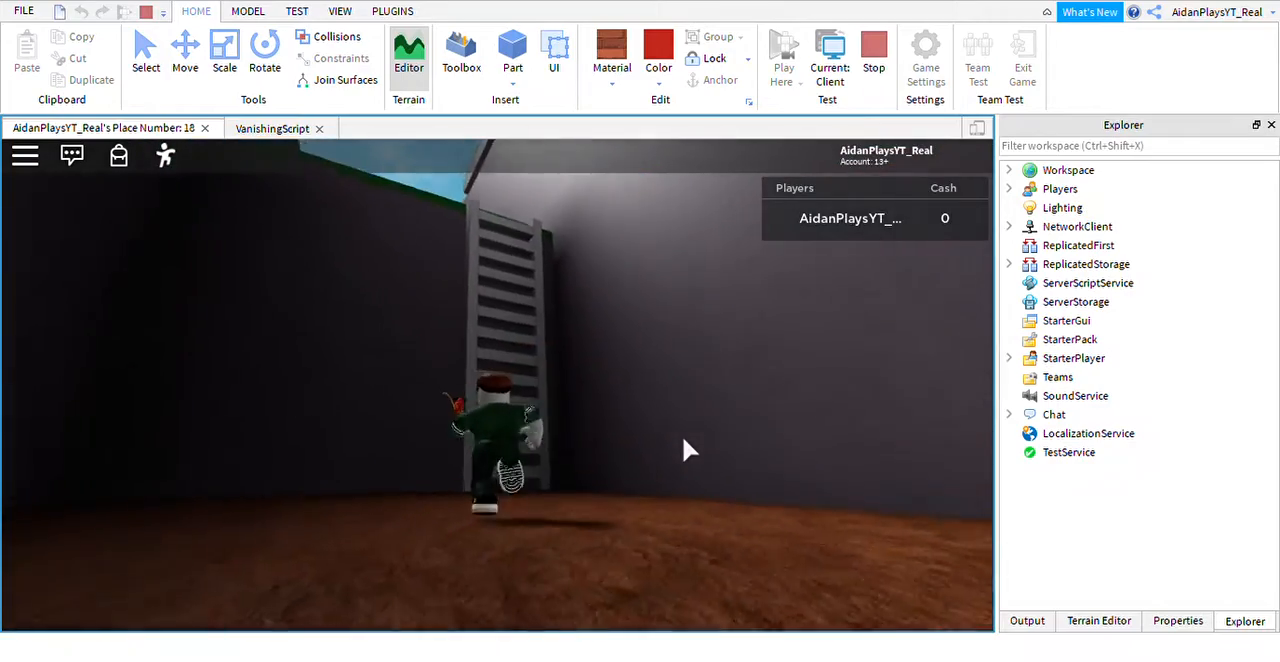
pyautogui.press('w')
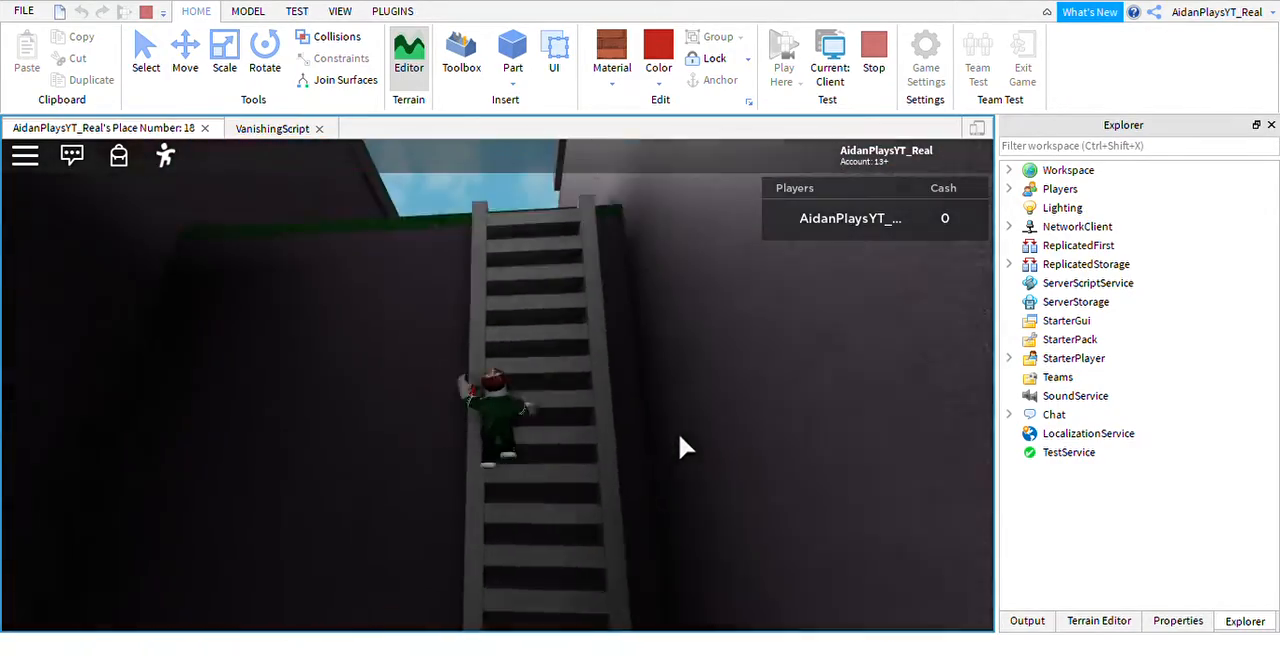
pyautogui.press('w')
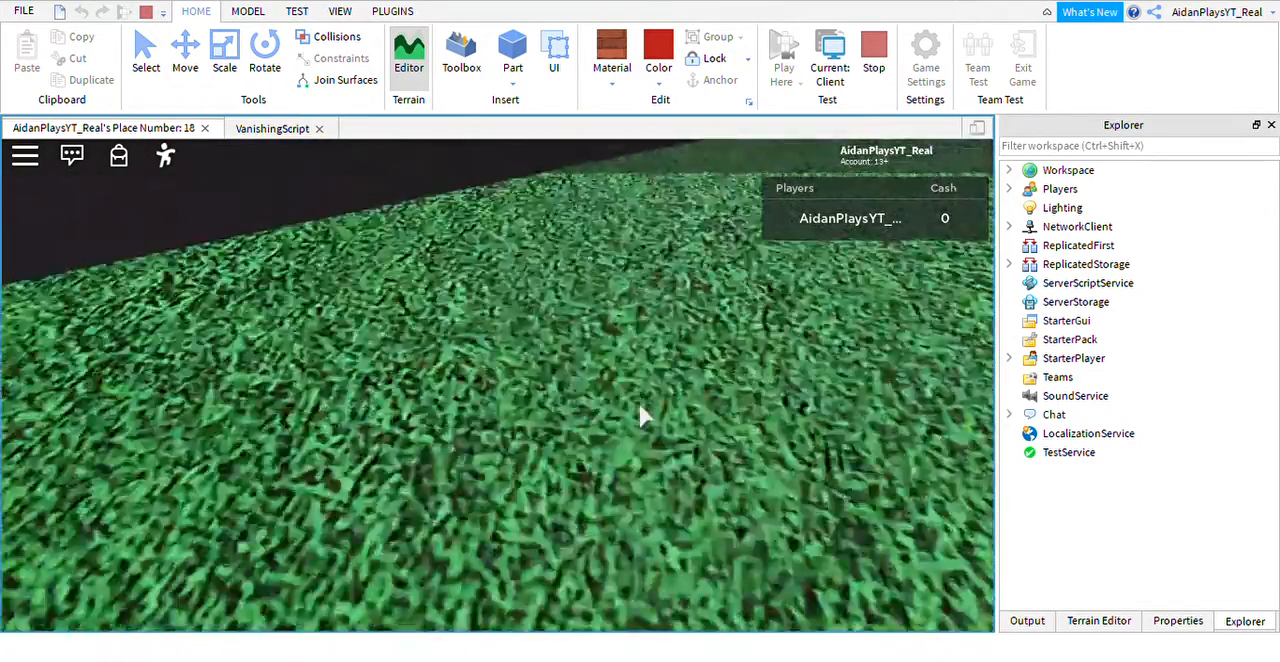
pyautogui.press('w')
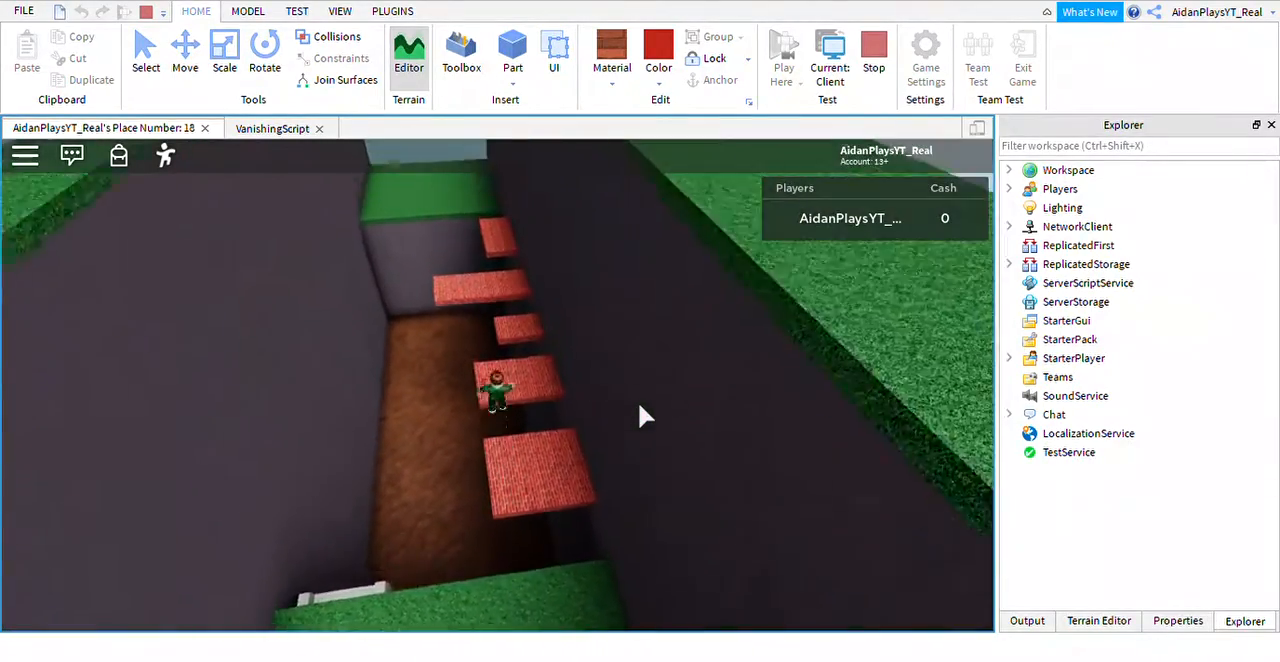
pyautogui.press('w')
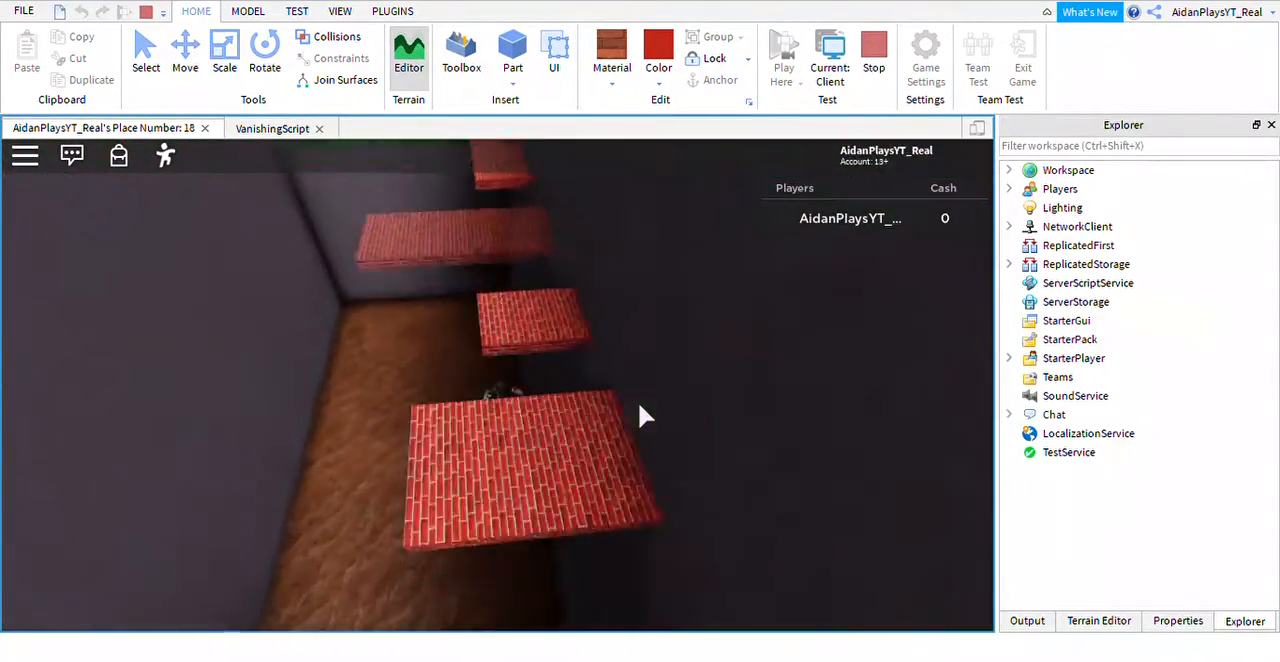
pyautogui.press('w')
pyautogui.moveTo(642, 402); pyautogui.dragTo(631, 395, button='right')
# Climb out of the trench once more and make another jumping attempt along the vanishing platforms.
pyautogui.press('w')
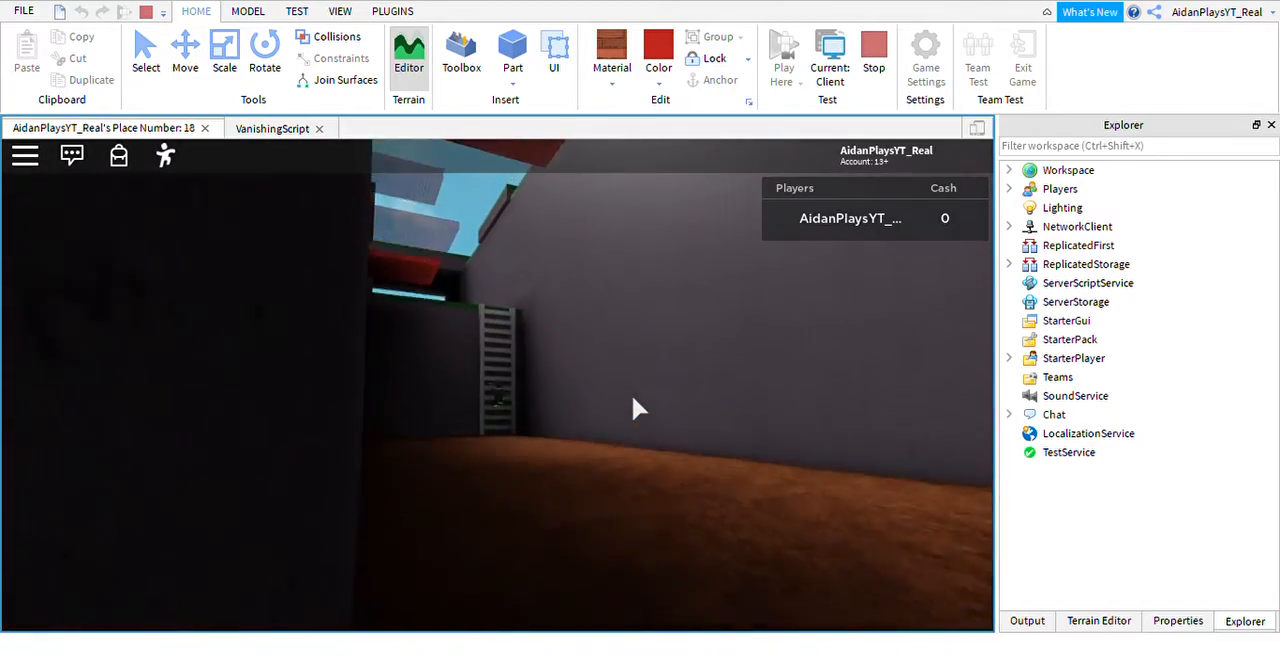
pyautogui.moveTo(551, 413); pyautogui.dragTo(567, 393, button='right')
pyautogui.press('w')
pyautogui.press('space')
pyautogui.scroll(6, 551, 413)
pyautogui.press('w')
# Bring the character up the ladder onto the grass ledge facing the platforms and stop the playtest.
pyautogui.press('w')
pyautogui.press('space')
pyautogui.press('w')
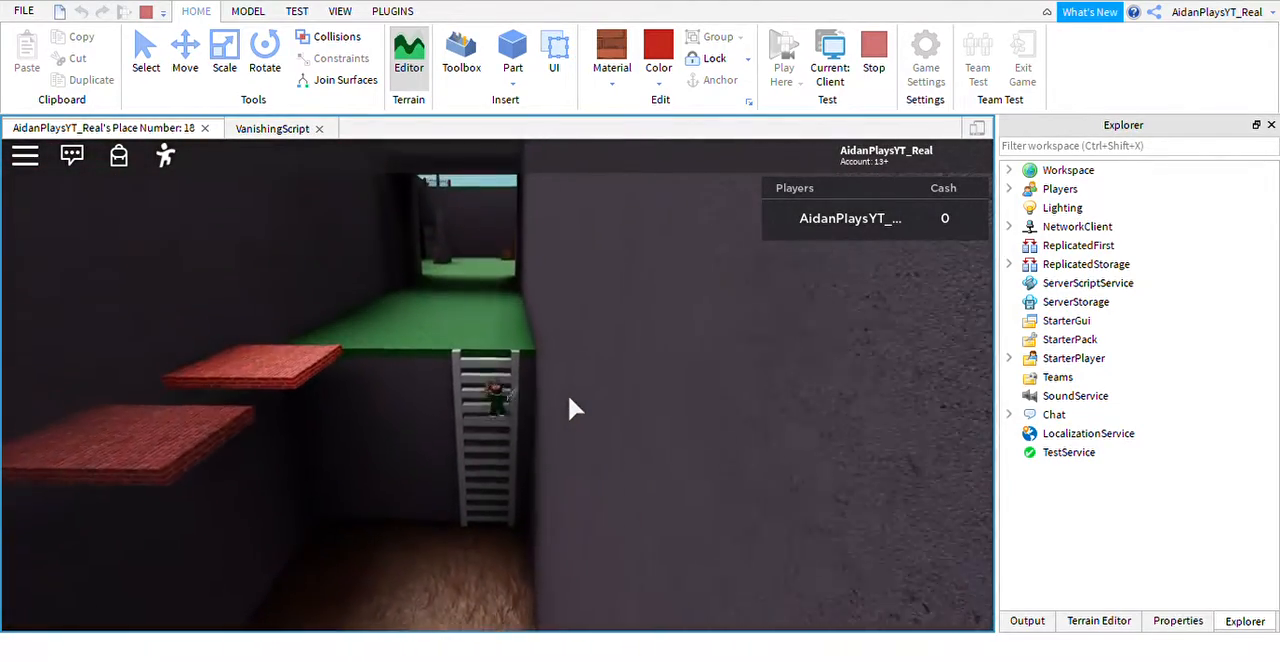
pyautogui.press('a')
pyautogui.moveTo(542, 378); pyautogui.dragTo(542, 378, button='right')
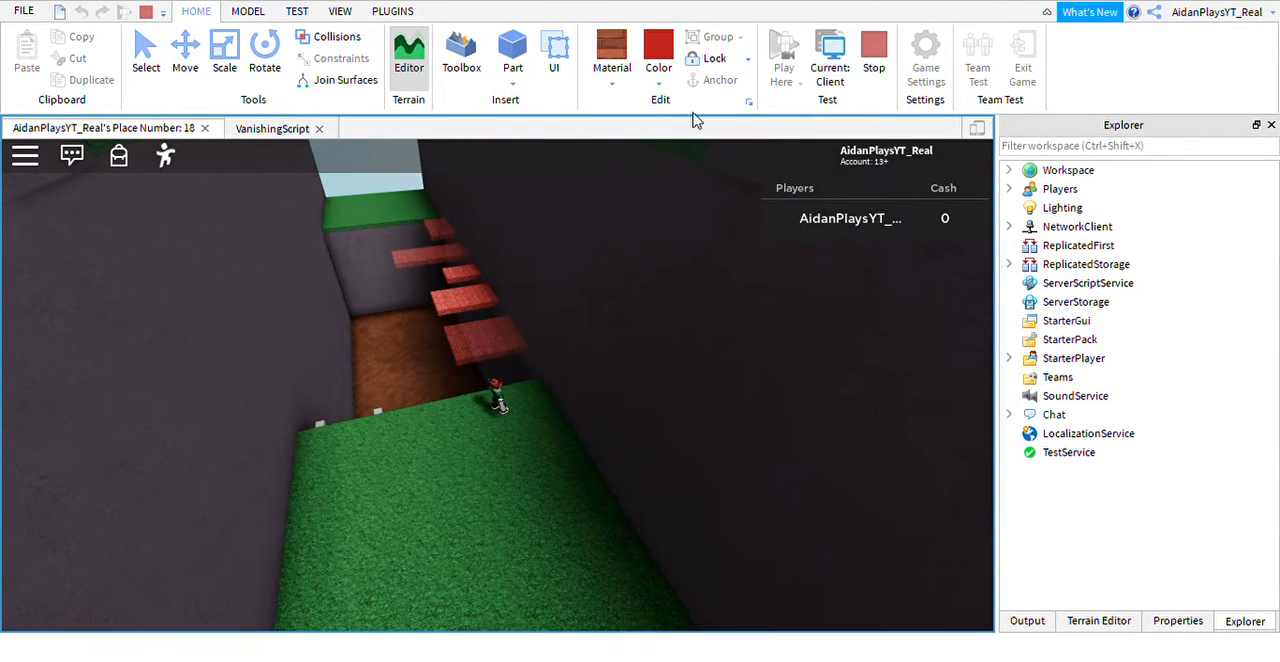
pyautogui.click(874, 56)
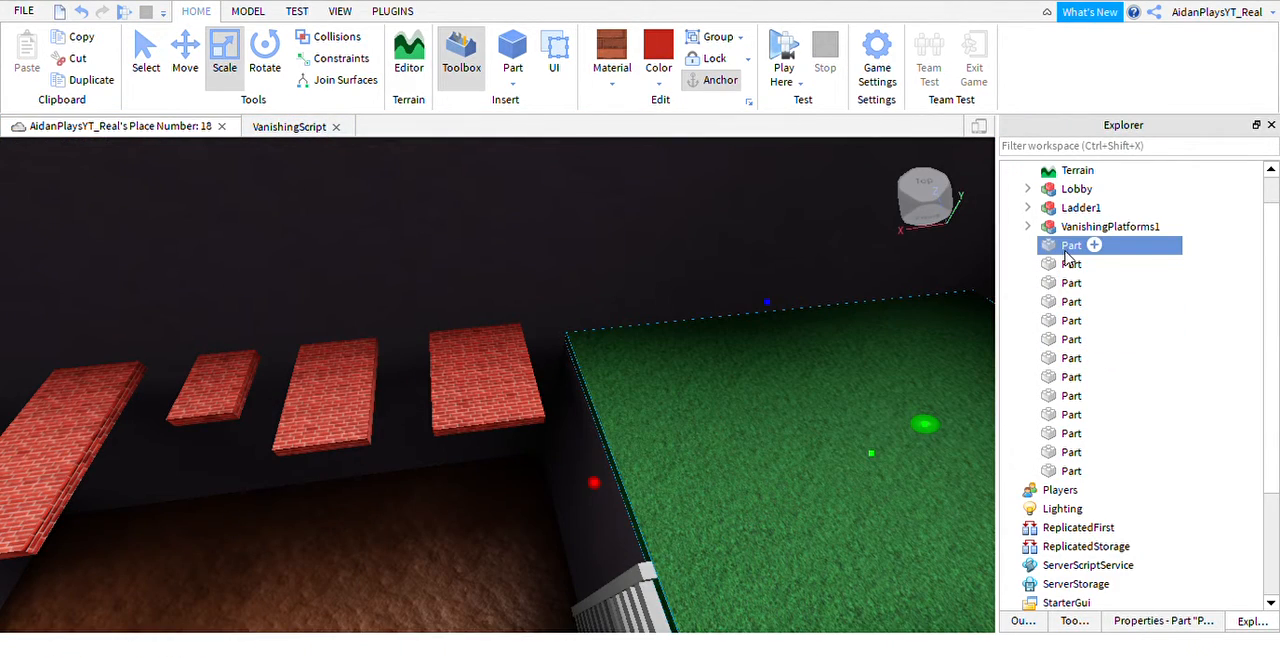
# Expand the VanishingPlatforms1 model in the Explorer tree to list its platforms.
pyautogui.click(1042, 229)
pyautogui.click(1026, 240)
pyautogui.click(1028, 228)
pyautogui.scroll(2, 1058, 230)
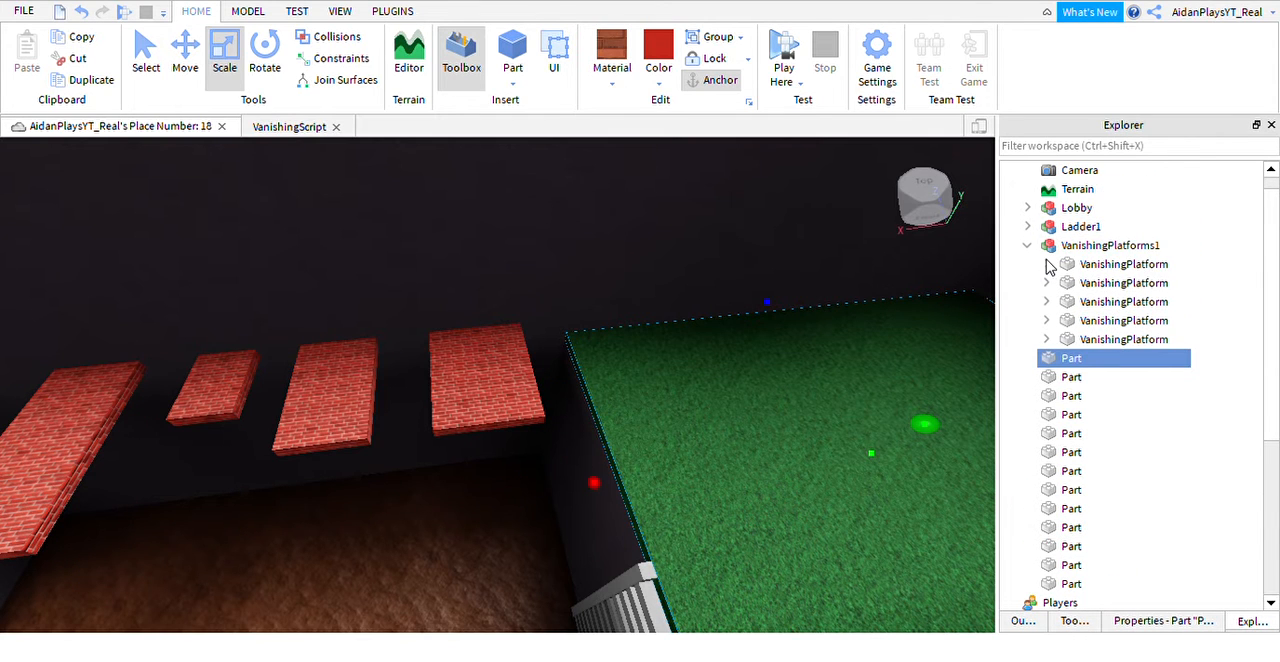
# Open the first VanishingPlatform's VanishingScript and begin an if statement on a new line below wait(5).
pyautogui.click(1046, 264)
pyautogui.doubleClick(1133, 264)
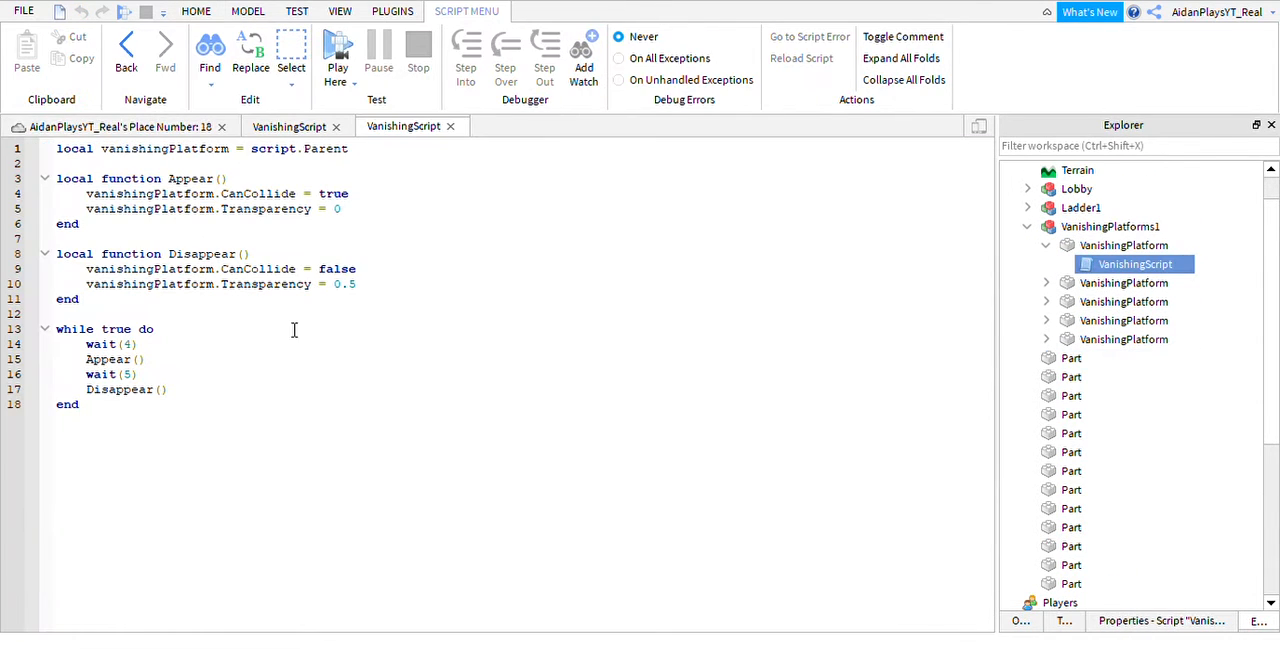
pyautogui.press('Return')
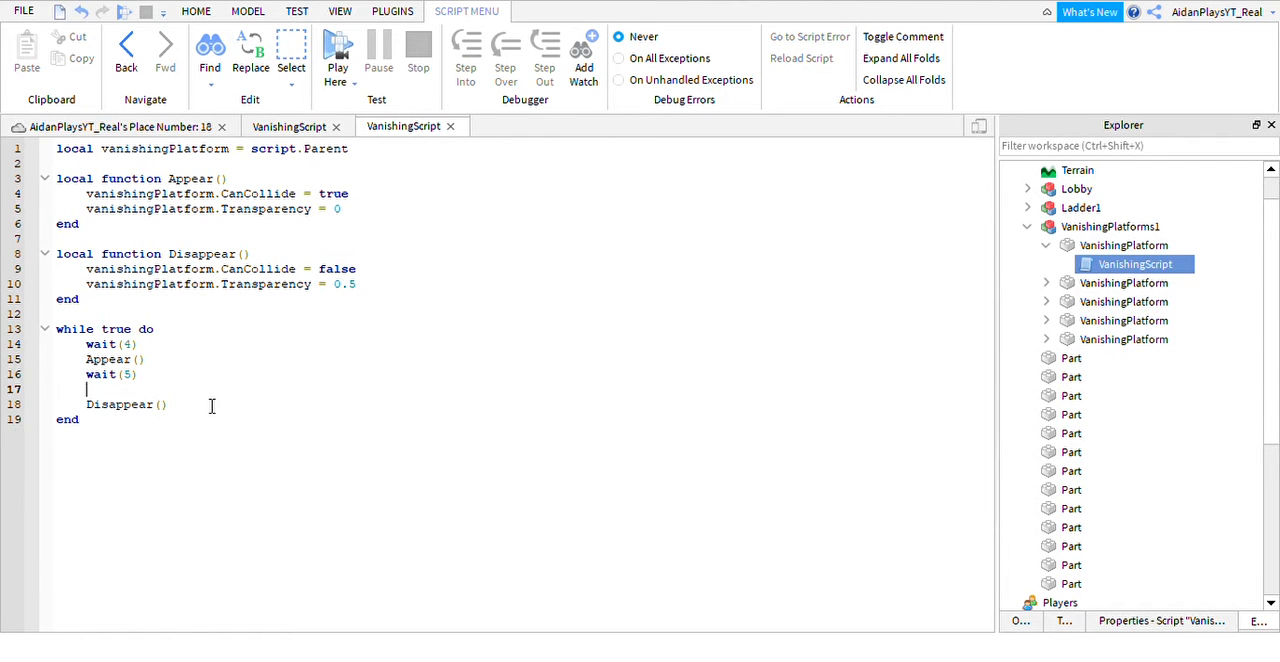
pyautogui.write('if')
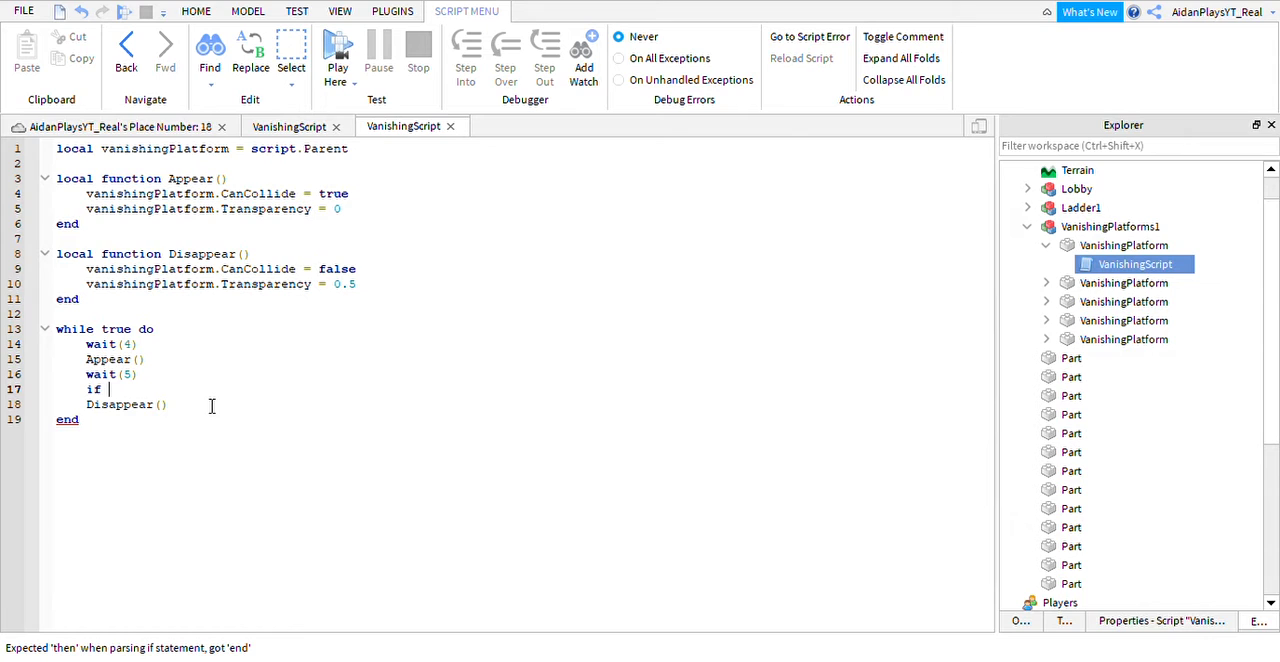
pyautogui.write(' pa')
pyautogui.press('BackSpace')
pyautogui.press('BackSpace')
pyautogui.write('v')
pyautogui.press('BackSpace')
pyautogui.press('BackSpace')
pyautogui.press('BackSpace')
pyautogui.write('appea')
pyautogui.press('Tab')
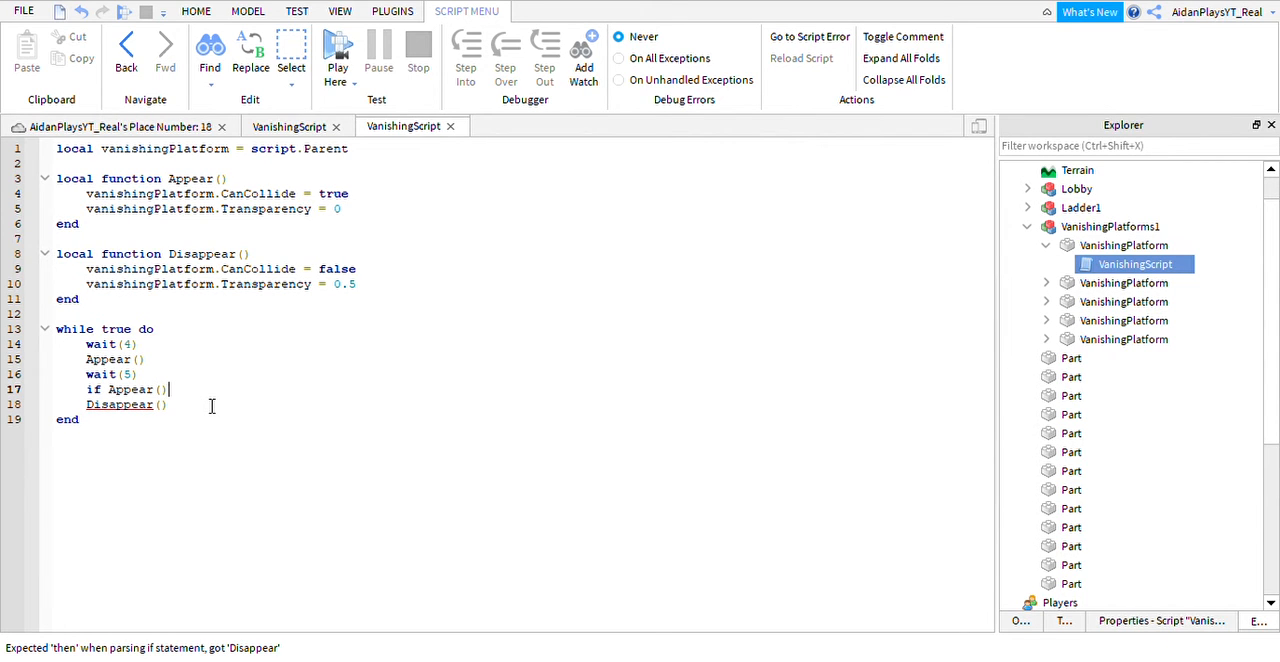
pyautogui.press('BackSpace')
pyautogui.press('BackSpace')
pyautogui.press('BackSpace')
pyautogui.press('BackSpace')
pyautogui.press('BackSpace')
pyautogui.press('BackSpace')
pyautogui.press('BackSpace')
pyautogui.press('BackSpace')
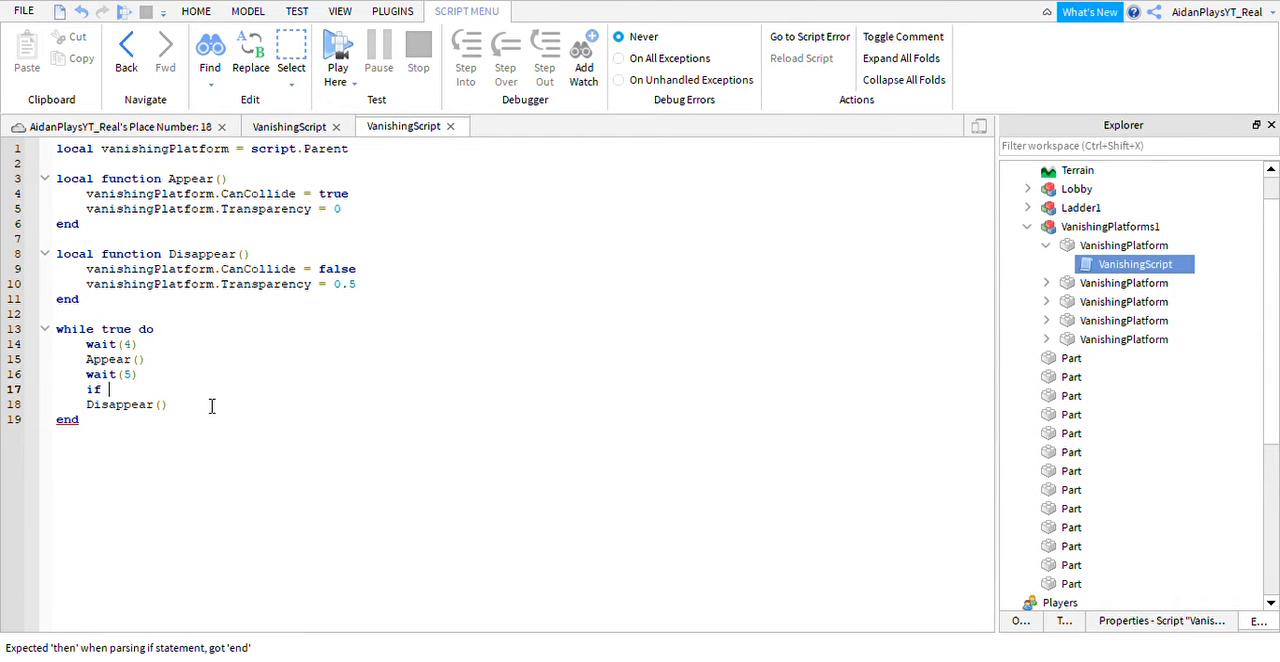
pyautogui.write('wait(')
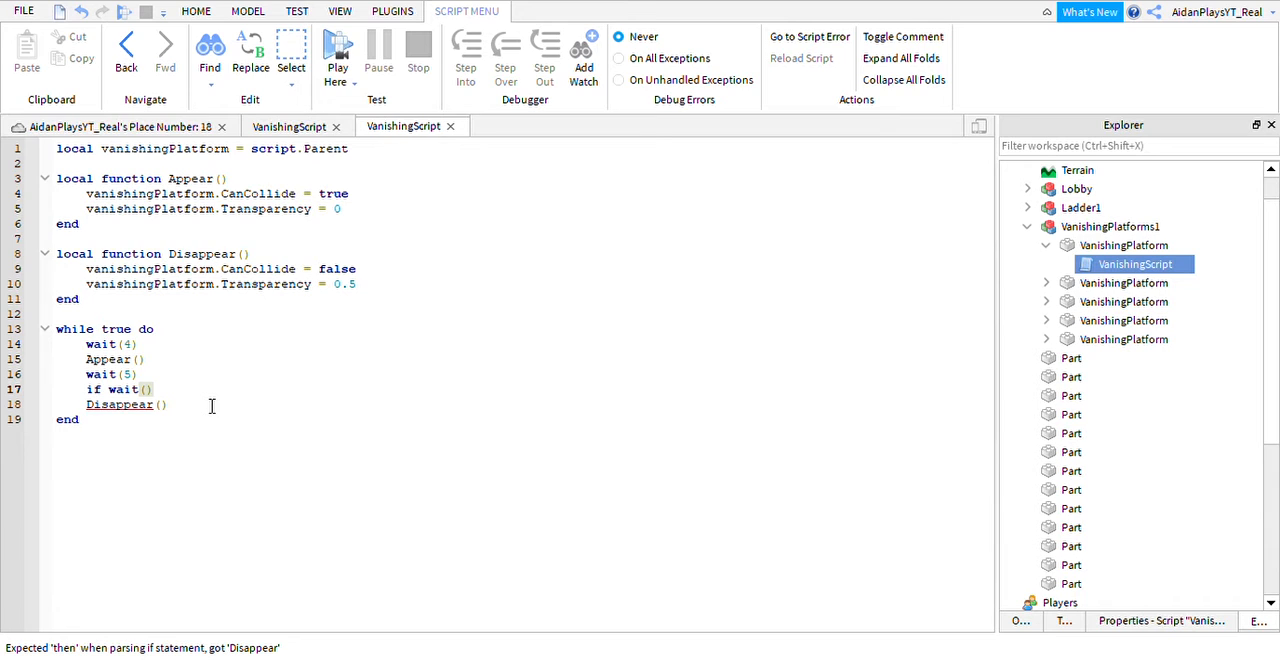
pyautogui.press('BackSpace')
pyautogui.press('BackSpace')
pyautogui.press('BackSpace')
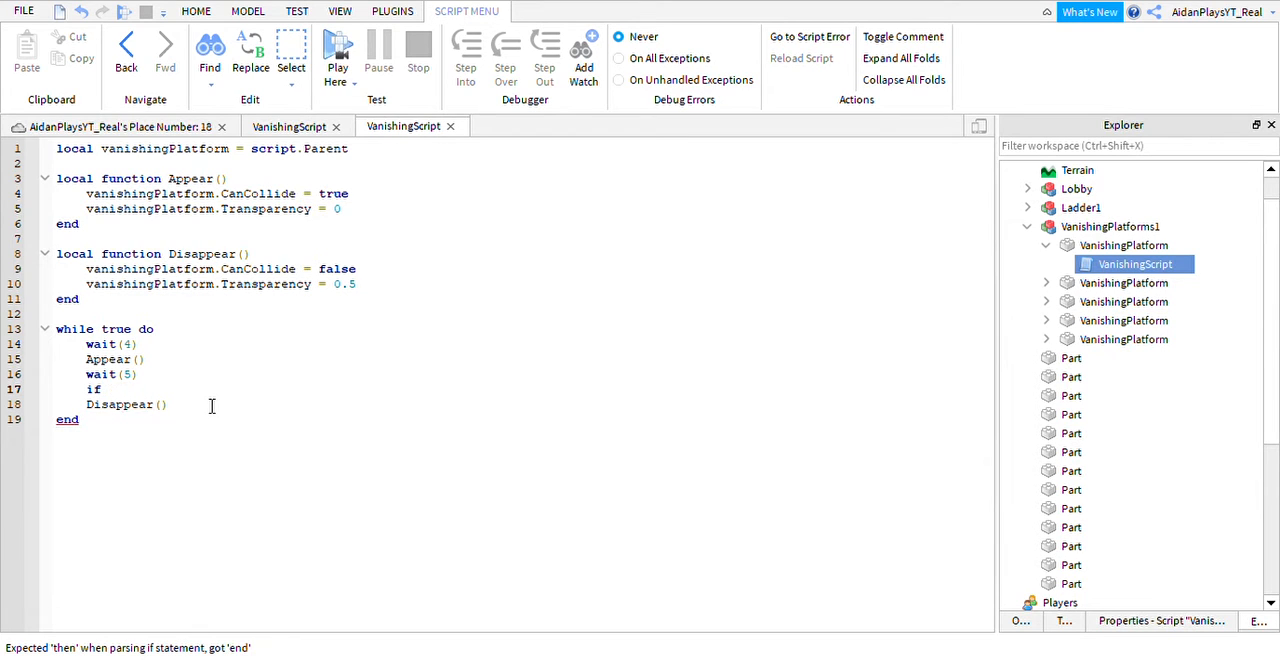
# Write the if statement's condition as wait <= 2.
pyautogui.write('wait')
pyautogui.write('<')
pyautogui.write('= 2')
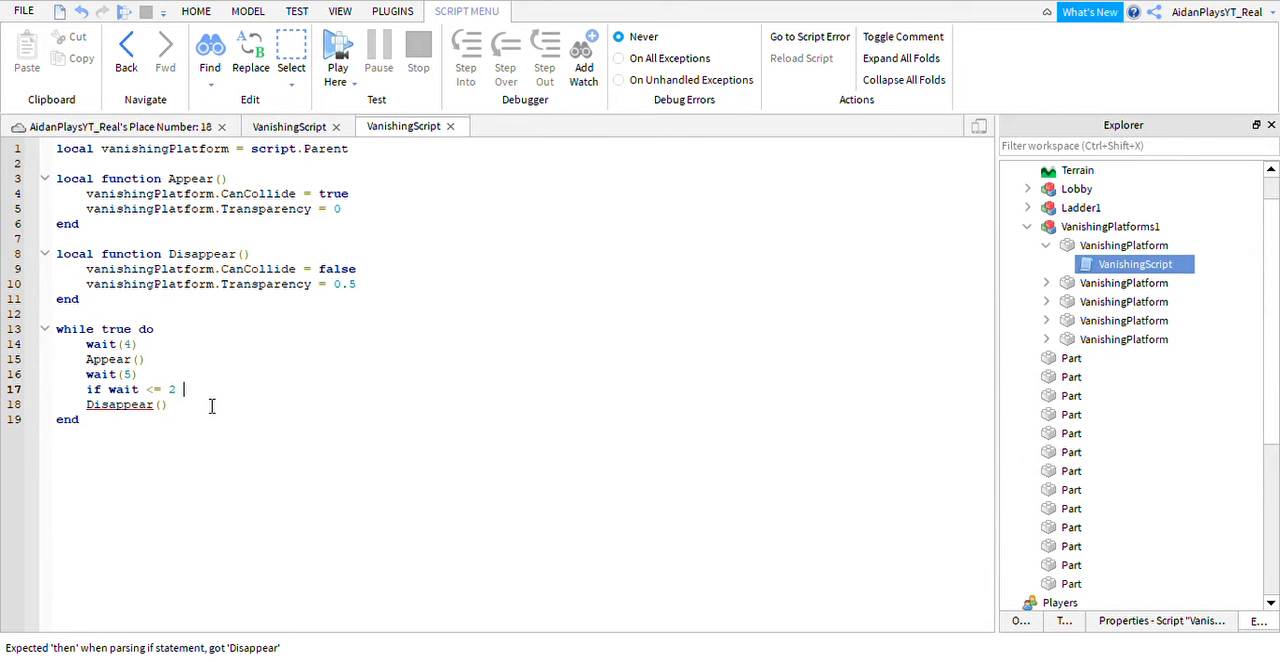
# Add the line vanishingPlatform.Transparency = 0.7 between the if line and Disappear().
pyautogui.press('Return')
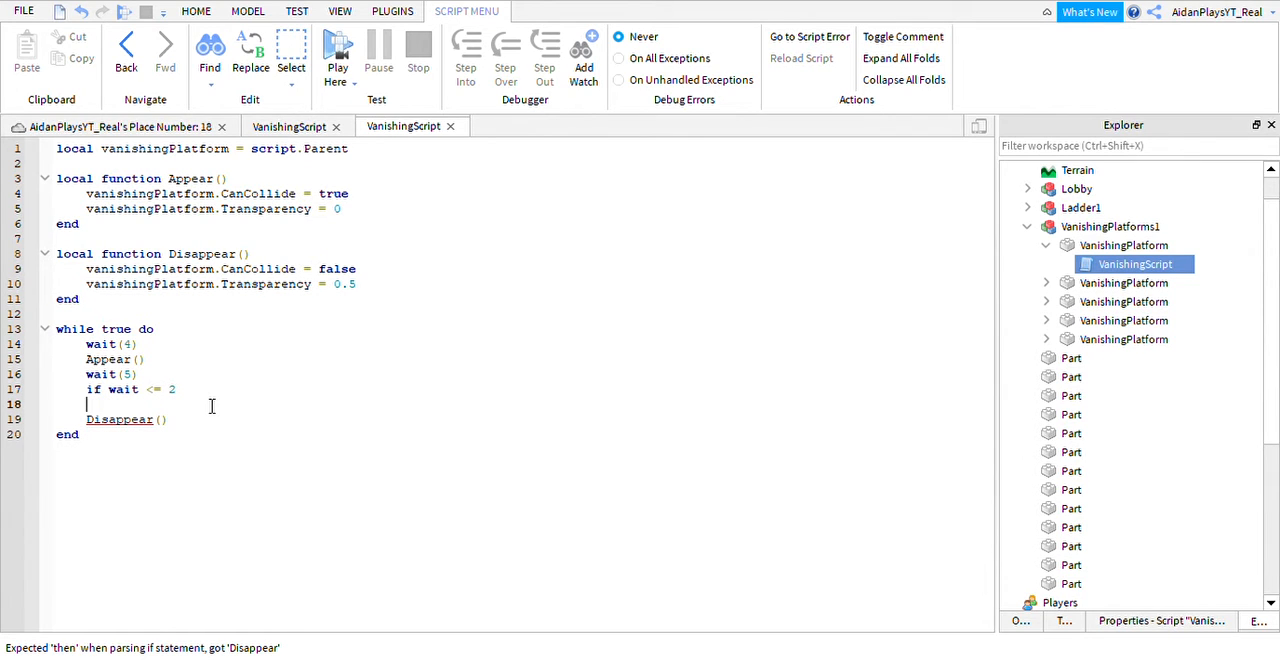
pyautogui.write('vanishingPlatform')
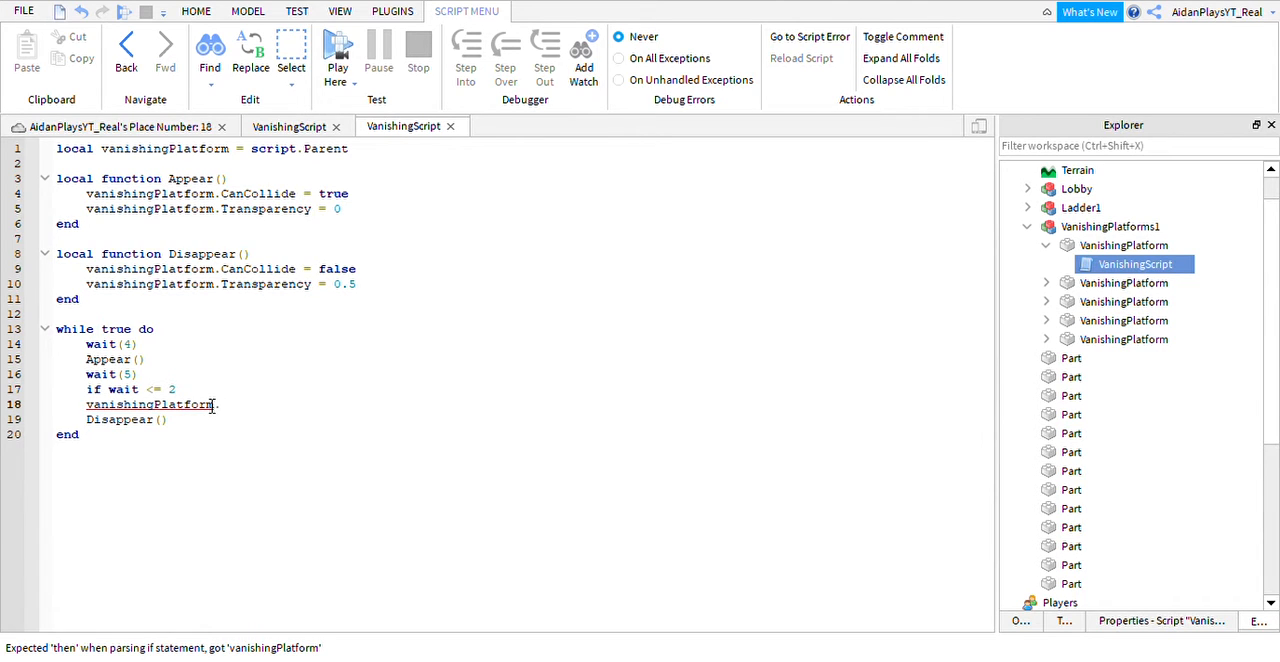
pyautogui.write('.Transparency')
pyautogui.press('BackSpace')
pyautogui.press('BackSpace')
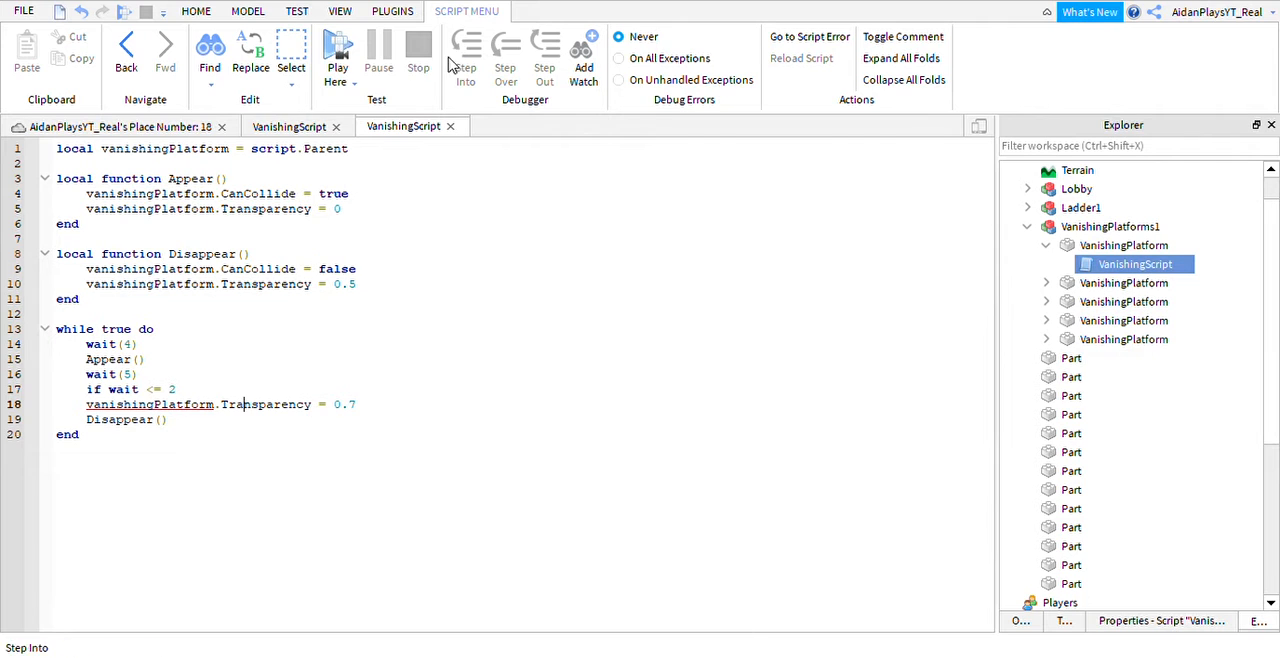
# Return to the place's 3D view and start a playtest from the grass ledge beside the trench.
pyautogui.click(197, 12)
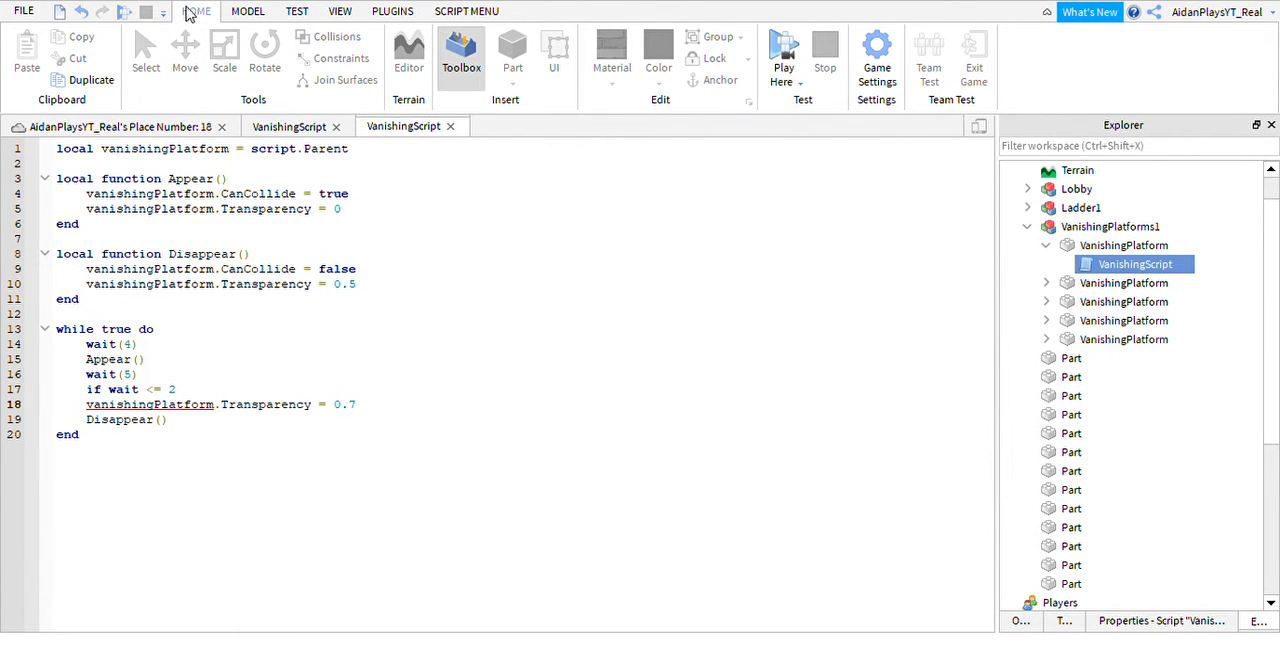
pyautogui.click(160, 127)
pyautogui.scroll(5, 583, 471)
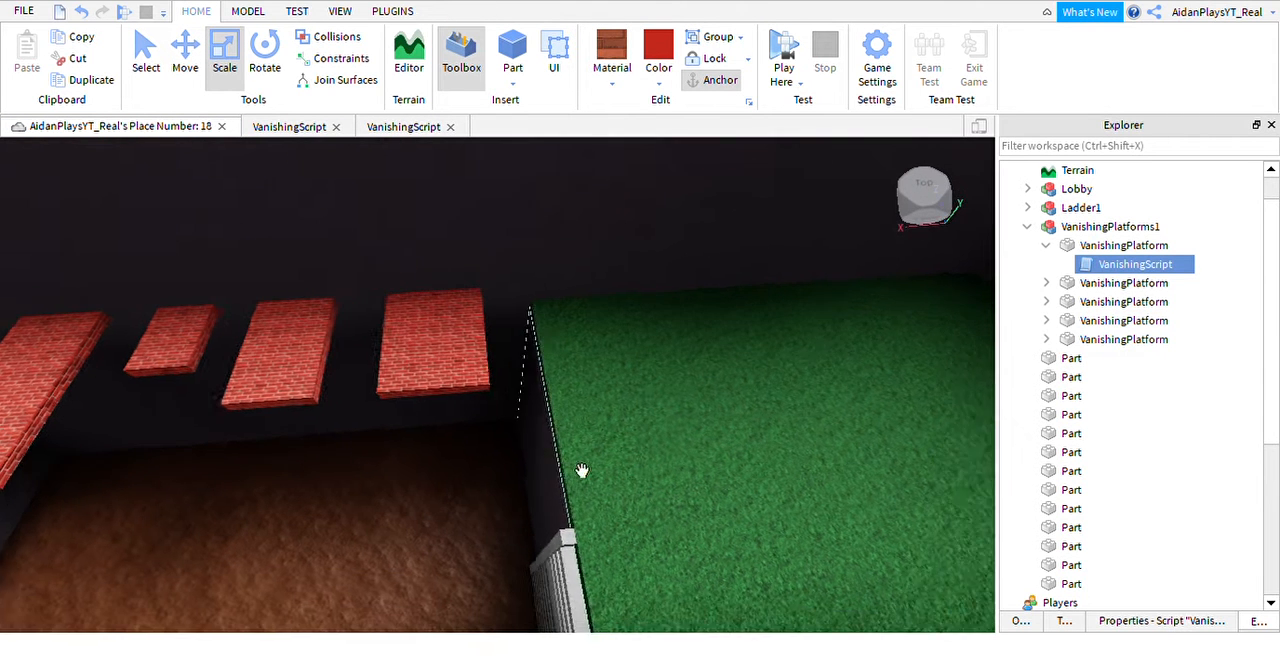
pyautogui.click(610, 444)
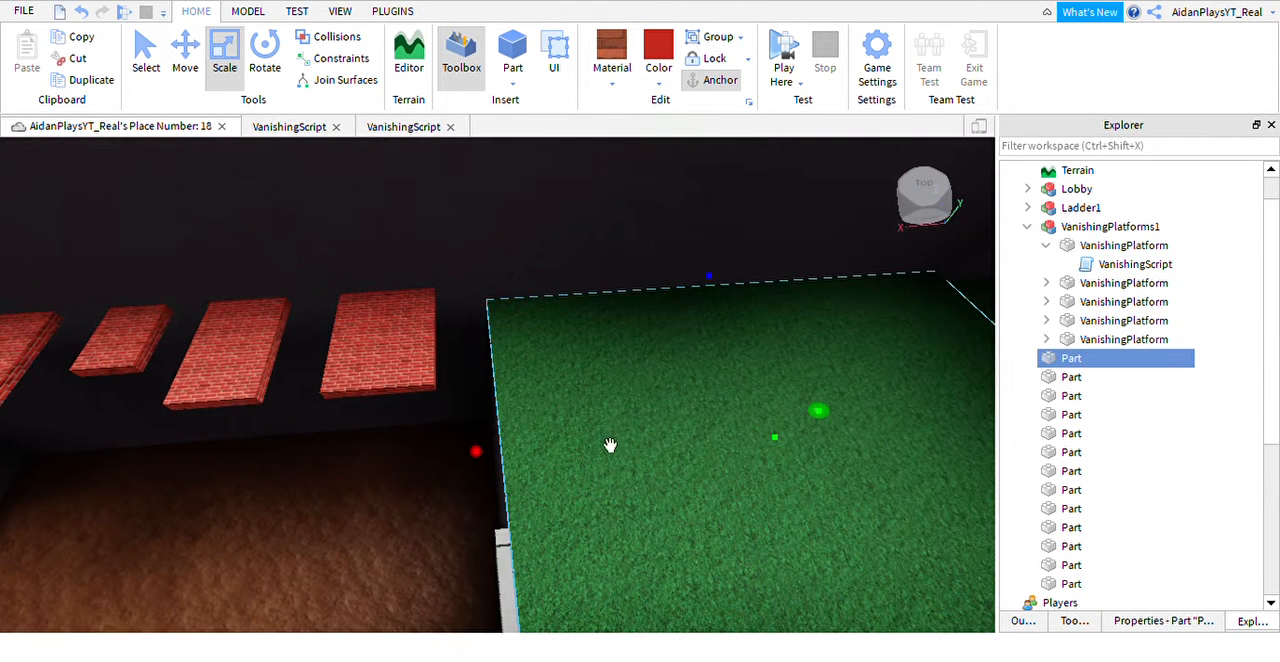
pyautogui.click(783, 75)
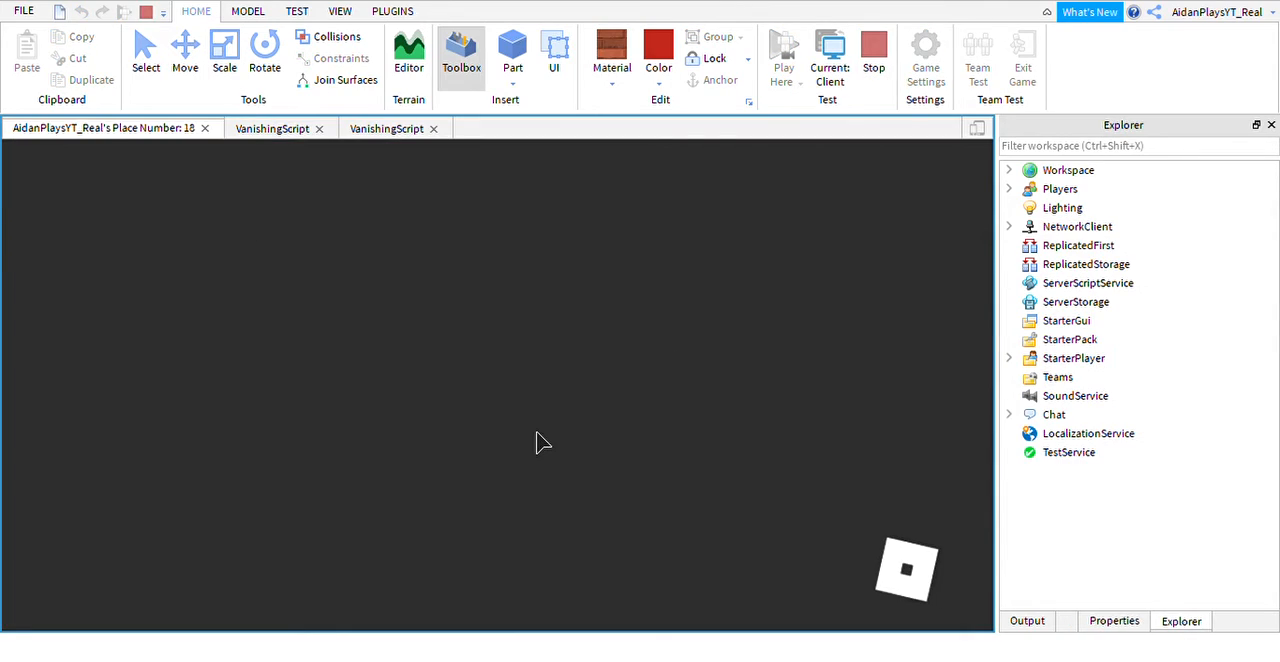
# Walk the character to the edge of the grass ledge in front of the nearest vanishing platform.
pyautogui.press('d')
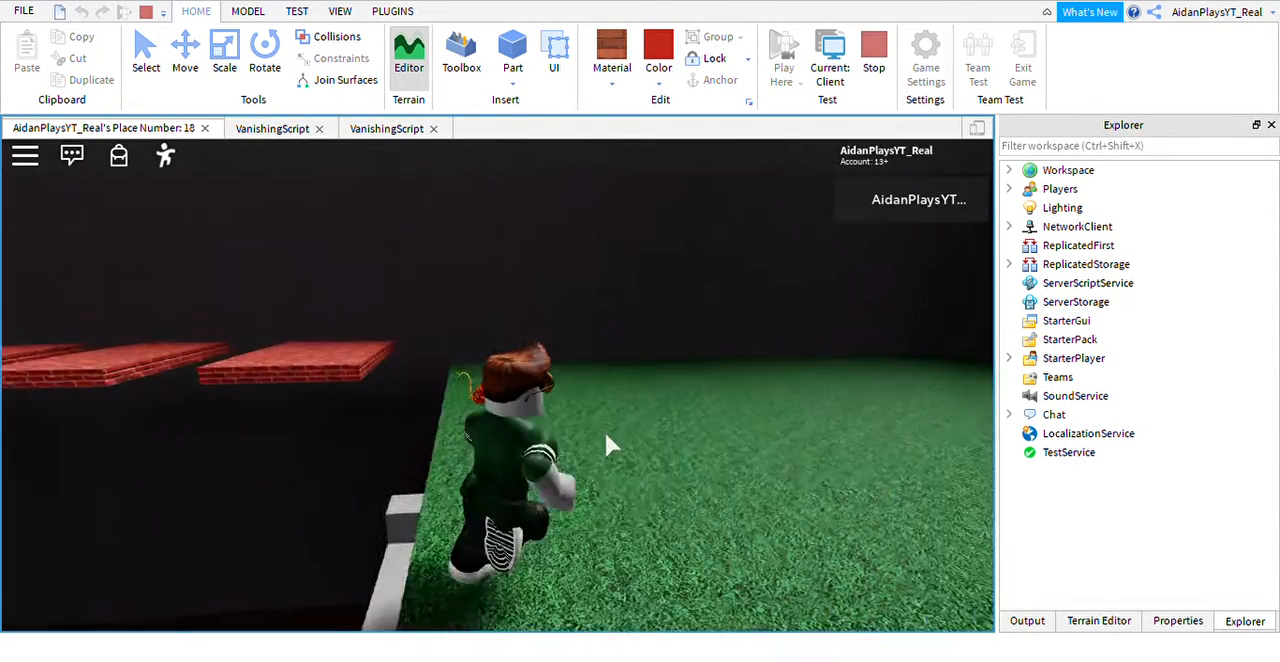
pyautogui.press('w')
pyautogui.scroll(-3, 590, 423)
pyautogui.moveTo(581, 417); pyautogui.dragTo(576, 406, button='right')
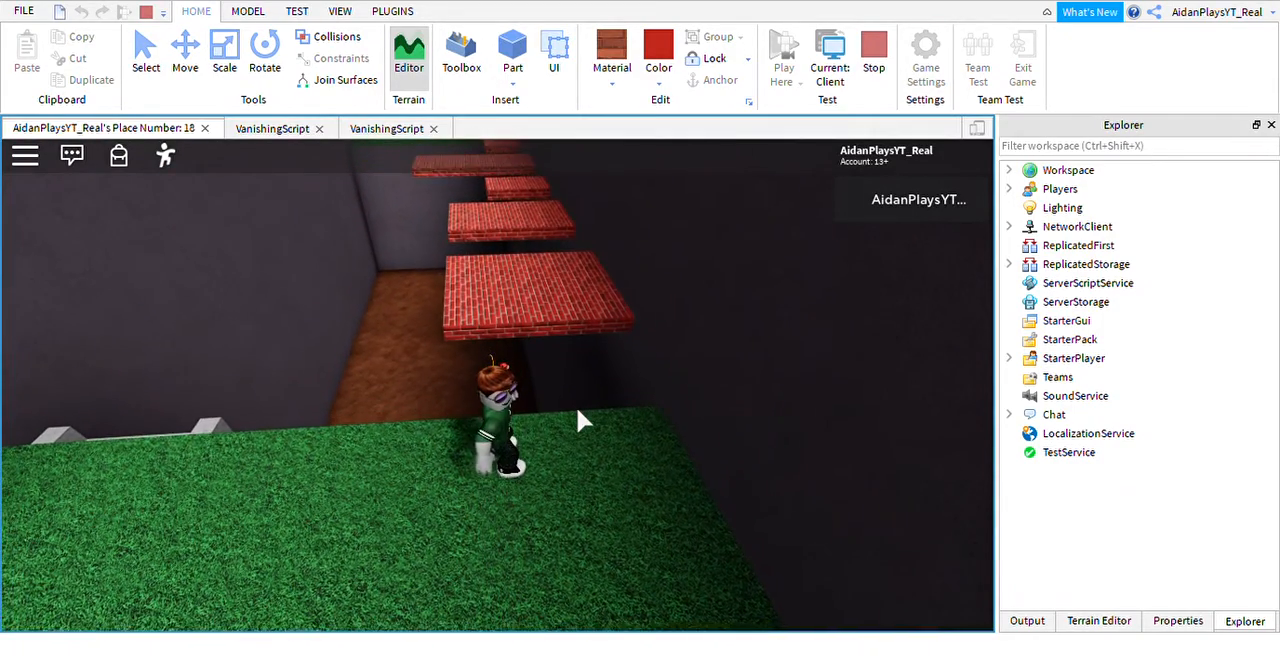
pyautogui.press('w')
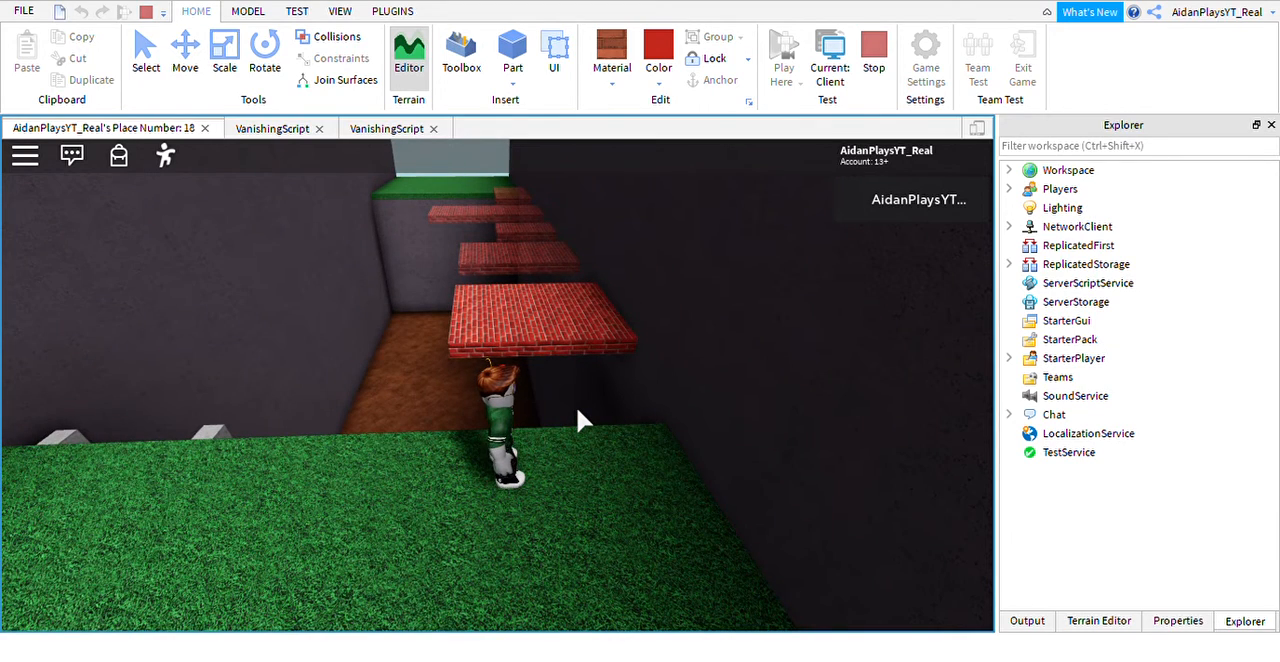
# Jump the character across the vanishing brick platforms towards the far grass ledge to test the crossing.
pyautogui.press('w')
pyautogui.press('space')
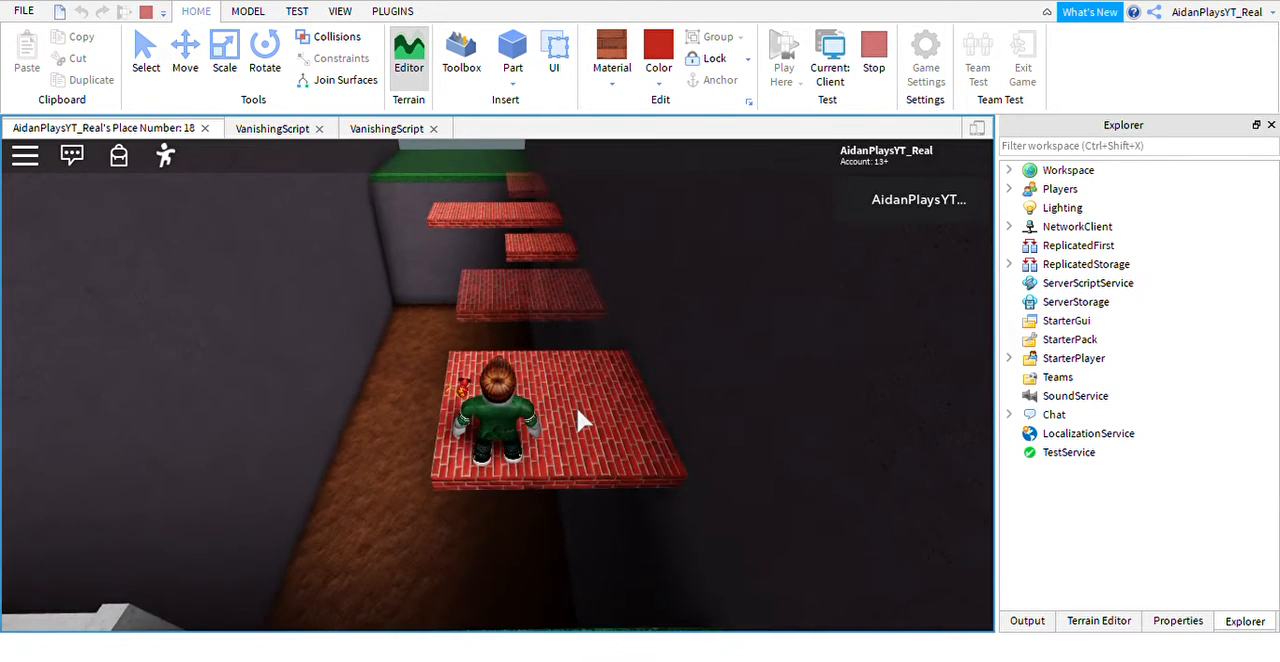
pyautogui.press('w')
pyautogui.press('space')
pyautogui.press('w')
pyautogui.press('space')
pyautogui.press('space')
pyautogui.press('space')
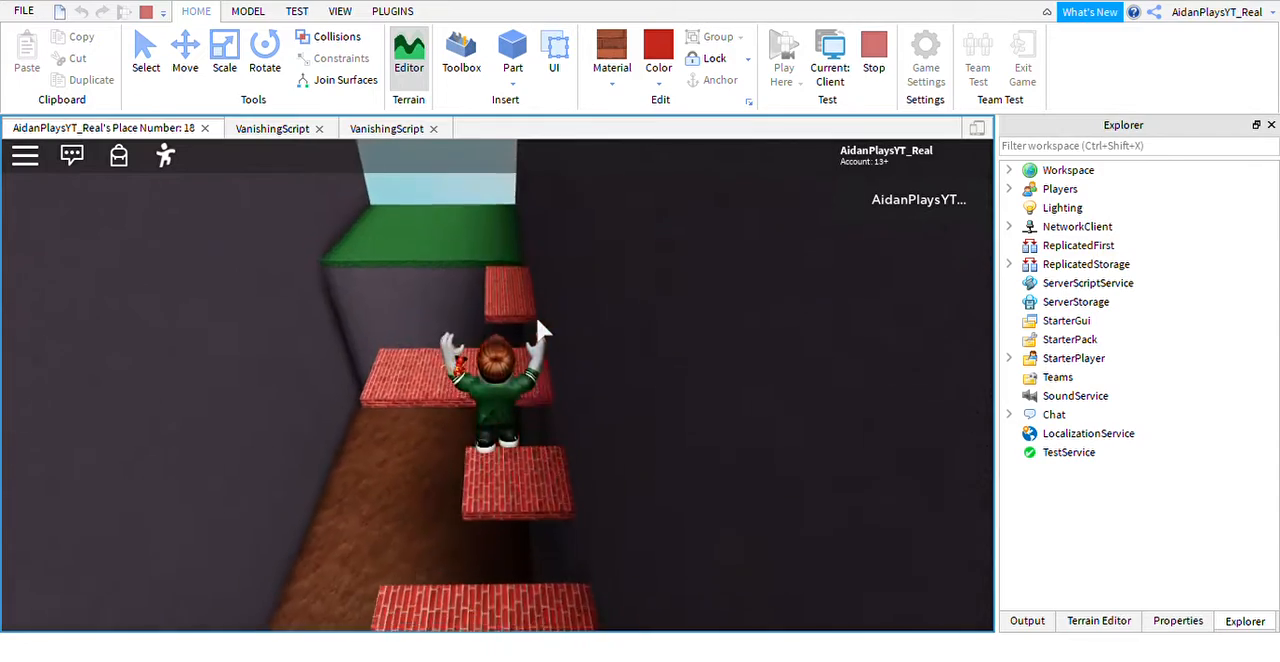
pyautogui.press('w')
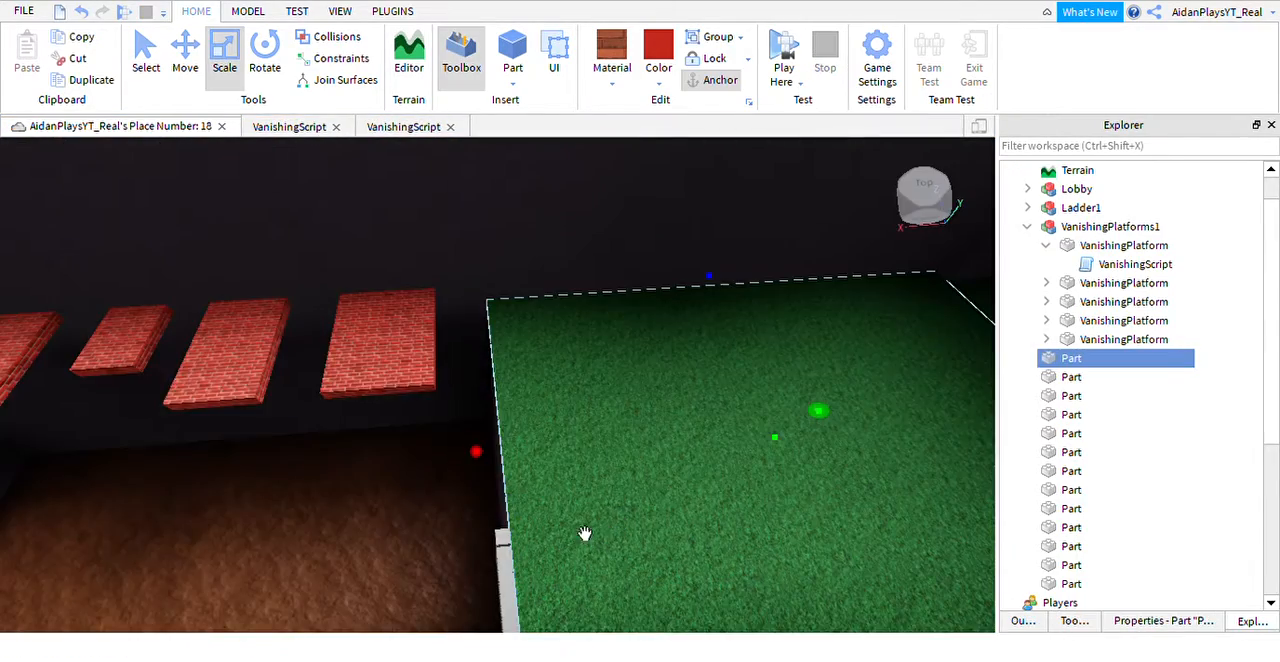
# Remove the if wait <= 2 and Transparency = 0.7 lines from VanishingScript's while loop, leaving Disappear() directly after wait(5).
pyautogui.scroll(-3, 537, 500)
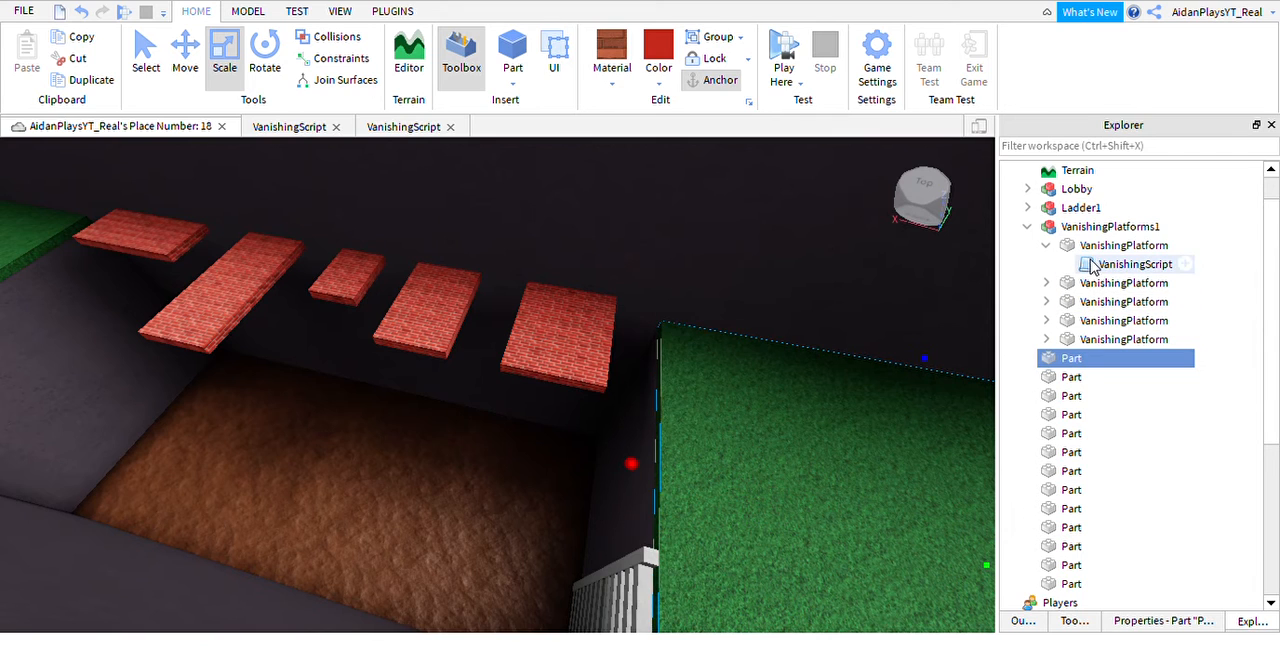
pyautogui.click(400, 127)
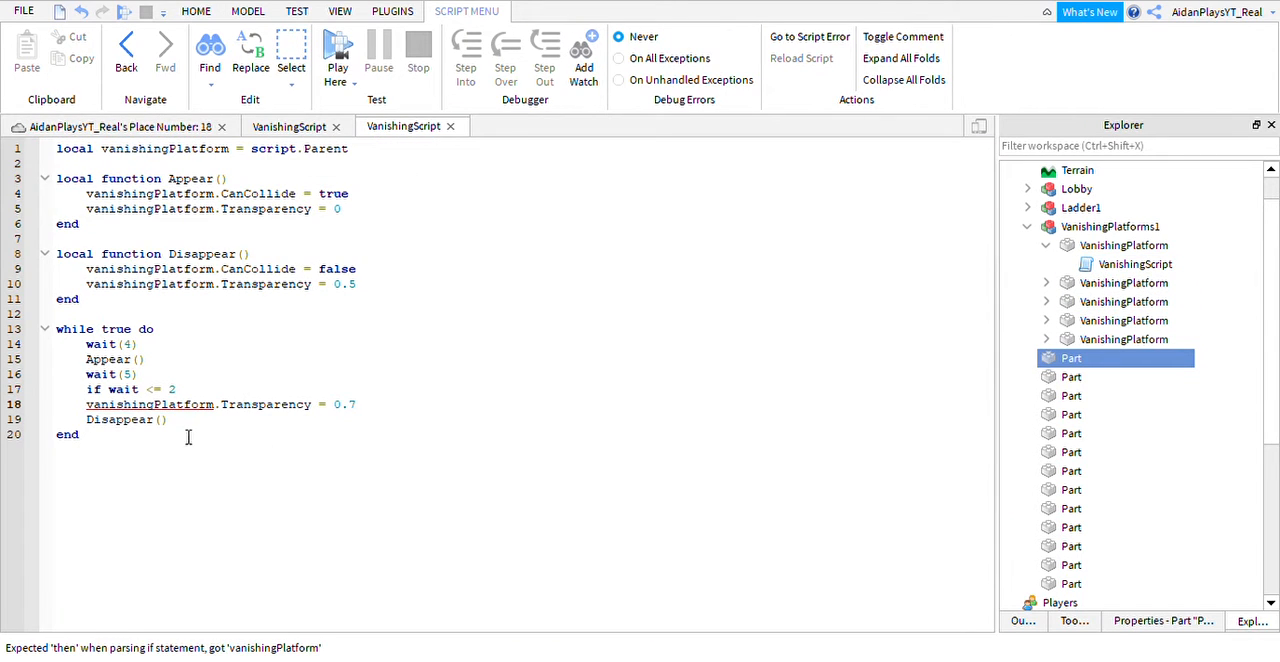
pyautogui.moveTo(172, 420); pyautogui.dragTo(76, 402)
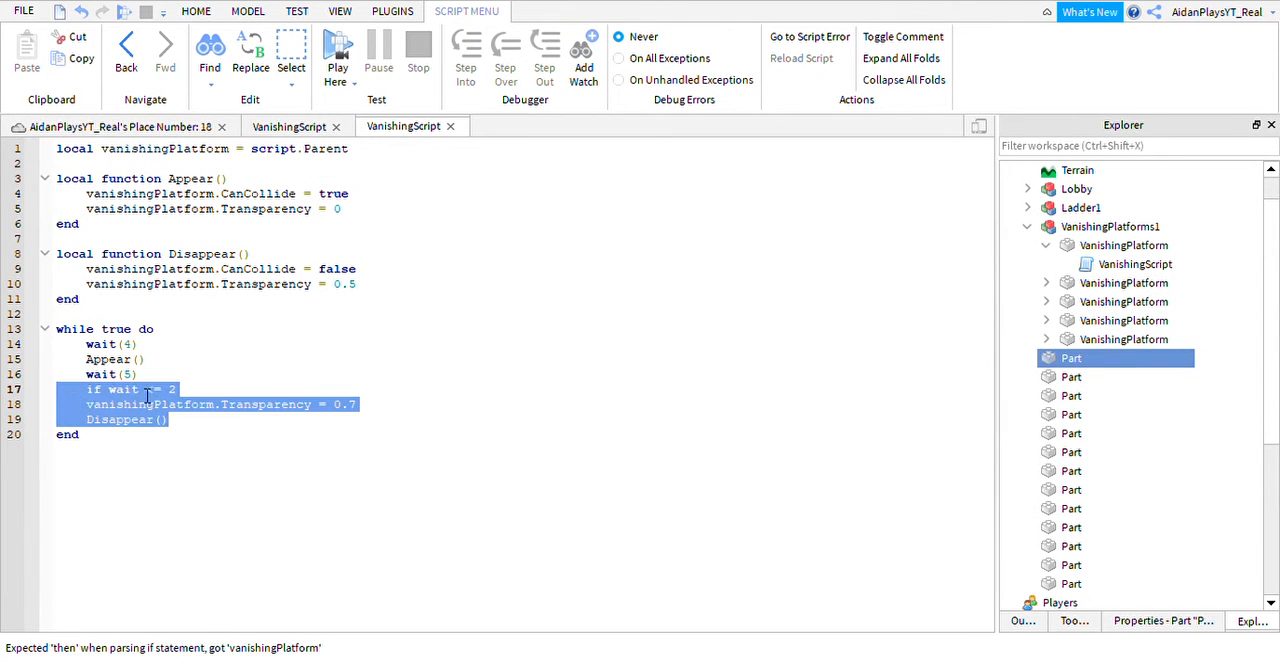
pyautogui.press('BackSpace')
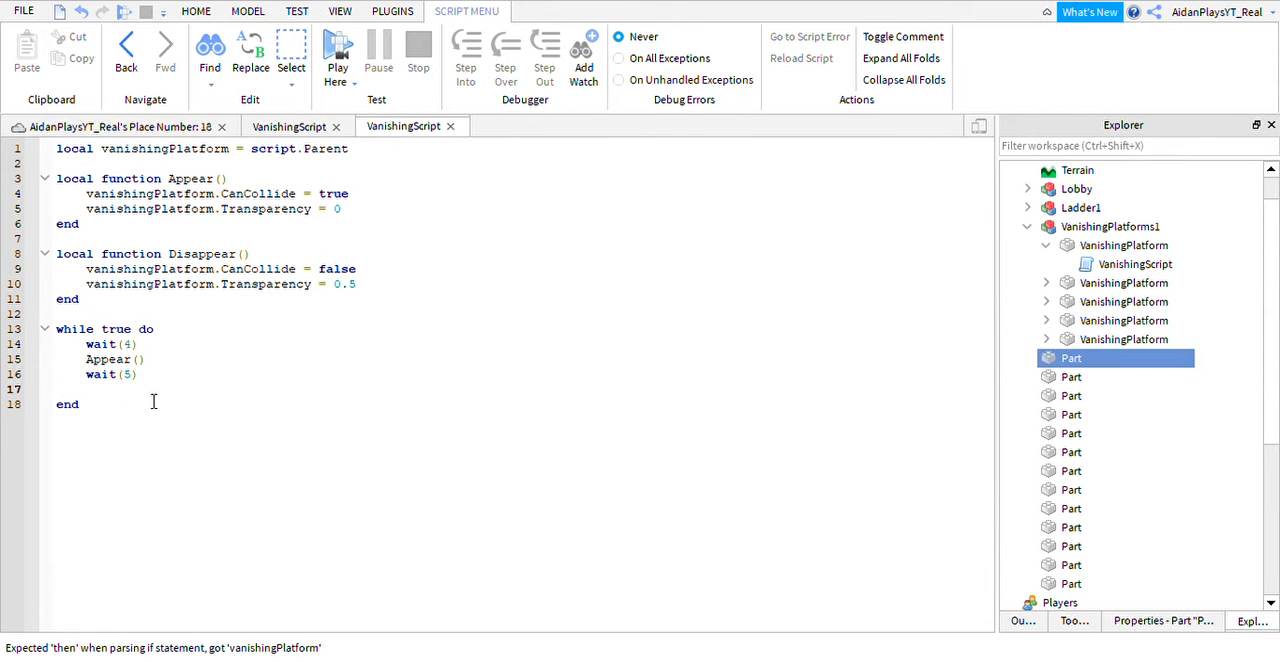
pyautogui.press('BackSpace')
pyautogui.press('Return')
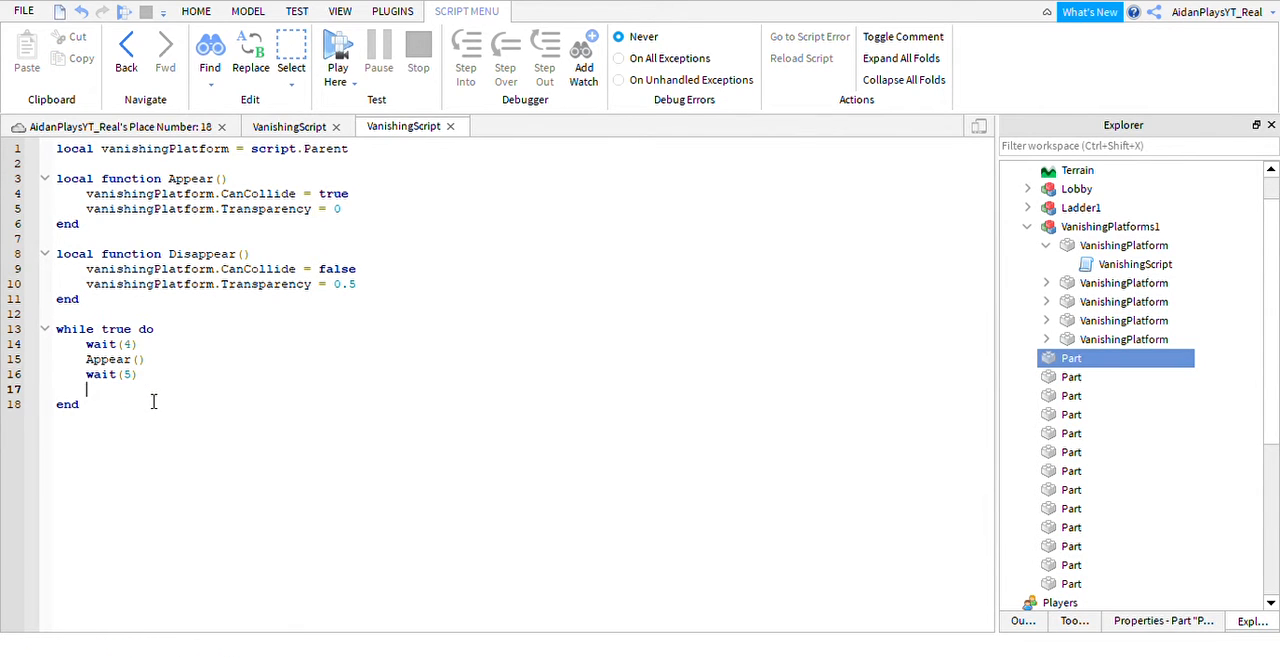
pyautogui.write('DateTim')
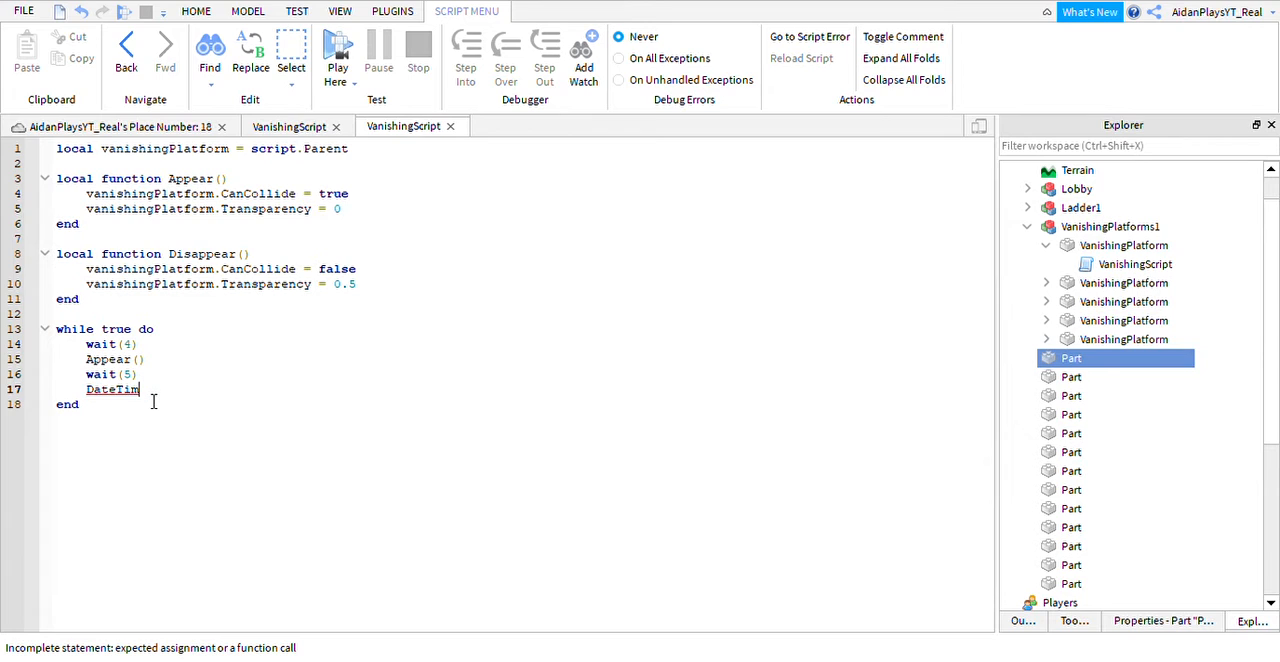
pyautogui.press('BackSpace')
pyautogui.press('BackSpace')
pyautogui.press('BackSpace')
pyautogui.press('BackSpace')
pyautogui.press('BackSpace')
pyautogui.press('BackSpace')
pyautogui.write('isappear()')
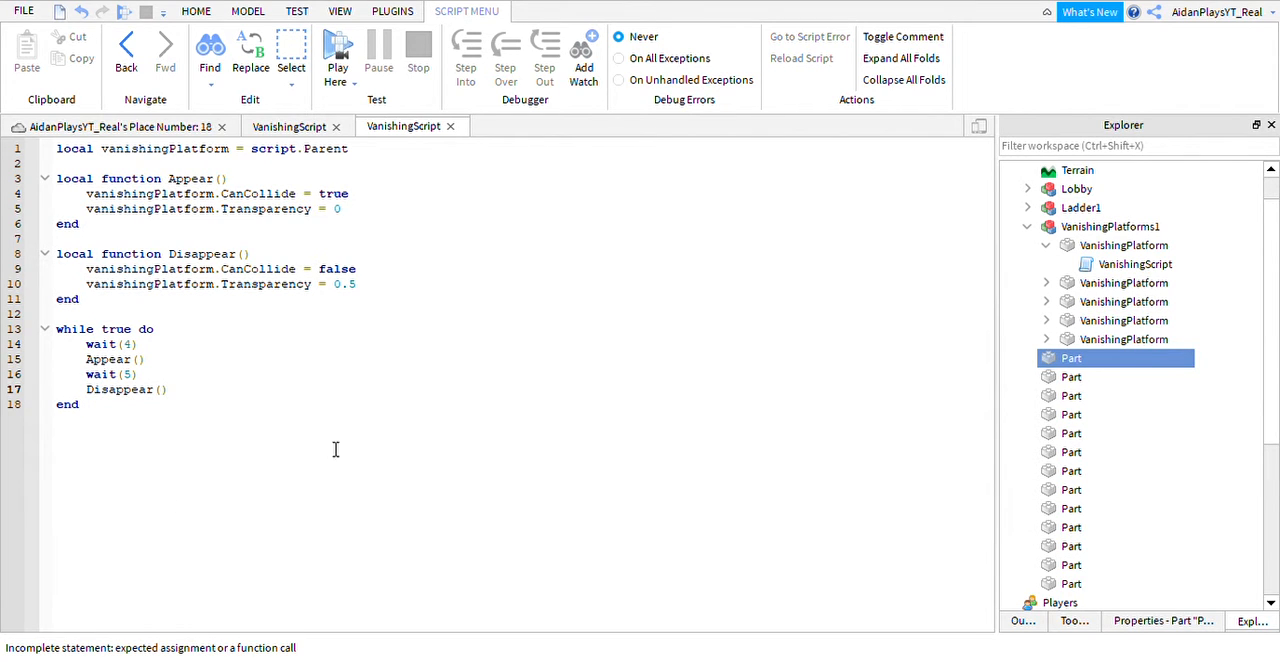
# Close both open VanishingScript editors and return to the place's 3D view.
pyautogui.click(336, 126)
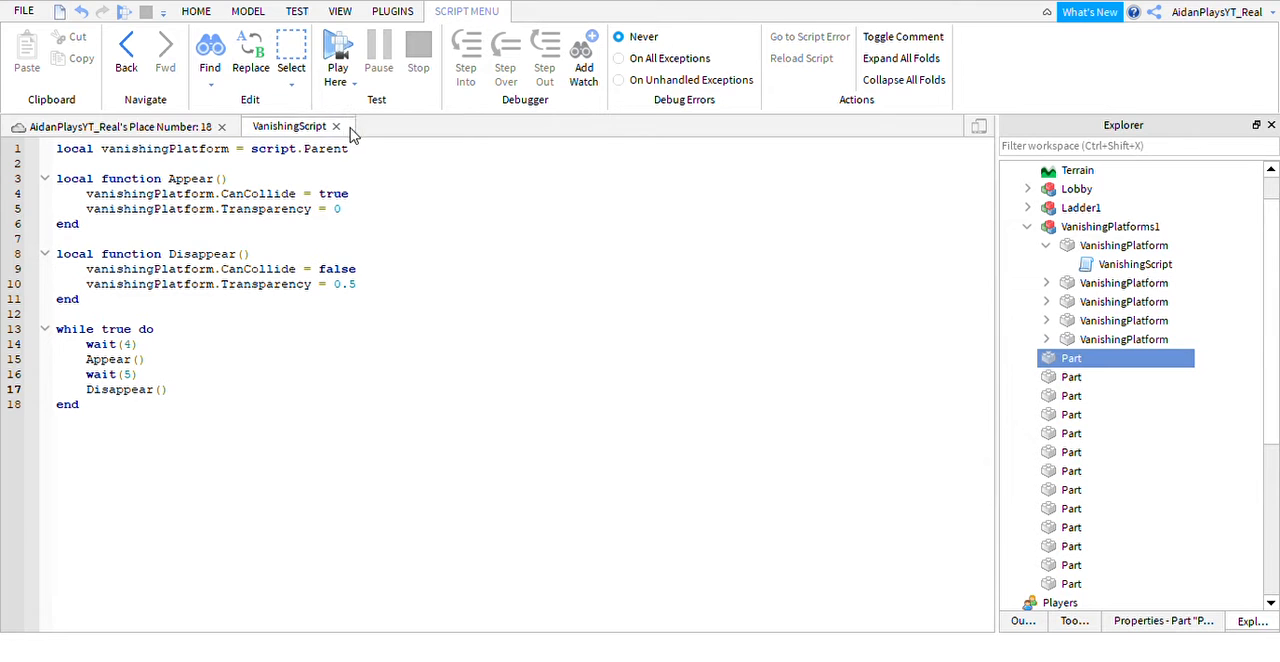
pyautogui.click(336, 126)
pyautogui.scroll(5, 657, 294)
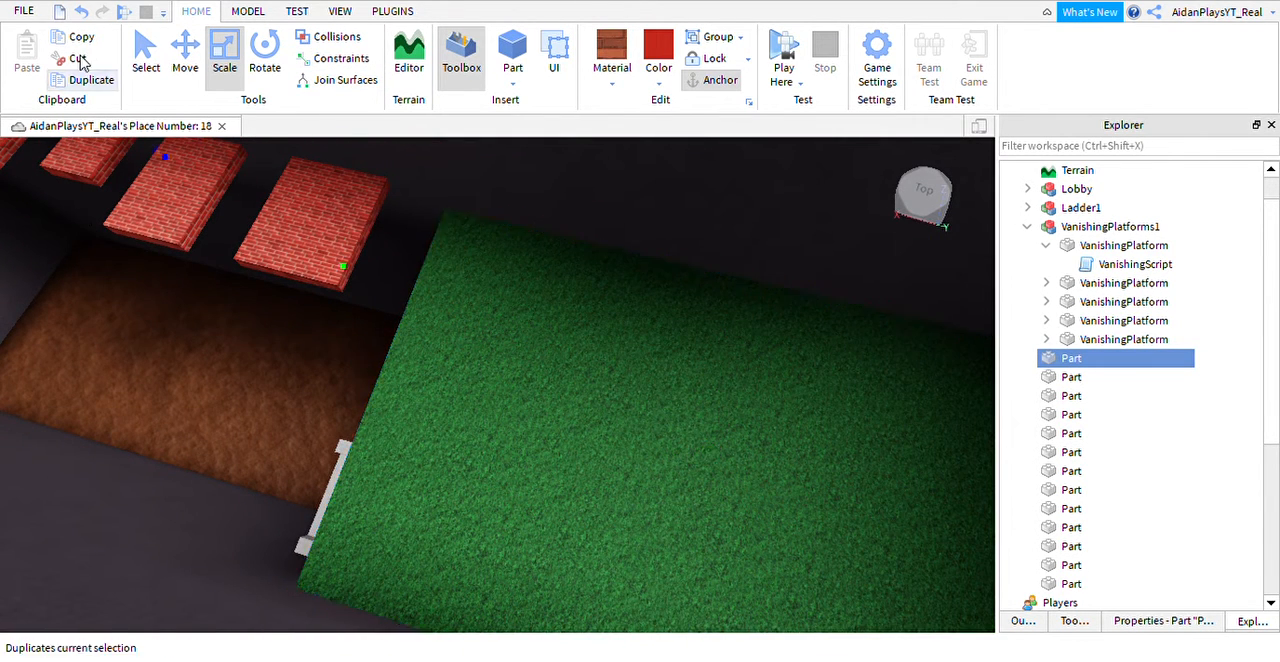
pyautogui.click(26, 13)
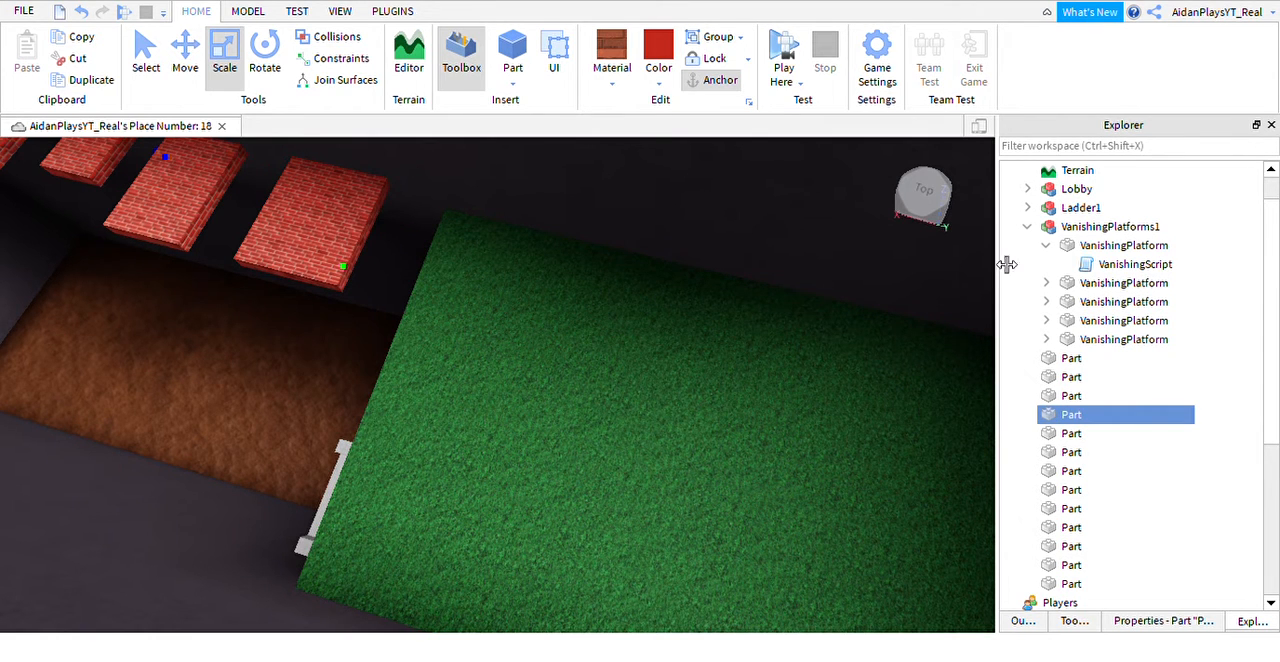
# Examine the trench and its row of vanishing platforms from above and along the corridor.
pyautogui.click(1260, 380)
pyautogui.click(1072, 358)
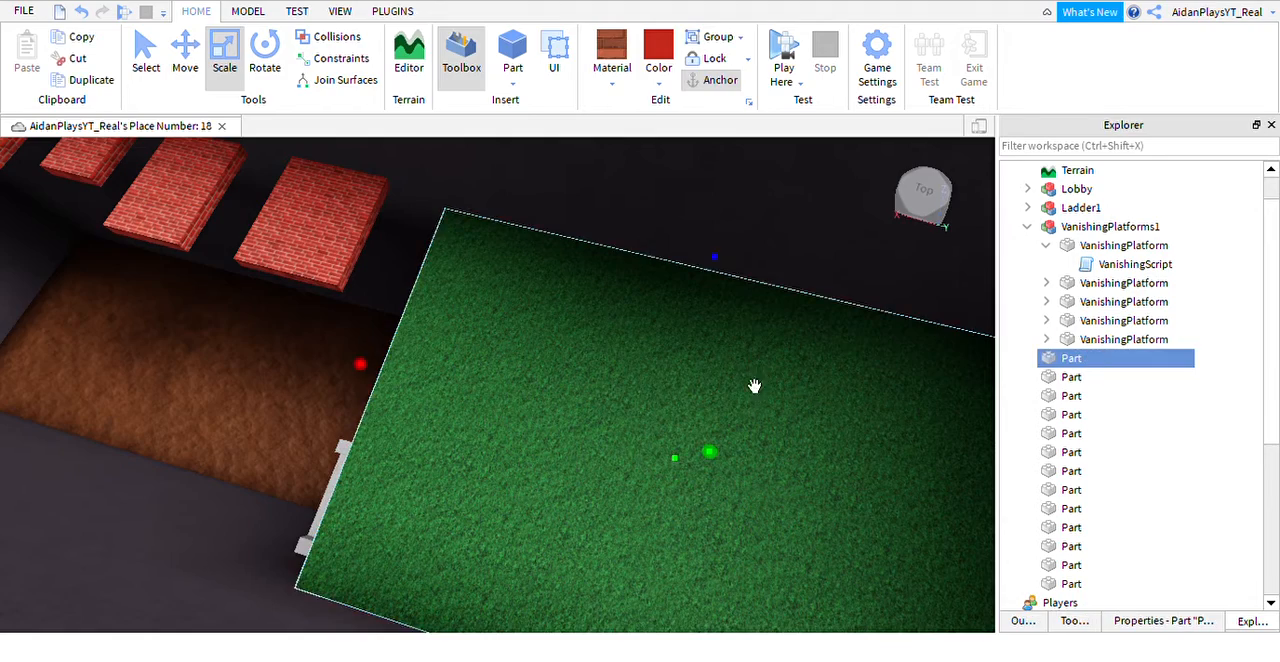
pyautogui.moveTo(751, 382); pyautogui.dragTo(197, 271, button='right')
pyautogui.click(197, 271)
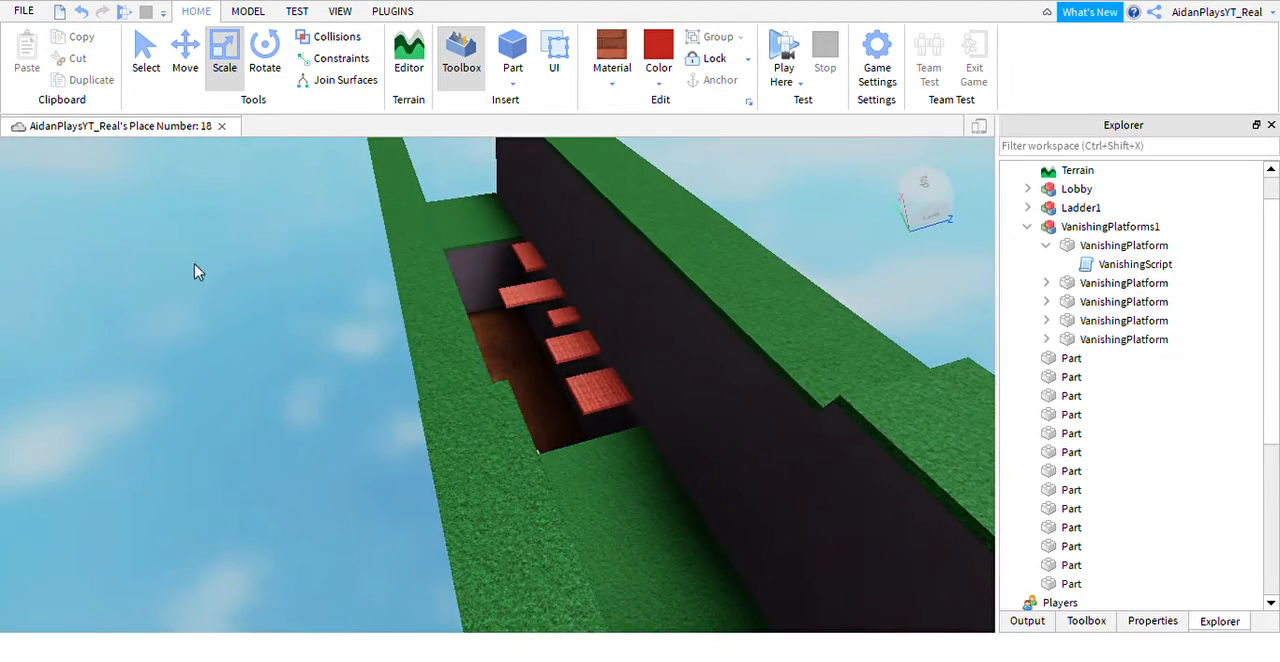
pyautogui.moveTo(530, 499); pyautogui.dragTo(532, 489, button='right')
pyautogui.scroll(3, 532, 489)
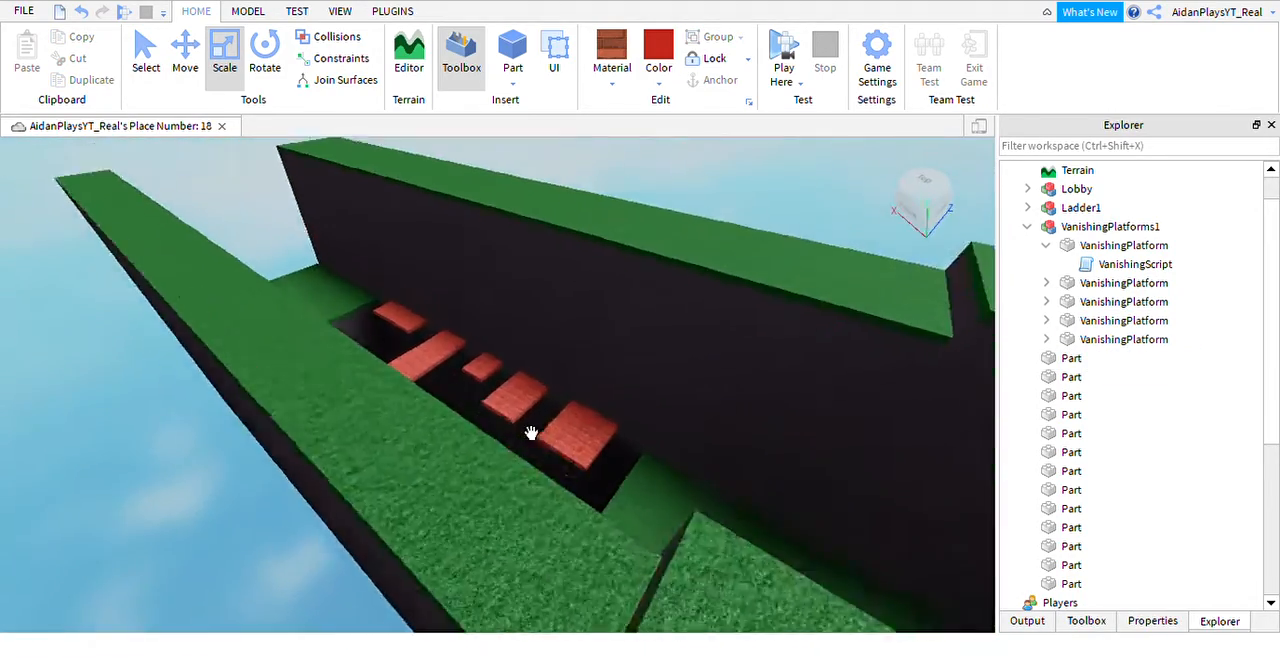
pyautogui.moveTo(531, 434); pyautogui.dragTo(531, 431, button='right')
pyautogui.scroll(3, 531, 431)
pyautogui.click(614, 472)
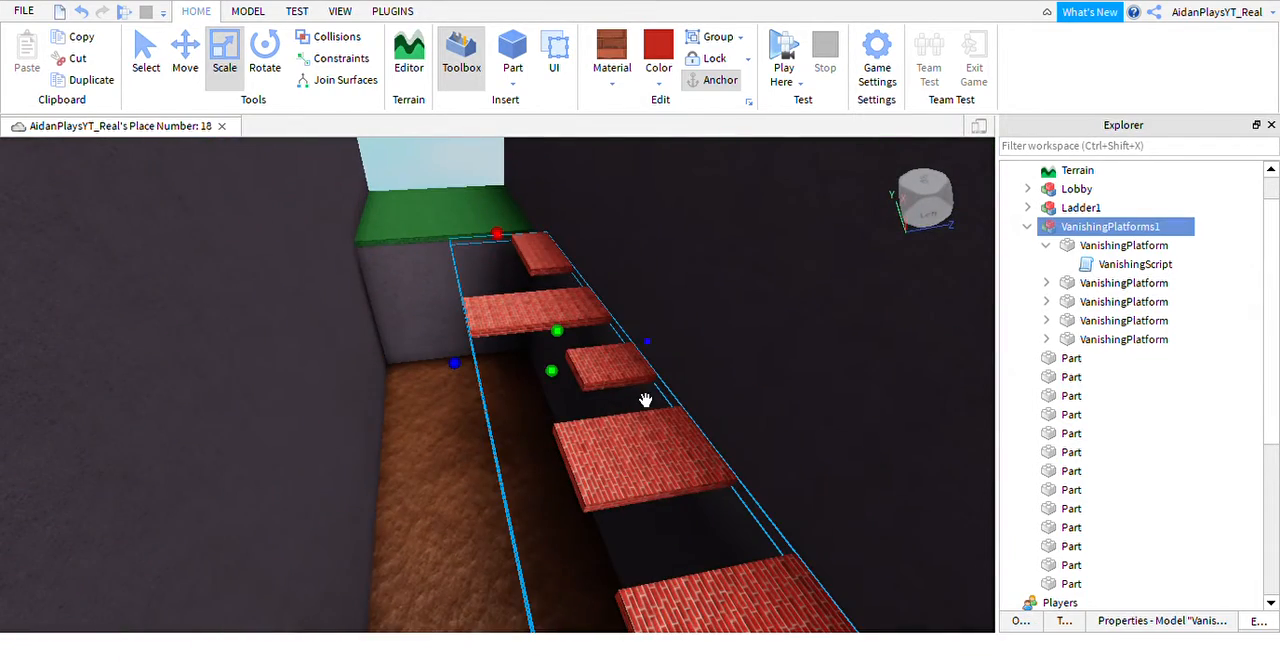
pyautogui.scroll(-5, 645, 400)
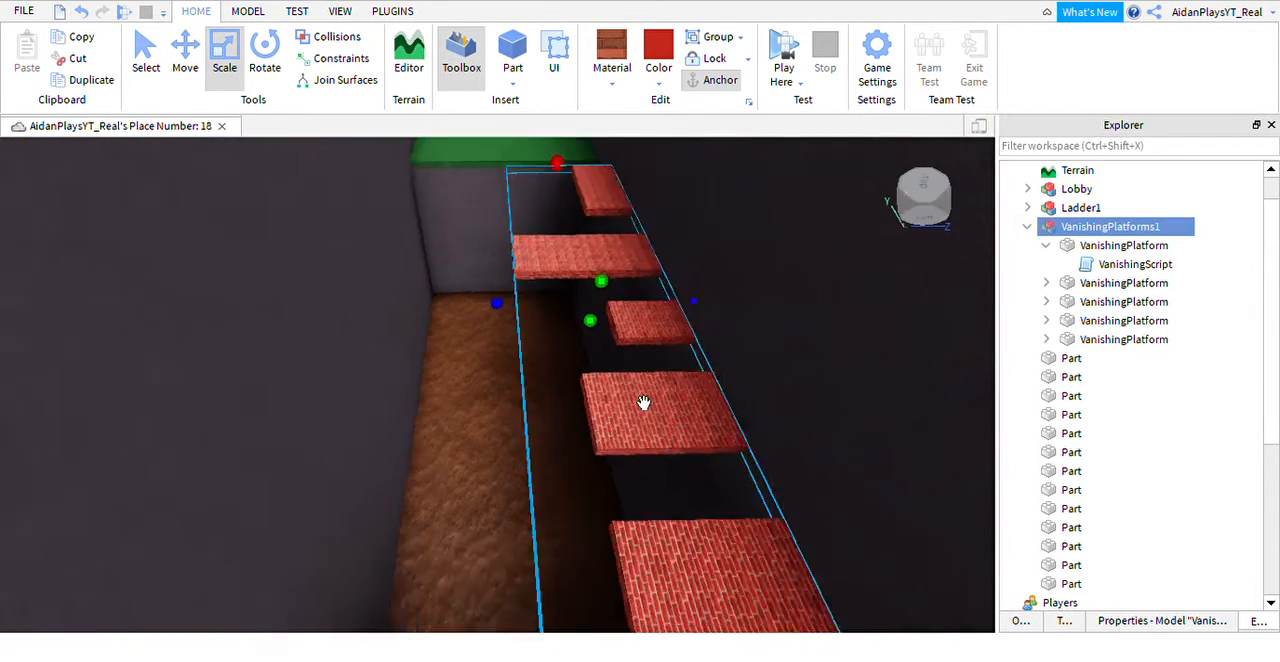
pyautogui.click(333, 343)
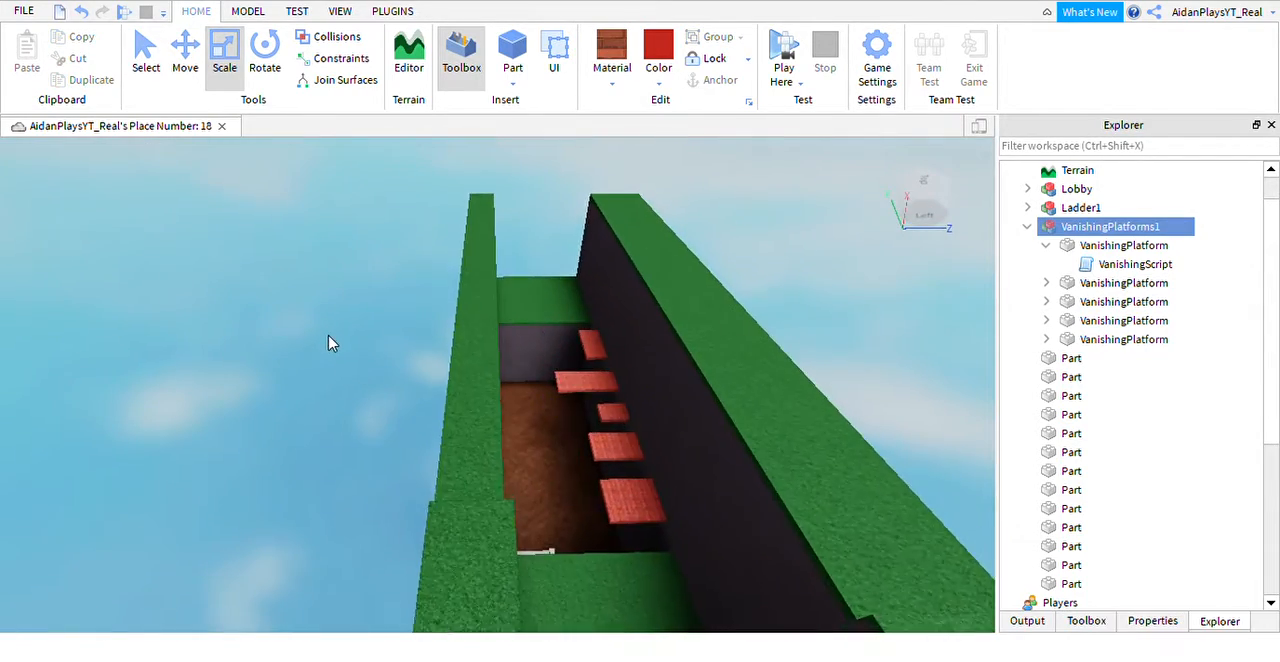
pyautogui.press('w')
pyautogui.press('d')
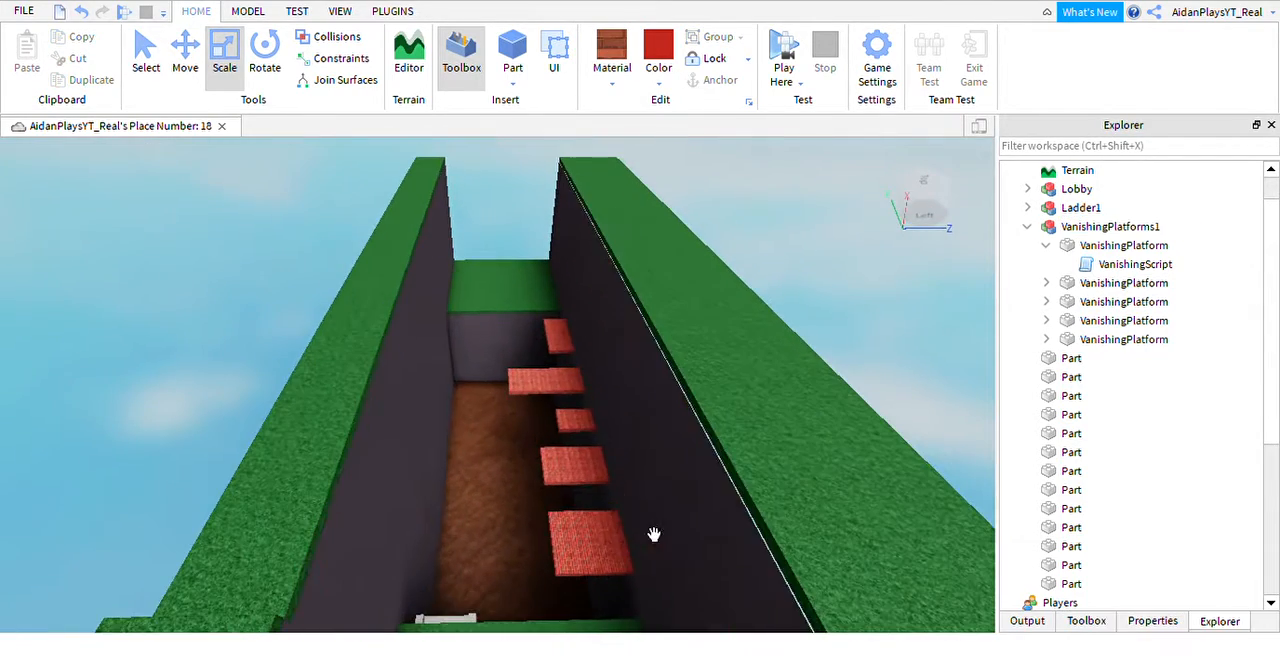
# Collapse the VanishingPlatforms1 model and its first VanishingPlatform in the object hierarchy, leaving nothing selected.
pyautogui.click(1045, 244)
pyautogui.click(1030, 228)
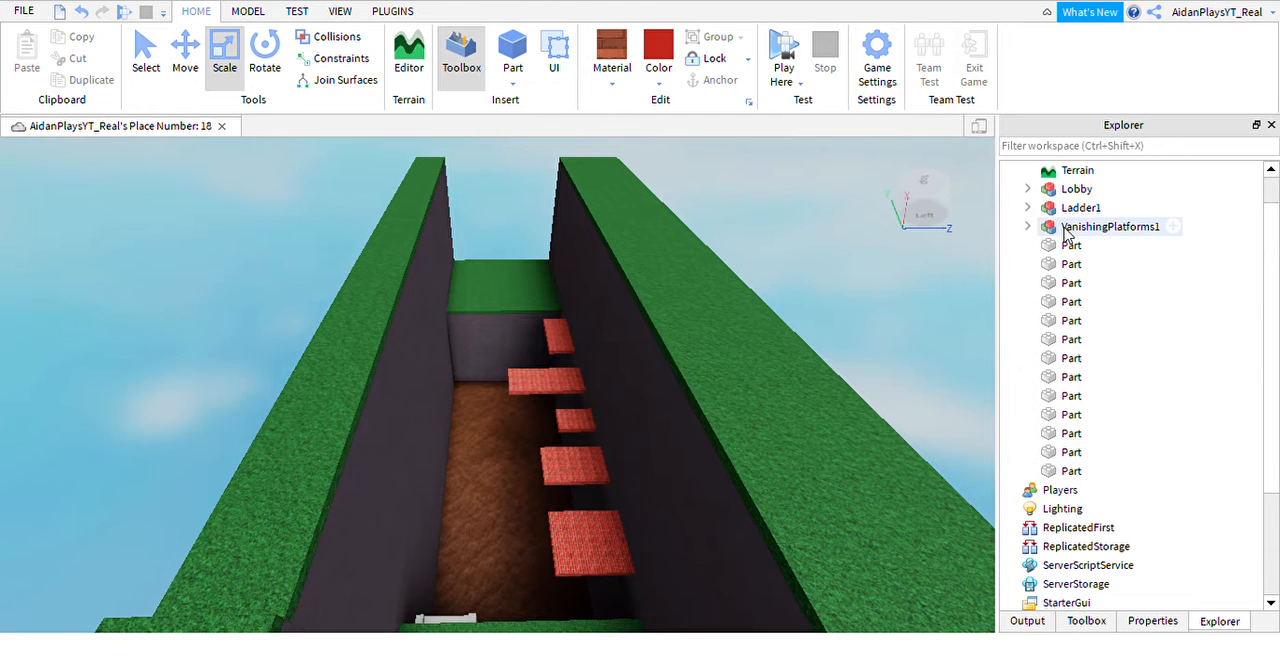
pyautogui.click(1087, 228)
pyautogui.click(1088, 229)
pyautogui.click(1199, 226)
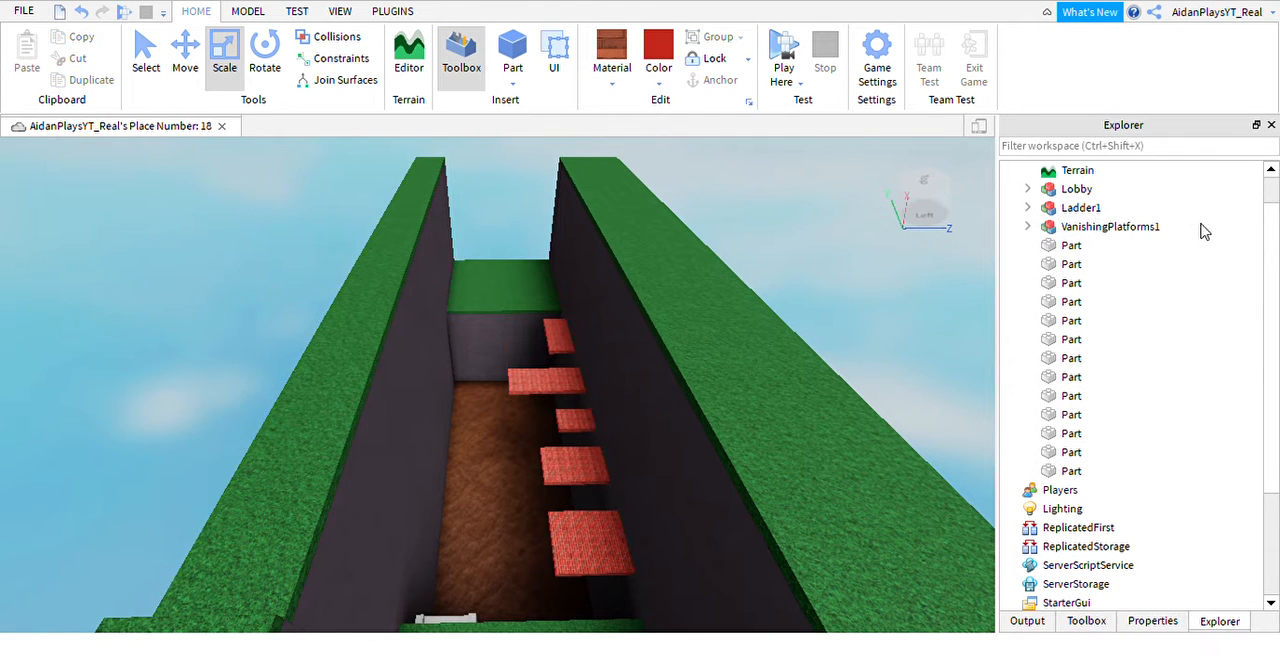
# Examine the trench's far end, including the grass ledge and the outer faces of the walls.
pyautogui.press('w')
pyautogui.moveTo(636, 433); pyautogui.dragTo(629, 466, button='right')
pyautogui.click(647, 501)
pyautogui.press('s')
pyautogui.scroll(1, 560, 340)
pyautogui.click(494, 198)
pyautogui.scroll(-1, 520, 196)
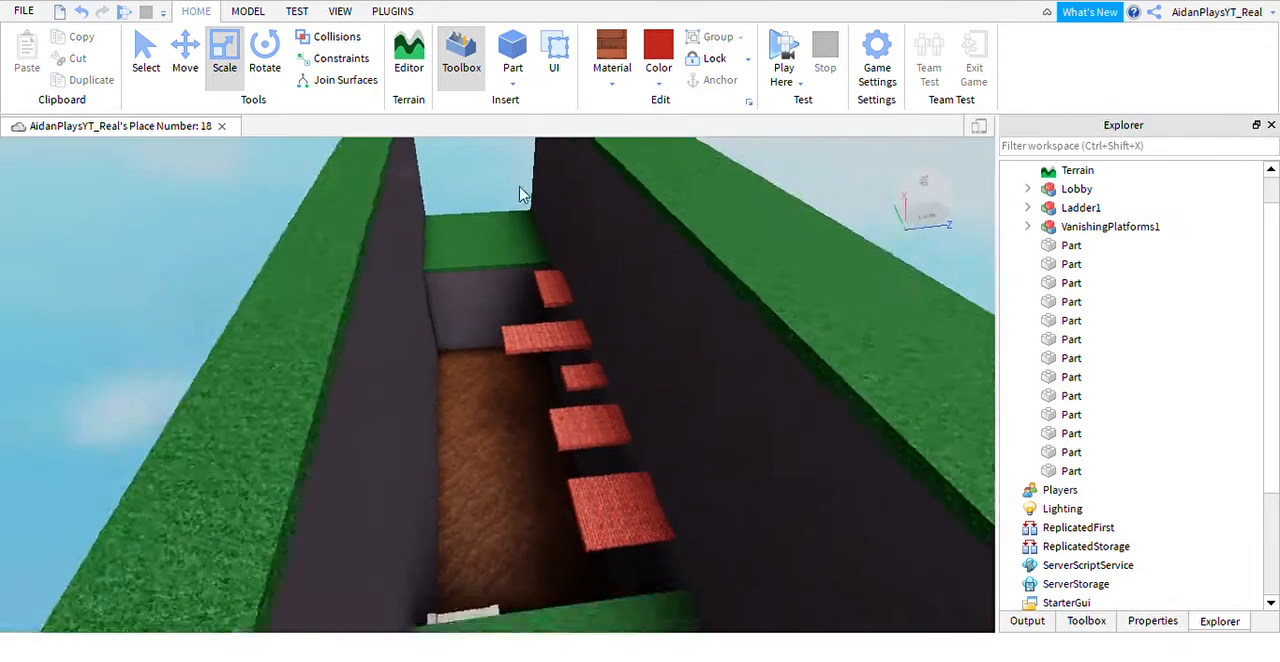
pyautogui.scroll(2, 525, 205)
pyautogui.scroll(-4, 604, 395)
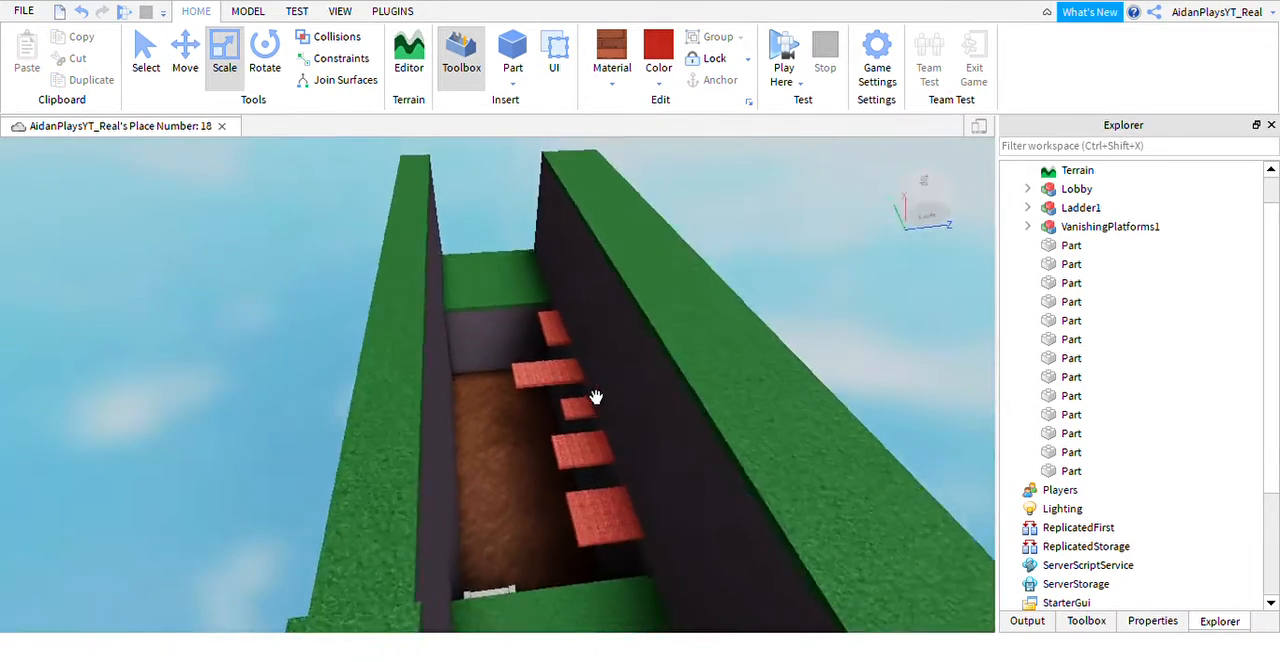
pyautogui.scroll(-3, 596, 398)
pyautogui.moveTo(597, 396); pyautogui.dragTo(597, 395, button='right')
pyautogui.scroll(-2, 597, 395)
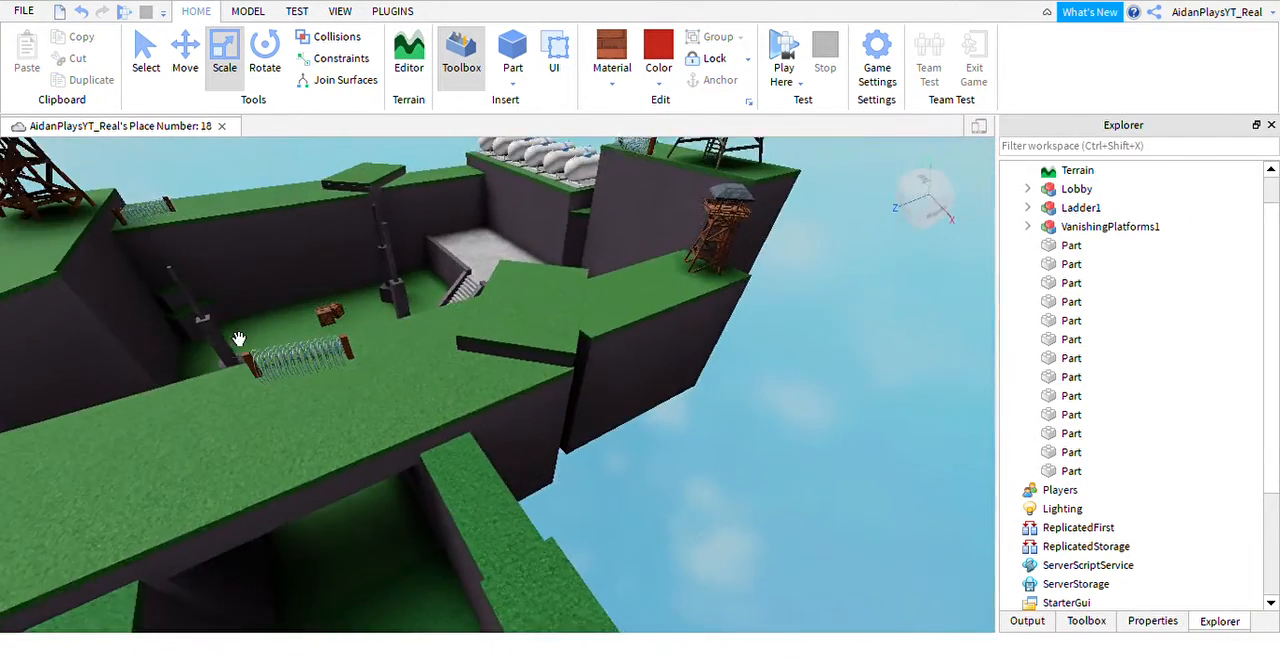
pyautogui.moveTo(239, 339); pyautogui.dragTo(209, 316, button='right')
pyautogui.scroll(1, 366, 342)
pyautogui.scroll(8, 606, 559)
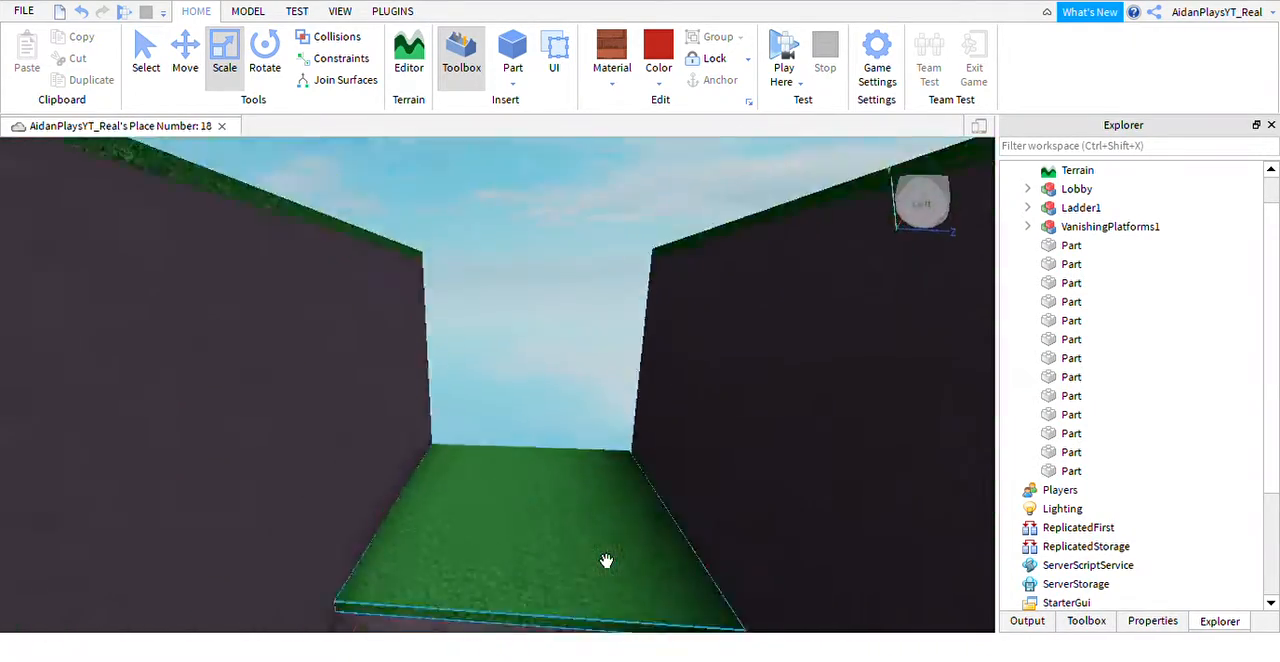
pyautogui.scroll(2, 606, 561)
pyautogui.moveTo(606, 561)
pyautogui.mouseDown(button='right')
pyautogui.moveTo(576, 539)
pyautogui.moveTo(606, 561)
pyautogui.mouseUp(button='right')
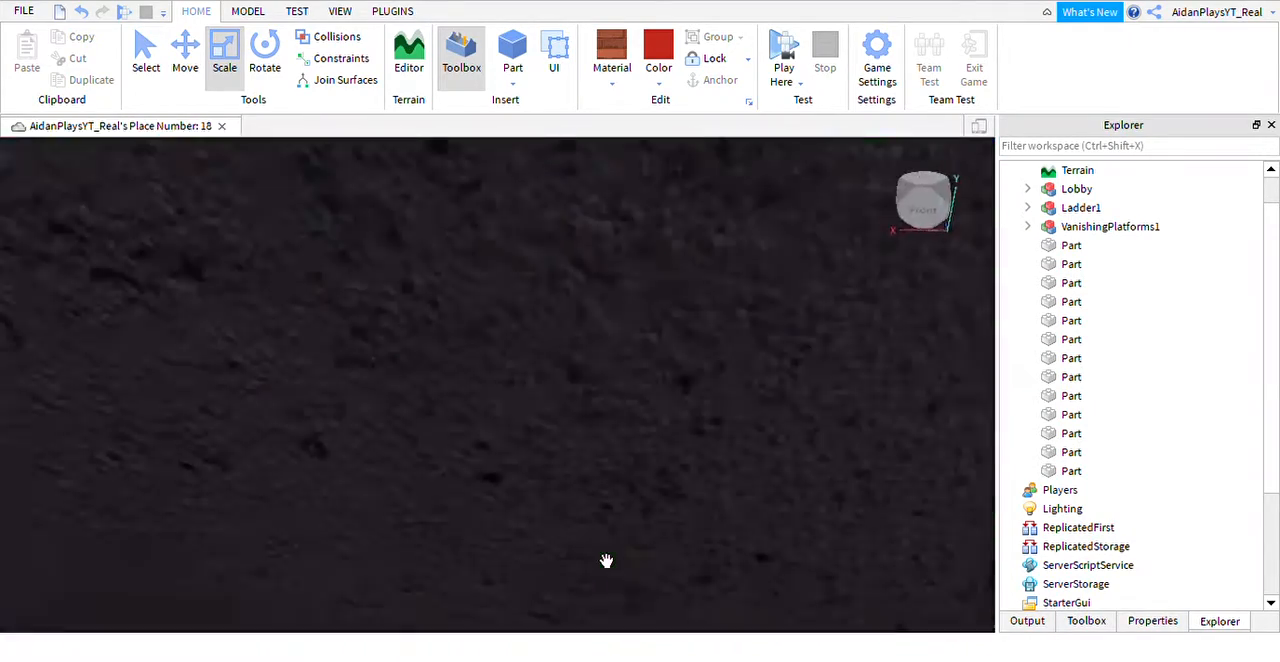
pyautogui.scroll(-5, 606, 561)
pyautogui.scroll(8, 607, 511)
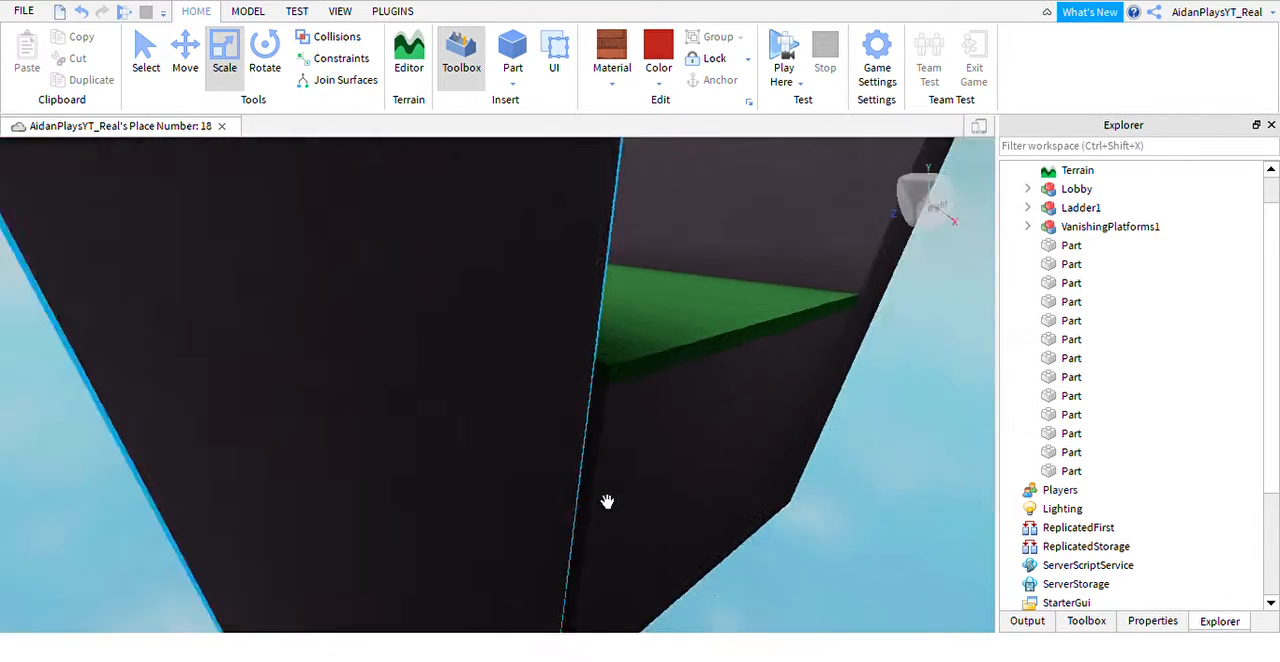
pyautogui.scroll(-1, 607, 502)
# Lengthen the dark base block of the far ledge outward past the wall end and extend its grass top to match.
pyautogui.click(491, 486)
pyautogui.scroll(-1, 500, 478)
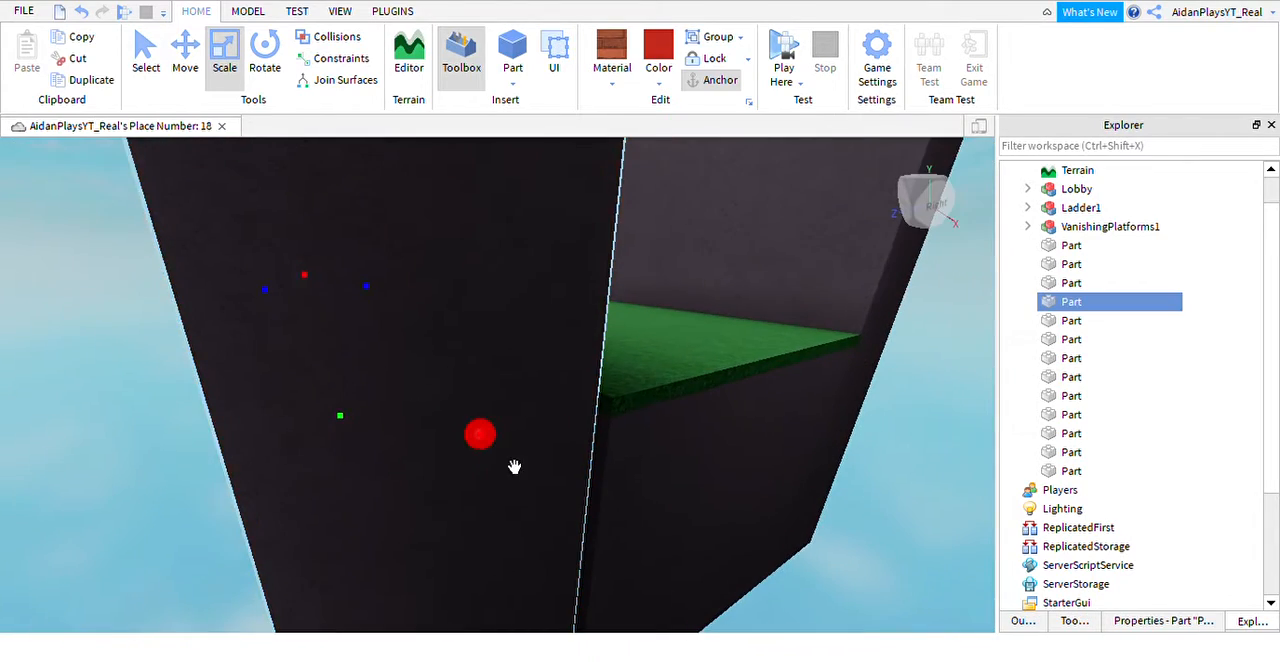
pyautogui.moveTo(514, 466); pyautogui.dragTo(523, 471)
pyautogui.scroll(-1, 527, 469)
pyautogui.moveTo(528, 468); pyautogui.dragTo(615, 414, button='right')
pyautogui.click(616, 413)
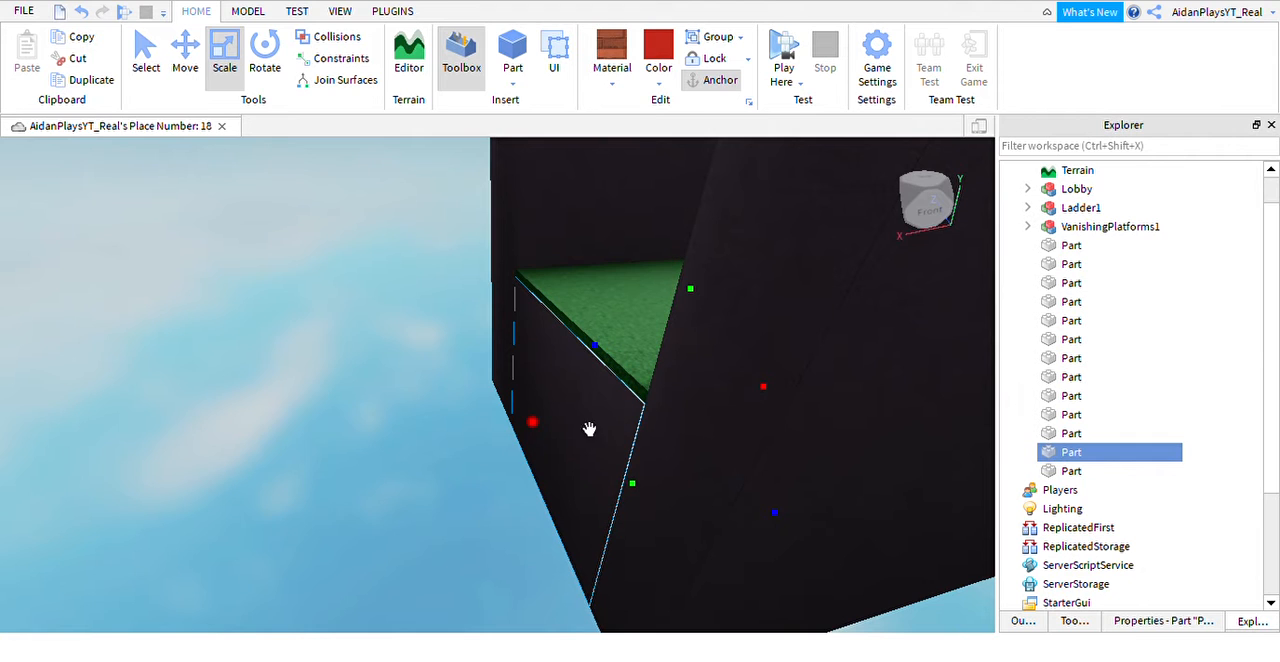
pyautogui.click(635, 378)
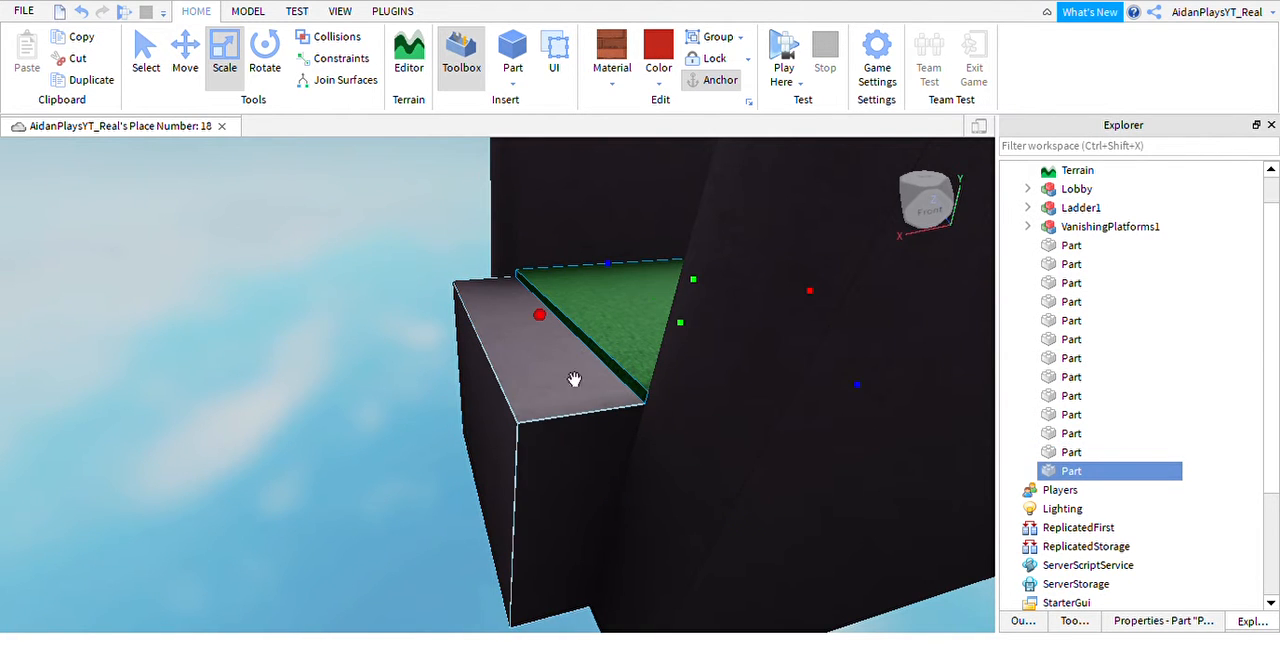
pyautogui.moveTo(573, 356); pyautogui.dragTo(453, 383)
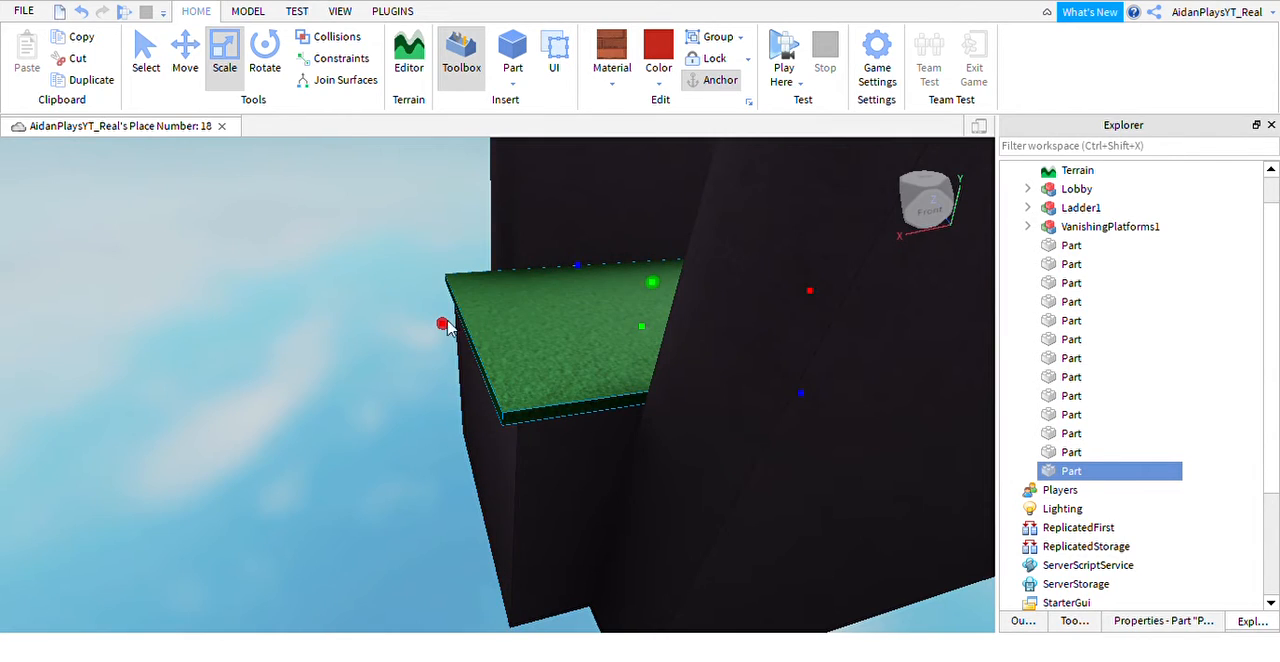
pyautogui.moveTo(447, 325); pyautogui.dragTo(490, 350)
pyautogui.moveTo(580, 402); pyautogui.dragTo(580, 402, button='right')
pyautogui.press('w')
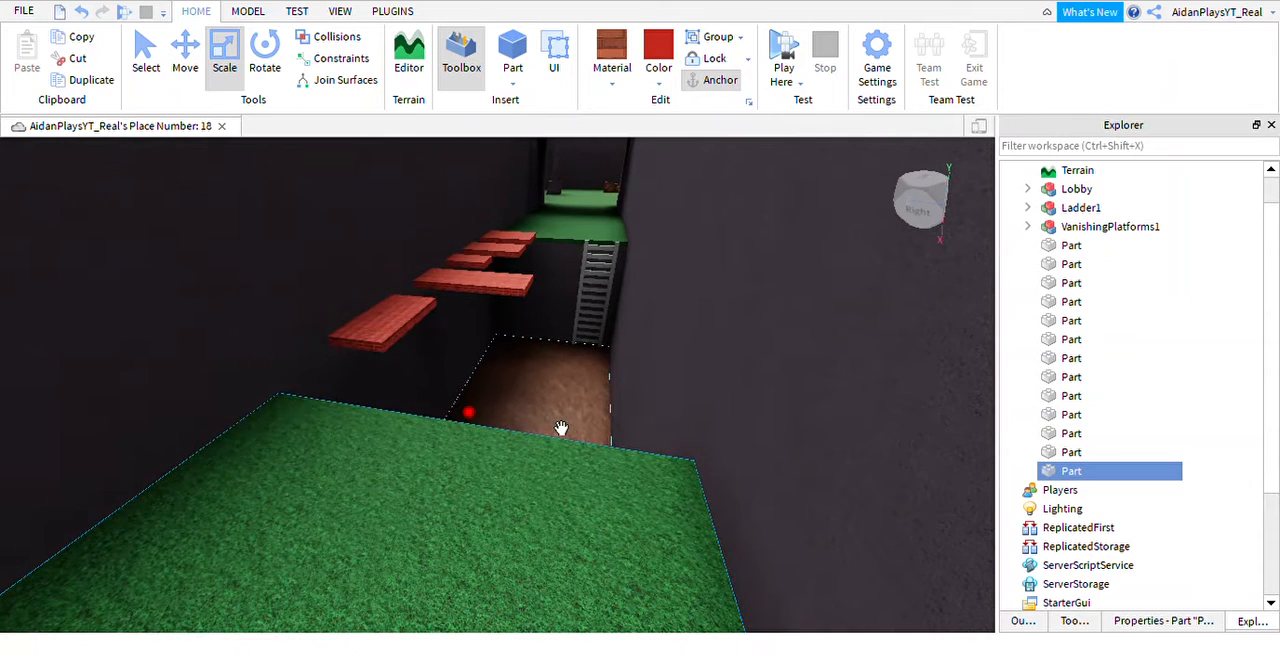
pyautogui.keyDown('ctrl'); pyautogui.click(599, 352); pyautogui.keyUp('ctrl')
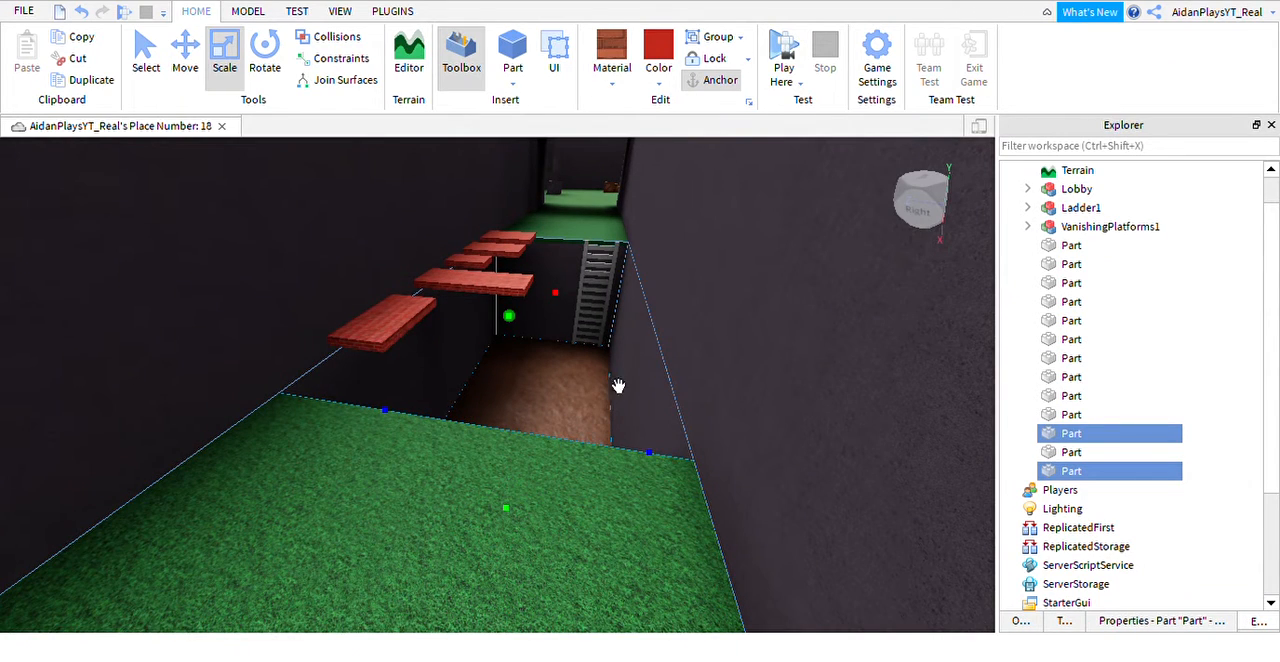
pyautogui.moveTo(610, 441); pyautogui.dragTo(608, 410, button='right')
pyautogui.press('d')
pyautogui.click(573, 403)
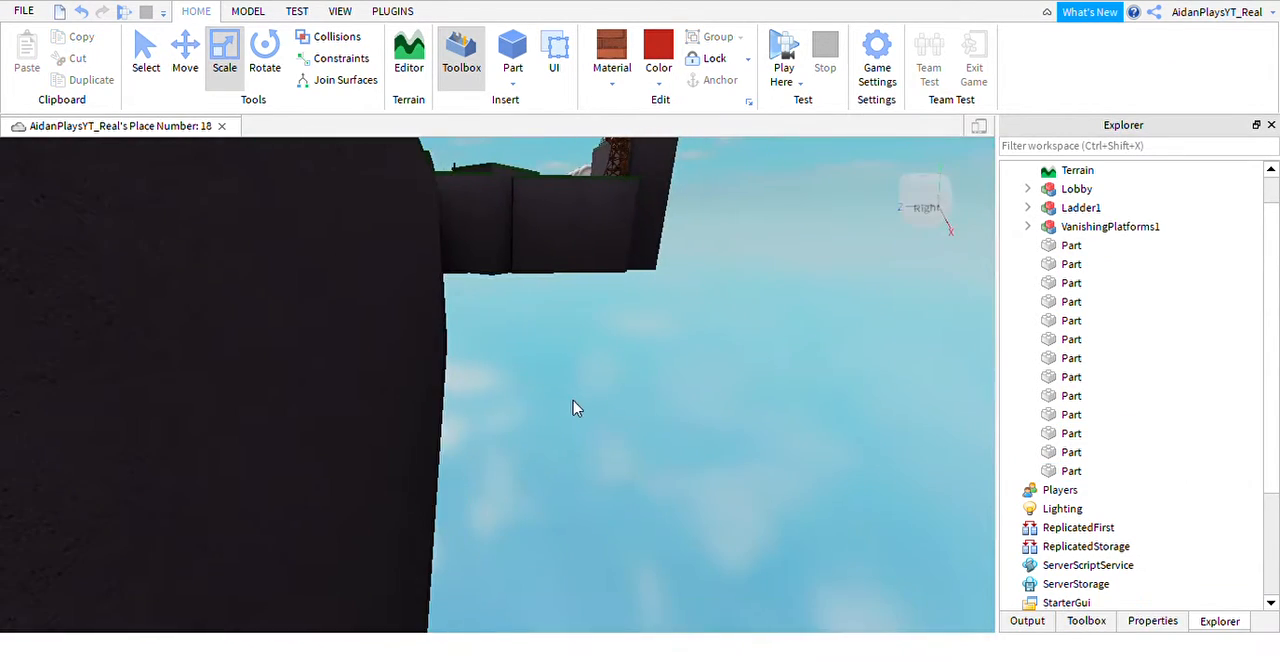
# Duplicate the trench's ladder and brown floor together and move the copies against the outer face of the far grass ledge.
pyautogui.press('a')
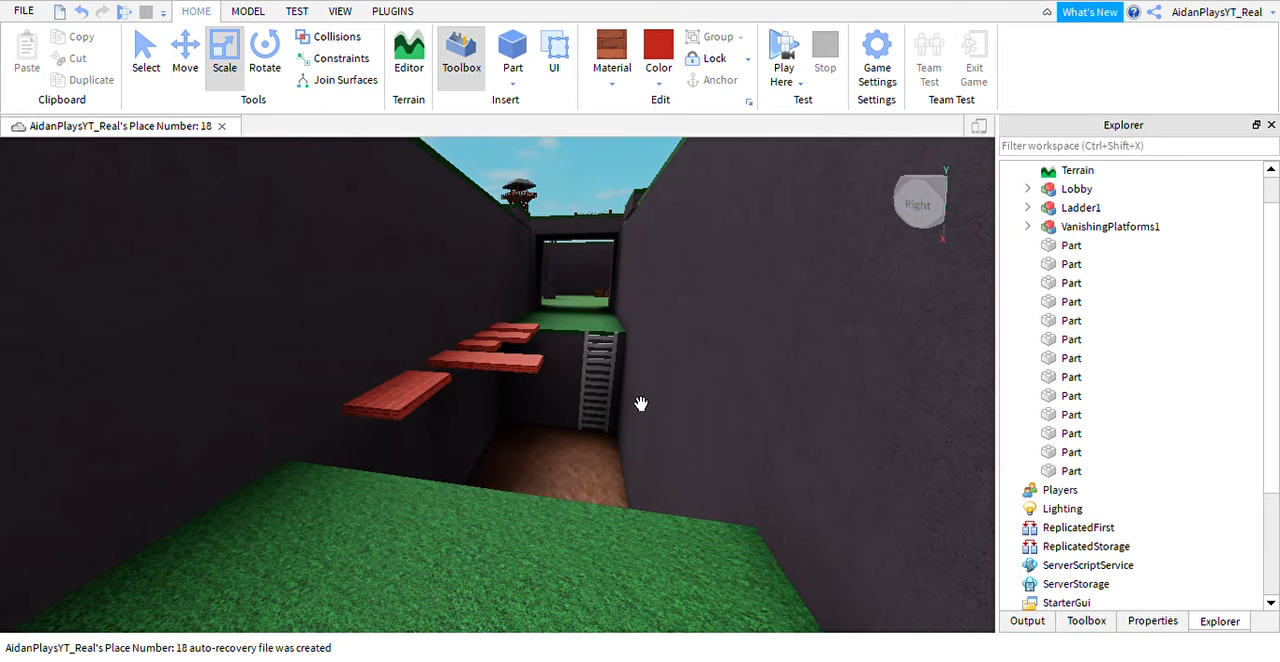
pyautogui.click(600, 390)
pyautogui.moveTo(592, 494); pyautogui.dragTo(603, 446, button='right')
pyautogui.keyDown('ctrl'); pyautogui.click(605, 446); pyautogui.keyUp('ctrl')
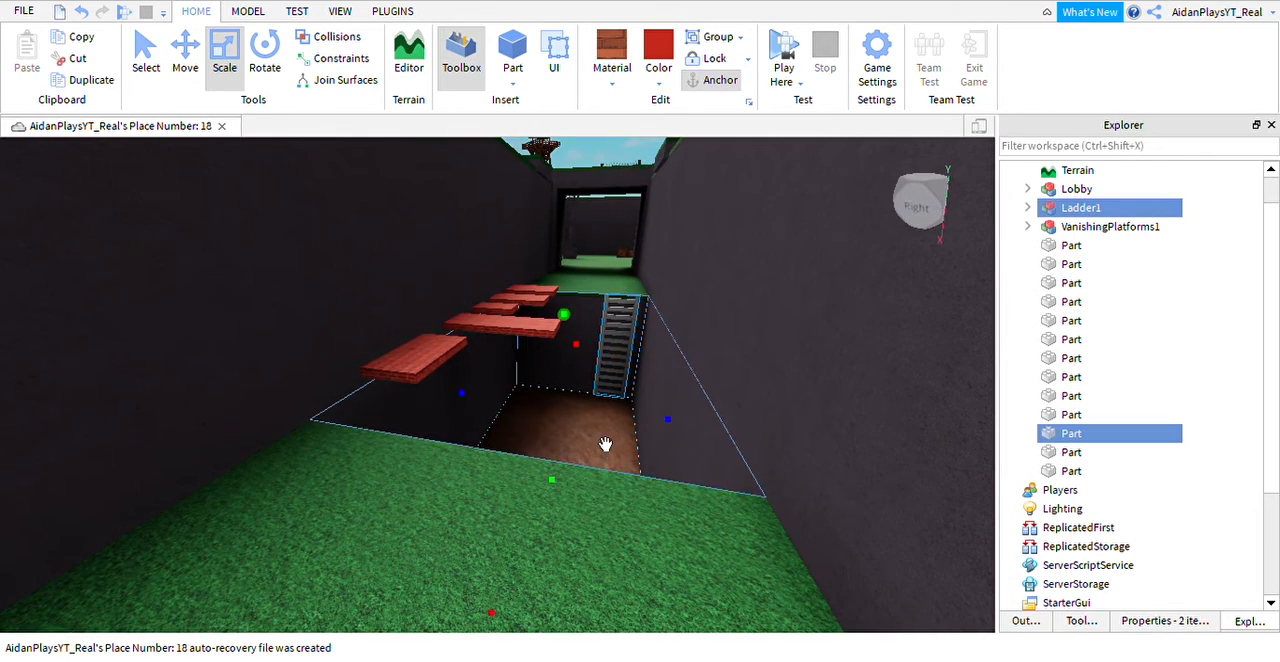
pyautogui.press('q')
pyautogui.press('w')
pyautogui.moveTo(637, 389); pyautogui.dragTo(621, 414, button='right')
pyautogui.press('s')
pyautogui.click(157, 78)
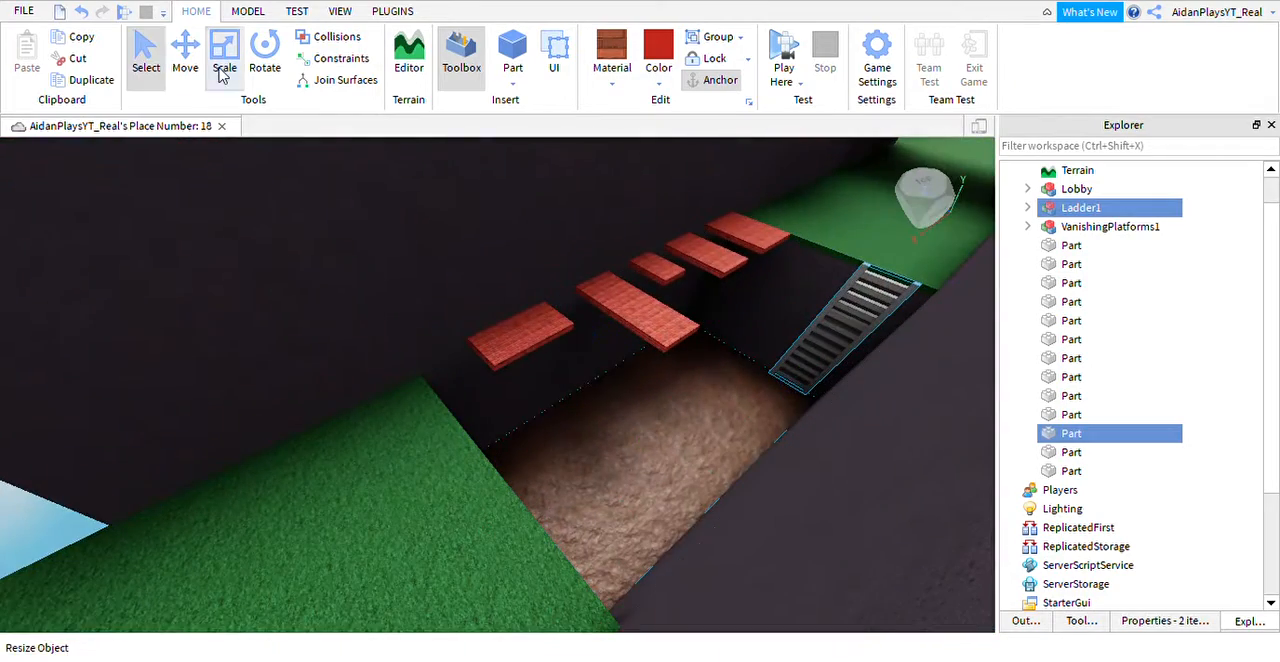
pyautogui.click(190, 76)
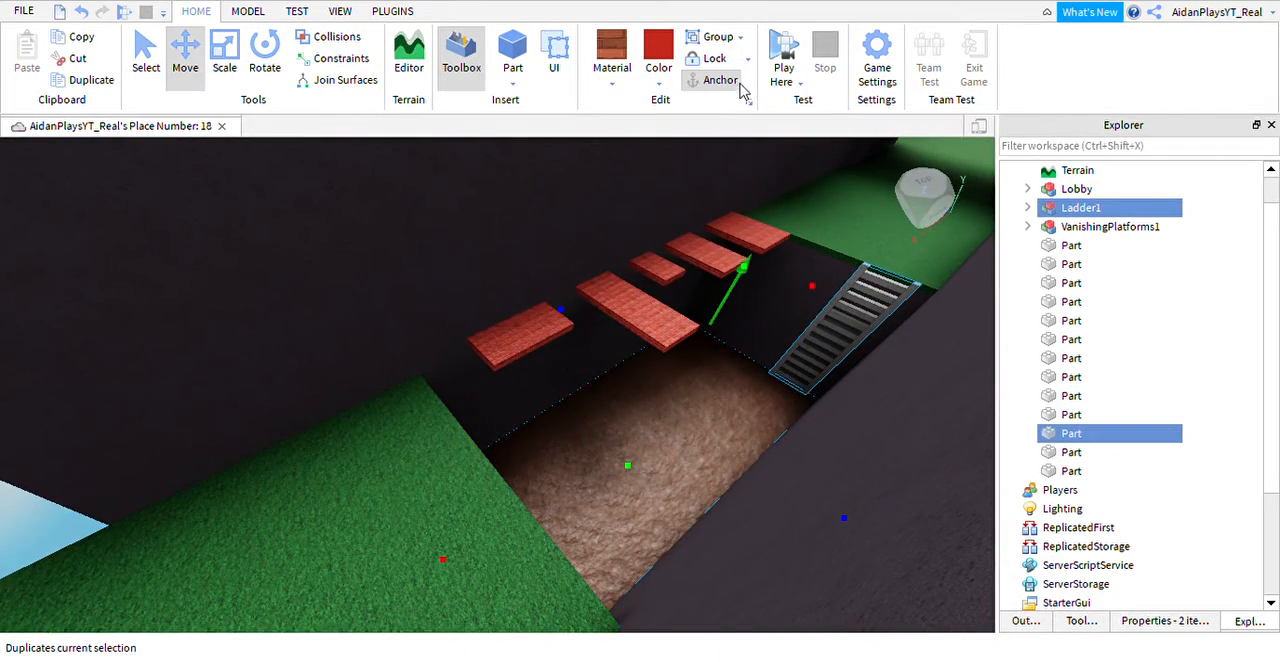
pyautogui.hotkey('ctrl', 'd')
pyautogui.moveTo(478, 576); pyautogui.dragTo(423, 597)
pyautogui.moveTo(423, 597); pyautogui.dragTo(423, 597, button='right')
pyautogui.press('s')
pyautogui.moveTo(423, 597); pyautogui.dragTo(423, 597)
pyautogui.moveTo(423, 597); pyautogui.dragTo(423, 597, button='right')
pyautogui.press('a')
pyautogui.moveTo(423, 597); pyautogui.dragTo(157, 449)
pyautogui.press('w')
pyautogui.moveTo(528, 418); pyautogui.dragTo(528, 418, button='right')
pyautogui.press('s')
pyautogui.press('s')
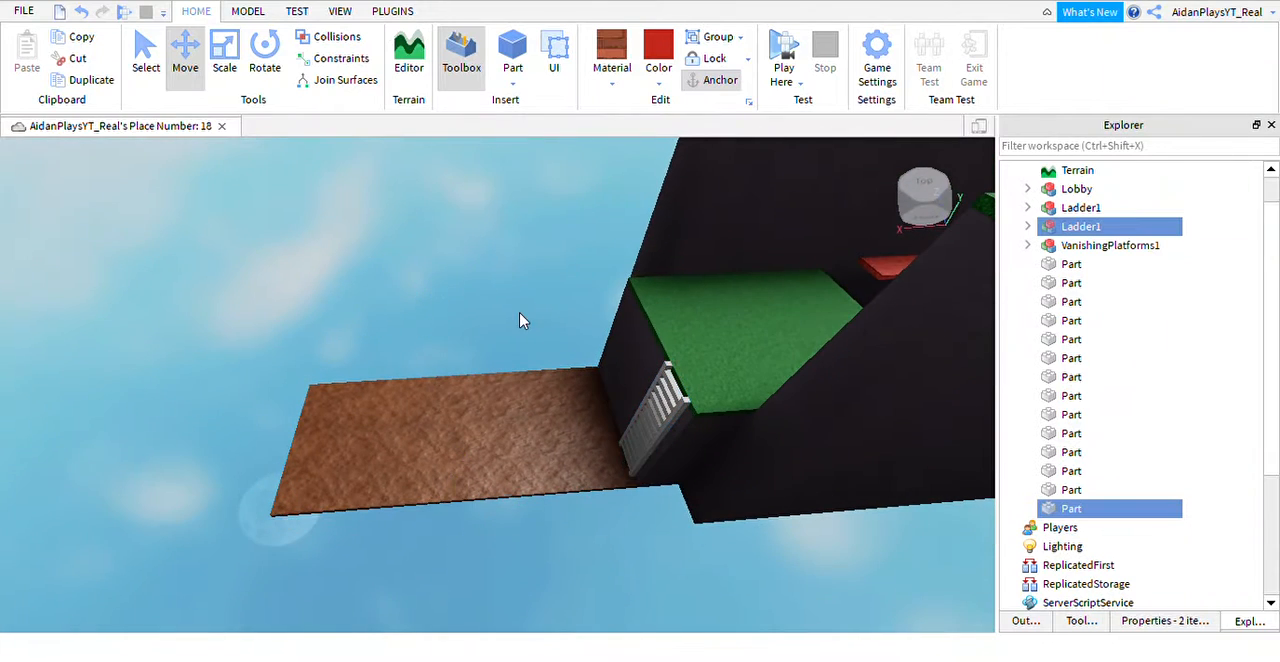
pyautogui.click(520, 315)
# Lengthen the dark walls on both sides of the trench to the outer end of the new brown floor.
pyautogui.click(754, 246)
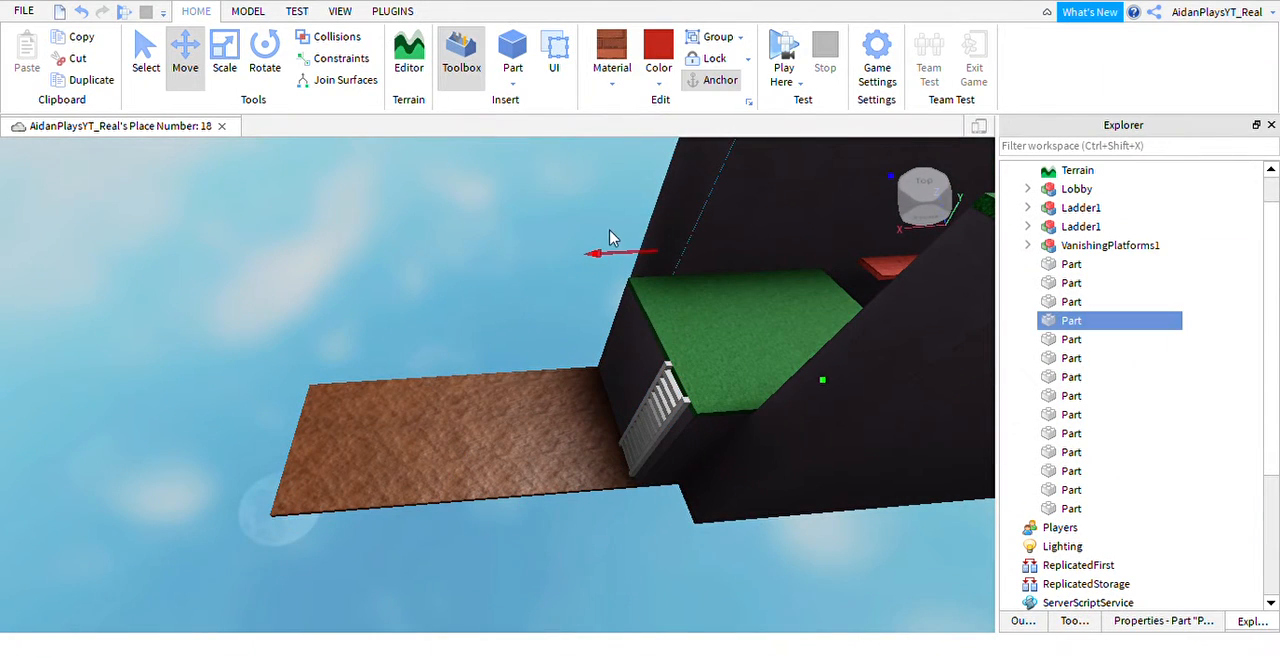
pyautogui.click(229, 55)
pyautogui.moveTo(683, 285); pyautogui.dragTo(331, 414)
pyautogui.press('a')
pyautogui.click(876, 469)
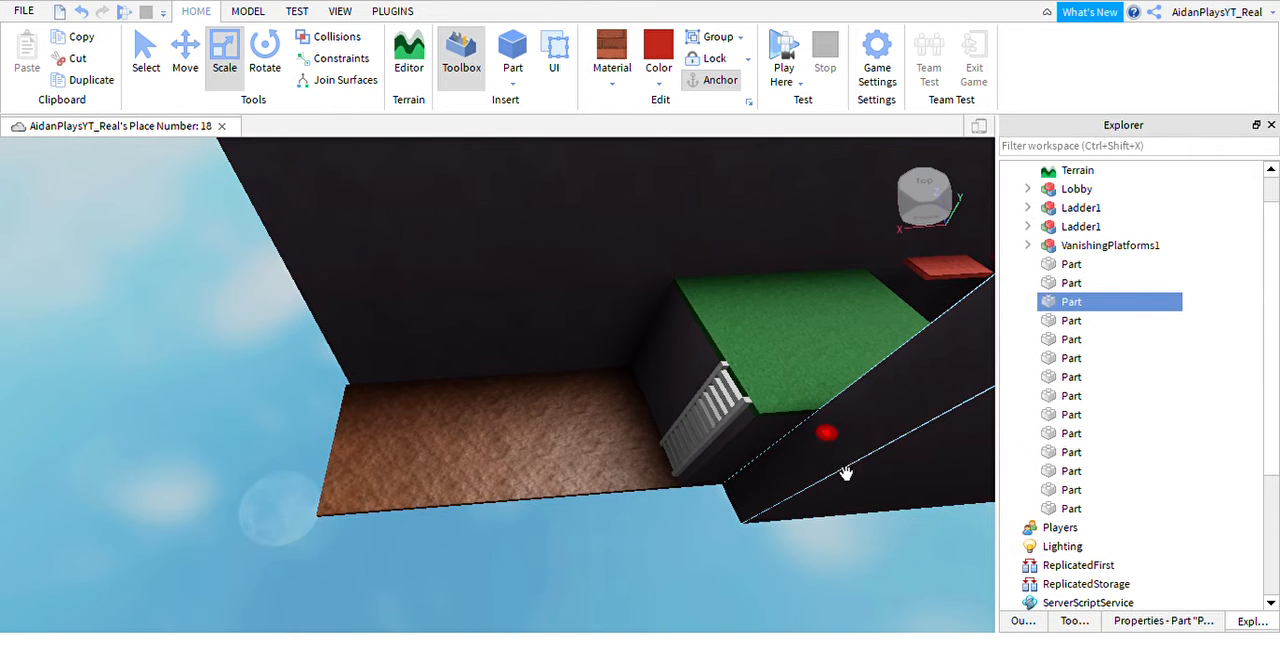
pyautogui.moveTo(845, 473); pyautogui.dragTo(523, 503)
pyautogui.press('a')
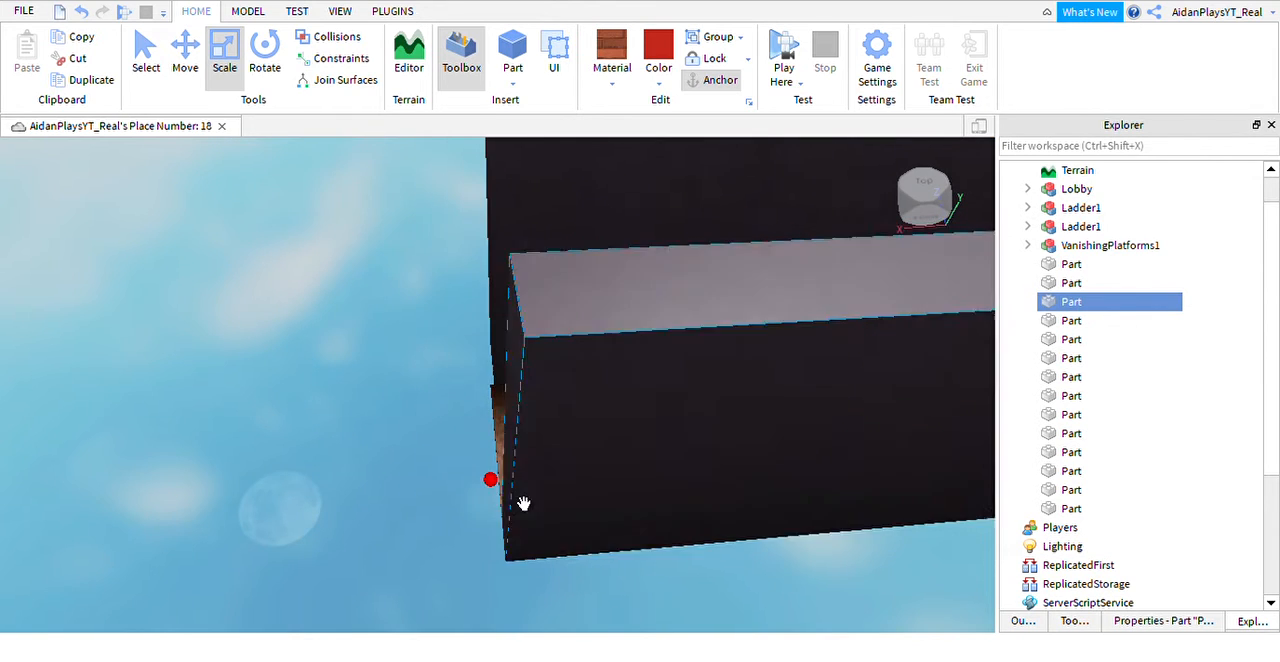
pyautogui.press('a')
pyautogui.moveTo(543, 494); pyautogui.dragTo(546, 494, button='right')
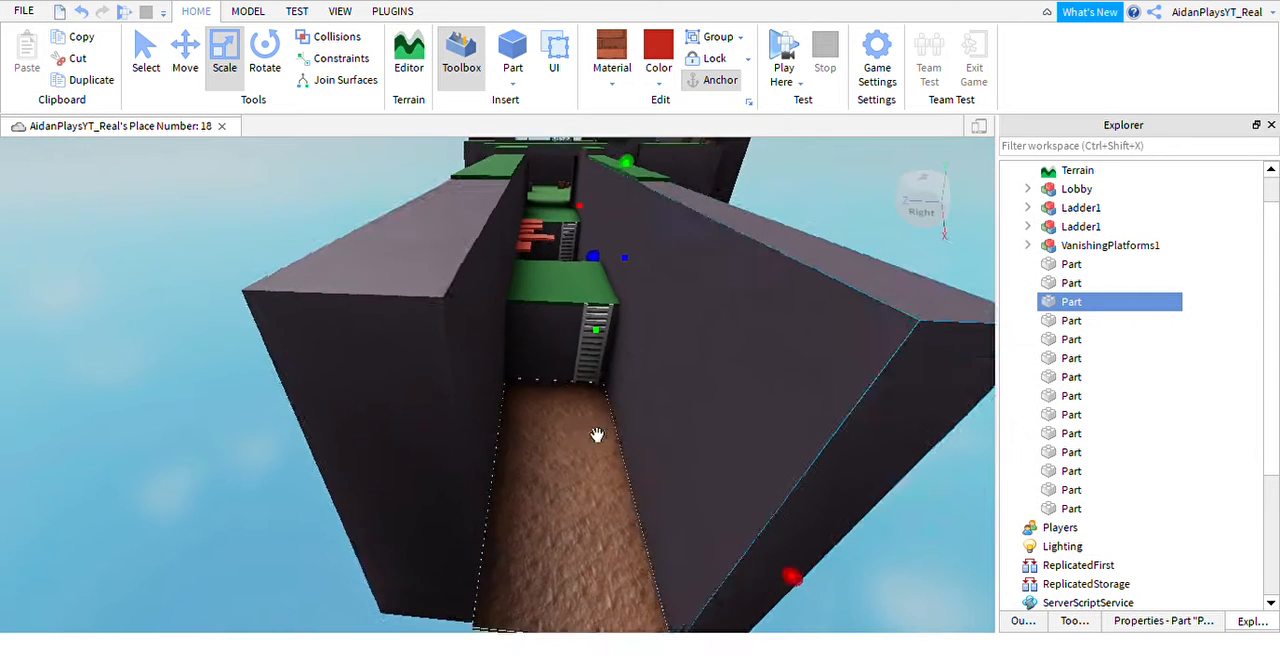
# Extend the grass strips on top of both trench walls to cover the lengthened walls.
pyautogui.click(674, 195)
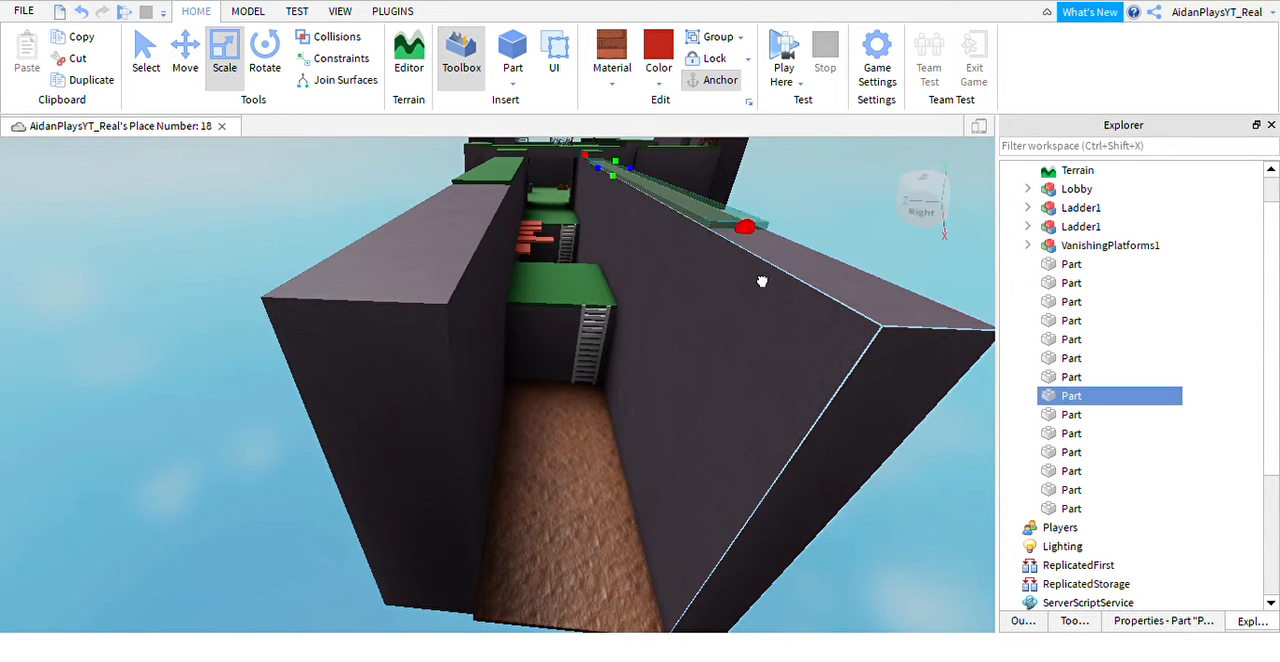
pyautogui.moveTo(762, 281); pyautogui.dragTo(885, 415)
pyautogui.click(491, 180)
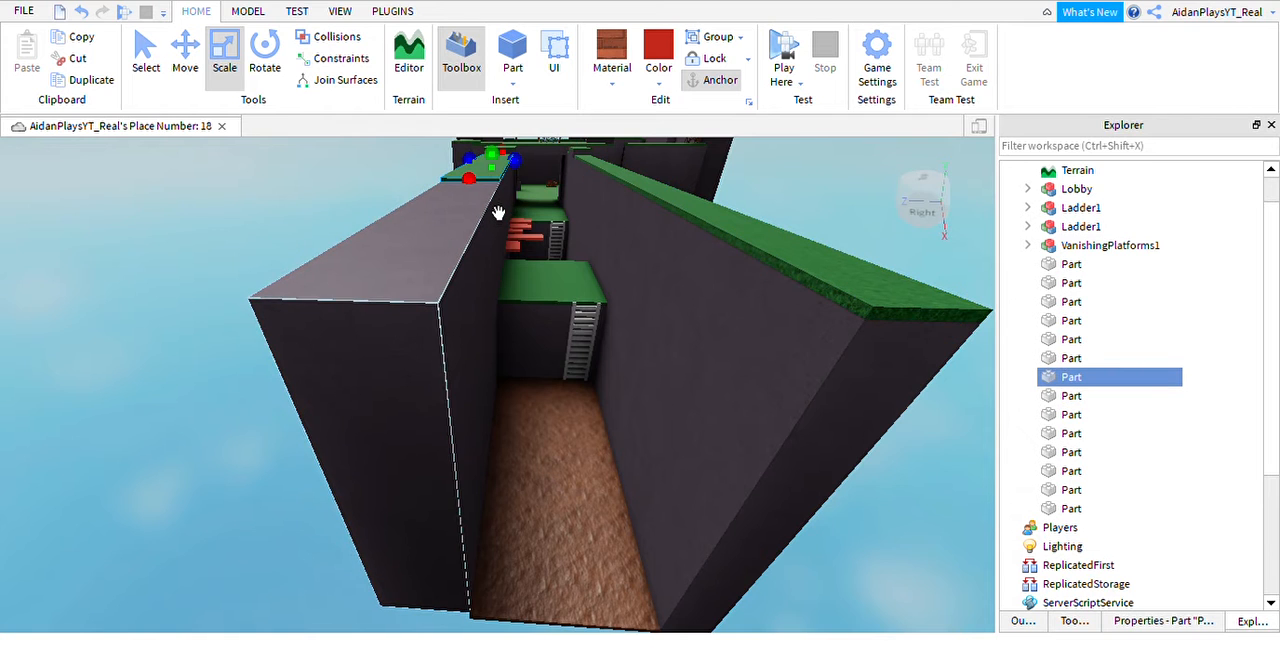
pyautogui.moveTo(469, 179); pyautogui.dragTo(434, 385)
pyautogui.press('d')
pyautogui.moveTo(555, 412); pyautogui.dragTo(560, 418, button='right')
pyautogui.click(757, 341)
pyautogui.scroll(-2, 751, 335)
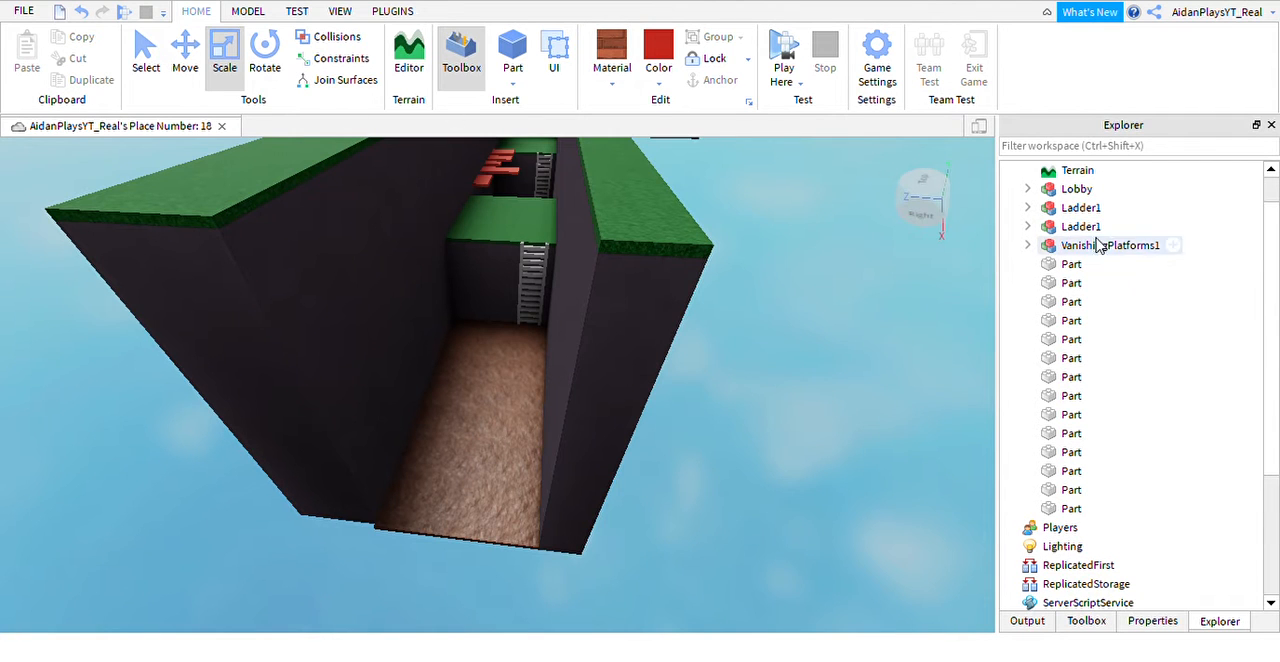
# Examine the code of the VanishingScript inside the first VanishingPlatform, leaving it unchanged, and close the script.
pyautogui.click(1027, 245)
pyautogui.click(1046, 264)
pyautogui.click(1085, 283)
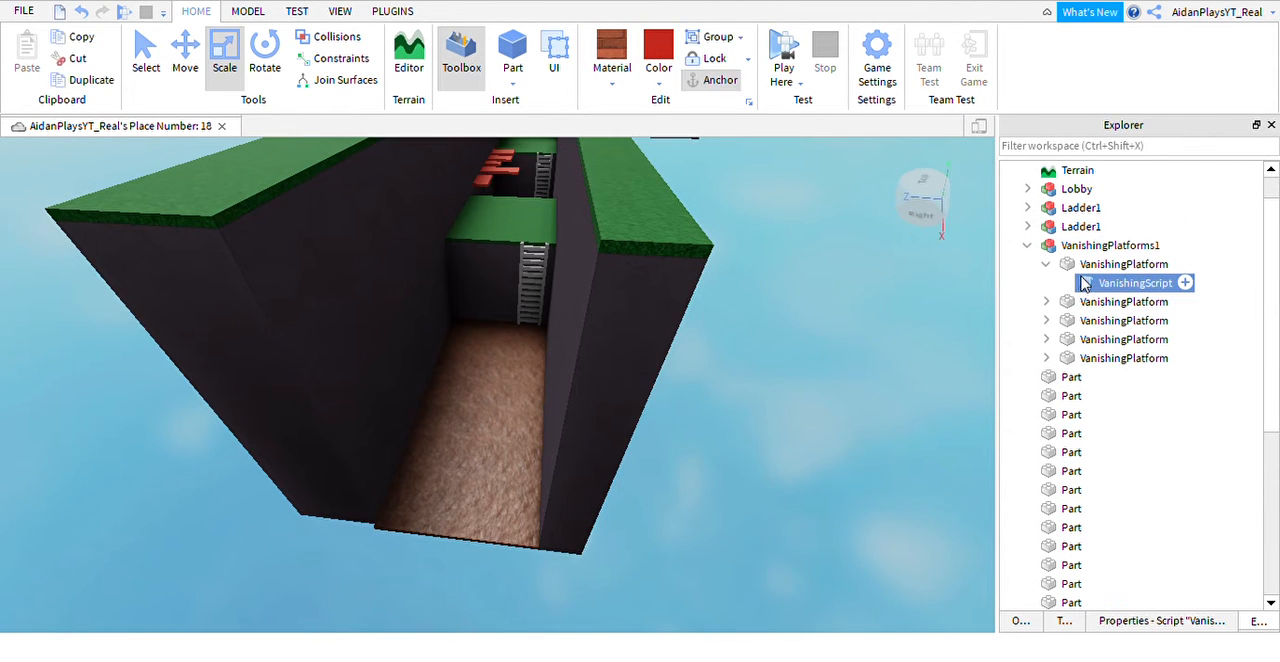
pyautogui.doubleClick(1085, 283)
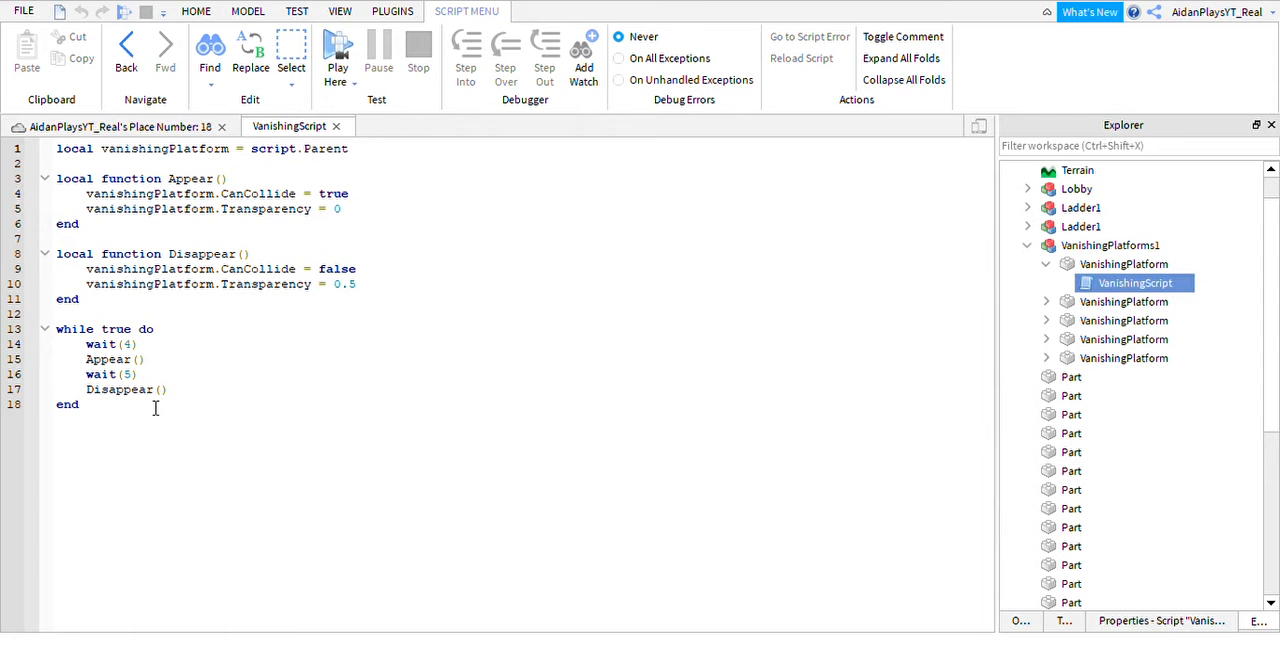
pyautogui.moveTo(129, 424); pyautogui.dragTo(54, 136)
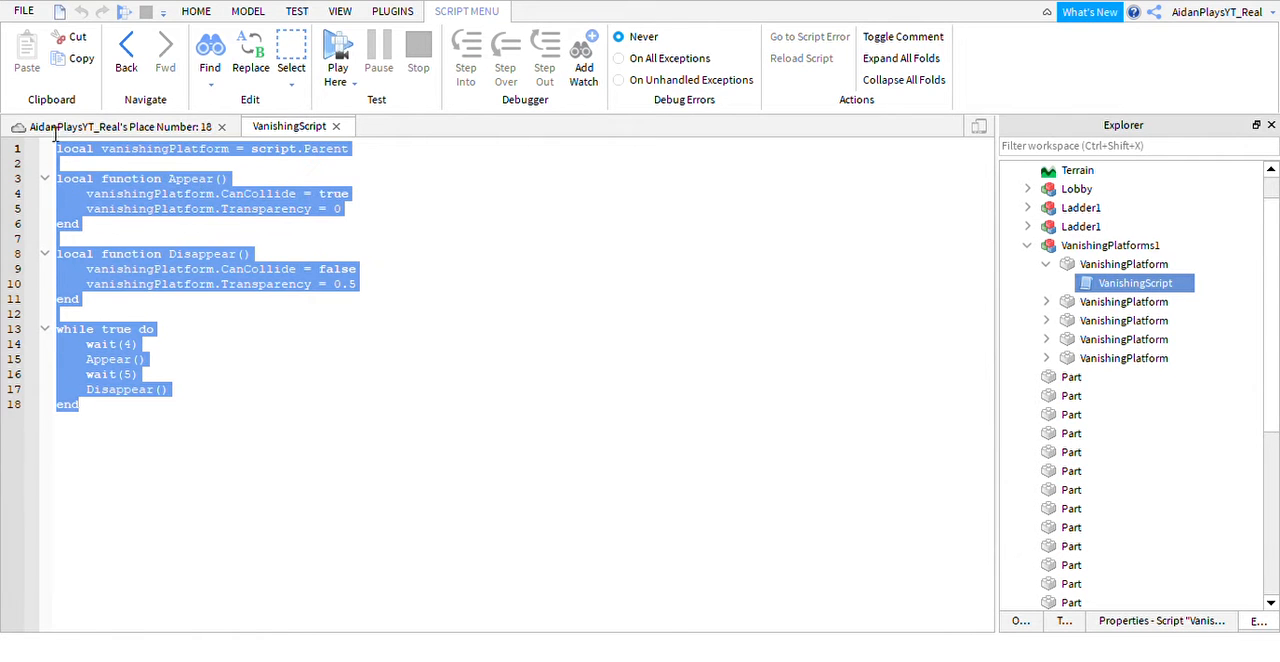
pyautogui.click(276, 300)
pyautogui.click(158, 130)
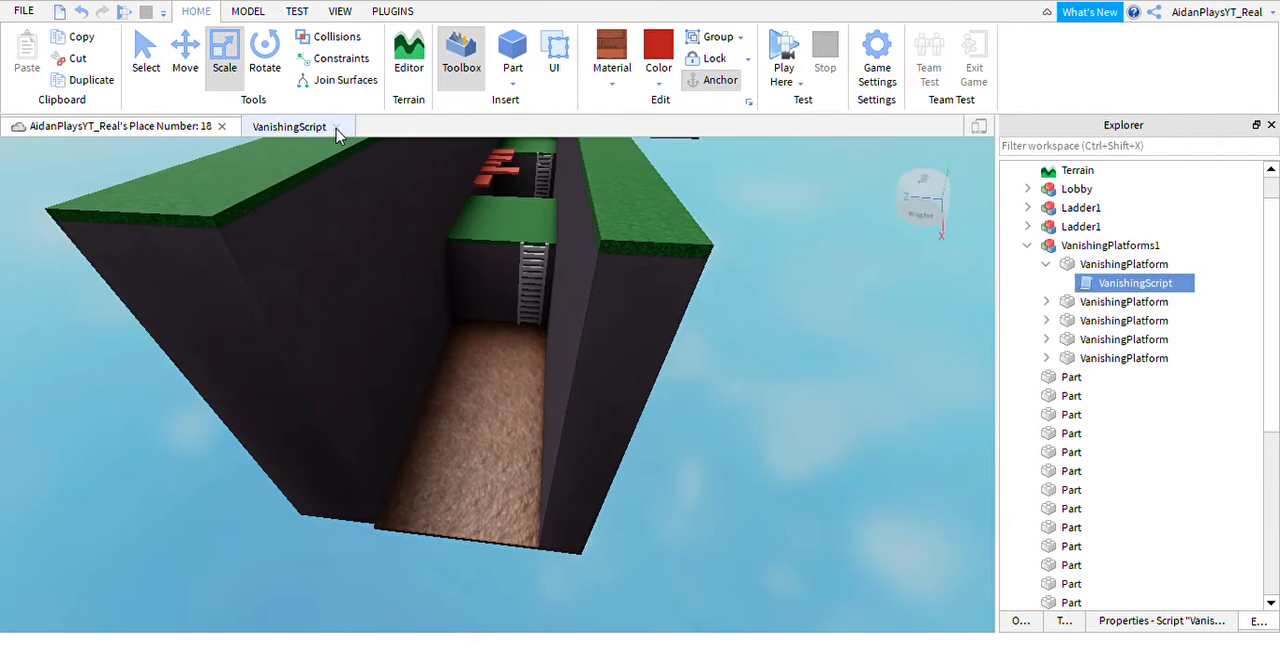
pyautogui.click(337, 127)
# Collapse the first VanishingPlatform and its VanishingPlatforms1 model in the object hierarchy.
pyautogui.scroll(-10, 589, 409)
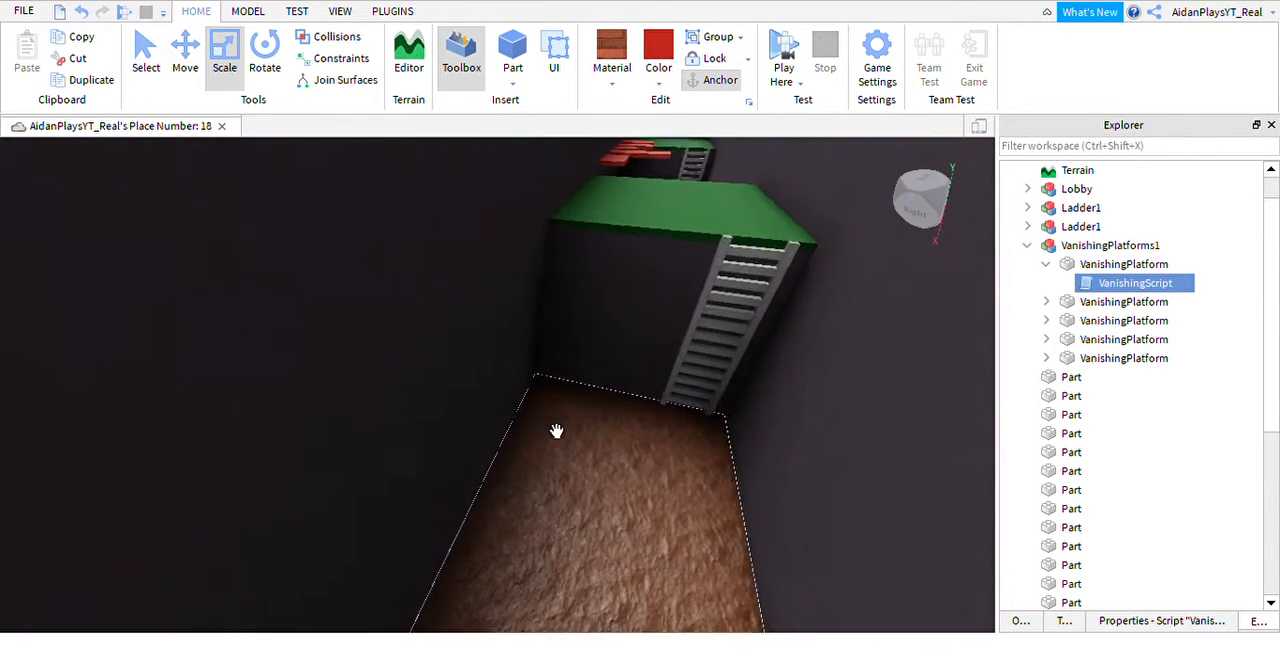
pyautogui.scroll(8, 557, 430)
pyautogui.click(1046, 264)
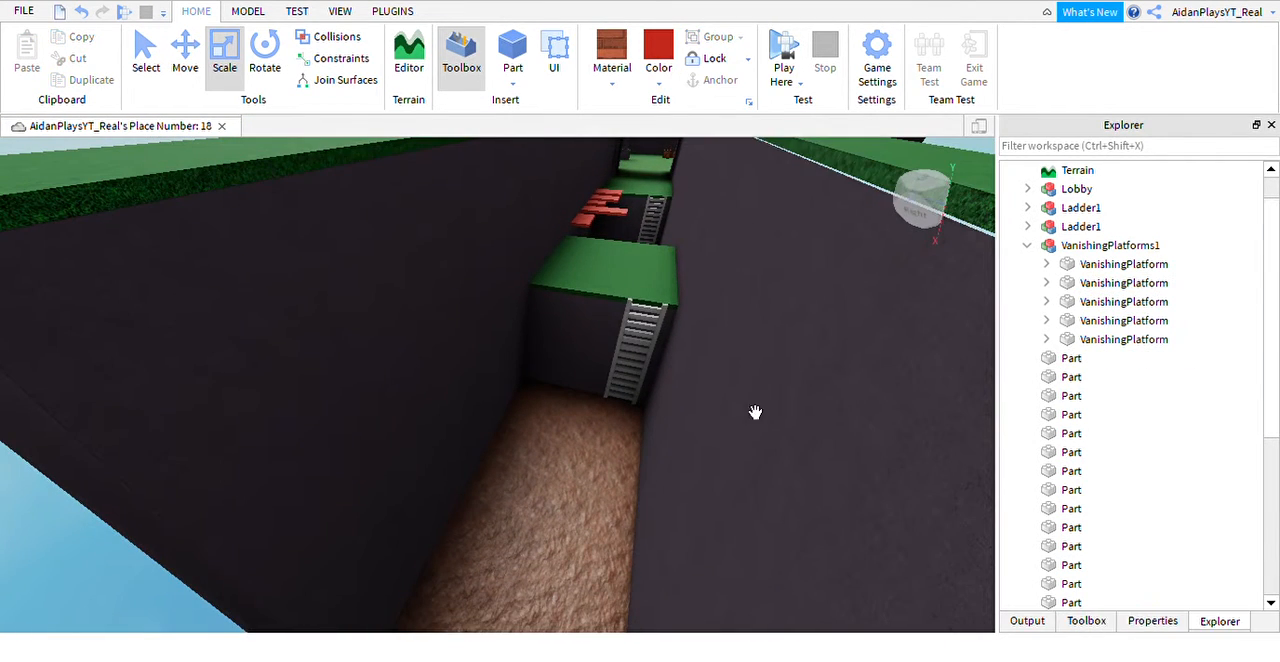
pyautogui.press('w')
pyautogui.moveTo(755, 412); pyautogui.dragTo(694, 417, button='right')
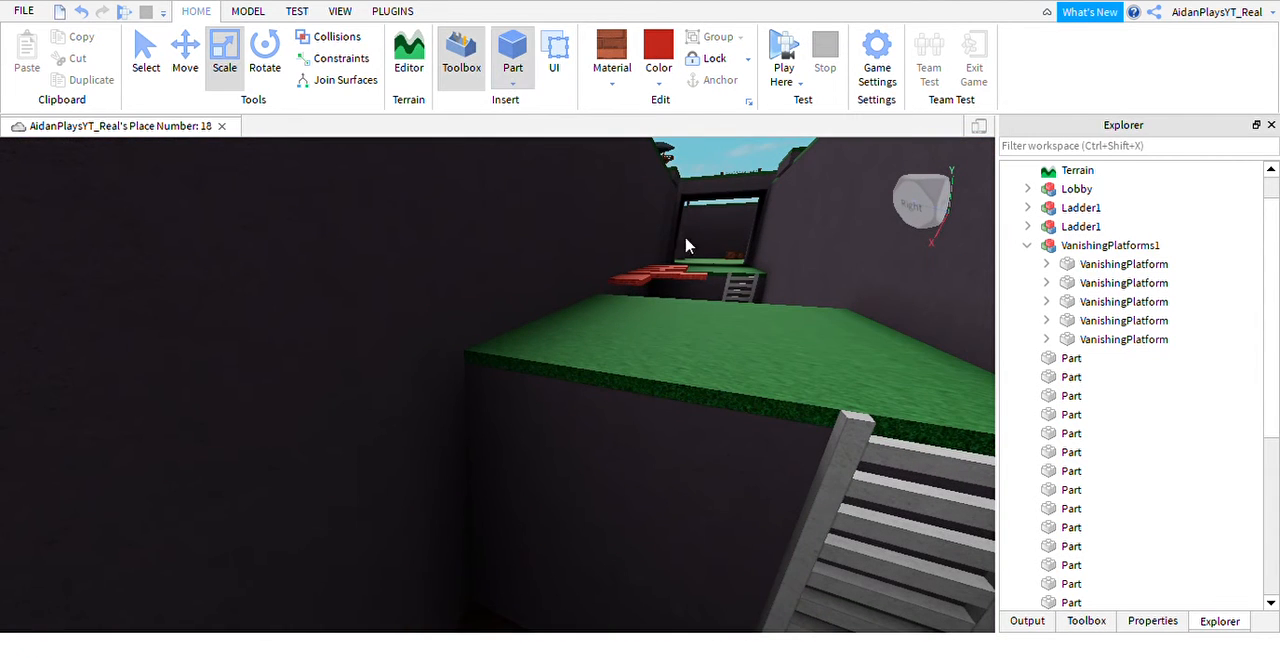
pyautogui.click(1027, 246)
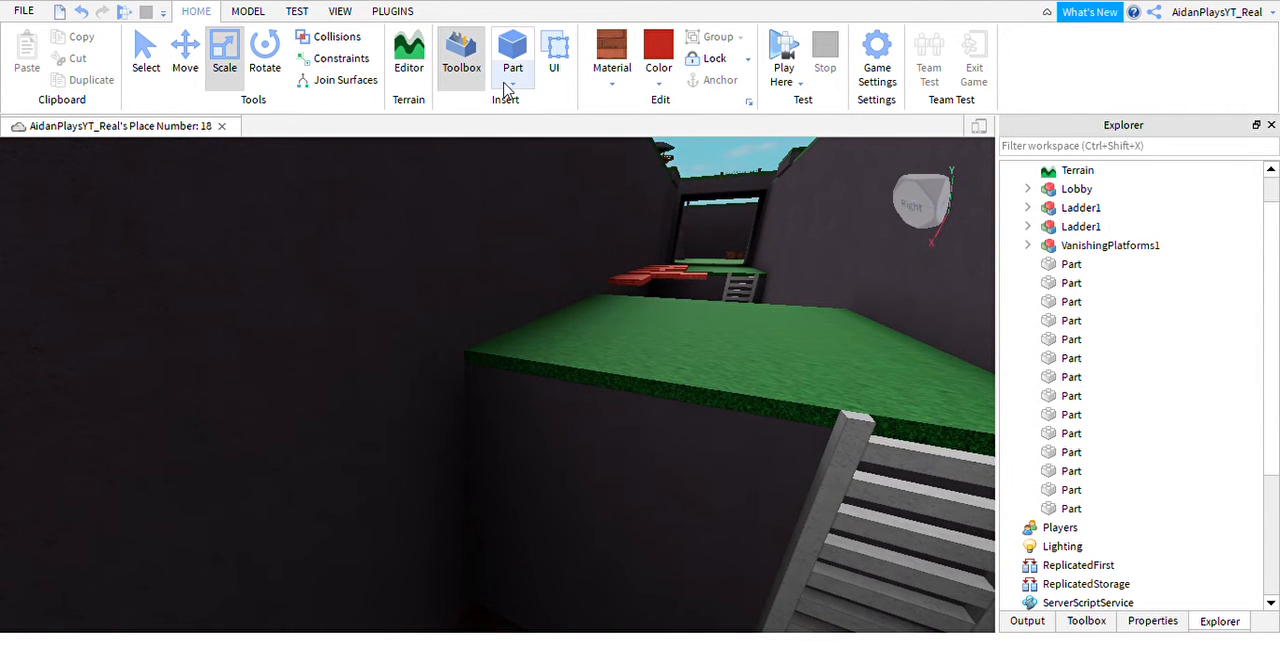
# Insert a cylinder at the trench wall's grass edge, rotate it upright, and give it a rough material and dark grey color.
pyautogui.moveTo(609, 415); pyautogui.dragTo(609, 417, button='right')
pyautogui.press('s')
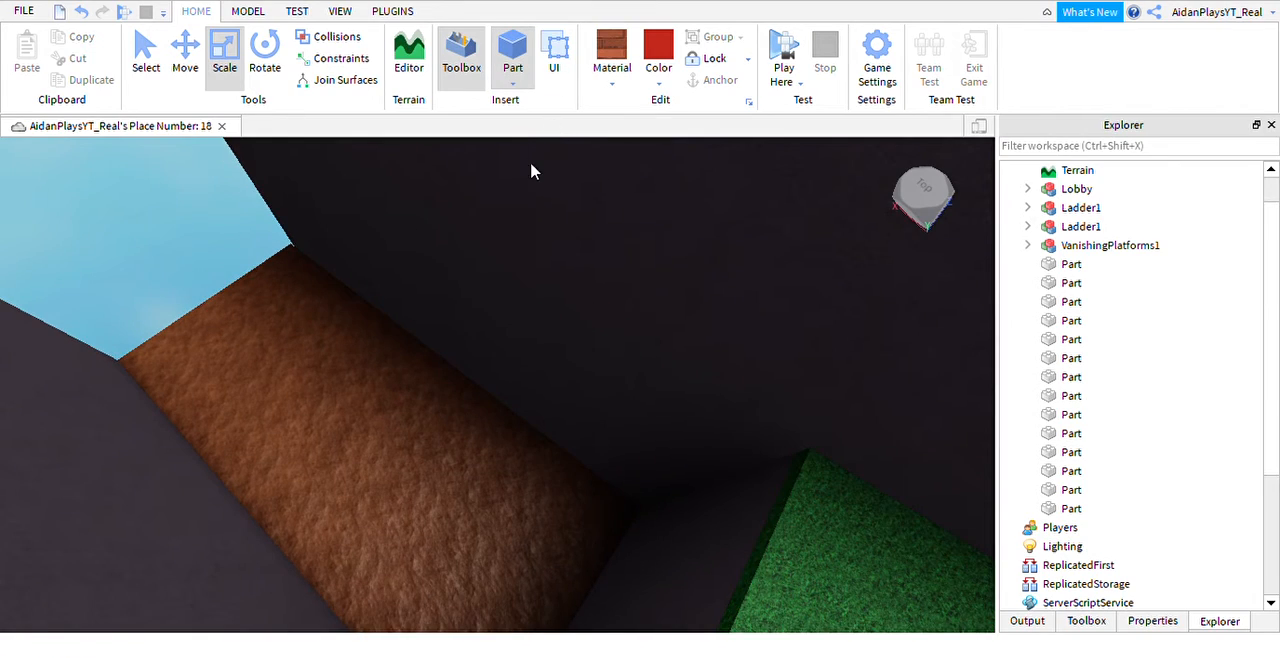
pyautogui.click(531, 165)
pyautogui.moveTo(636, 444); pyautogui.dragTo(632, 446, button='right')
pyautogui.press('s')
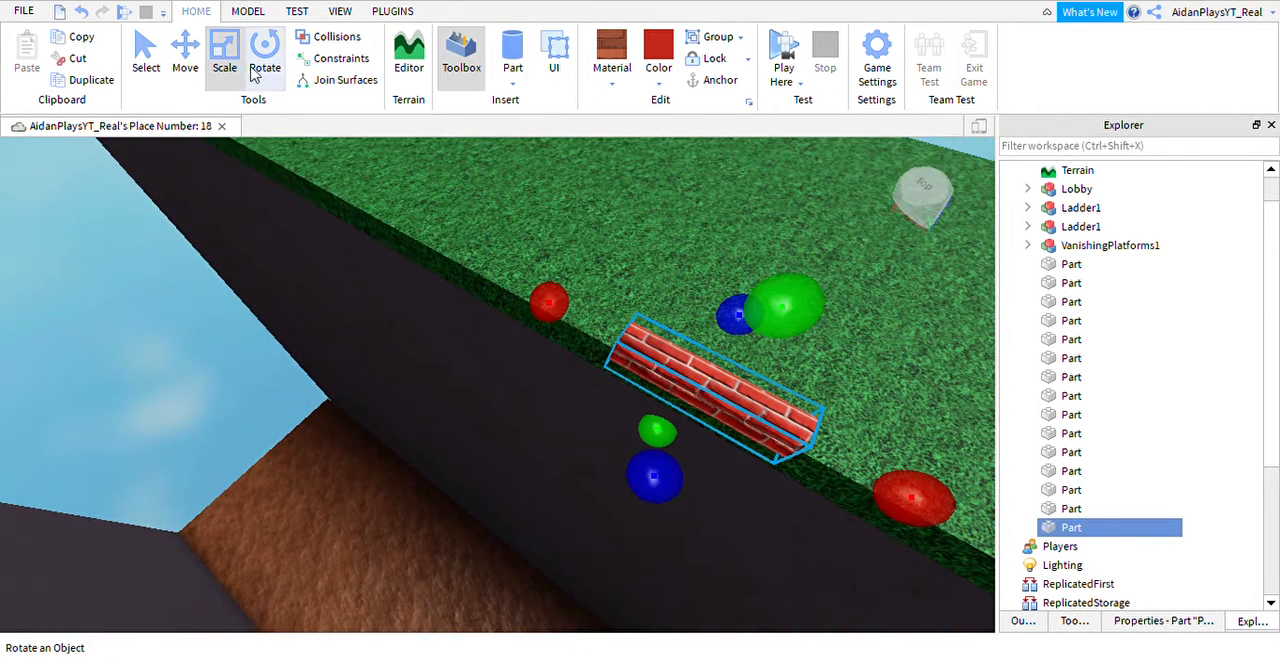
pyautogui.click(262, 68)
pyautogui.moveTo(751, 320); pyautogui.dragTo(712, 235, button='right')
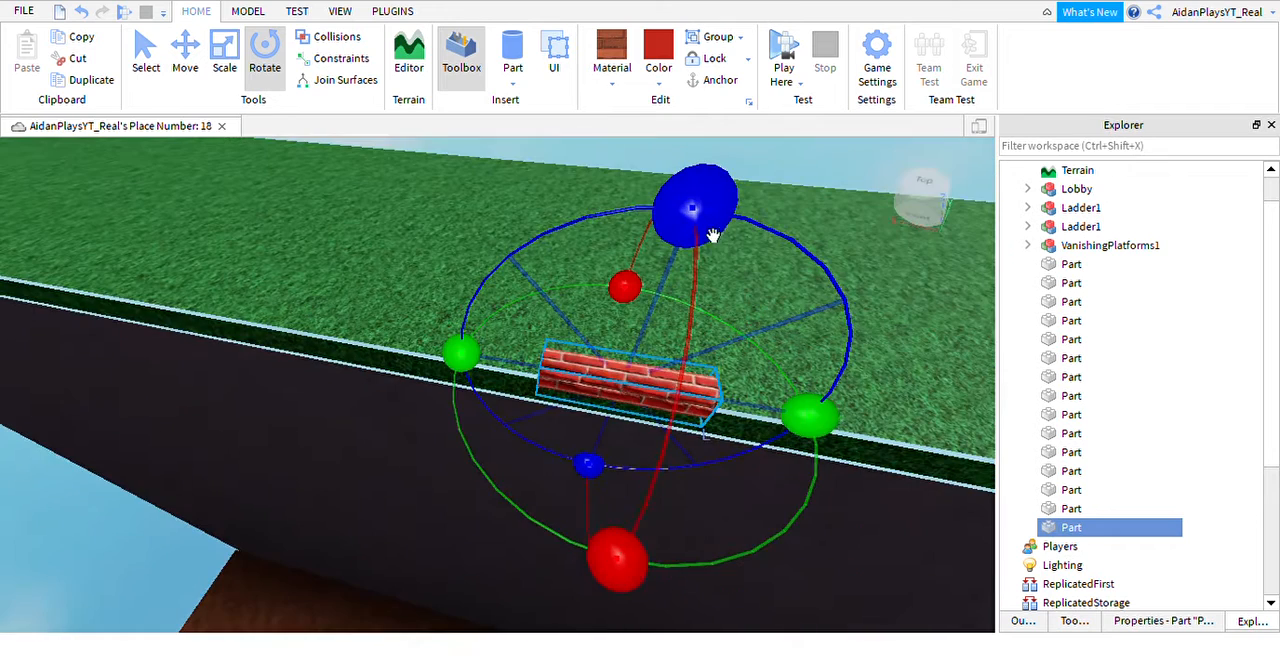
pyautogui.moveTo(712, 235); pyautogui.dragTo(857, 471)
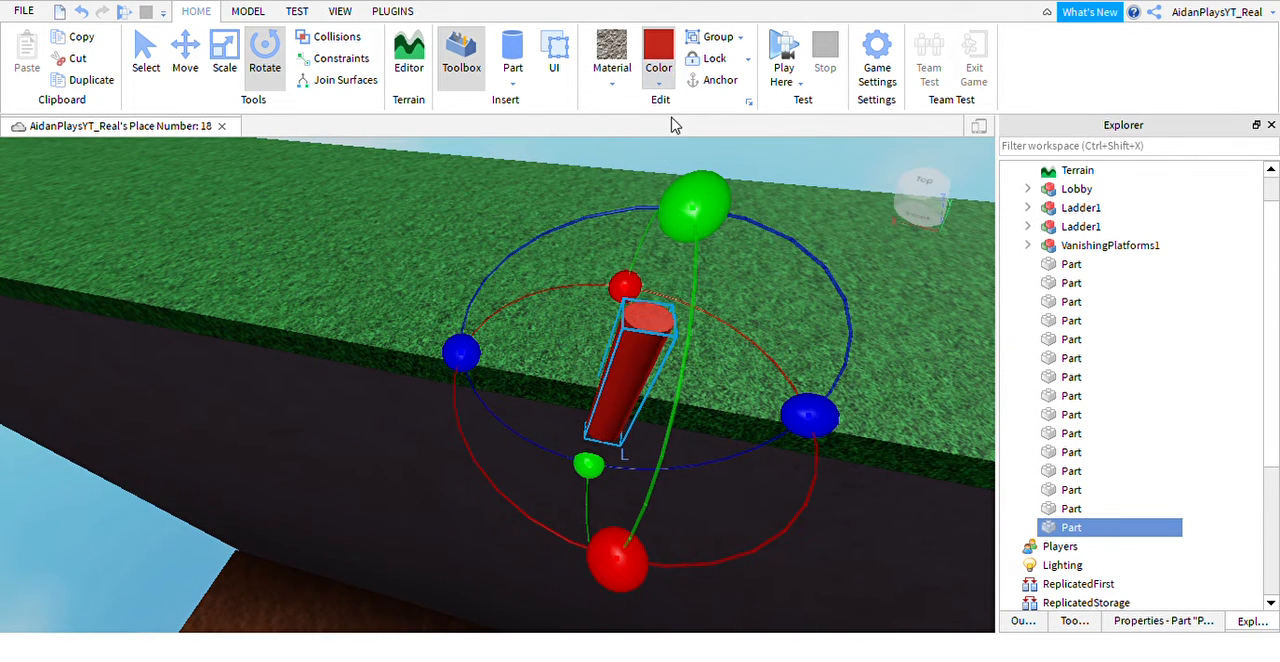
pyautogui.moveTo(705, 413); pyautogui.dragTo(706, 409, button='right')
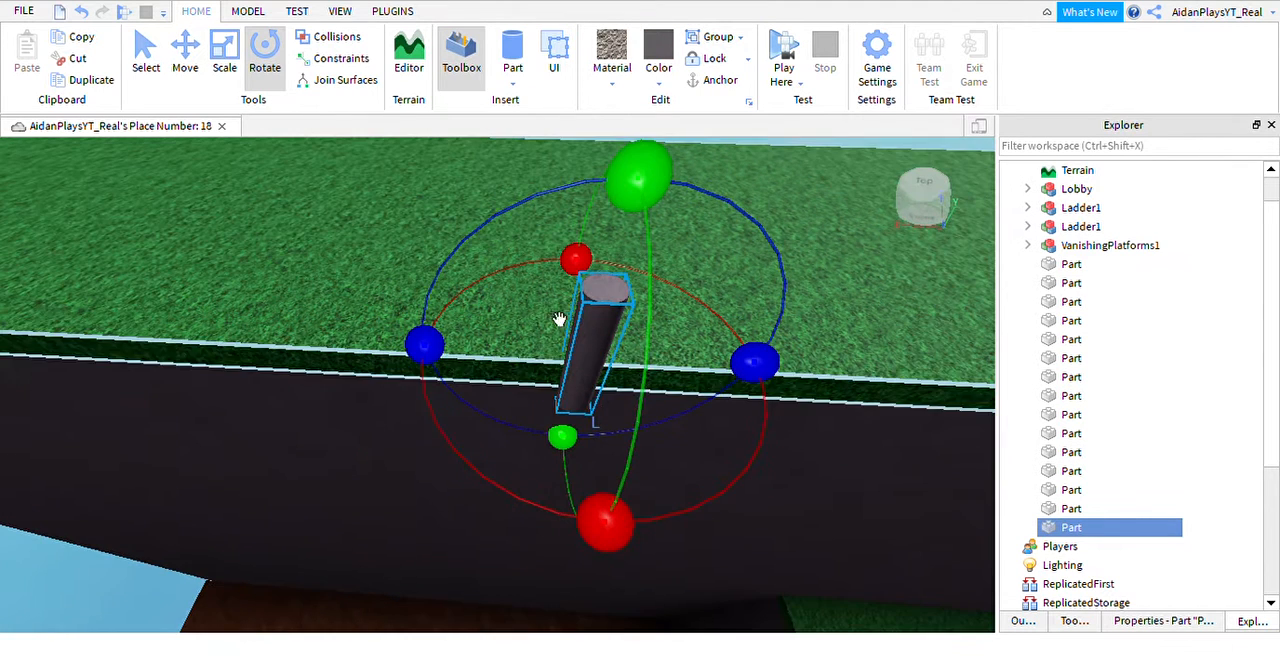
# Enlarge the upright cylinder's diameter to make a wide round pillar.
pyautogui.hotkey('ctrl', '3')
pyautogui.moveTo(597, 442); pyautogui.dragTo(606, 545)
pyautogui.moveTo(486, 384); pyautogui.dragTo(407, 391)
pyautogui.scroll(-3, 494, 382)
pyautogui.moveTo(494, 382); pyautogui.dragTo(494, 380, button='right')
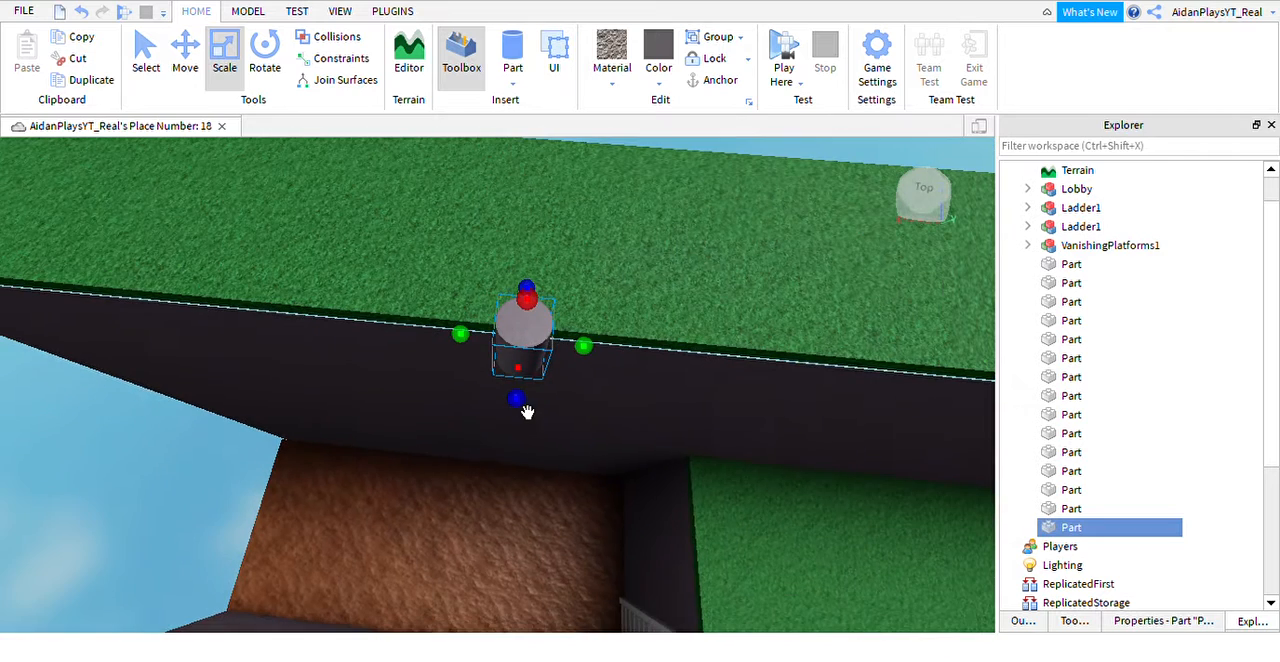
pyautogui.moveTo(544, 421); pyautogui.dragTo(355, 408)
pyautogui.moveTo(620, 392); pyautogui.dragTo(624, 391)
pyautogui.moveTo(505, 520); pyautogui.dragTo(480, 585)
pyautogui.moveTo(660, 453); pyautogui.dragTo(692, 450)
pyautogui.moveTo(511, 589); pyautogui.dragTo(501, 635)
pyautogui.moveTo(571, 400); pyautogui.dragTo(571, 400, button='right')
# Lengthen the wide pillar down toward the new trench floor.
pyautogui.press('w')
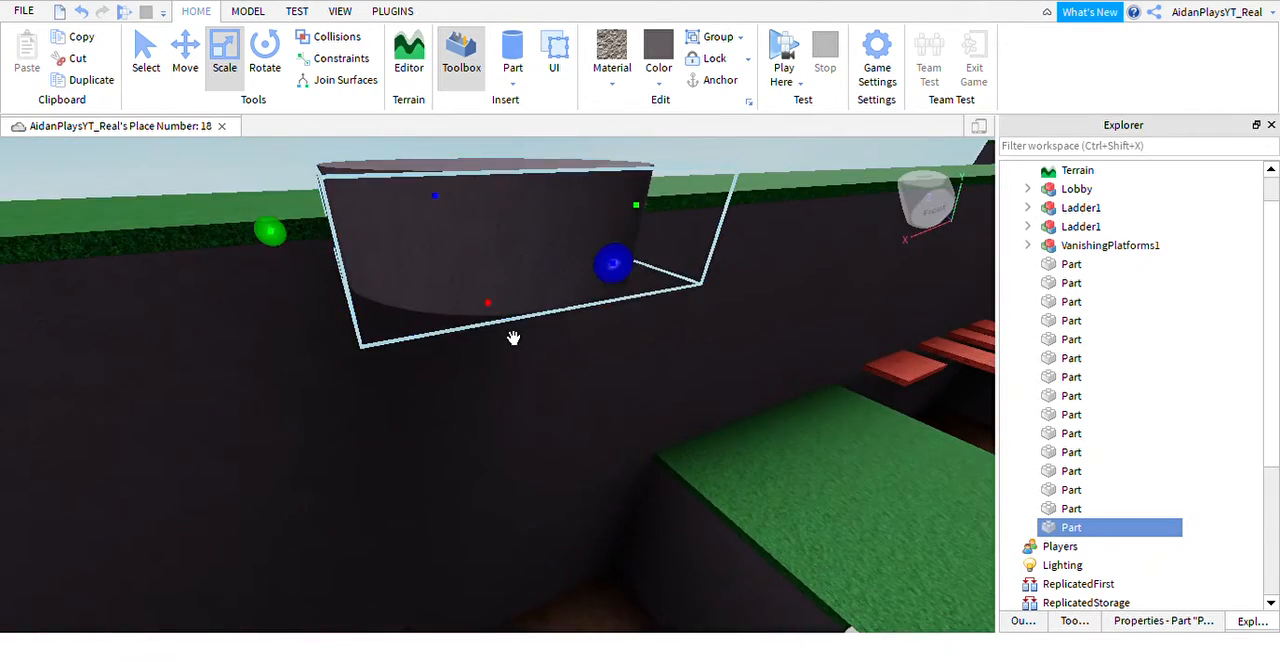
pyautogui.moveTo(513, 338); pyautogui.dragTo(529, 523)
pyautogui.moveTo(529, 523); pyautogui.dragTo(529, 523, button='right')
pyautogui.moveTo(529, 523); pyautogui.dragTo(529, 523)
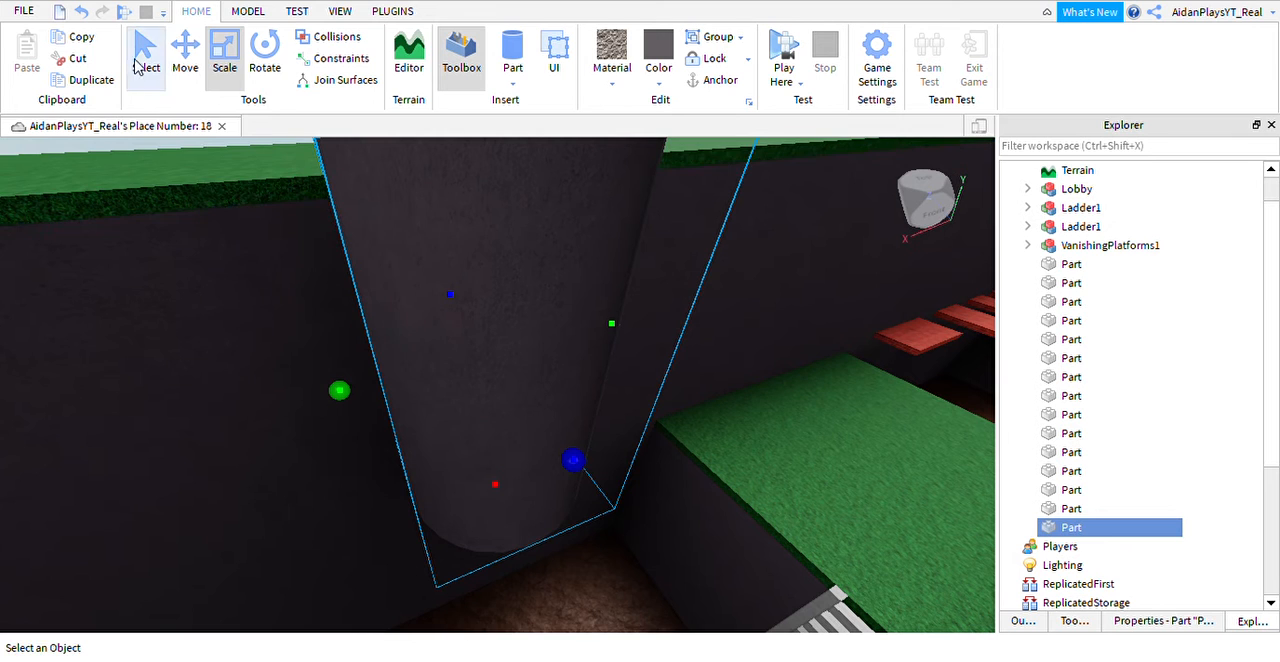
# Move the pillar down into the new trench section, close to the wall and with its top slightly below the grass ledge.
pyautogui.click(181, 66)
pyautogui.moveTo(631, 346); pyautogui.dragTo(631, 346, button='right')
pyautogui.moveTo(597, 343); pyautogui.dragTo(701, 357)
pyautogui.moveTo(537, 485); pyautogui.dragTo(540, 546)
pyautogui.moveTo(540, 546); pyautogui.dragTo(540, 546, button='right')
pyautogui.moveTo(540, 546); pyautogui.dragTo(531, 570)
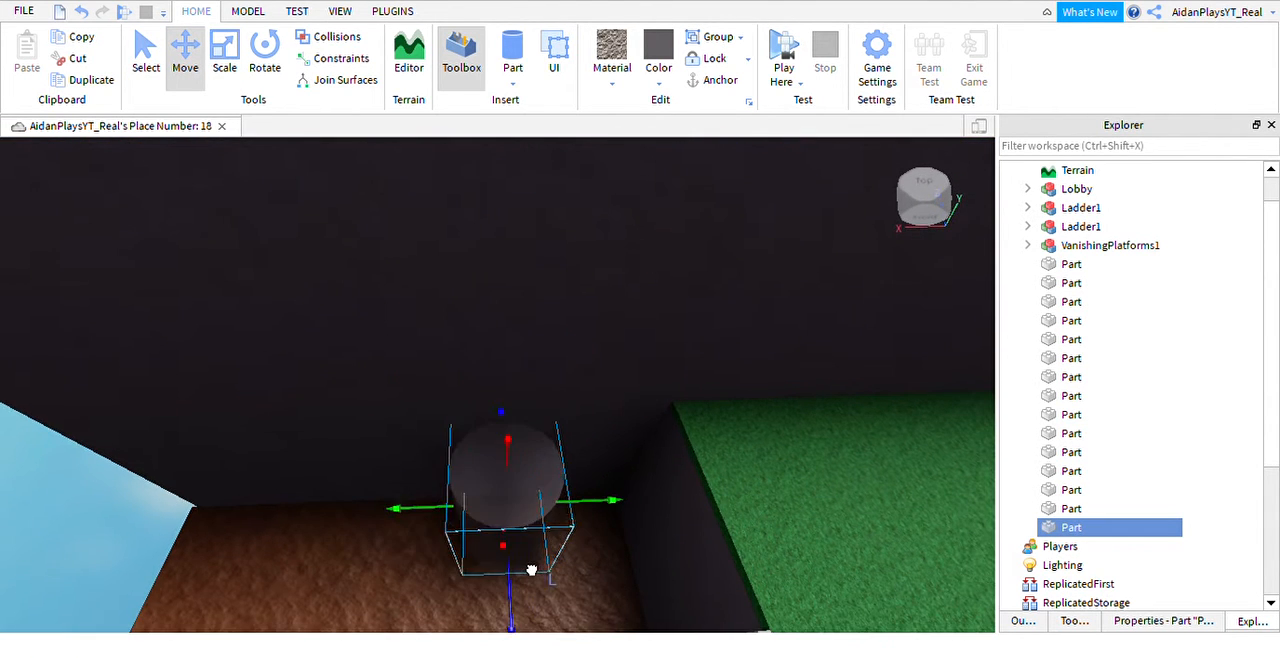
pyautogui.press('d')
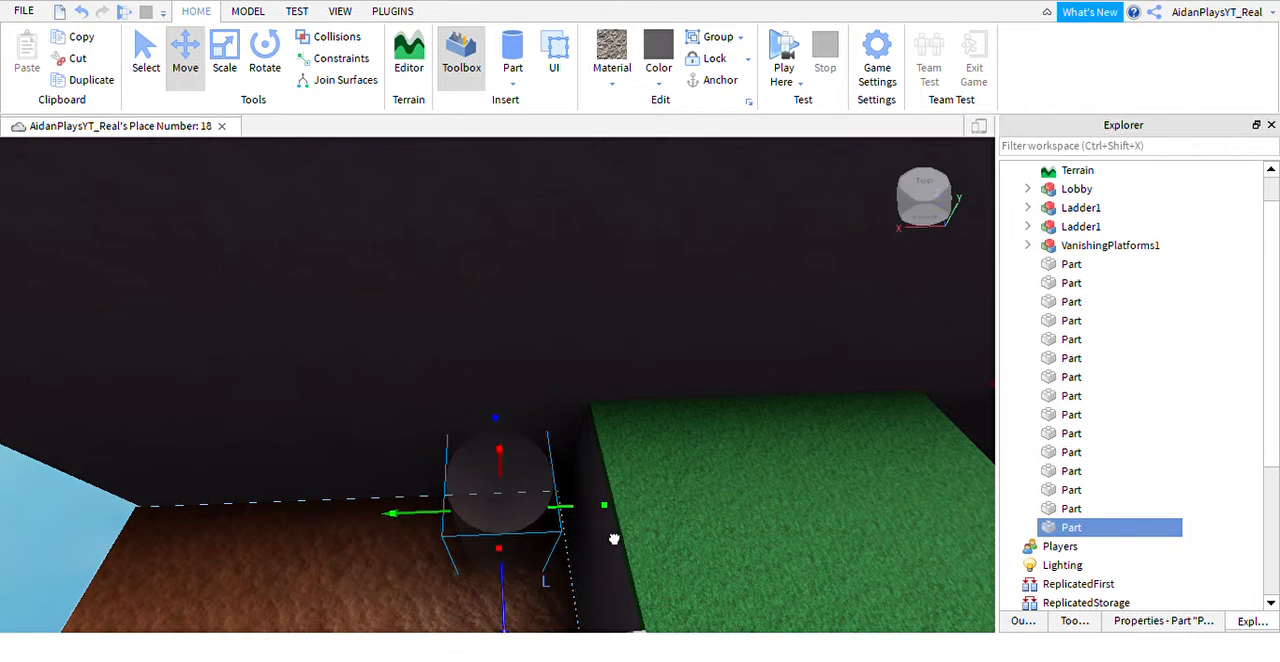
pyautogui.press('w')
pyautogui.moveTo(614, 539); pyautogui.dragTo(614, 538, button='right')
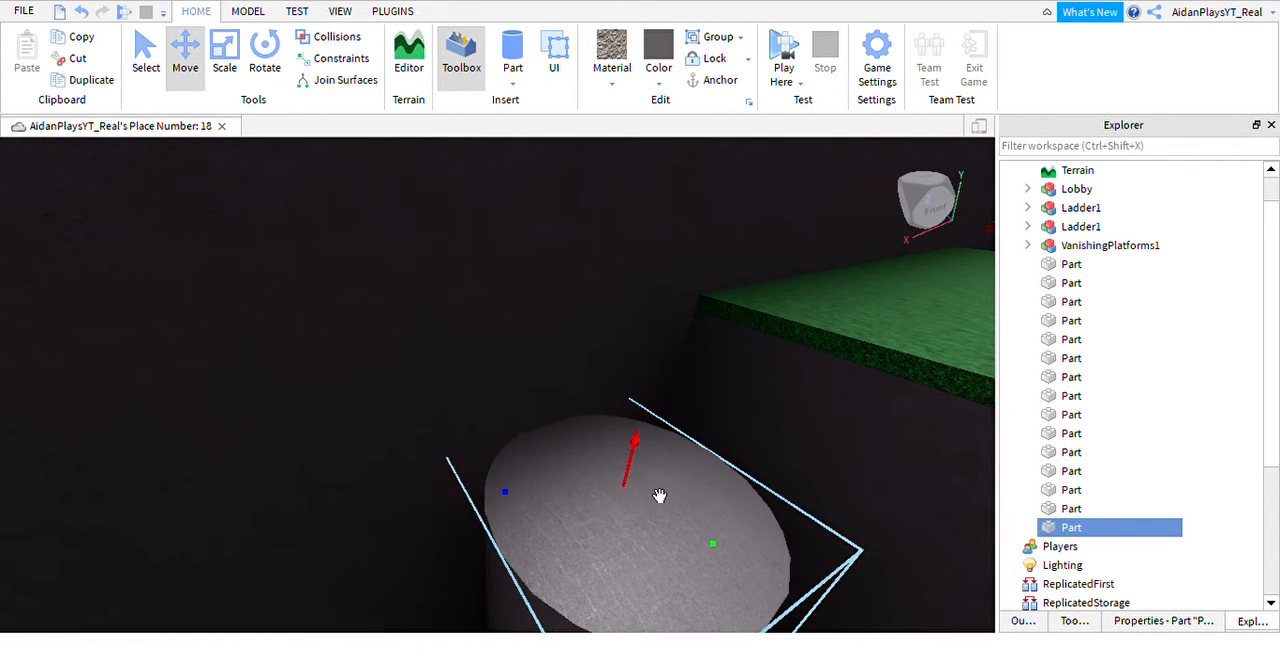
pyautogui.moveTo(660, 496); pyautogui.dragTo(700, 397)
pyautogui.moveTo(700, 442); pyautogui.dragTo(626, 266, button='right')
# Anchor the round pillar in place.
pyautogui.press('w')
pyautogui.press('w')
pyautogui.press('w')
# Stretch the pillar's lower end down so it meets the brown trench floor.
pyautogui.press('w')
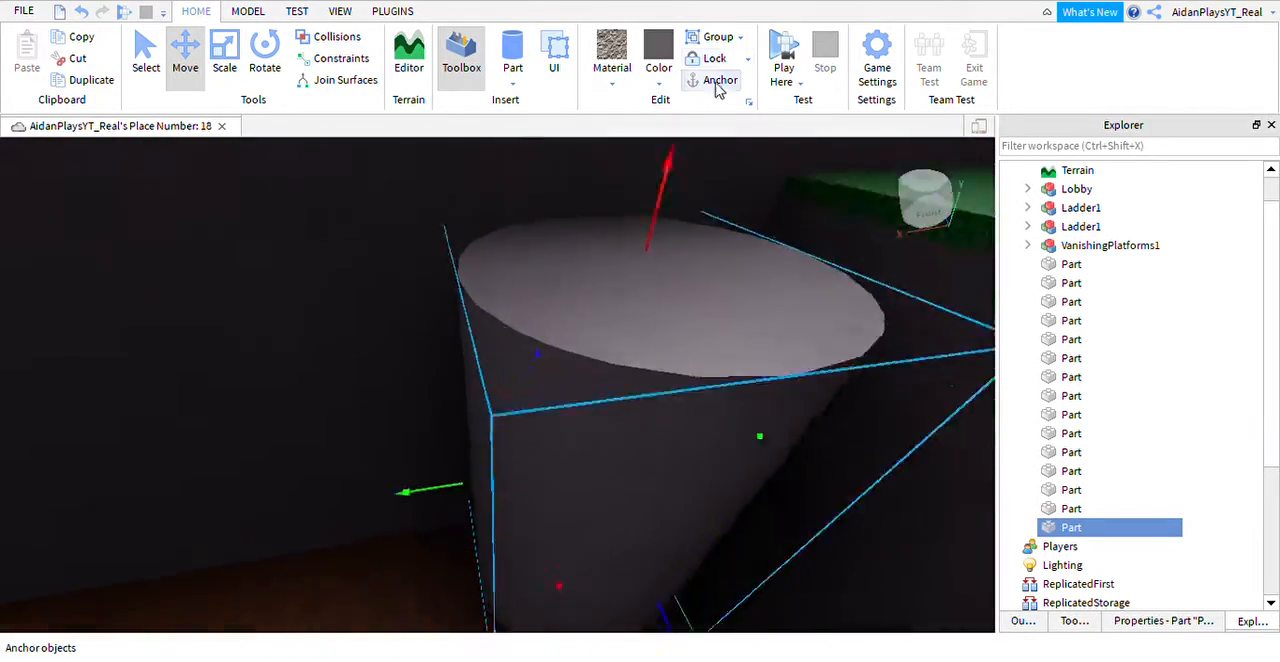
pyautogui.press('d')
pyautogui.click(714, 90)
pyautogui.moveTo(634, 428); pyautogui.dragTo(634, 438, button='right')
pyautogui.press('w')
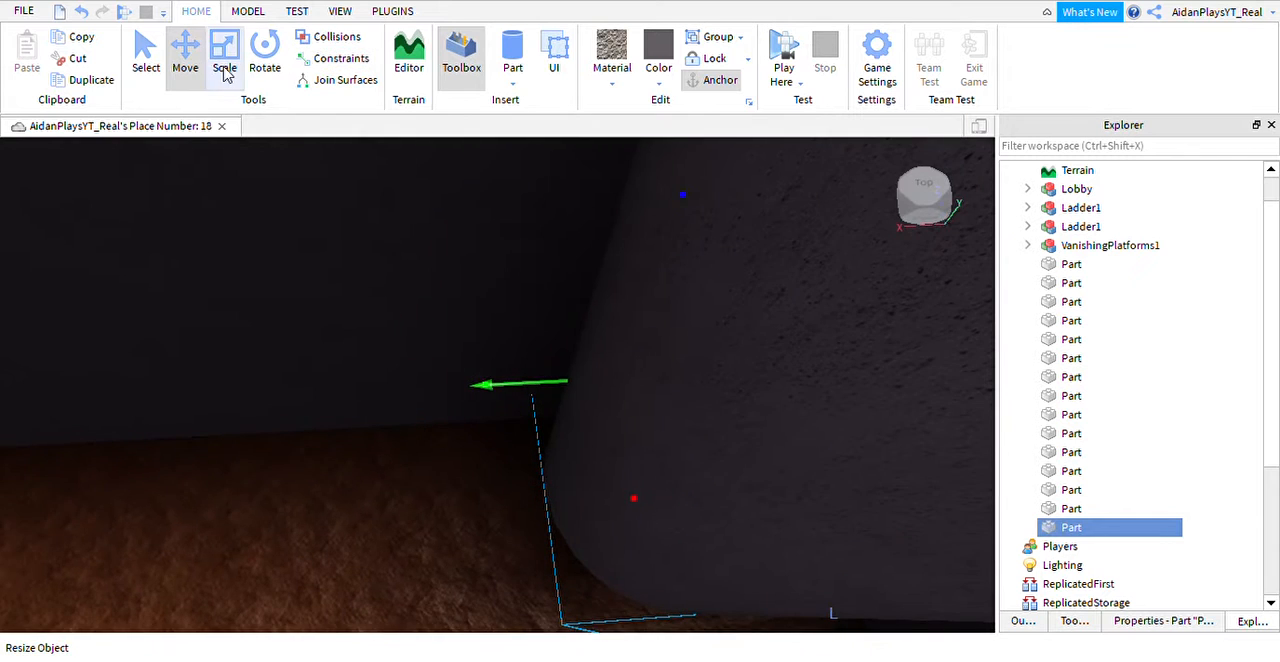
pyautogui.click(224, 68)
pyautogui.moveTo(806, 466); pyautogui.dragTo(704, 527, button='right')
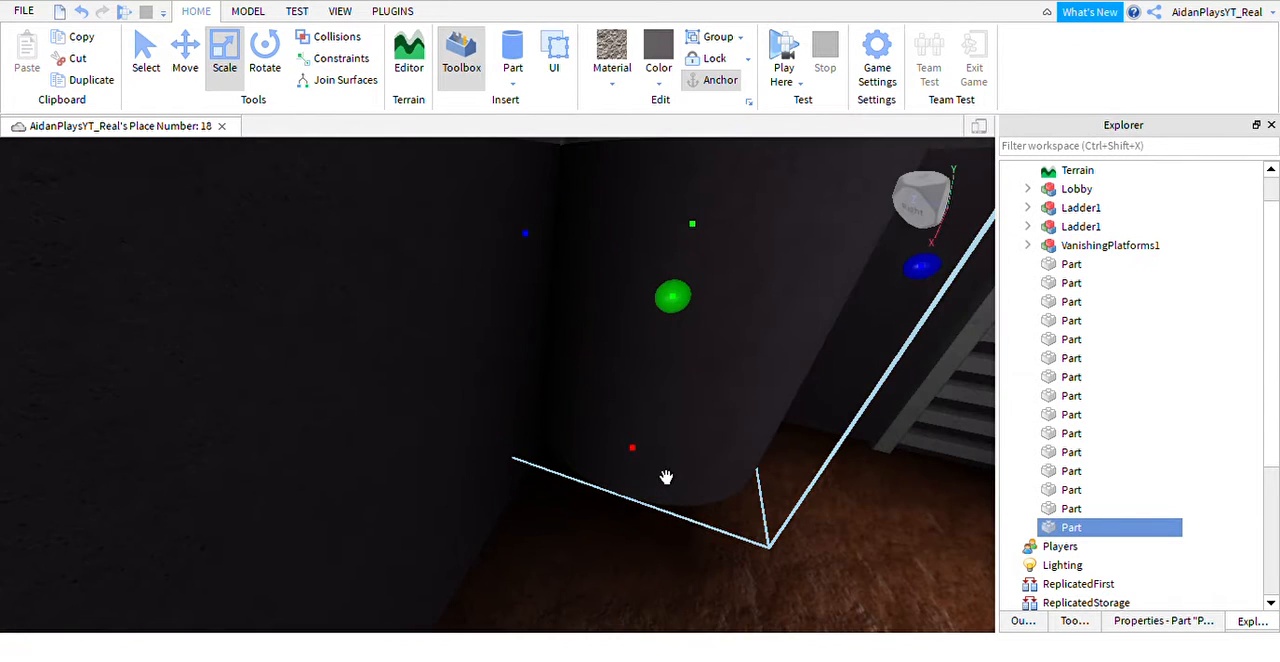
pyautogui.moveTo(666, 478); pyautogui.dragTo(651, 517)
pyautogui.moveTo(651, 517); pyautogui.dragTo(655, 515, button='right')
pyautogui.press('s')
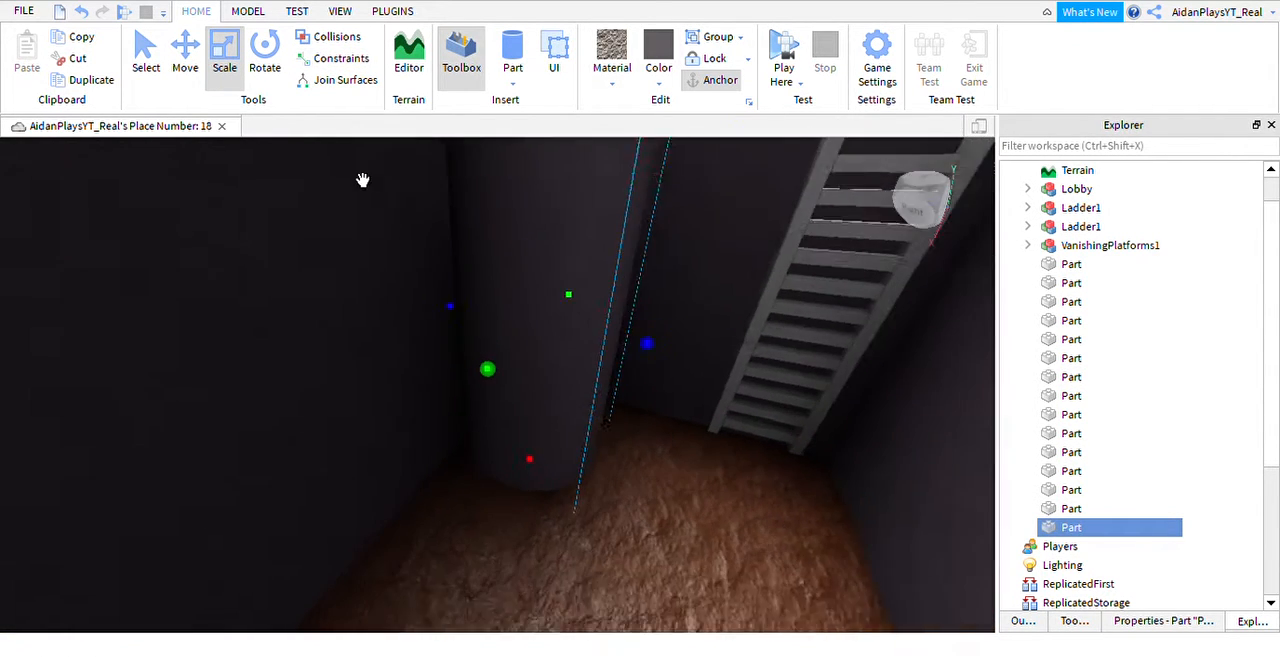
# Sink the round pillar partway into the trench wall and rename it VanishingPlatform.
pyautogui.hotkey('ctrl', '2')
pyautogui.moveTo(454, 339); pyautogui.dragTo(415, 323)
pyautogui.press('w')
pyautogui.moveTo(491, 323); pyautogui.dragTo(518, 310, button='right')
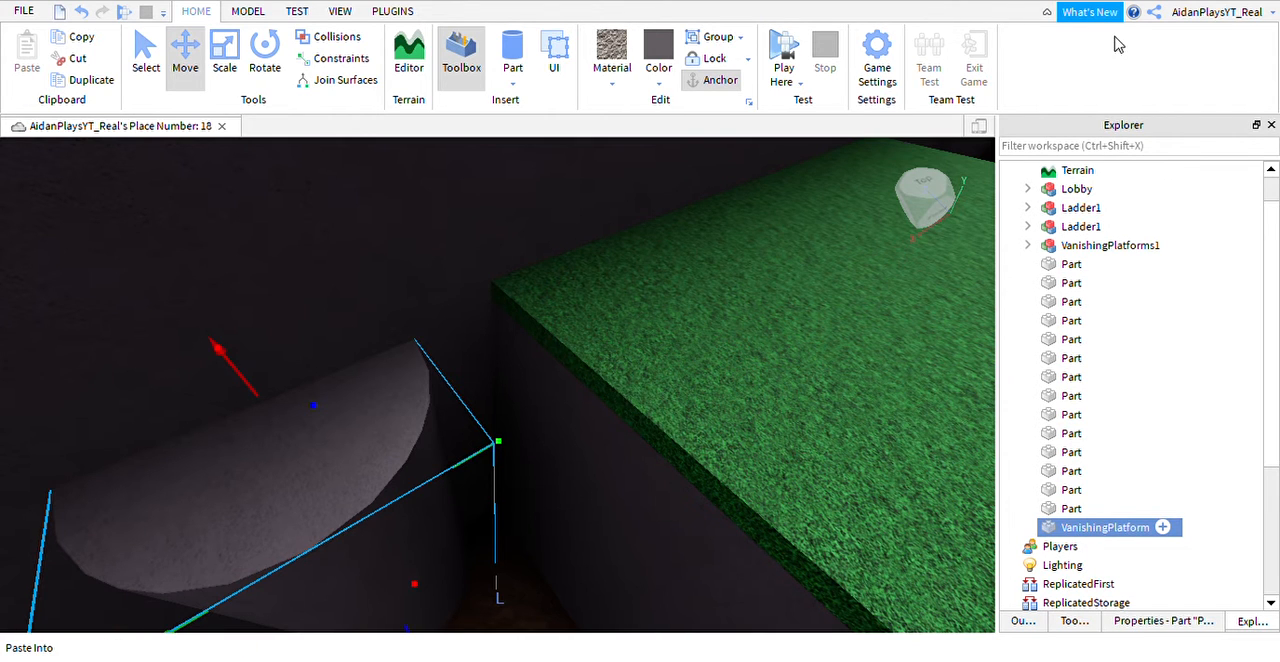
pyautogui.click(991, 272)
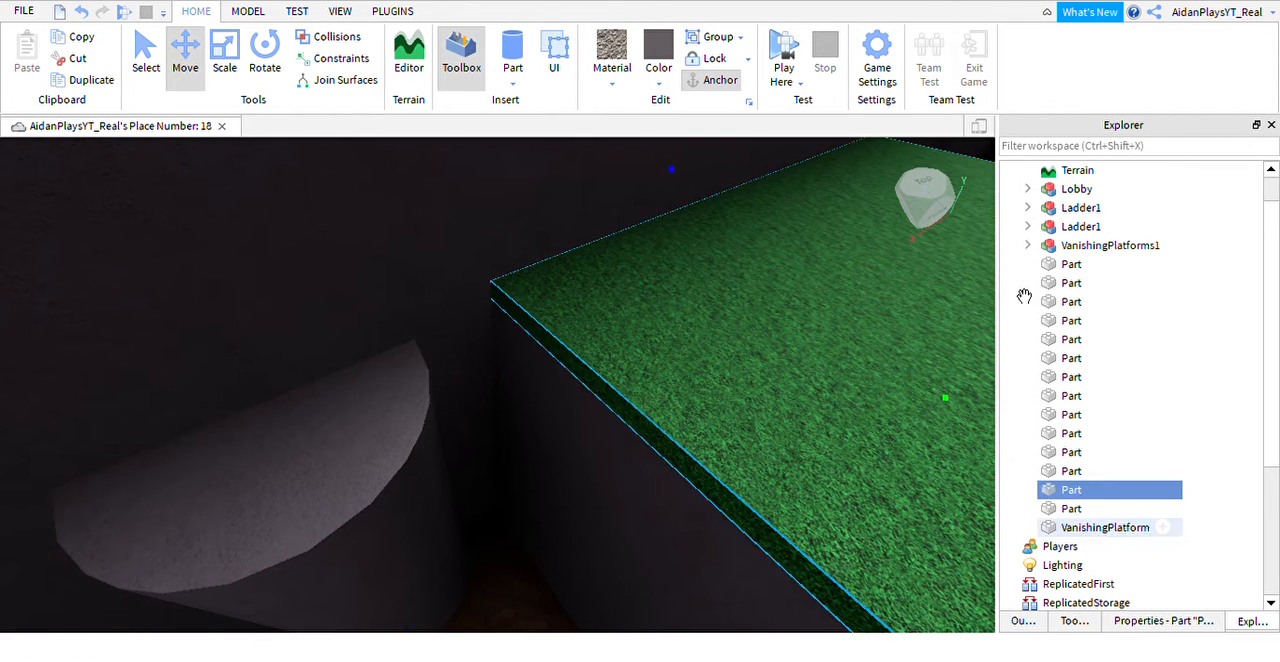
pyautogui.moveTo(882, 345); pyautogui.dragTo(869, 340, button='right')
pyautogui.scroll(-3, 869, 340)
pyautogui.click(600, 422)
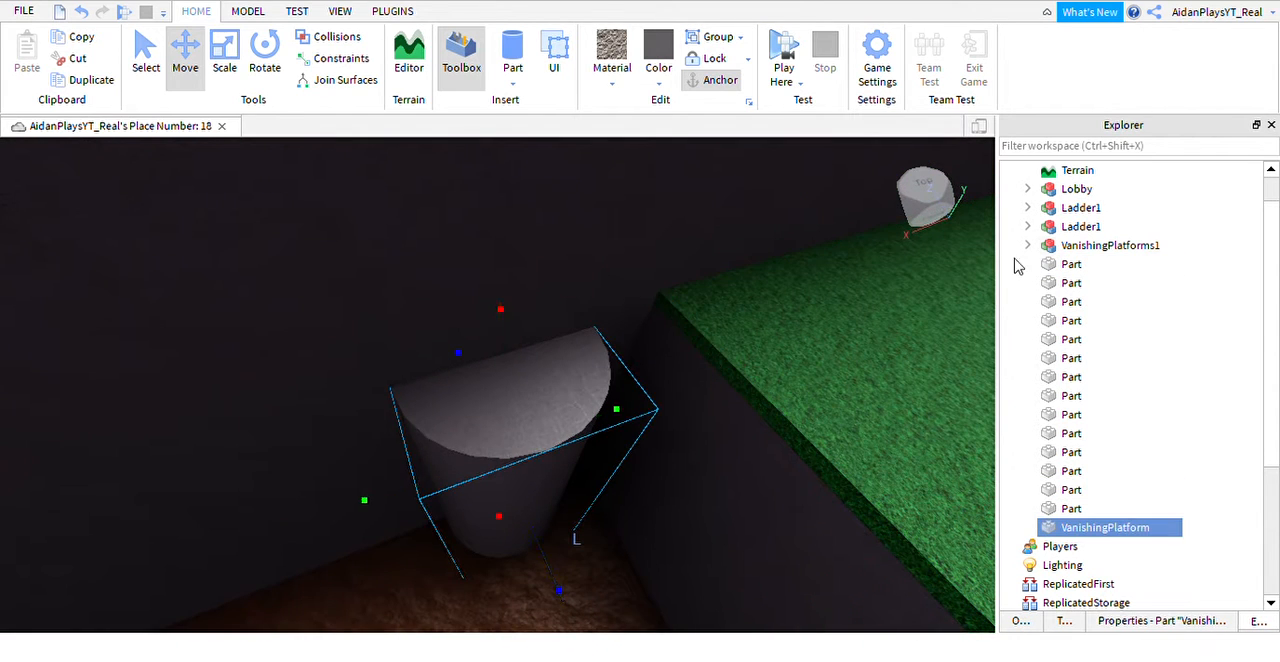
# Copy the VanishingScript from a platform in the VanishingPlatforms1 group into the pillar named VanishingPlatform.
pyautogui.click(1027, 246)
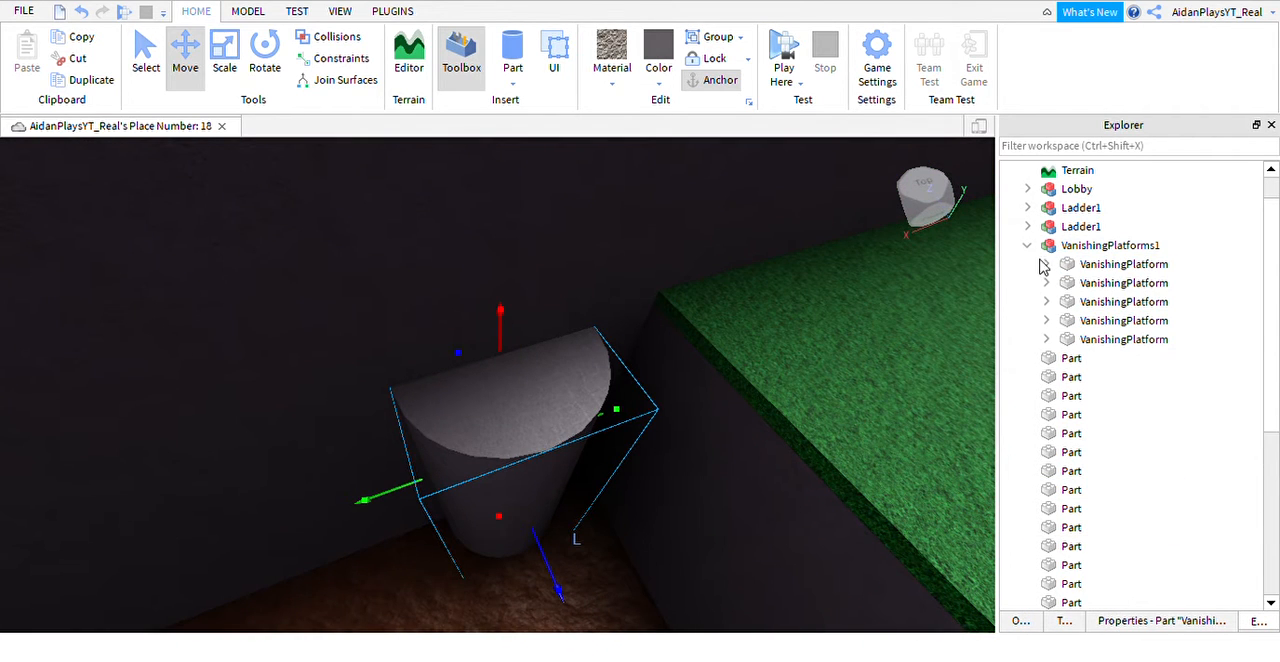
pyautogui.click(1086, 284)
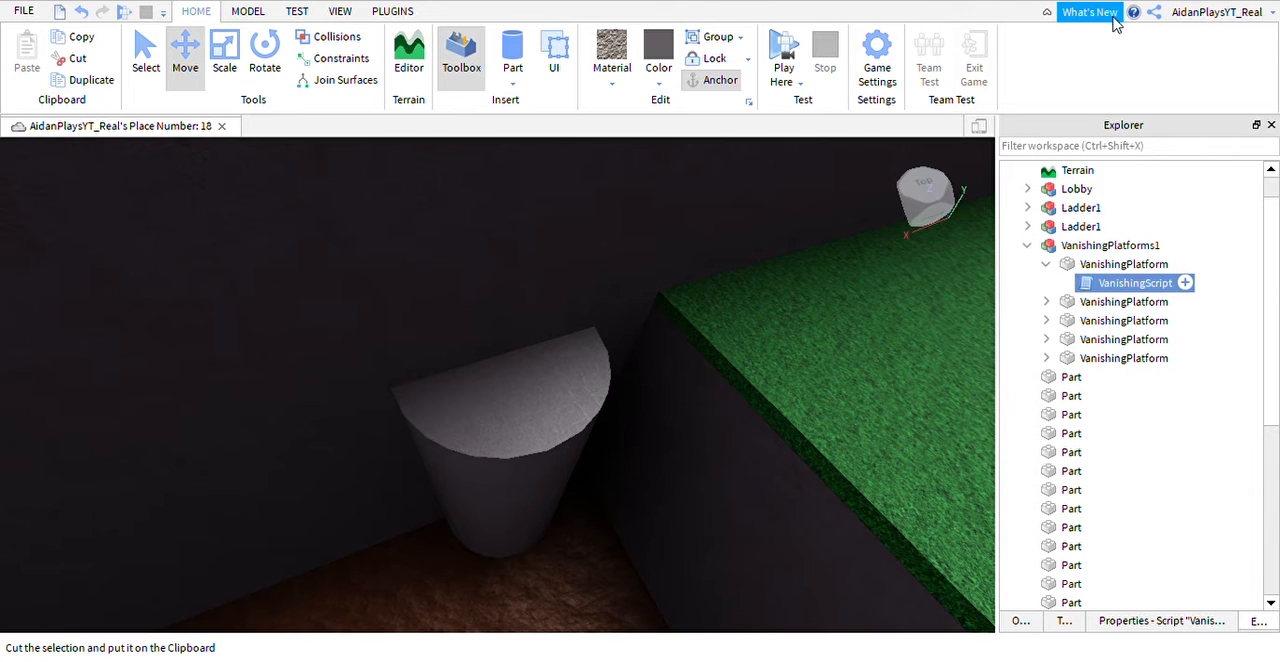
pyautogui.click(1046, 264)
pyautogui.click(1027, 245)
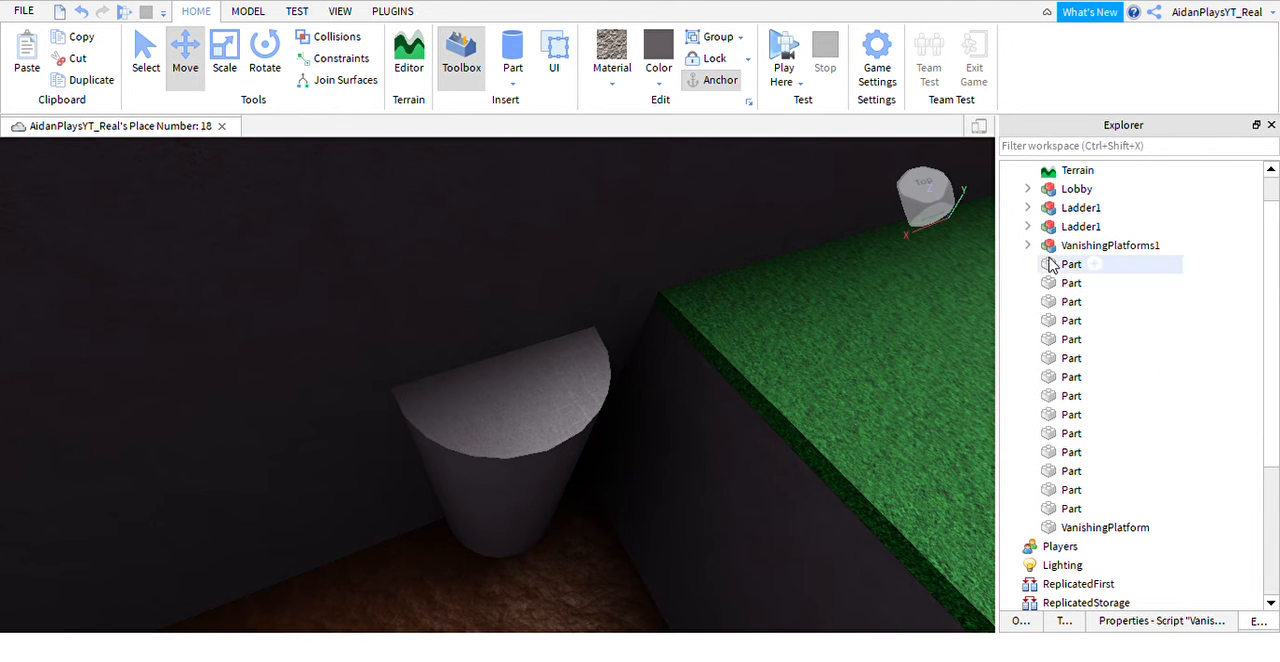
pyautogui.click(1063, 530)
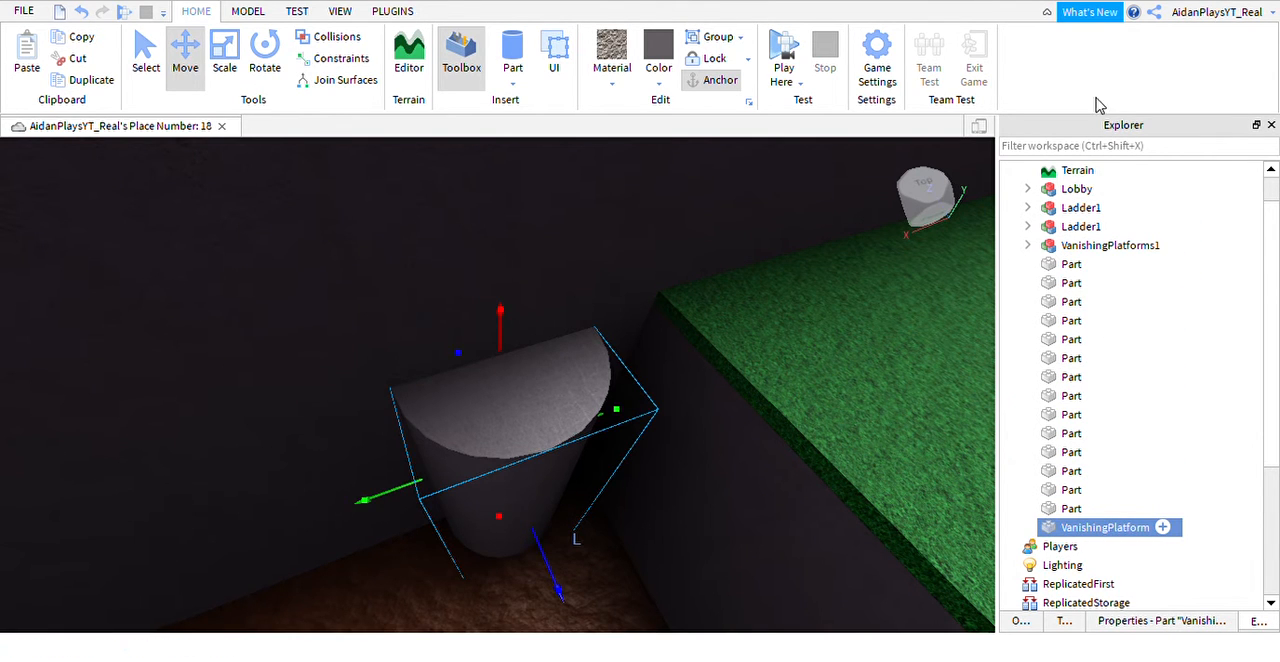
pyautogui.hotkey('ctrl', 'shift', 'v')
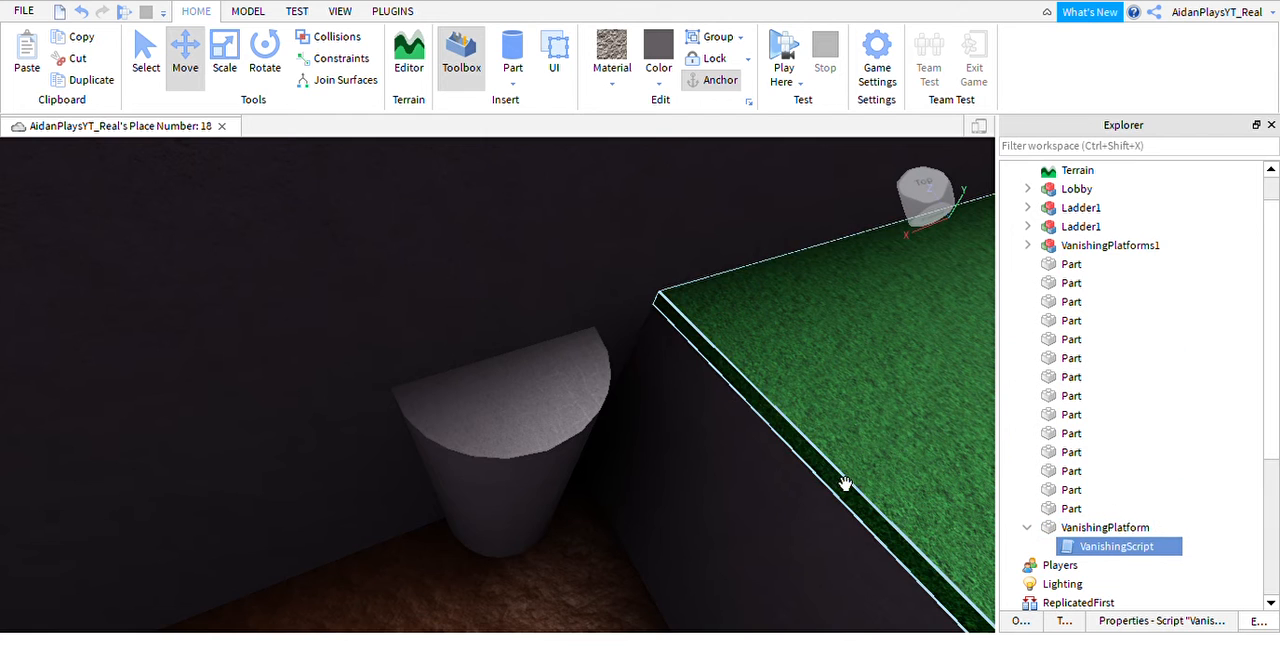
pyautogui.click(572, 487)
pyautogui.press('f')
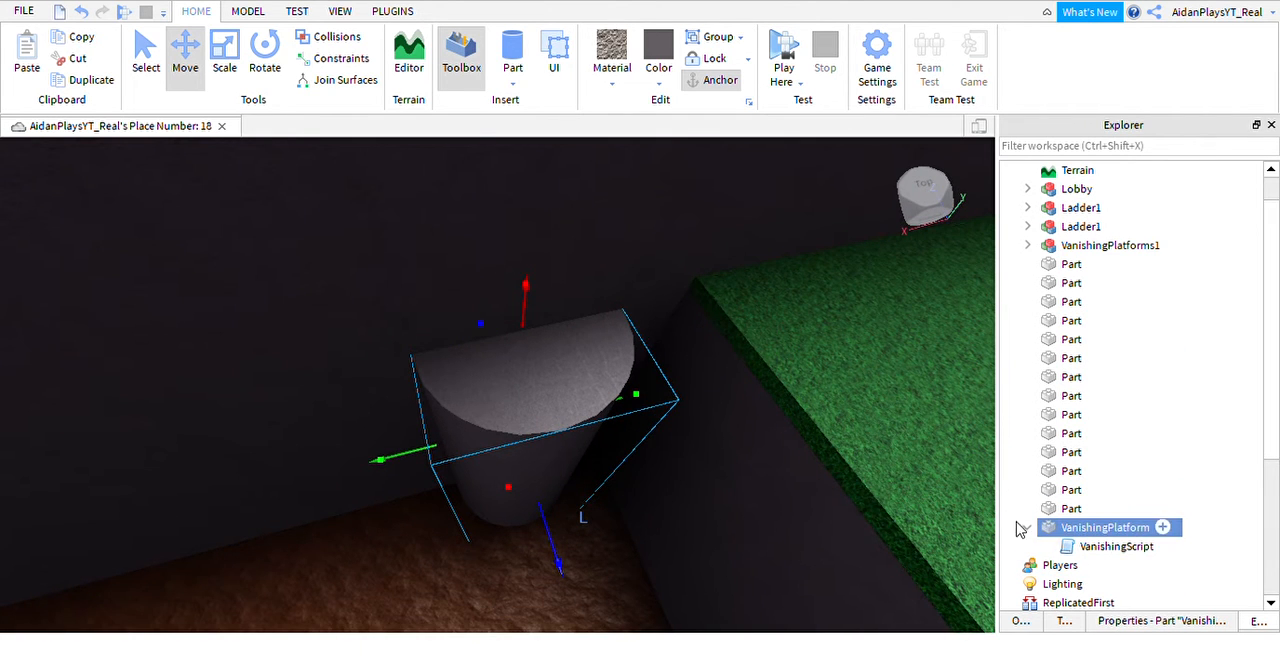
pyautogui.click(1027, 528)
pyautogui.moveTo(600, 488); pyautogui.dragTo(571, 489, button='right')
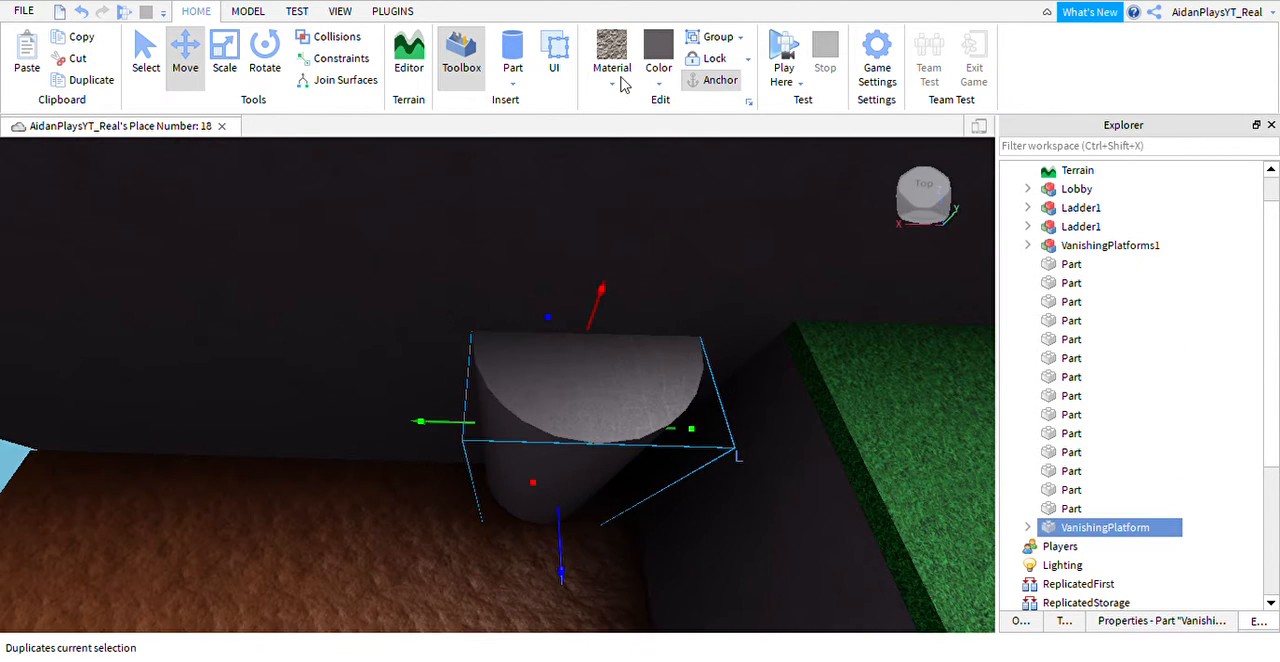
pyautogui.hotkey('ctrl', 'v')
pyautogui.click(524, 425)
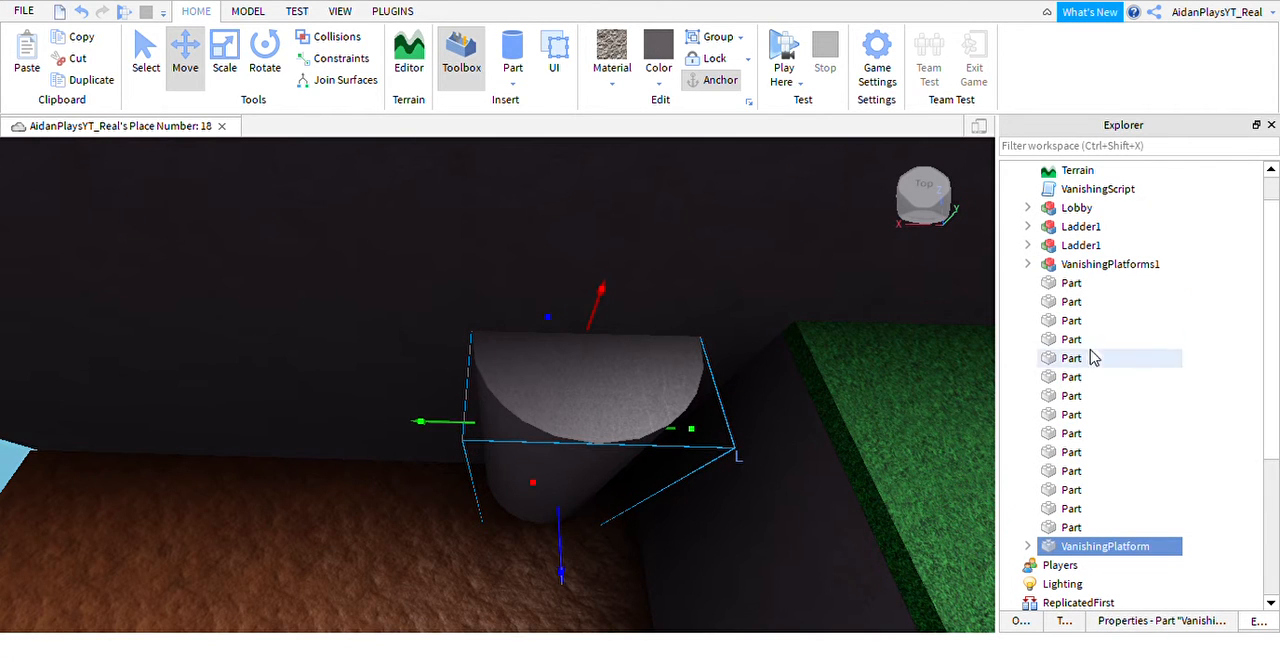
pyautogui.click(1029, 264)
pyautogui.click(1029, 265)
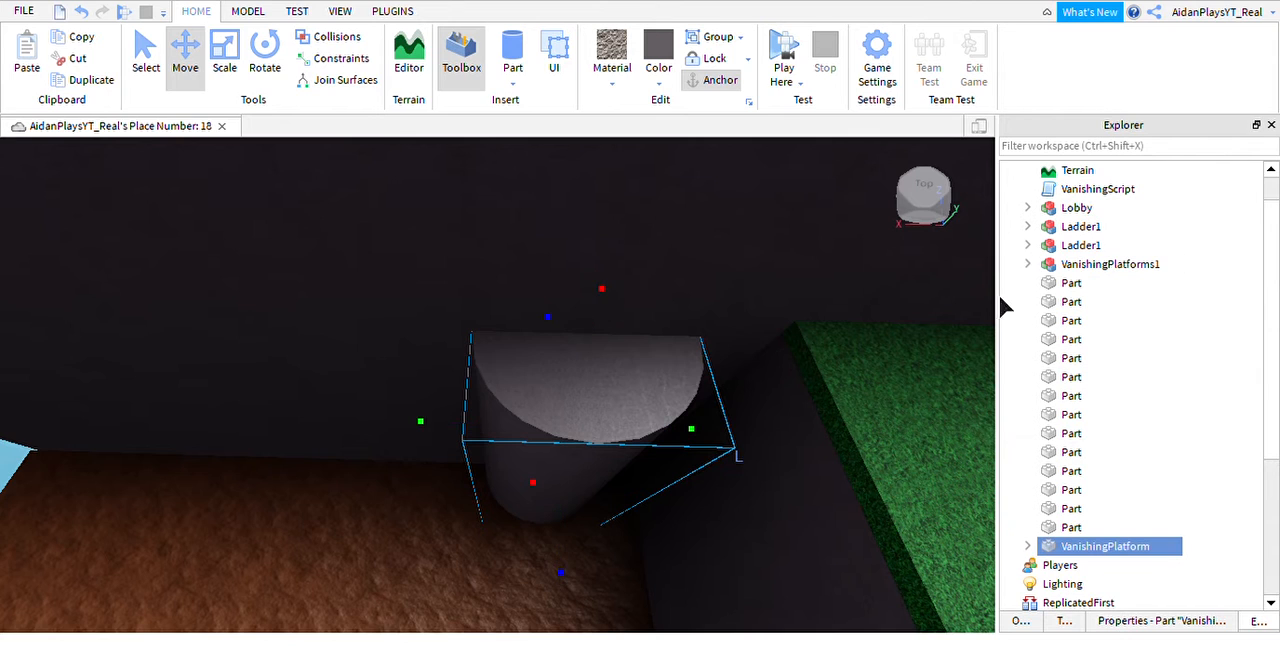
pyautogui.click(1028, 264)
pyautogui.click(1028, 265)
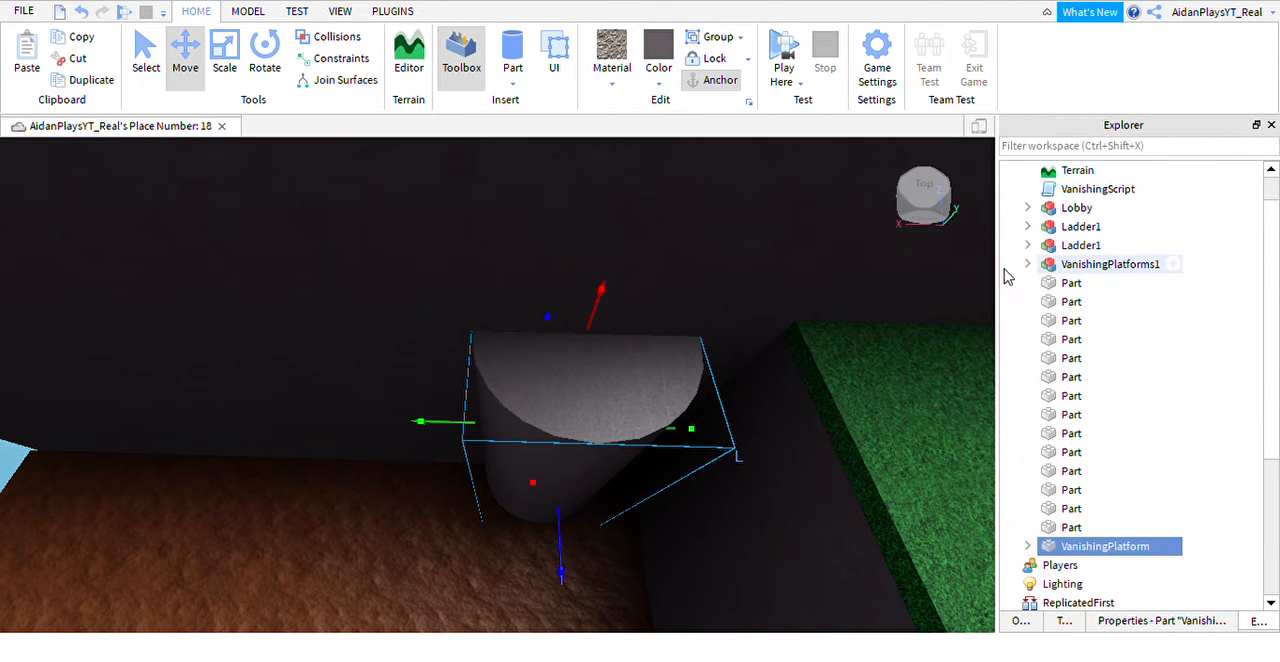
pyautogui.click(85, 16)
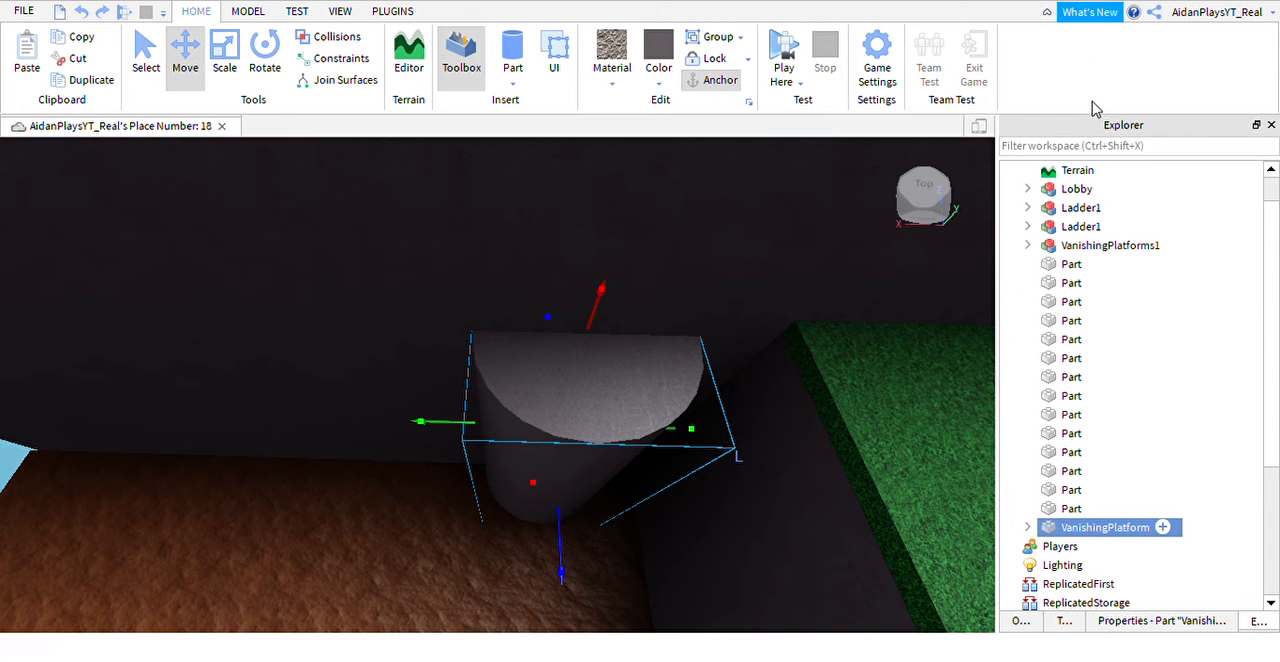
# Duplicate the scripted pillar and place the copy further along the same wall, leaving a gap to jump.
pyautogui.hotkey('ctrl', 'd')
pyautogui.moveTo(755, 592); pyautogui.dragTo(680, 495, button='right')
pyautogui.moveTo(613, 426); pyautogui.dragTo(437, 355)
pyautogui.moveTo(474, 349); pyautogui.dragTo(791, 428, button='right')
# Duplicate the dark wall block beneath the grass ledge and move the copy to the opposite end of the brown trench floor.
pyautogui.click(794, 428)
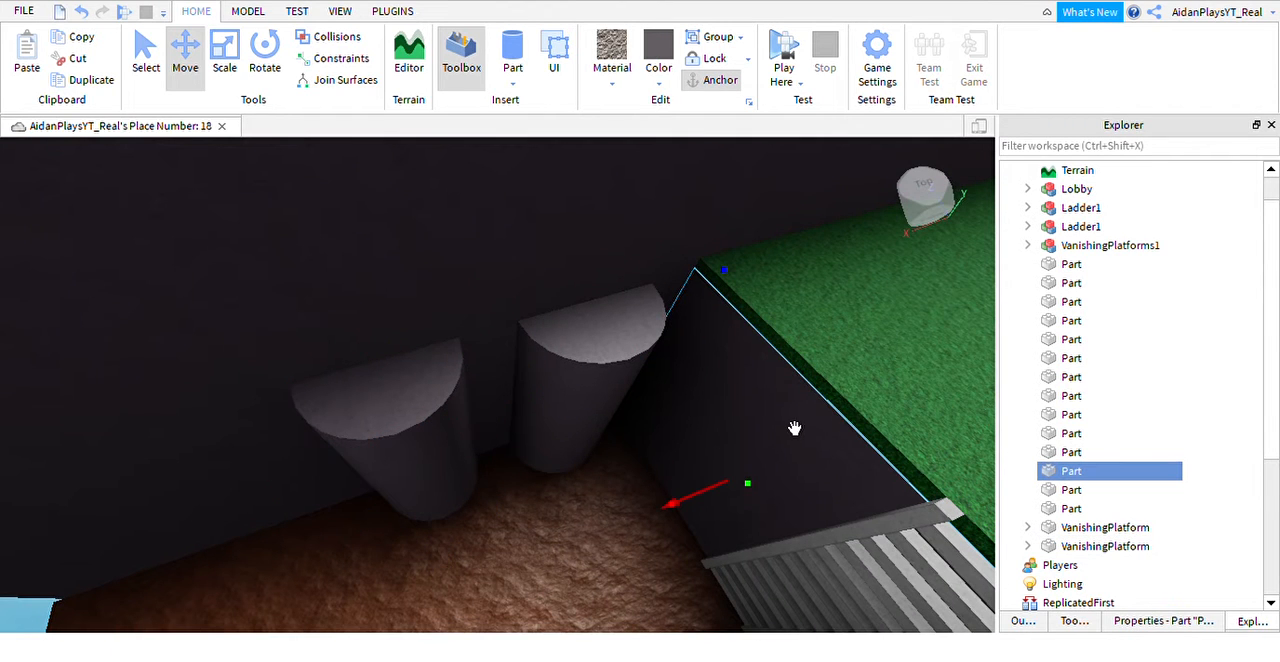
pyautogui.hotkey('ctrl', 'd')
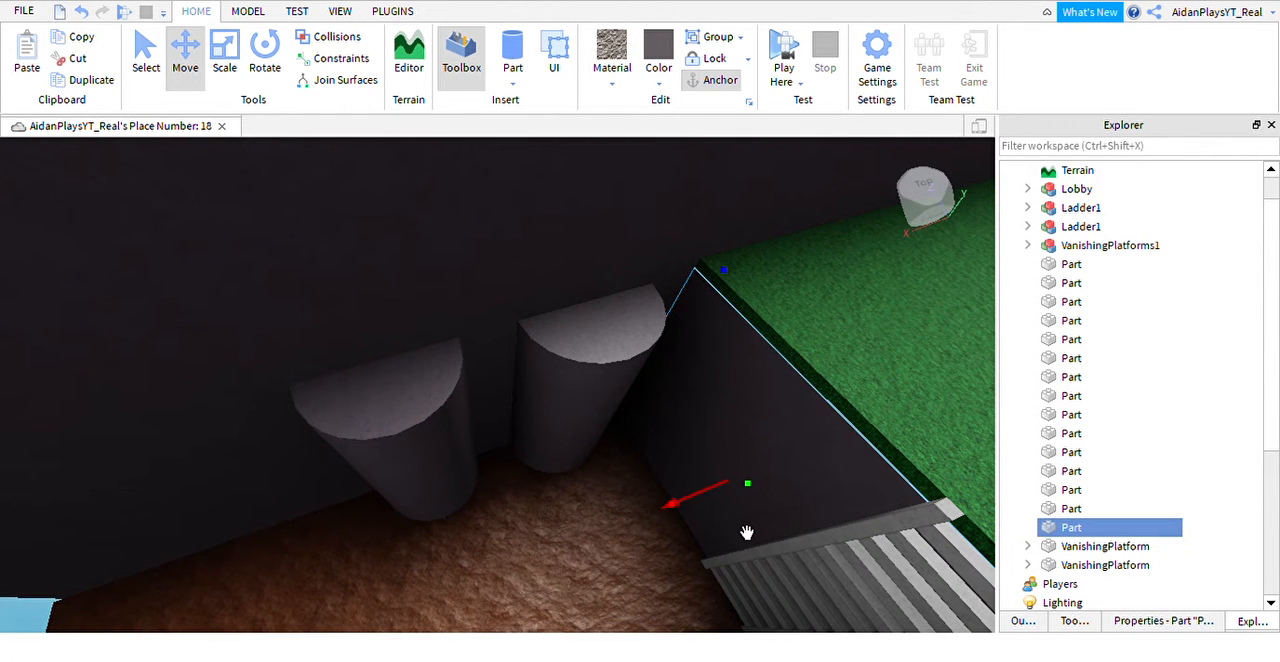
pyautogui.moveTo(746, 533); pyautogui.dragTo(611, 563)
pyautogui.moveTo(723, 528); pyautogui.dragTo(611, 563, button='right')
pyautogui.moveTo(611, 563); pyautogui.dragTo(376, 460)
pyautogui.moveTo(611, 563); pyautogui.dragTo(376, 460, button='right')
pyautogui.moveTo(376, 460); pyautogui.dragTo(270, 370)
pyautogui.moveTo(587, 395); pyautogui.dragTo(714, 426, button='right')
# Duplicate the second pillar and space the third one further along the wall, before the far end block.
pyautogui.click(714, 426)
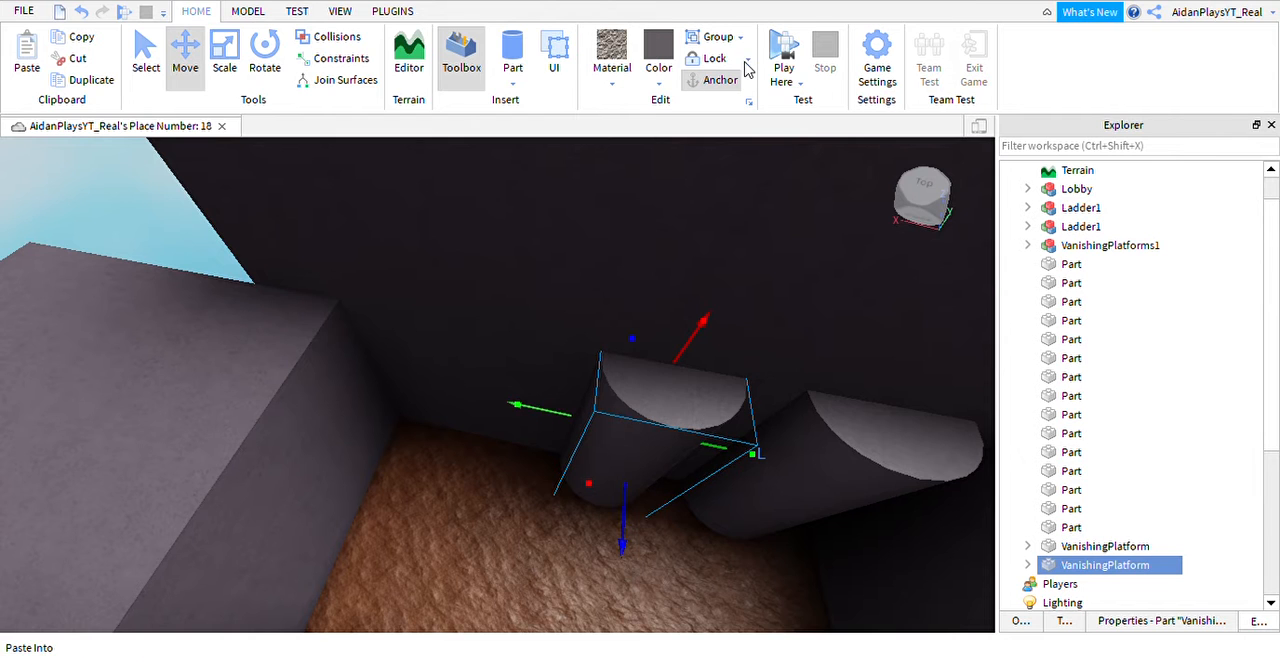
pyautogui.hotkey('ctrl', 'd')
pyautogui.press('a')
pyautogui.moveTo(598, 450); pyautogui.dragTo(513, 422)
pyautogui.moveTo(574, 410); pyautogui.dragTo(578, 411, button='right')
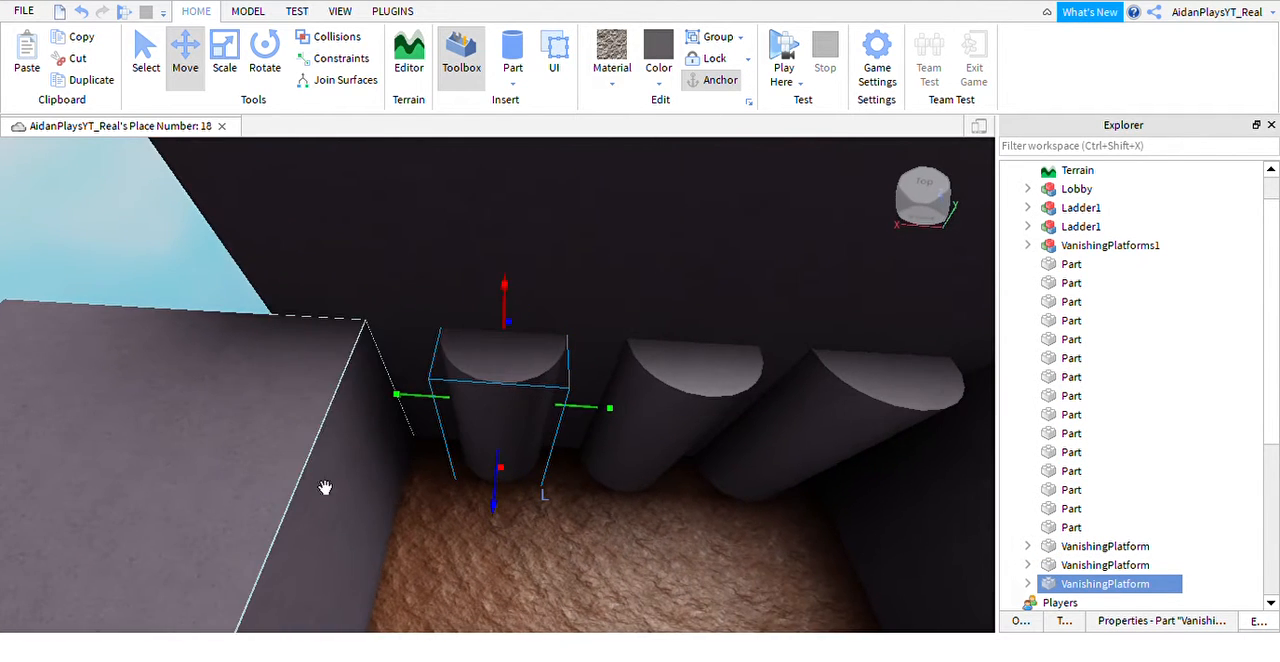
# Shift the dark block at the far end of the trench slightly closer to the third pillar.
pyautogui.click(422, 594)
pyautogui.moveTo(443, 553); pyautogui.dragTo(480, 554)
pyautogui.press('s')
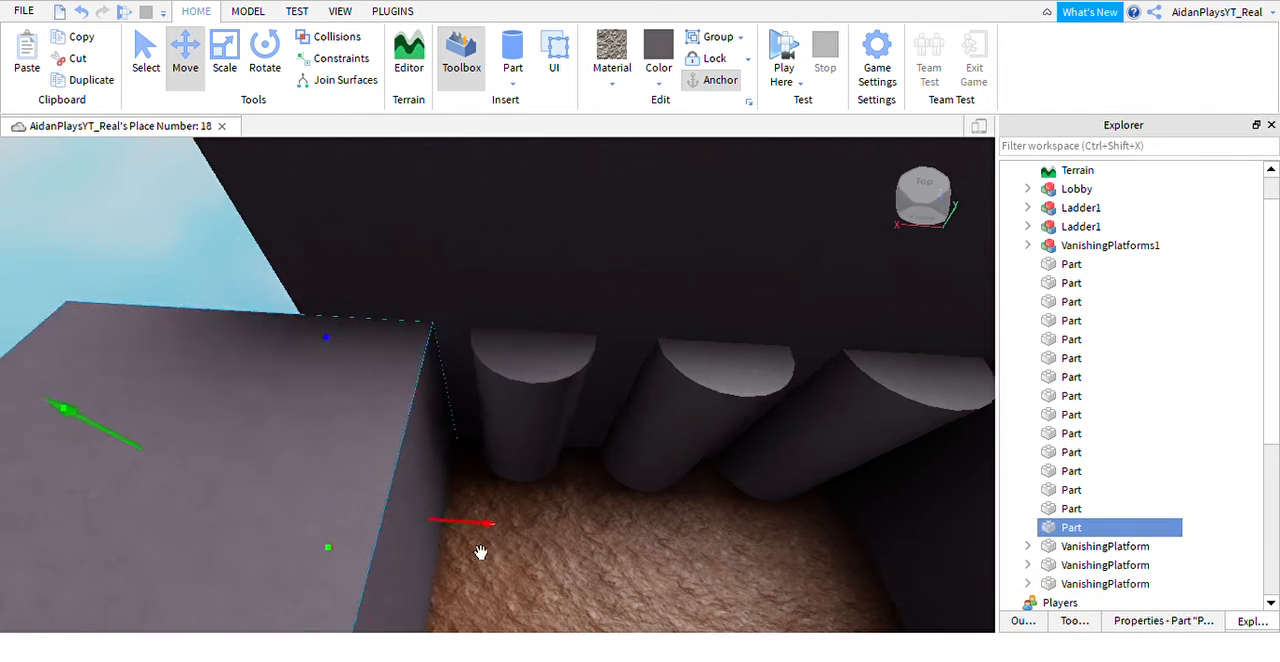
# Duplicate the grass slab from the ladder ledge and place the copy on top of the far end block.
pyautogui.press('a')
pyautogui.moveTo(480, 554); pyautogui.dragTo(571, 380, button='right')
pyautogui.click(580, 383)
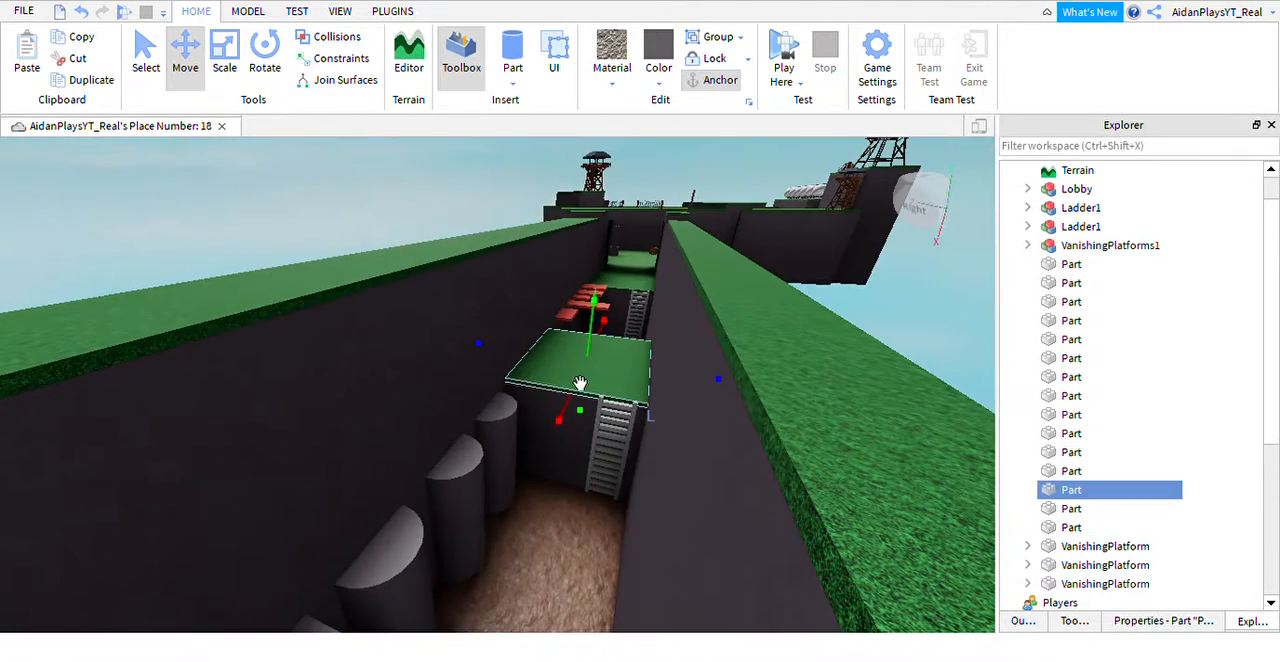
pyautogui.moveTo(585, 452); pyautogui.dragTo(387, 501)
pyautogui.press('d')
pyautogui.moveTo(417, 447); pyautogui.dragTo(449, 416, button='right')
# Lengthen the dark side wall behind the pillars past the new grass platform and stretch its grass strip to match.
pyautogui.click(510, 322)
pyautogui.scroll(-2, 508, 322)
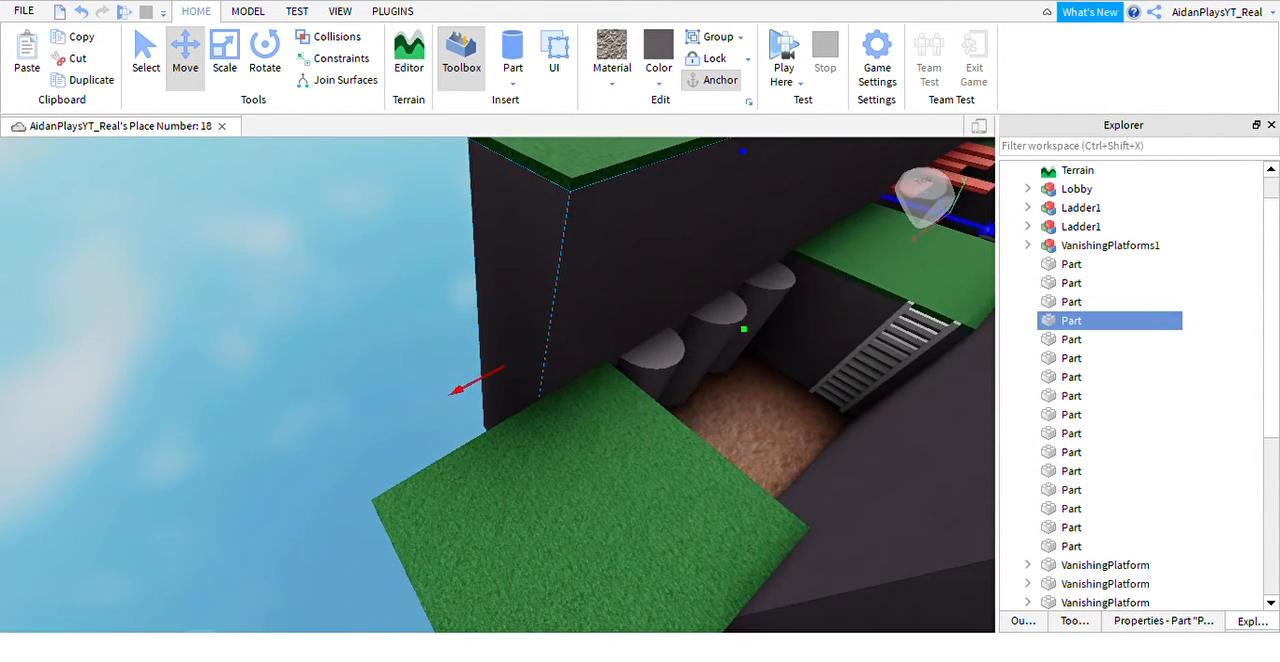
pyautogui.click(224, 60)
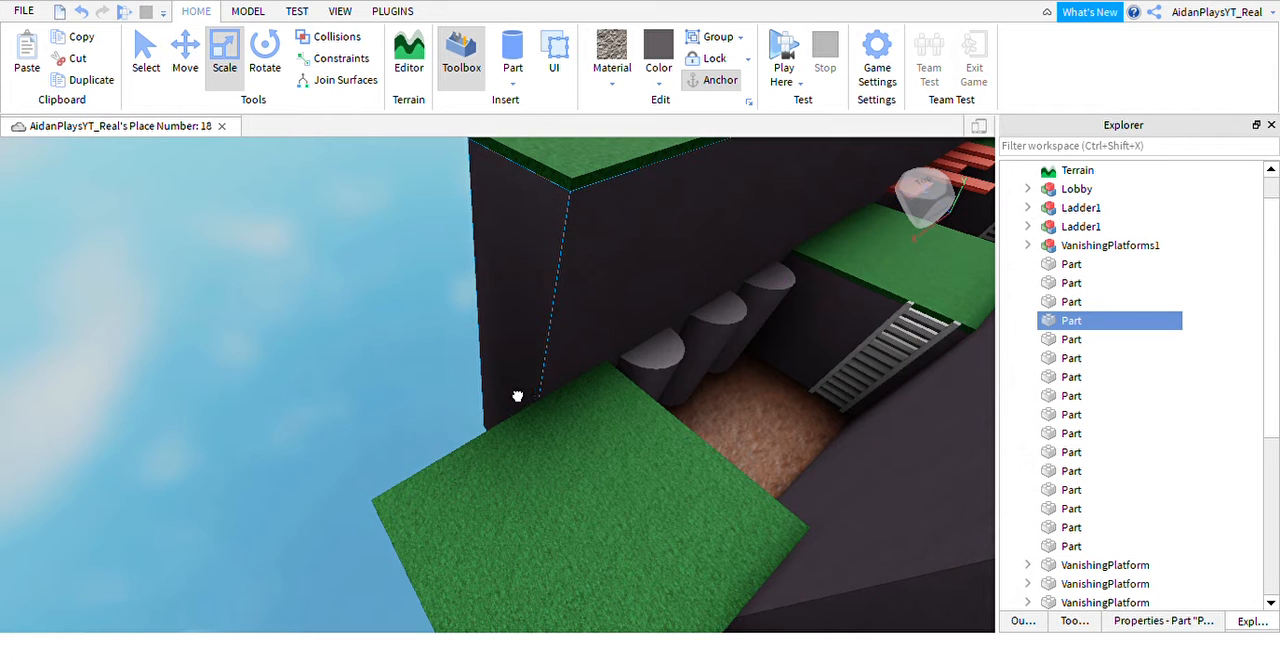
pyautogui.moveTo(514, 394); pyautogui.dragTo(420, 378)
pyautogui.click(81, 11)
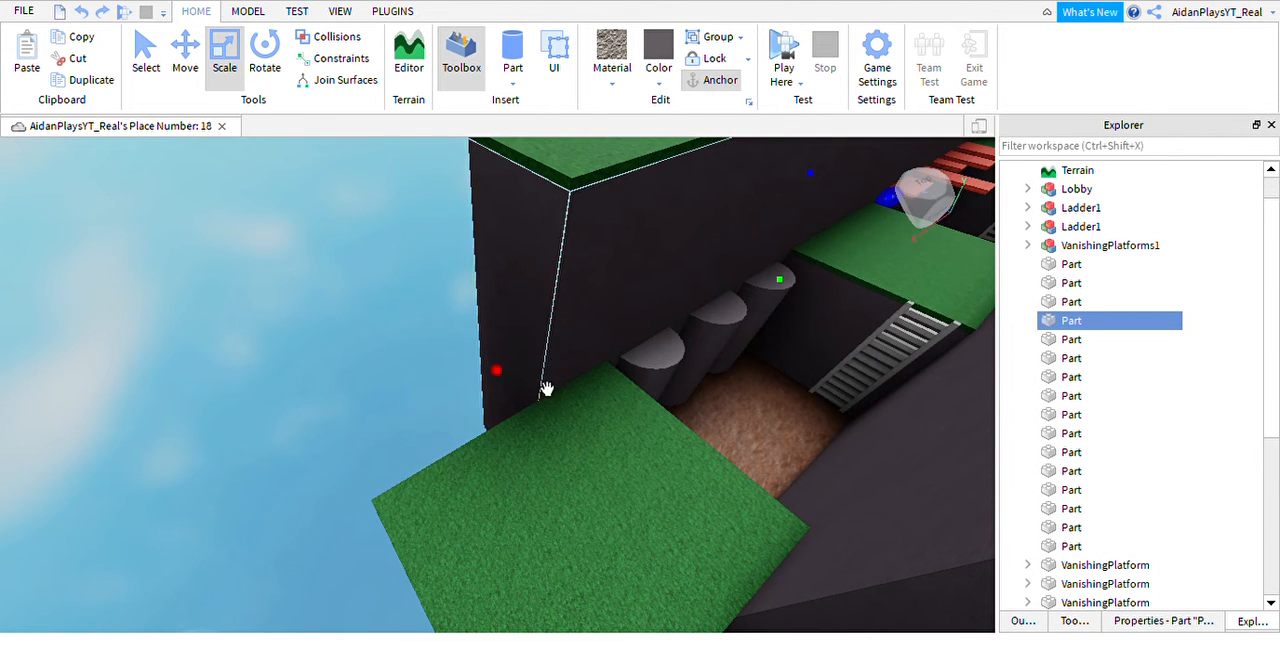
pyautogui.moveTo(521, 401); pyautogui.dragTo(366, 509)
pyautogui.moveTo(600, 283); pyautogui.dragTo(570, 281, button='right')
pyautogui.click(568, 280)
pyautogui.click(542, 328)
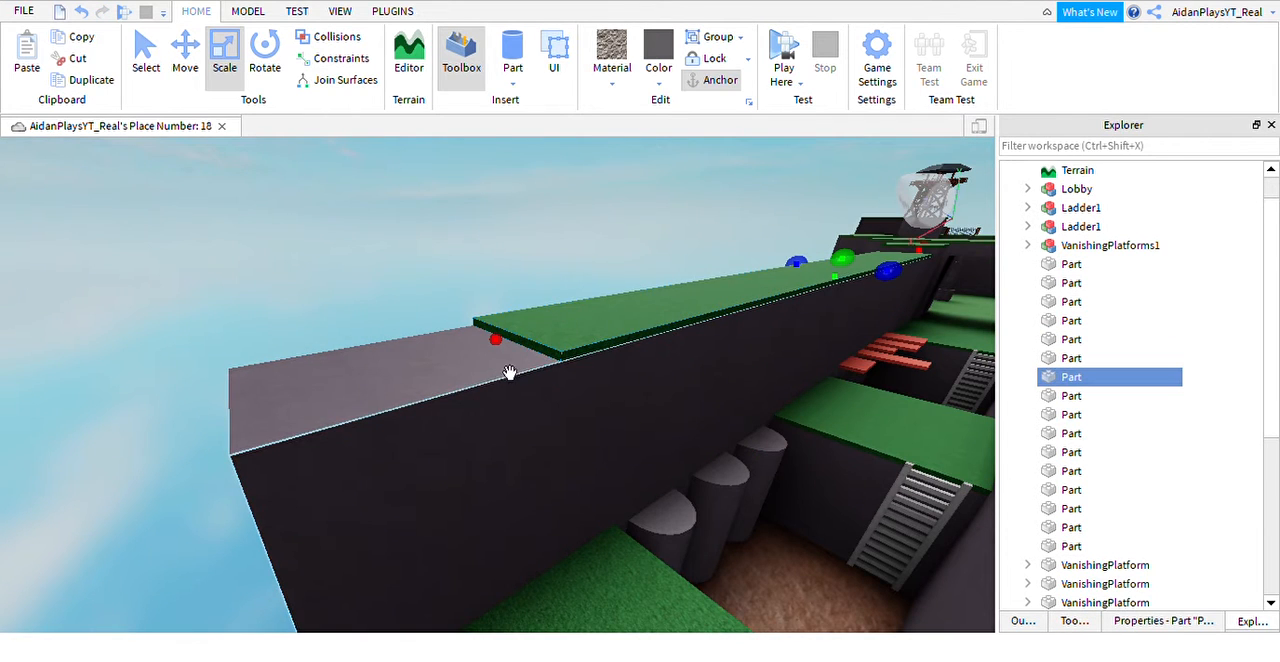
pyautogui.moveTo(531, 370); pyautogui.dragTo(250, 494)
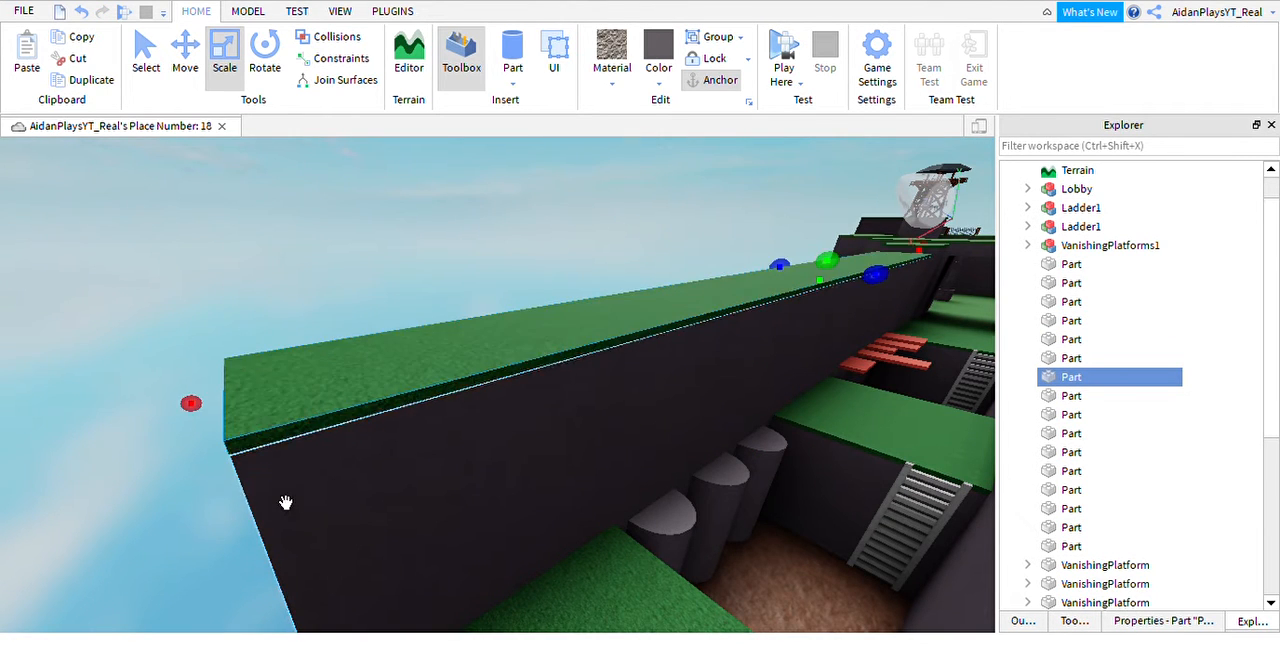
# Lengthen the opposite dark side wall to the outer end of the new grass platform and extend its grass strip over it.
pyautogui.moveTo(286, 502); pyautogui.dragTo(611, 411, button='right')
pyautogui.click(777, 394)
pyautogui.moveTo(777, 394); pyautogui.dragTo(737, 491, button='right')
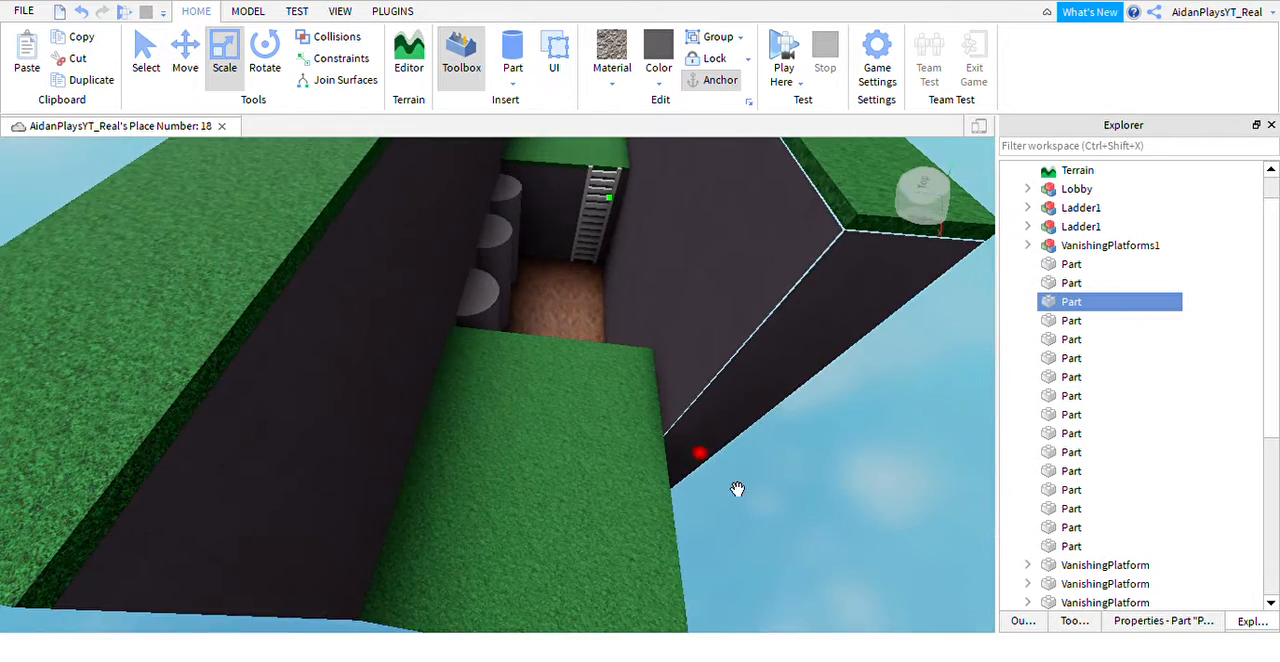
pyautogui.scroll(2, 745, 509)
pyautogui.moveTo(745, 509); pyautogui.dragTo(746, 509)
pyautogui.moveTo(745, 509); pyautogui.dragTo(746, 509, button='right')
pyautogui.moveTo(746, 509); pyautogui.dragTo(731, 504)
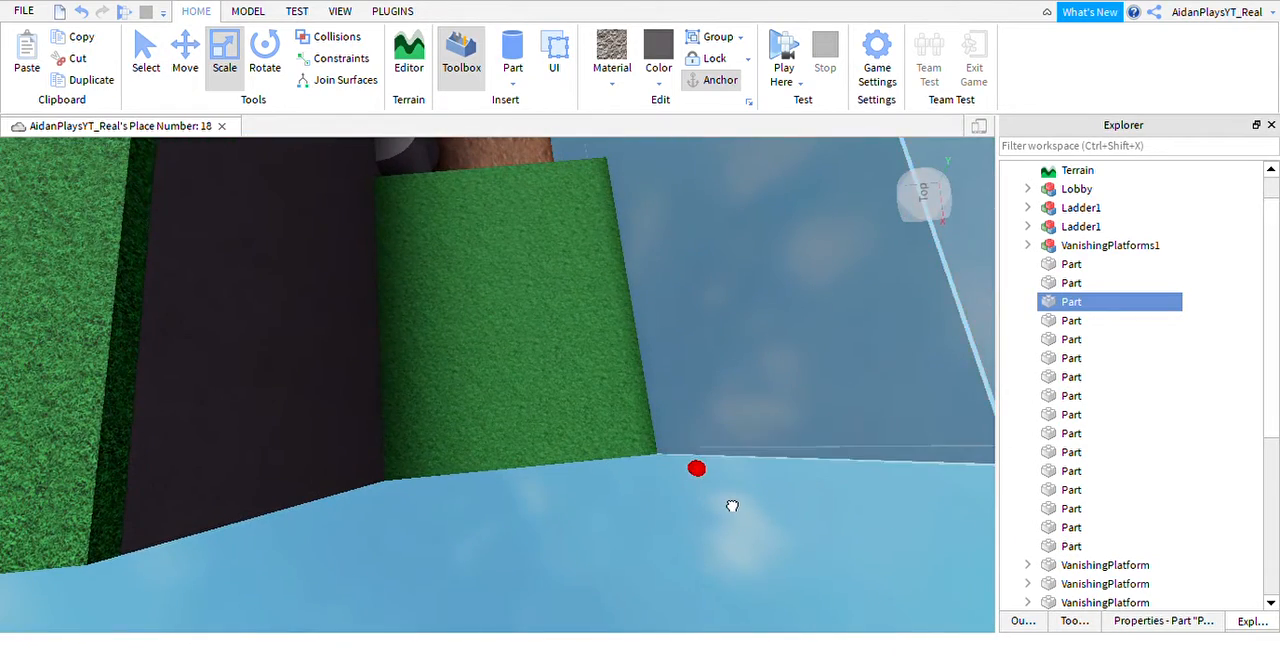
pyautogui.moveTo(731, 503); pyautogui.dragTo(732, 458, button='right')
pyautogui.click(688, 249)
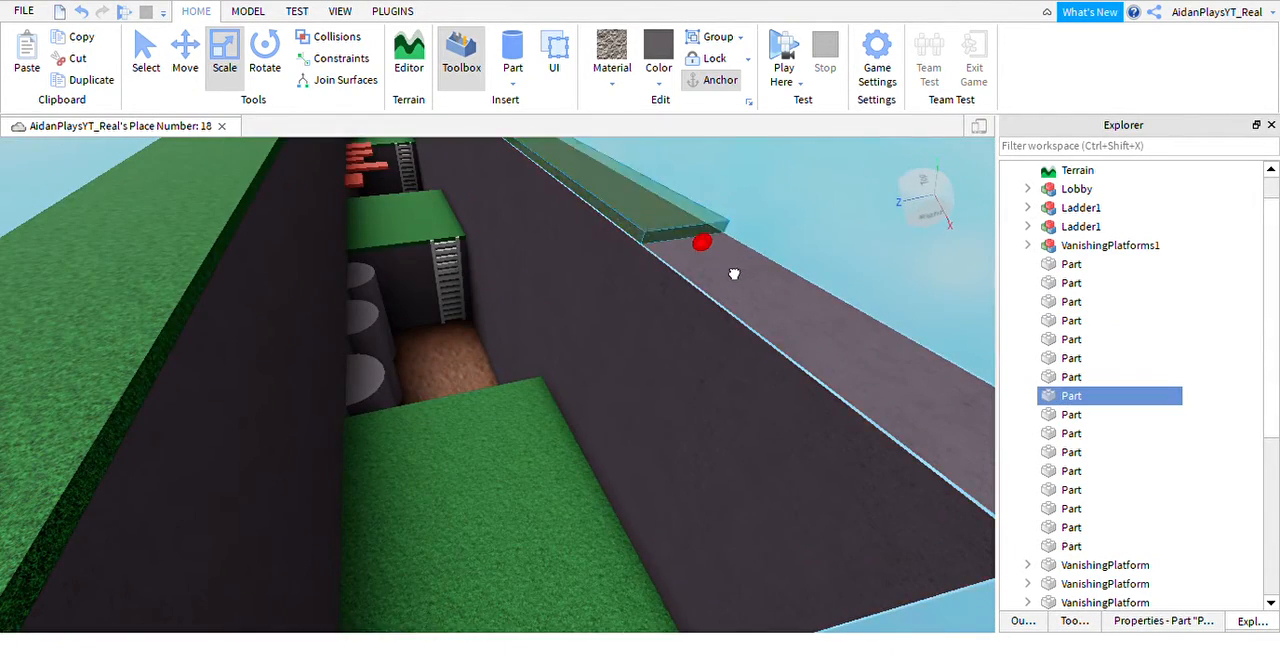
pyautogui.moveTo(734, 274); pyautogui.dragTo(646, 443, button='right')
# Open the VanishingScript of the pillar nearest the ladder and set the wait before Disappear() to 4.
pyautogui.click(648, 445)
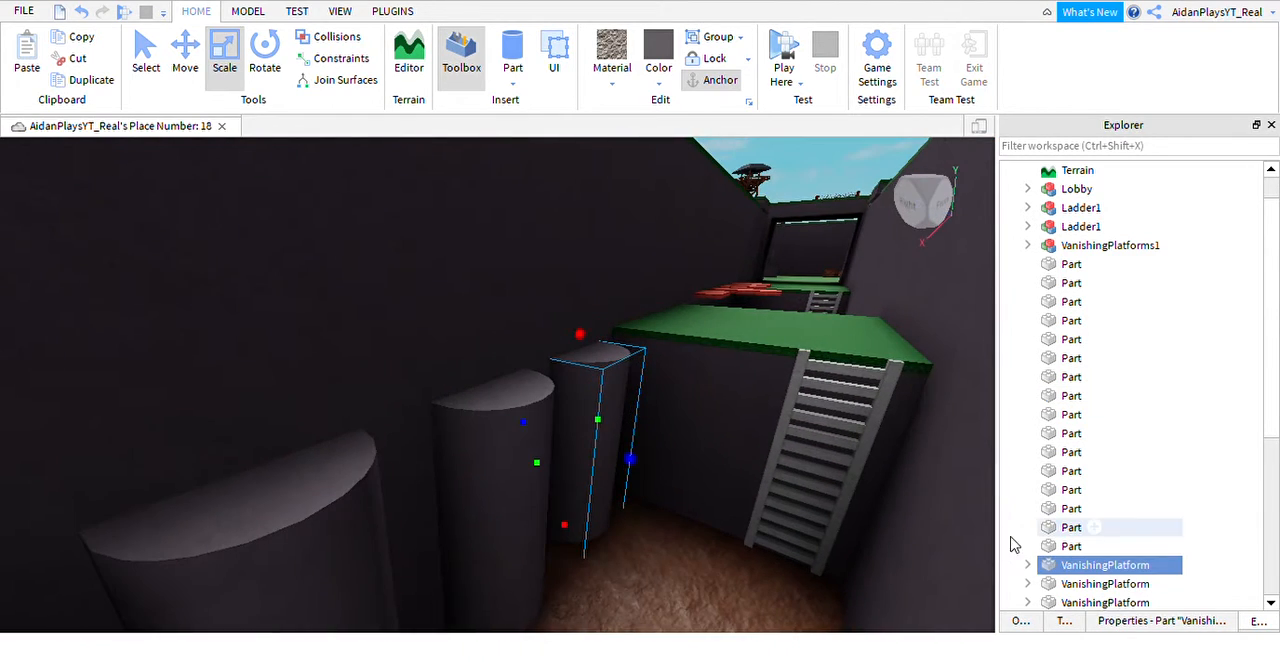
pyautogui.click(1029, 566)
pyautogui.doubleClick(1090, 584)
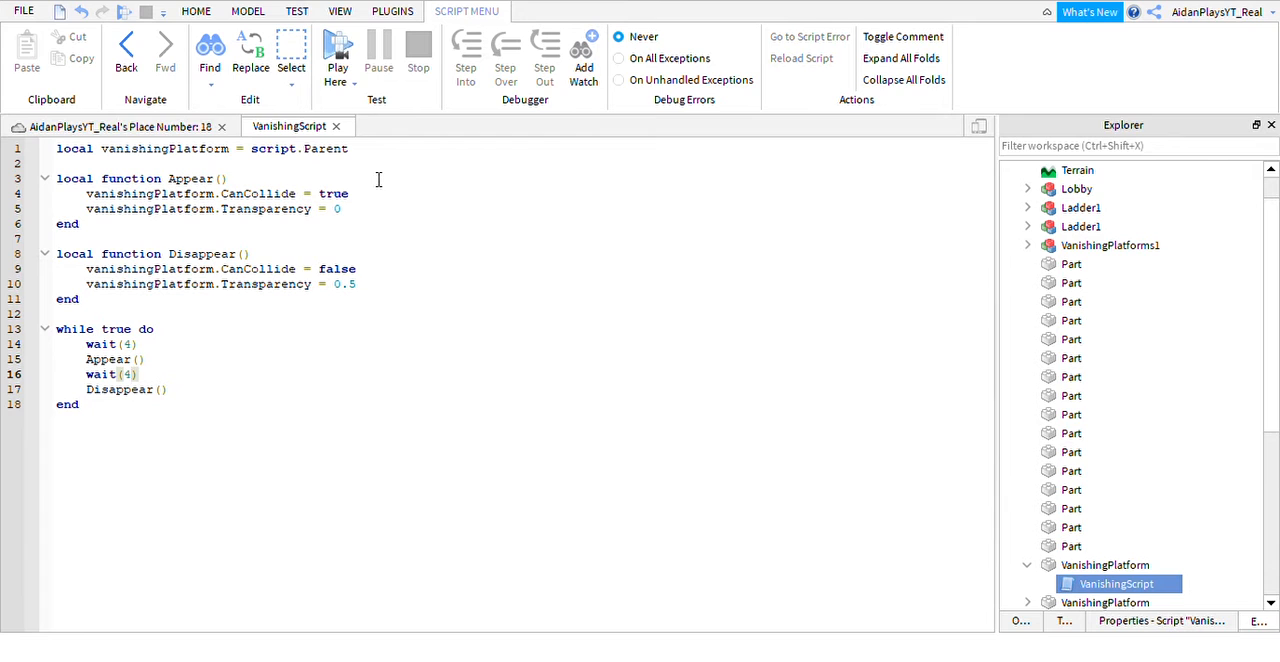
pyautogui.click(1028, 567)
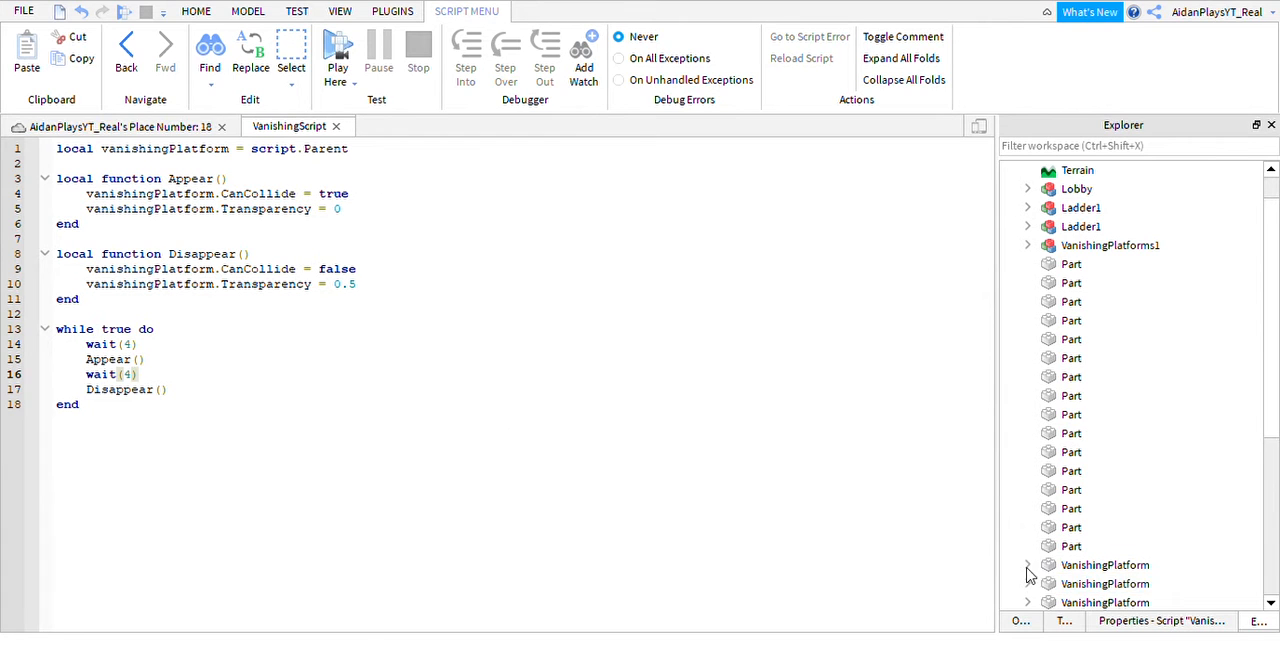
# Open the middle pillar's VanishingScript and set the wait before Disappear() to 5.
pyautogui.click(1030, 583)
pyautogui.scroll(-1, 1037, 580)
pyautogui.scroll(-1, 1037, 585)
pyautogui.doubleClick(1110, 490)
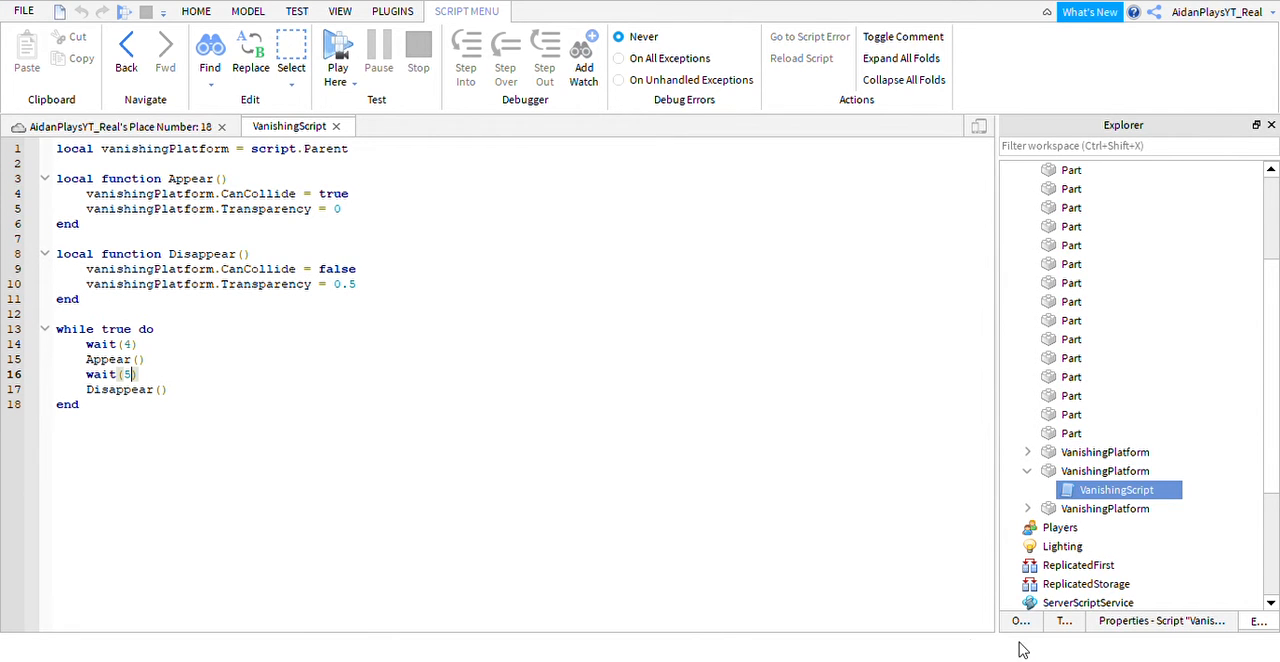
# Set the wait before Disappear() to 6 in the third pillar's VanishingScript, then close the script and collapse the expanded pillars.
pyautogui.click(1027, 508)
pyautogui.click(1073, 528)
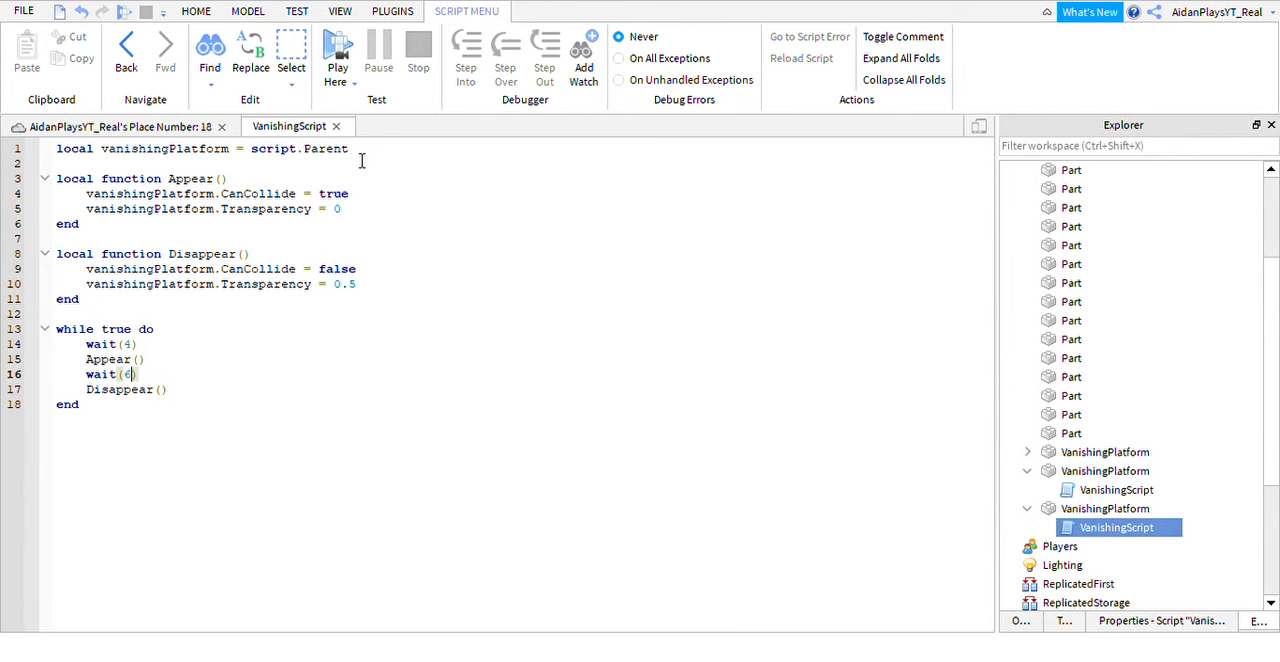
pyautogui.click(338, 127)
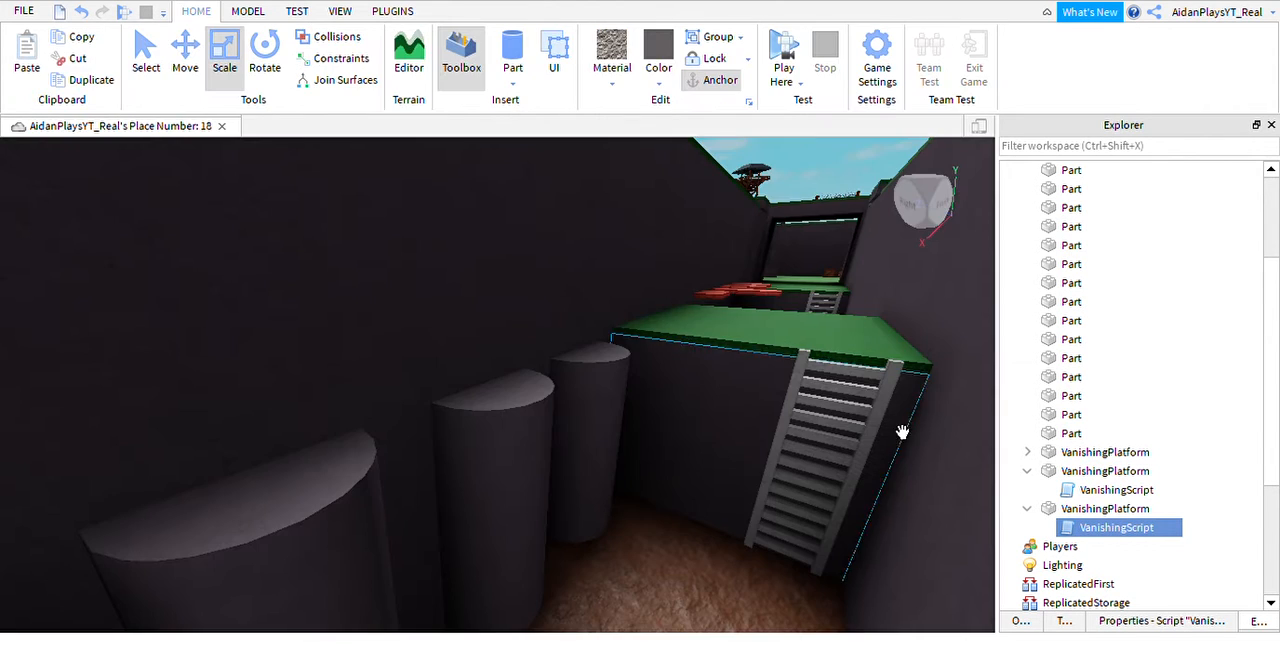
pyautogui.click(1027, 508)
pyautogui.click(1027, 471)
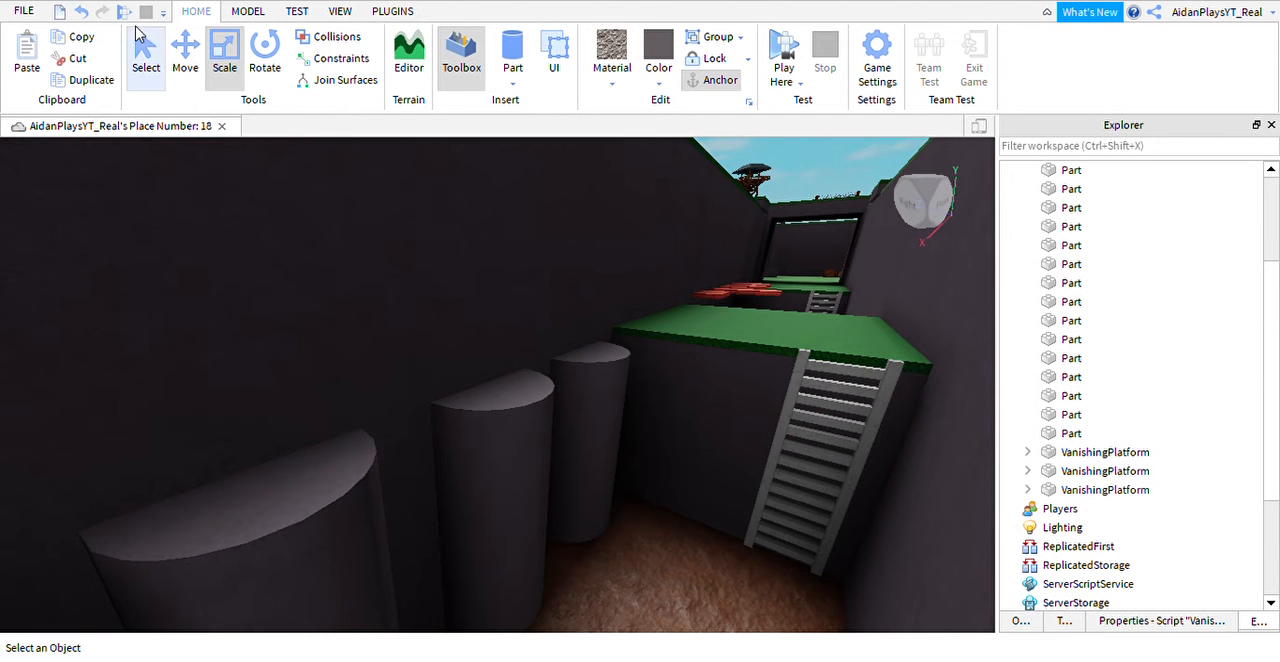
# Start a play test from the grass platform before the pillar trench and jump the character onto the vanishing pillars.
pyautogui.click(835, 355)
pyautogui.press('f')
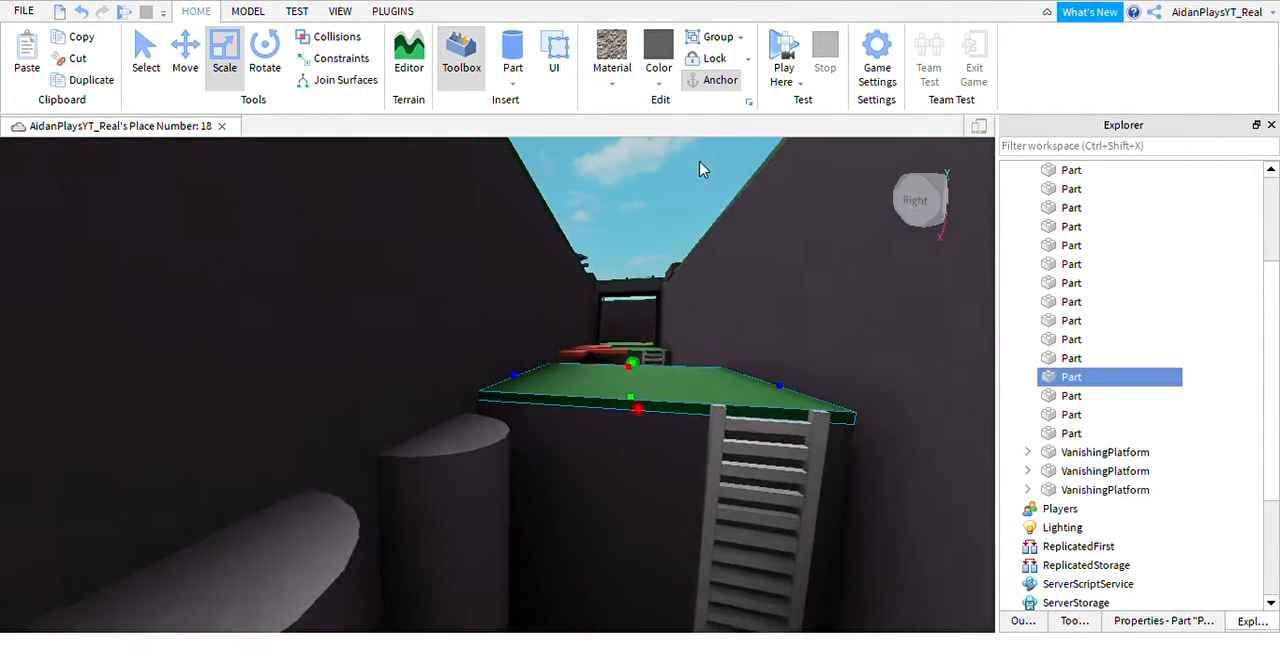
pyautogui.press('w')
pyautogui.press('d')
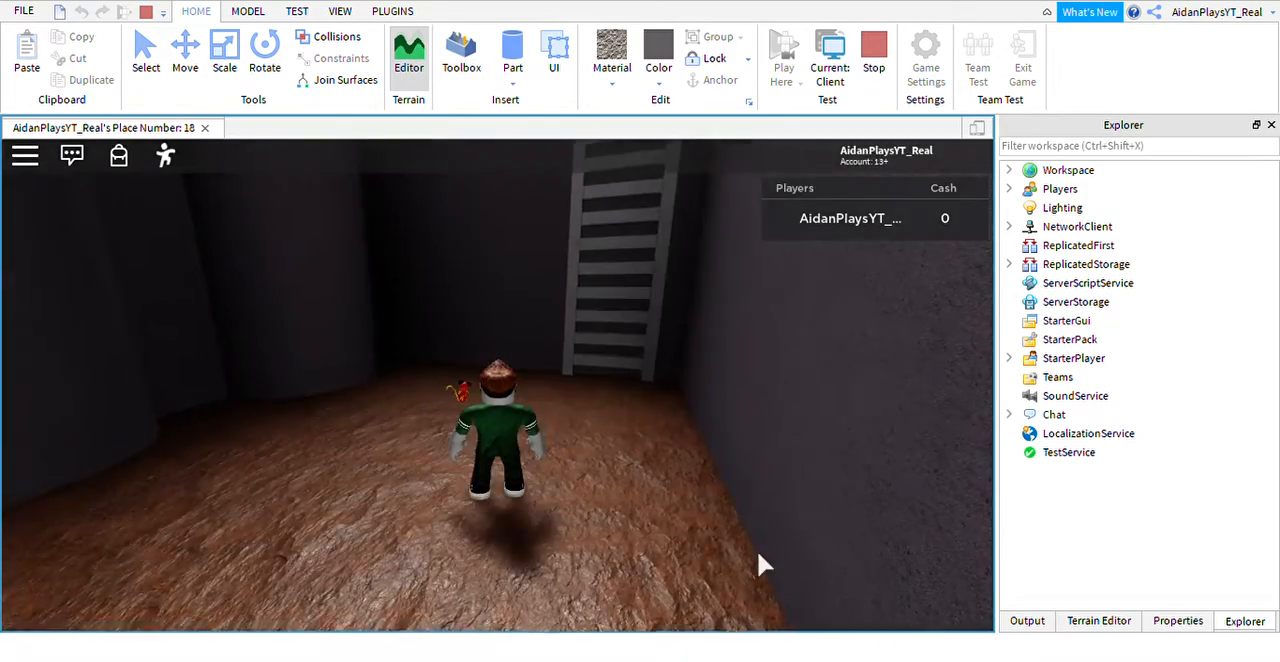
pyautogui.moveTo(757, 552); pyautogui.dragTo(757, 552, button='right')
pyautogui.press('s')
pyautogui.press('w')
pyautogui.press('w')
pyautogui.press('w')
pyautogui.press('w')
pyautogui.press('w')
pyautogui.press('space')
# Jump across the remaining vanishing pillars, run on to the end of the course, and stop the play test.
pyautogui.press('space')
pyautogui.press('w')
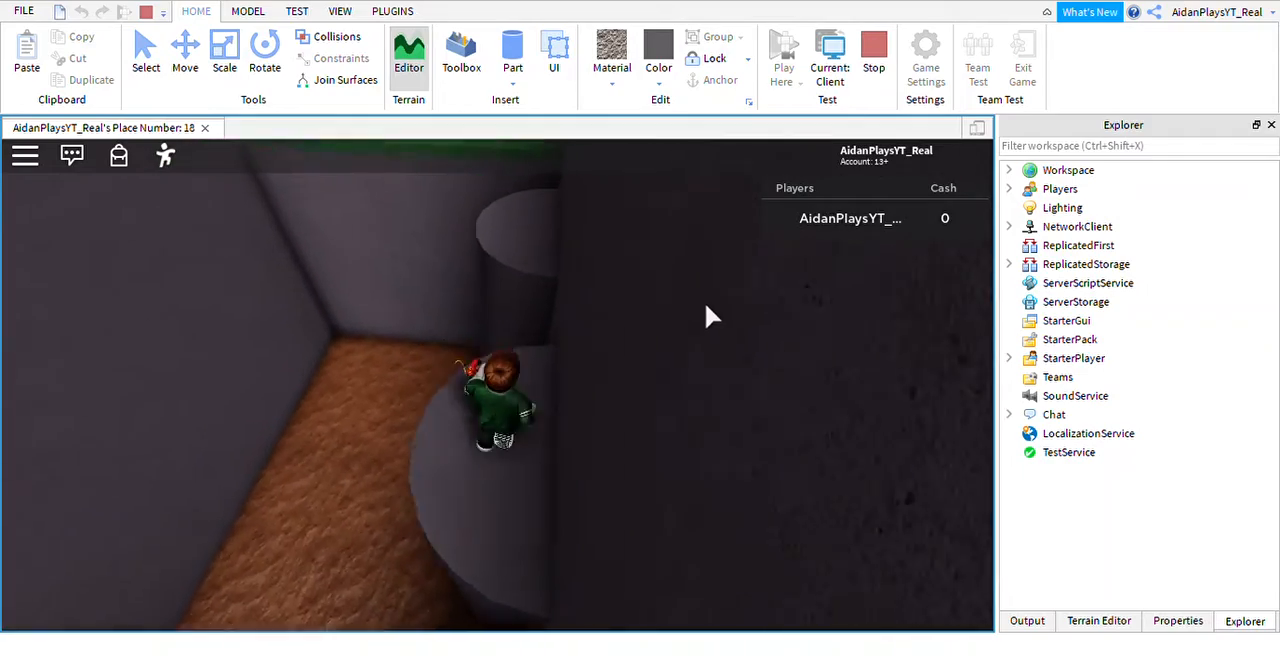
pyautogui.press('space')
pyautogui.press('w')
pyautogui.press('space')
pyautogui.moveTo(655, 363); pyautogui.dragTo(558, 356, button='right')
pyautogui.press('w')
pyautogui.press('s')
pyautogui.press('w')
pyautogui.press('space')
pyautogui.press('w')
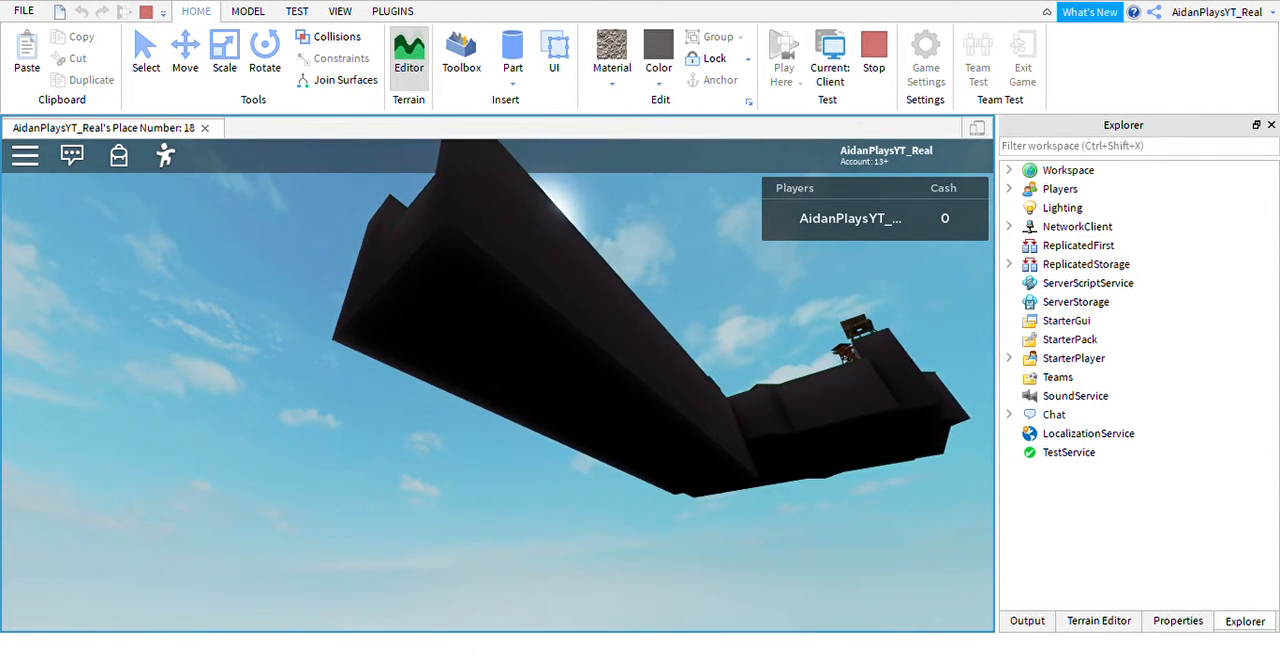
pyautogui.click(146, 11)
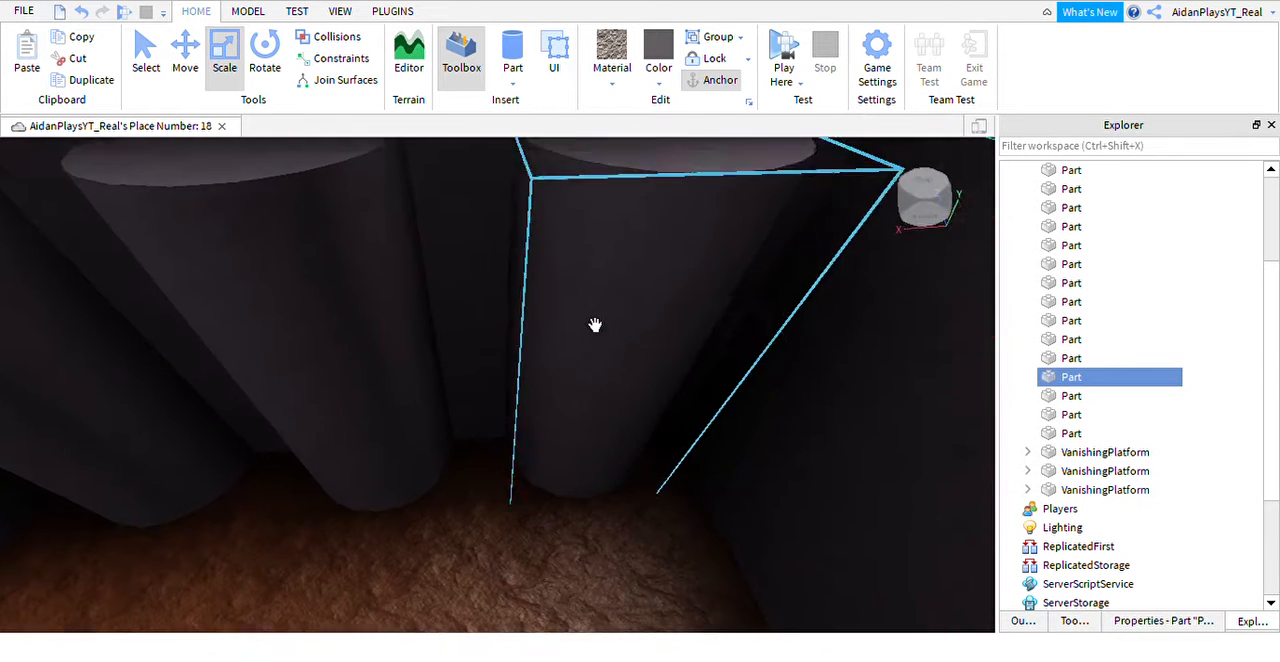
# Shorten the three vanishing pillars by raising their lower ends well above the trench floor.
pyautogui.click(526, 476)
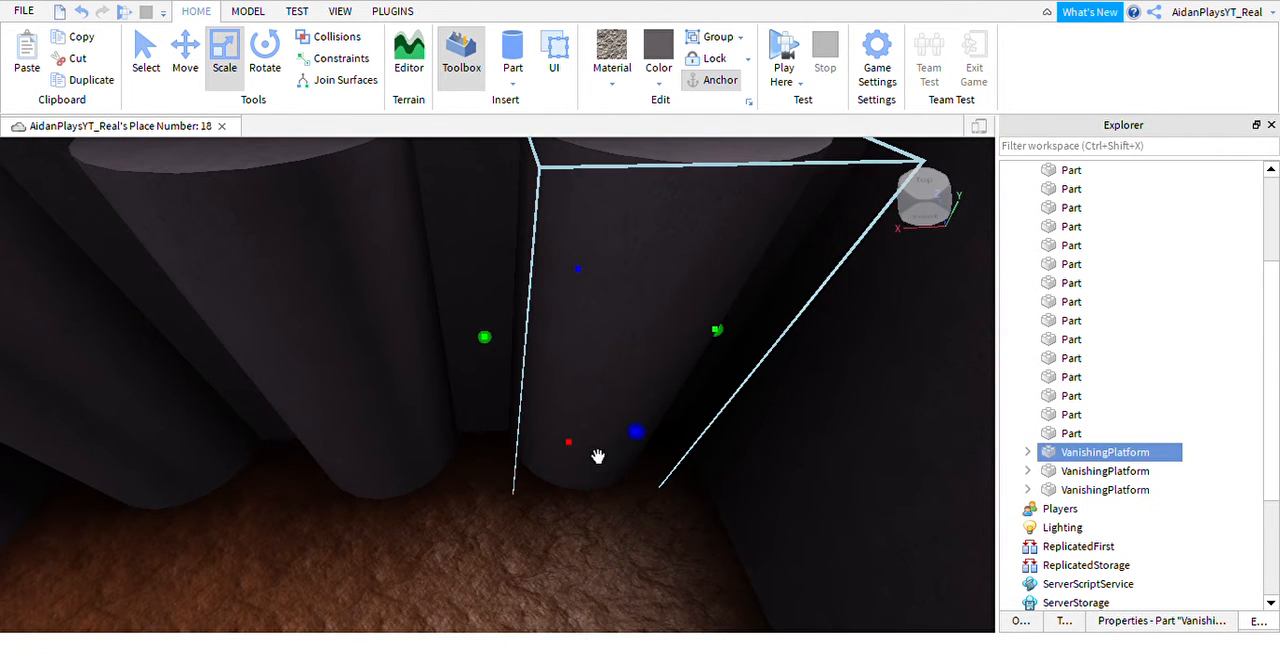
pyautogui.moveTo(597, 469); pyautogui.dragTo(616, 330)
pyautogui.press('a')
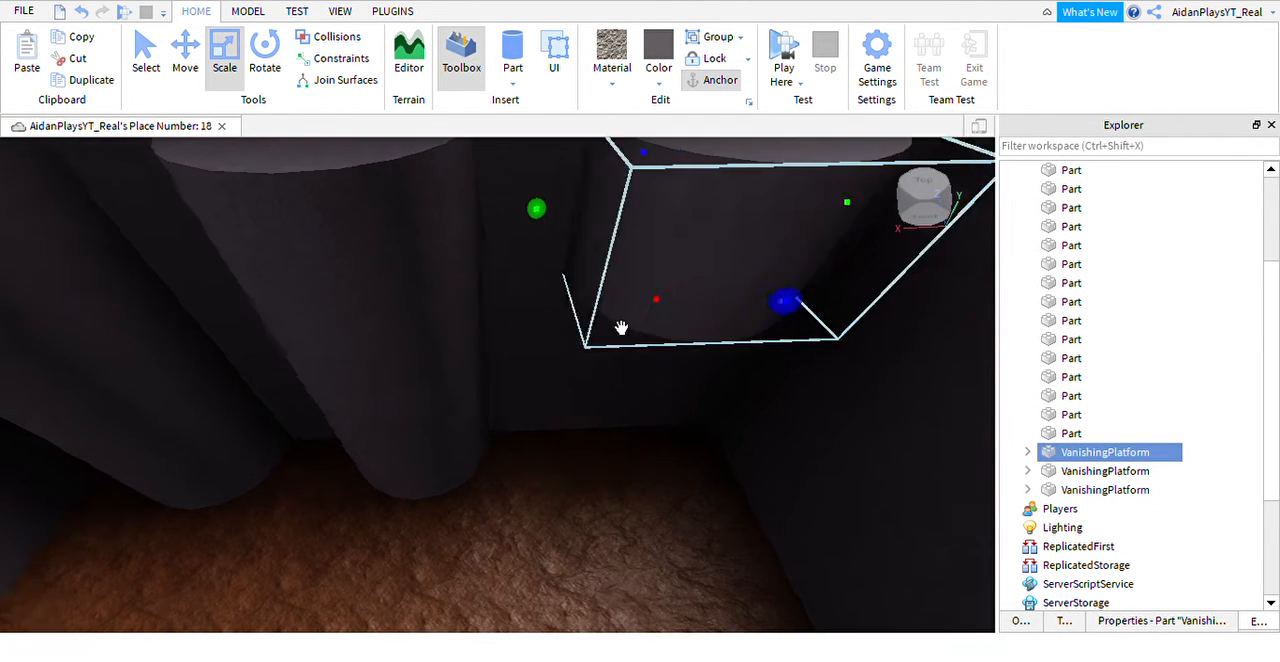
pyautogui.click(517, 414)
pyautogui.moveTo(596, 501); pyautogui.dragTo(599, 500, button='right')
pyautogui.press('a')
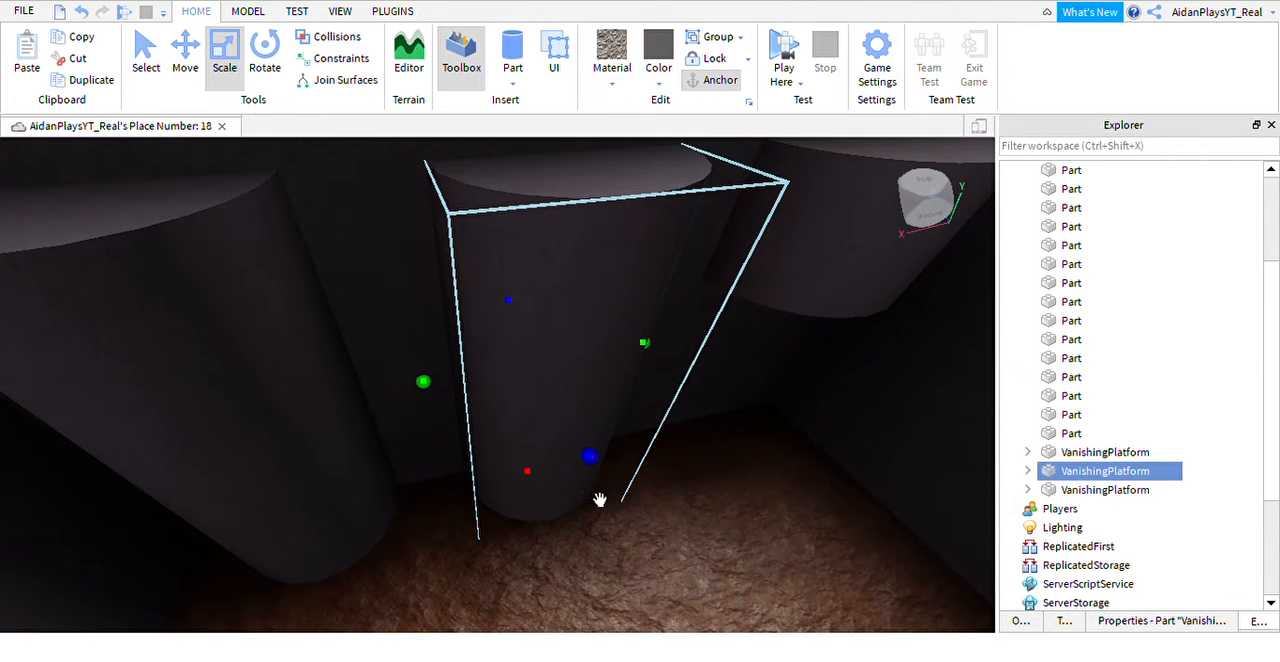
pyautogui.moveTo(554, 506); pyautogui.dragTo(556, 370)
pyautogui.press('a')
pyautogui.click(458, 477)
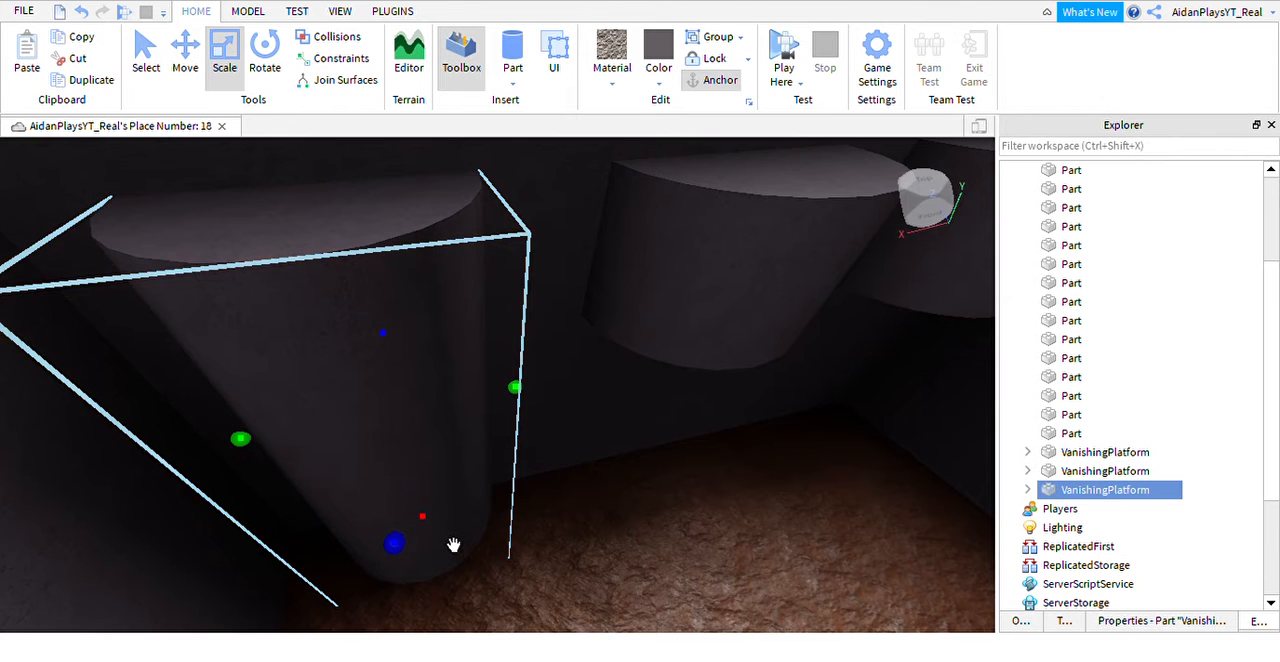
pyautogui.moveTo(453, 544); pyautogui.dragTo(431, 374)
pyautogui.moveTo(456, 396); pyautogui.dragTo(460, 398, button='right')
# Examine the lower edges of the three shortened pillars from close up and from below.
pyautogui.press('d')
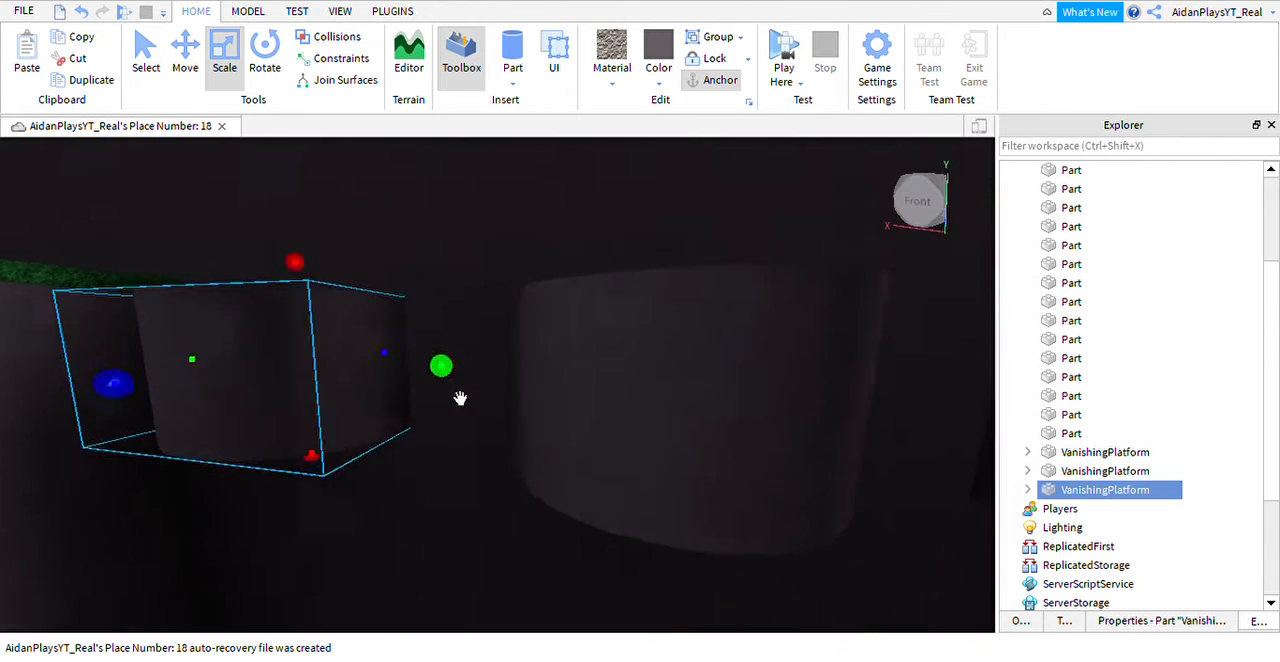
pyautogui.press('a')
pyautogui.moveTo(405, 486); pyautogui.dragTo(409, 499)
pyautogui.moveTo(411, 498); pyautogui.dragTo(415, 496, button='right')
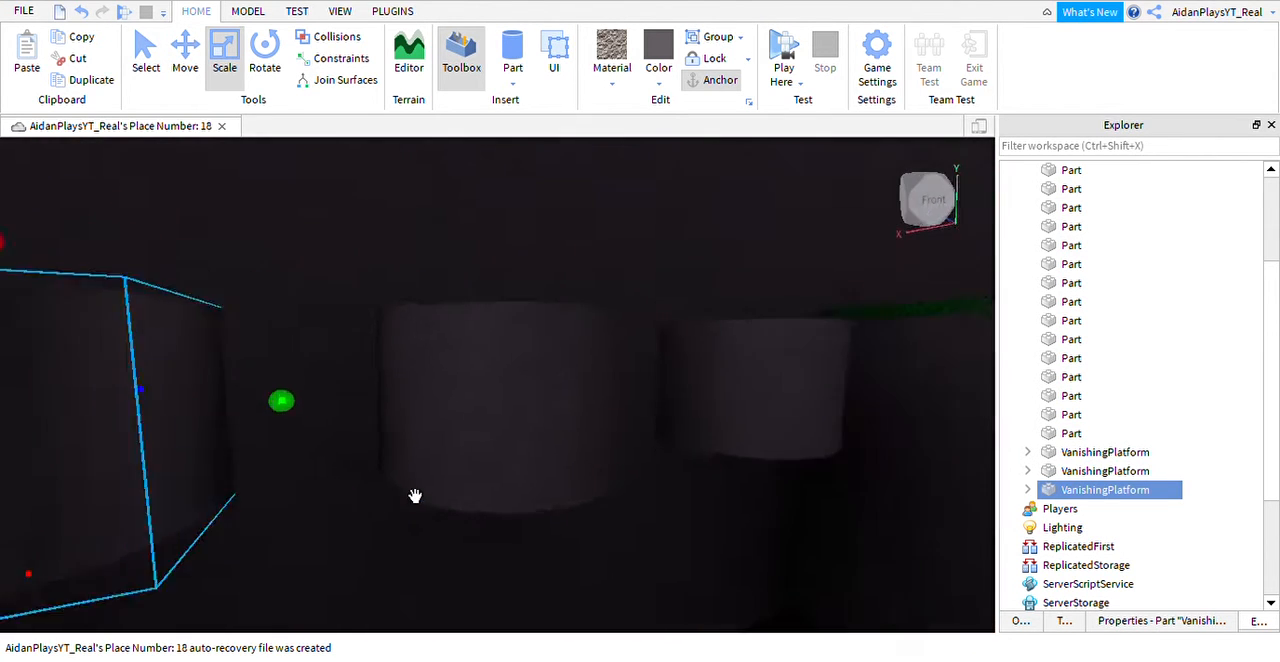
pyautogui.press('d')
pyautogui.click(491, 467)
pyautogui.press('a')
pyautogui.moveTo(520, 500); pyautogui.dragTo(510, 502, button='right')
pyautogui.press('s')
pyautogui.press('s')
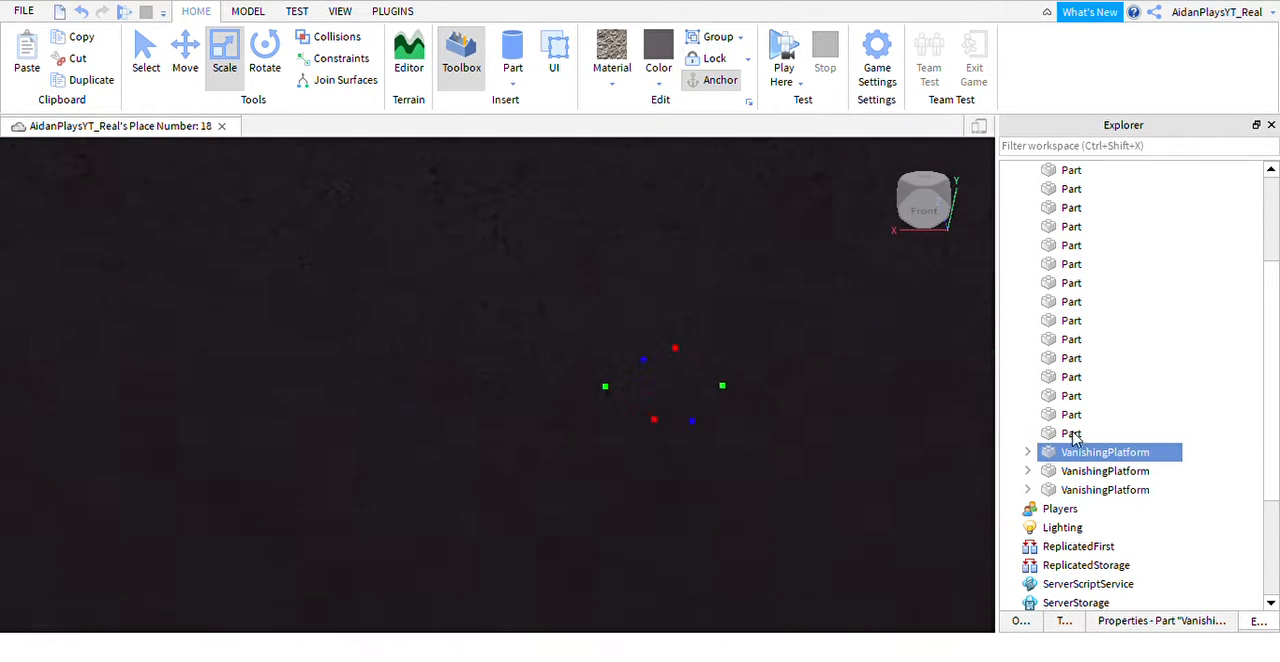
# Group the three VanishingPlatform pillars into one model and rename it VanishingPlatforms2.
pyautogui.keyDown('shift'); pyautogui.click(1086, 490); pyautogui.keyUp('shift')
pyautogui.press('f')
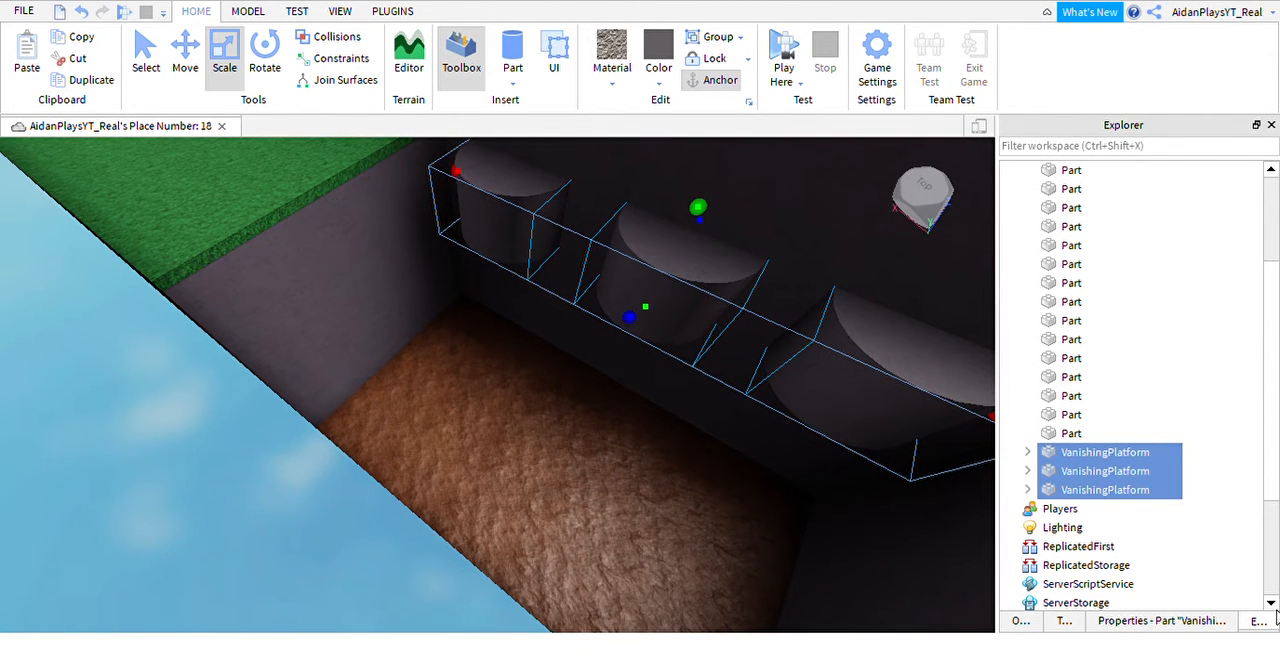
pyautogui.click(1094, 490)
pyautogui.keyDown('shift'); pyautogui.click(1078, 461); pyautogui.keyUp('shift')
pyautogui.hotkey('ctrl', 'g')
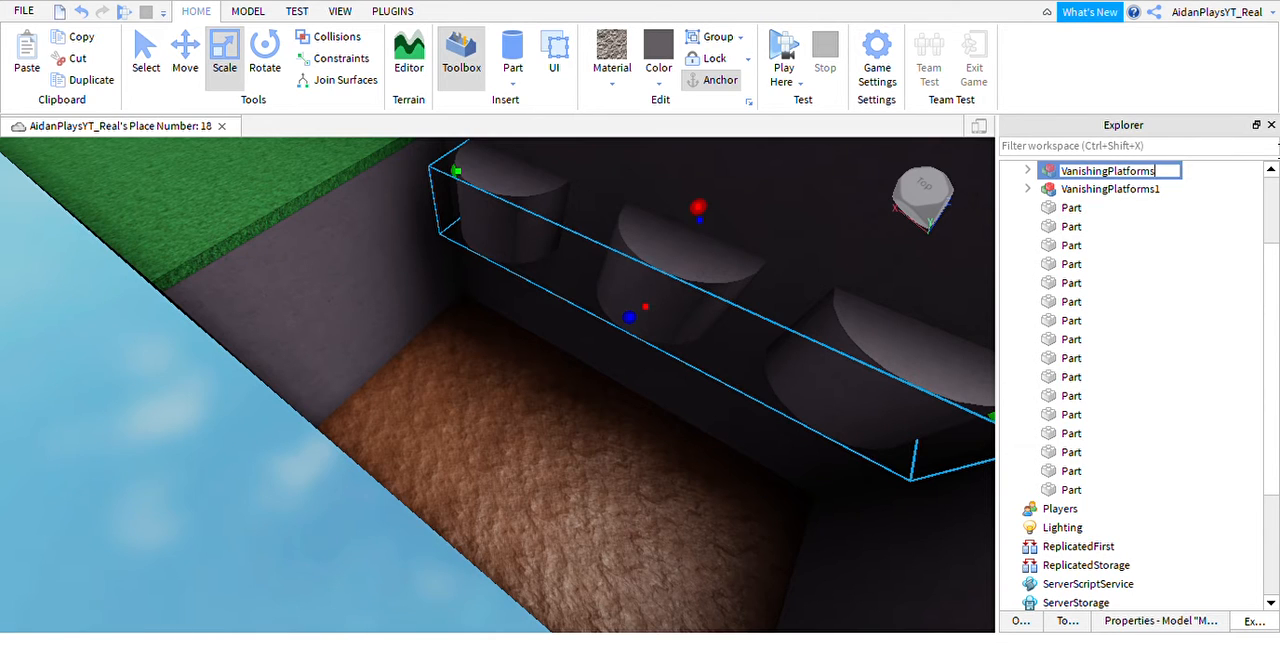
pyautogui.press('Return')
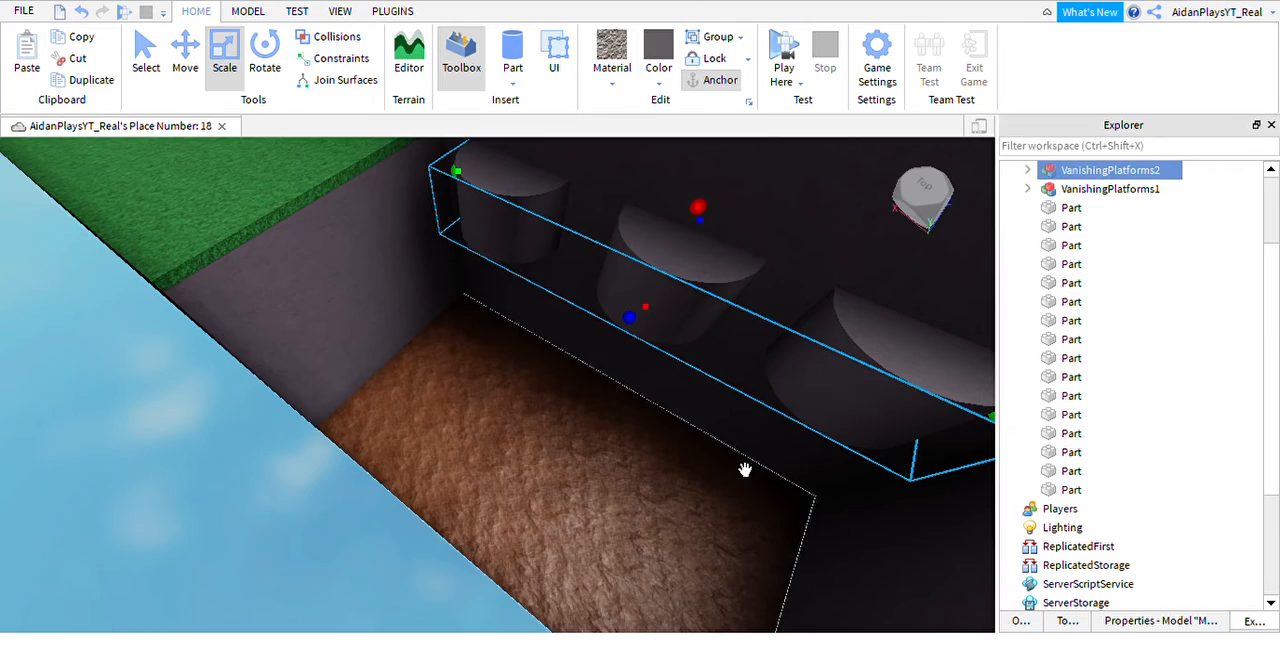
# Inspect the floating pillars, the side walls and the whole course back to the lobby from several angles.
pyautogui.press('s')
pyautogui.moveTo(745, 471); pyautogui.dragTo(745, 471, button='right')
pyautogui.click(206, 371)
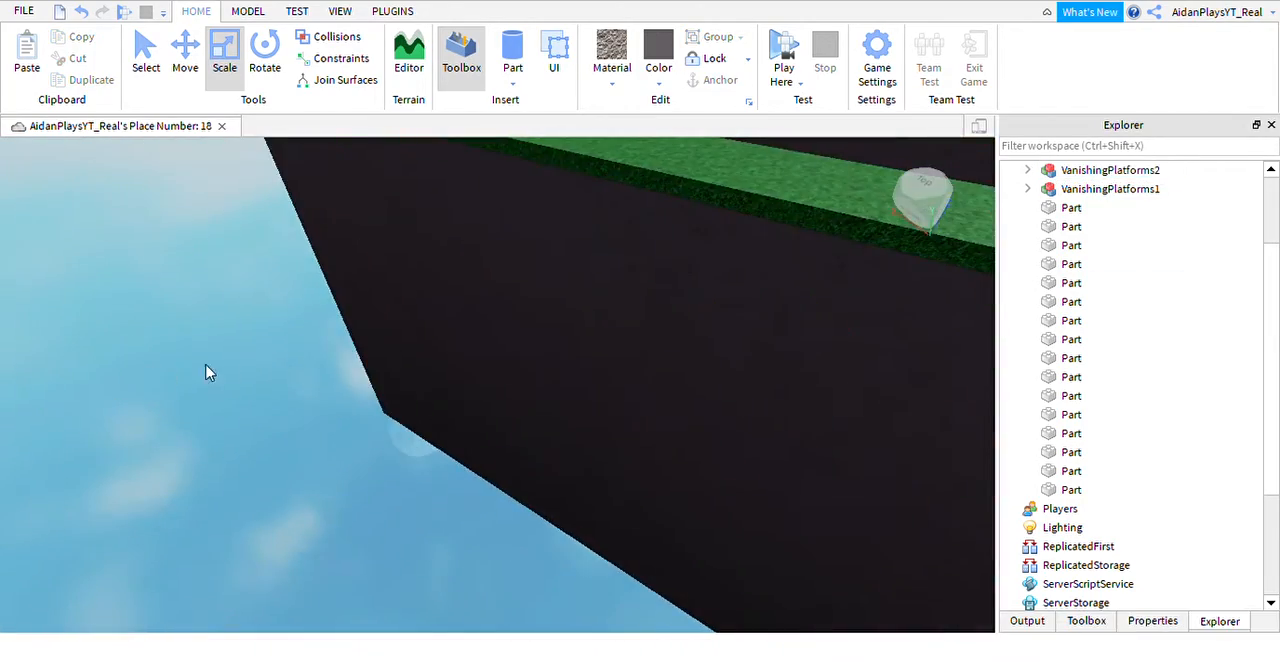
pyautogui.moveTo(394, 374); pyautogui.dragTo(394, 374, button='right')
pyautogui.press('w')
pyautogui.moveTo(457, 337); pyautogui.dragTo(457, 337, button='right')
pyautogui.press('q')
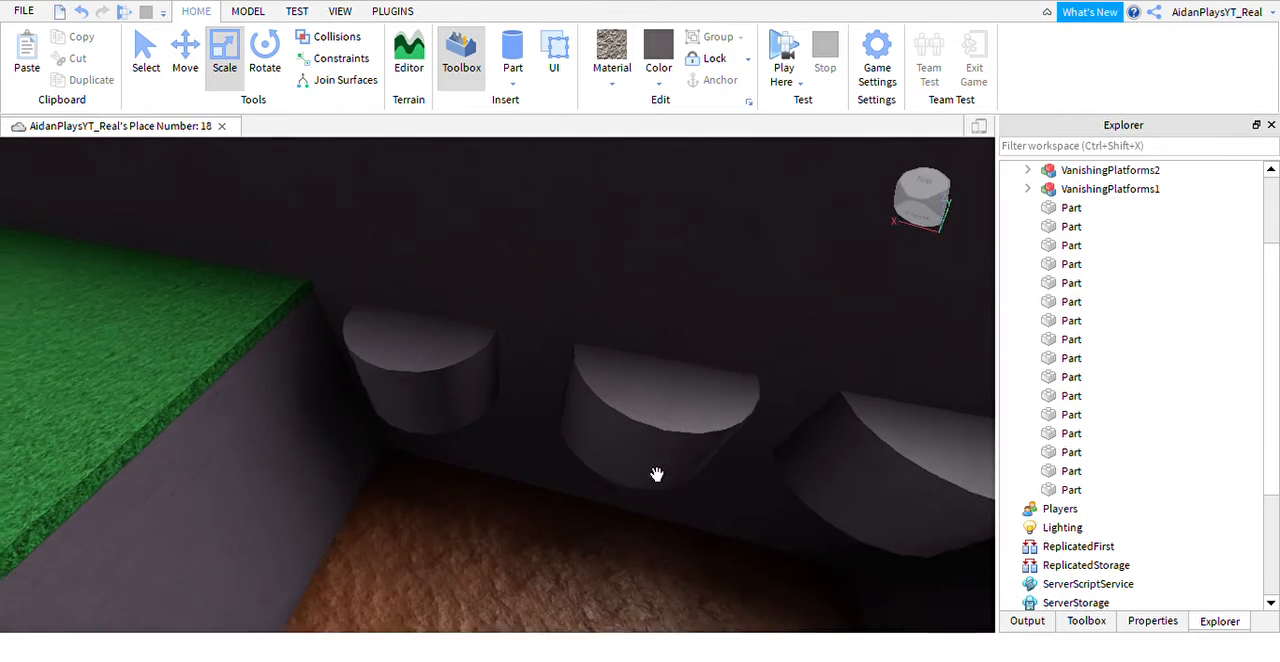
pyautogui.click(654, 474)
pyautogui.press('f')
pyautogui.scroll(2, 449, 471)
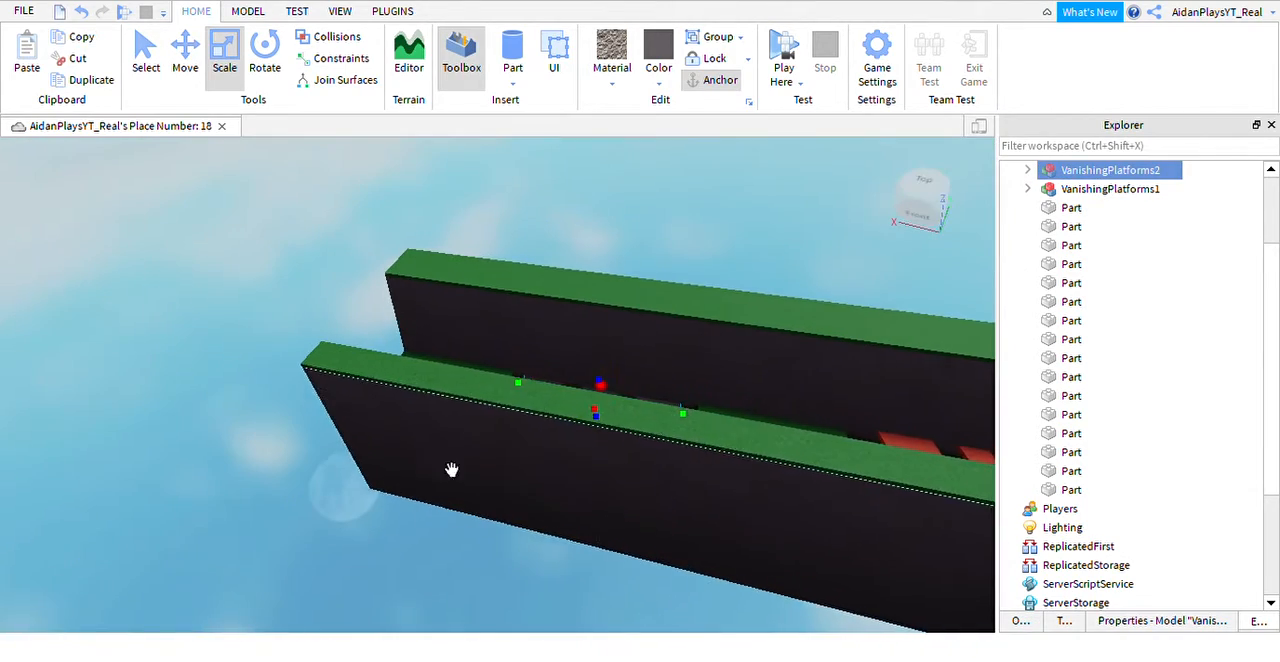
pyautogui.scroll(-2, 222, 492)
pyautogui.click(223, 489)
pyautogui.moveTo(483, 418); pyautogui.dragTo(483, 418, button='right')
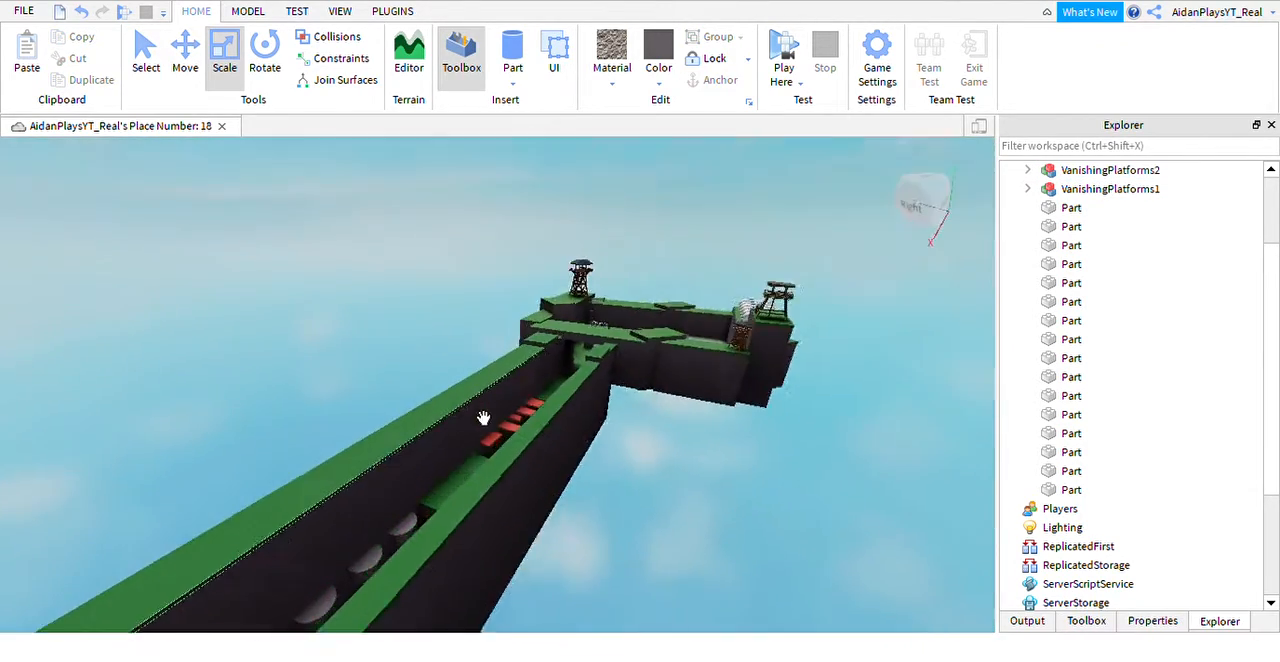
pyautogui.scroll(4, 471, 374)
pyautogui.moveTo(480, 351); pyautogui.dragTo(502, 372, button='right')
pyautogui.scroll(-5, 507, 371)
pyautogui.press('w')
pyautogui.press('a')
pyautogui.press('w')
pyautogui.moveTo(684, 350); pyautogui.dragTo(684, 350, button='right')
pyautogui.scroll(-3, 684, 350)
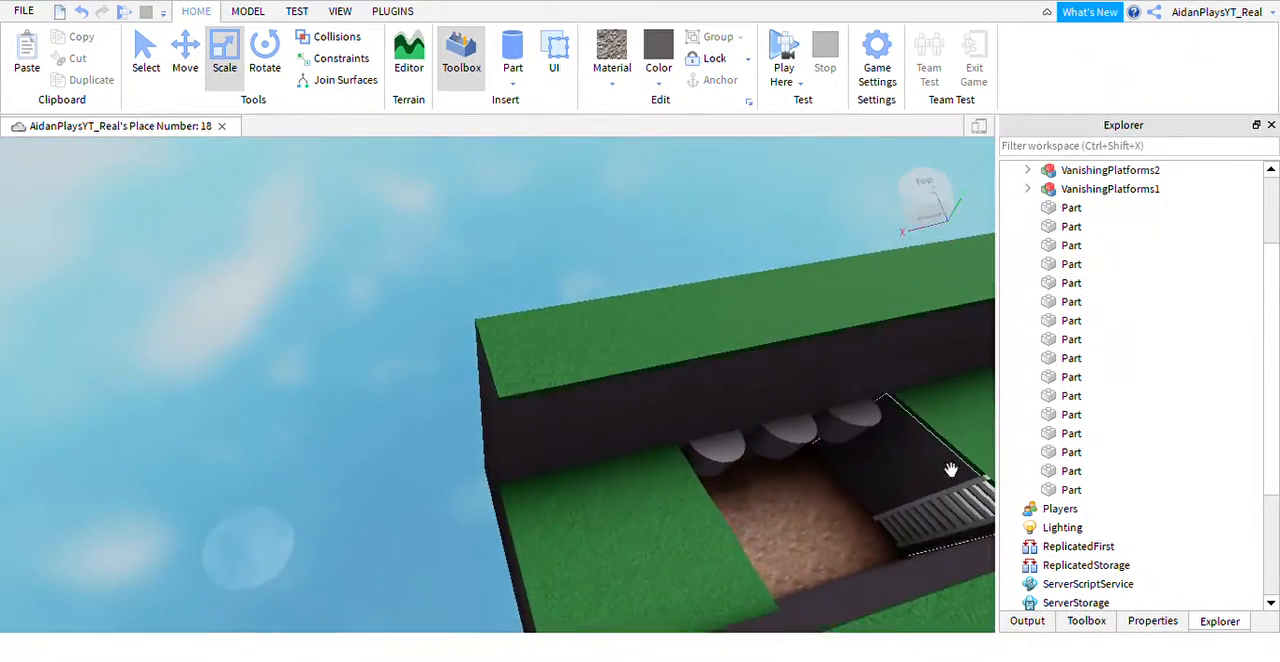
# Group all the loose Part objects in the Workspace into one model and name it Level1-2Walls.
pyautogui.click(1066, 488)
pyautogui.keyDown('shift'); pyautogui.click(1058, 208); pyautogui.keyUp('shift')
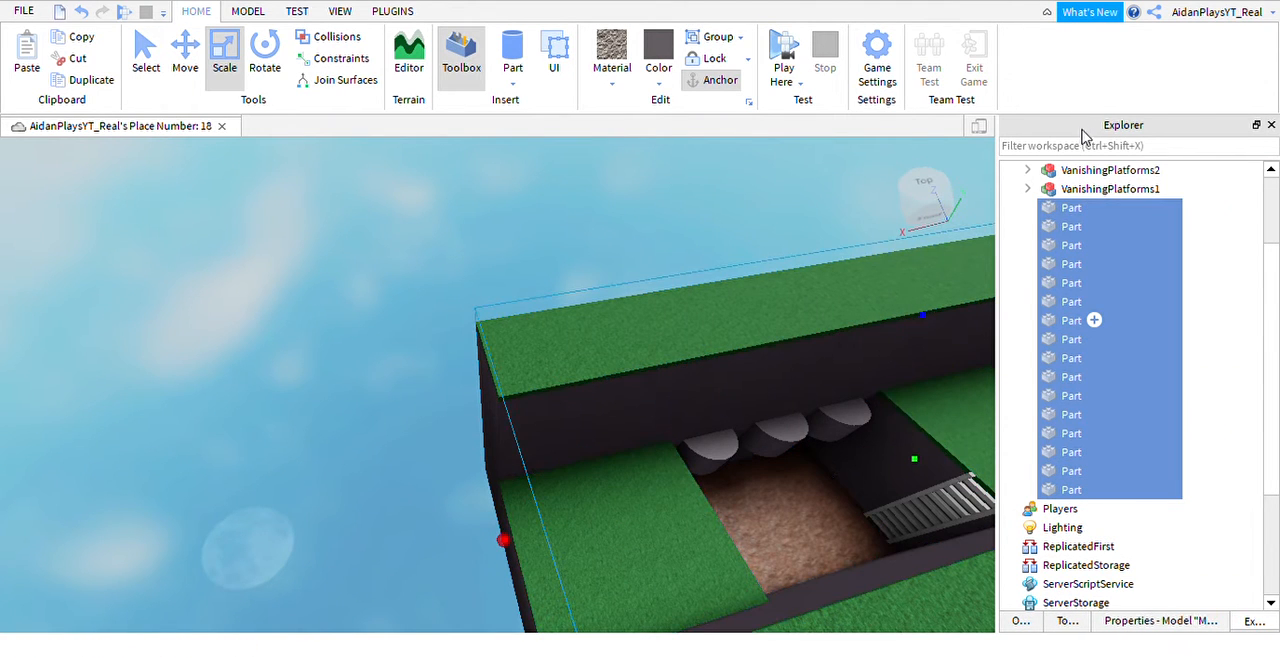
pyautogui.hotkey('ctrl', 'g')
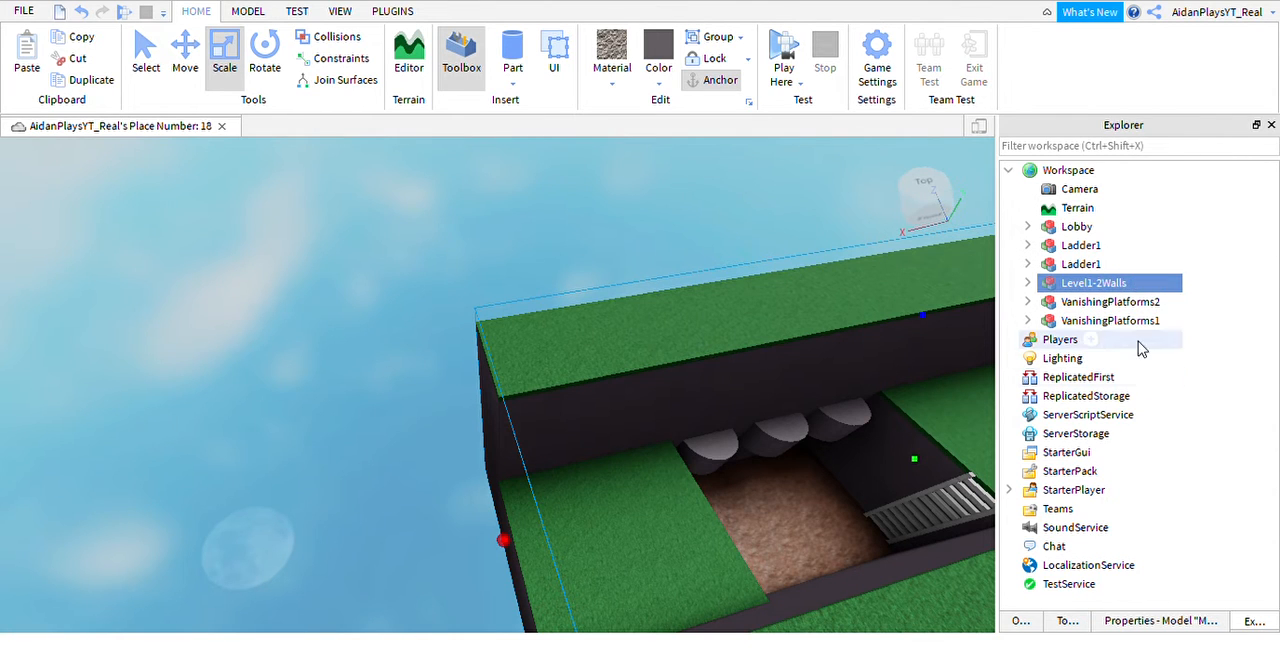
# Rename the Ladder1 model in the pillar trench as Ladder2.
pyautogui.click(1072, 266)
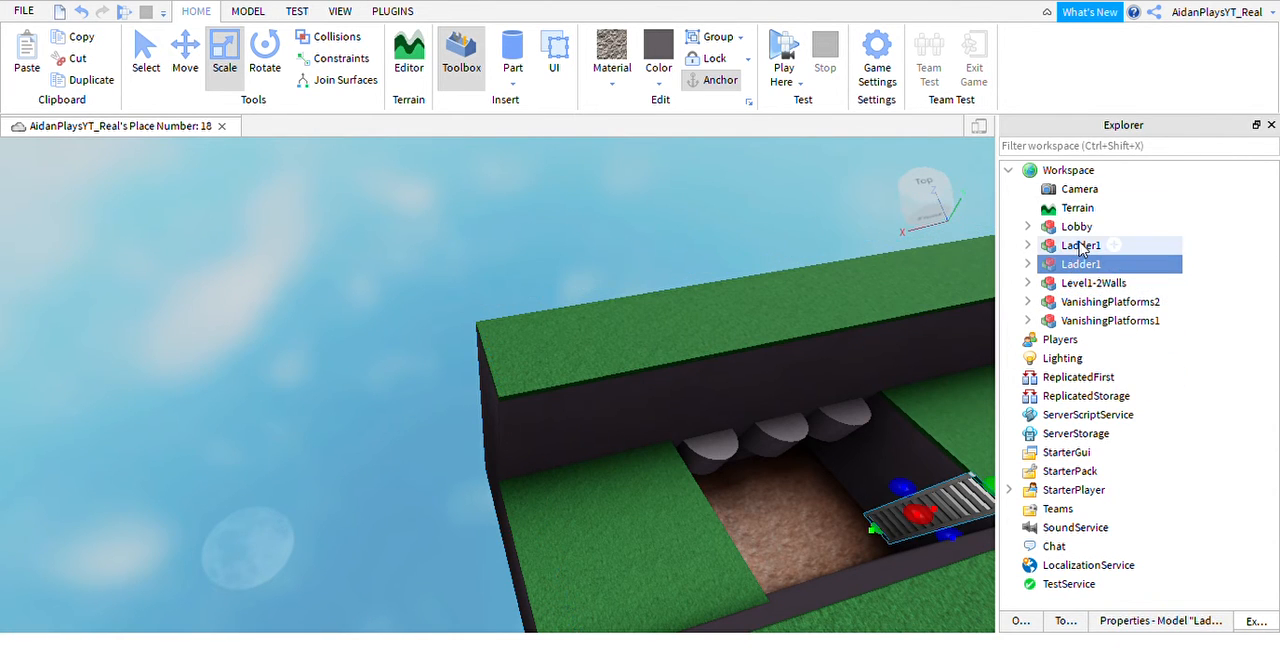
pyautogui.keyDown('ctrl'); pyautogui.click(1078, 247); pyautogui.keyUp('ctrl')
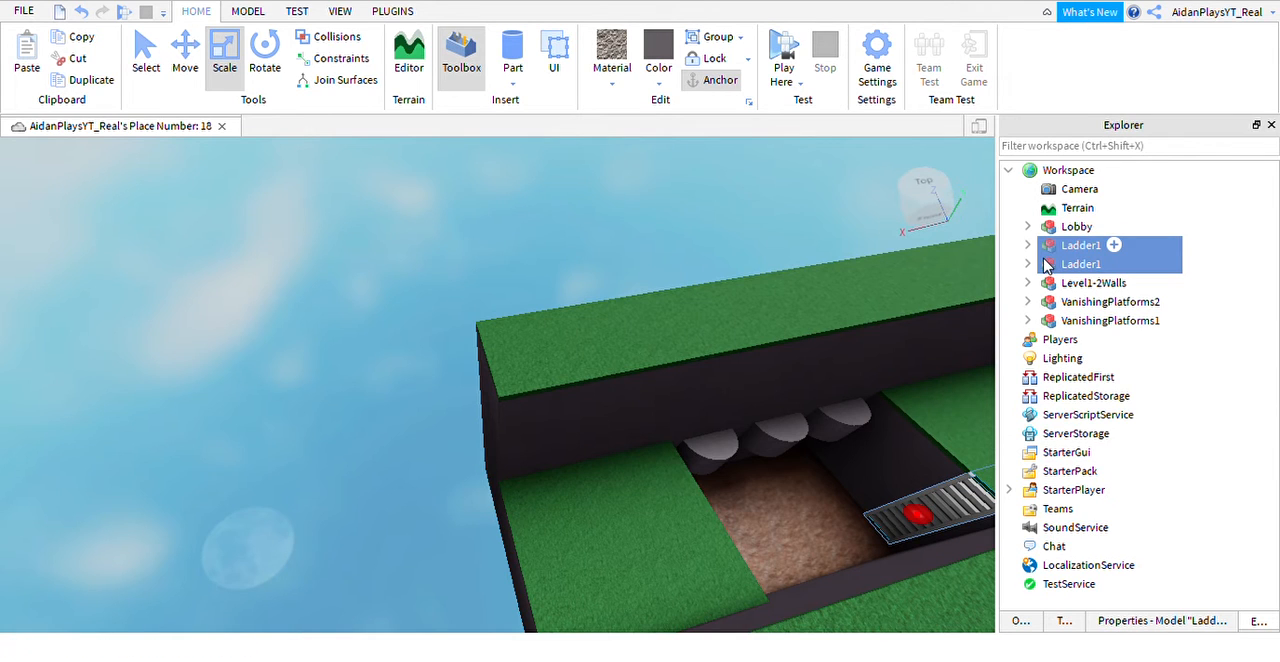
pyautogui.click(1075, 249)
pyautogui.click(1071, 268)
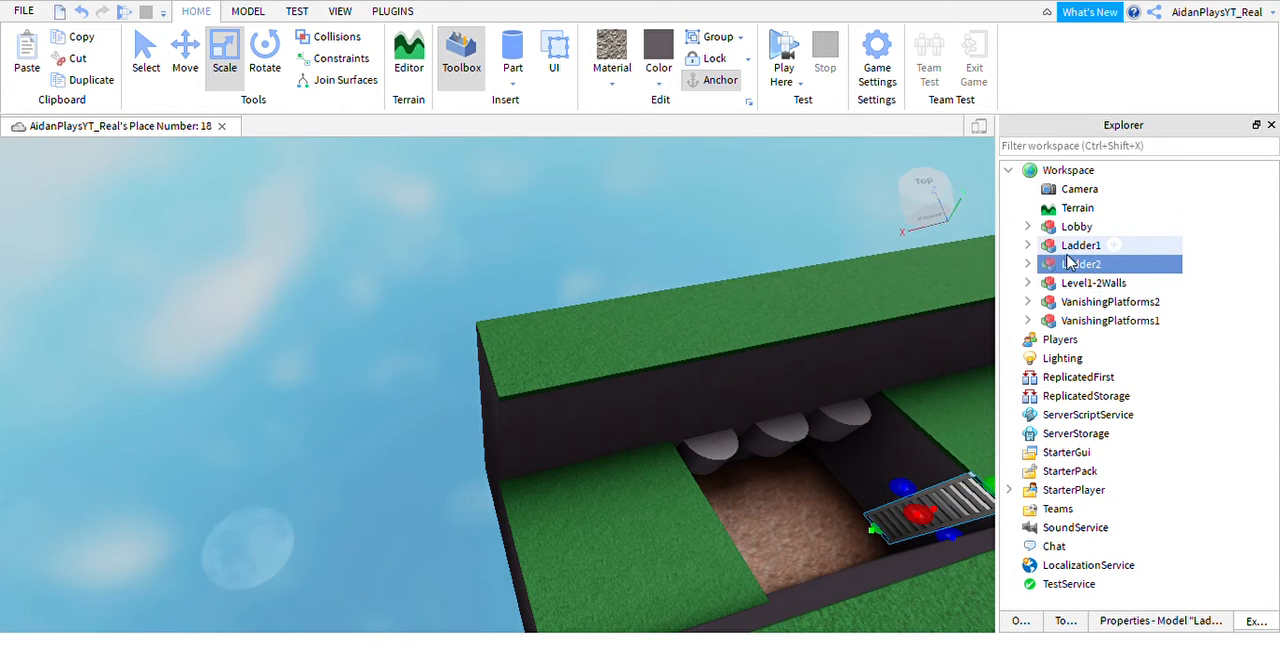
# Try moving Ladder1 and Ladder2 into the Lobby model, and undo the move.
pyautogui.keyDown('ctrl'); pyautogui.moveTo(1084, 241); pyautogui.dragTo(1088, 231); pyautogui.keyUp('ctrl')
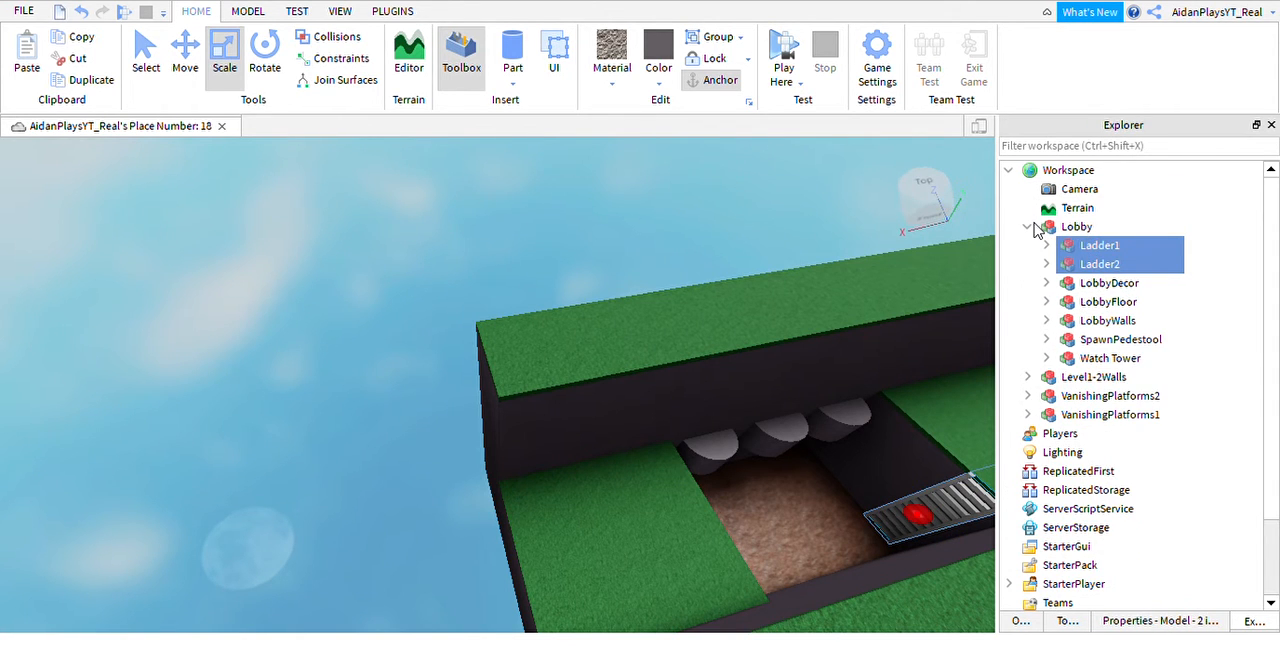
pyautogui.click(1028, 227)
pyautogui.click(1028, 227)
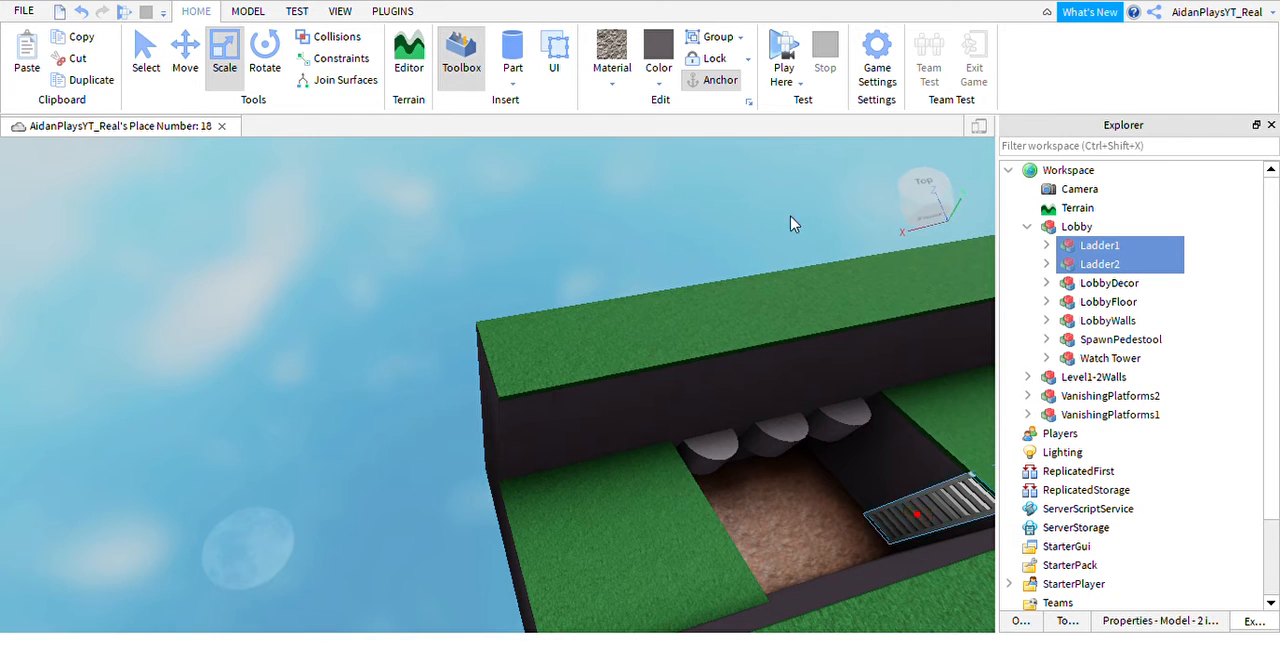
pyautogui.click(84, 12)
# Group the two ladders as a model named Ladders, and VanishingPlatforms1 and VanishingPlatforms2 as a model named Traps.
pyautogui.hotkey('ctrl', 'g')
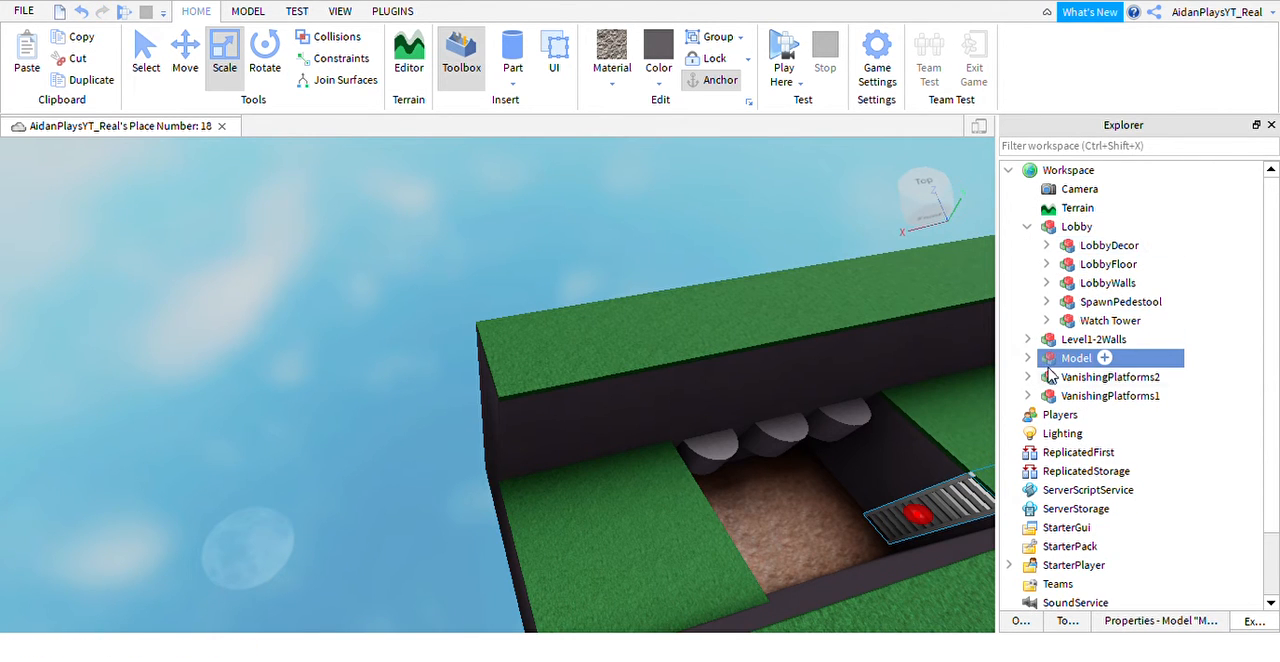
pyautogui.press('F2')
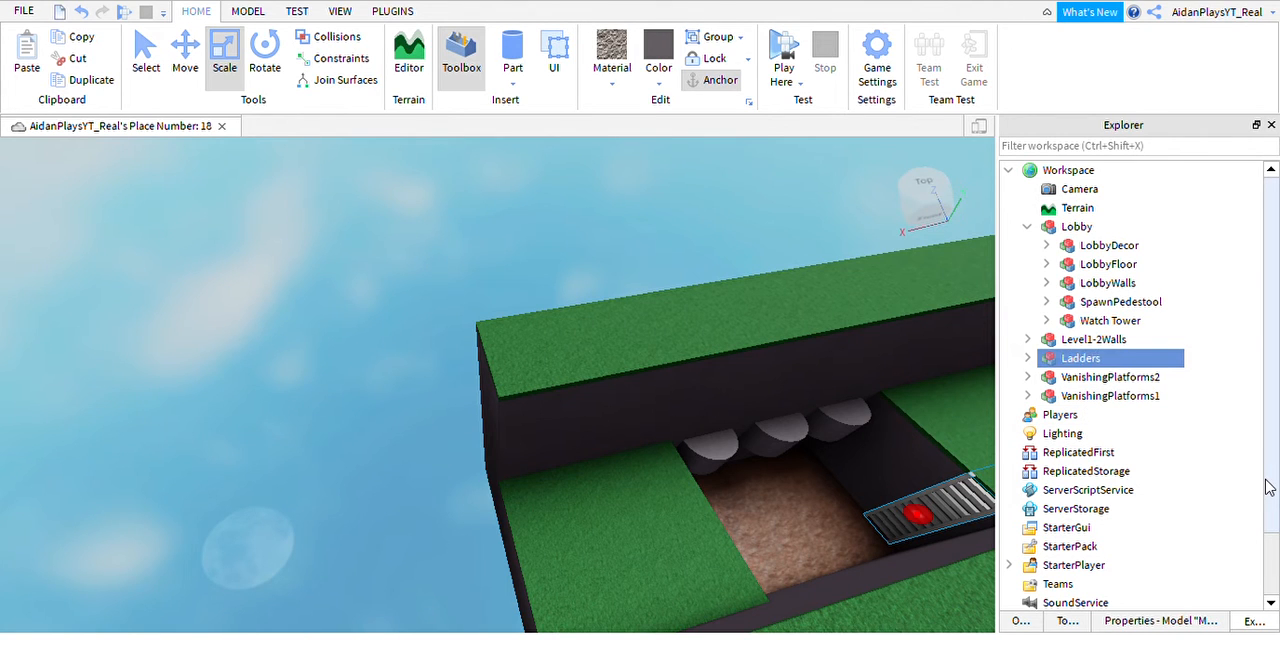
pyautogui.click(1103, 396)
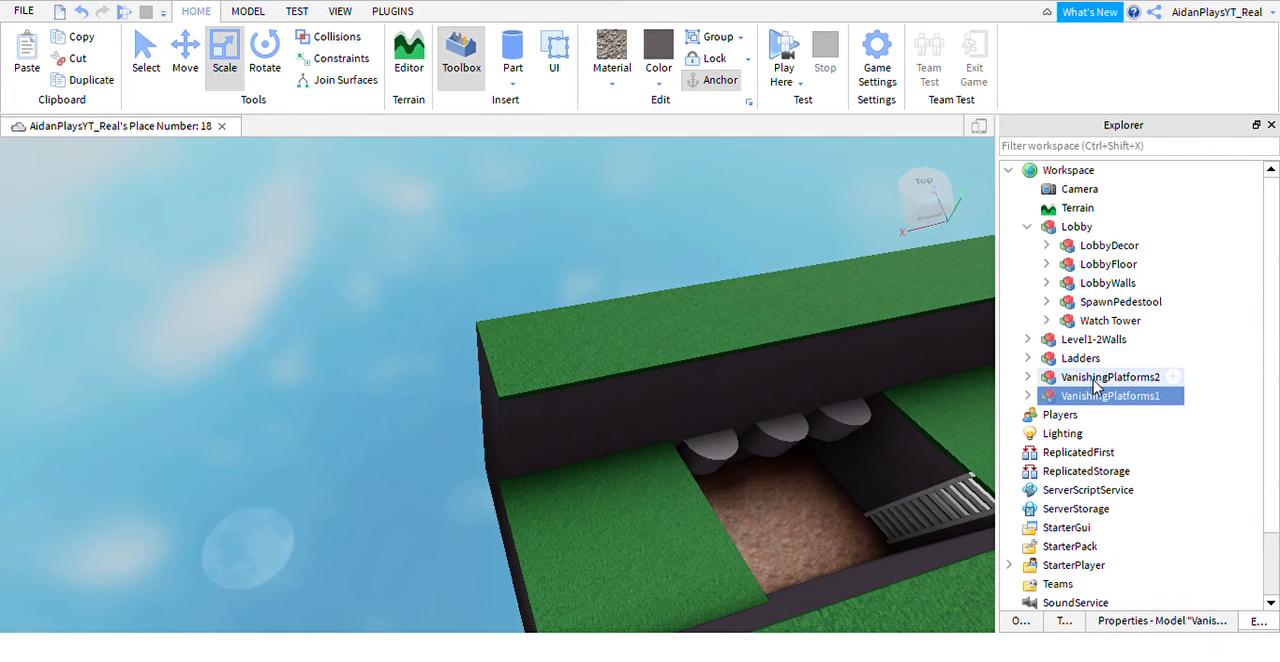
pyautogui.keyDown('ctrl'); pyautogui.click(1096, 378); pyautogui.keyUp('ctrl')
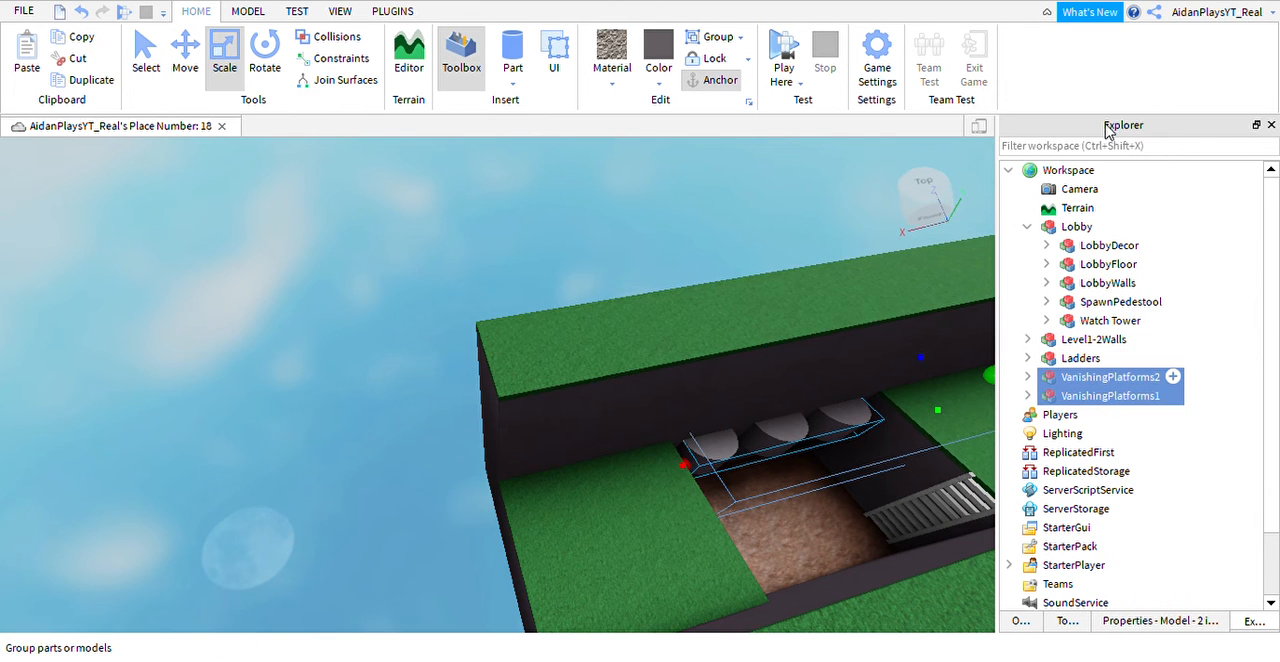
pyautogui.hotkey('ctrl', 'g')
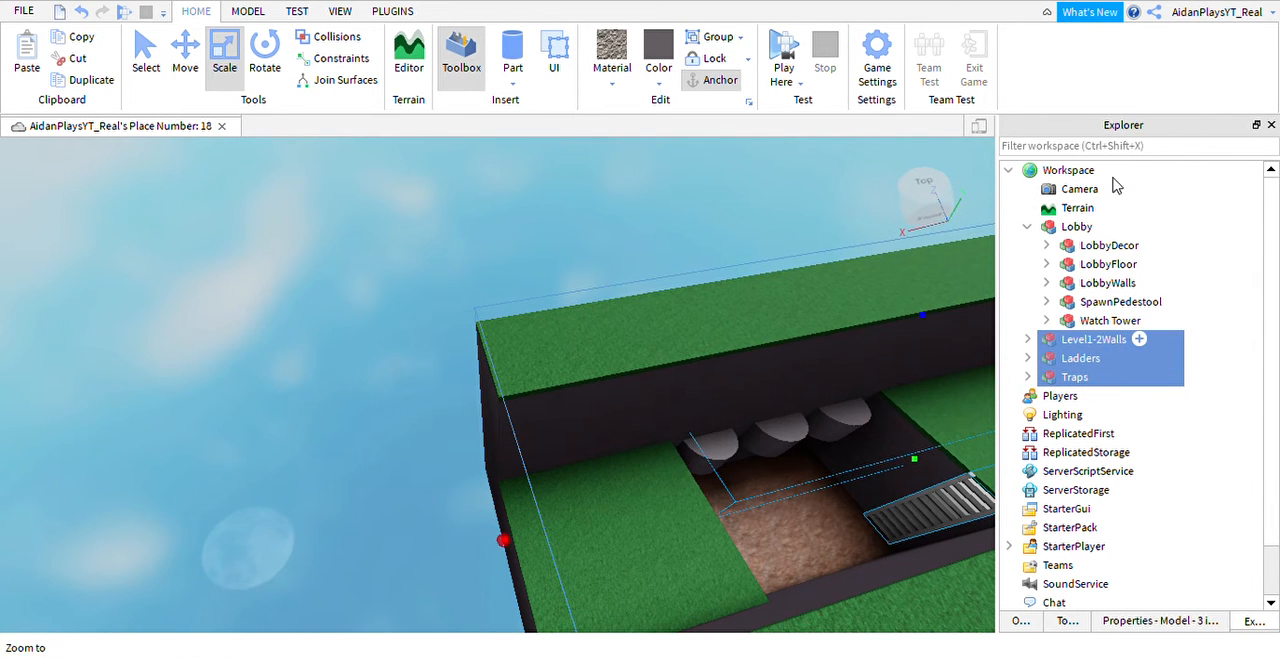
# Group Level1-2Walls, Ladders and Traps into one model named FirstLevels, with the Lobby model collapsed, and clear the selection.
pyautogui.click(1028, 227)
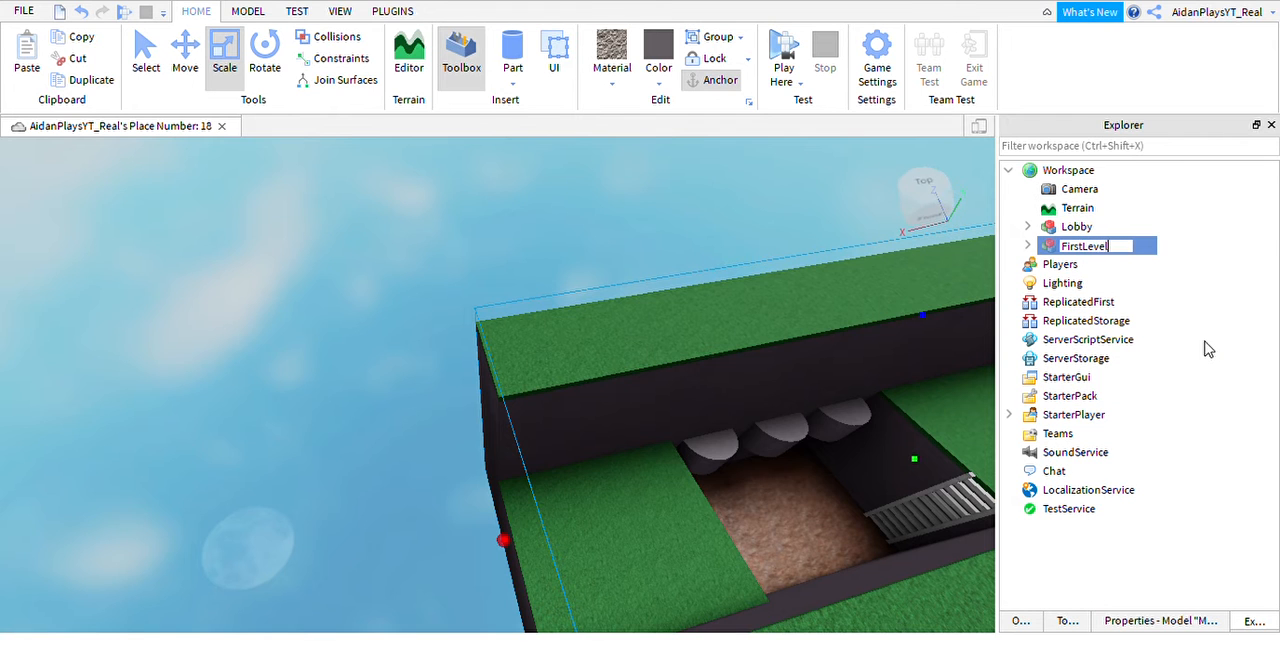
pyautogui.moveTo(827, 356); pyautogui.dragTo(757, 326, button='right')
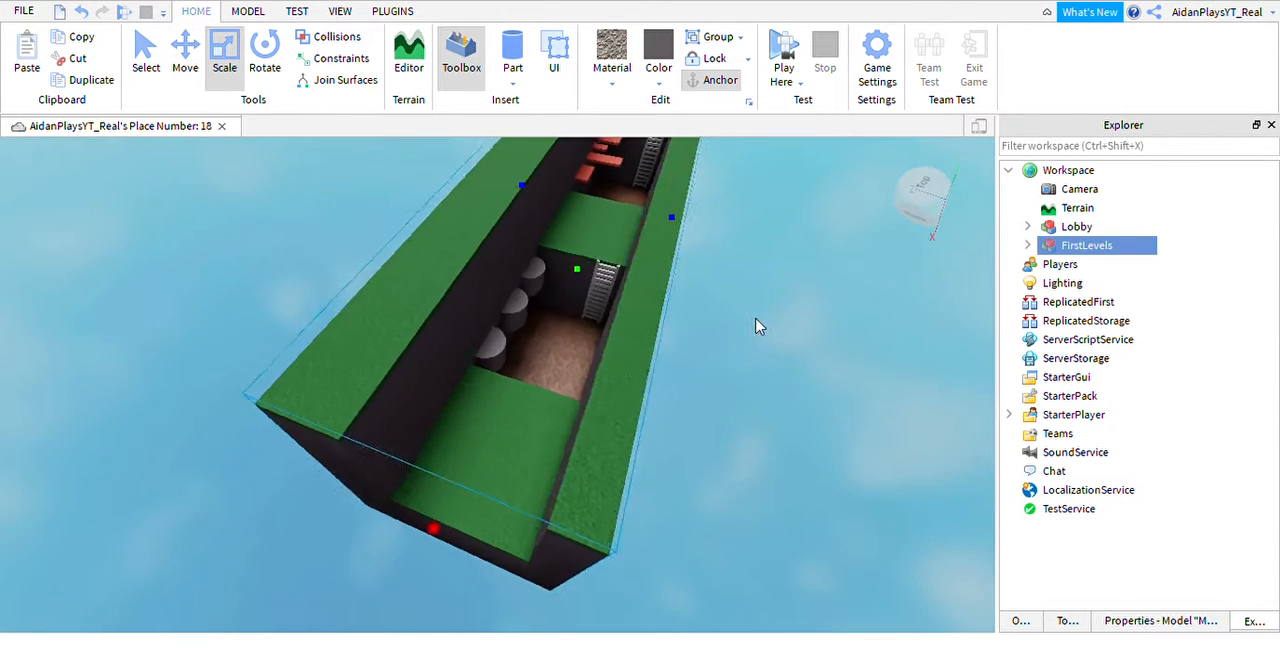
pyautogui.scroll(-2, 690, 338)
pyautogui.moveTo(651, 346); pyautogui.dragTo(607, 370, button='right')
pyautogui.moveTo(531, 377); pyautogui.dragTo(561, 368, button='right')
pyautogui.click(620, 331)
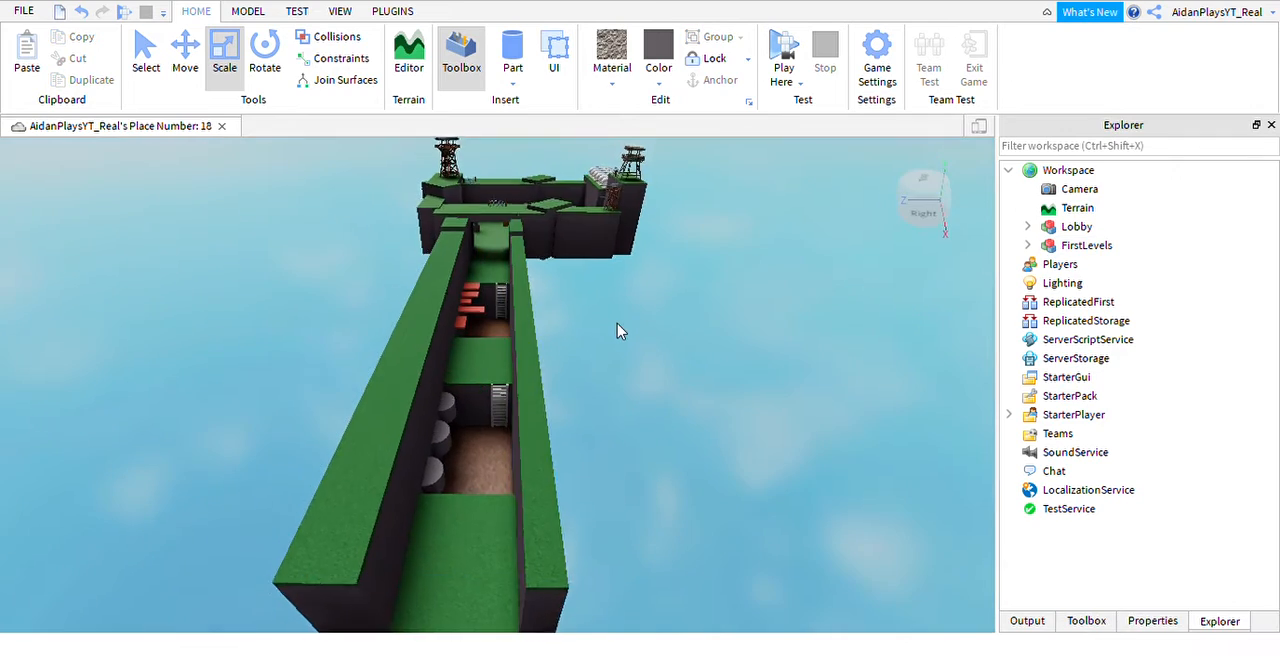
pyautogui.scroll(2, 622, 333)
pyautogui.moveTo(622, 333); pyautogui.dragTo(578, 370, button='right')
pyautogui.scroll(2, 646, 372)
pyautogui.press('F5')
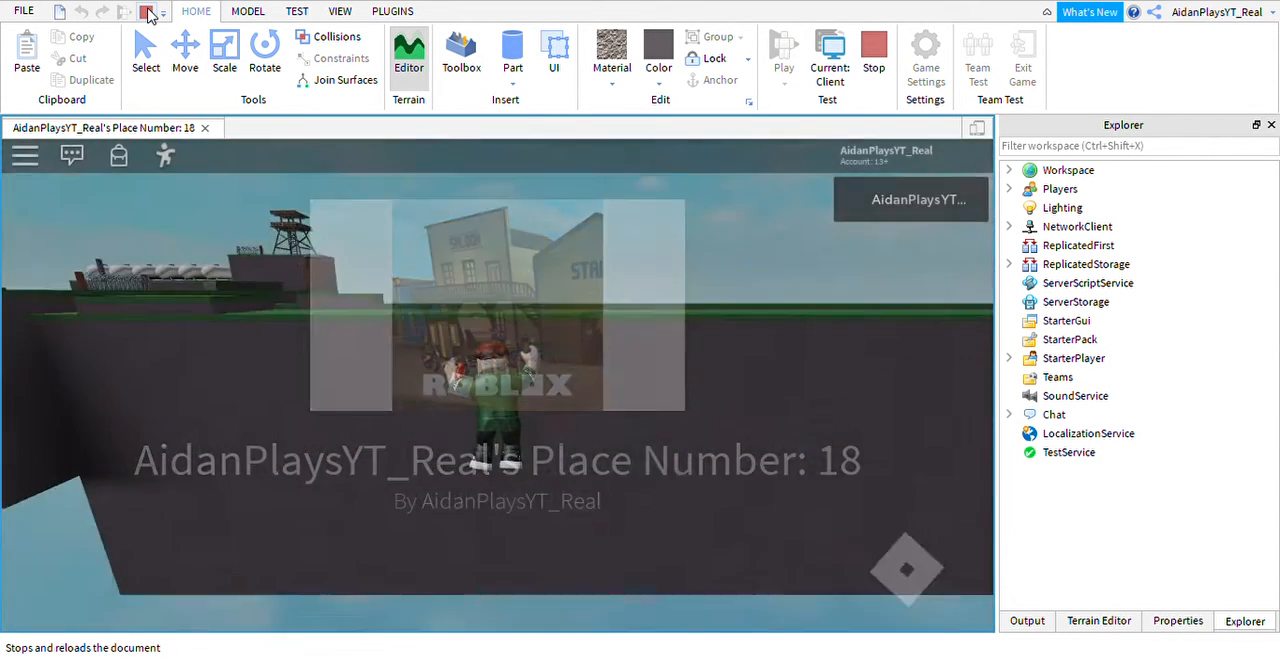
pyautogui.click(147, 16)
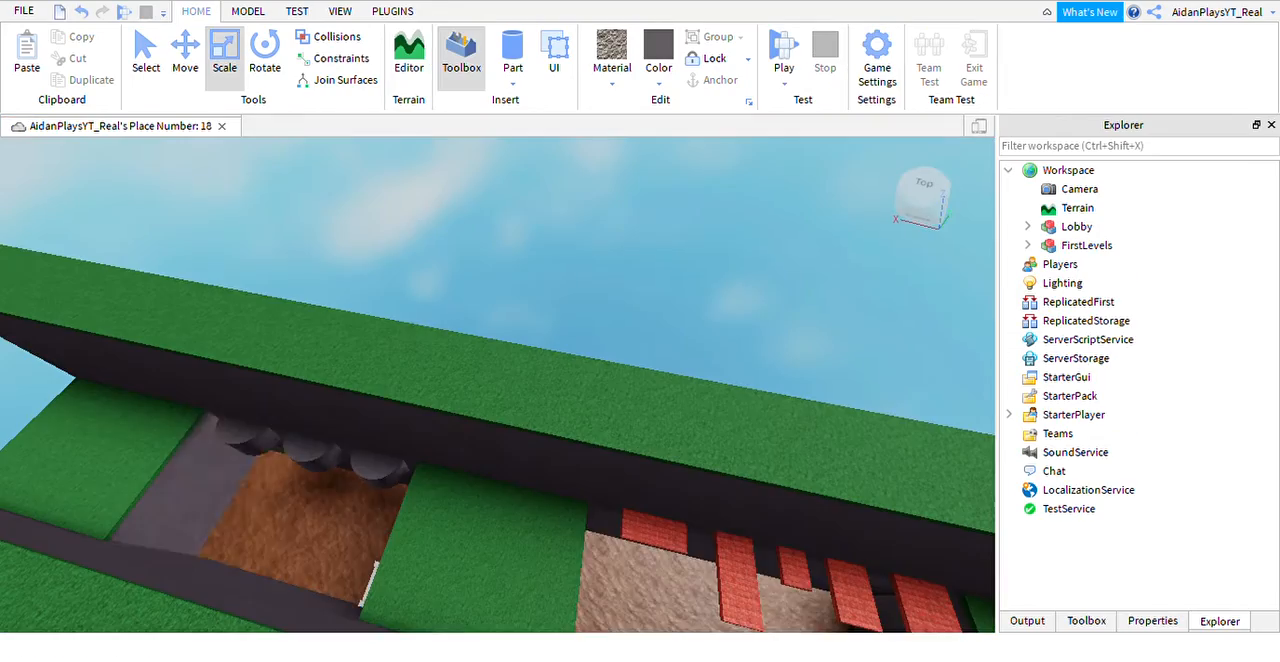
# Start a play test from the stone ledge overlooking the lobby courtyard.
pyautogui.moveTo(689, 483); pyautogui.dragTo(689, 483, button='right')
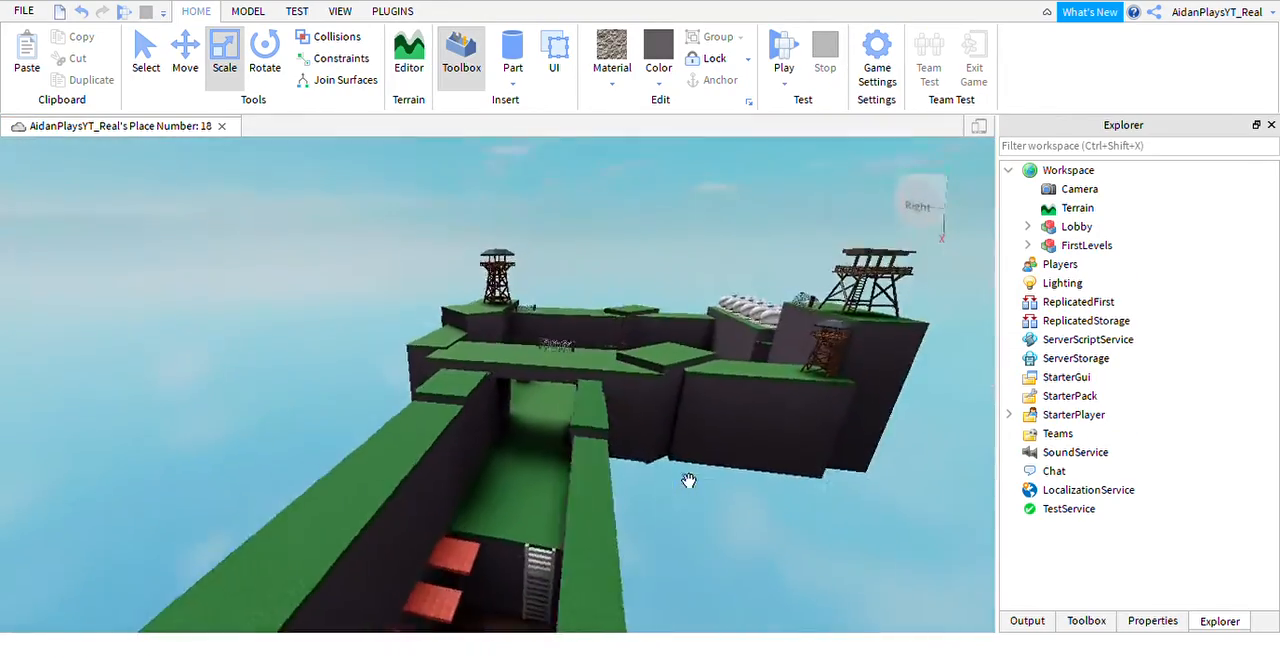
pyautogui.scroll(5, 689, 483)
pyautogui.moveTo(677, 420); pyautogui.dragTo(654, 411, button='right')
pyautogui.scroll(-5, 677, 420)
pyautogui.click(654, 411)
pyautogui.scroll(-2, 654, 411)
pyautogui.press('d')
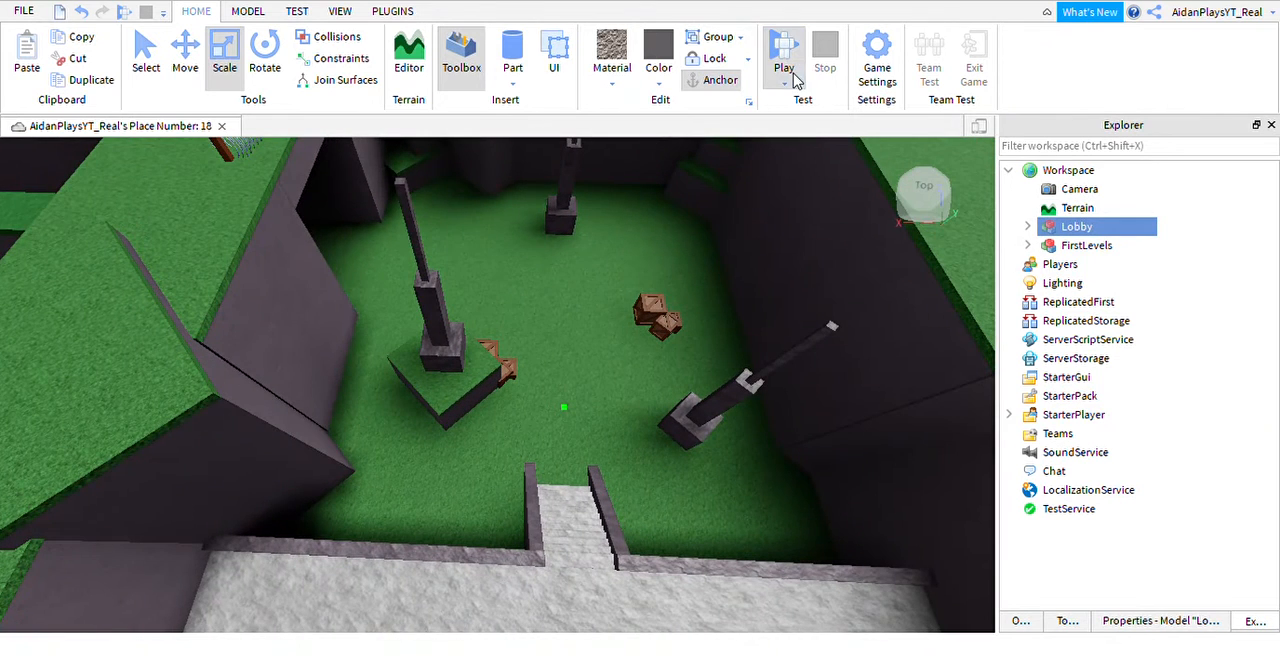
pyautogui.press('F5')
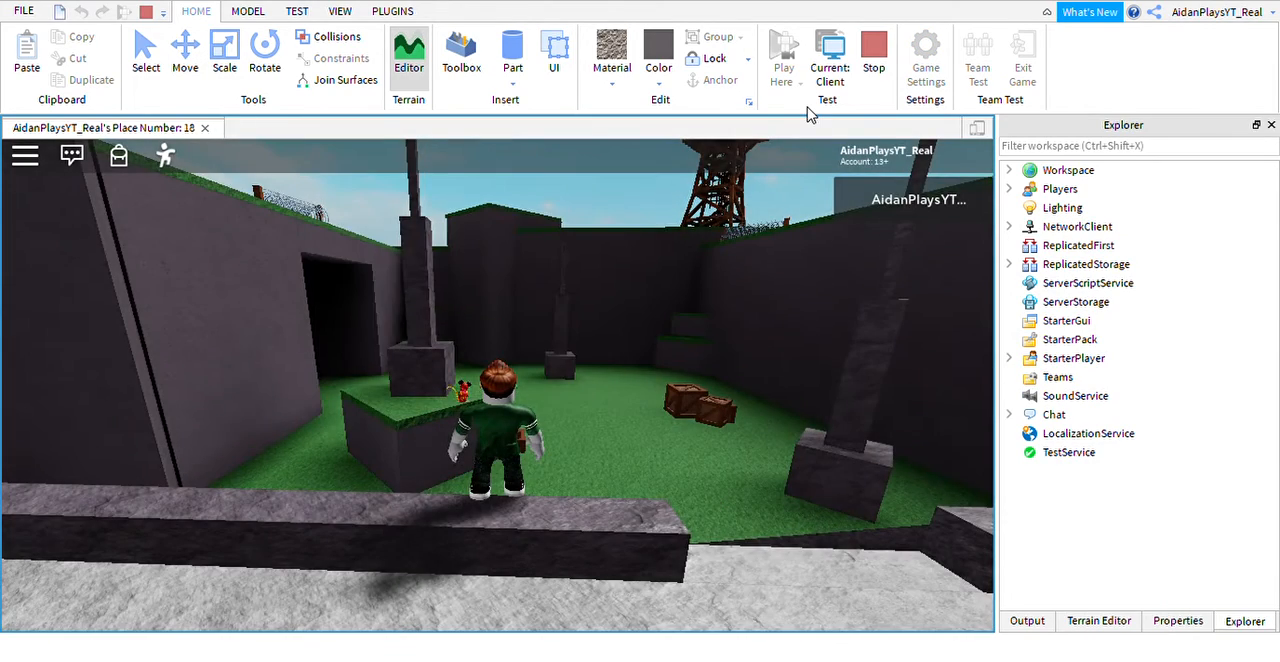
# Walk the character off the stone ledge into the grassy lobby courtyard and face the trench entrance.
pyautogui.press('s')
pyautogui.press('space')
pyautogui.moveTo(565, 367); pyautogui.dragTo(564, 364, button='right')
pyautogui.press('w')
pyautogui.scroll(-5, 564, 364)
pyautogui.press('w')
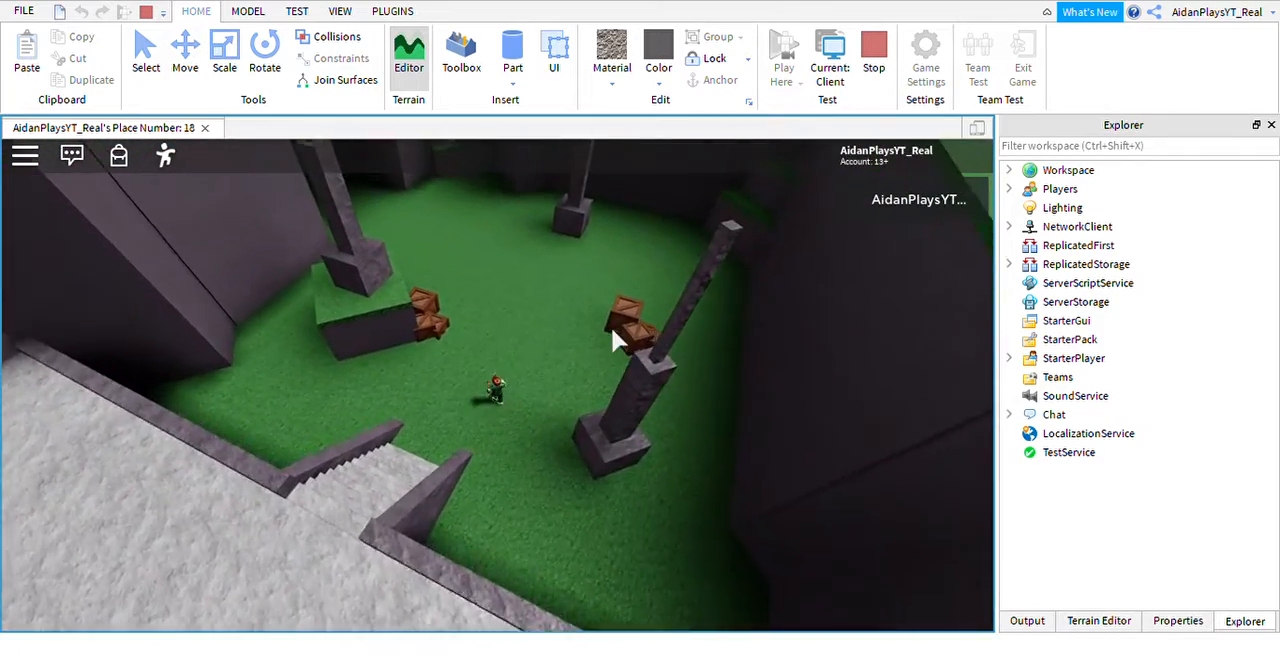
pyautogui.press('w')
pyautogui.press('d')
pyautogui.moveTo(592, 295); pyautogui.dragTo(593, 300, button='right')
pyautogui.press('w')
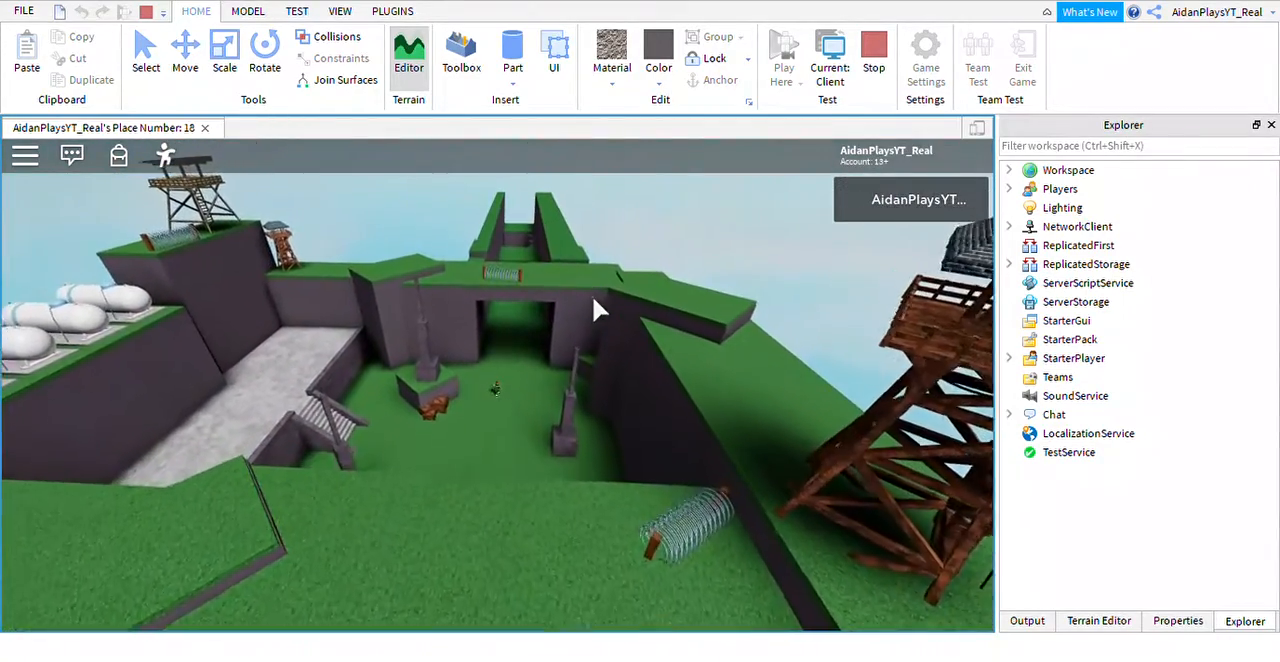
# Run the character through the lobby opening and along the grass corridor to the brick platforms.
pyautogui.press('w')
pyautogui.scroll(3, 592, 295)
pyautogui.scroll(3, 595, 269)
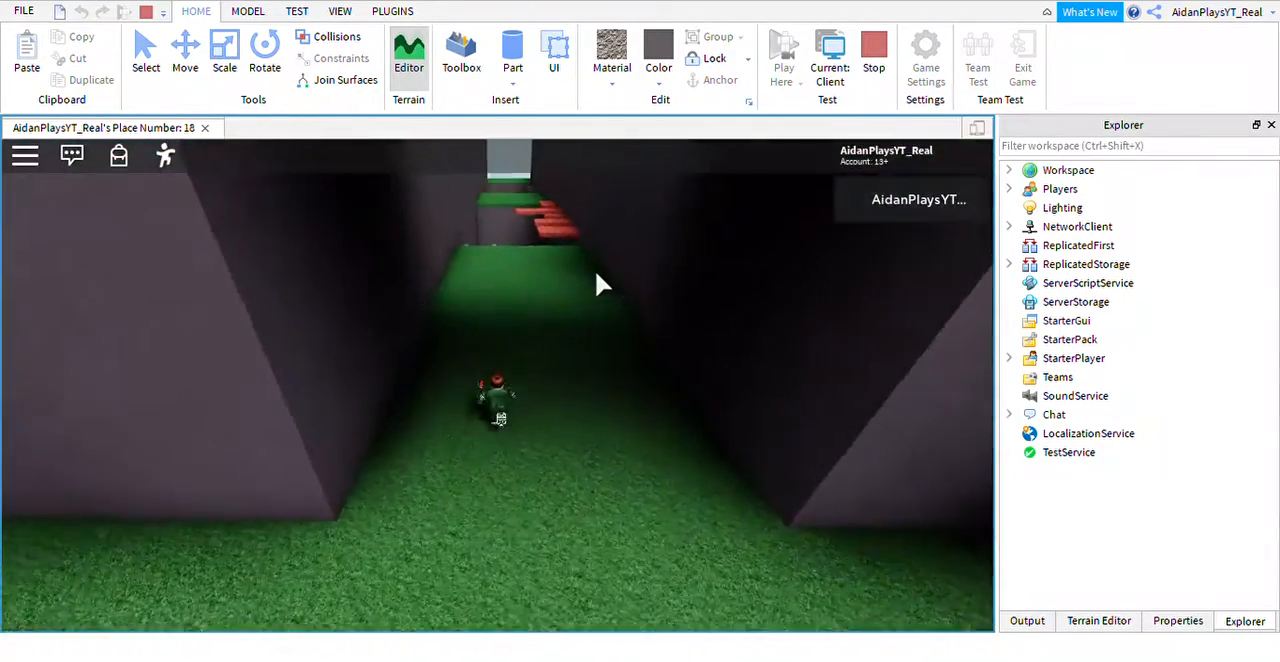
pyautogui.press('w')
pyautogui.scroll(3, 595, 272)
pyautogui.moveTo(595, 272); pyautogui.dragTo(595, 272, button='right')
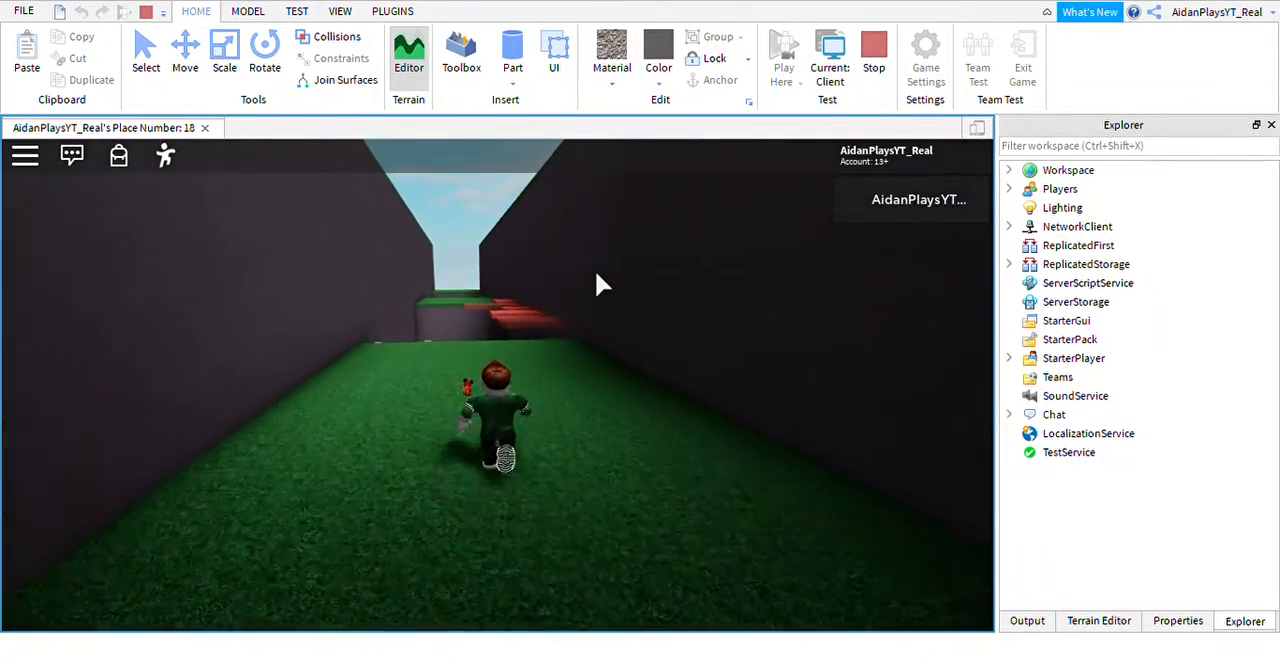
pyautogui.press('w')
pyautogui.moveTo(597, 285); pyautogui.dragTo(596, 273, button='right')
# Test the vanishing brick platforms by jumping the character from one to the next over the pit.
pyautogui.press('w')
pyautogui.press('space')
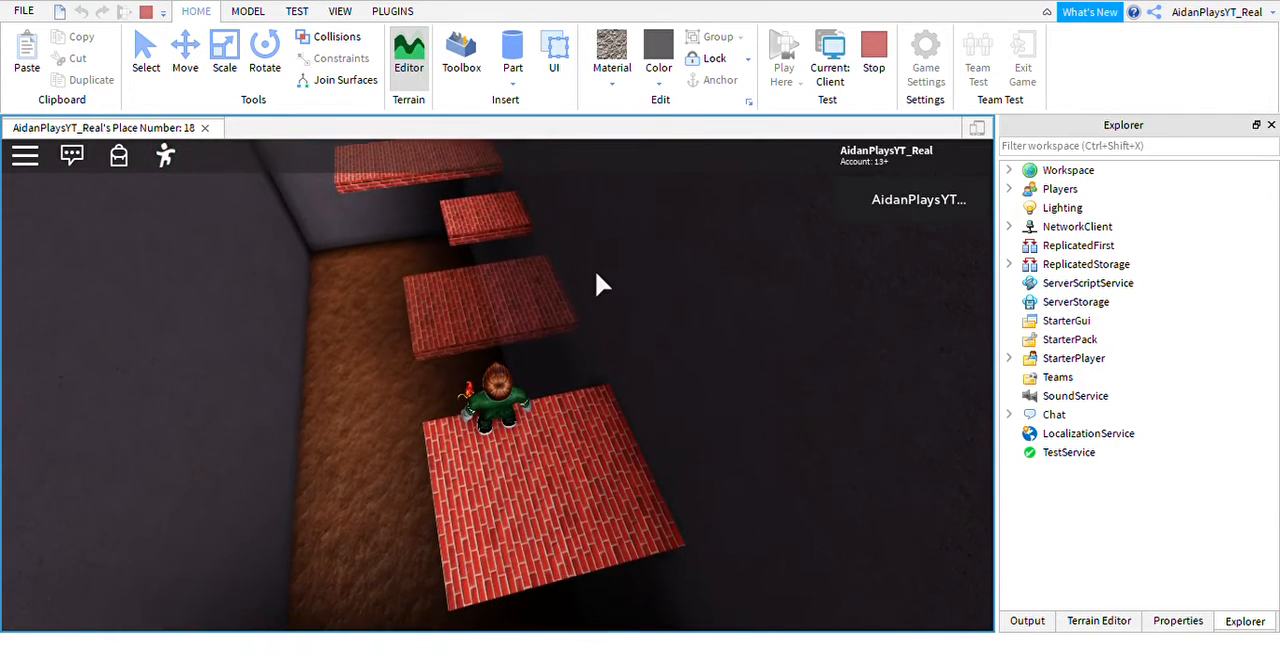
pyautogui.press('w')
pyautogui.press('space')
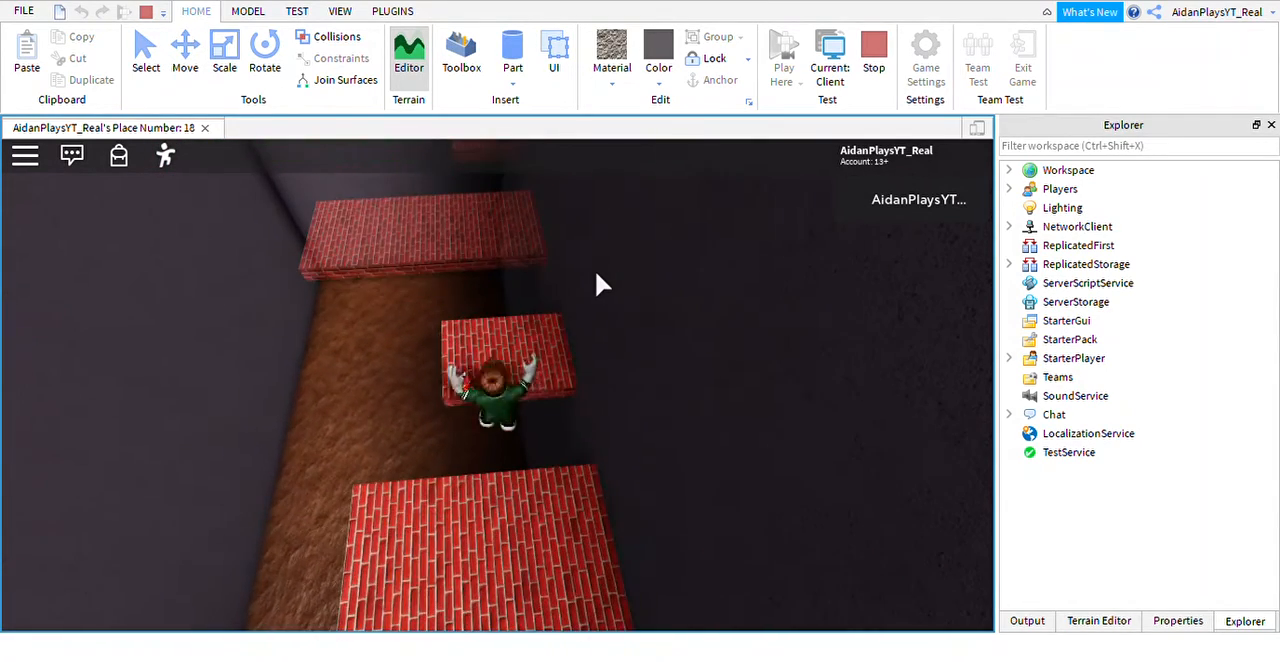
pyautogui.press('w')
pyautogui.press('space')
# Test the ladder in the brick-platform pit by climbing it up to the grass ledge.
pyautogui.press('space')
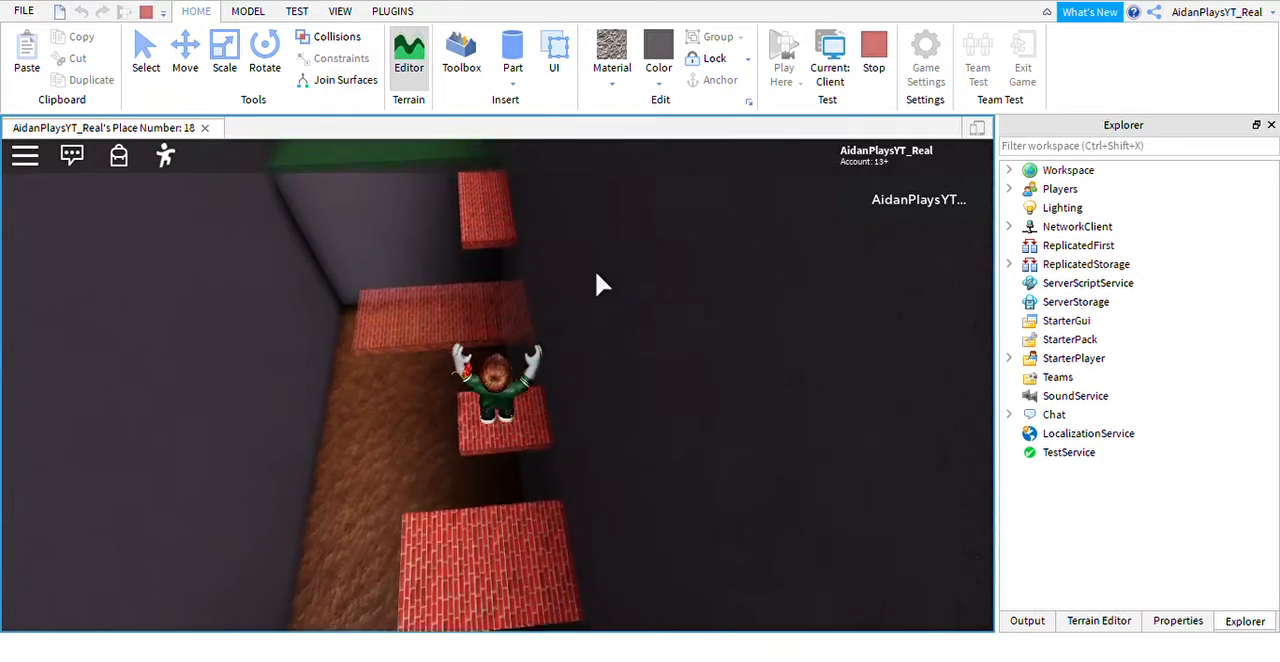
pyautogui.press('w')
pyautogui.moveTo(596, 273); pyautogui.dragTo(569, 263, button='right')
pyautogui.press('w')
pyautogui.press('space')
pyautogui.press('w')
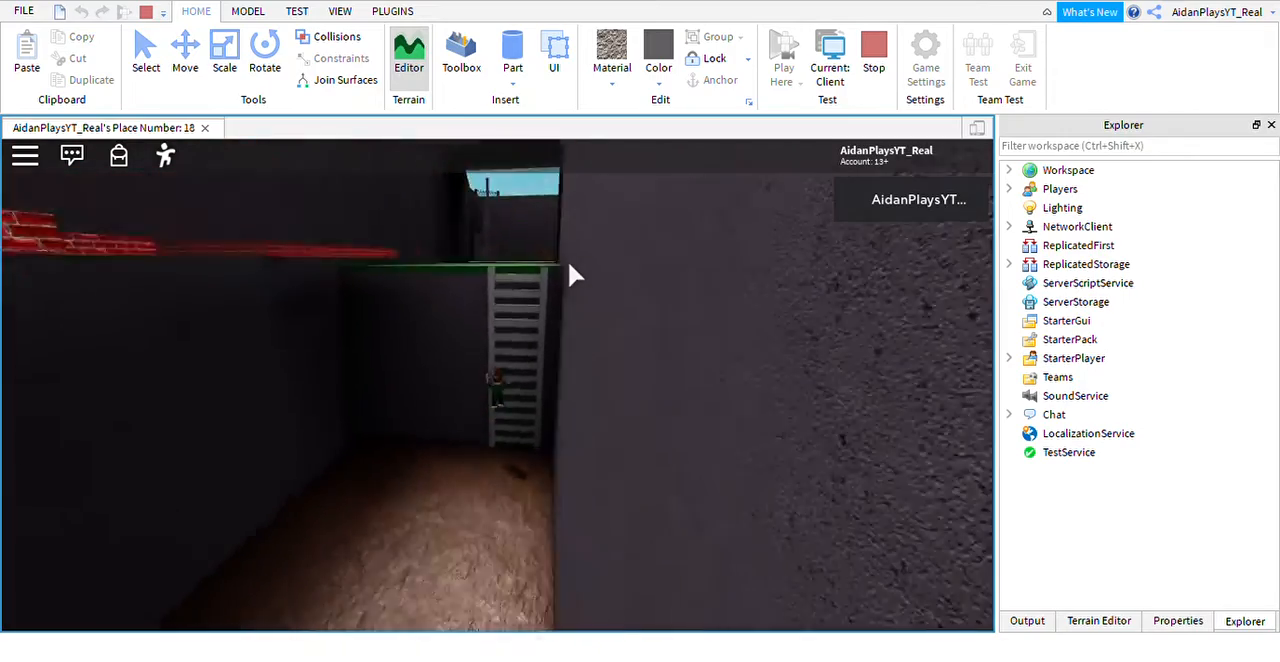
pyautogui.press('w')
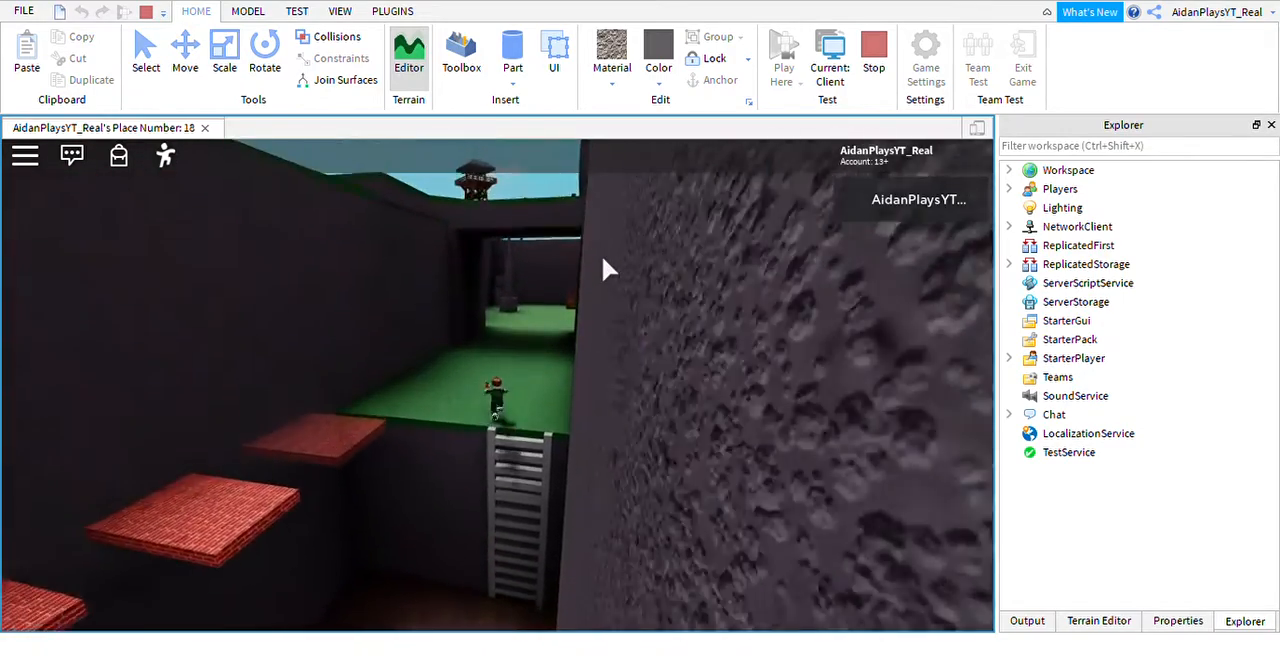
# Test the brick platforms again, jumping from the grass ledge with the camera raised above the trench.
pyautogui.press('a')
pyautogui.moveTo(480, 388); pyautogui.dragTo(480, 388, button='right')
pyautogui.press('w')
pyautogui.press('space')
pyautogui.press('space')
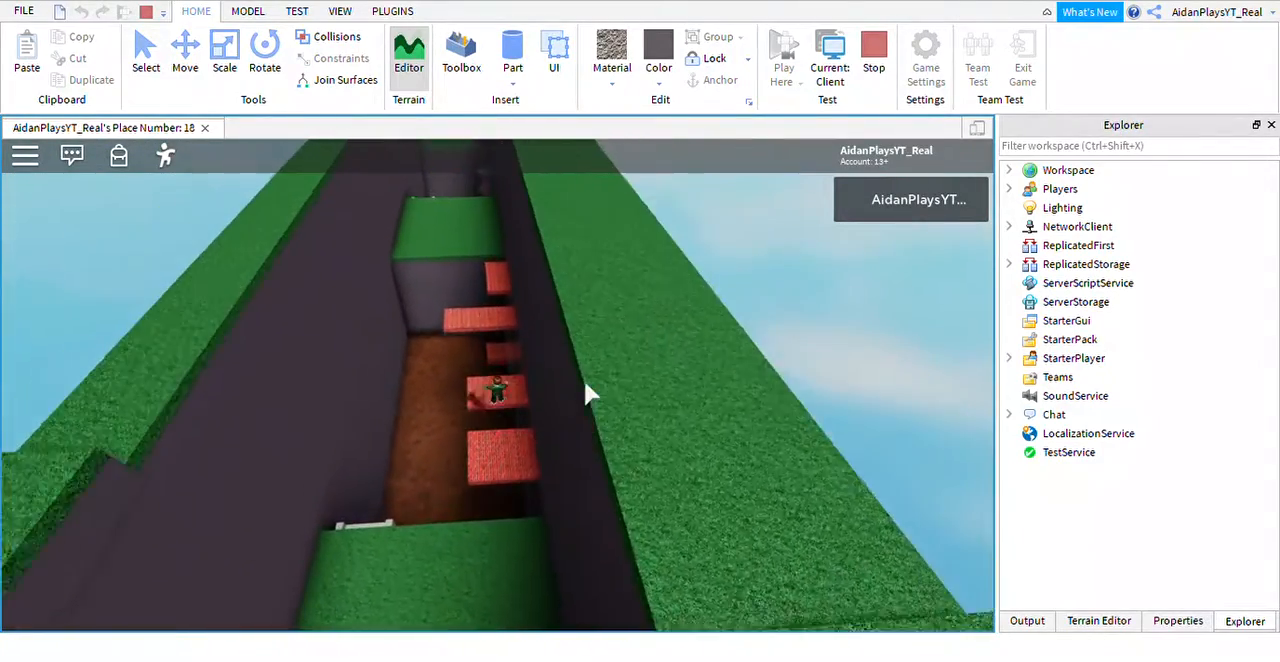
pyautogui.moveTo(585, 382); pyautogui.dragTo(585, 382, button='right')
pyautogui.press('s')
pyautogui.scroll(-3, 585, 382)
pyautogui.scroll(10, 561, 318)
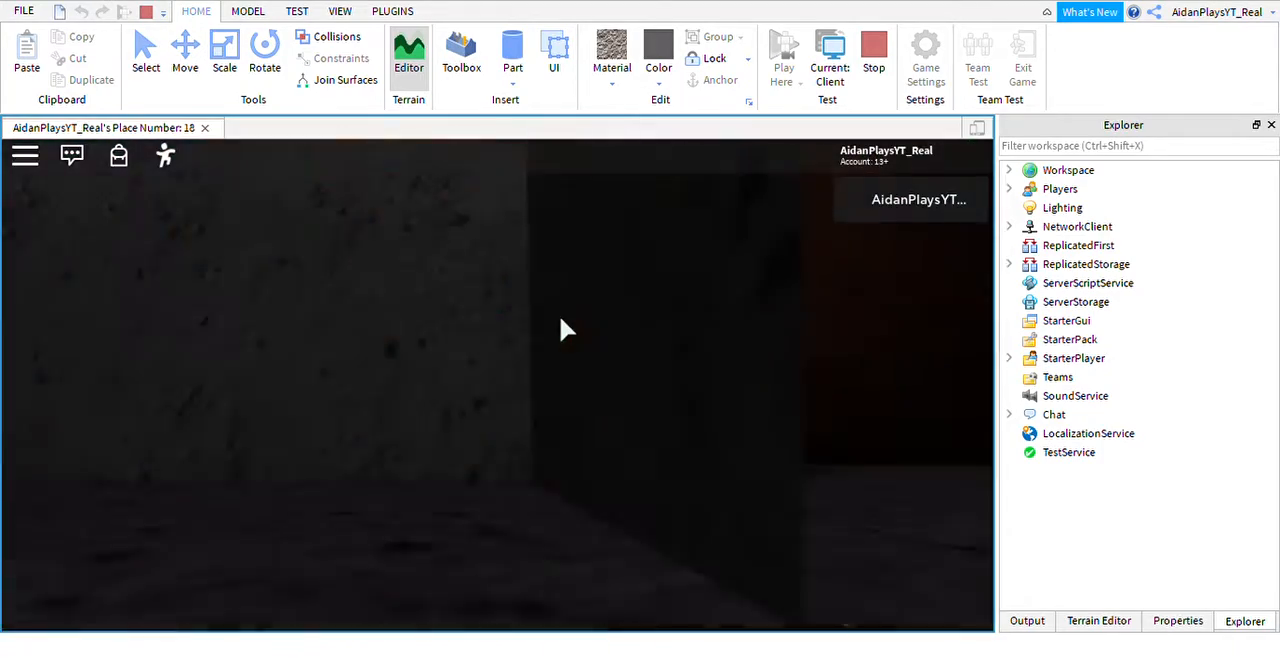
# Move and jump the character through the brick-platform pit toward its ladder.
pyautogui.moveTo(561, 318); pyautogui.dragTo(543, 340, button='right')
pyautogui.scroll(-10, 561, 318)
pyautogui.press('w')
pyautogui.press('space')
pyautogui.press('w')
pyautogui.press('space')
pyautogui.press('w')
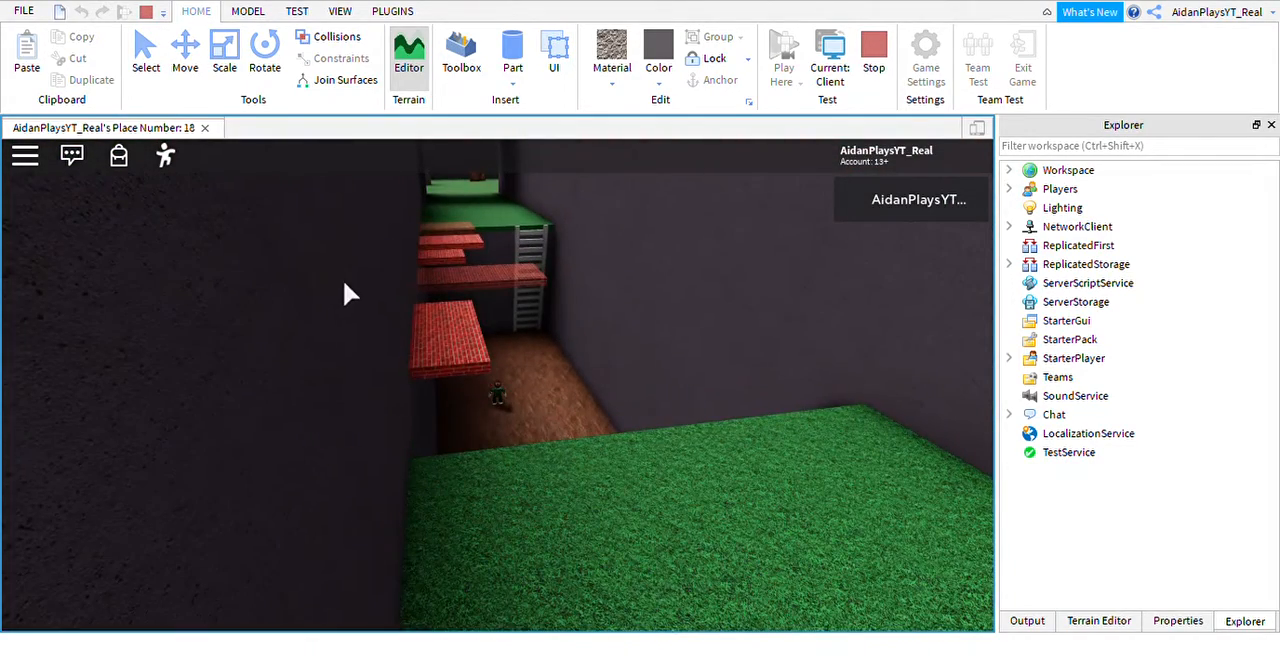
# Turn on the Shift Lock Switch in the in-game settings and resume the play test.
pyautogui.click(25, 155)
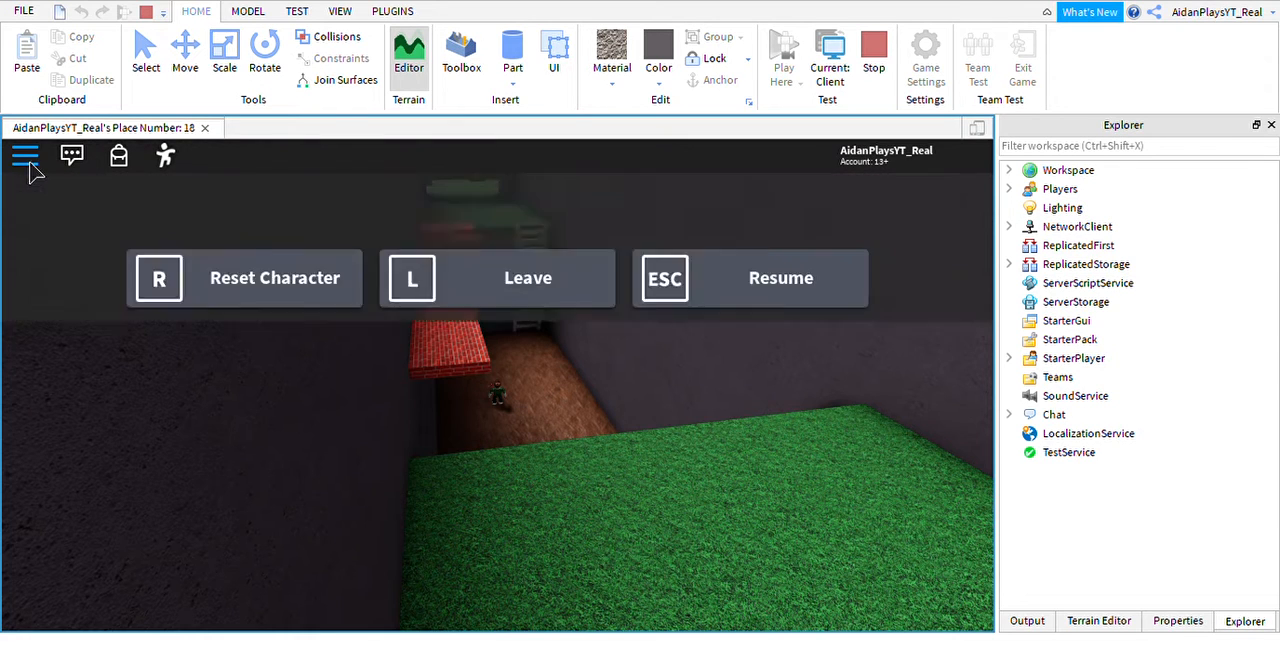
pyautogui.click(355, 228)
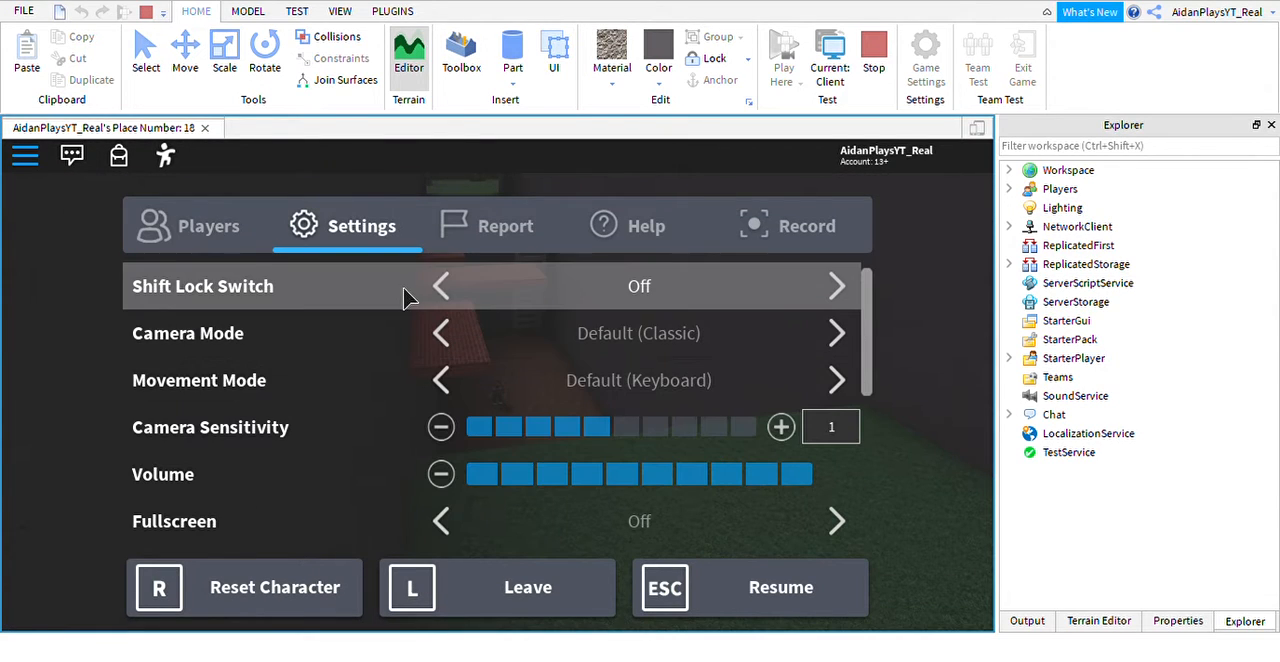
pyautogui.click(441, 287)
pyautogui.click(818, 600)
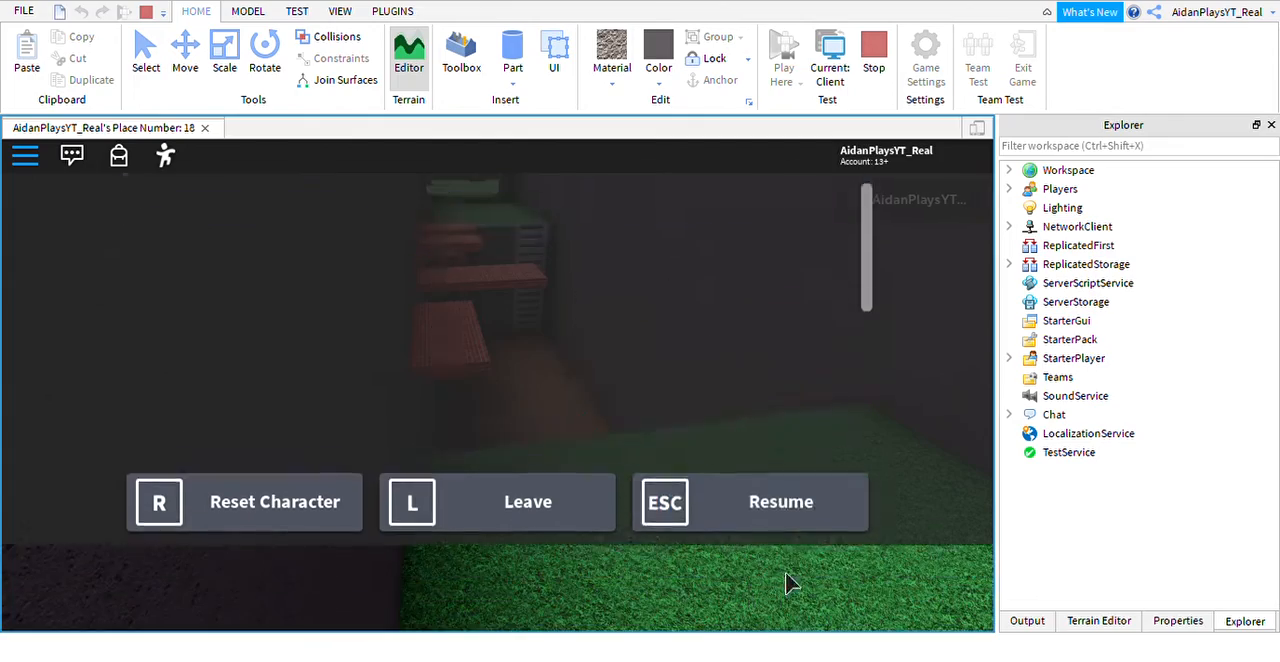
# Climb the pit's ladder back to the grass ledge while trying shift lock on and off.
pyautogui.press('w')
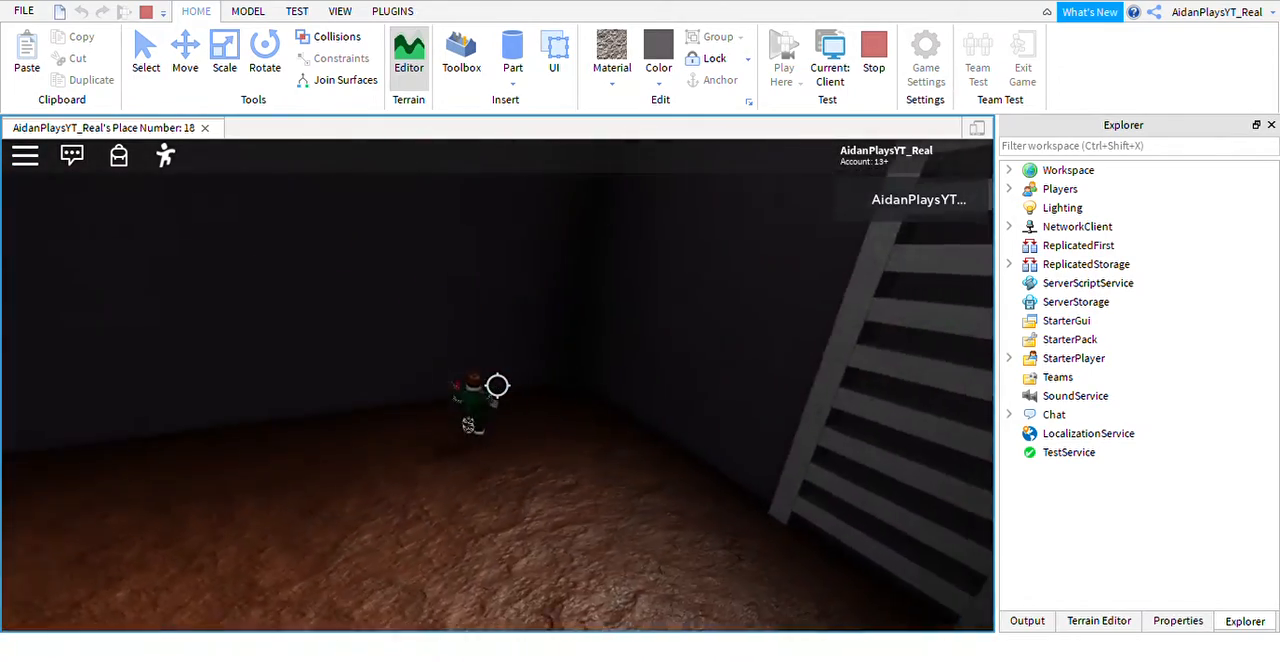
pyautogui.press('shift')
pyautogui.scroll(-3, 600, 397)
pyautogui.moveTo(633, 394); pyautogui.dragTo(633, 396, button='right')
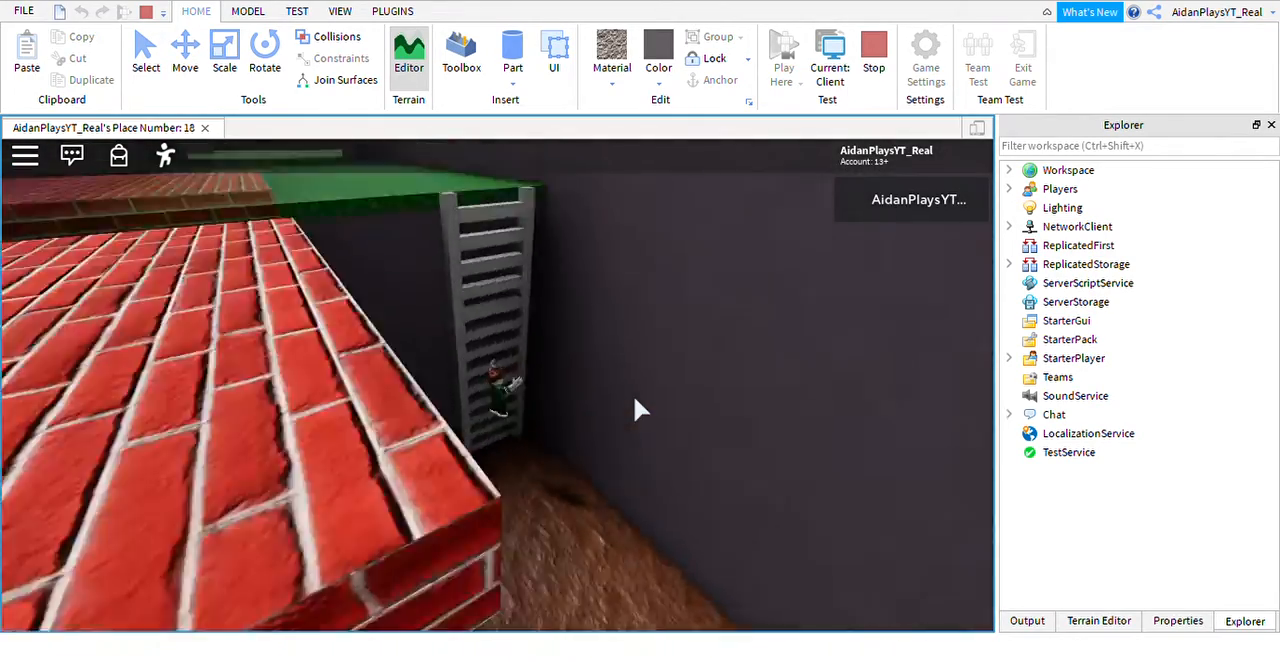
pyautogui.scroll(-3, 633, 396)
pyautogui.press('w')
pyautogui.press('shift')
pyautogui.press('shift')
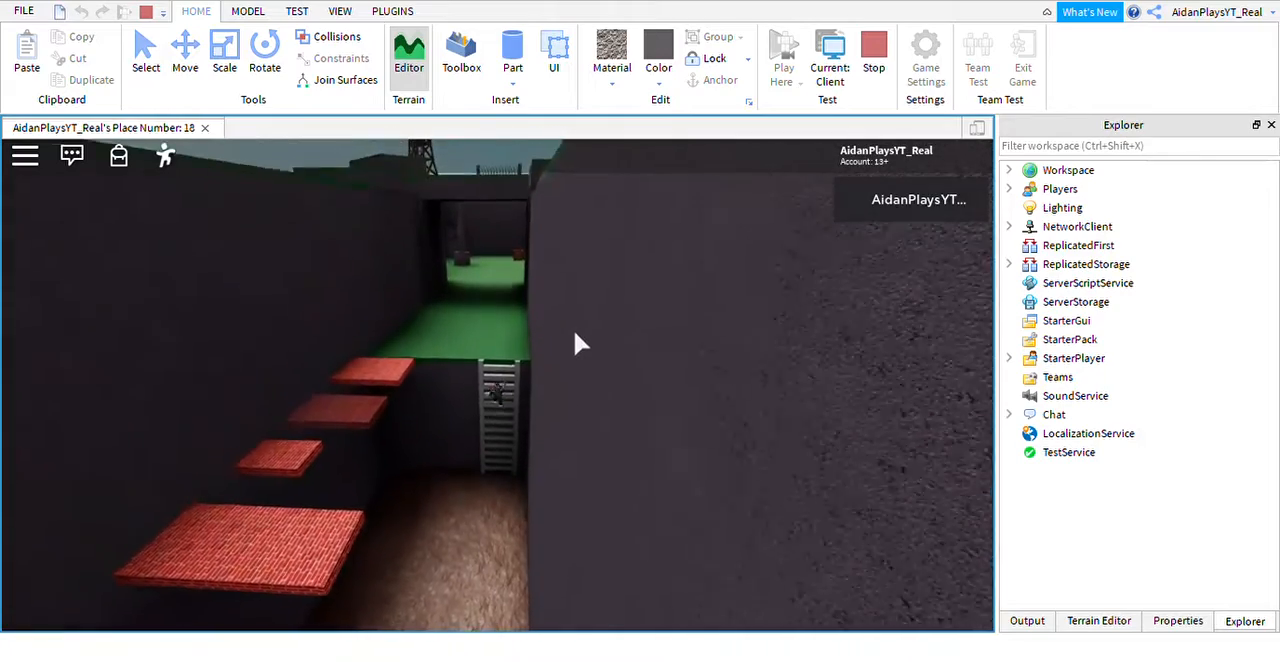
pyautogui.moveTo(577, 343); pyautogui.dragTo(577, 343, button='right')
pyautogui.press('shift')
pyautogui.scroll(-5, 498, 386)
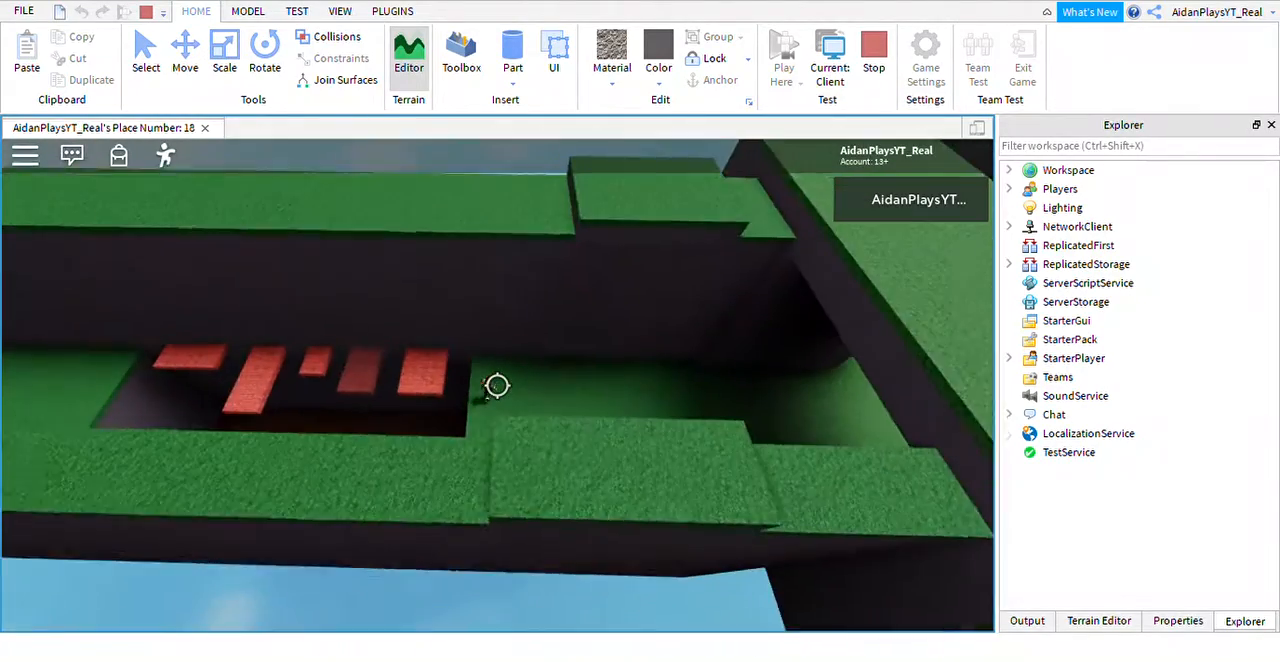
# Enter the brick-platform pit with shift lock on and climb its ladder out again.
pyautogui.press('a')
pyautogui.press('space')
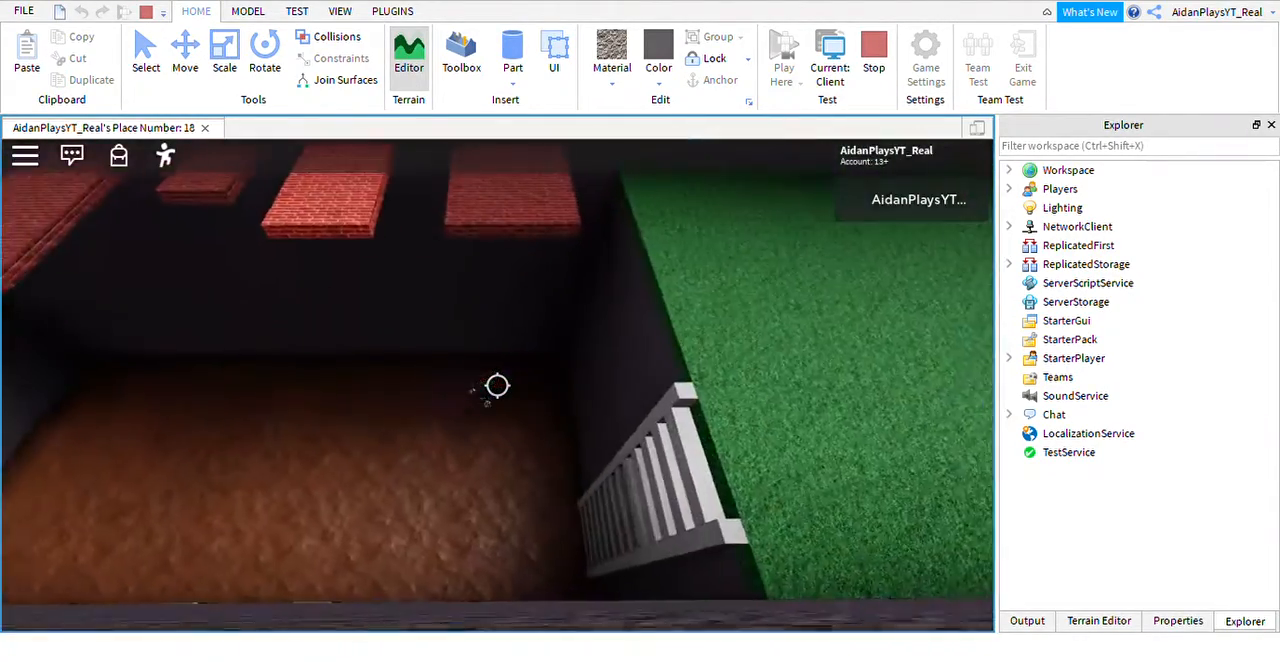
pyautogui.press('w')
pyautogui.press('w')
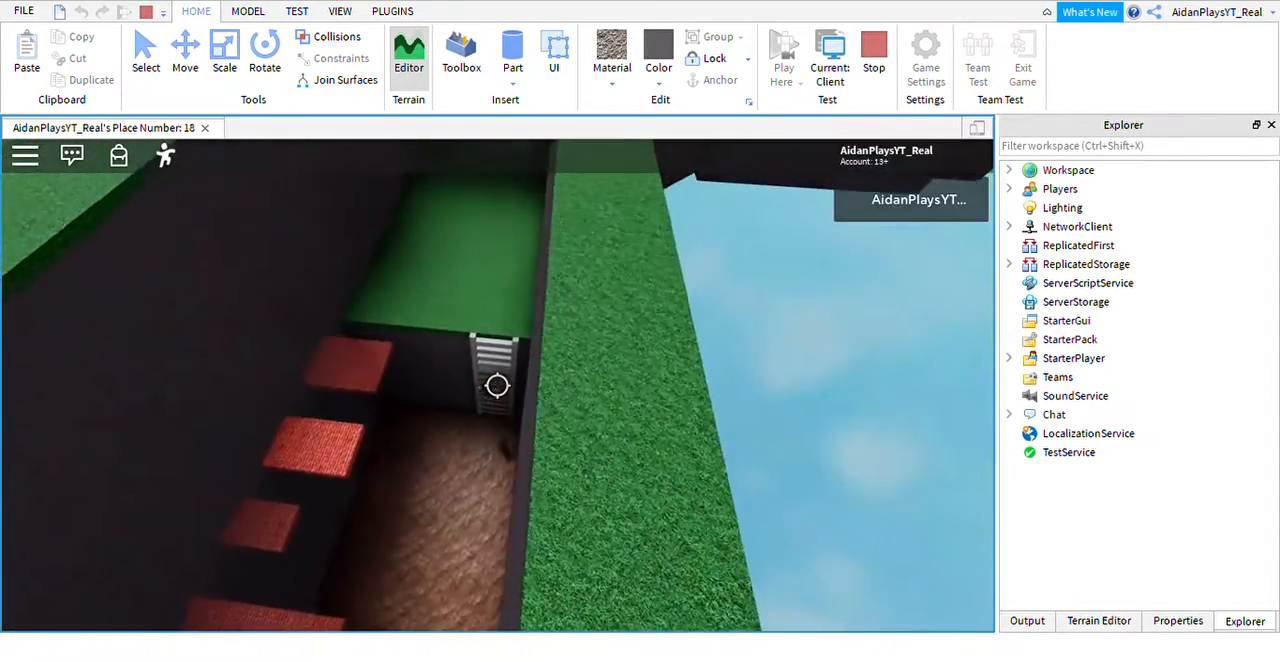
# Try the brick-platform crossing with shift lock on and return the character to the grass ledge.
pyautogui.press('w')
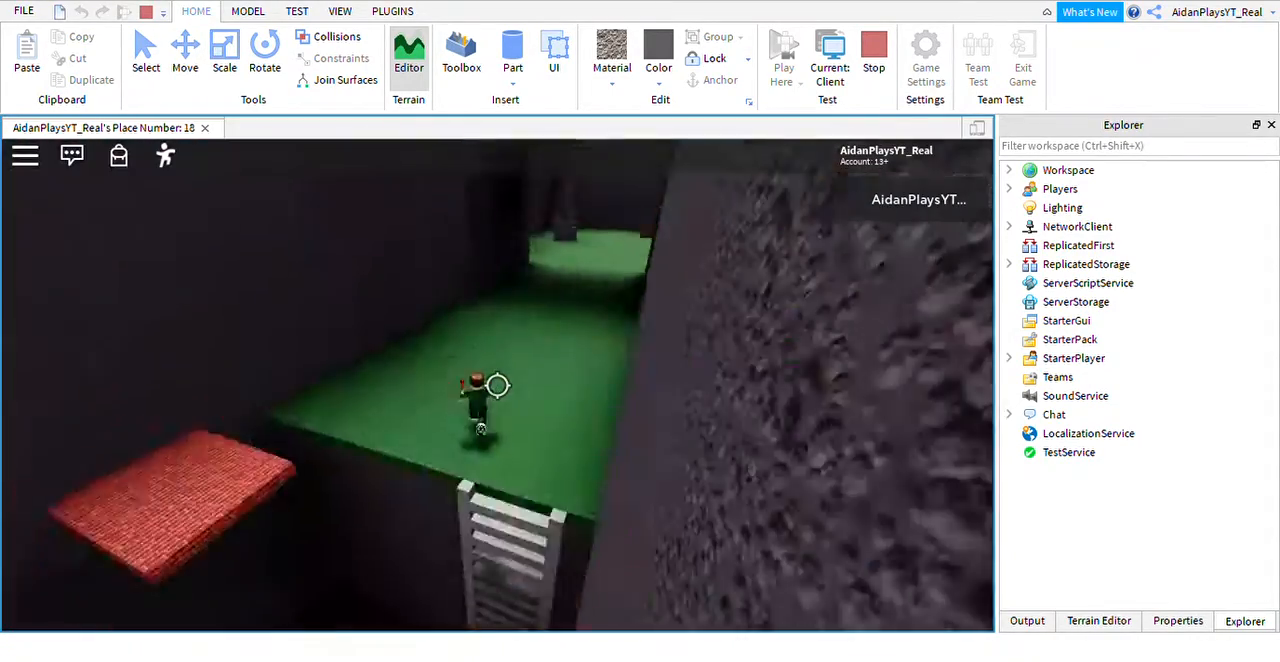
pyautogui.press('space')
pyautogui.press('w')
pyautogui.press('space')
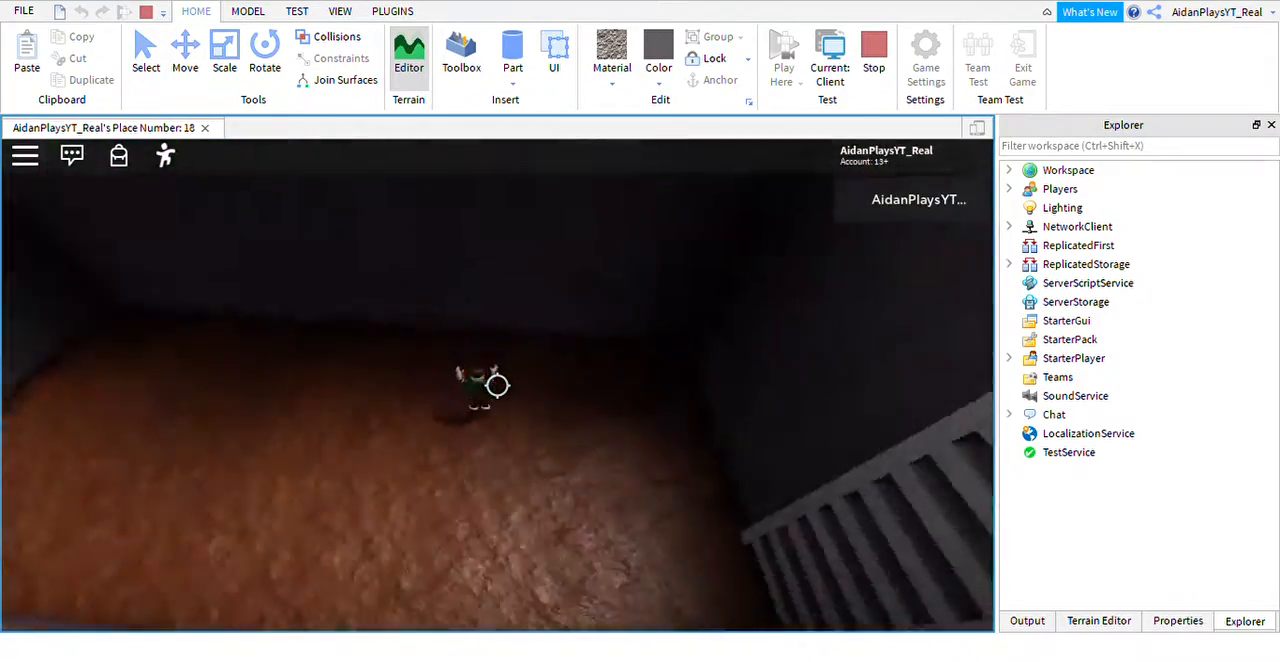
pyautogui.press('w')
pyautogui.press('w')
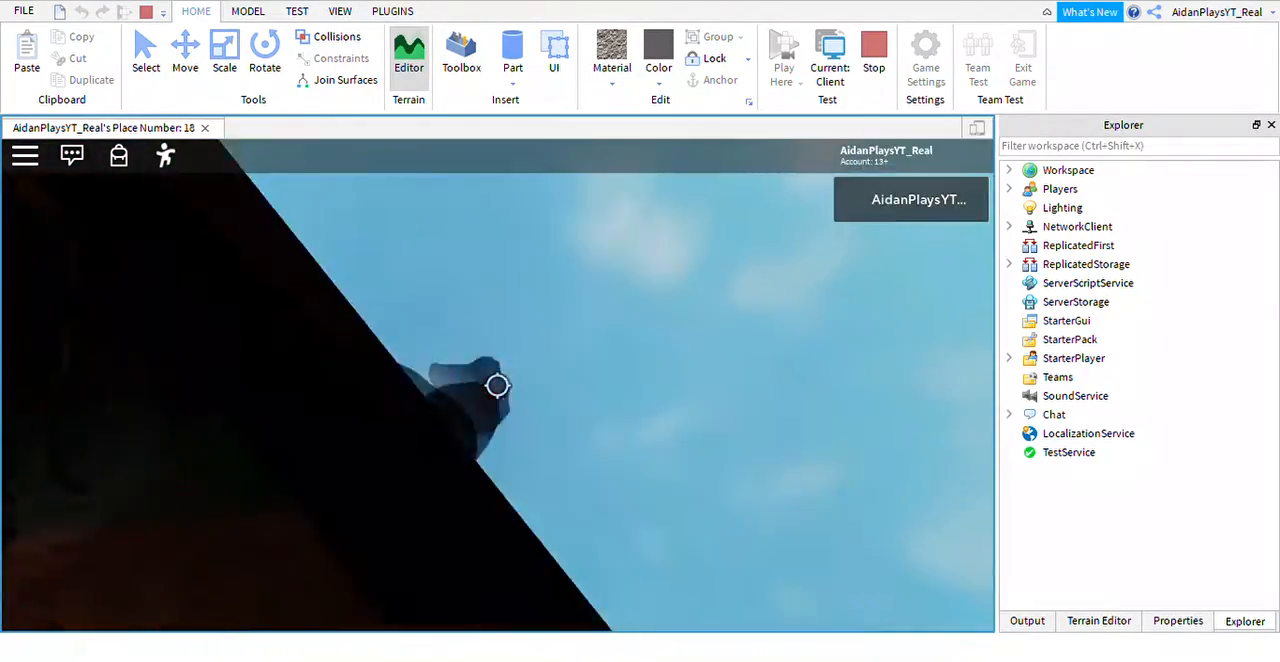
pyautogui.press('w')
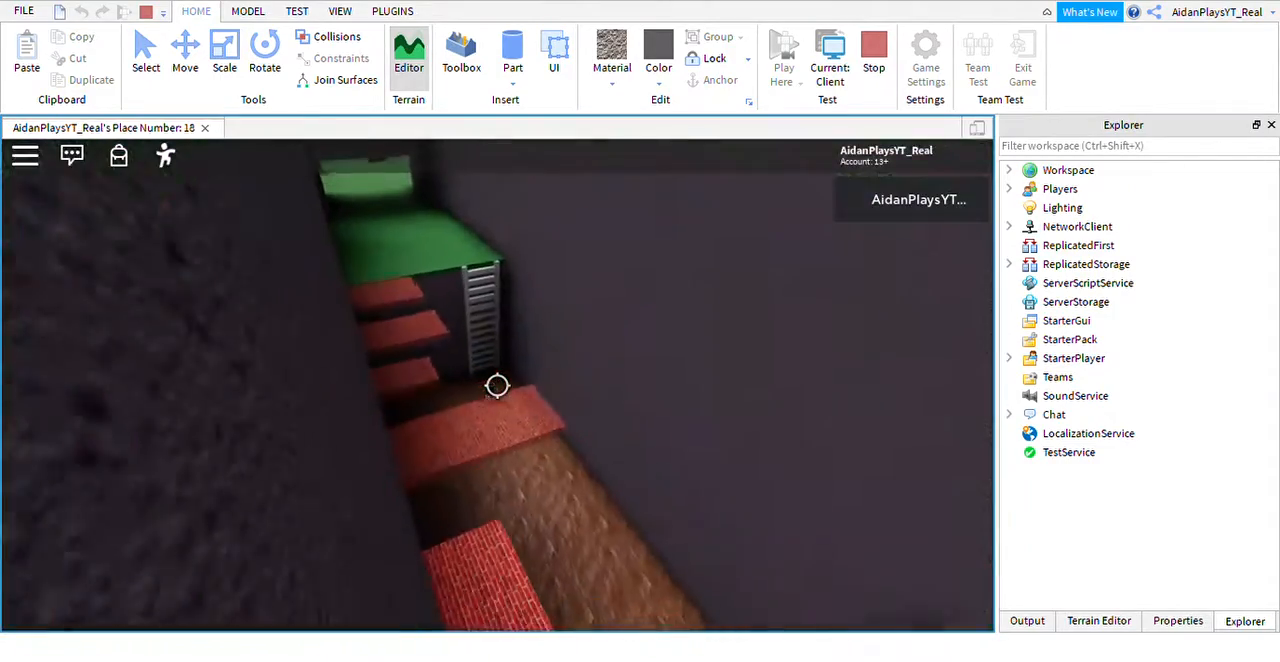
pyautogui.press('shift')
pyautogui.press('w')
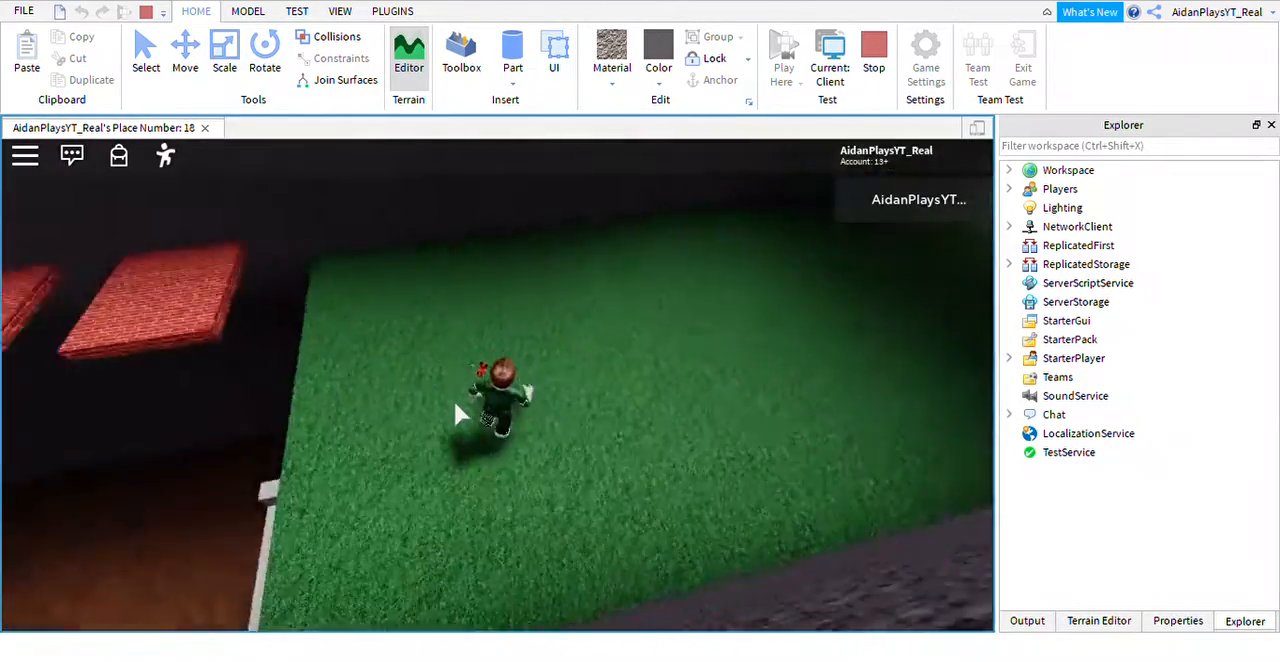
# Release shift lock and jump across the first brick platforms with the camera above the trench.
pyautogui.press('shift')
pyautogui.press('shift')
pyautogui.press('w')
pyautogui.press('w')
pyautogui.press('space')
pyautogui.press('space')
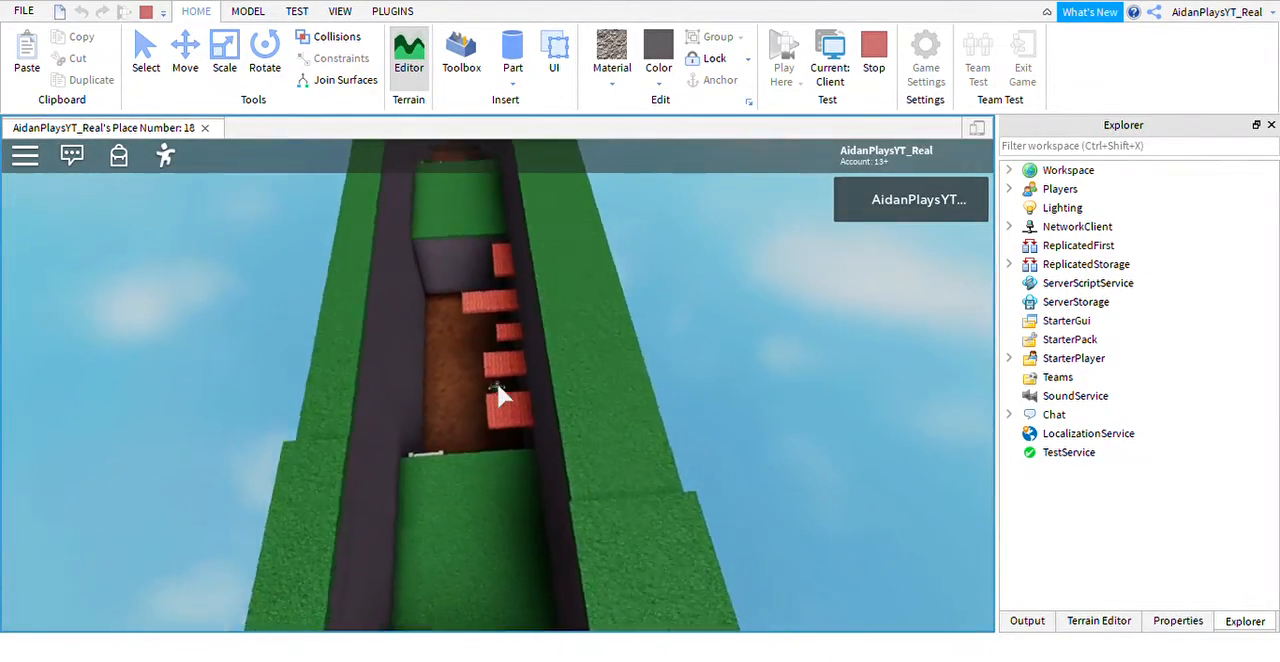
pyautogui.scroll(3, 511, 355)
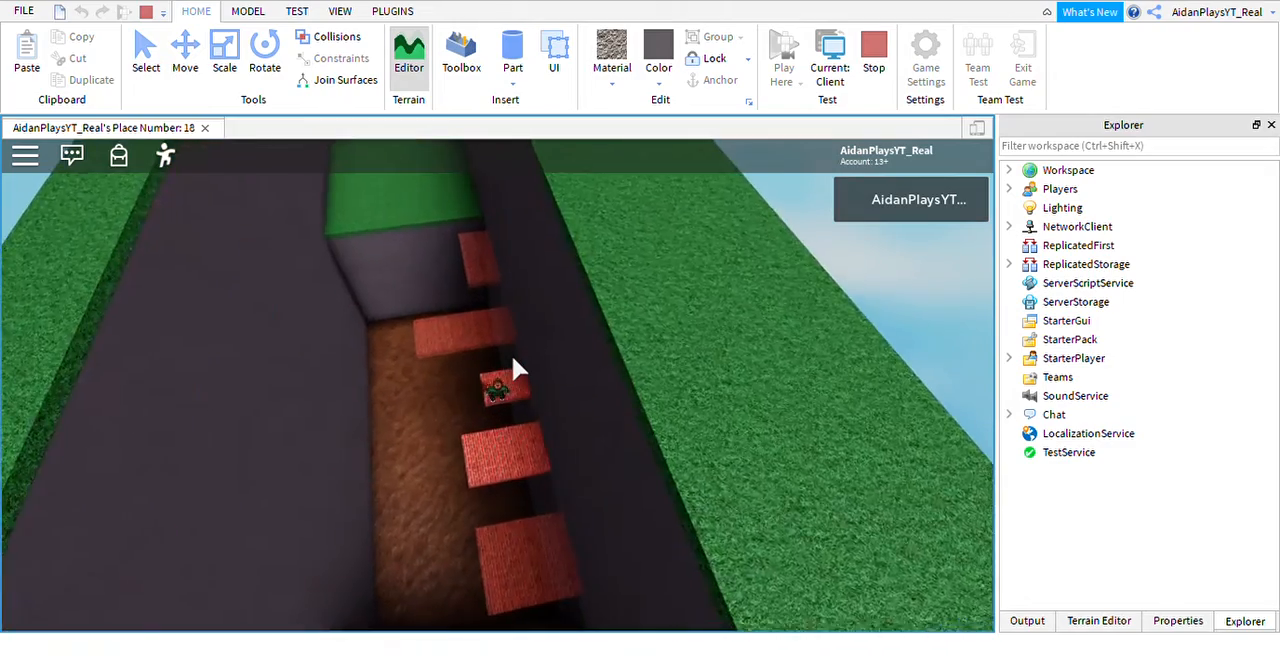
pyautogui.press('w')
pyautogui.moveTo(515, 346); pyautogui.dragTo(515, 346, button='right')
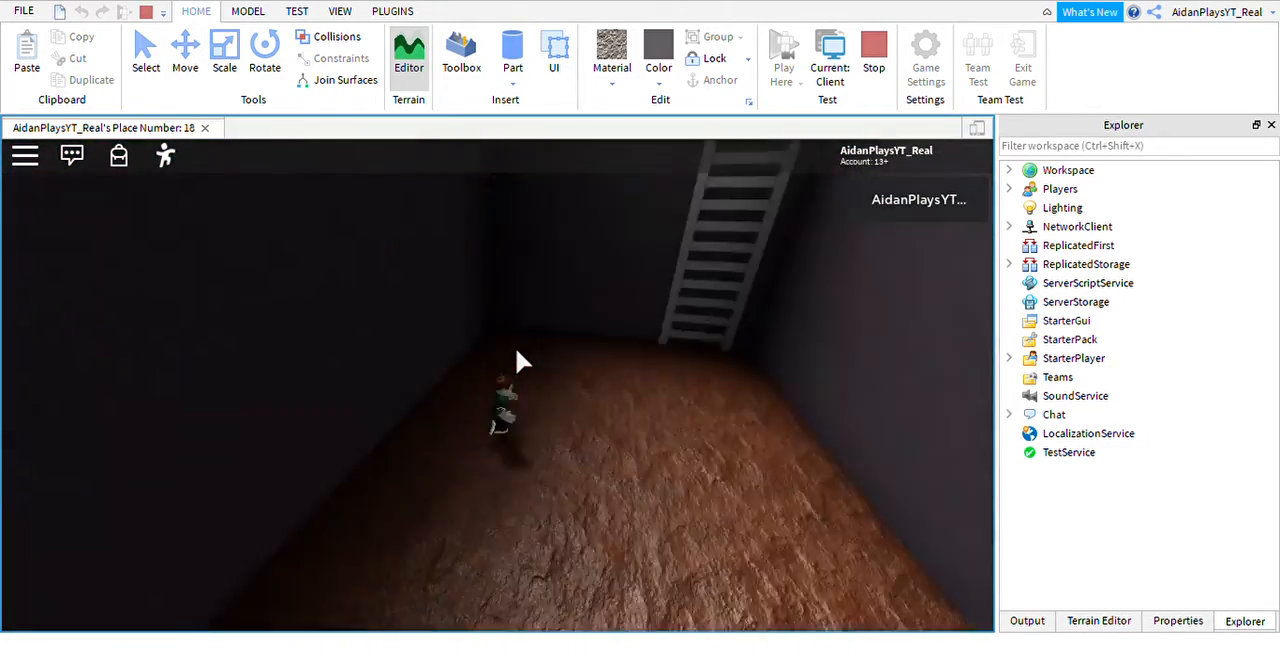
# Repeat the brick-platform run up to the small third platform.
pyautogui.press('w')
pyautogui.scroll(-3, 515, 346)
pyautogui.press('w')
pyautogui.press('w')
pyautogui.press('space')
pyautogui.press('w')
pyautogui.press('space')
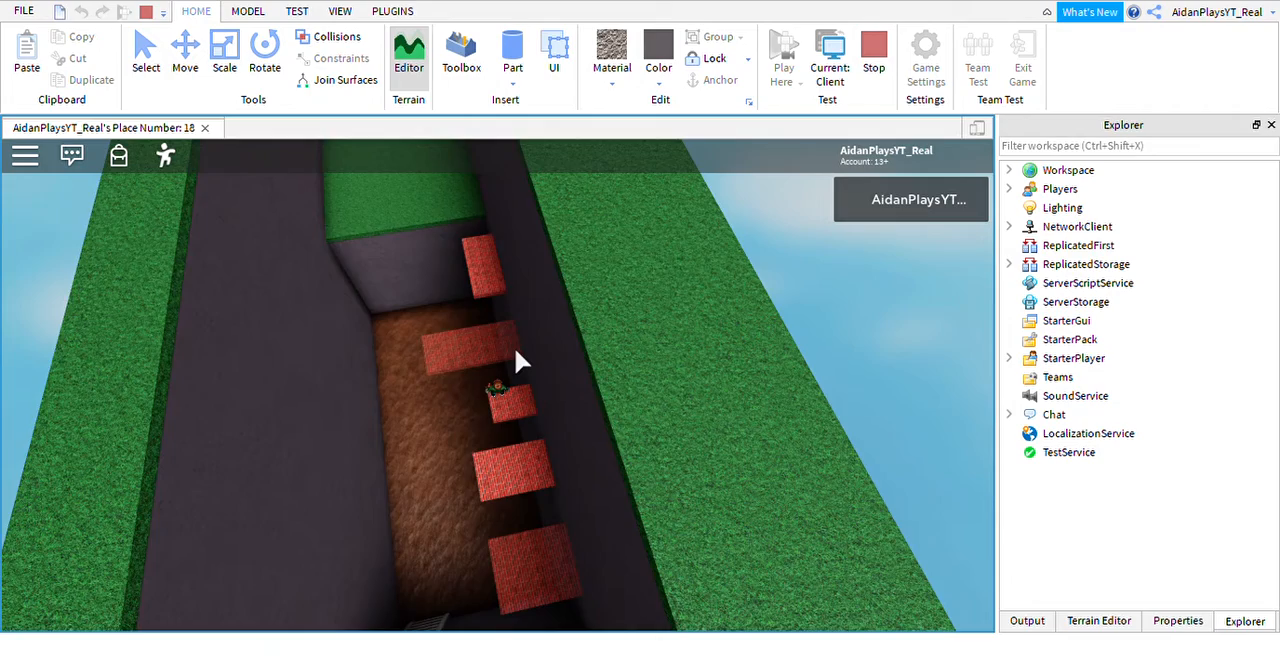
# Jump onward from the small third platform and continue the character along the course.
pyautogui.press('w')
pyautogui.press('space')
pyautogui.moveTo(515, 346); pyautogui.dragTo(520, 322, button='right')
pyautogui.scroll(-5, 514, 346)
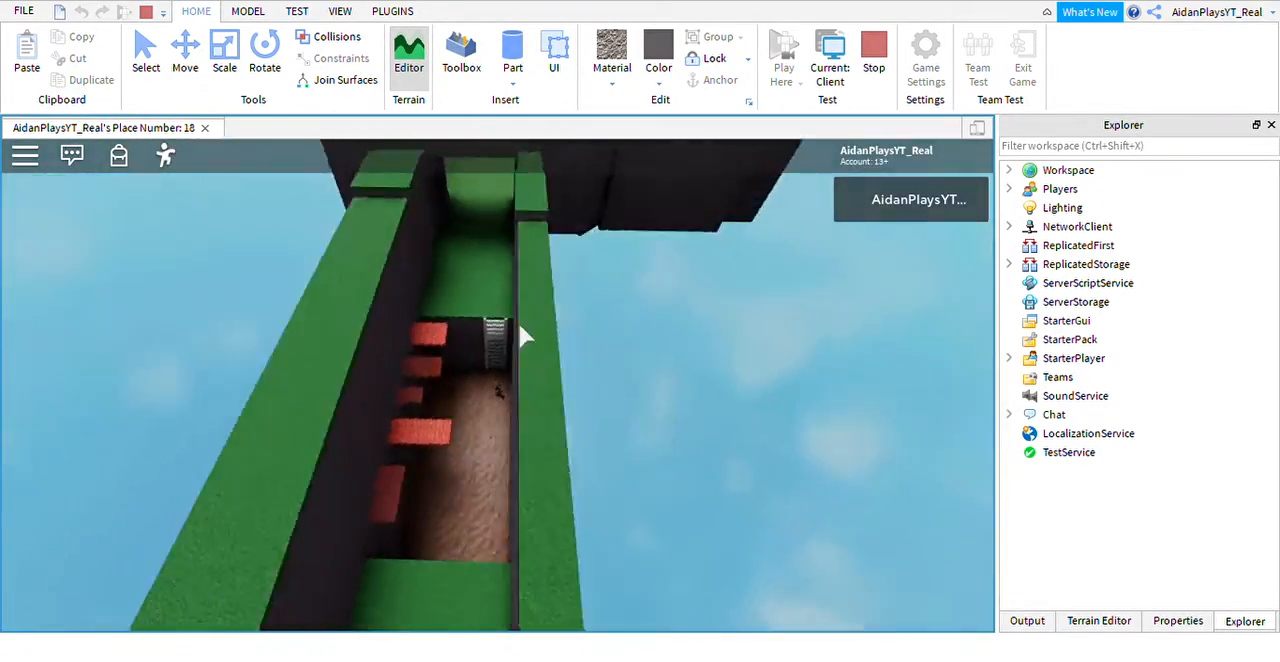
pyautogui.press('w')
pyautogui.press('w')
pyautogui.press('w')
pyautogui.press('w')
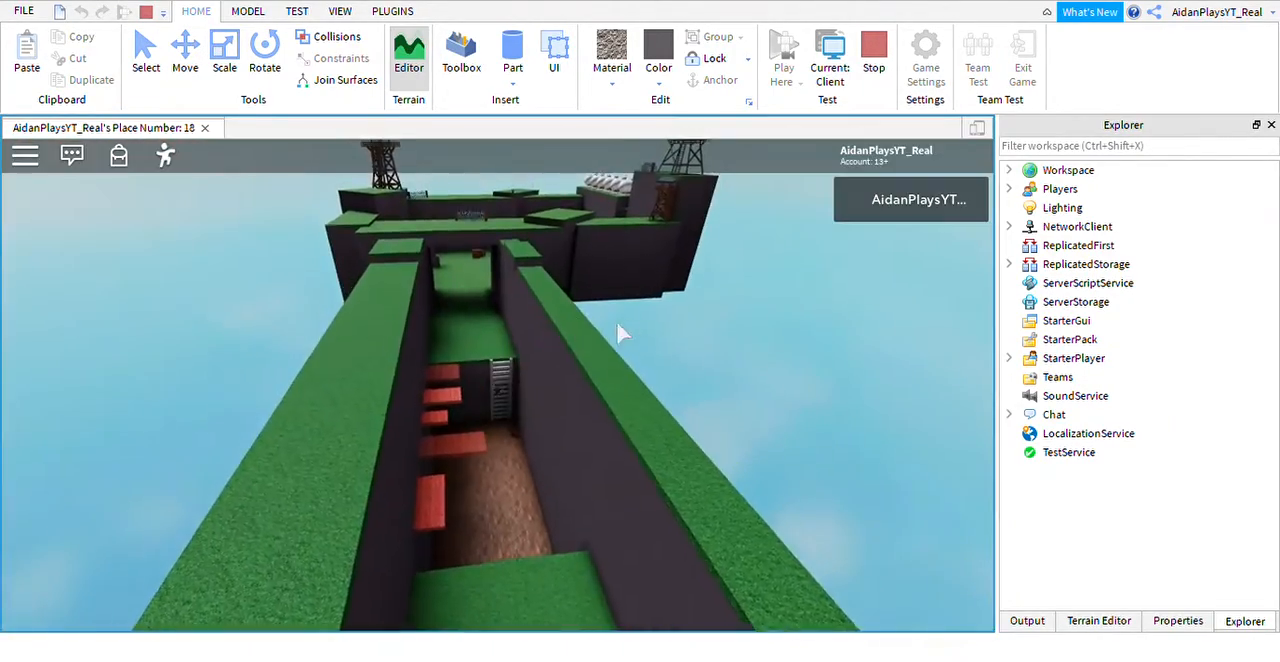
# Look over the obstacle course once more and stop the play test.
pyautogui.moveTo(645, 323)
pyautogui.mouseDown(button='right')
pyautogui.moveTo(647, 287)
pyautogui.moveTo(640, 331)
pyautogui.moveTo(609, 320)
pyautogui.moveTo(625, 314)
pyautogui.mouseUp(button='right')
pyautogui.press('s')
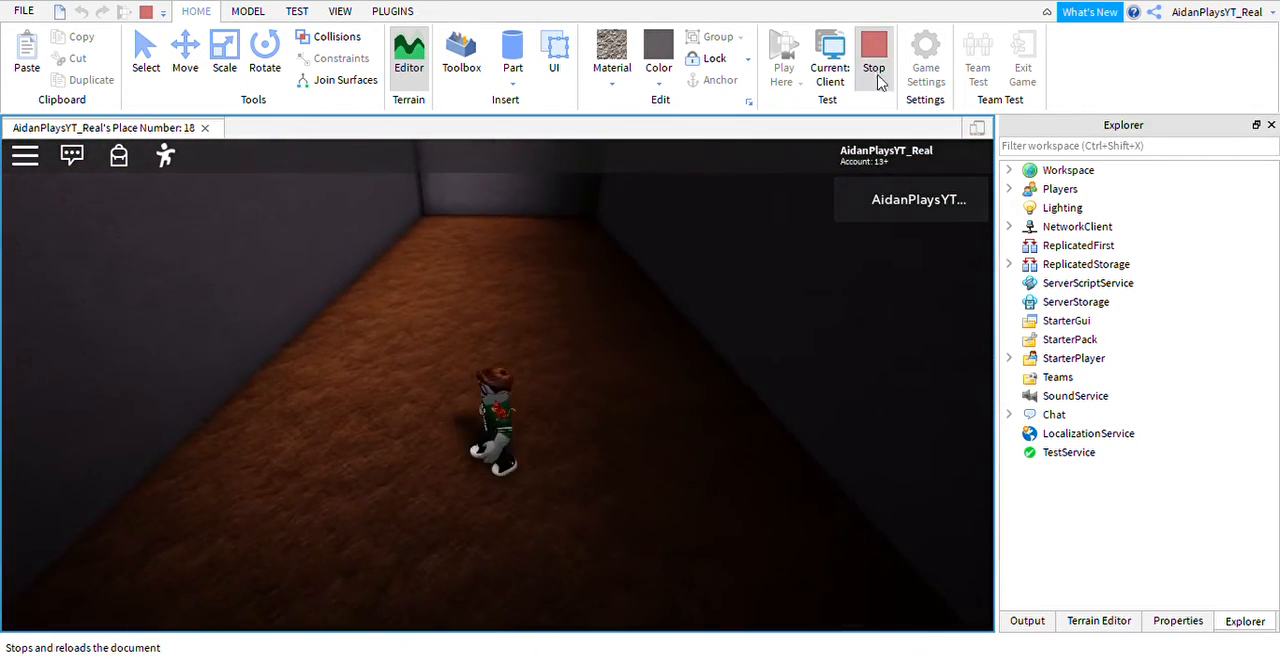
pyautogui.click(874, 62)
# Expand FirstLevels, Traps and VanishingPlatforms1, and open the VanishingScript of the first VanishingPlatform.
pyautogui.scroll(5, 651, 442)
pyautogui.moveTo(651, 442); pyautogui.dragTo(605, 473, button='right')
pyautogui.scroll(5, 626, 414)
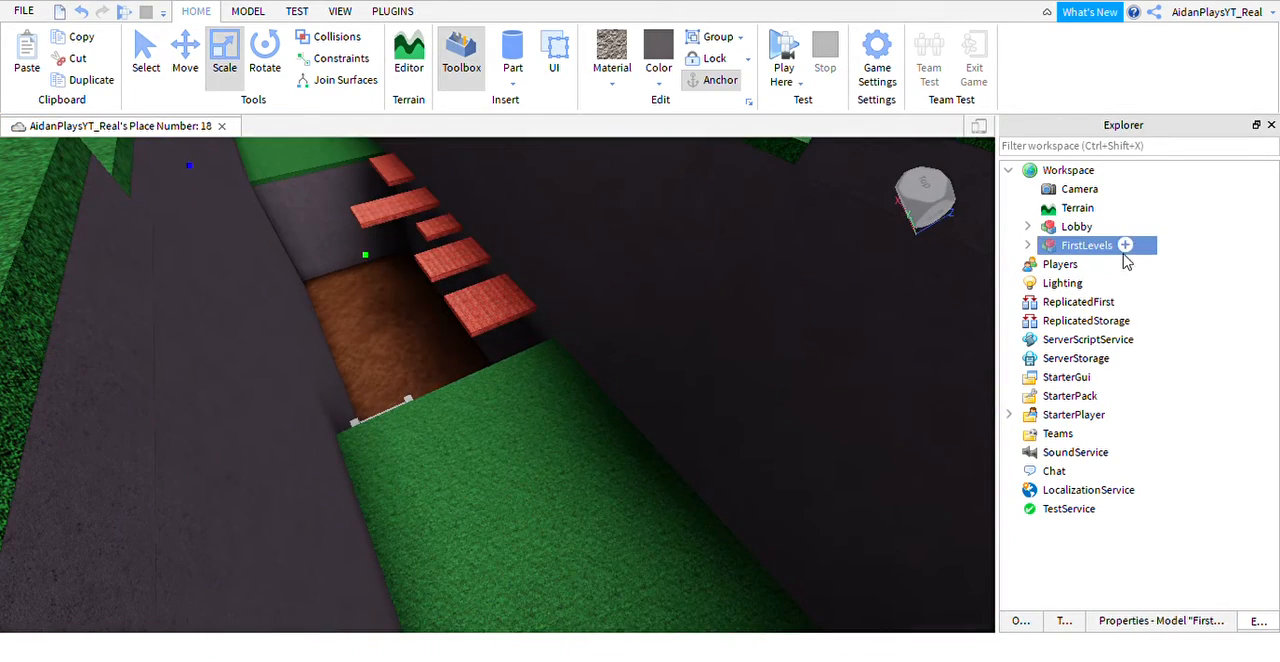
pyautogui.click(1027, 246)
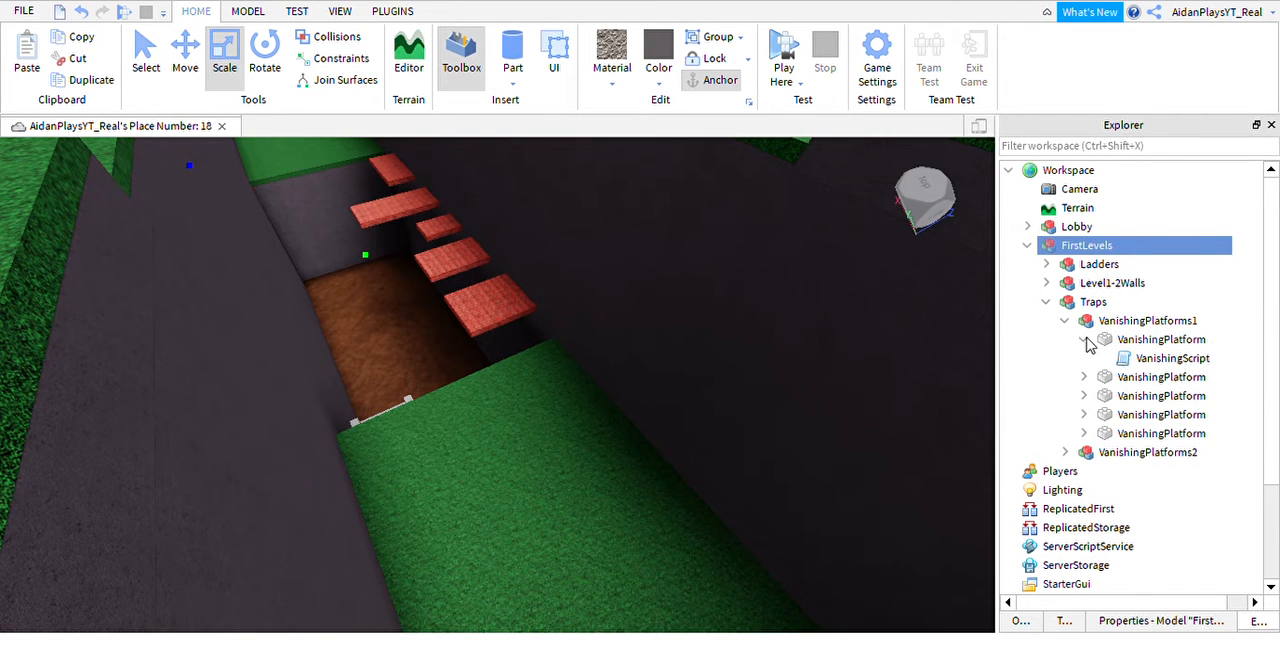
pyautogui.doubleClick(1170, 358)
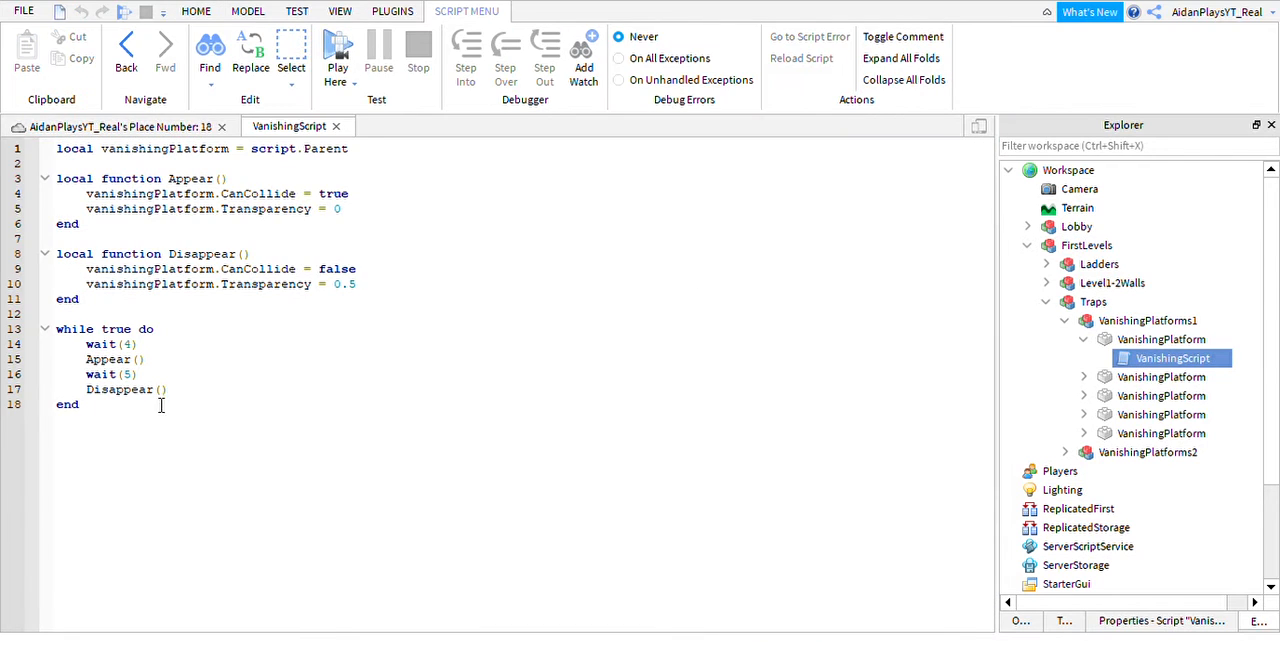
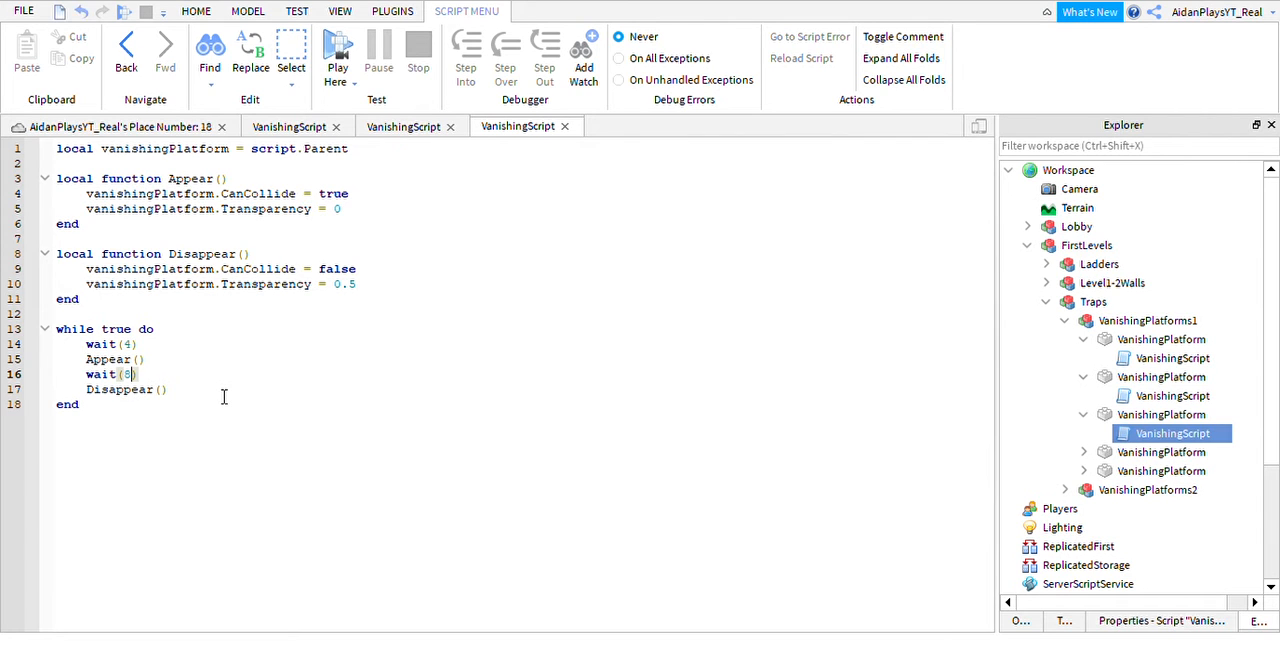
# Open the VanishingScript of the fourth and fifth VanishingPlatform in VanishingPlatforms1.
pyautogui.click(1083, 452)
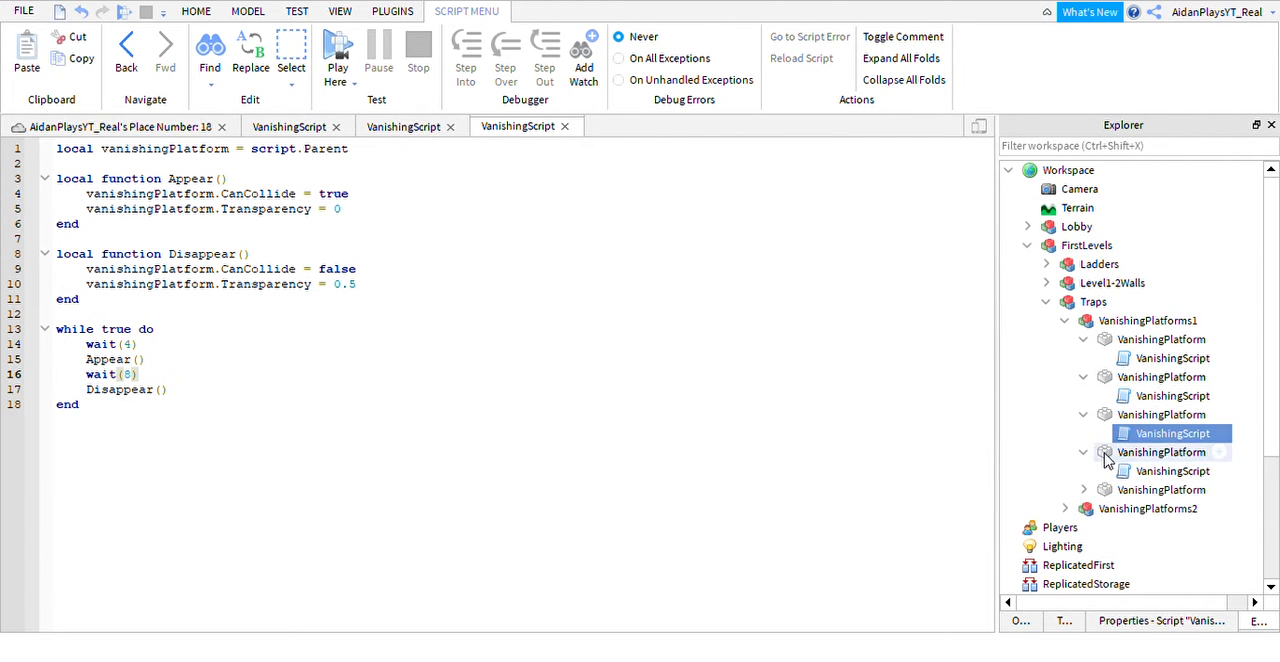
pyautogui.doubleClick(1172, 471)
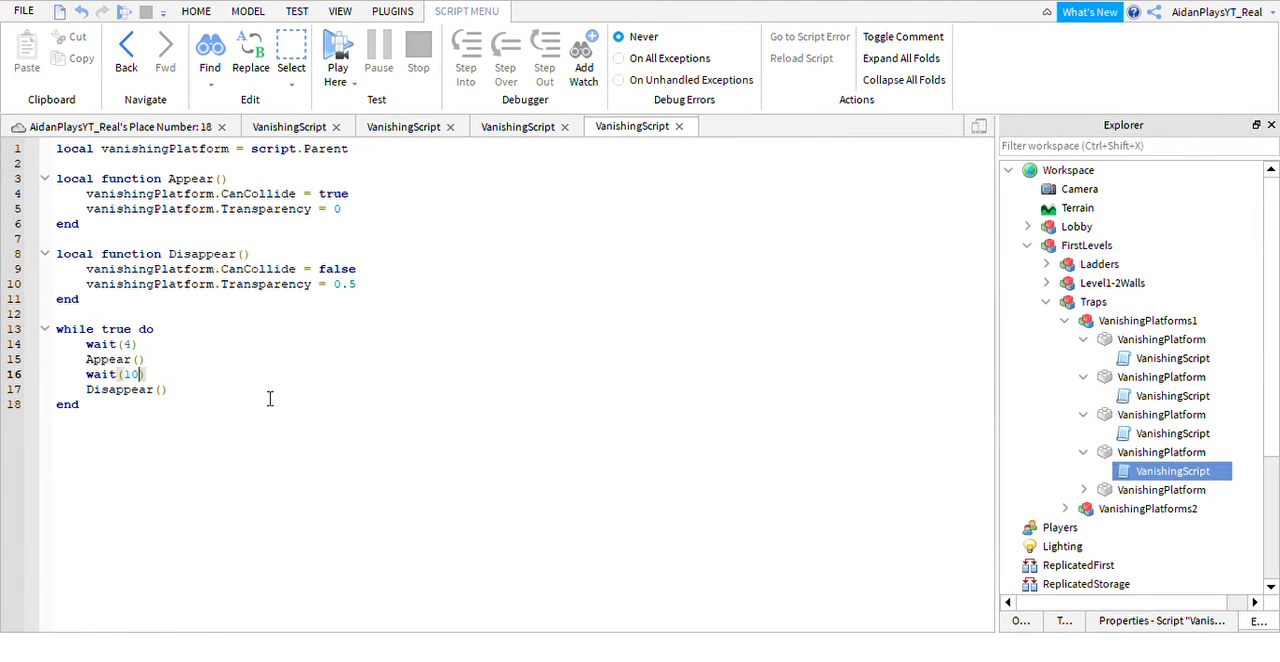
pyautogui.click(1083, 490)
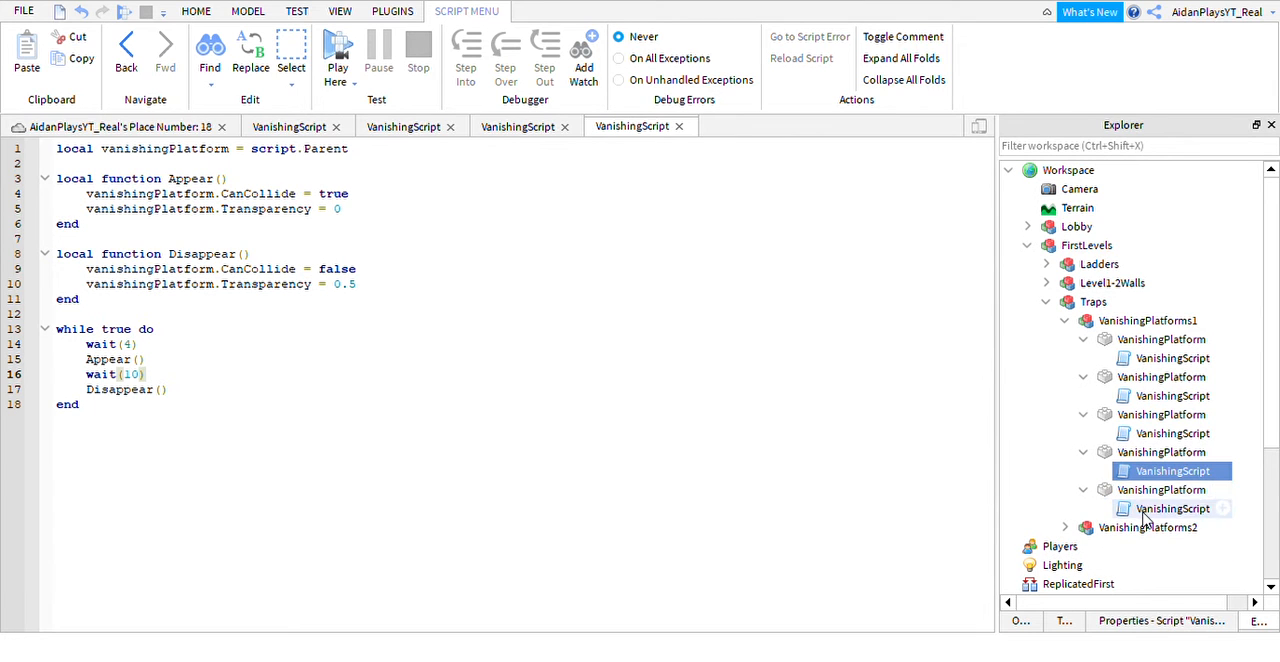
pyautogui.doubleClick(1126, 510)
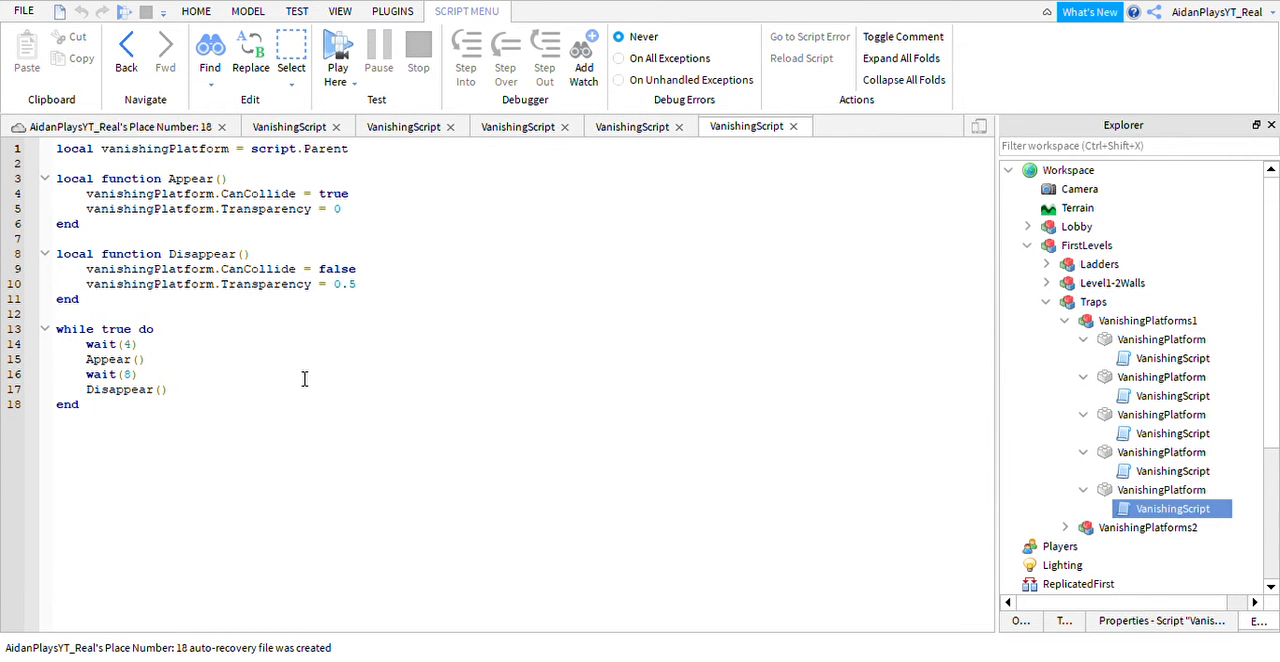
# Close all five open VanishingScript editors and return to the 3D view of the place.
pyautogui.click(336, 128)
pyautogui.click(336, 128)
pyautogui.click(336, 128)
pyautogui.click(336, 128)
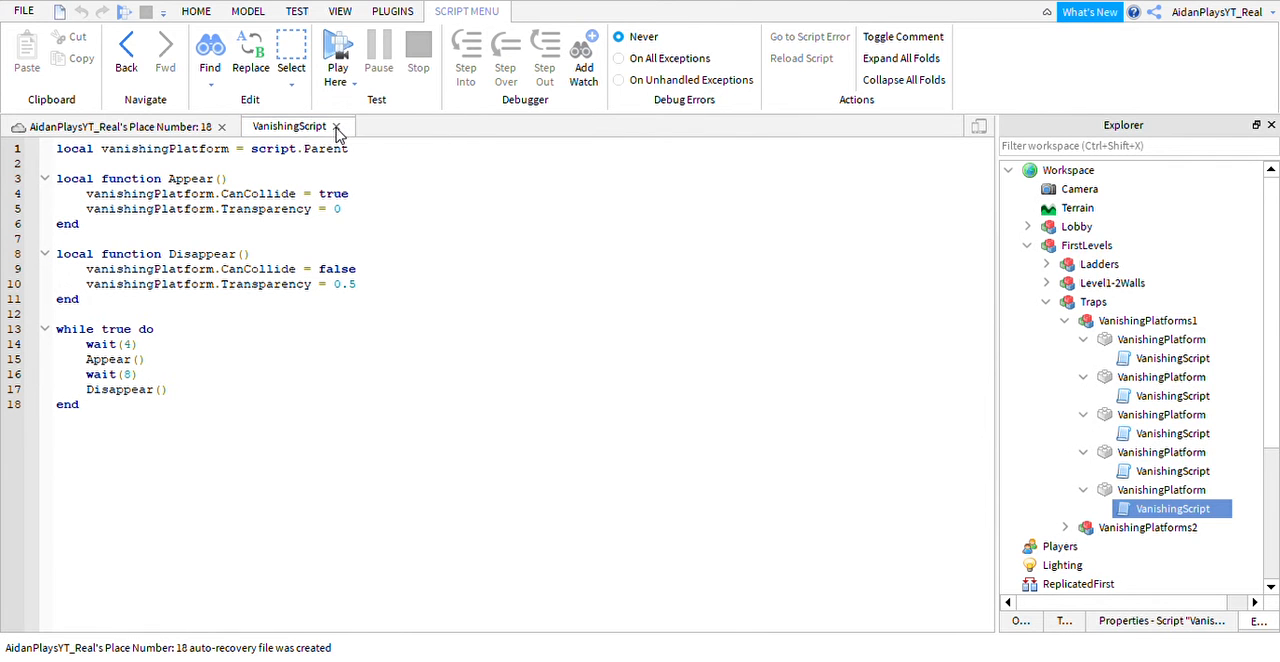
pyautogui.click(336, 128)
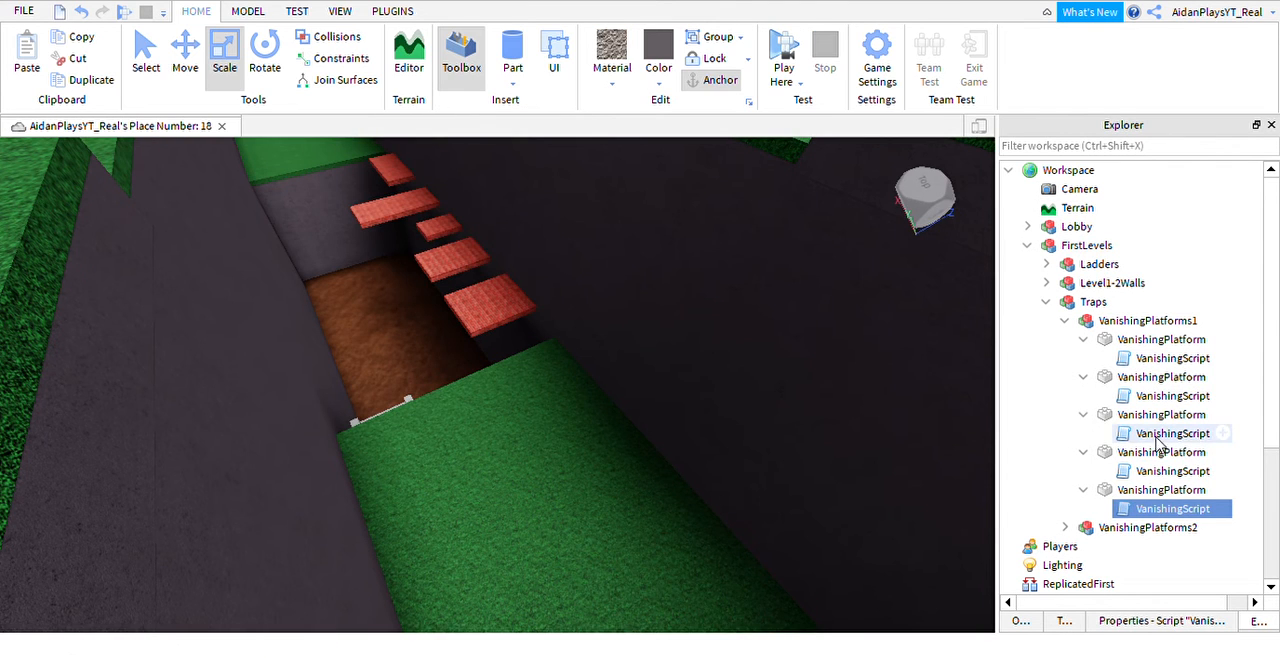
# Collapse the five VanishingPlatform parts, VanishingPlatforms1, Traps and FirstLevels in the model hierarchy.
pyautogui.click(1083, 339)
pyautogui.click(1083, 358)
pyautogui.click(1083, 377)
pyautogui.click(1083, 396)
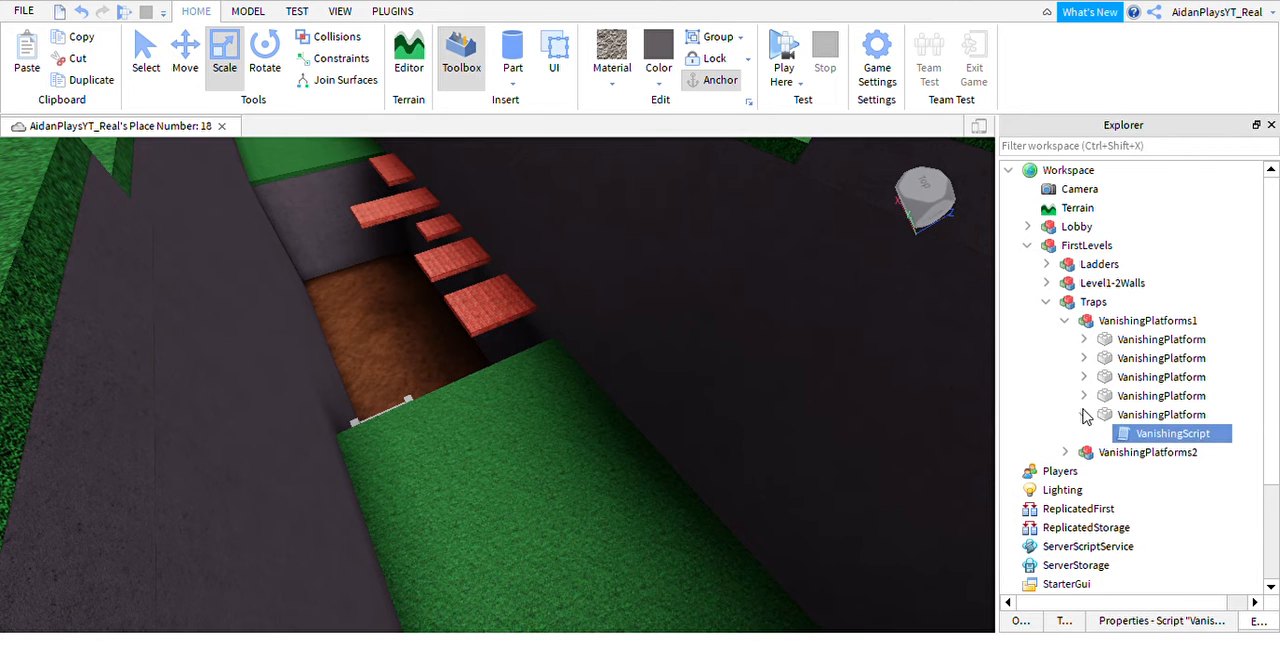
pyautogui.click(1083, 414)
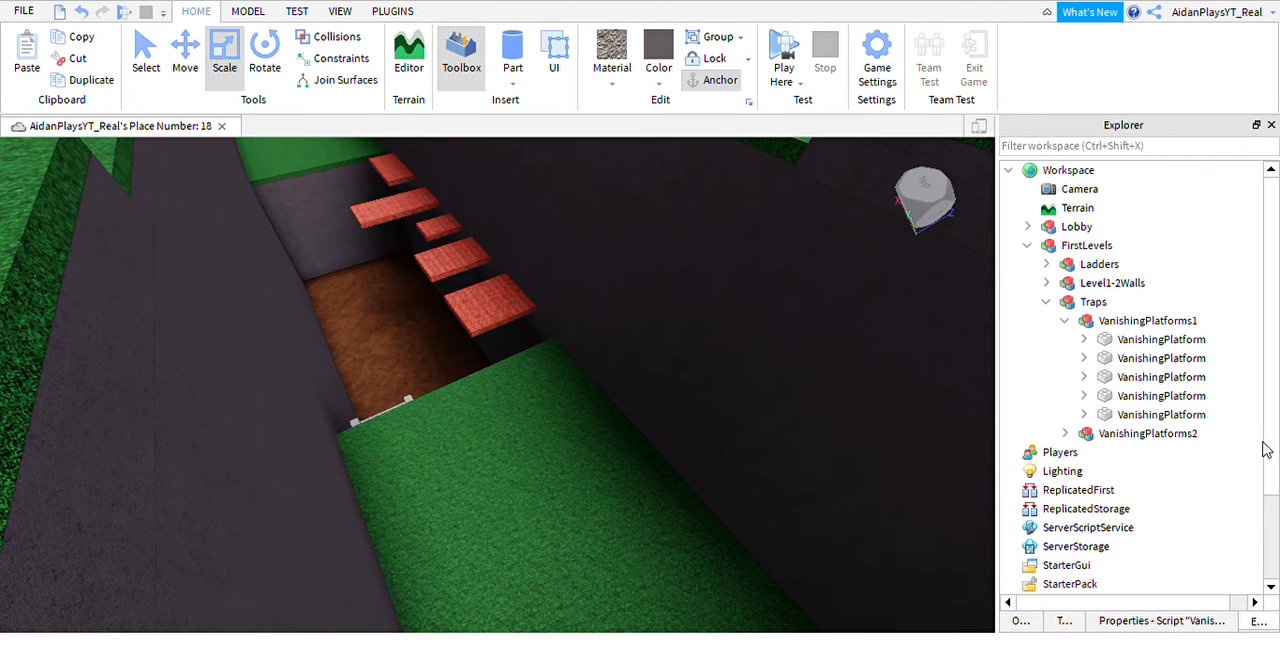
pyautogui.click(1065, 320)
pyautogui.click(1046, 301)
pyautogui.click(1027, 245)
# Select the FirstLevels model and examine the extent of the level corridor relative to the lobby.
pyautogui.moveTo(700, 480); pyautogui.dragTo(735, 435, button='middle')
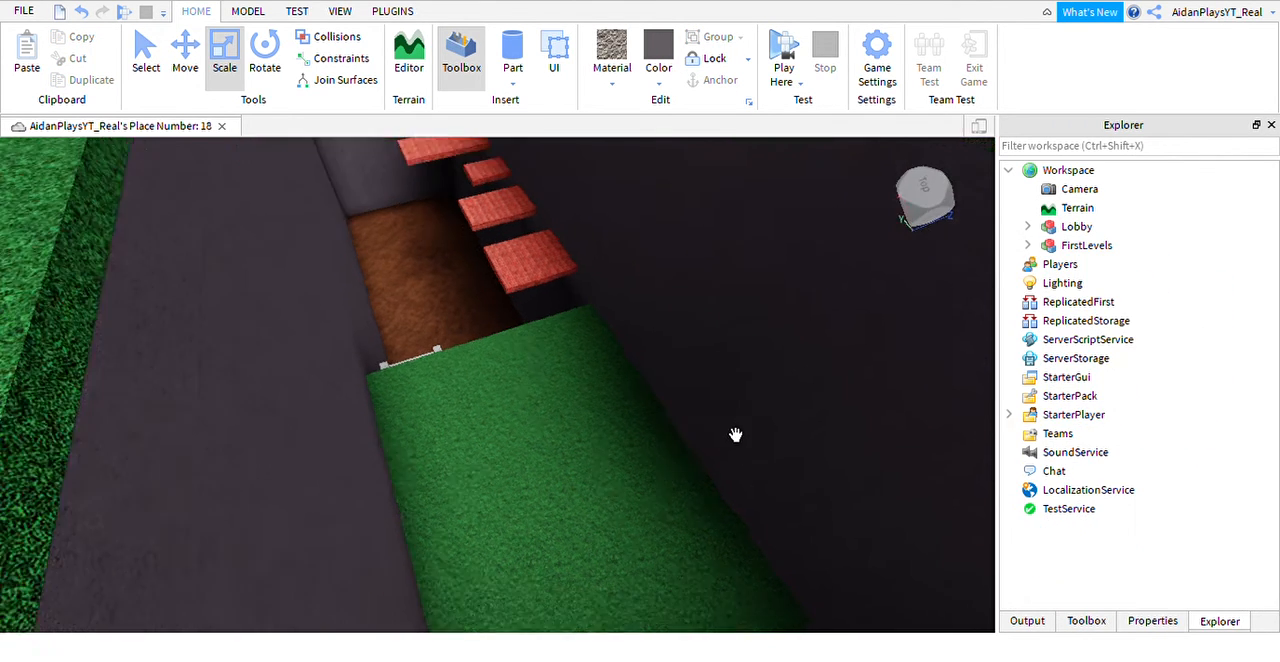
pyautogui.scroll(-3, 735, 435)
pyautogui.click(1066, 246)
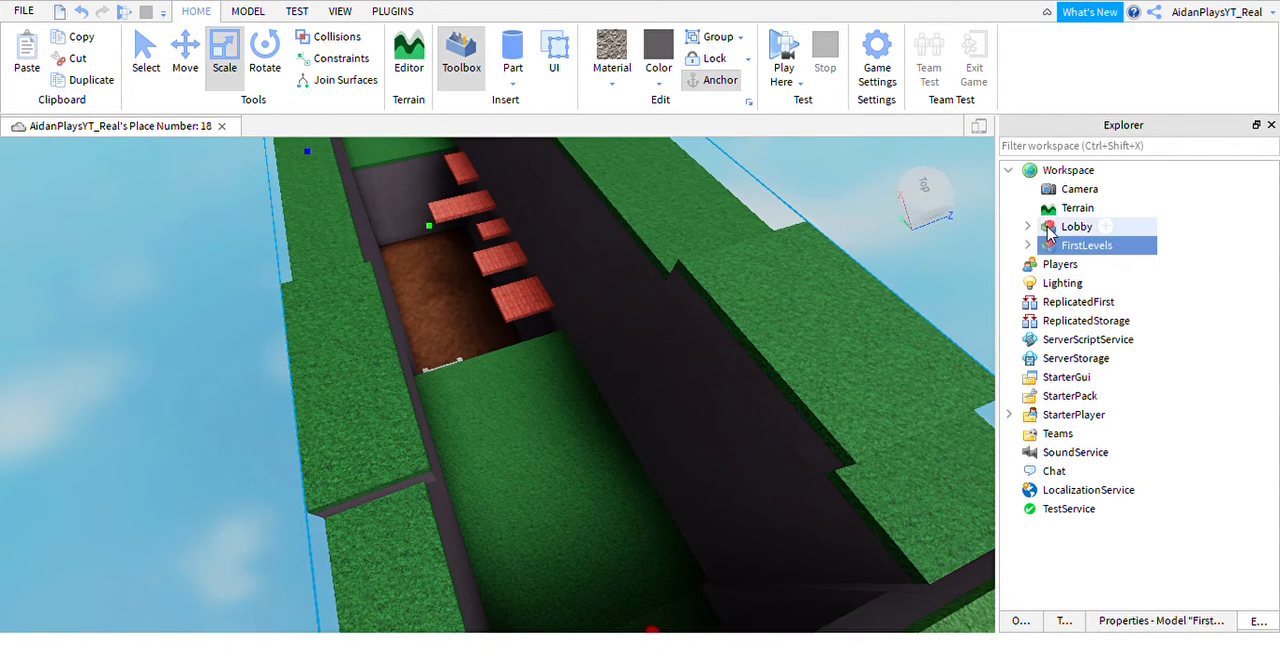
pyautogui.click(1052, 232)
pyautogui.scroll(-4, 557, 320)
pyautogui.click(562, 321)
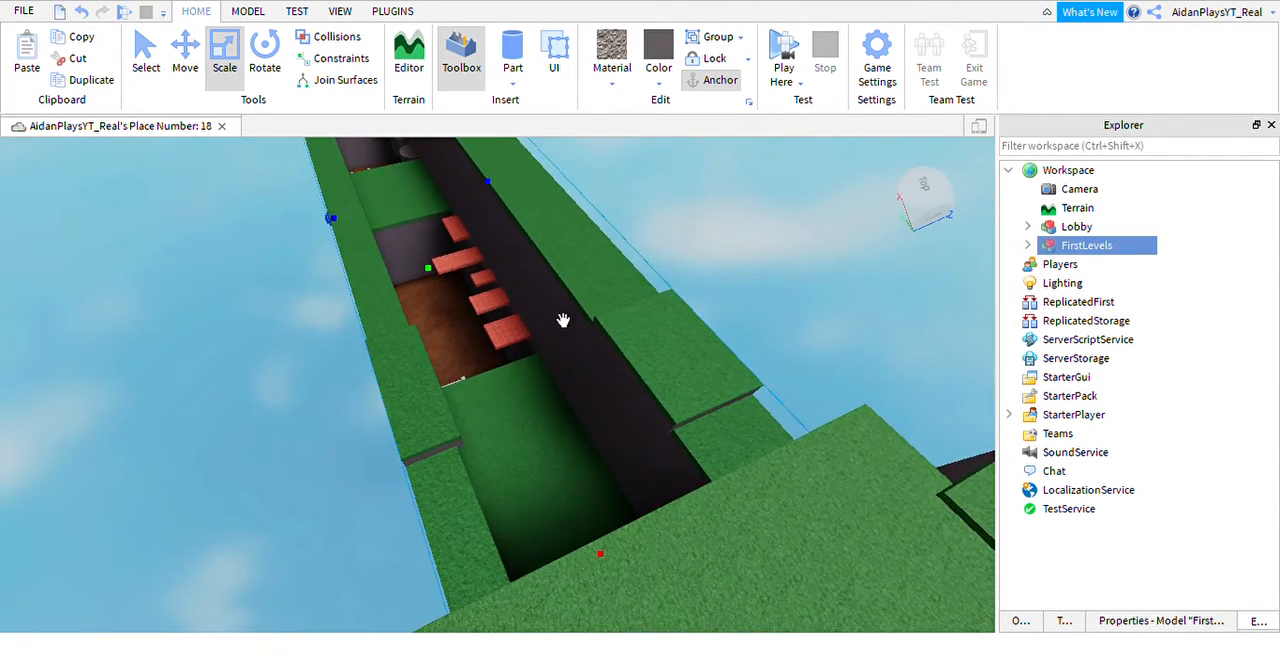
pyautogui.scroll(-1, 343, 231)
pyautogui.scroll(-2, 343, 231)
# Try a play test from the camera position above the corridor and stop it.
pyautogui.click(126, 12)
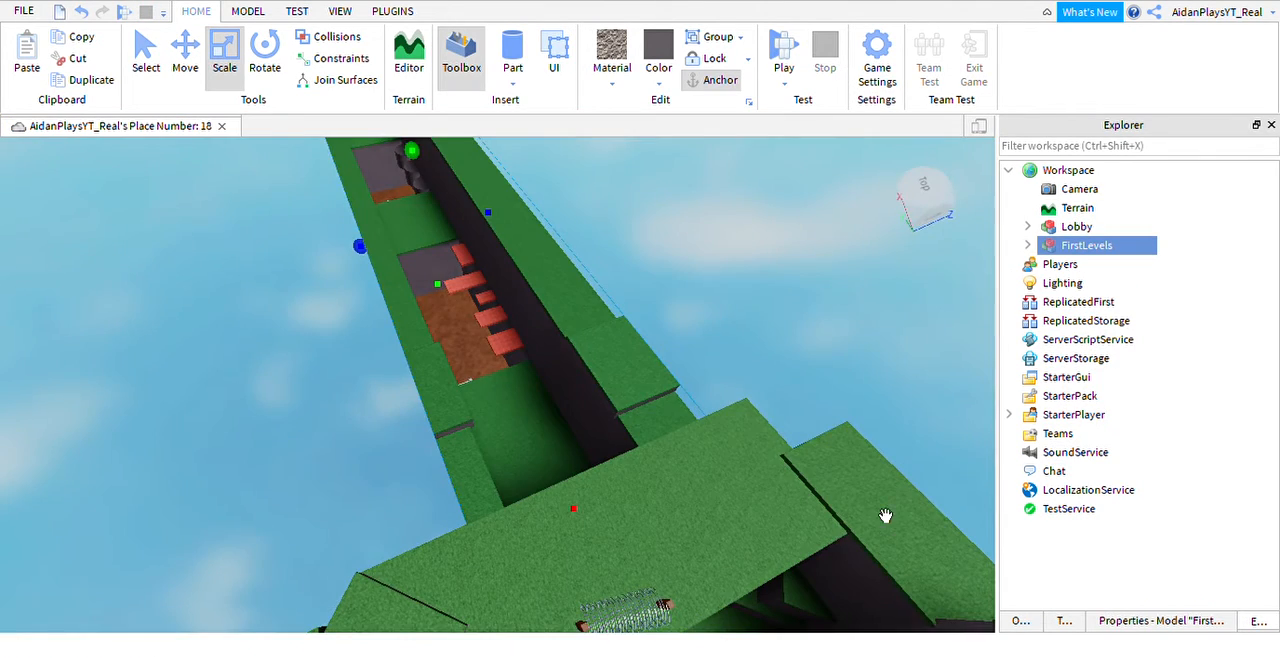
pyautogui.moveTo(886, 517); pyautogui.dragTo(854, 486, button='right')
pyautogui.scroll(-2, 800, 390)
pyautogui.click(744, 298)
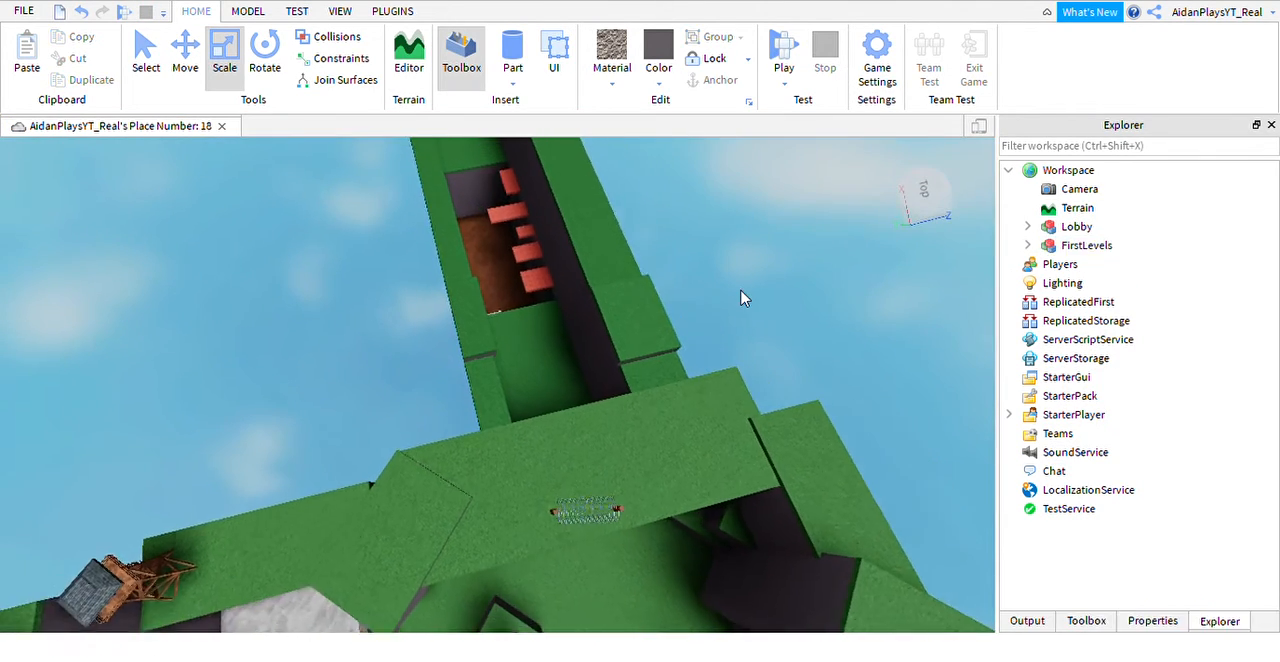
# Start a play test from a viewpoint above the lobby's stone area.
pyautogui.scroll(-2, 697, 317)
pyautogui.moveTo(697, 317); pyautogui.dragTo(712, 240, button='right')
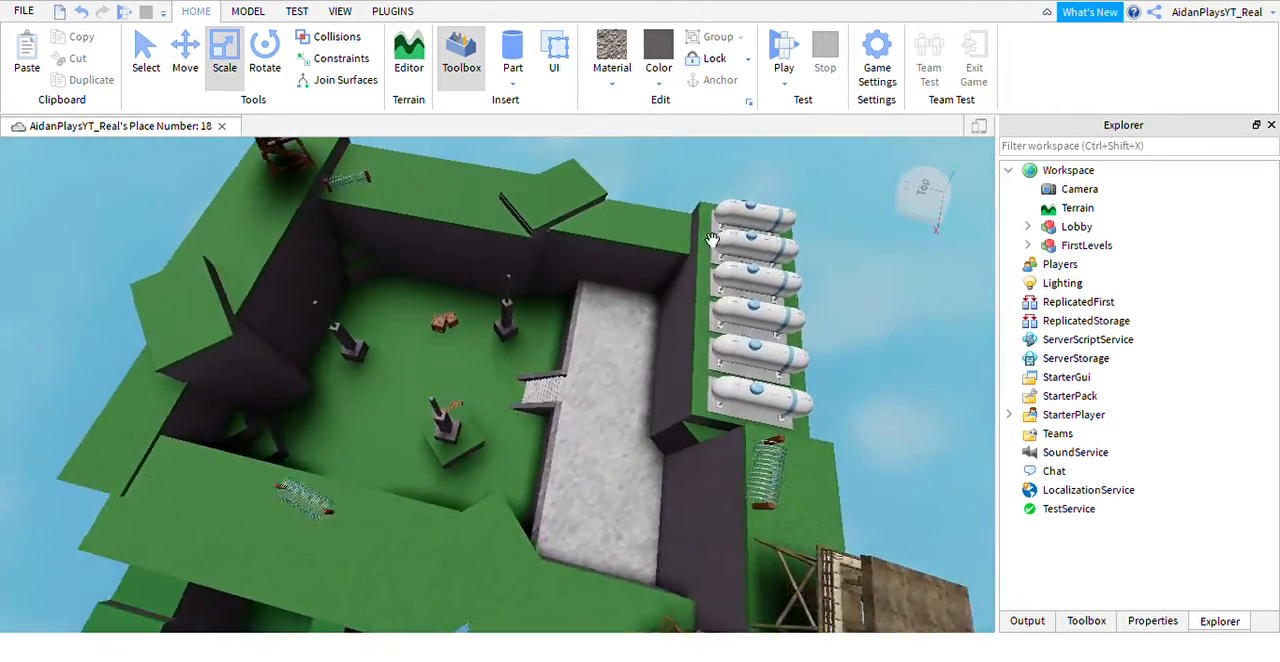
pyautogui.scroll(3, 712, 240)
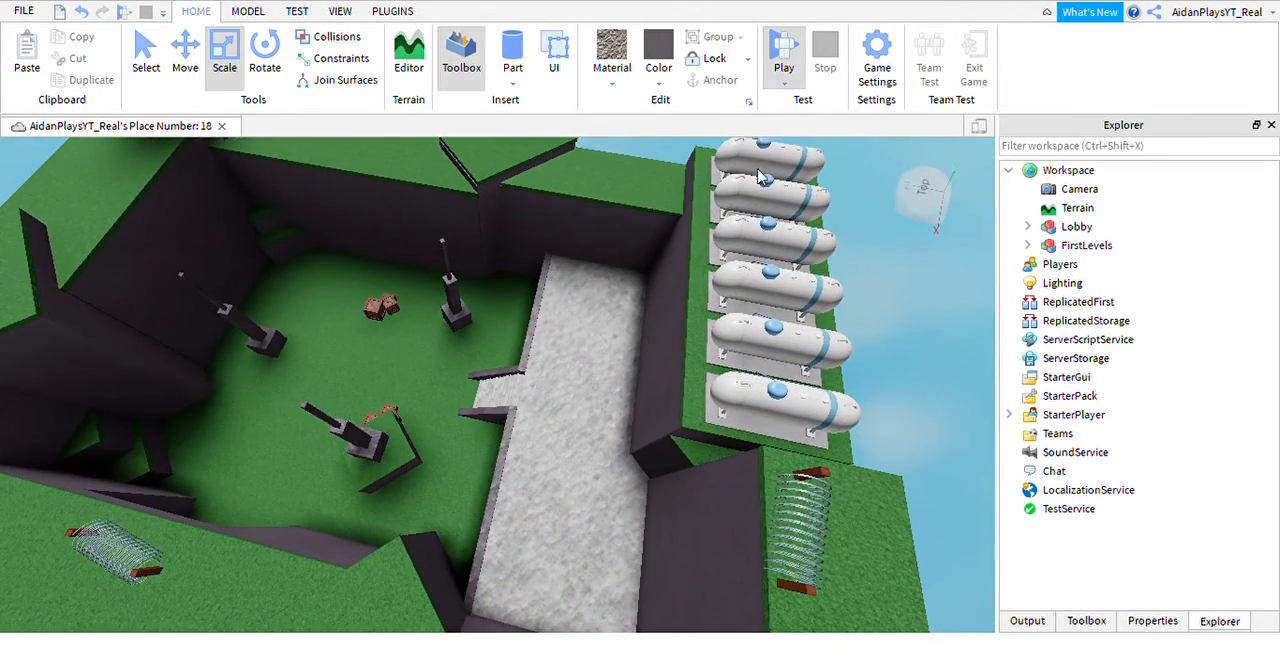
pyautogui.click(597, 331)
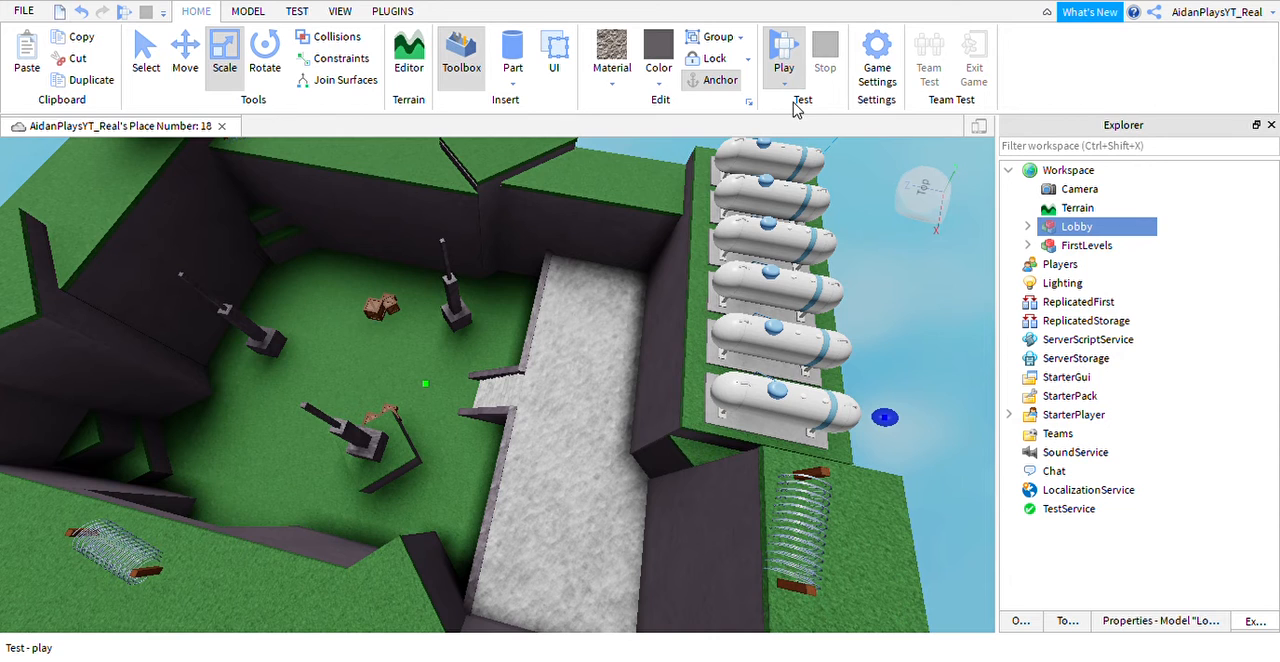
pyautogui.press('F5')
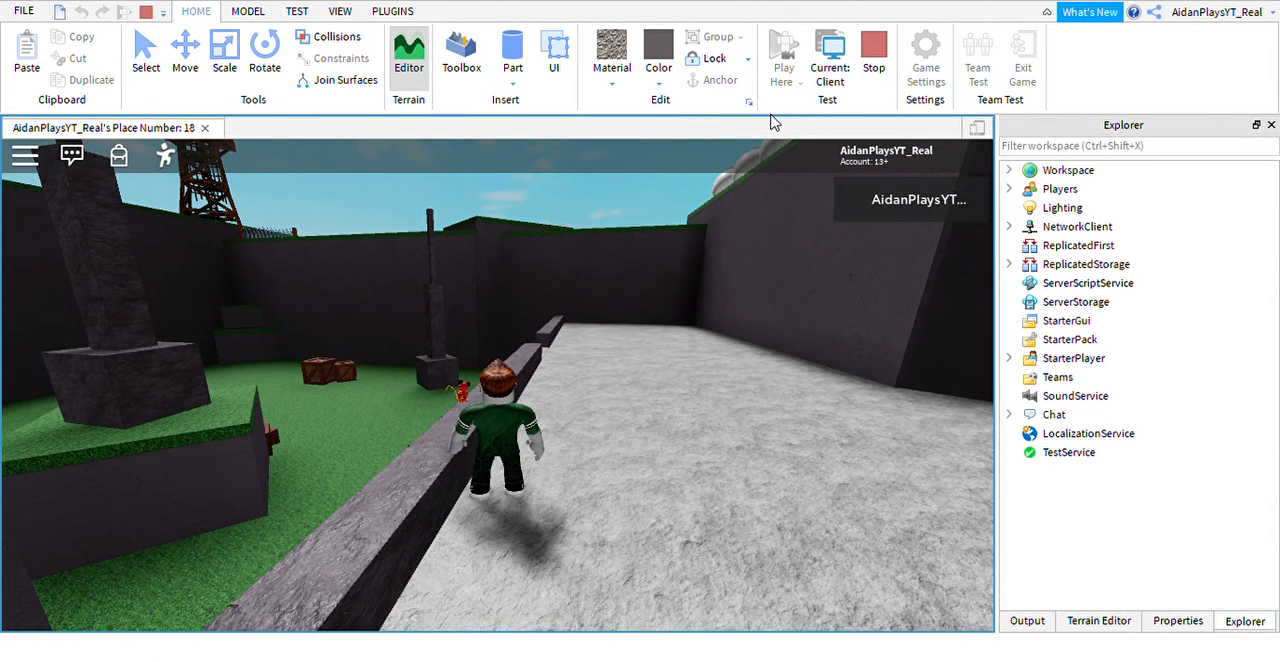
# Run the character from the lobby's stone area across the grass and into the level corridor.
pyautogui.press('w')
pyautogui.moveTo(669, 170); pyautogui.dragTo(581, 300, button='right')
pyautogui.press('space')
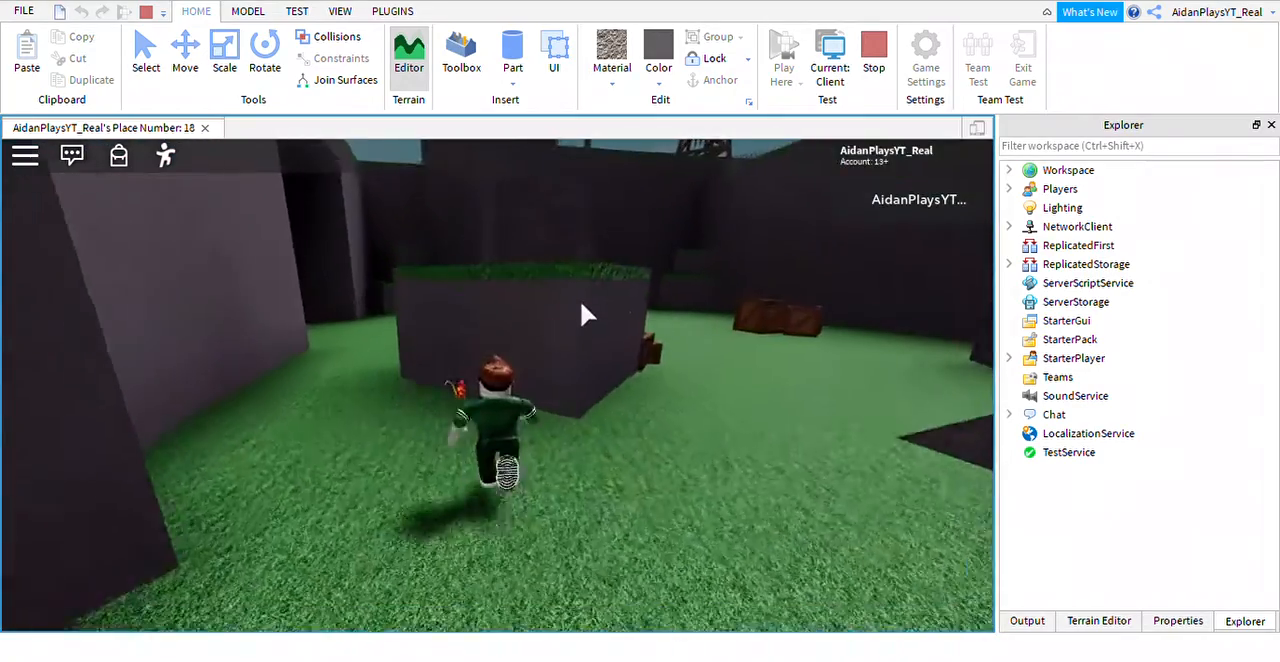
pyautogui.press('space')
pyautogui.press('w')
pyautogui.press('space')
pyautogui.press('space')
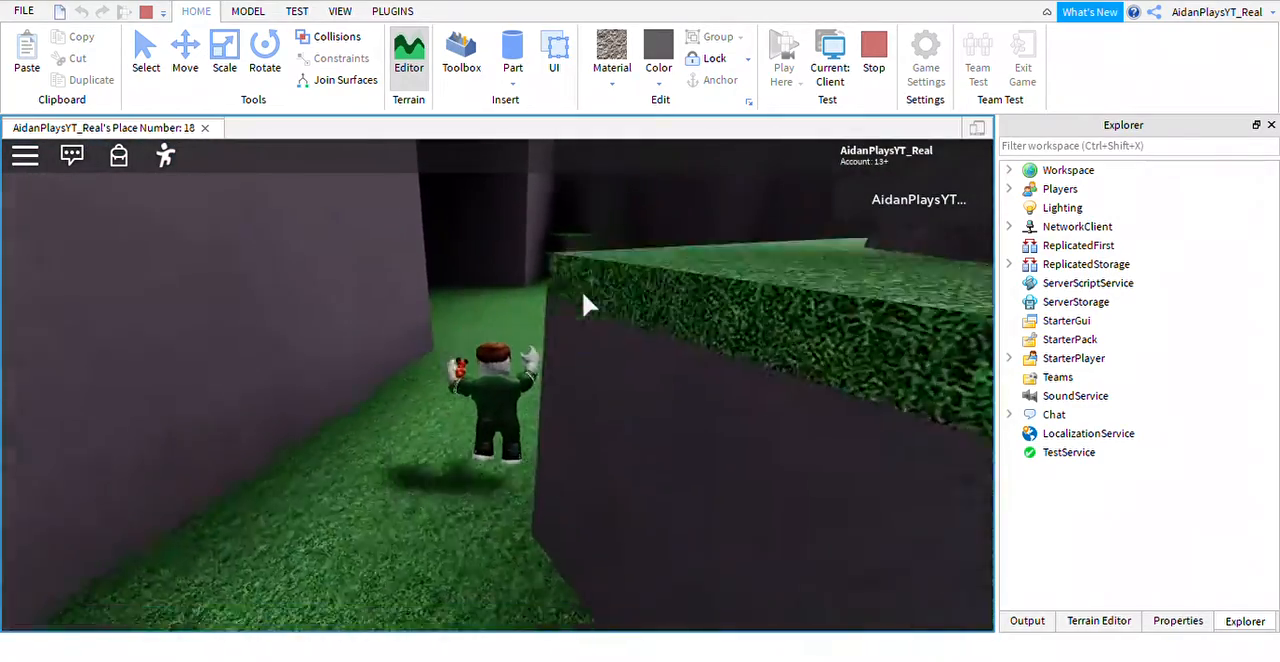
pyautogui.press('w')
pyautogui.press('space')
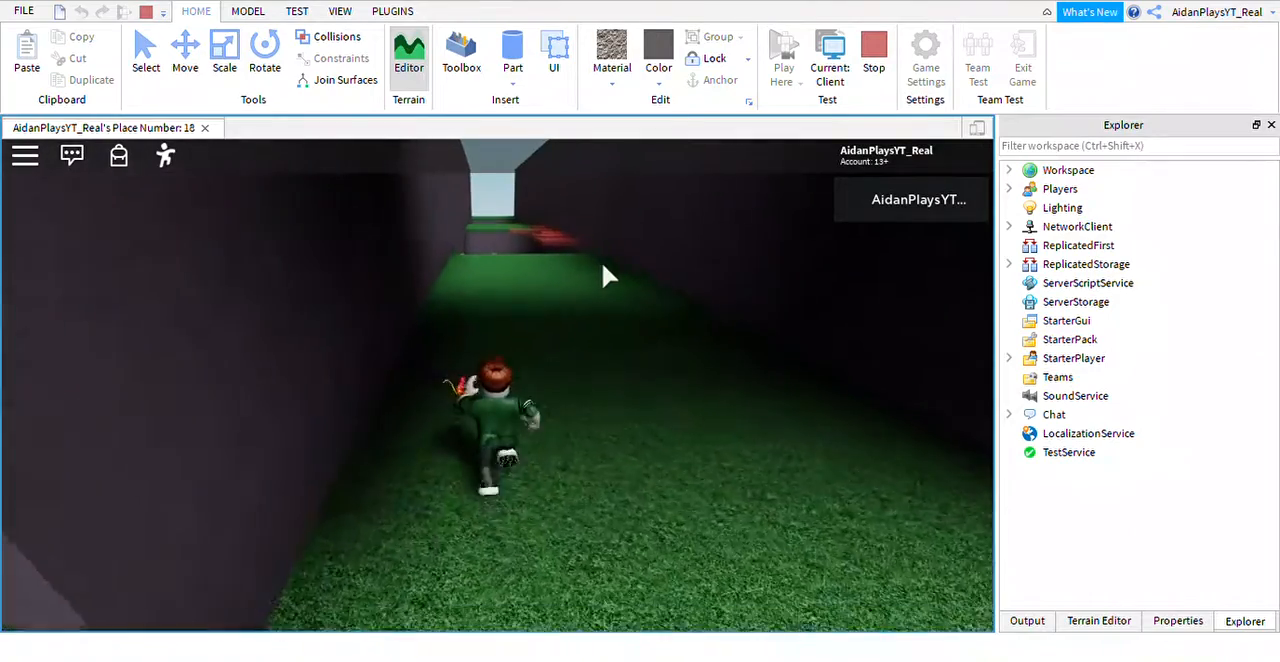
# Run along the corridor and jump across the red brick vanishing platforms to the next grass section.
pyautogui.press('w')
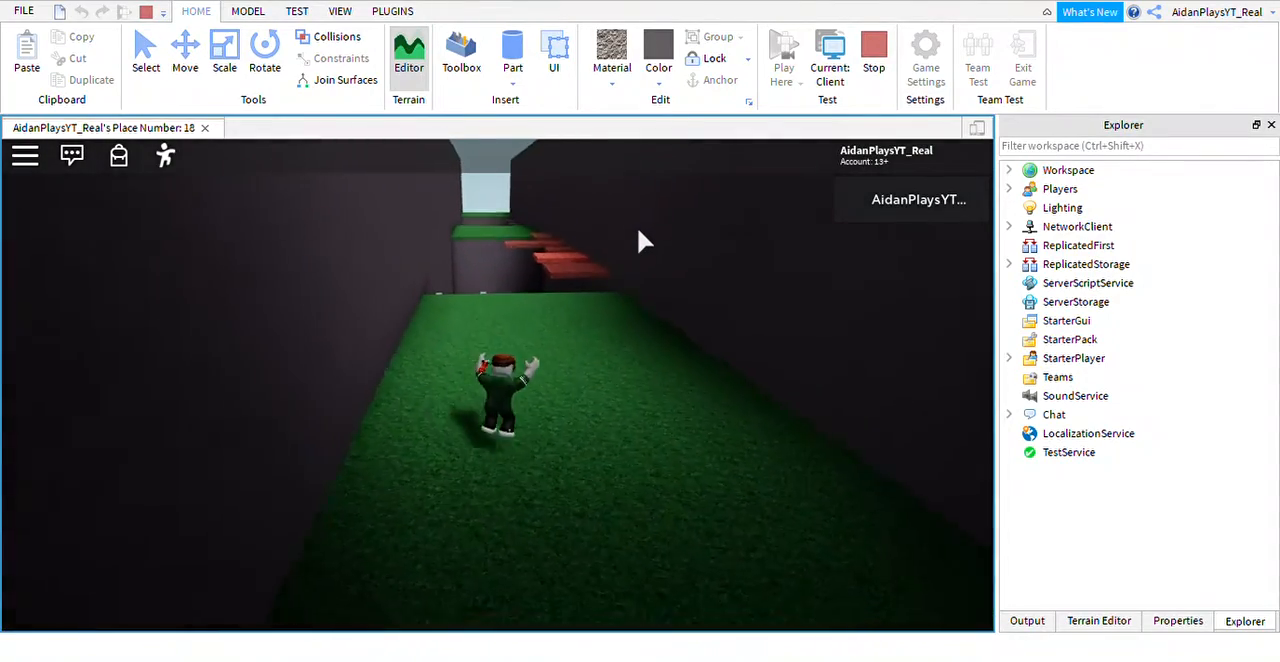
pyautogui.press('w')
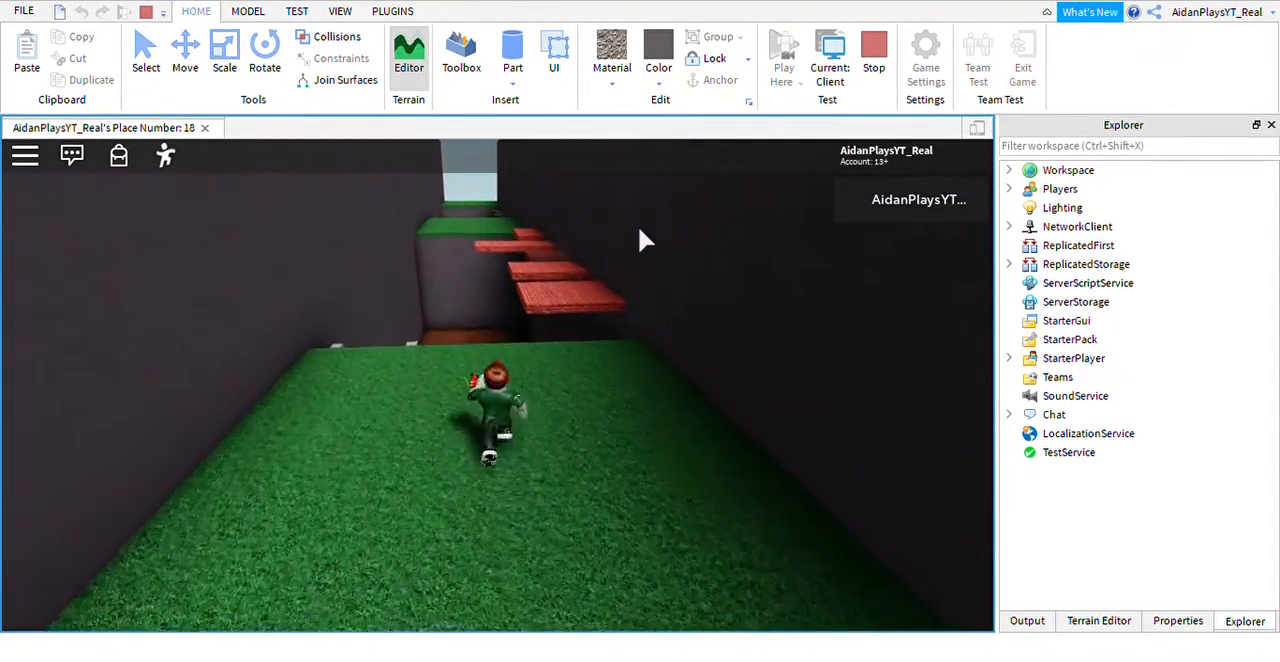
pyautogui.press('w')
pyautogui.press('space')
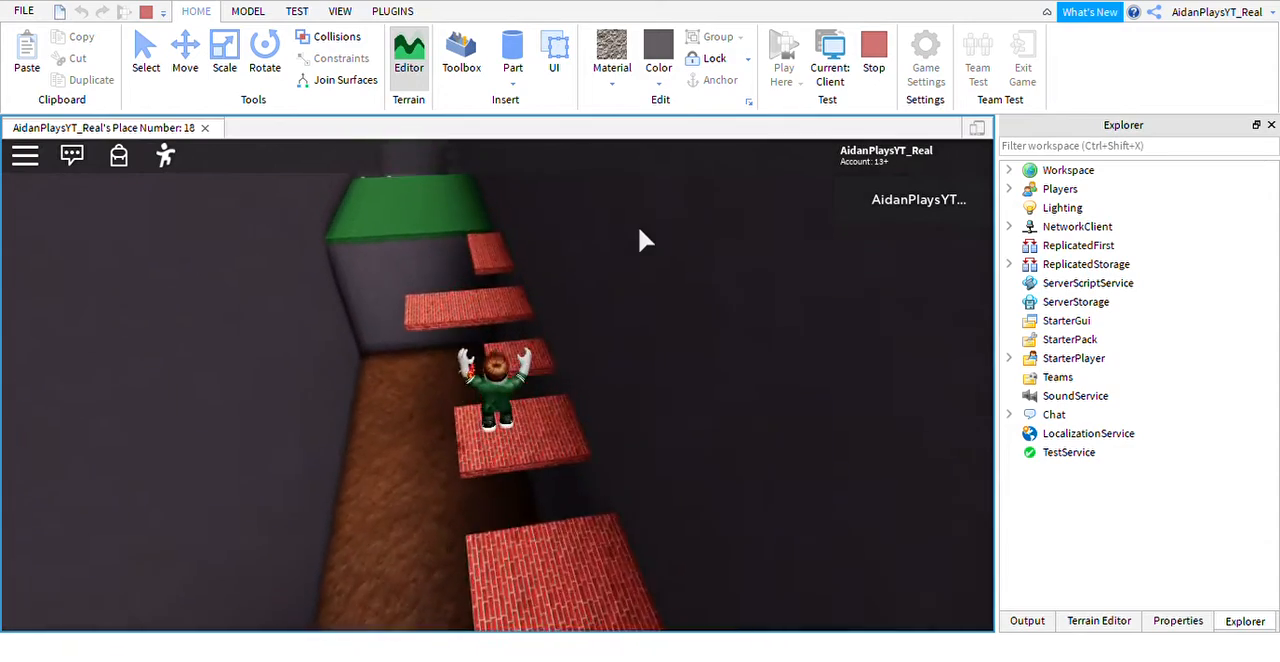
pyautogui.press('w')
pyautogui.press('space')
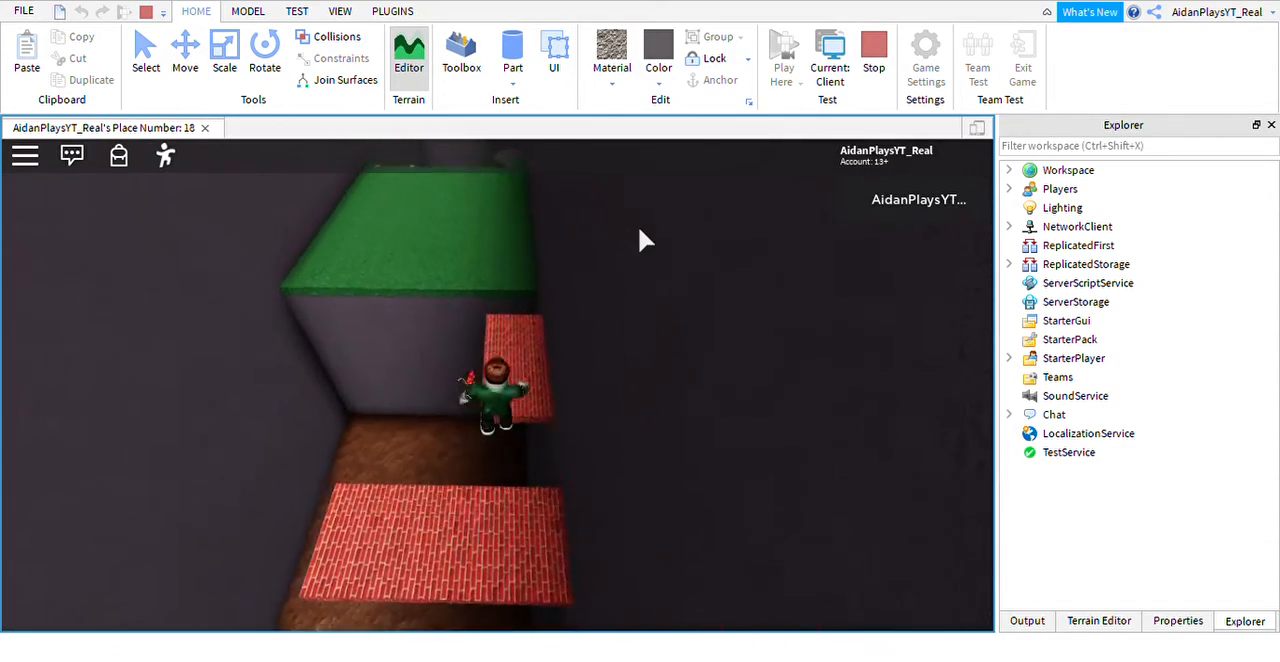
pyautogui.press('w')
pyautogui.press('space')
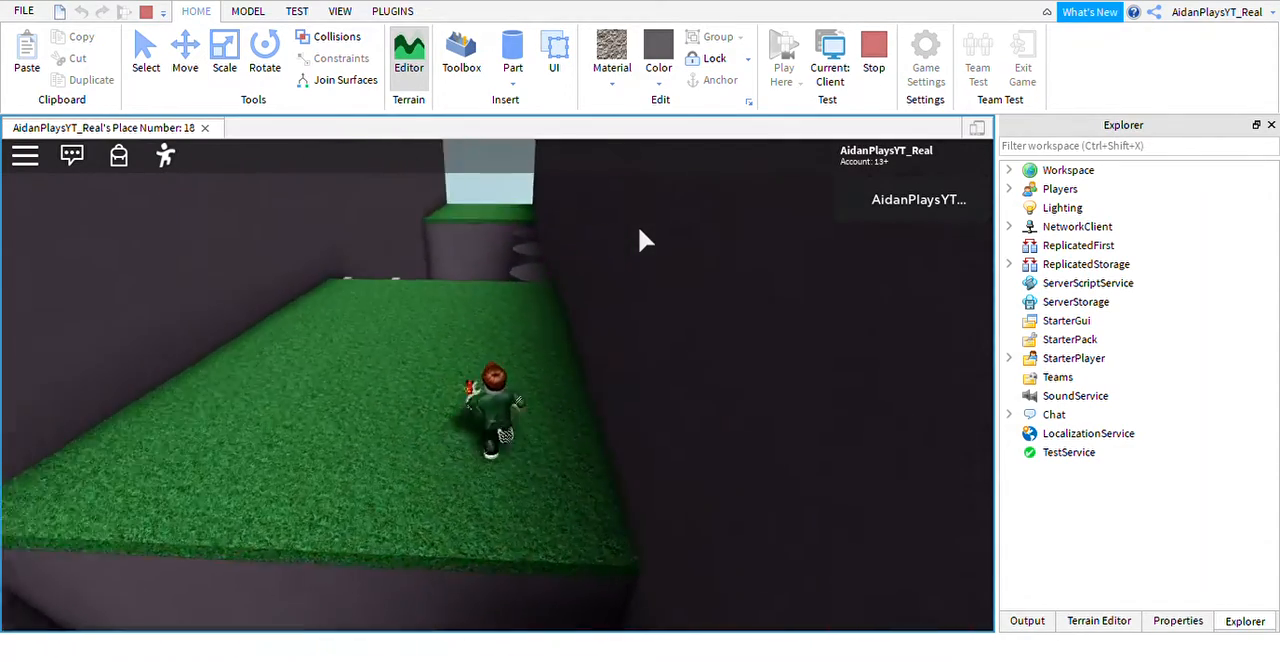
# Cross the second pit by jumping over the round grey vanishing platforms to the final grass section.
pyautogui.press('space')
pyautogui.press('w')
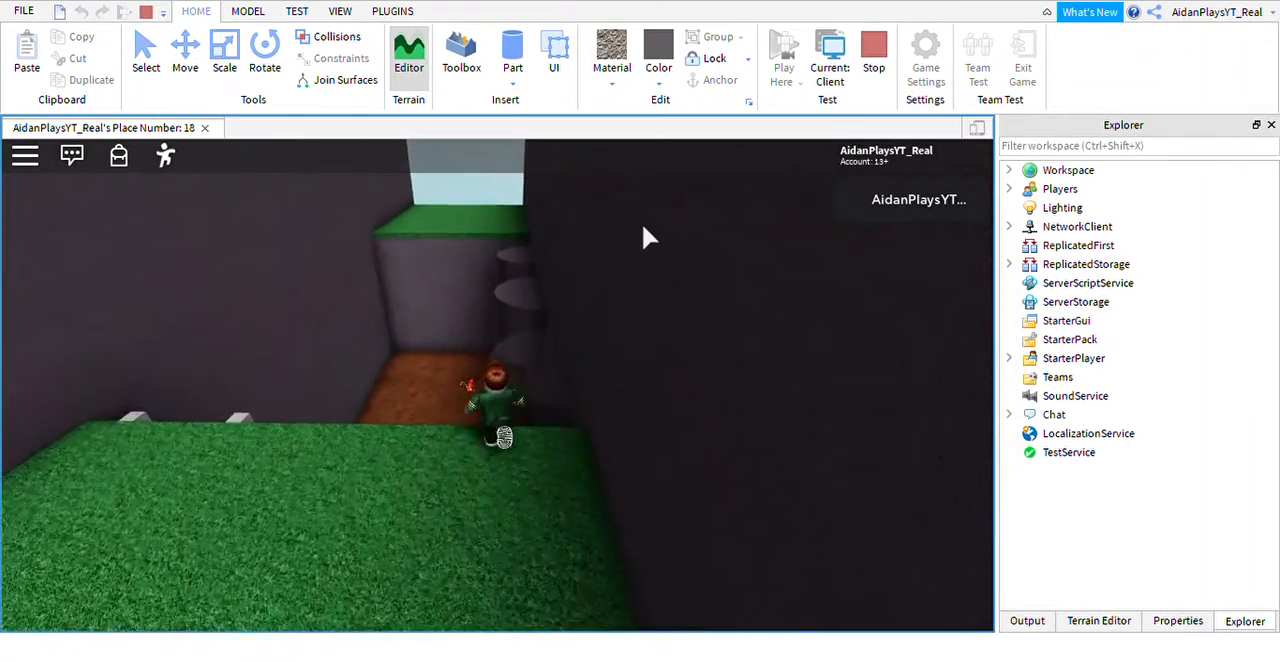
pyautogui.moveTo(644, 213); pyautogui.dragTo(644, 213, button='right')
pyautogui.press('w')
pyautogui.press('space')
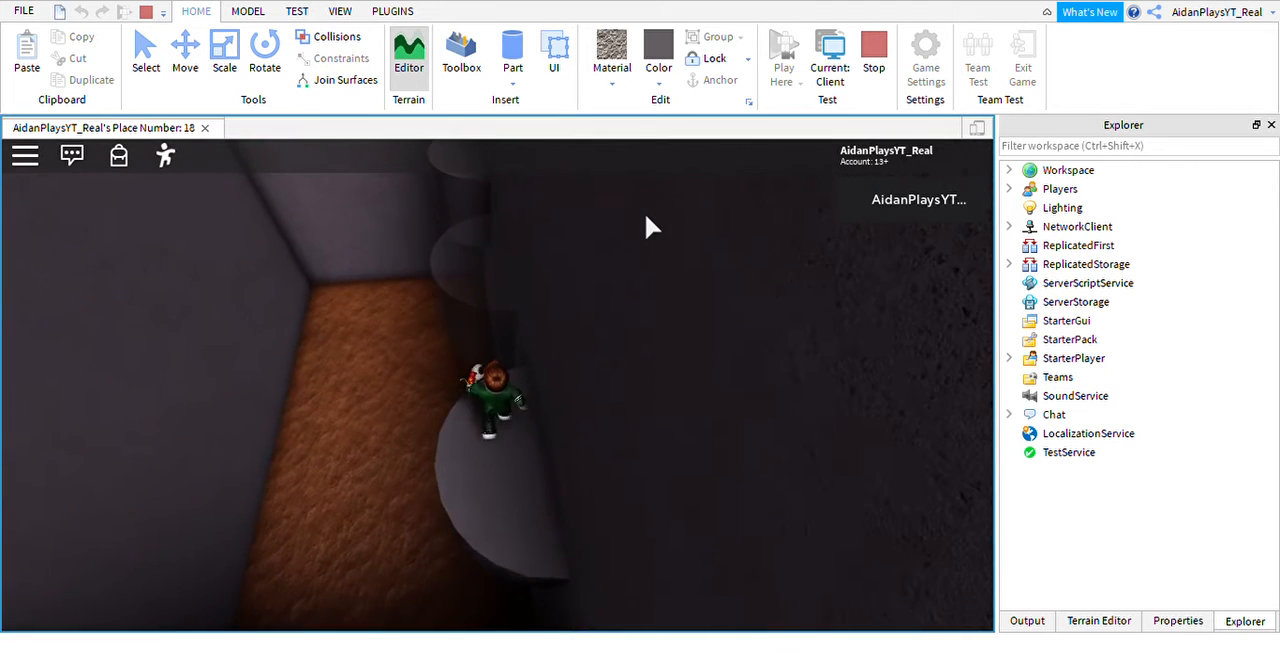
pyautogui.press('w')
pyautogui.press('space')
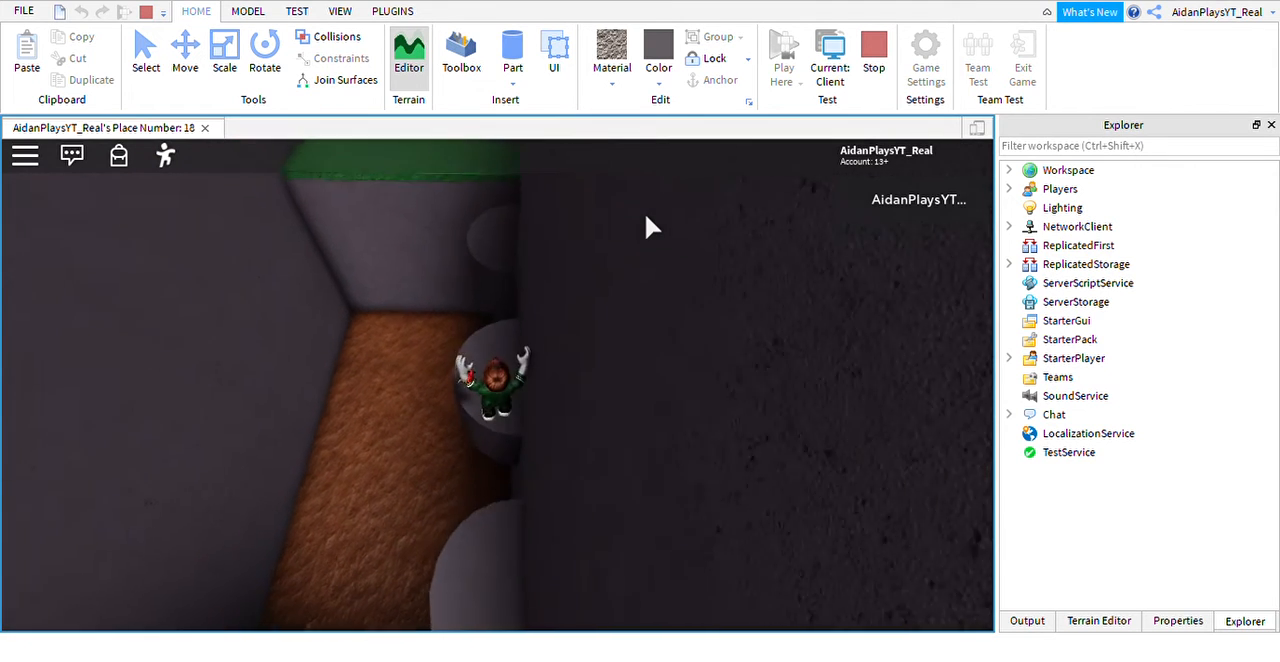
pyautogui.press('w')
pyautogui.press('space')
pyautogui.press('s')
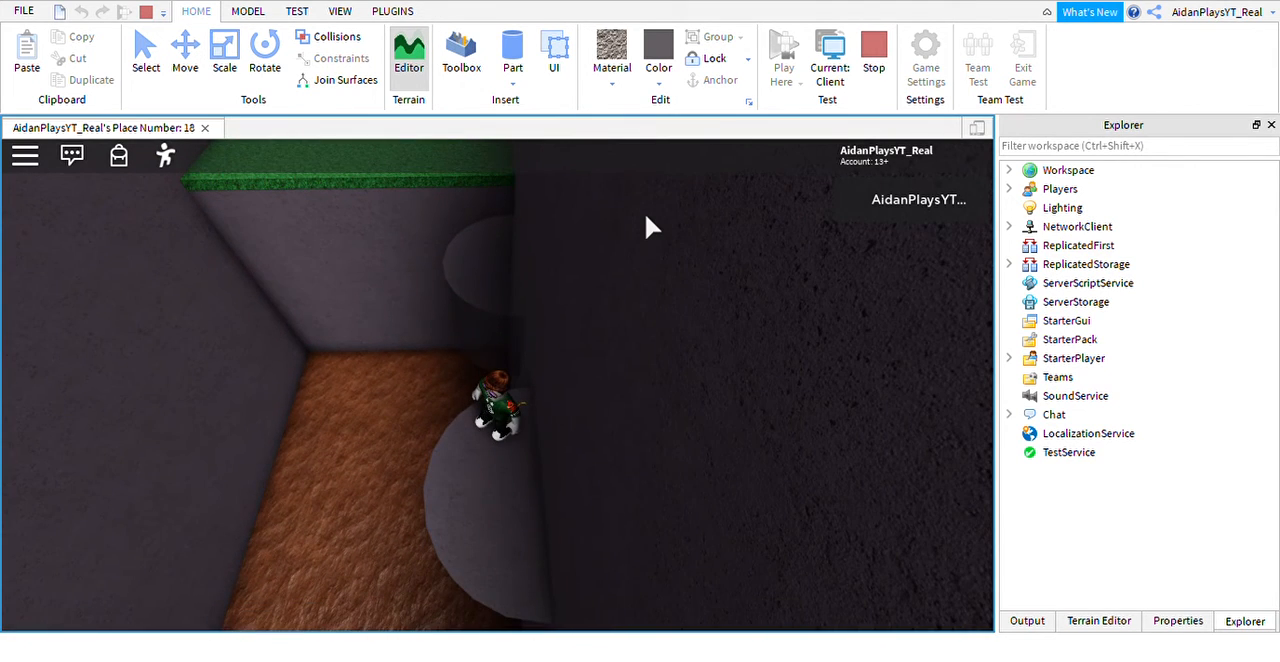
pyautogui.press('w')
pyautogui.press('space')
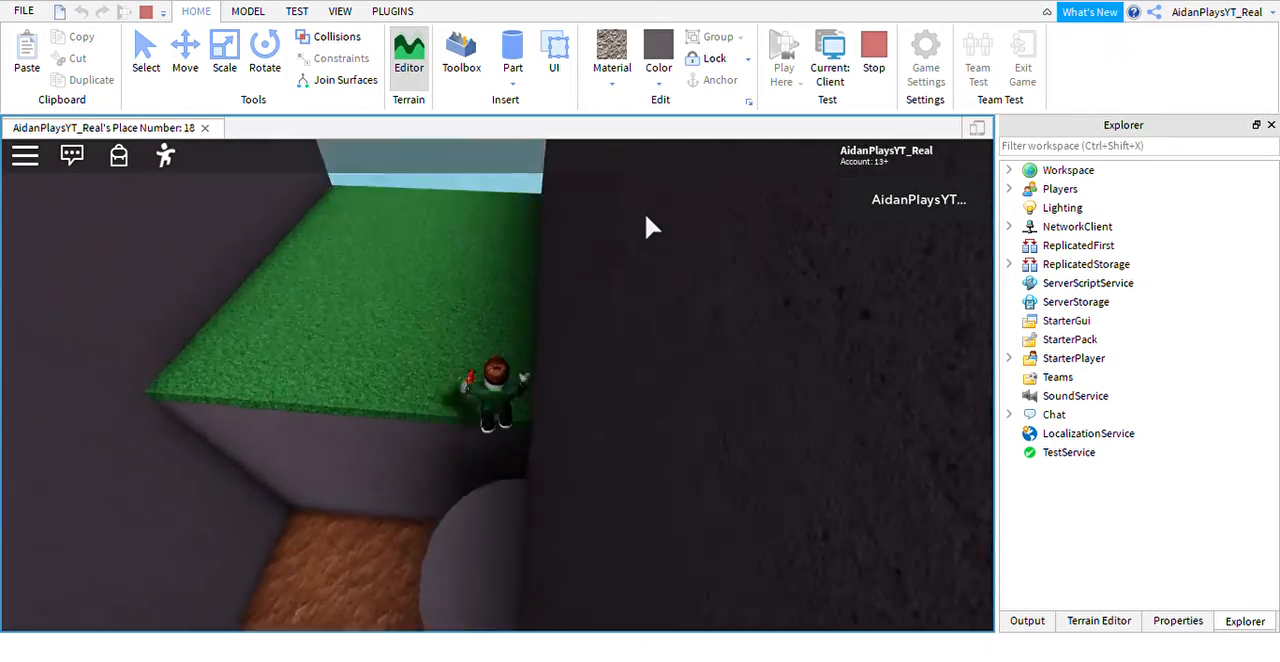
# Walk the character onto the last grass section, stop the play test and look over the whole map.
pyautogui.press('w')
pyautogui.press('a')
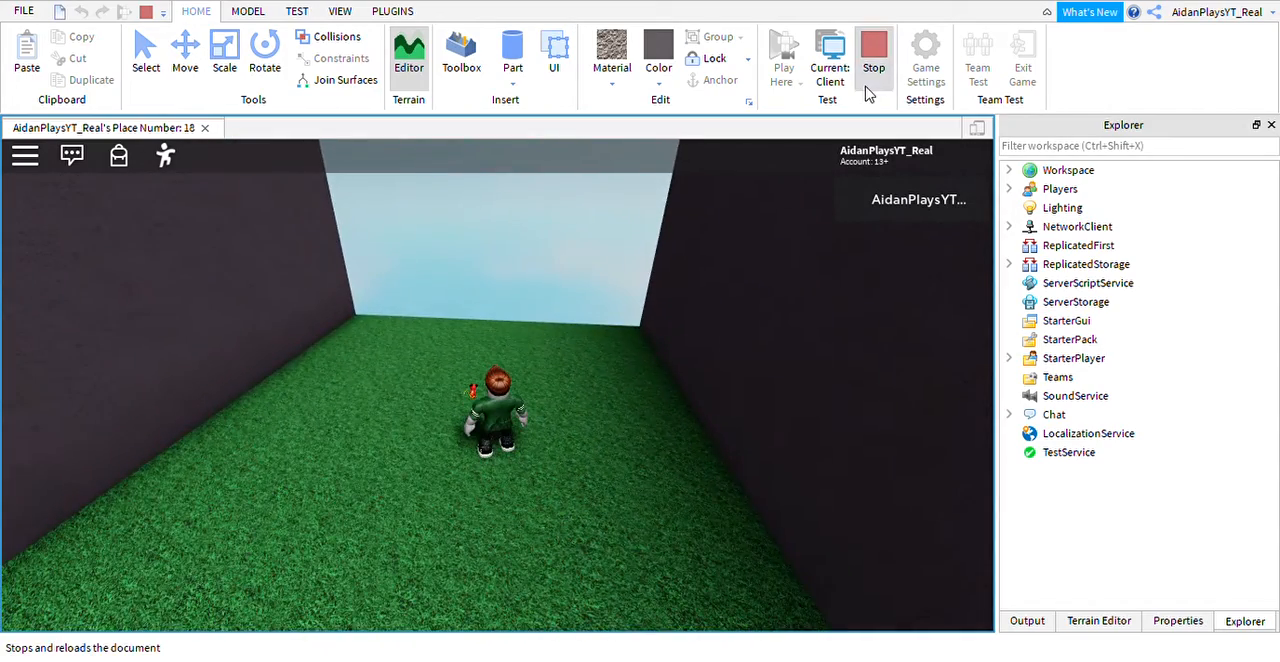
pyautogui.click(869, 88)
pyautogui.moveTo(490, 393); pyautogui.dragTo(498, 381, button='right')
pyautogui.scroll(-4, 498, 381)
pyautogui.click(690, 189)
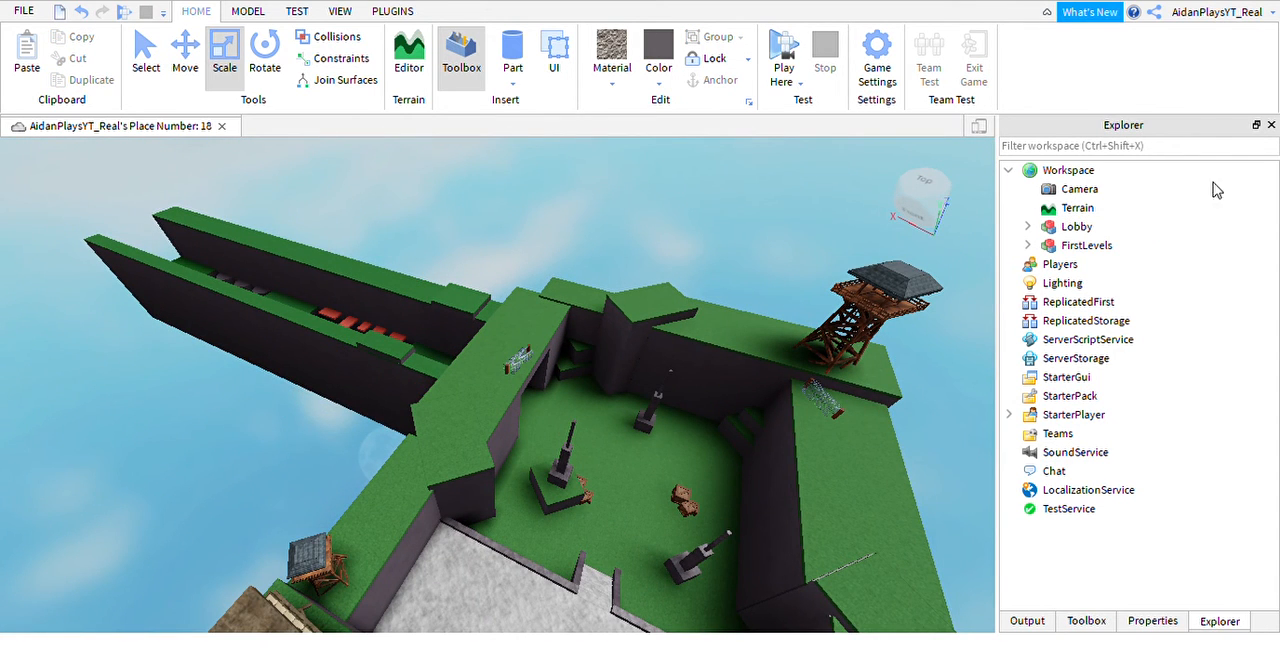